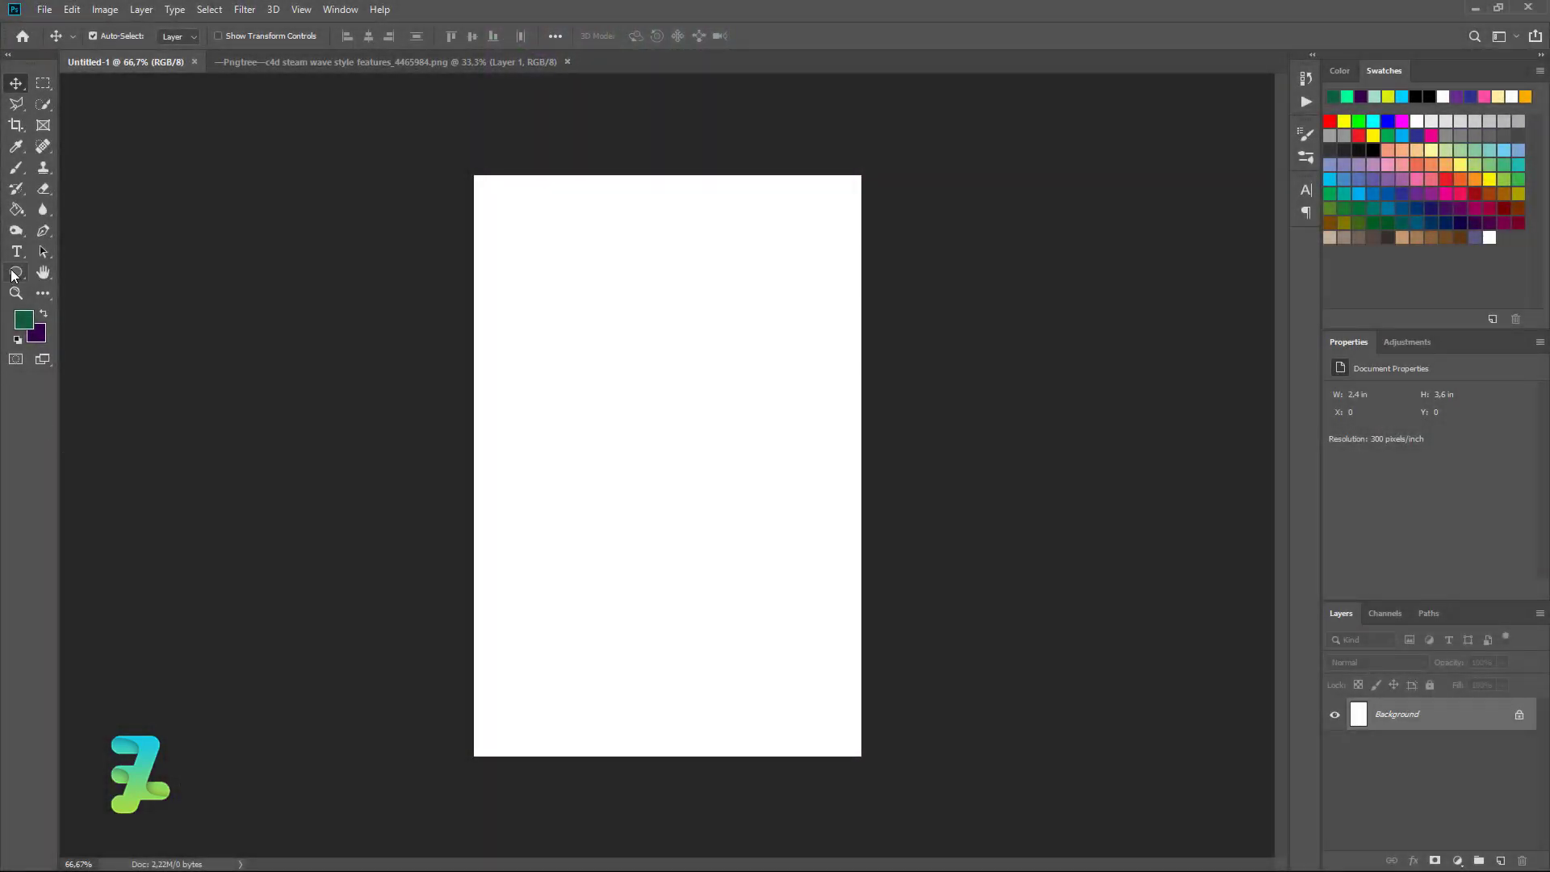
Draw a dark green 417 × 417 px square in the middle of the page
left_click(15, 272)
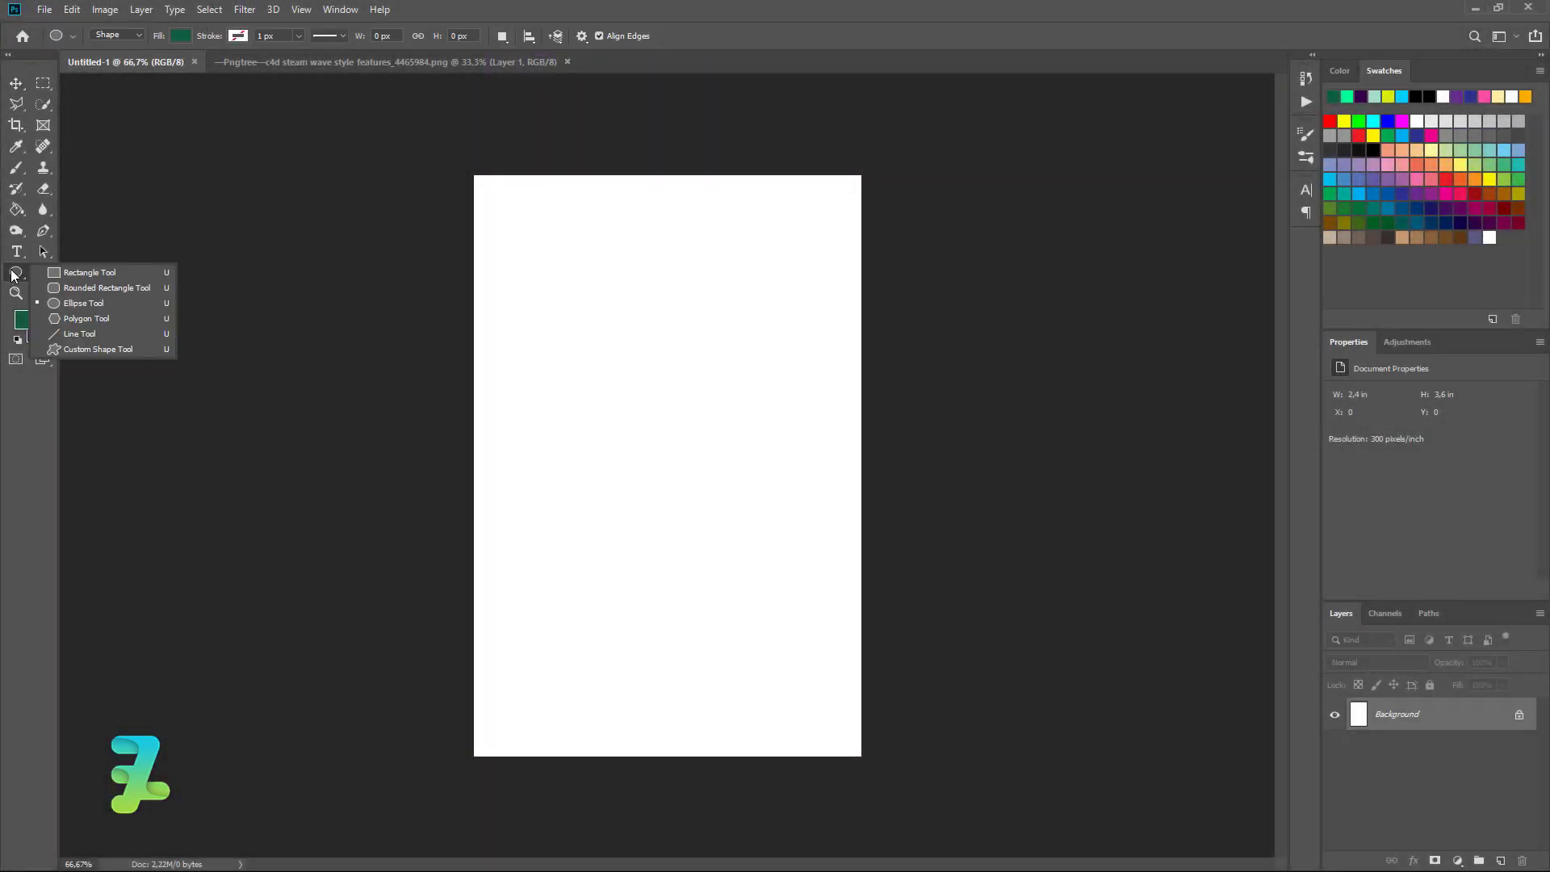
left_click(65, 273)
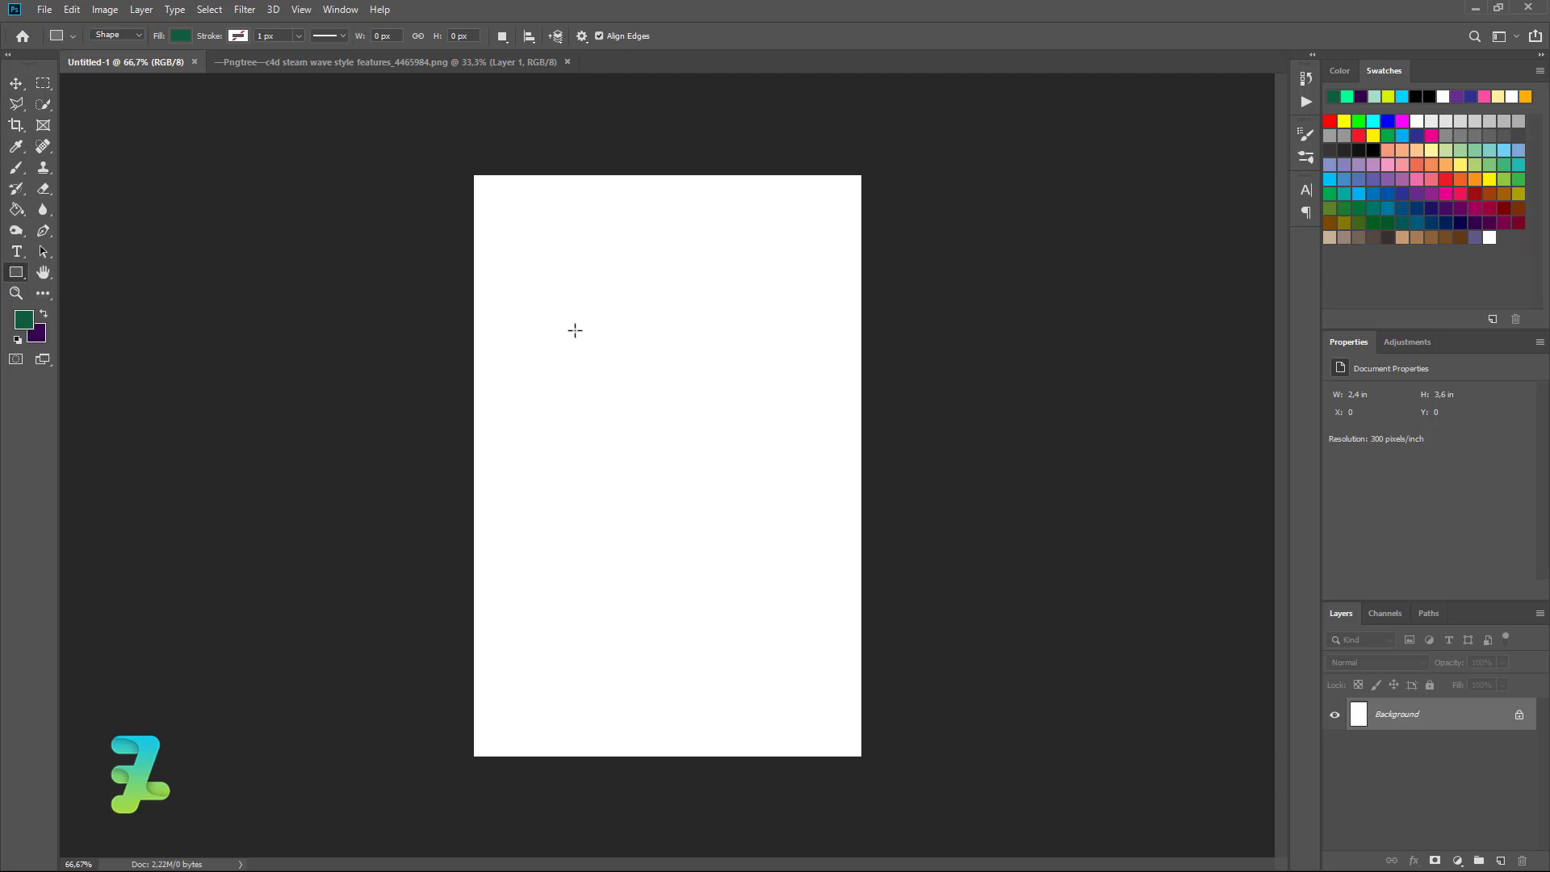
left_click_drag(575, 330, 796, 670)
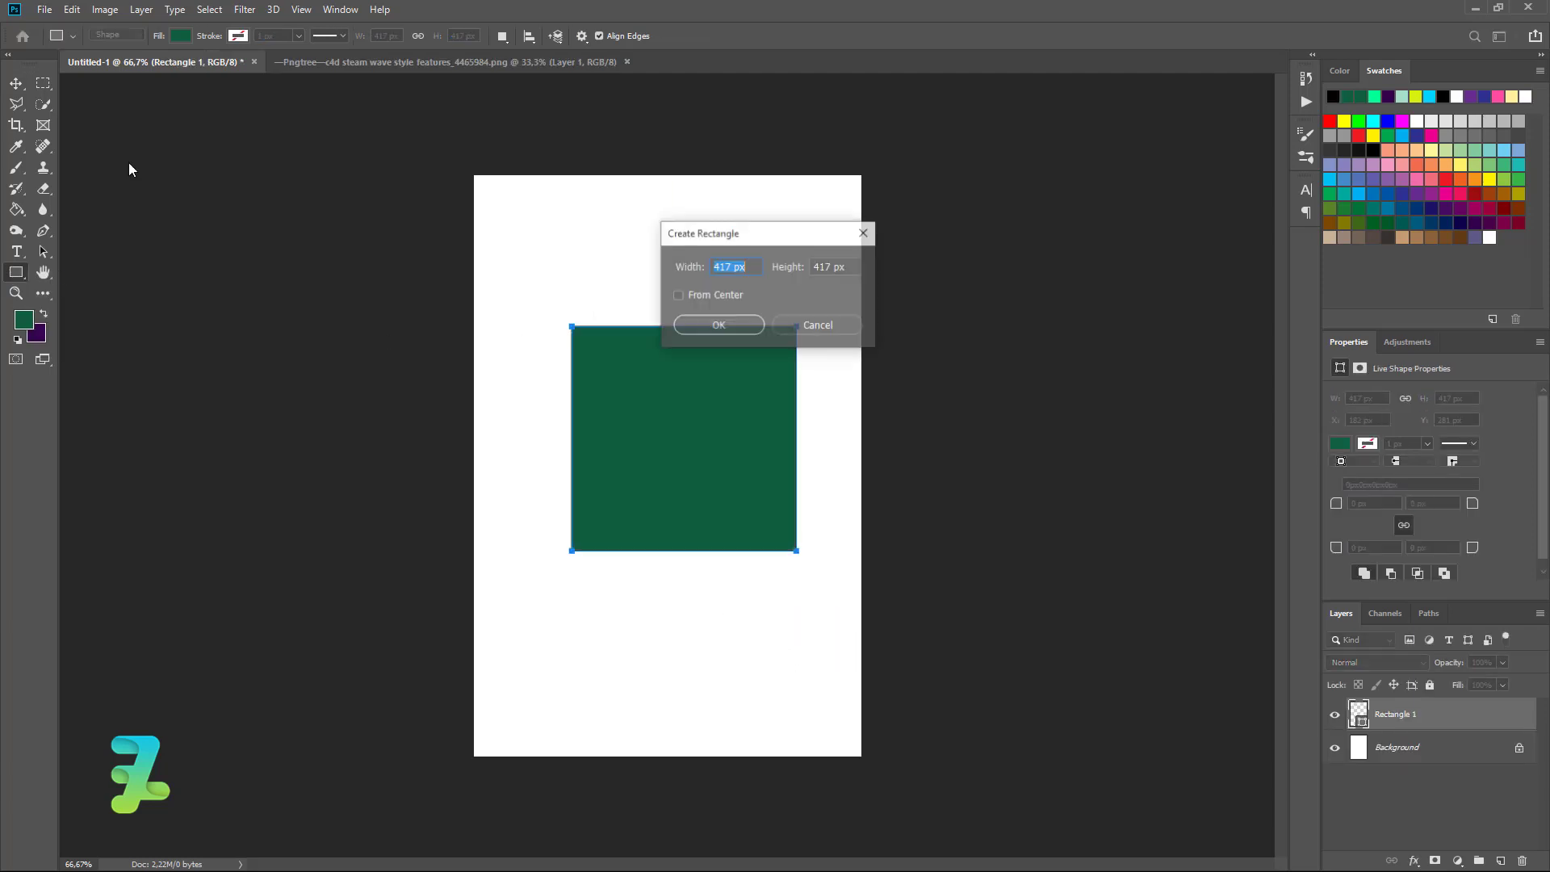
left_click(806, 327)
Centre the square horizontally and nudge it slightly lower
left_click(16, 83)
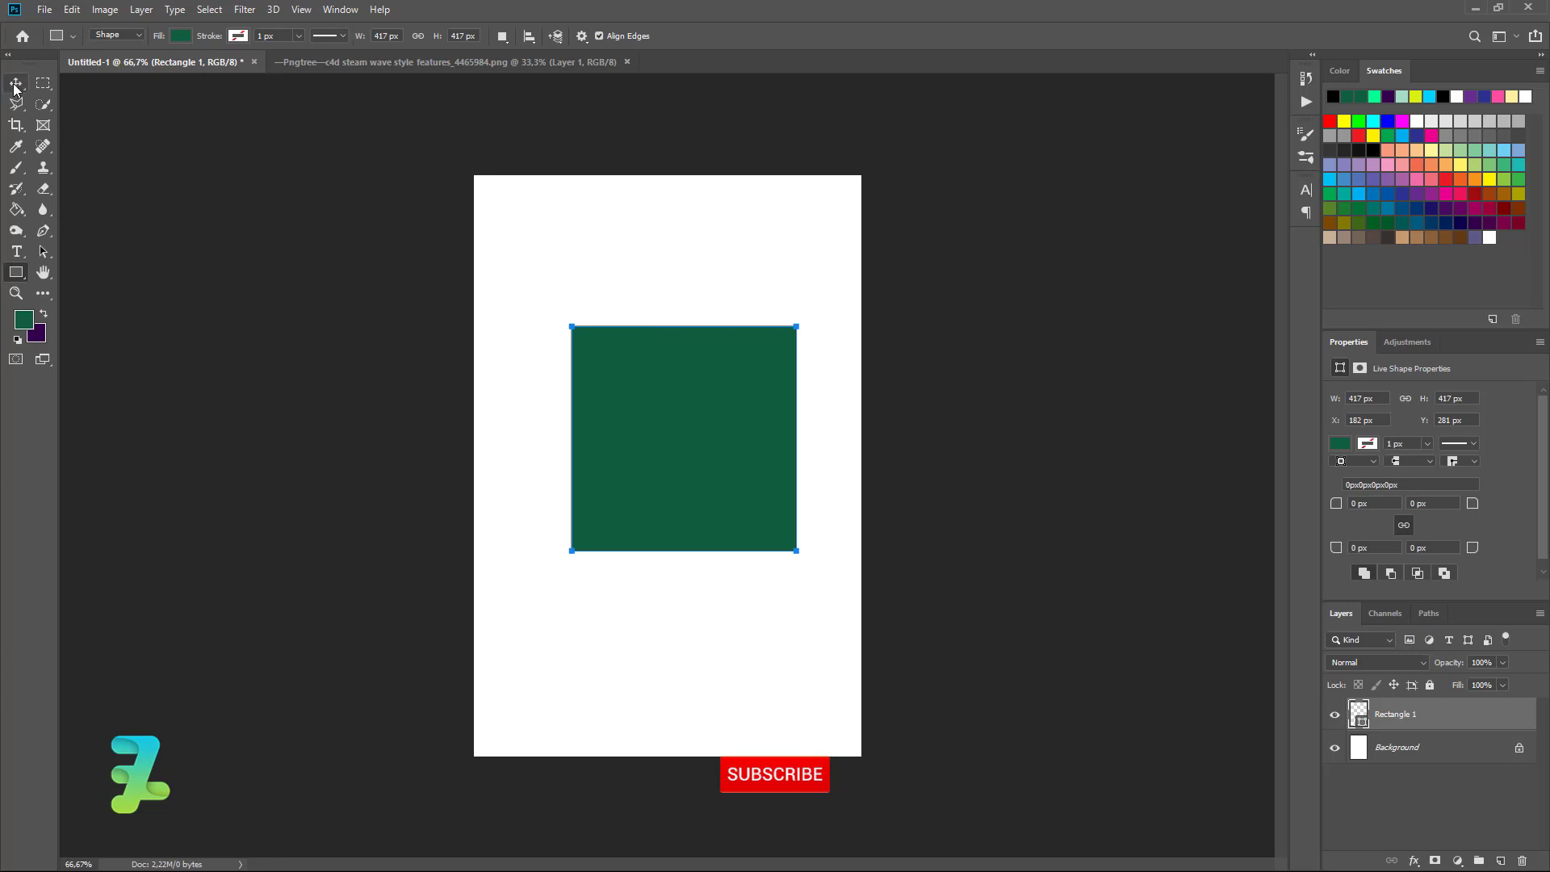
left_click(93, 36)
left_click_drag(684, 419, 669, 446)
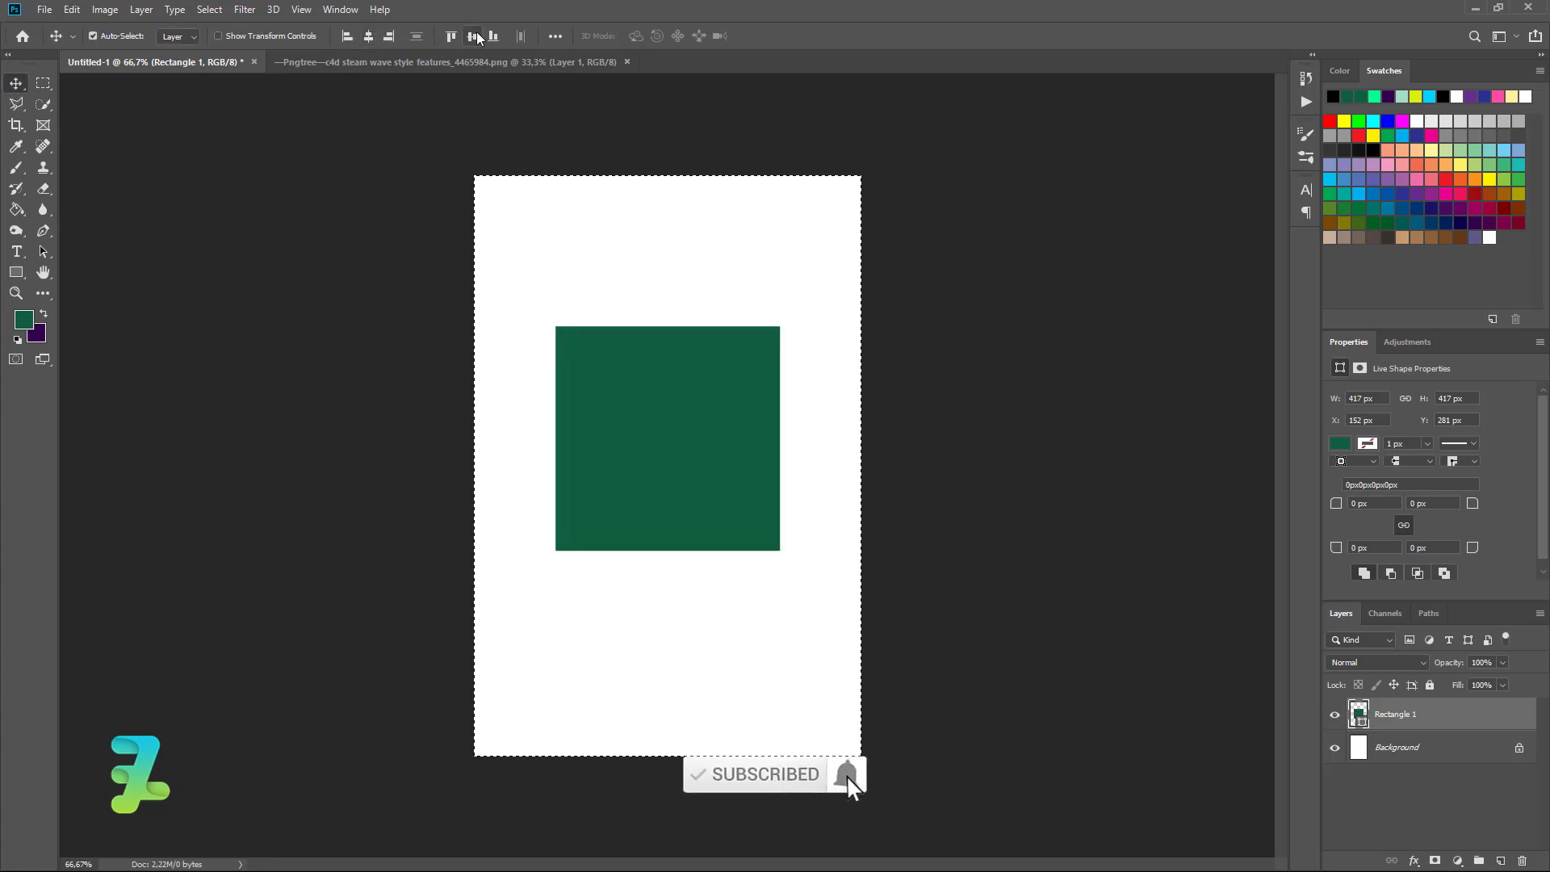
Duplicate the square, shrink the copy to 336 × 336 px and fill it bright green
key("ctrl+j")
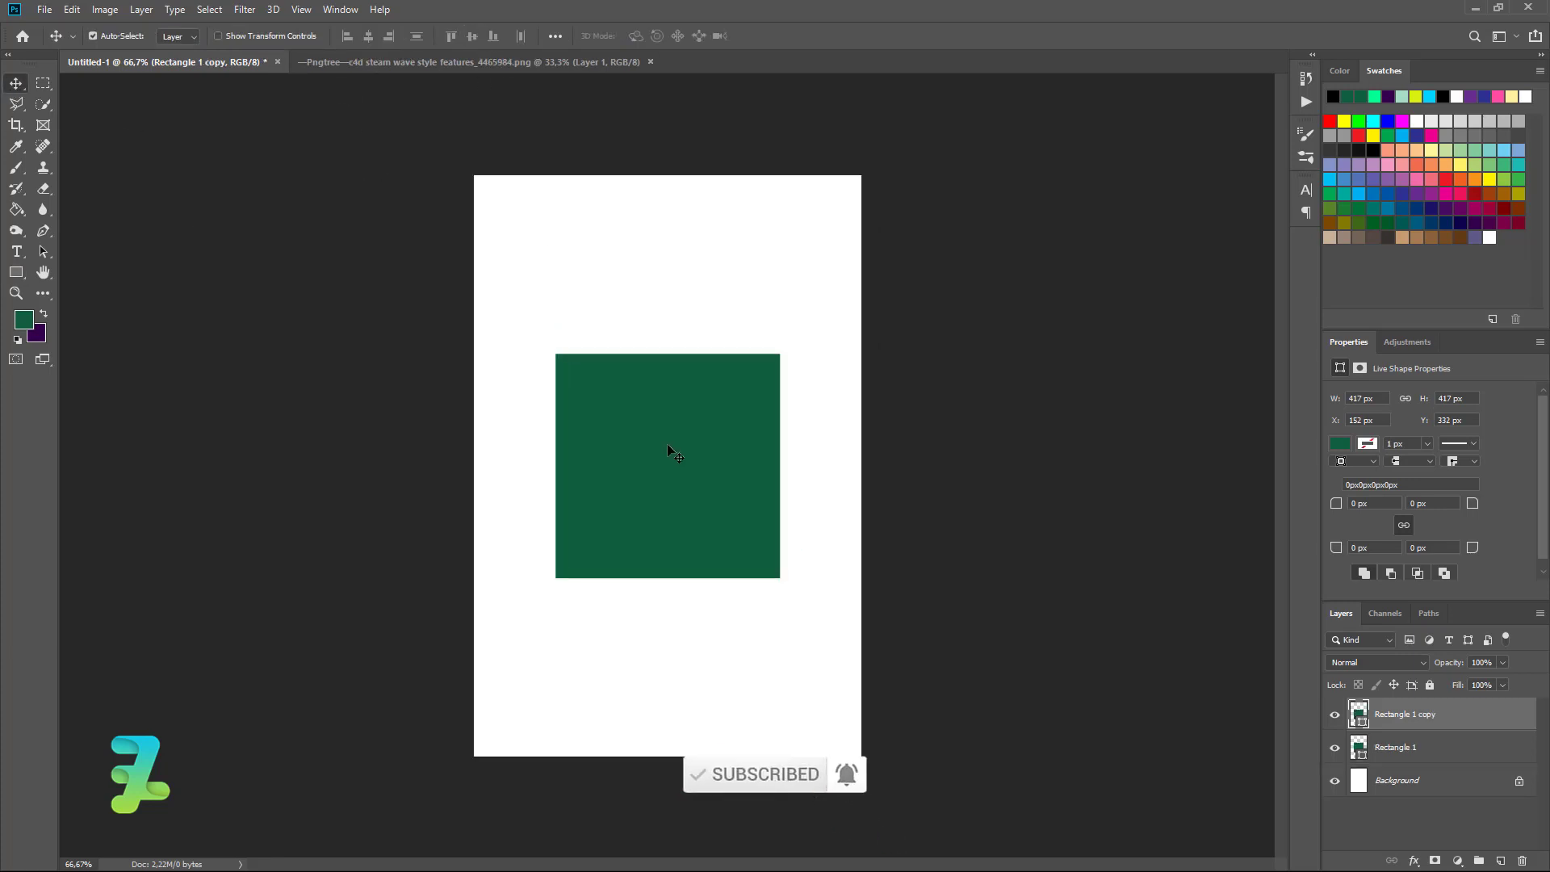
key("ctrl+t")
mouse_move(788, 351)
left_mouse_down()
mouse_move(769, 393)
mouse_move(736, 397)
left_mouse_up()
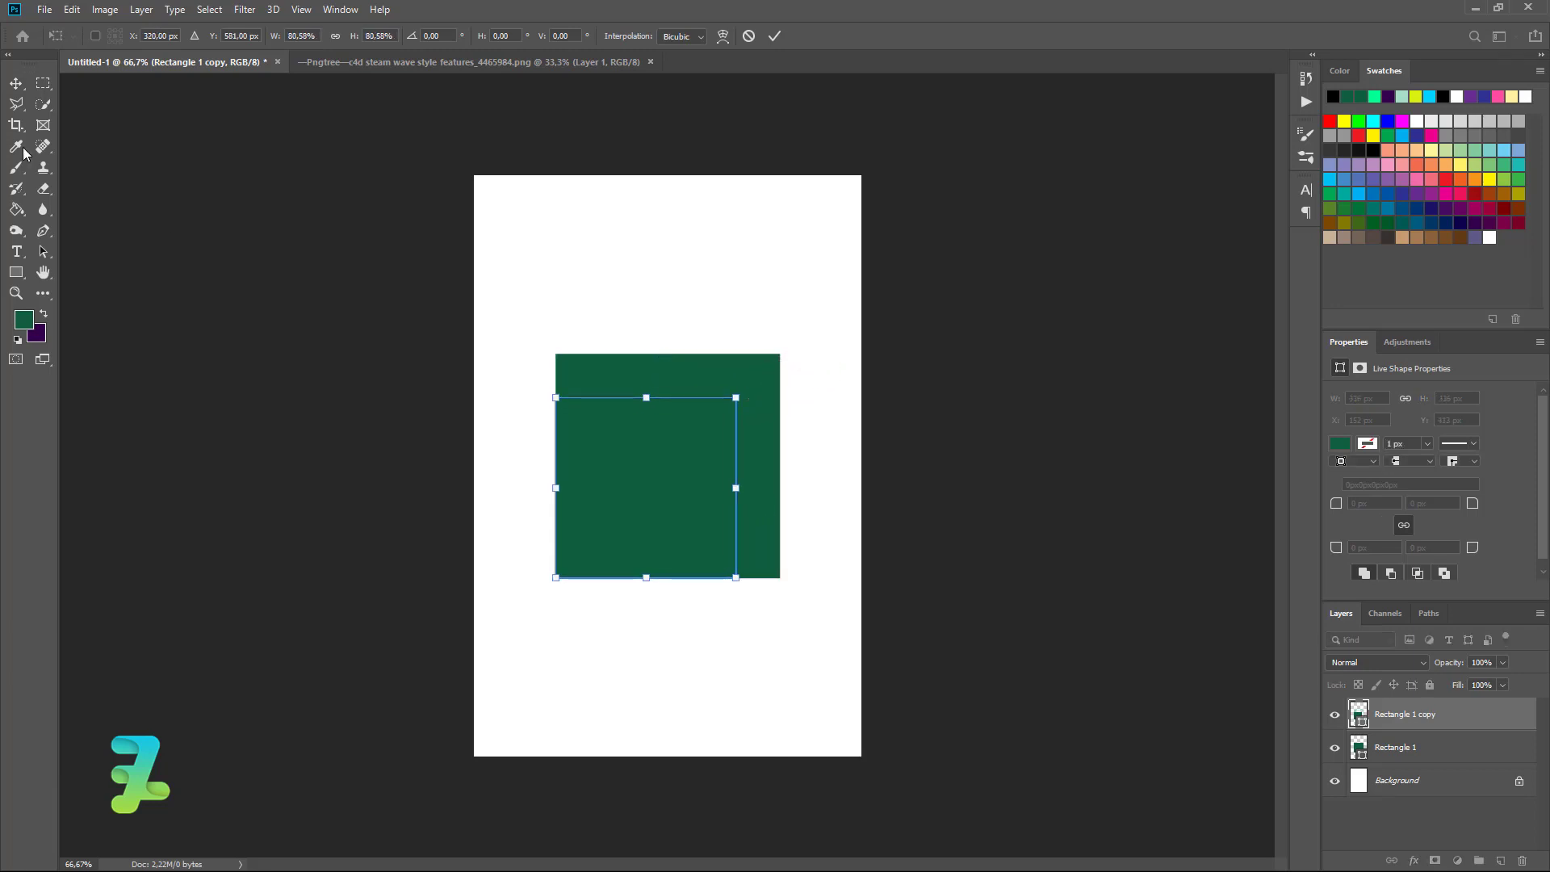
left_click(16, 83)
key("ctrl+a")
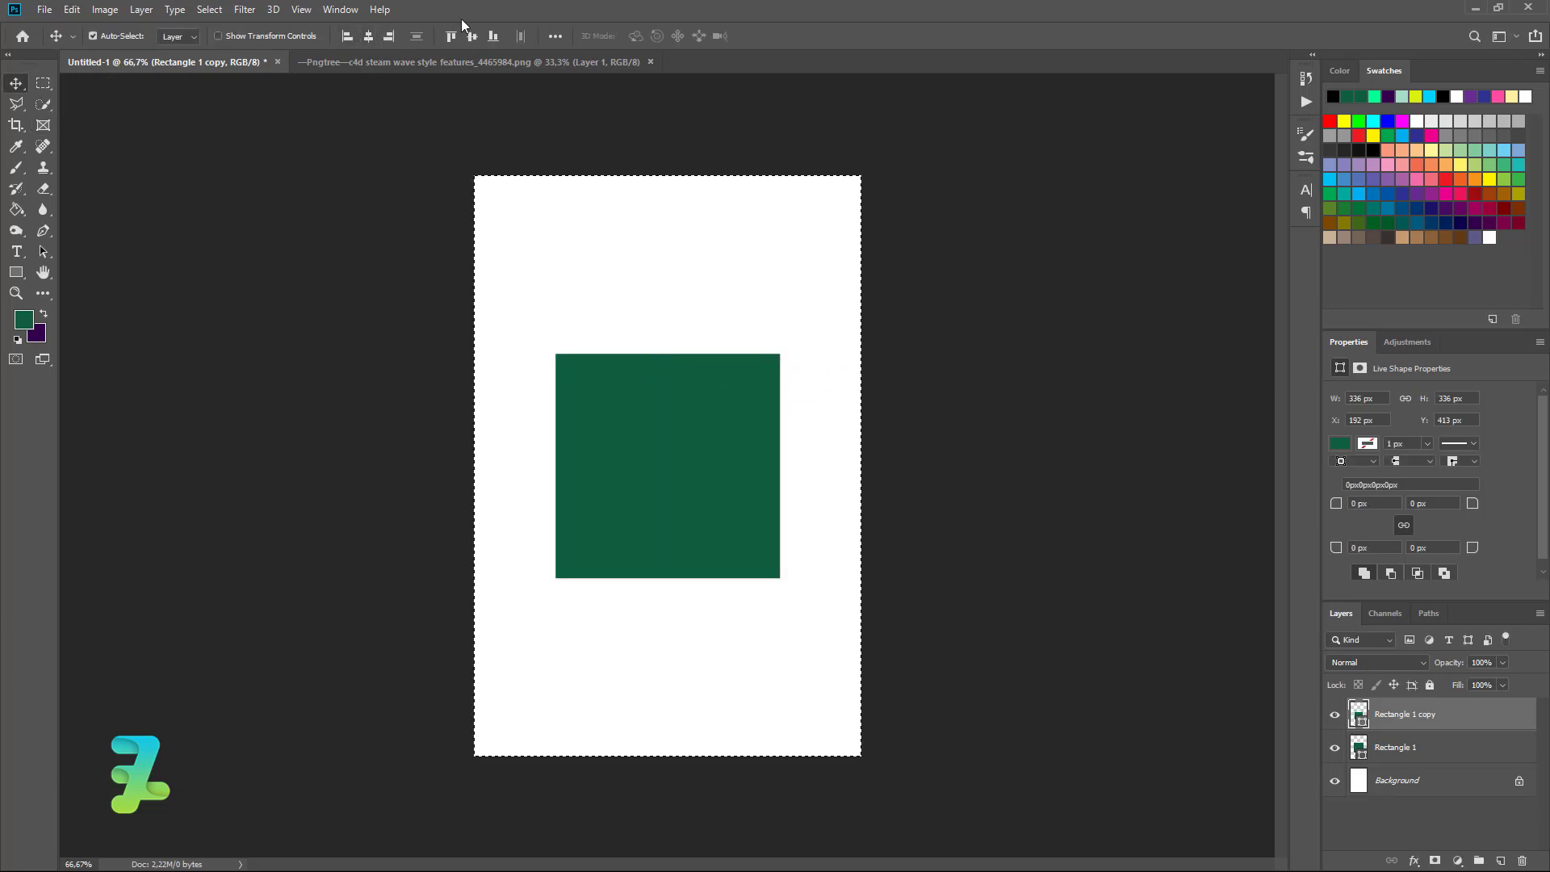
key("ctrl+d")
left_click(1338, 445)
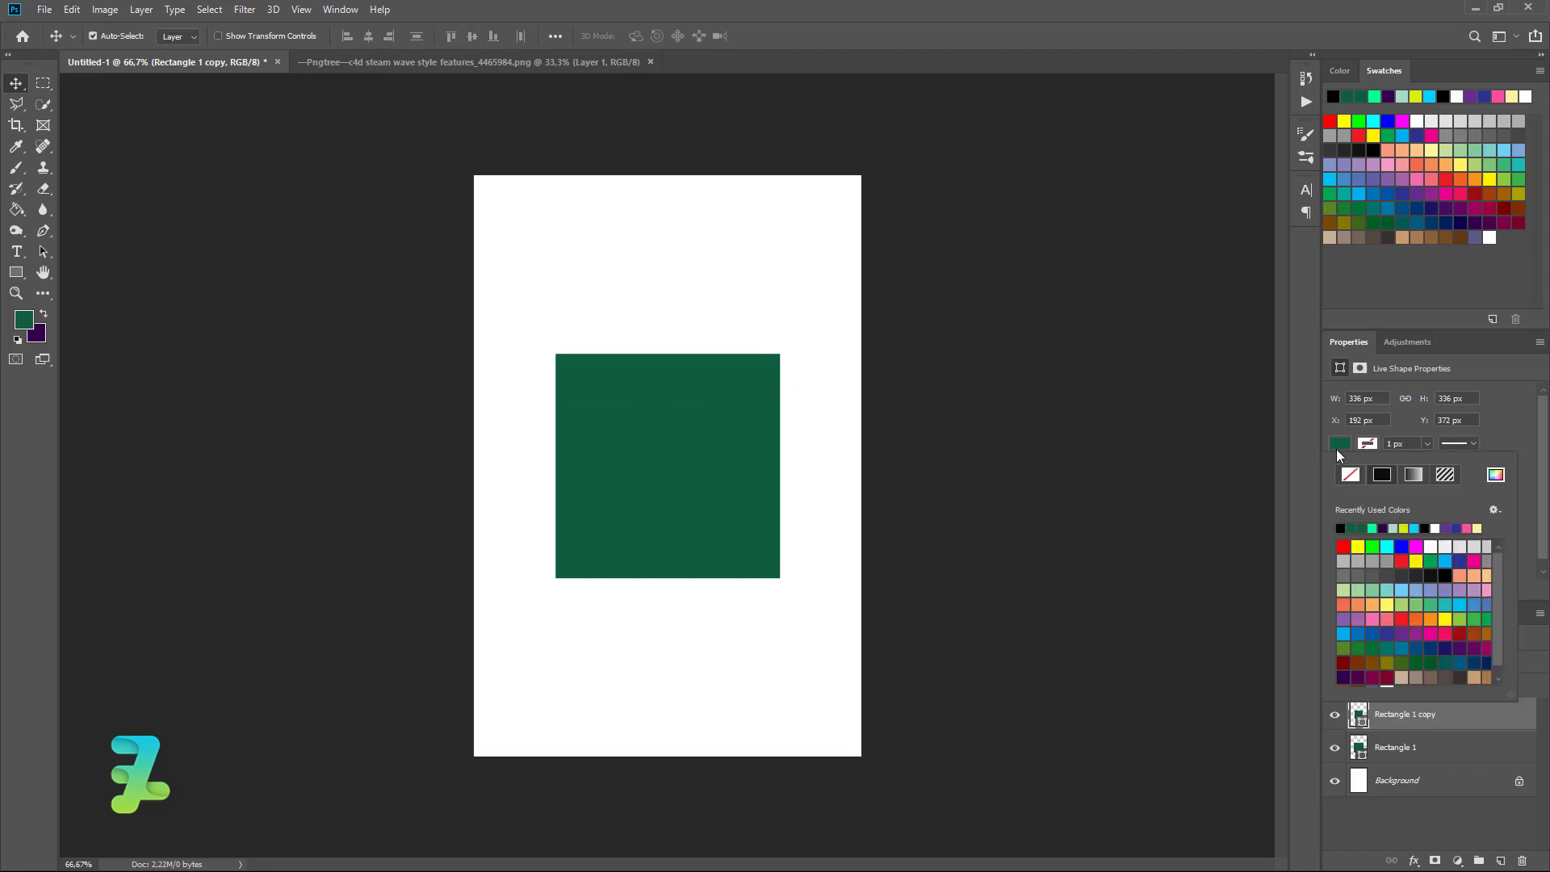
left_click(1372, 548)
left_click(240, 206)
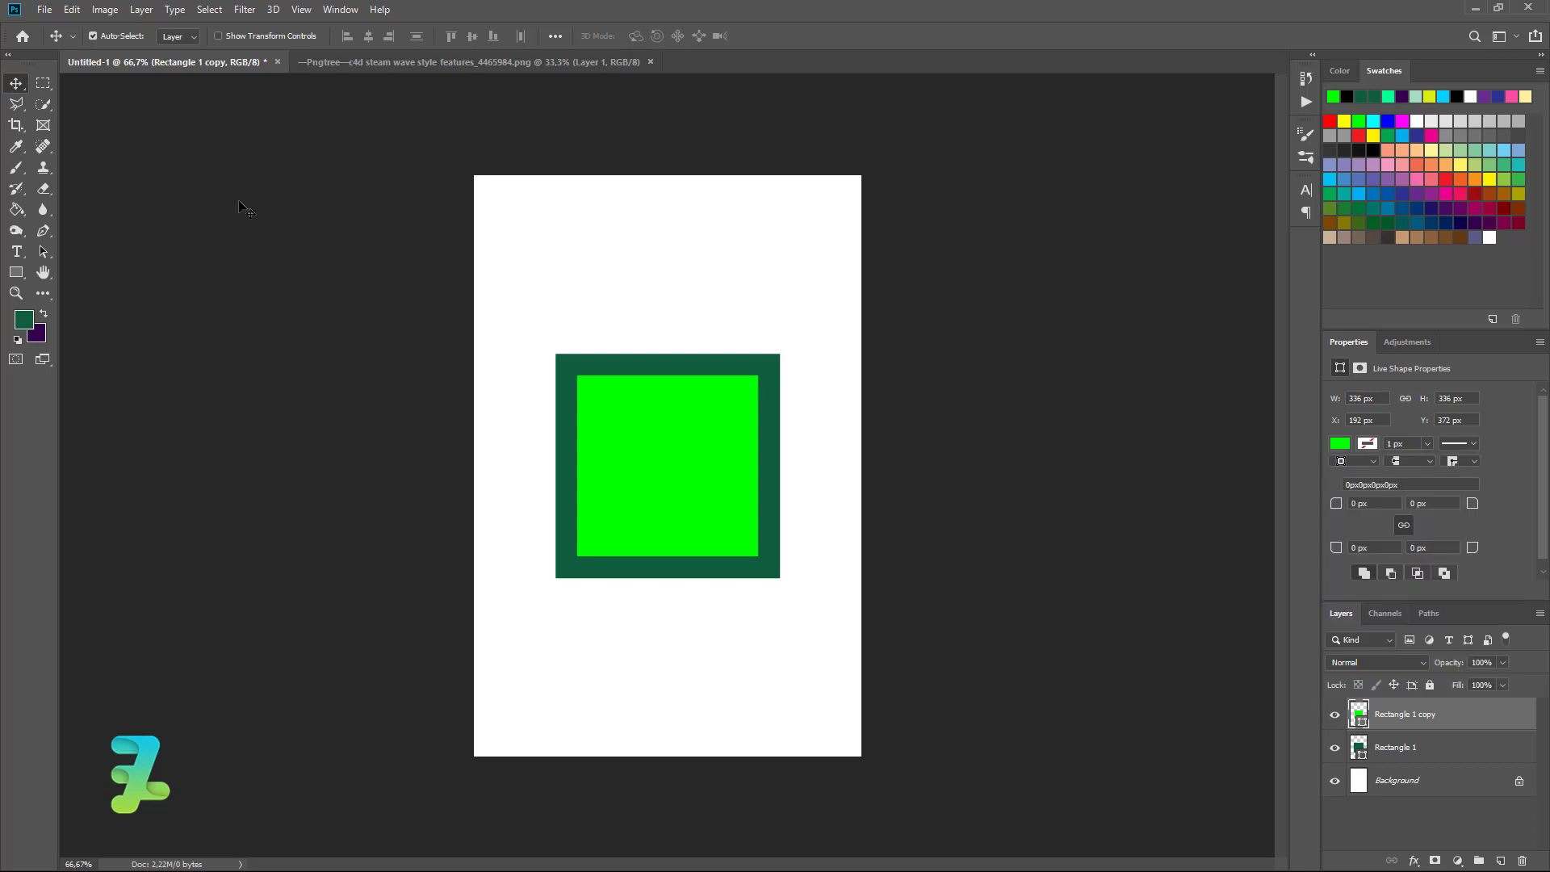
Group the dark and bright green squares together as Group 1
double_click(1429, 749)
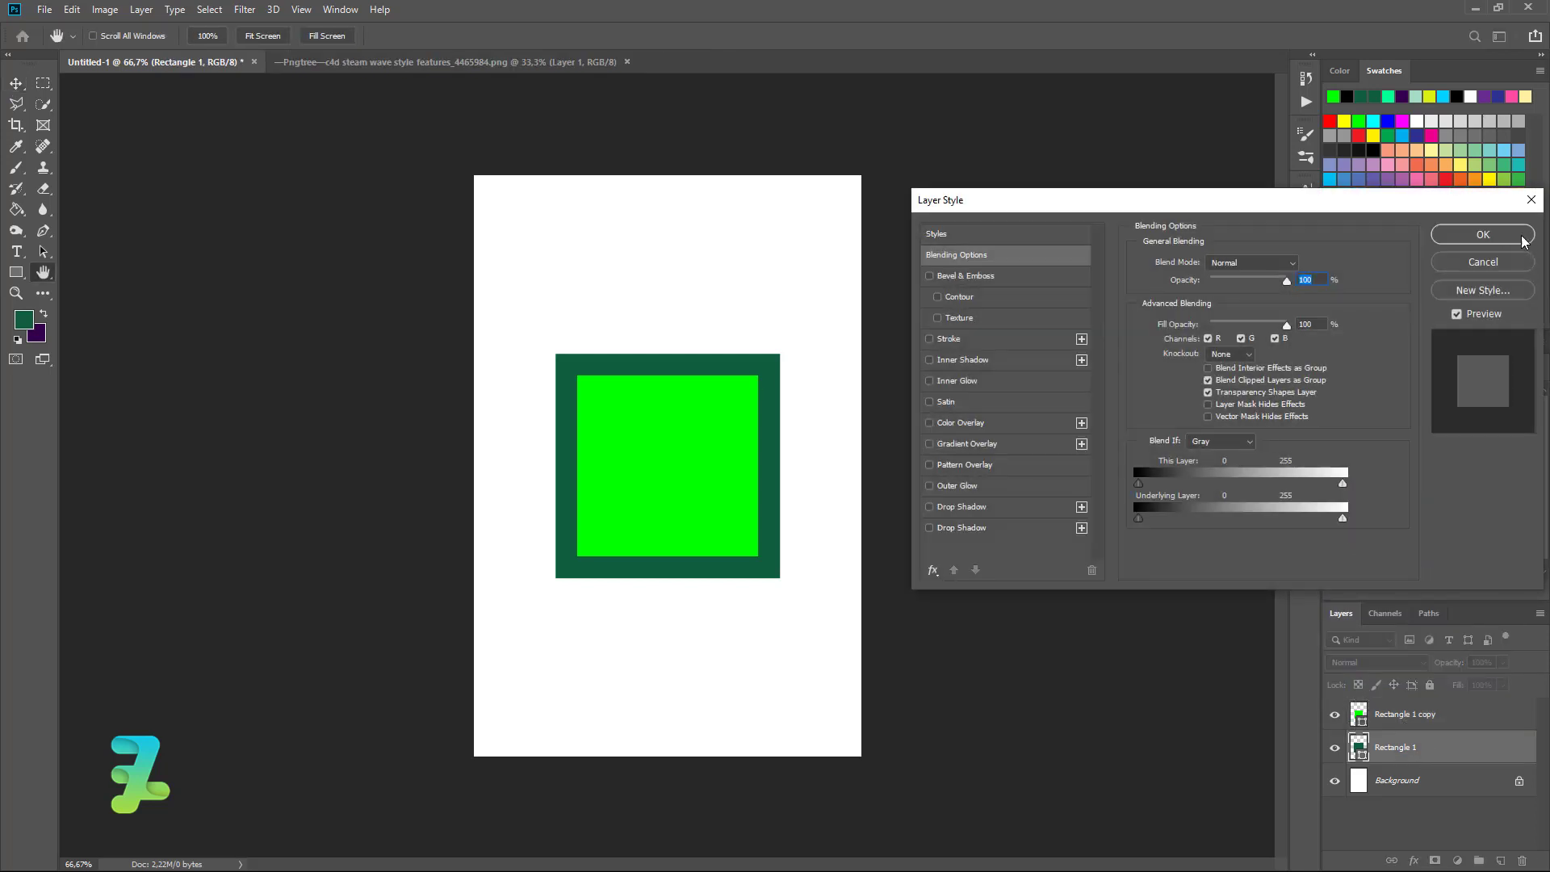
left_click(1518, 237)
right_click(1445, 743)
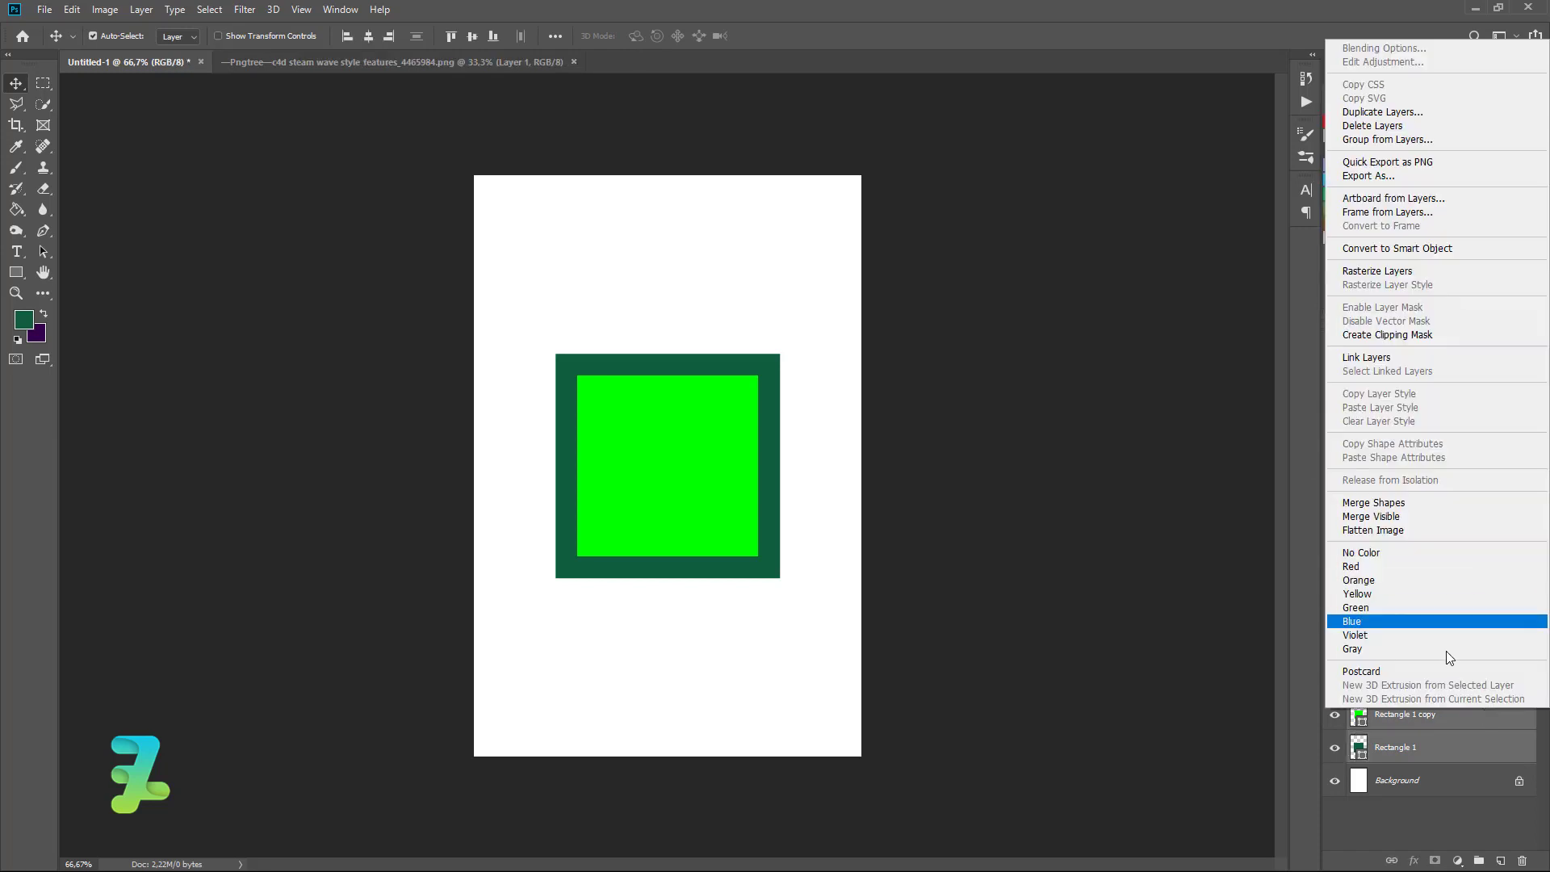
left_click(1463, 743)
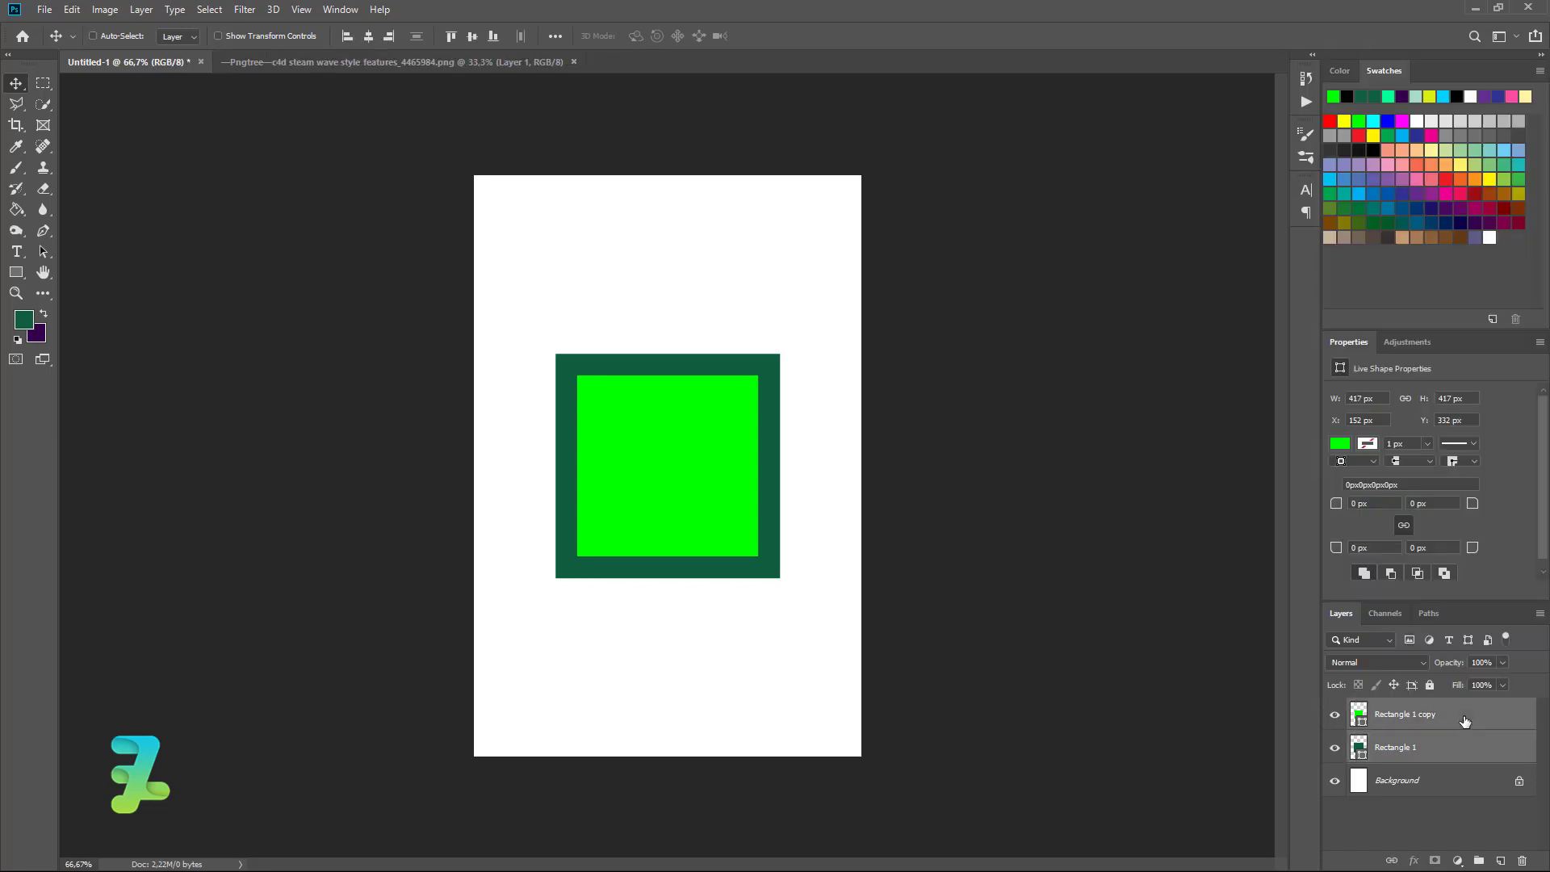
key("ctrl+g")
Rotate Group 1 by 45° into a symmetric diamond
key("ctrl+t")
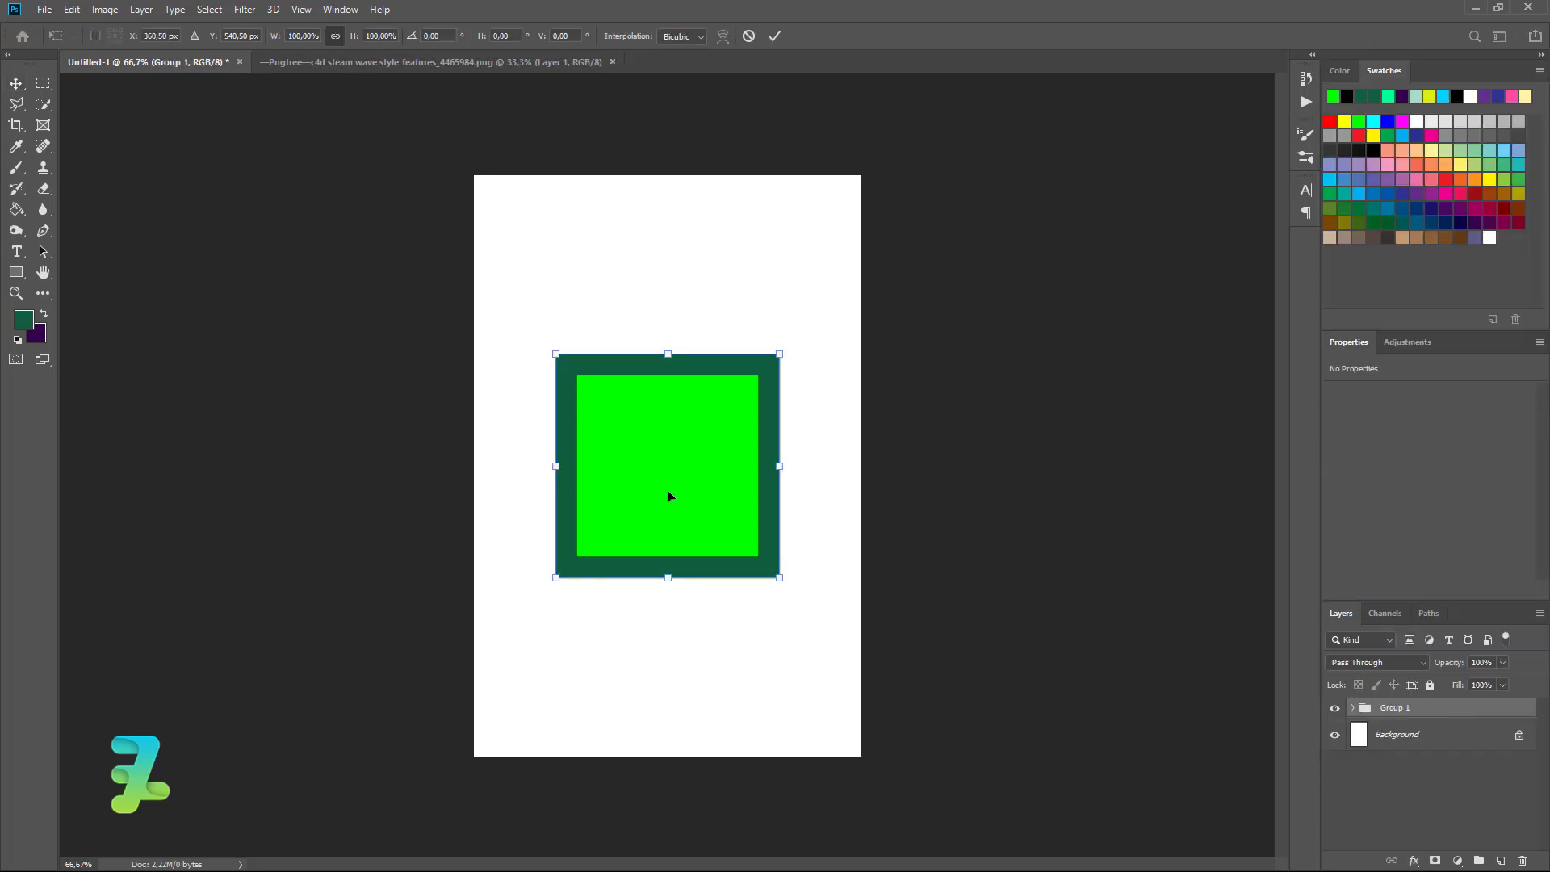
left_click_drag(794, 352, 926, 461)
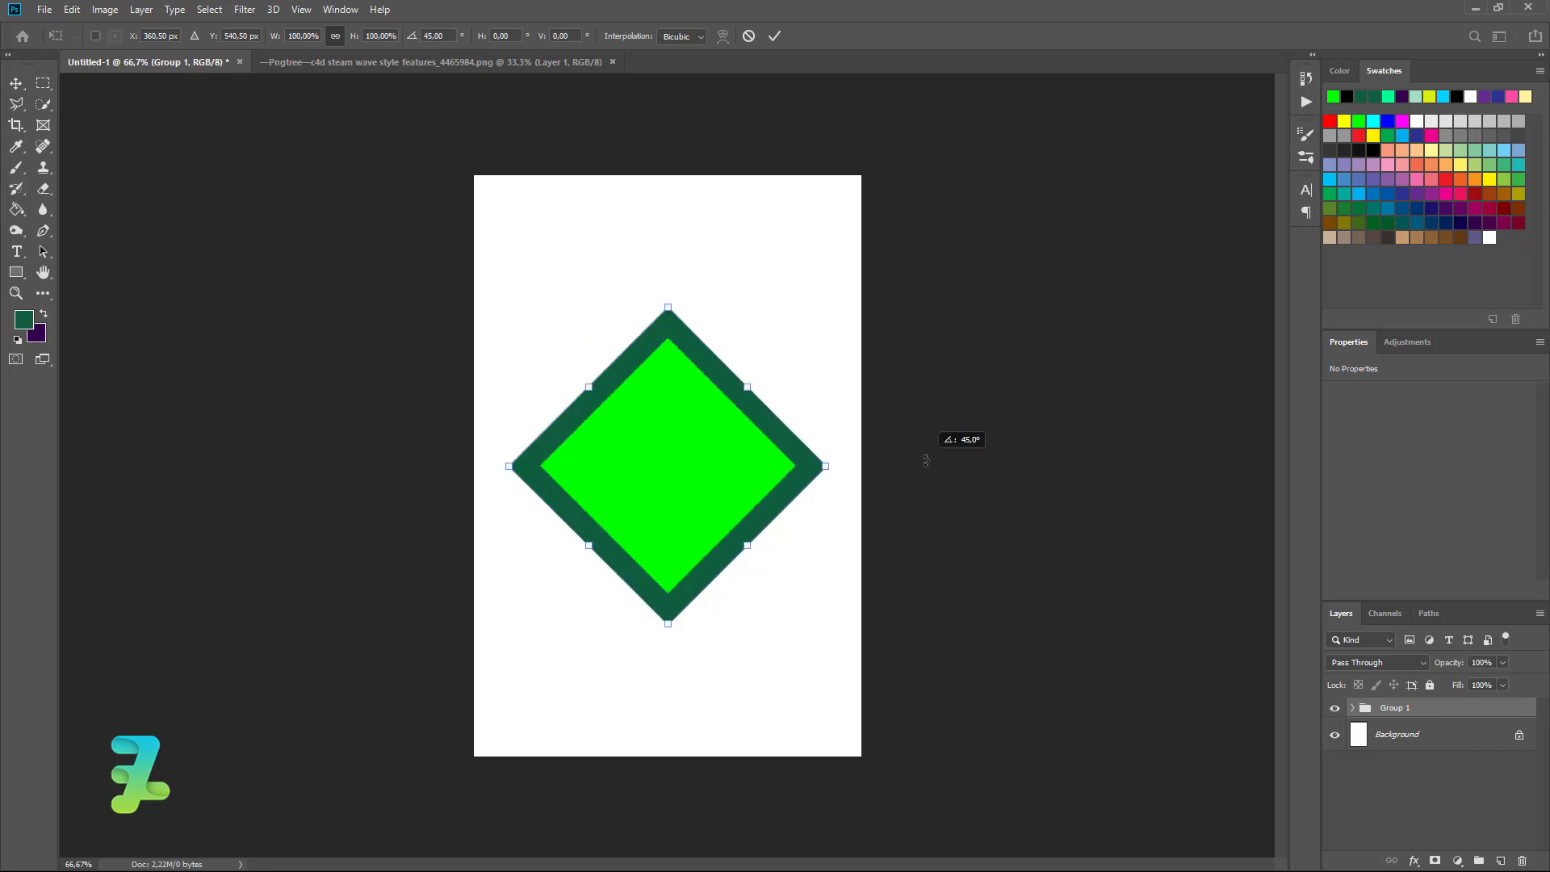
mouse_move(670, 304)
left_mouse_down()
mouse_move(665, 343)
mouse_move(666, 322)
left_mouse_up()
key("ctrl+z")
key("ctrl+z")
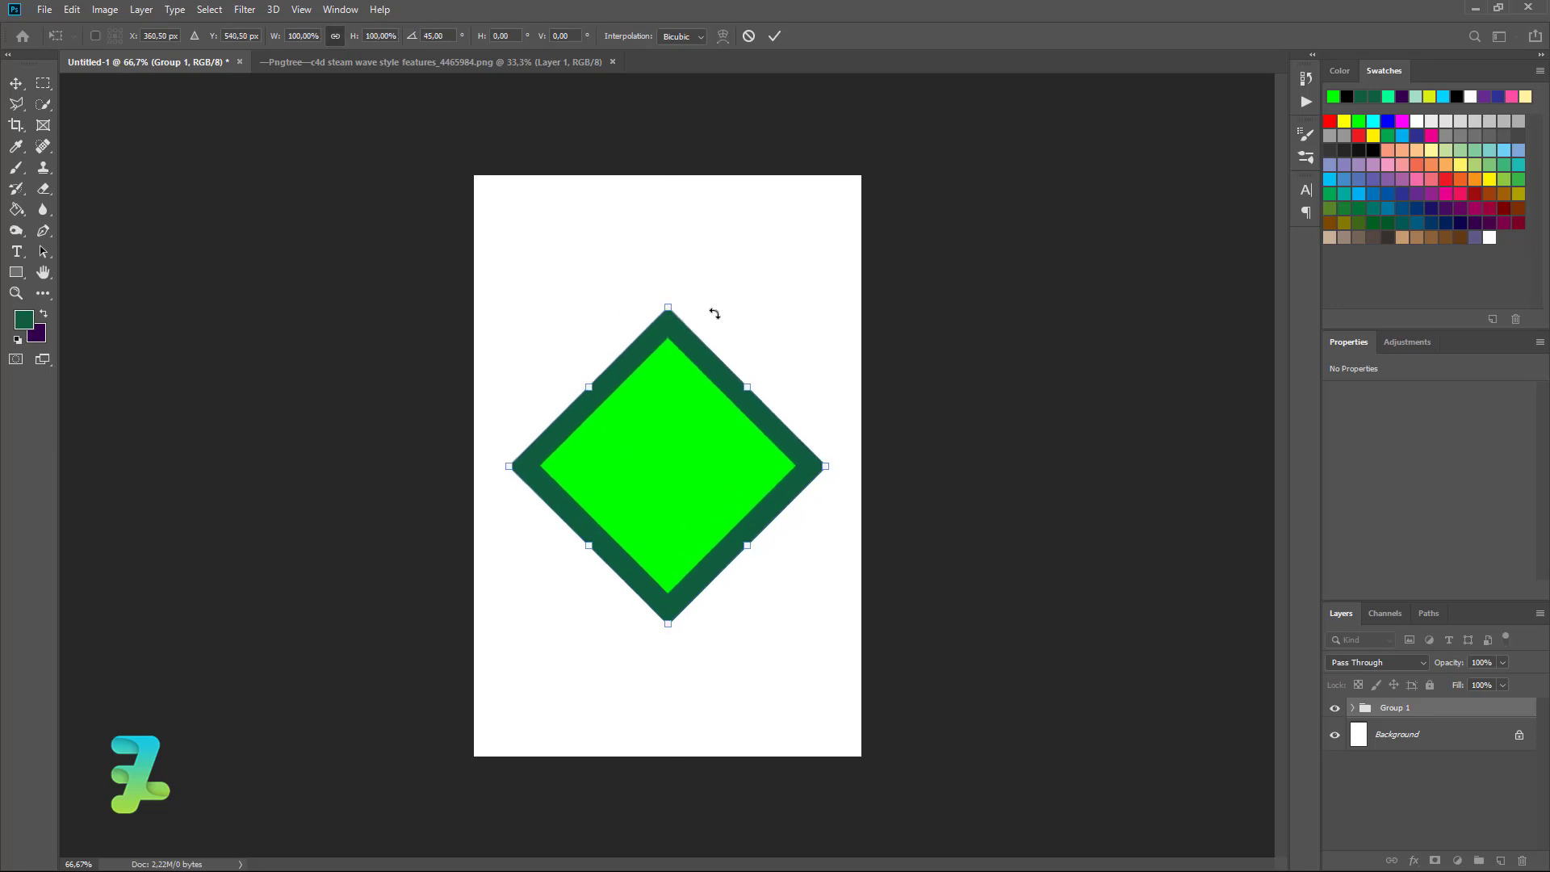
left_click(16, 84)
Squash the diamond to about half height and widen it across the lower canvas
key("ctrl+t")
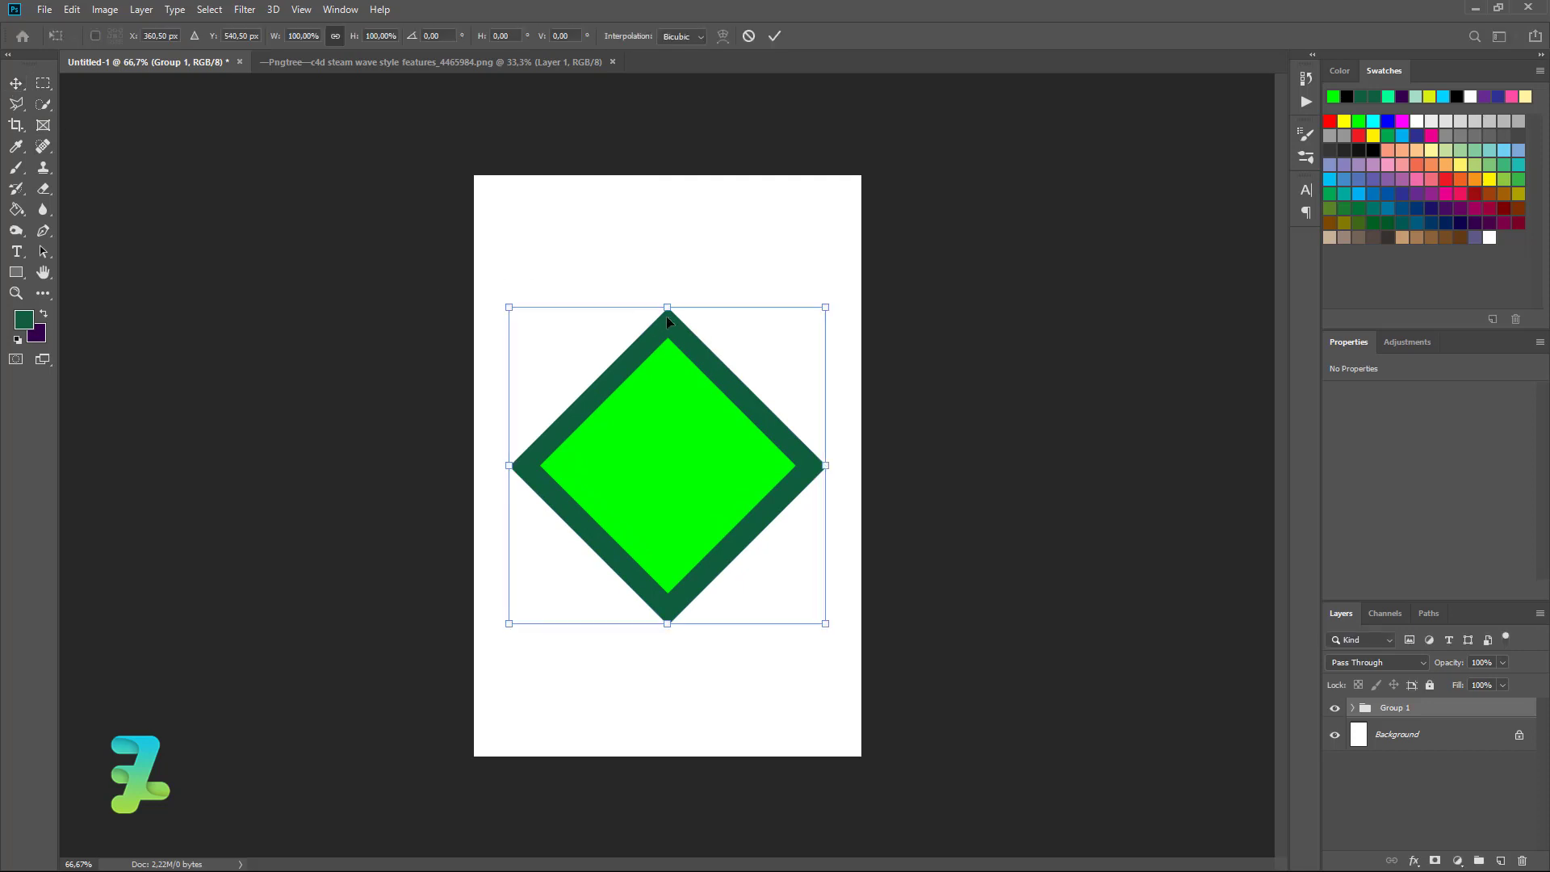
left_click_drag(672, 305, 661, 480)
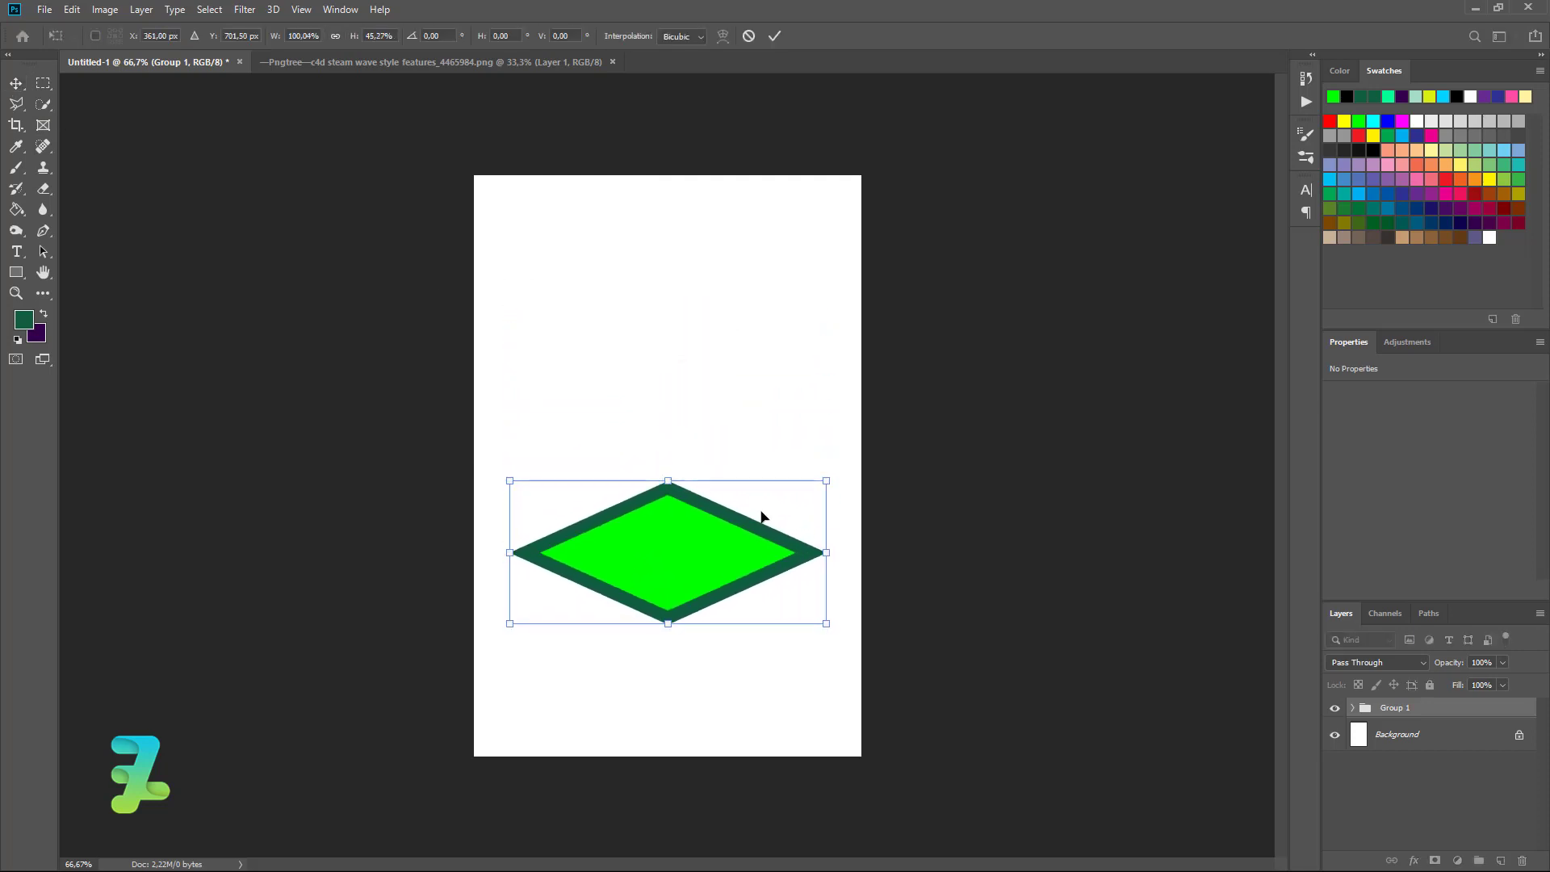
left_click_drag(831, 615, 865, 638)
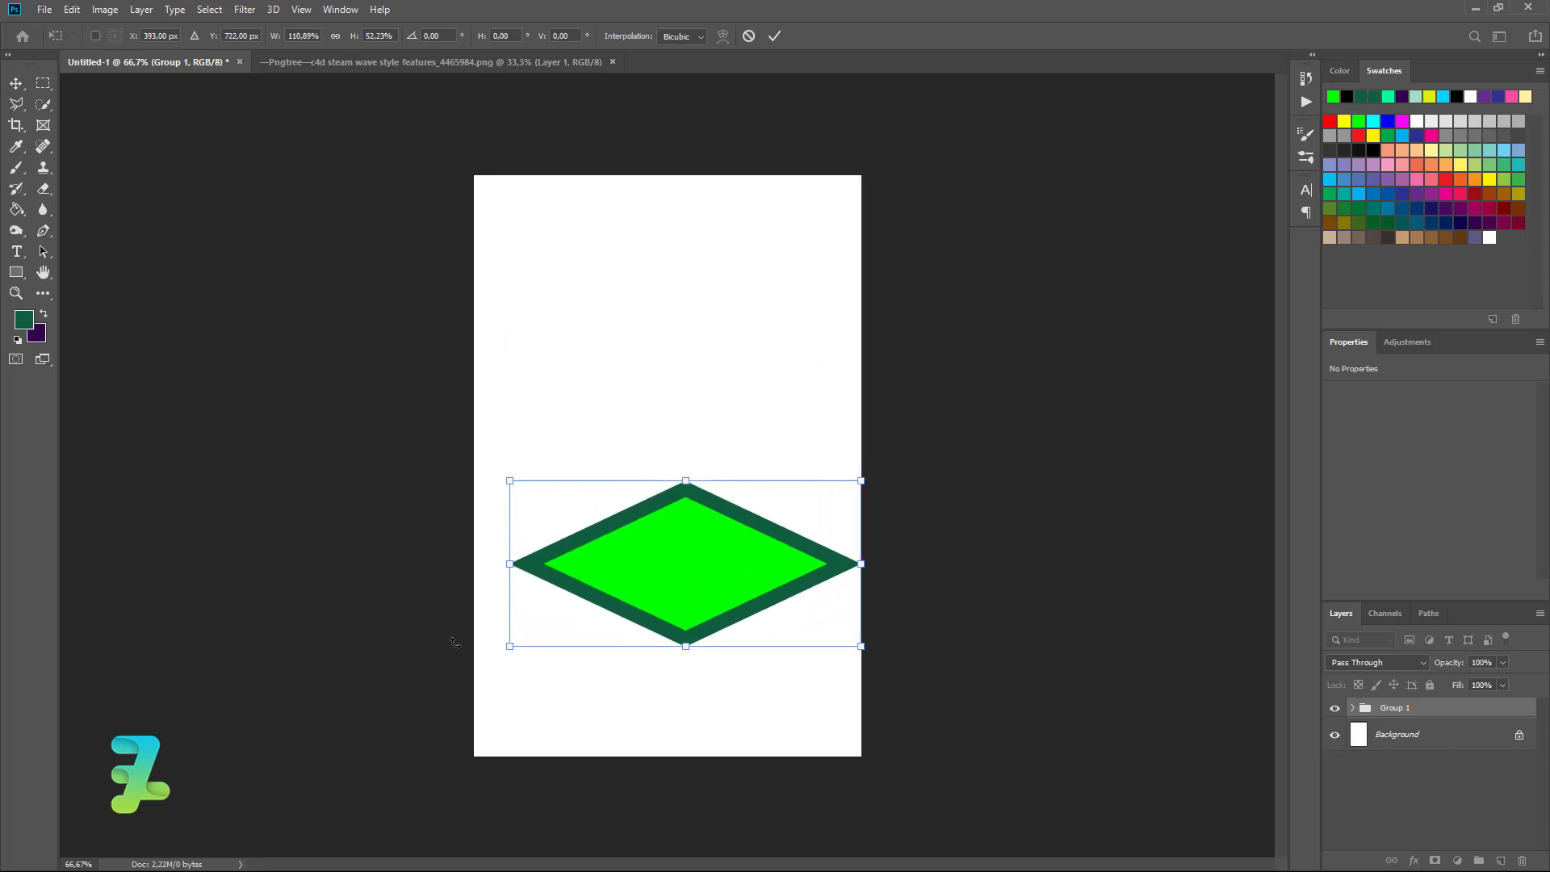
key("ctrl+z")
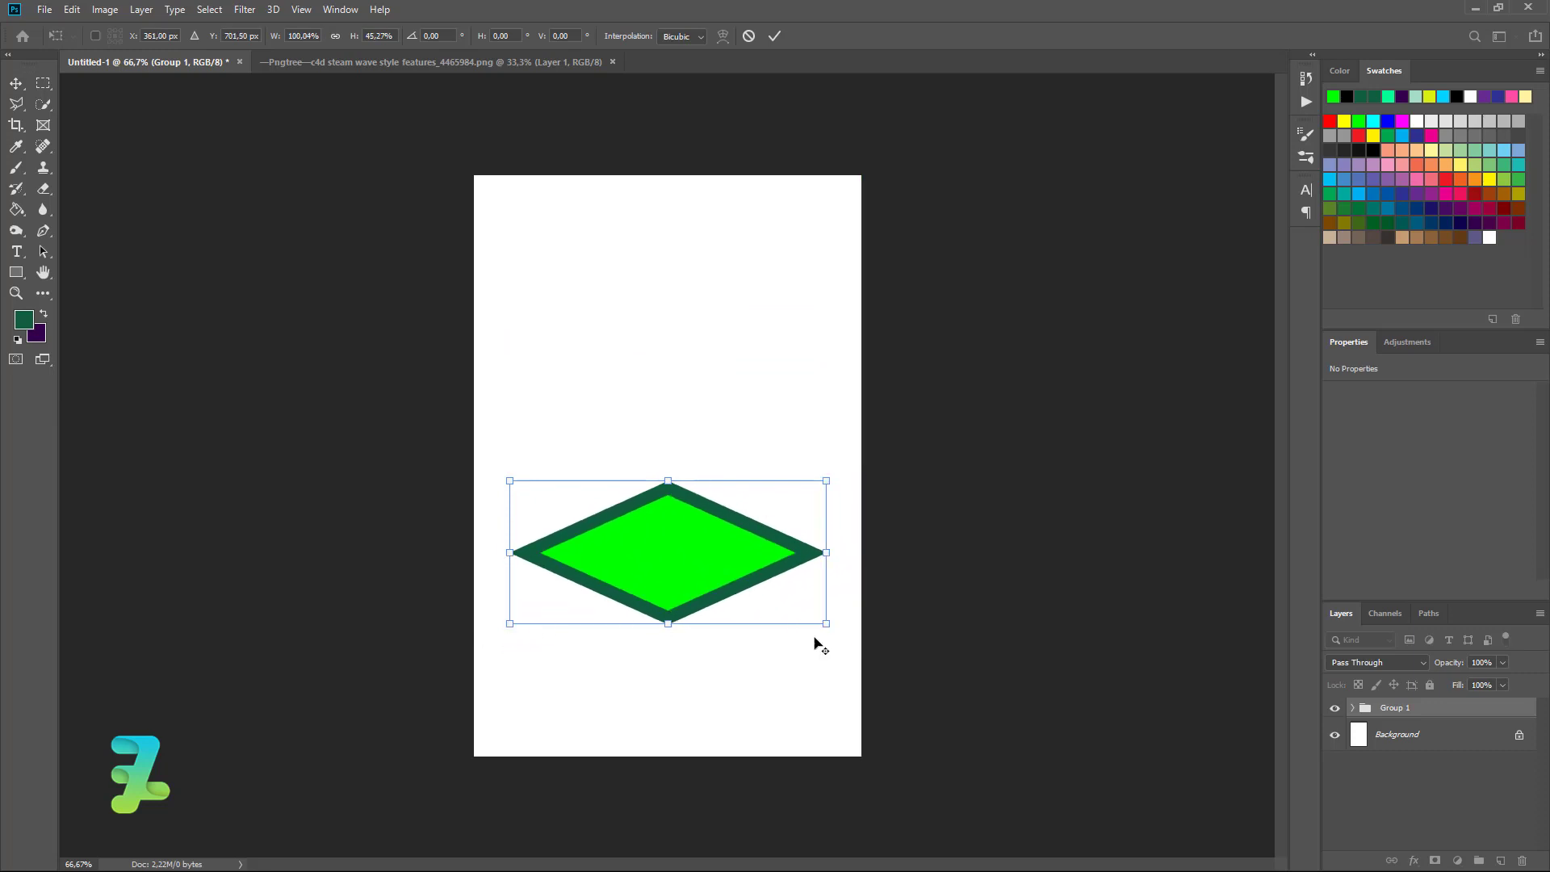
left_click_drag(827, 626, 858, 647)
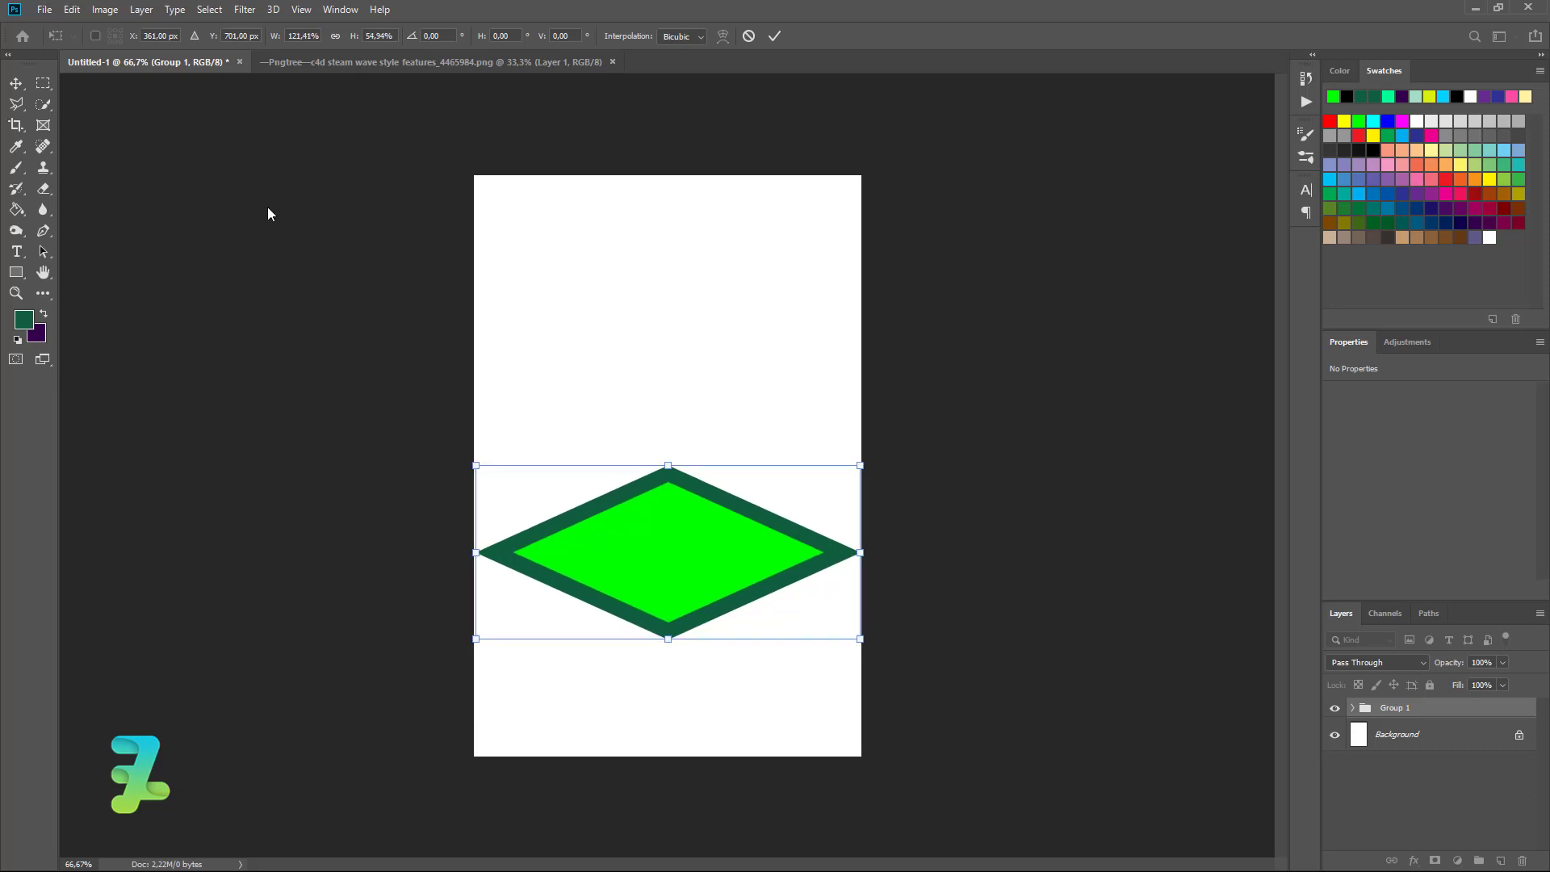
mouse_move(874, 643)
left_mouse_down()
mouse_move(887, 626)
mouse_move(879, 647)
left_mouse_up()
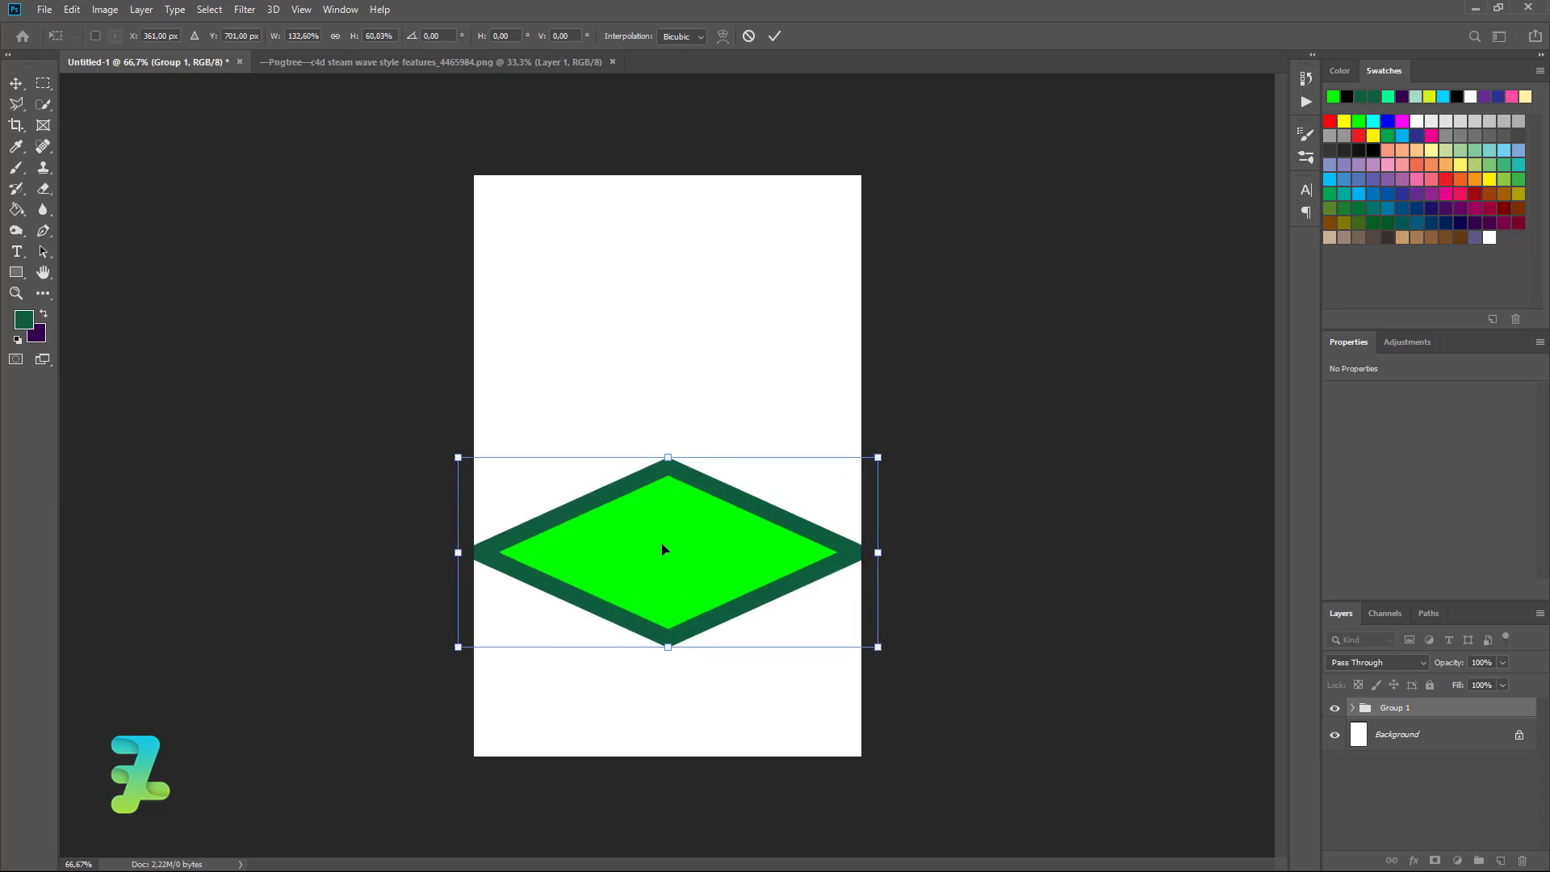
left_click_drag(662, 549, 665, 559)
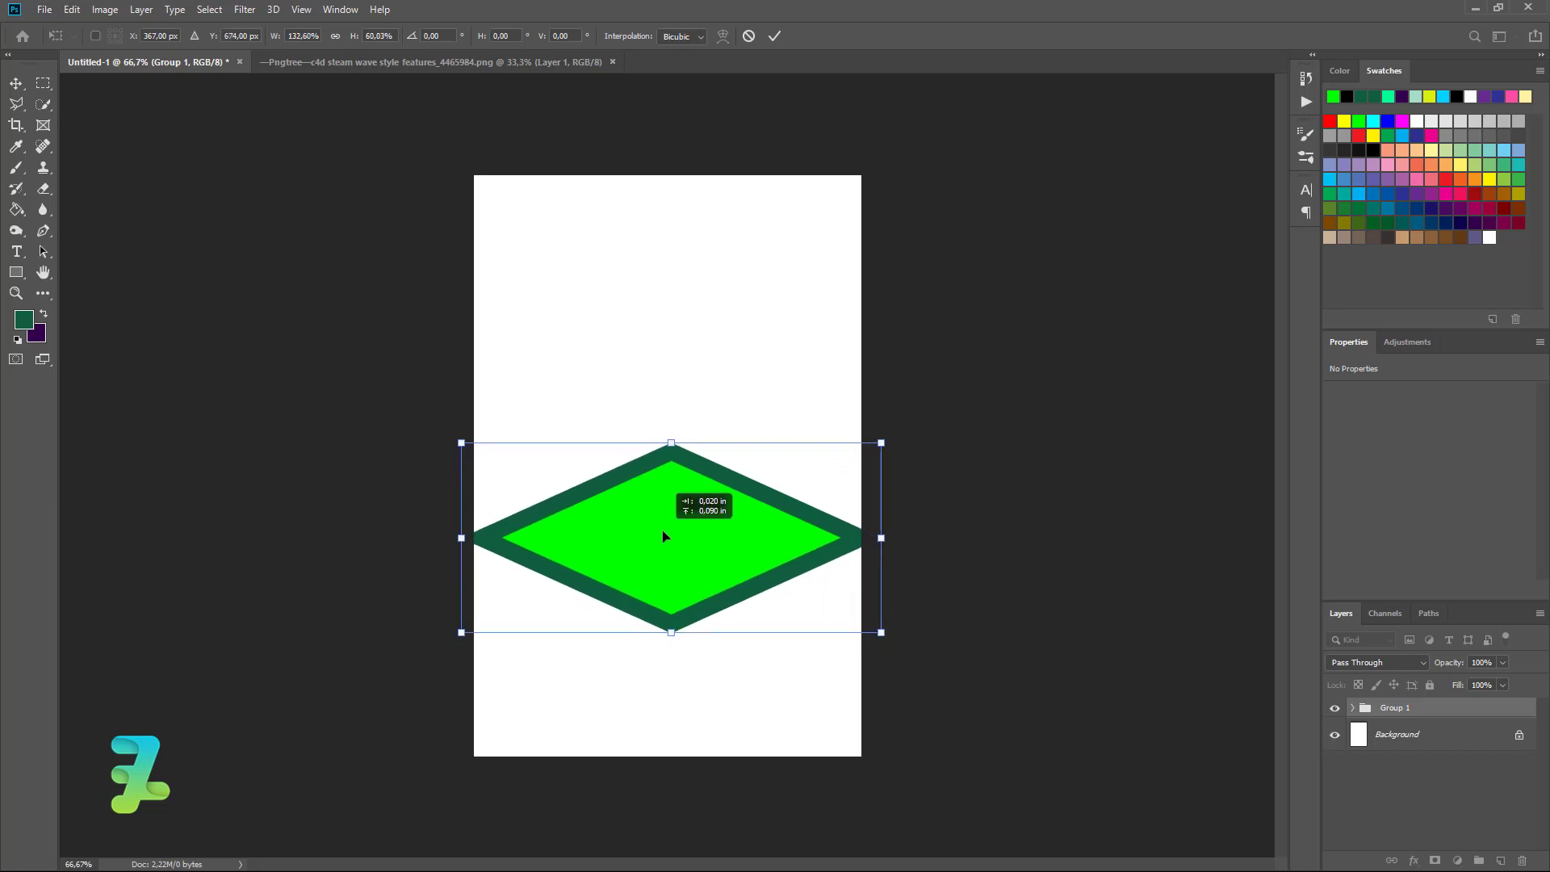
left_click(10, 90)
key("ctrl+a")
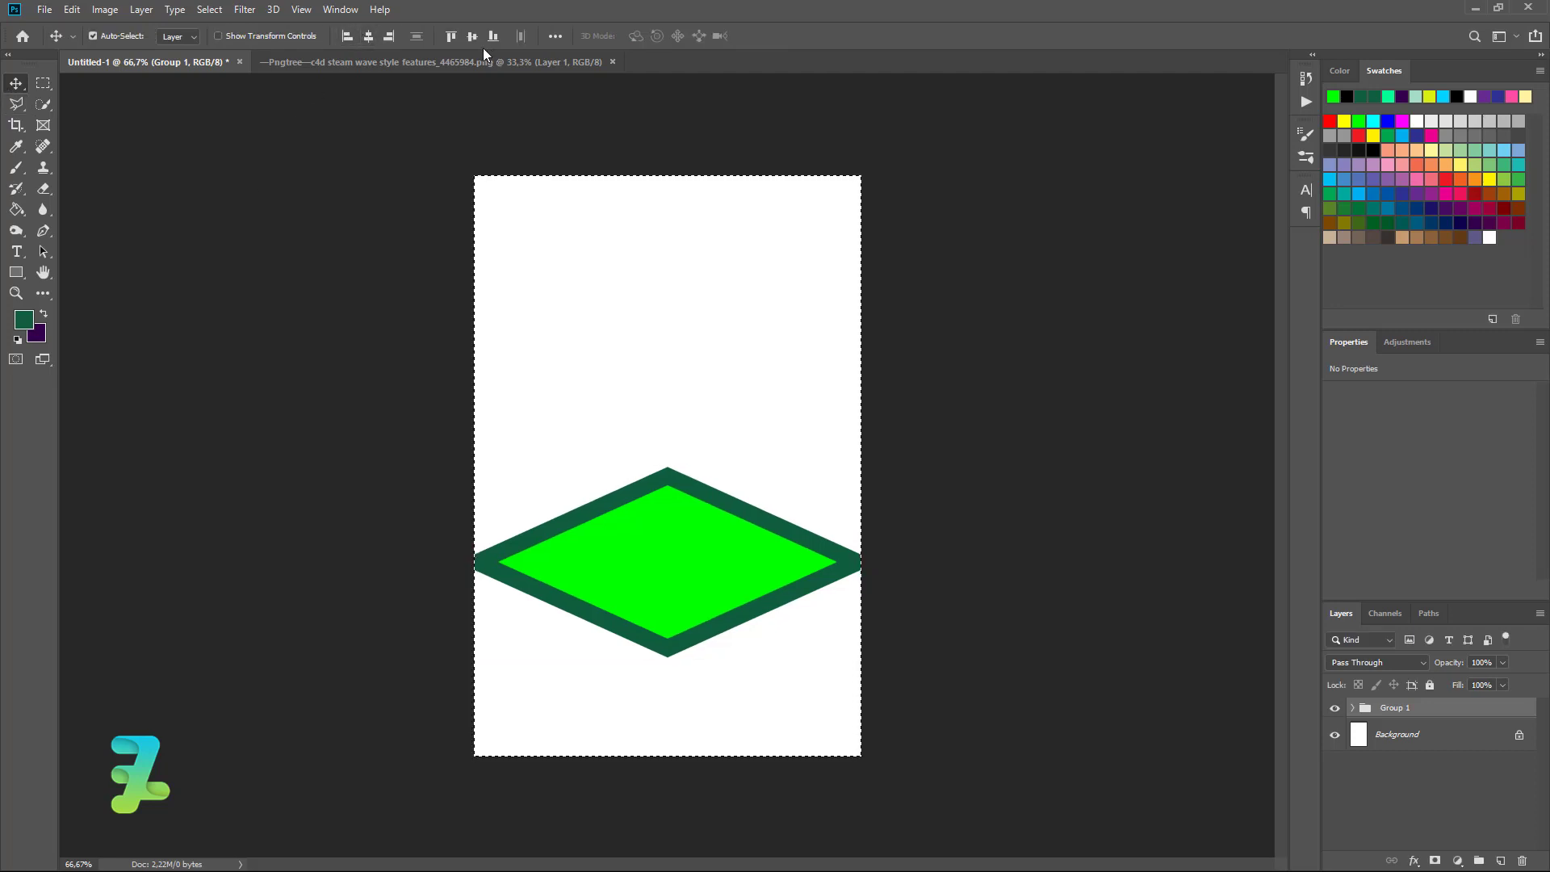
Zoom to 100% and add an empty layer above Background
key("ctrl+d")
key("ctrl+1")
scroll(1025, 541, "down", 2)
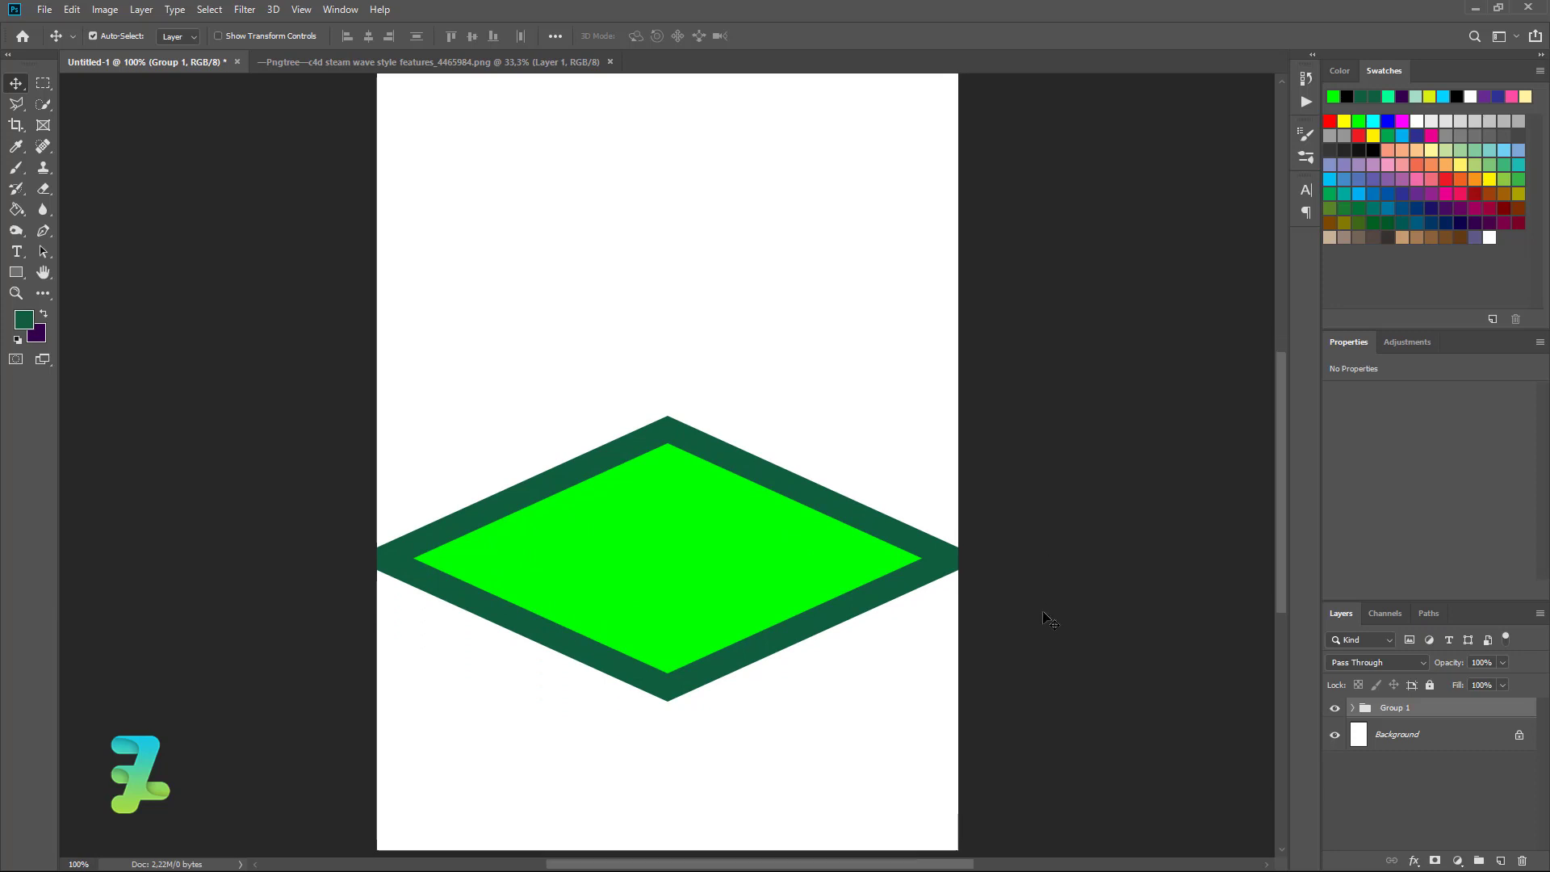
scroll(1054, 622, "down", 4)
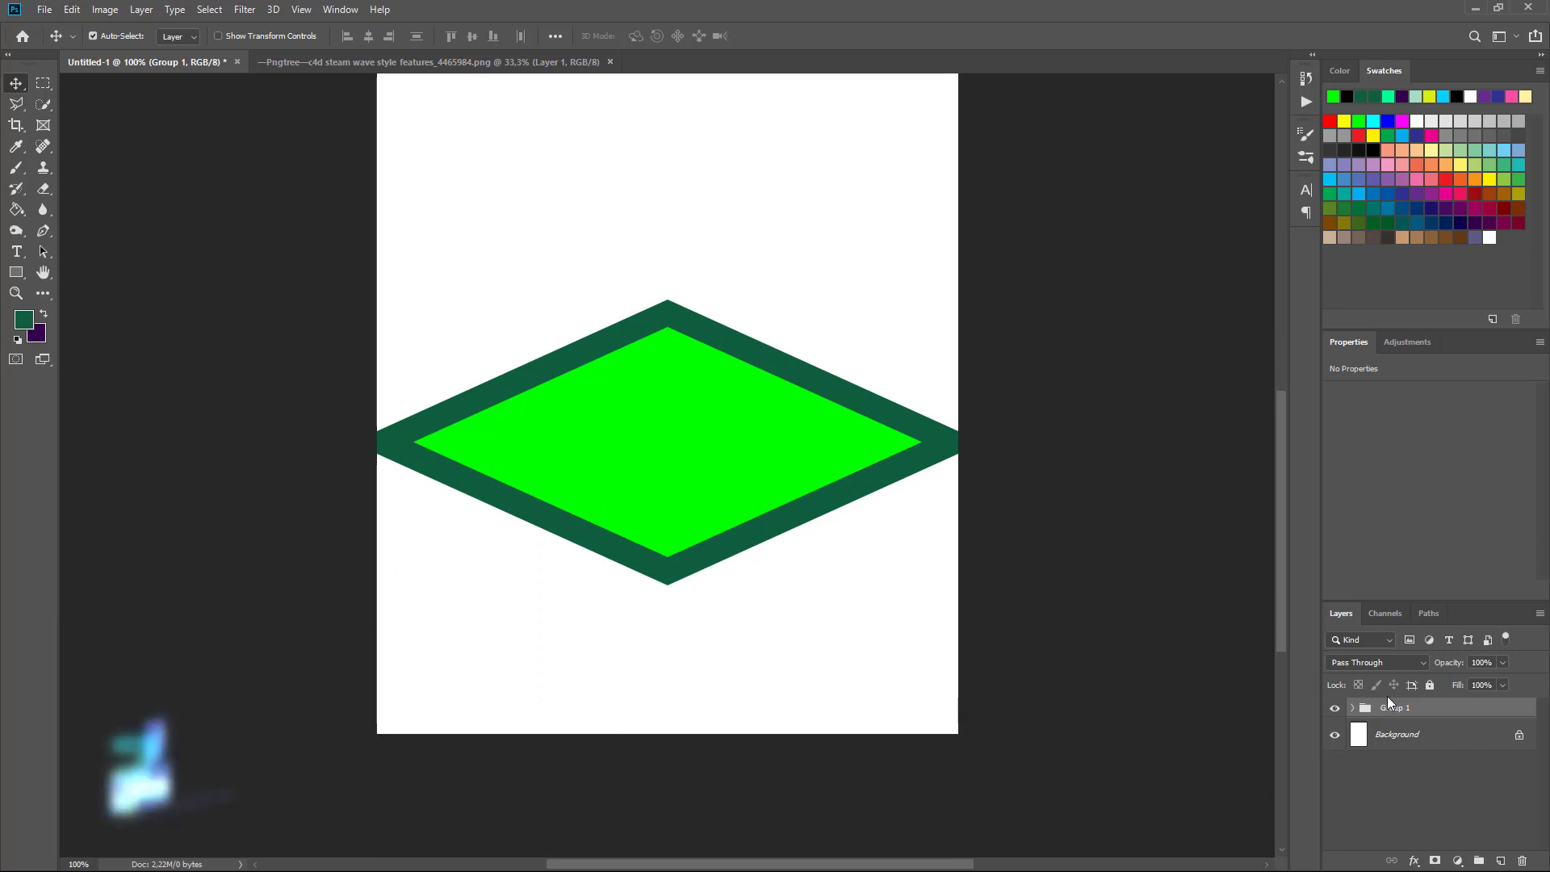
left_click(1446, 735)
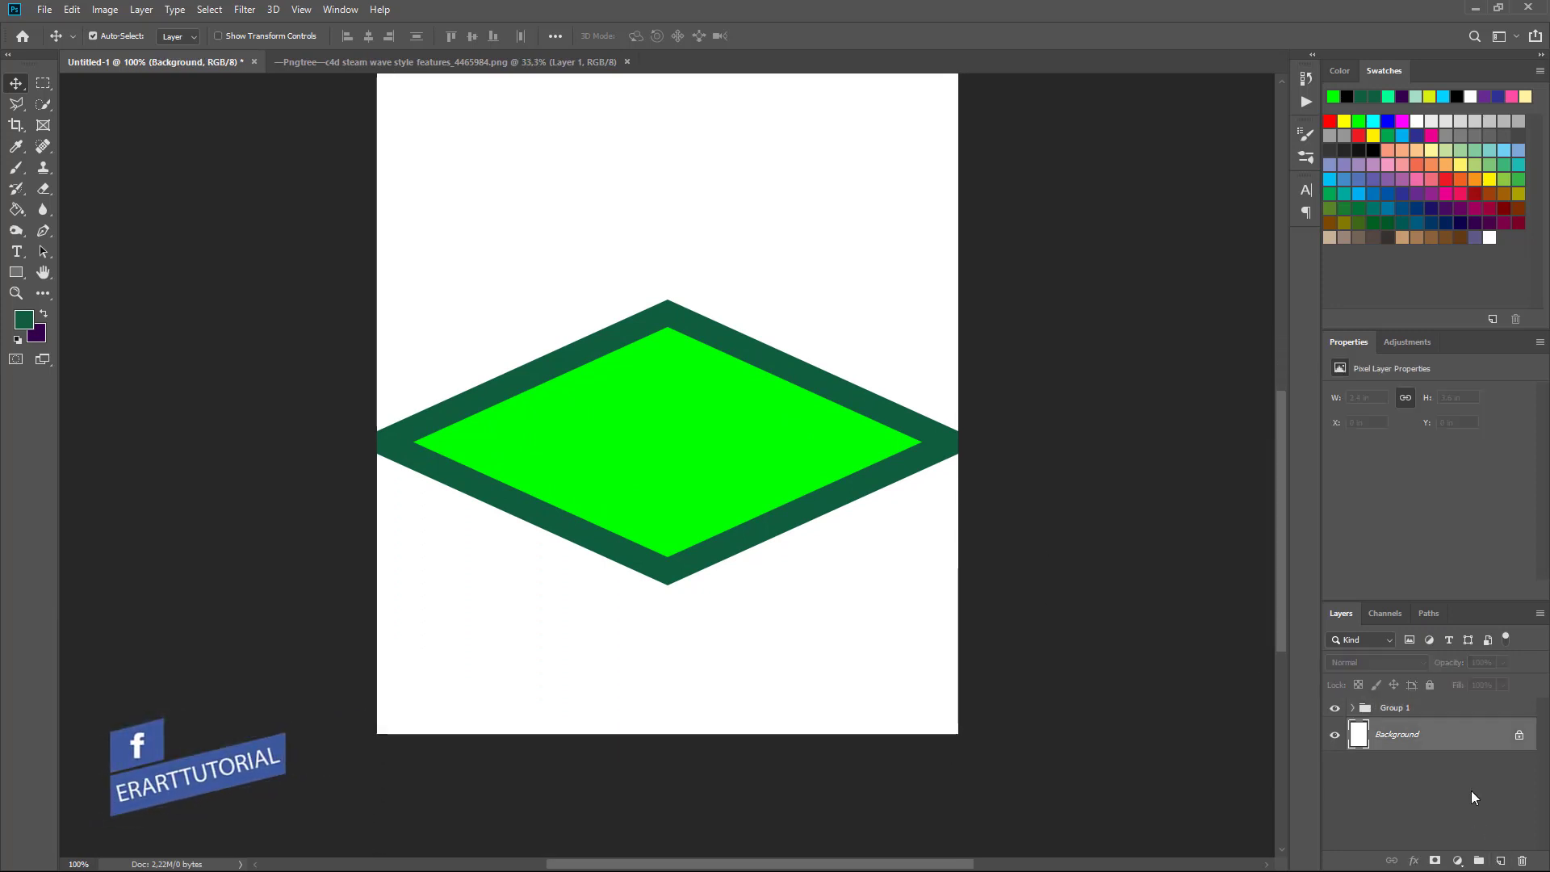
left_click(1497, 861)
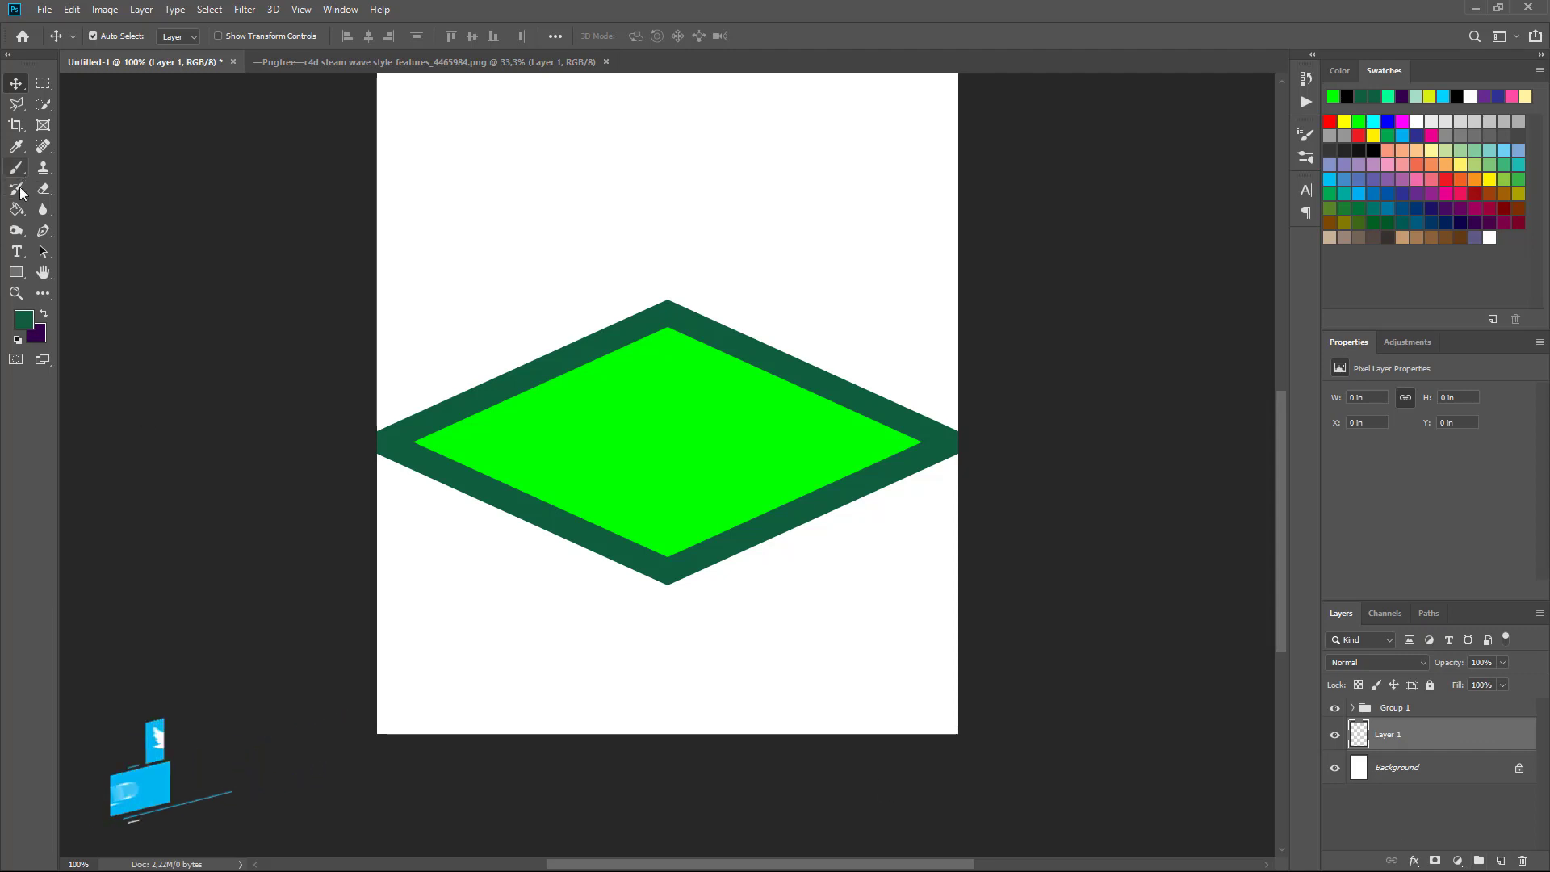
Draw a tall cyan rectangle and move it under the diamond's right half
left_click(16, 272)
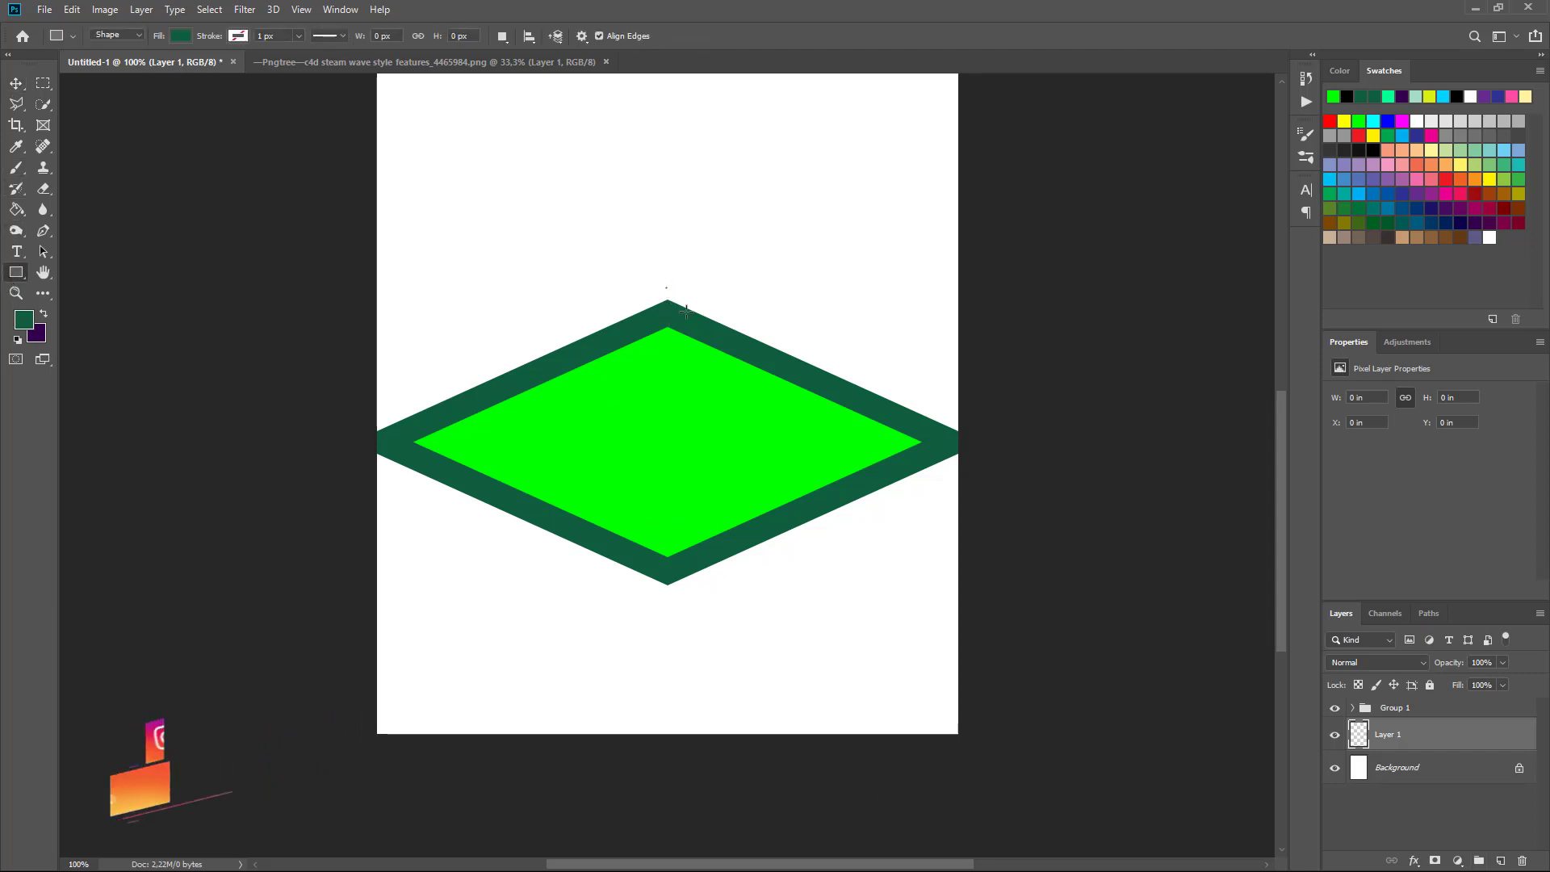
left_click_drag(666, 287, 985, 772)
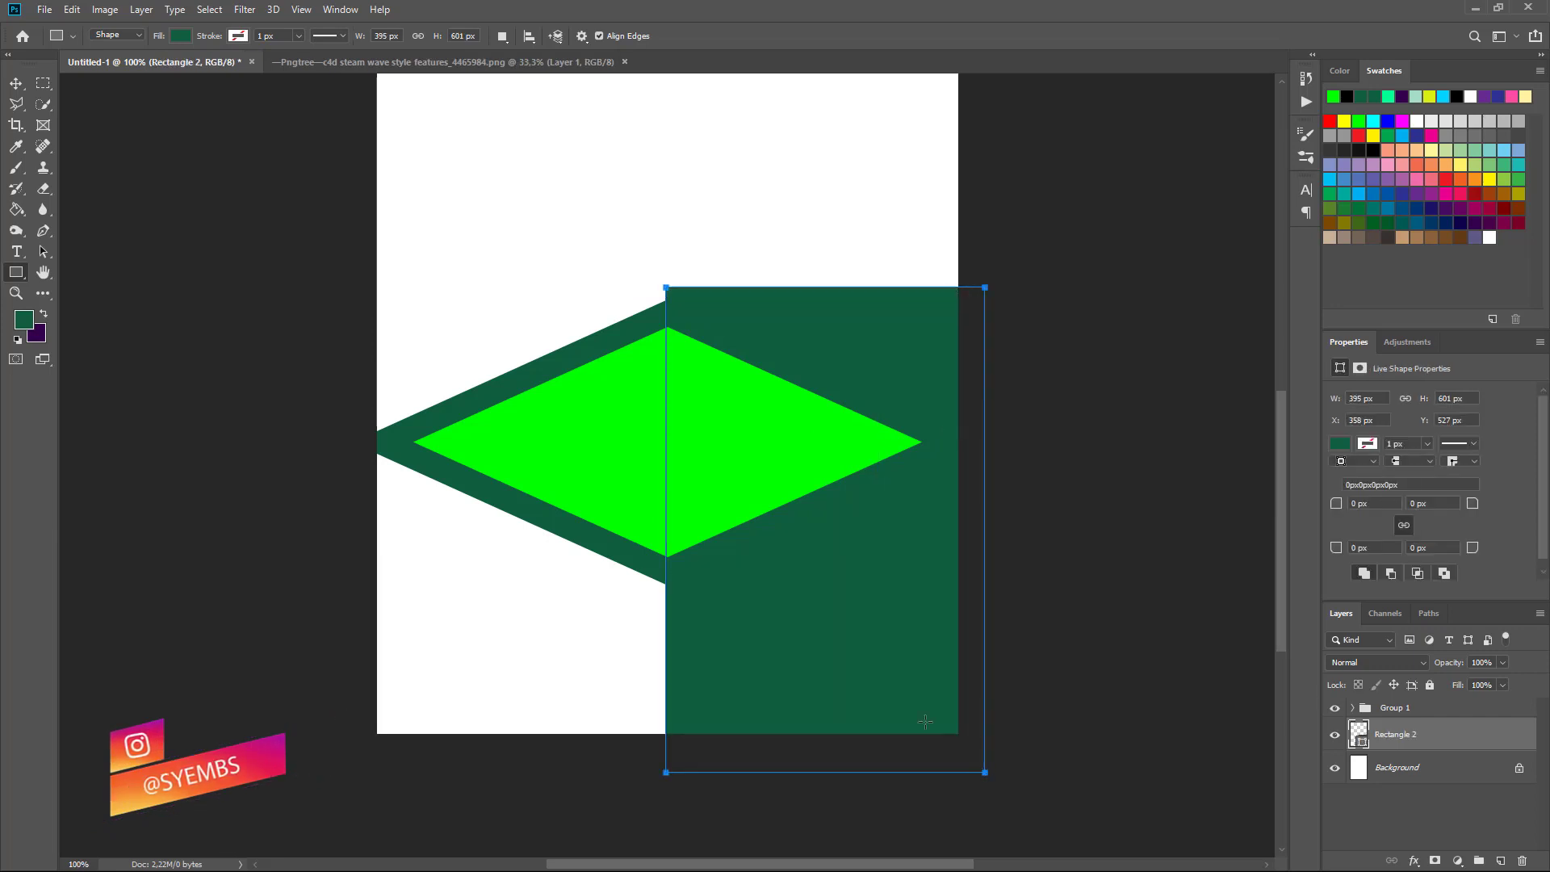
left_click(1342, 444)
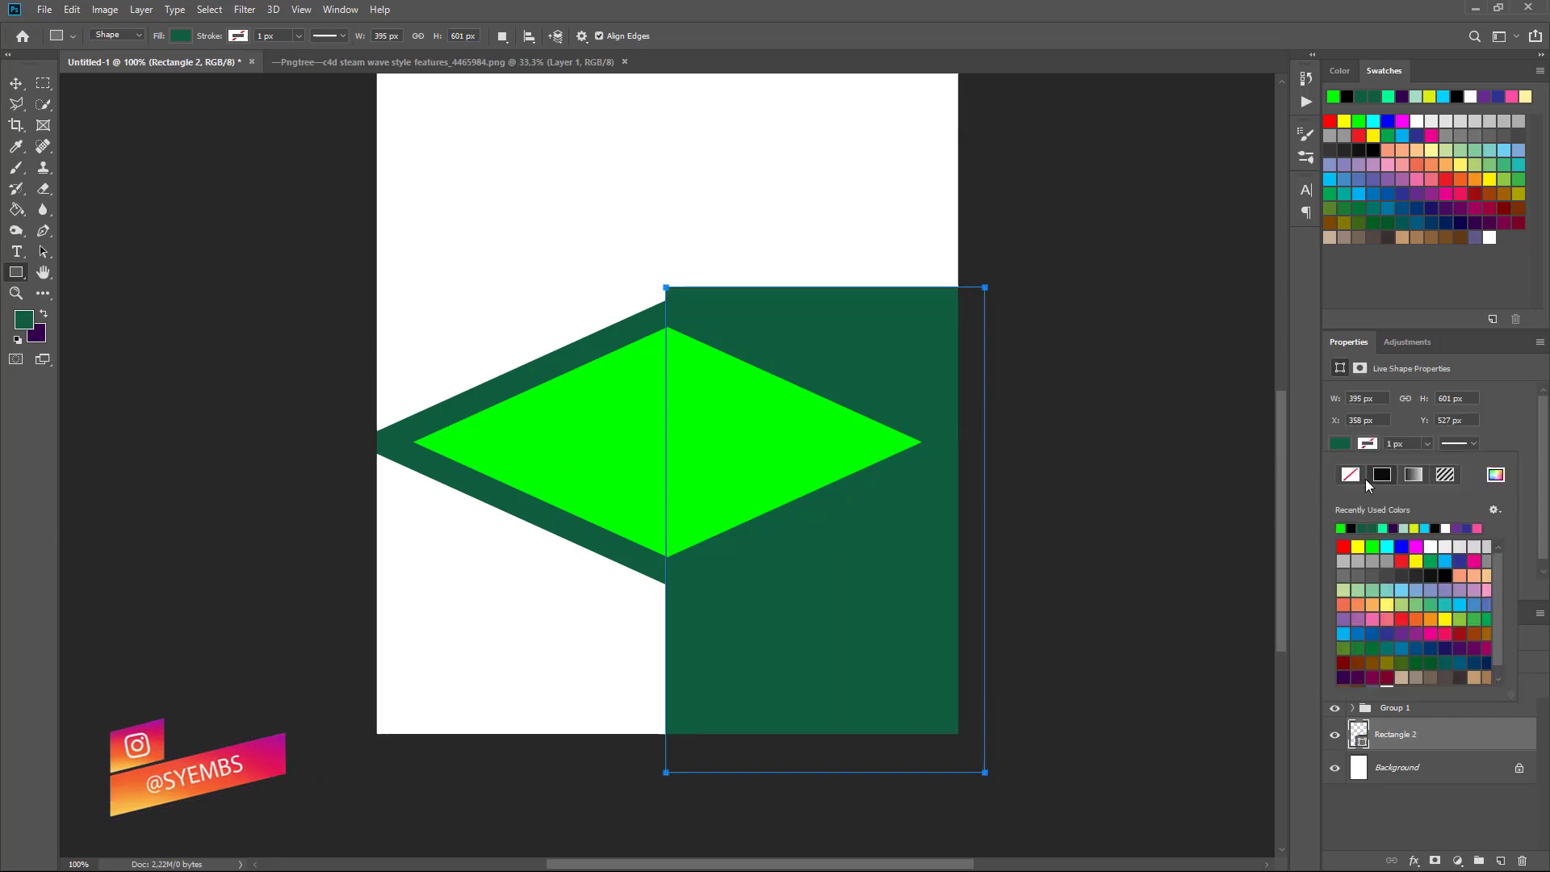
left_click(1389, 548)
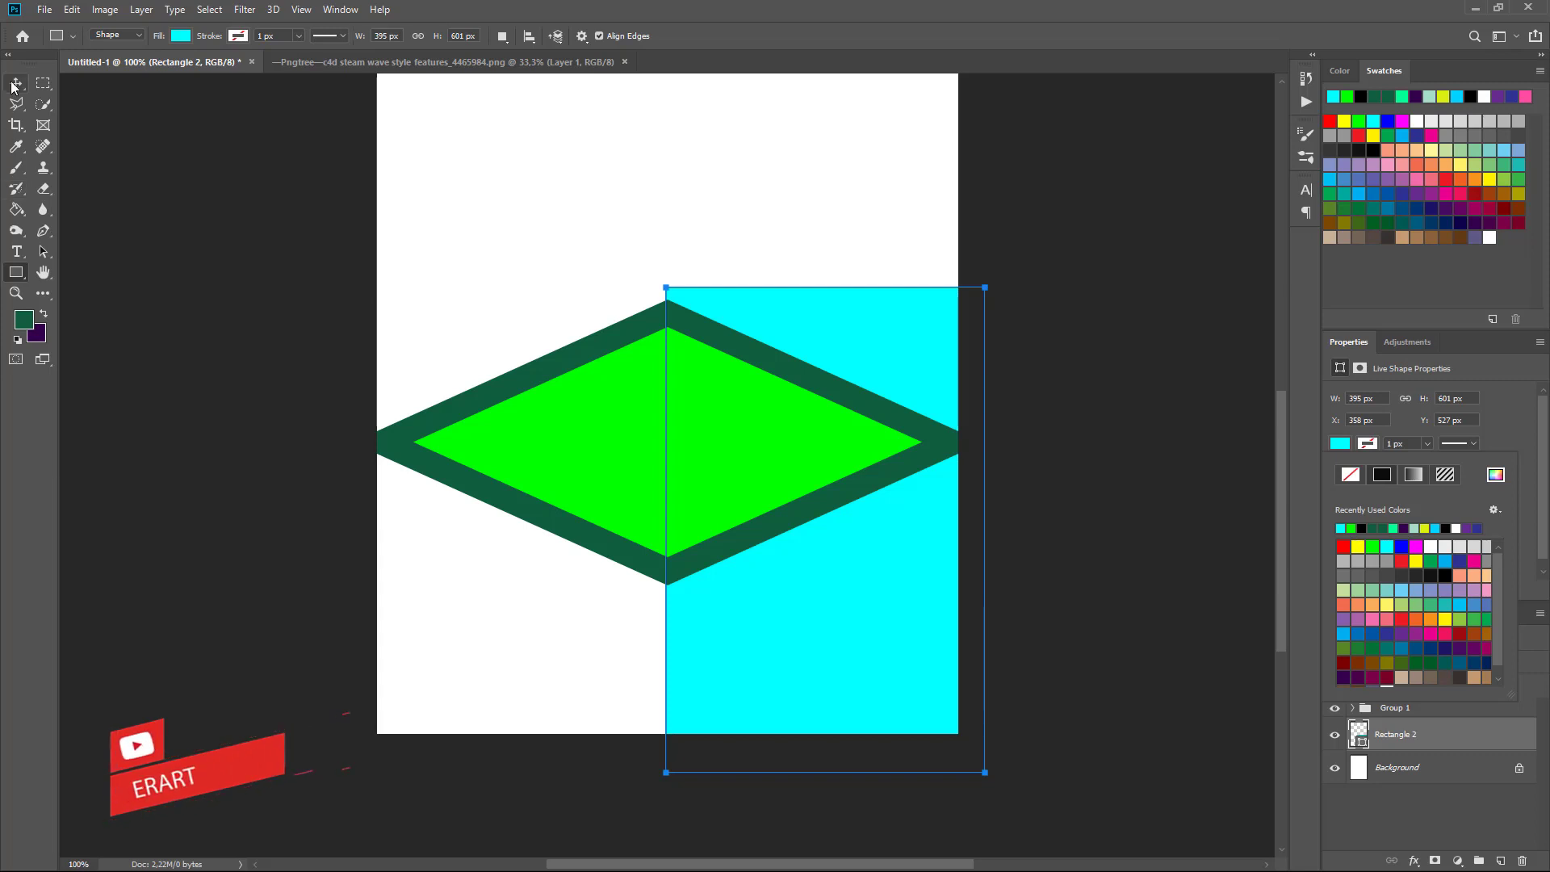
key("v")
mouse_move(805, 596)
left_mouse_down()
mouse_move(824, 725)
mouse_move(729, 458)
left_mouse_up()
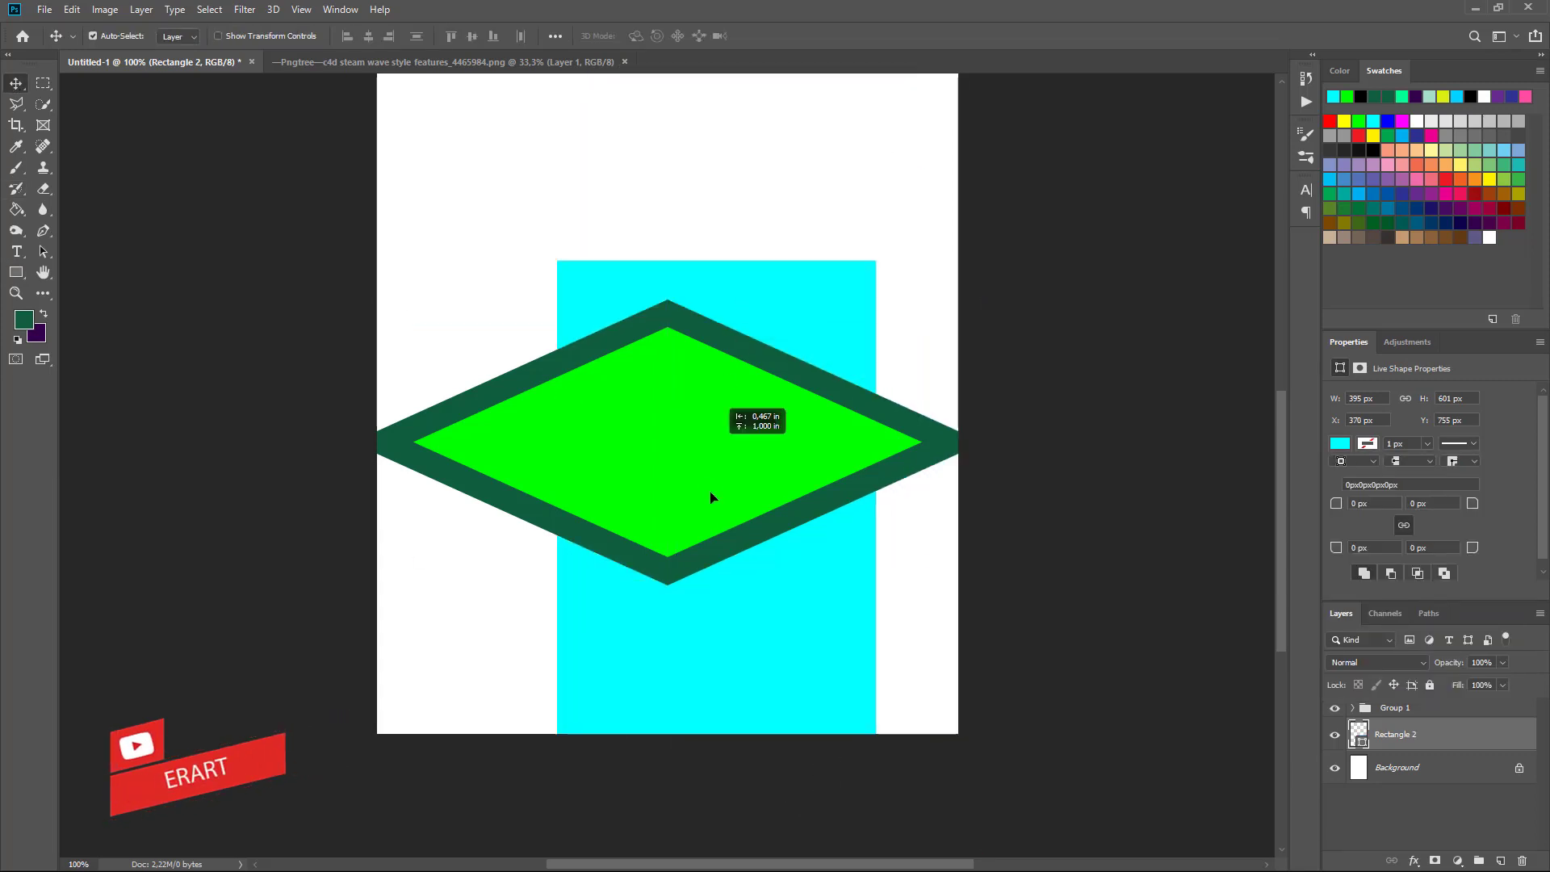
Perspective-transform the cyan rectangle so its right side slants up to meet the diamond
left_click(71, 11)
mouse_move(97, 378)
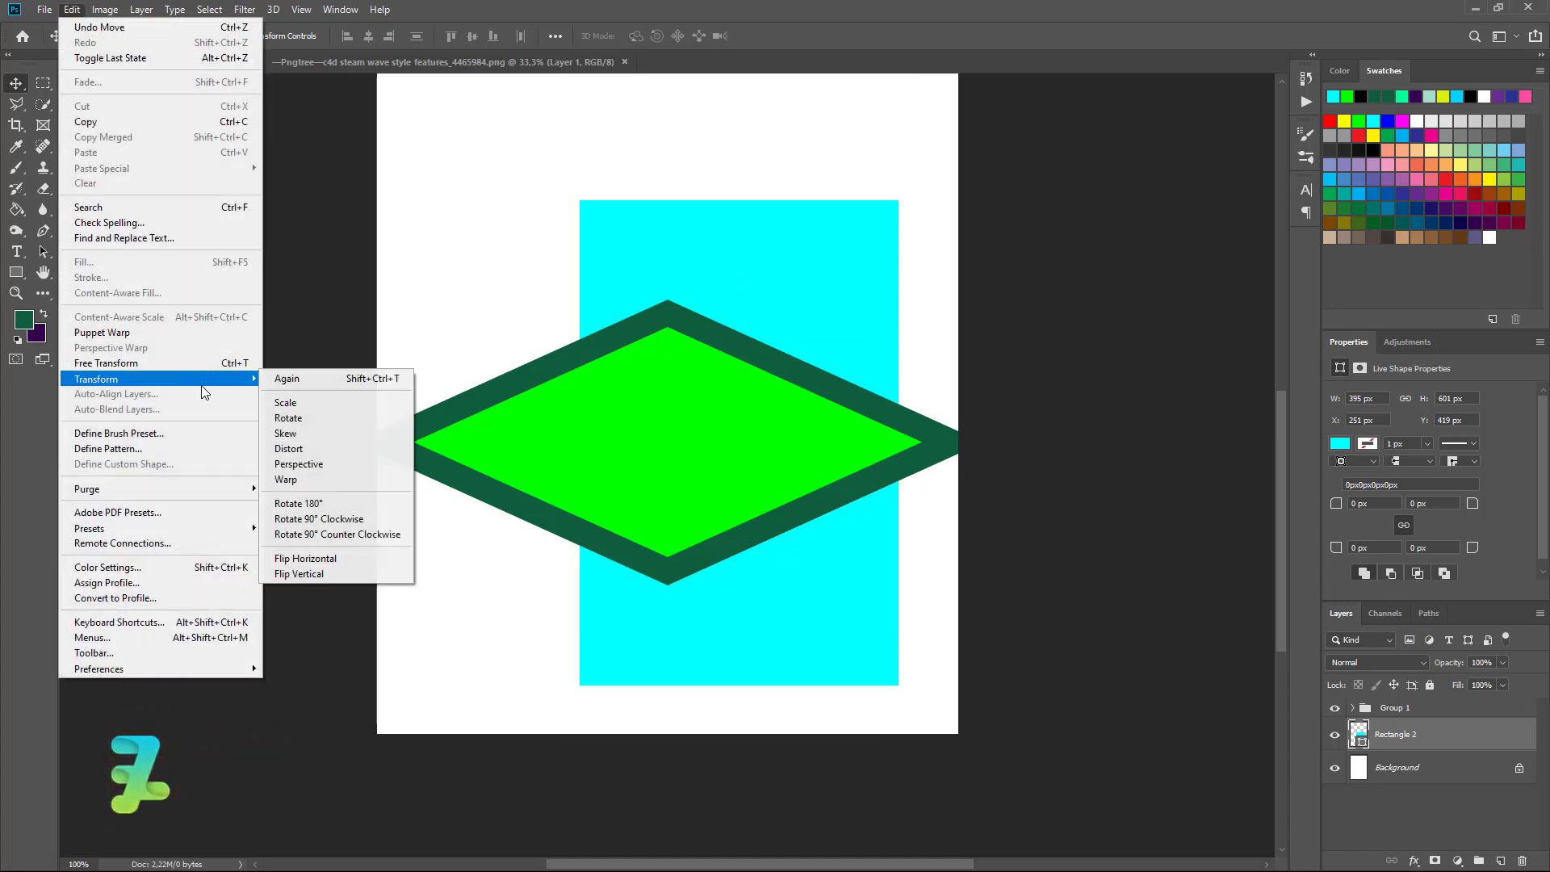
left_click(319, 464)
mouse_move(902, 450)
left_mouse_down()
mouse_move(859, 312)
mouse_move(872, 669)
left_mouse_up()
left_click_drag(996, 679, 991, 676)
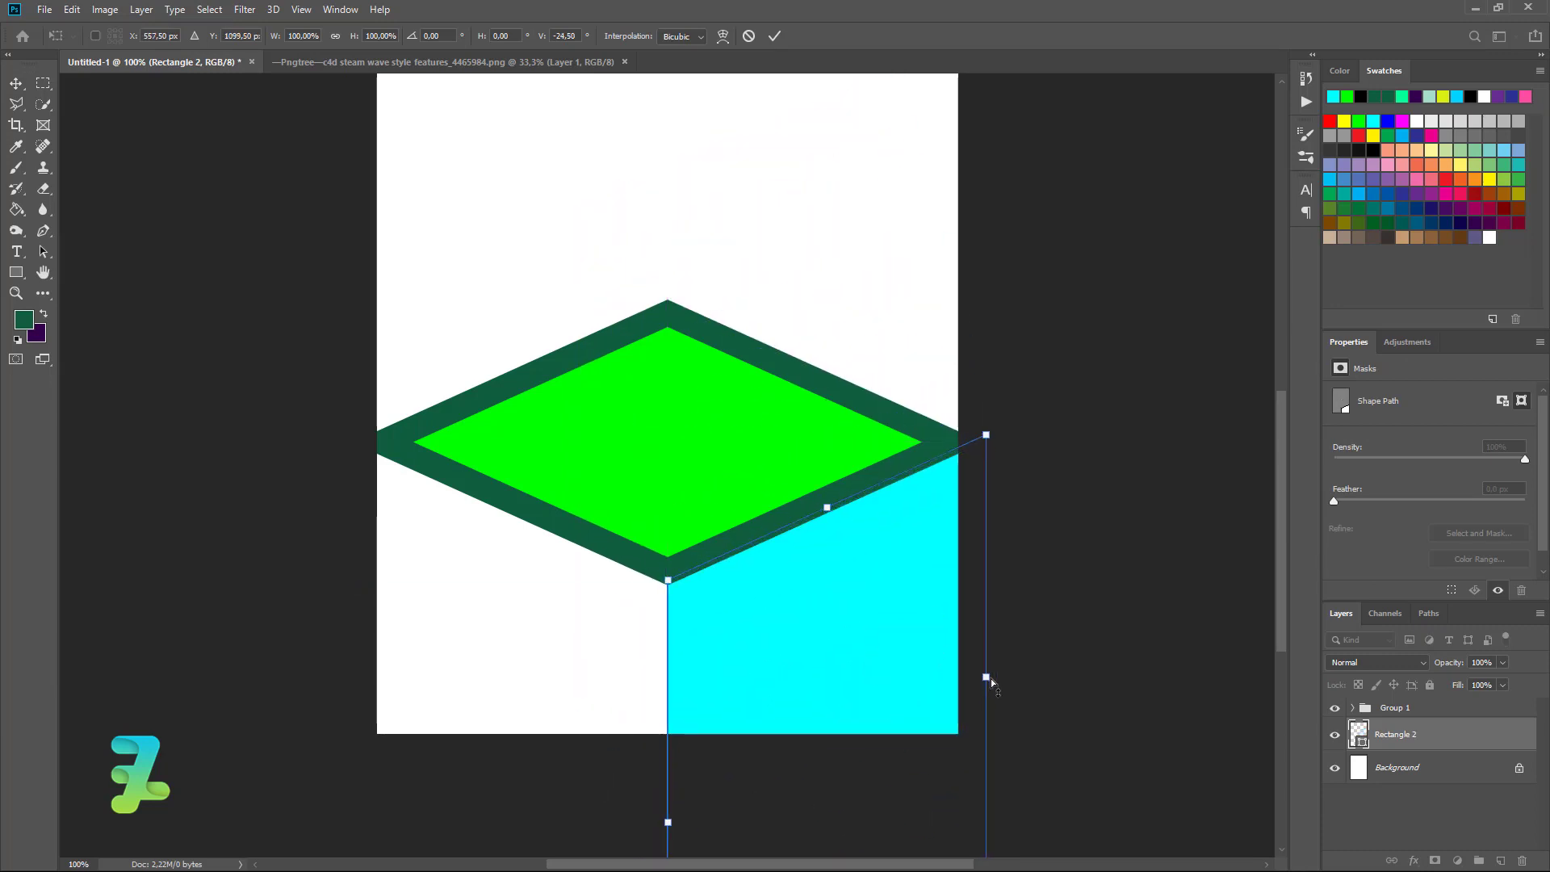
left_click(17, 103)
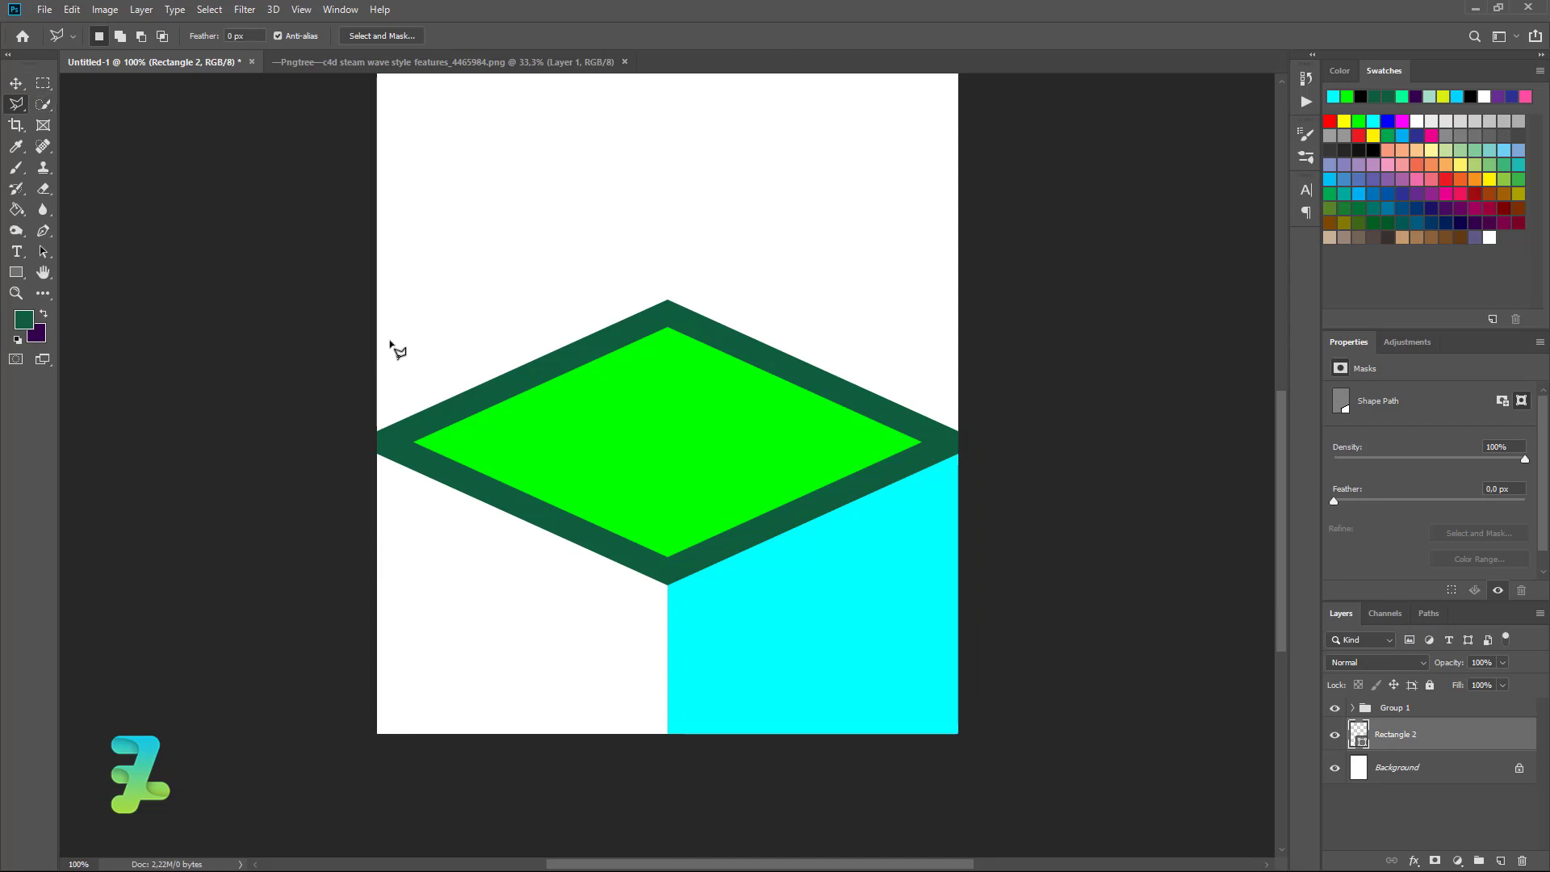
Duplicate the cyan face, flip it horizontally and move it onto the cube's left side
key("ctrl+j")
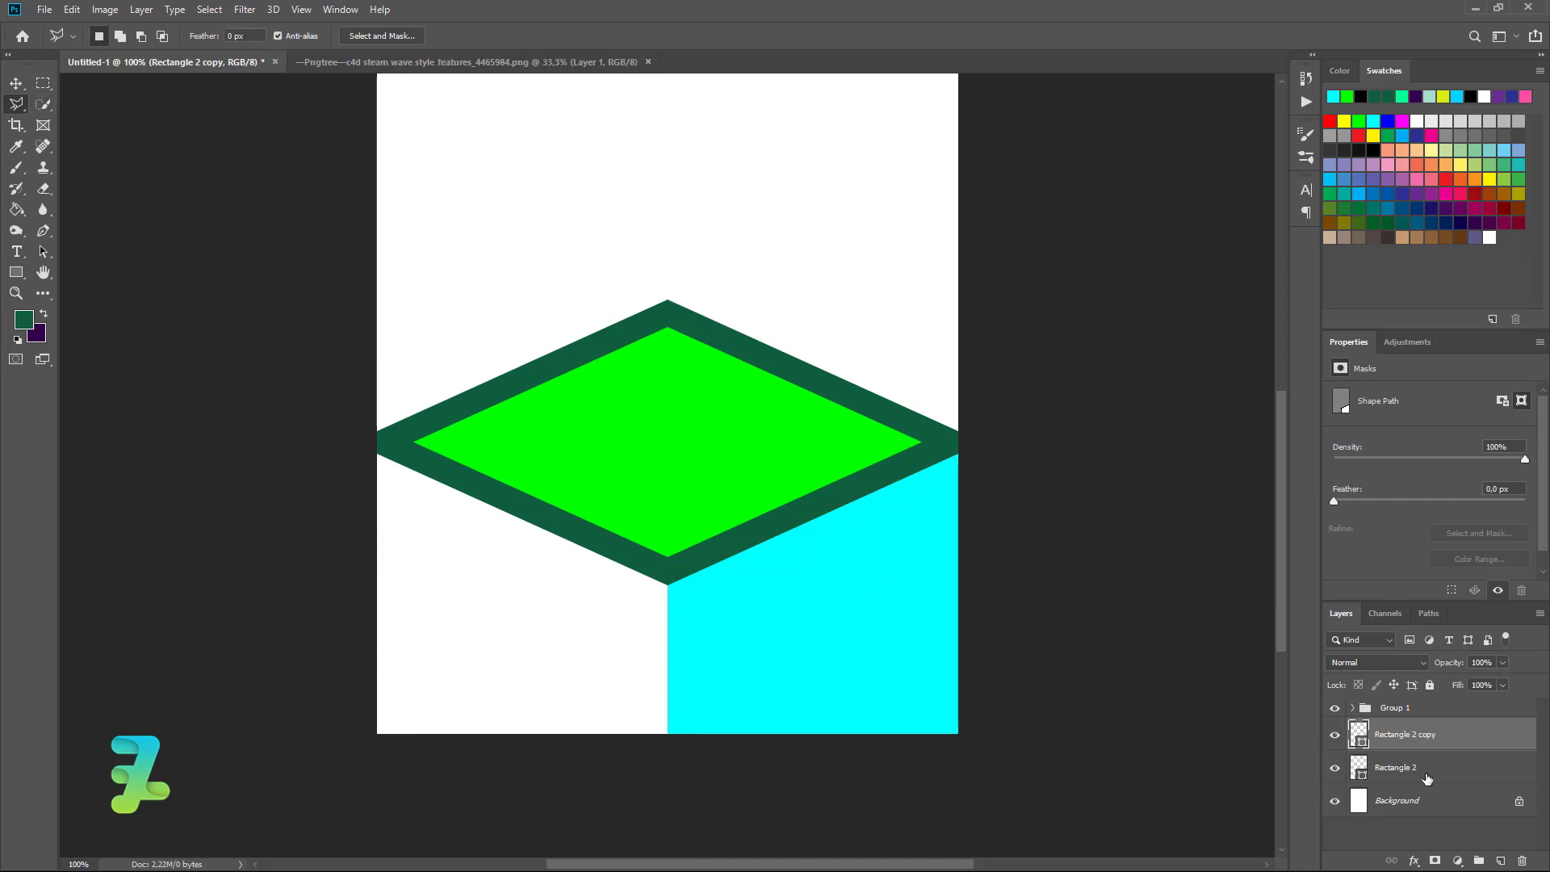
left_click(1426, 777)
left_click(72, 9)
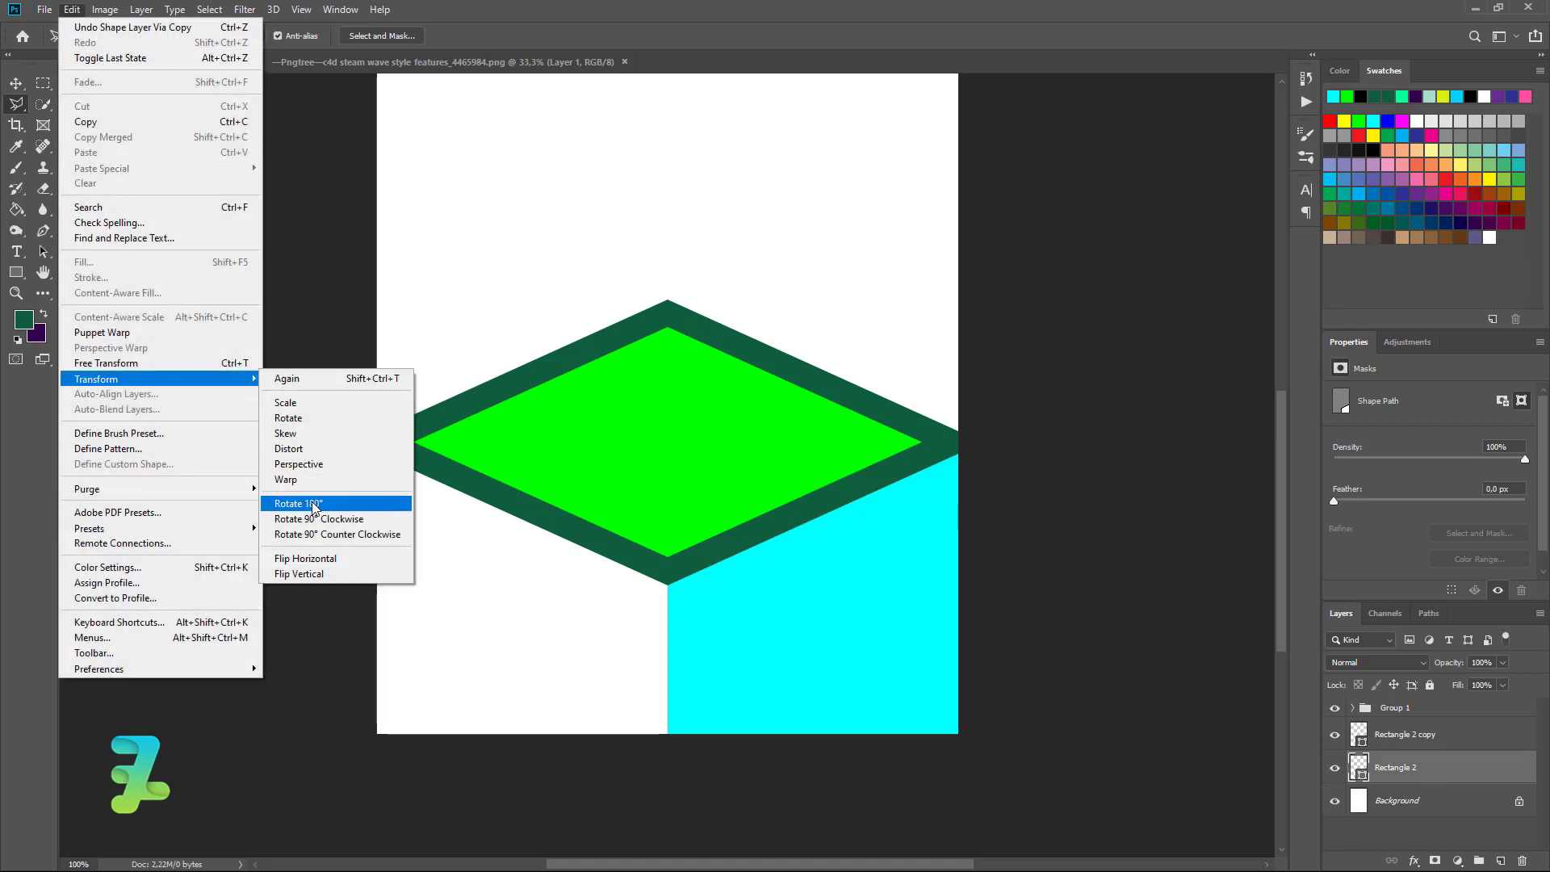
left_click(305, 558)
mouse_move(772, 616)
left_mouse_down()
mouse_move(381, 611)
mouse_move(498, 595)
left_mouse_up()
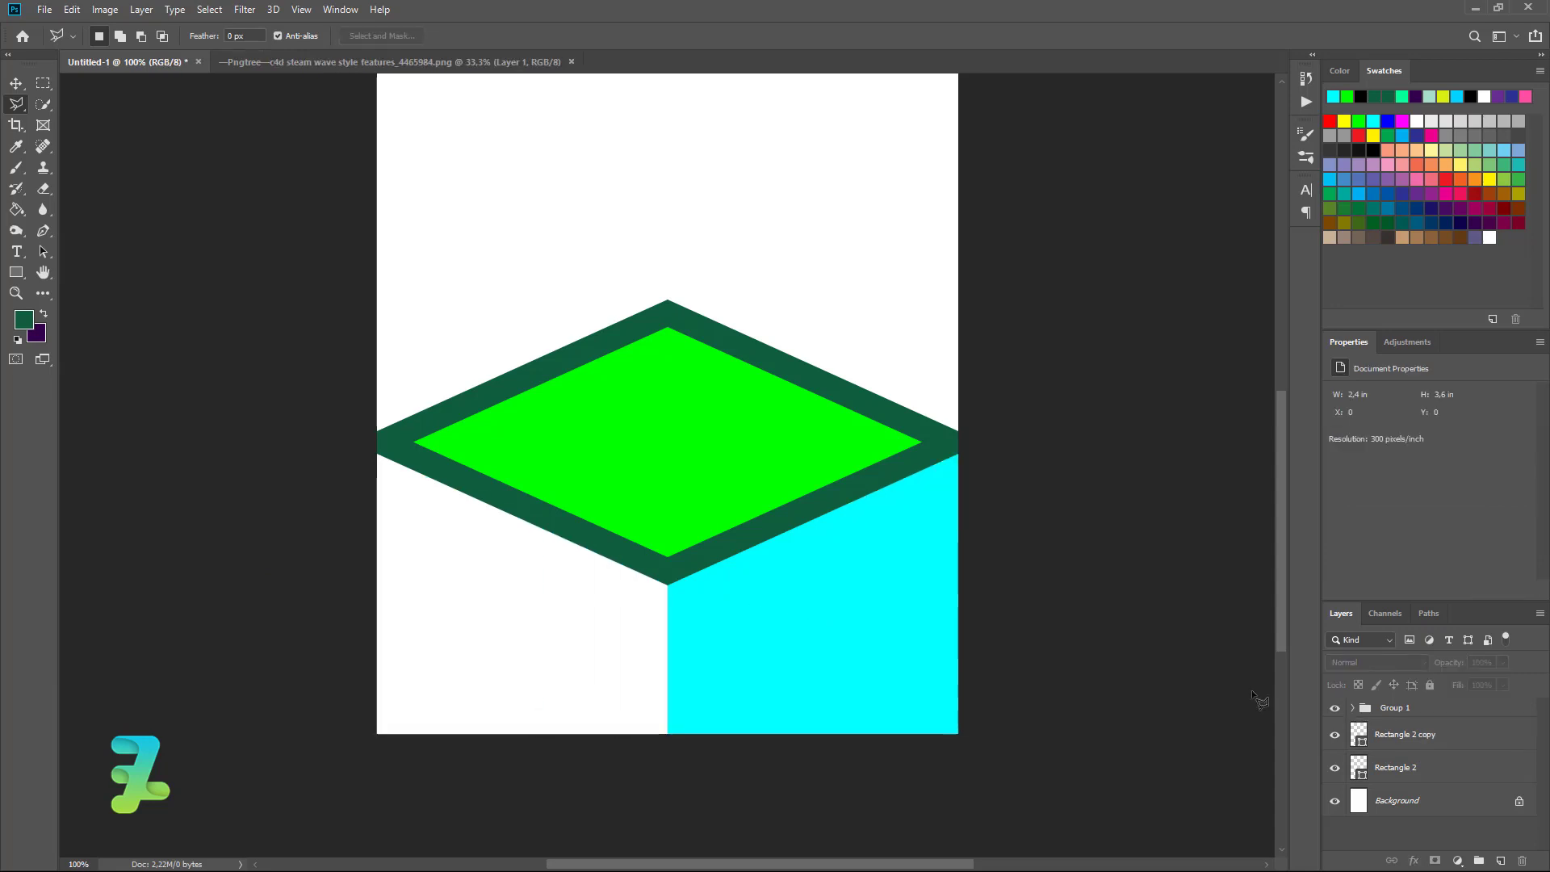
right_click(1405, 777)
key("Escape")
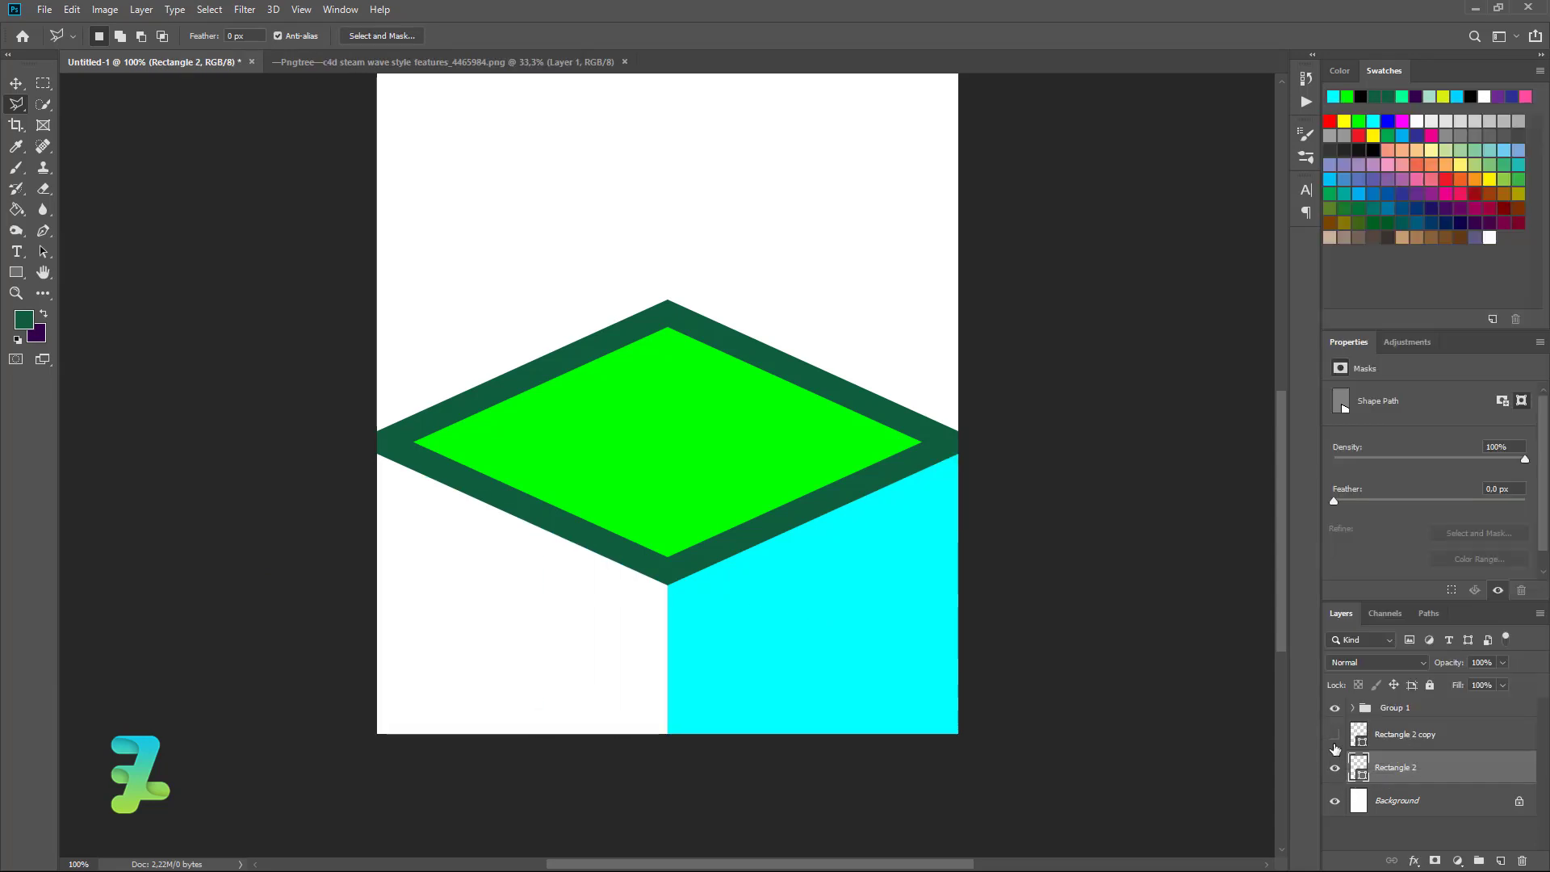
left_click_drag(858, 658, 535, 644)
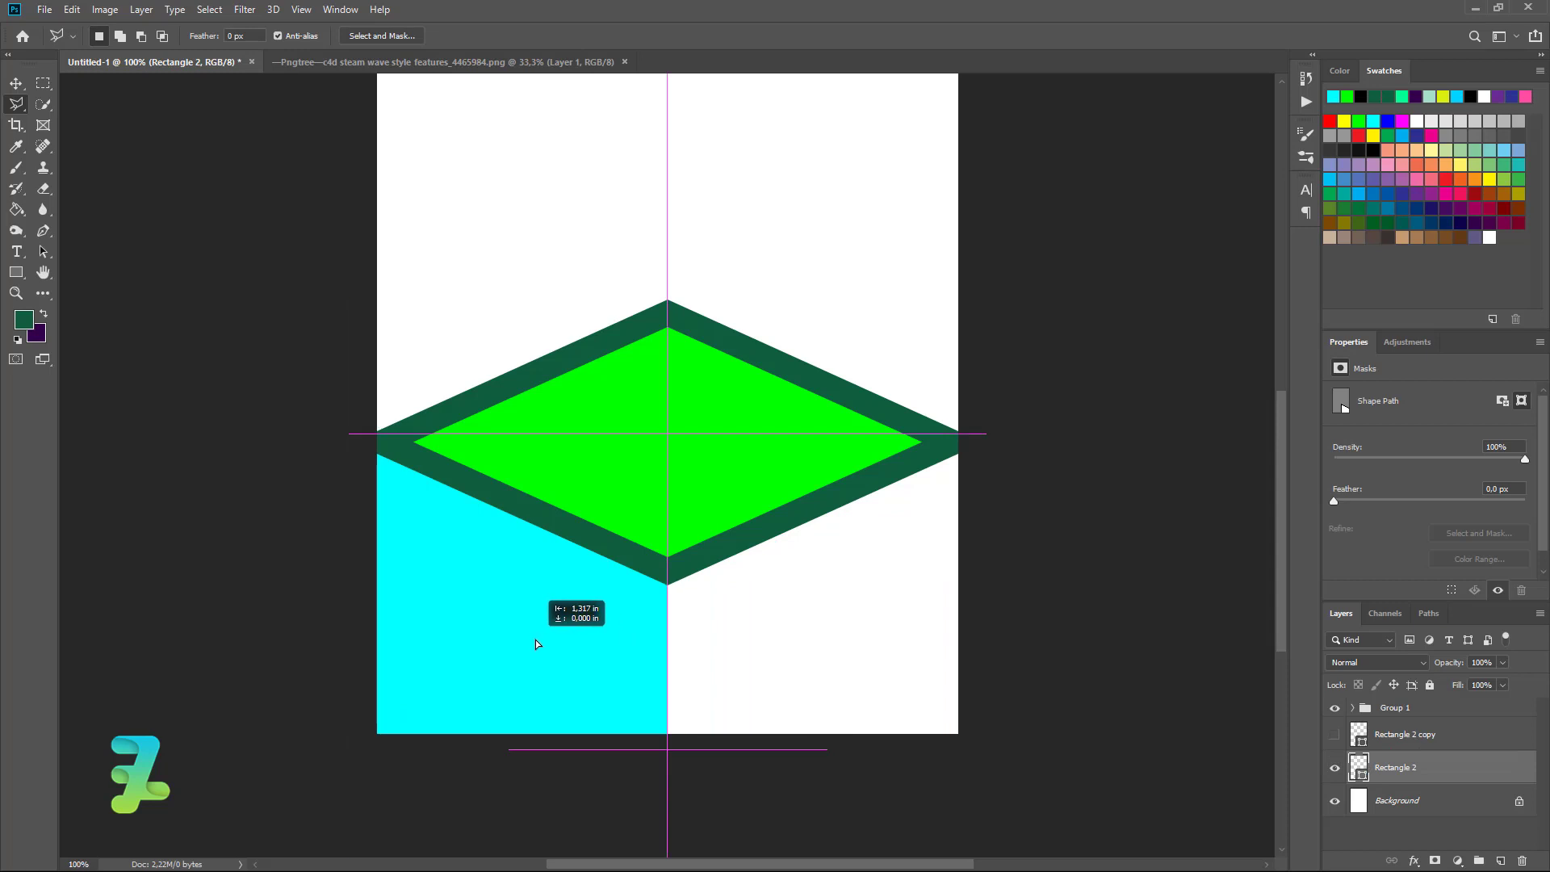
left_click(1335, 734)
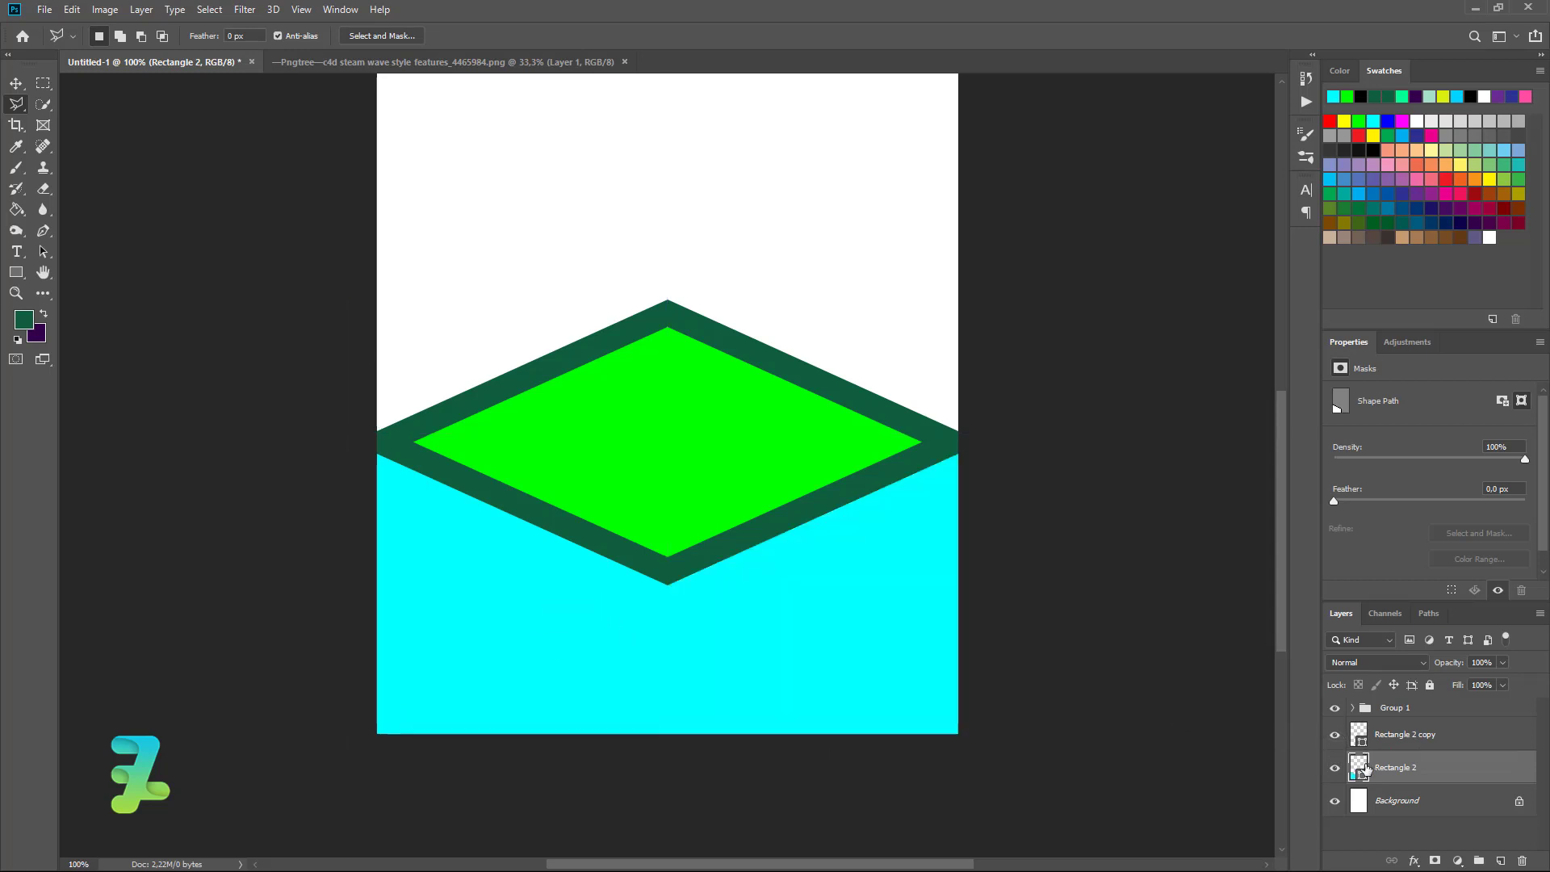
Recolour the left face dark grey #525252
double_click(1361, 765)
mouse_move(952, 337)
left_mouse_down()
mouse_move(776, 346)
mouse_move(807, 384)
left_mouse_up()
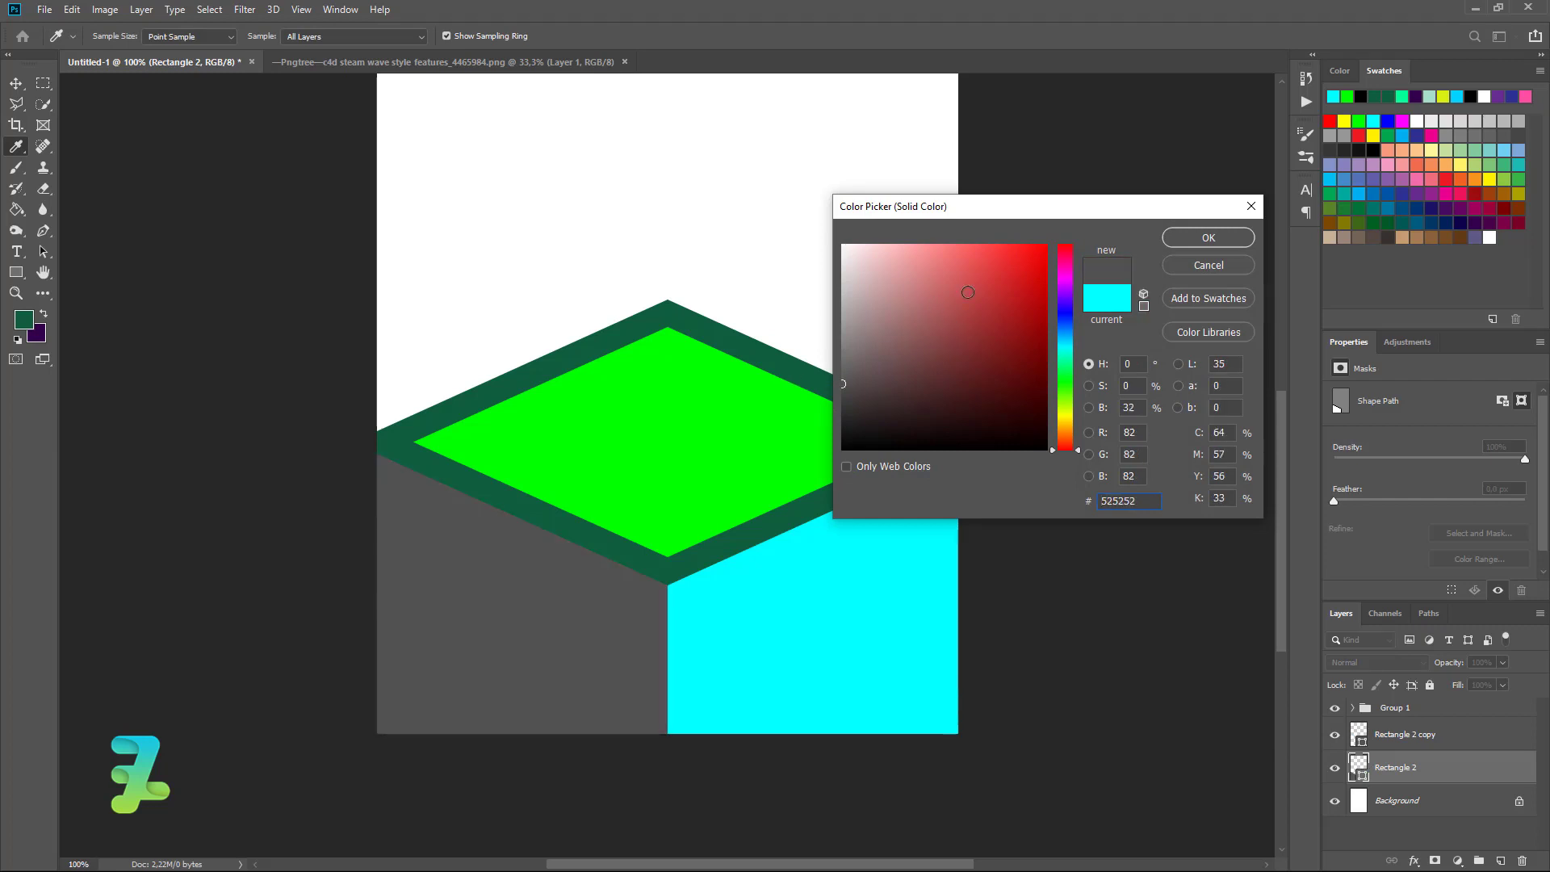
left_click(1194, 236)
key("l")
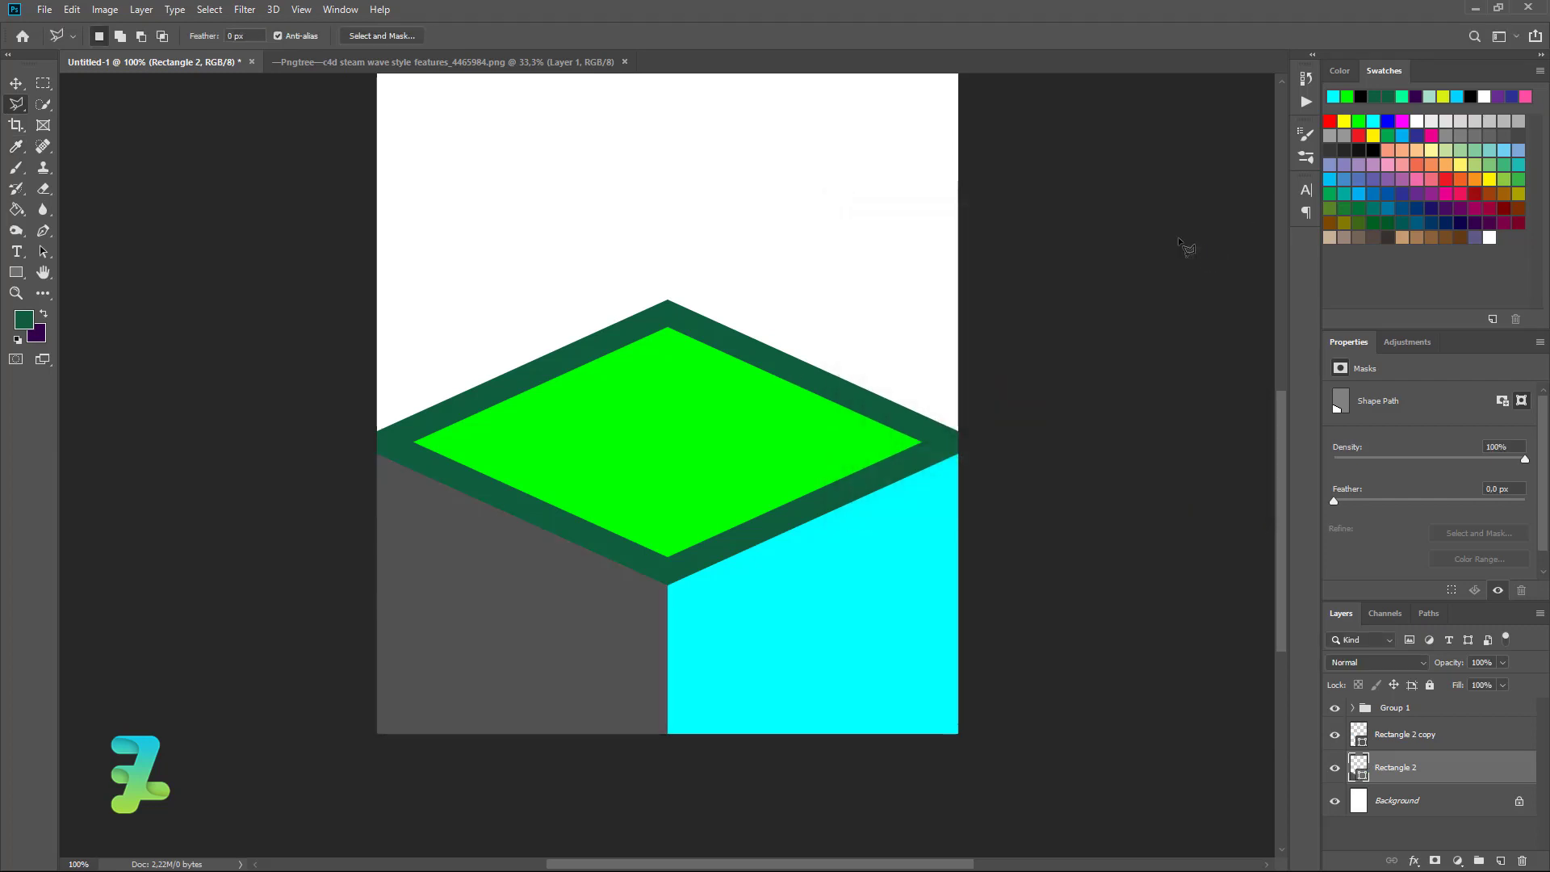
scroll(774, 511, "down", 1)
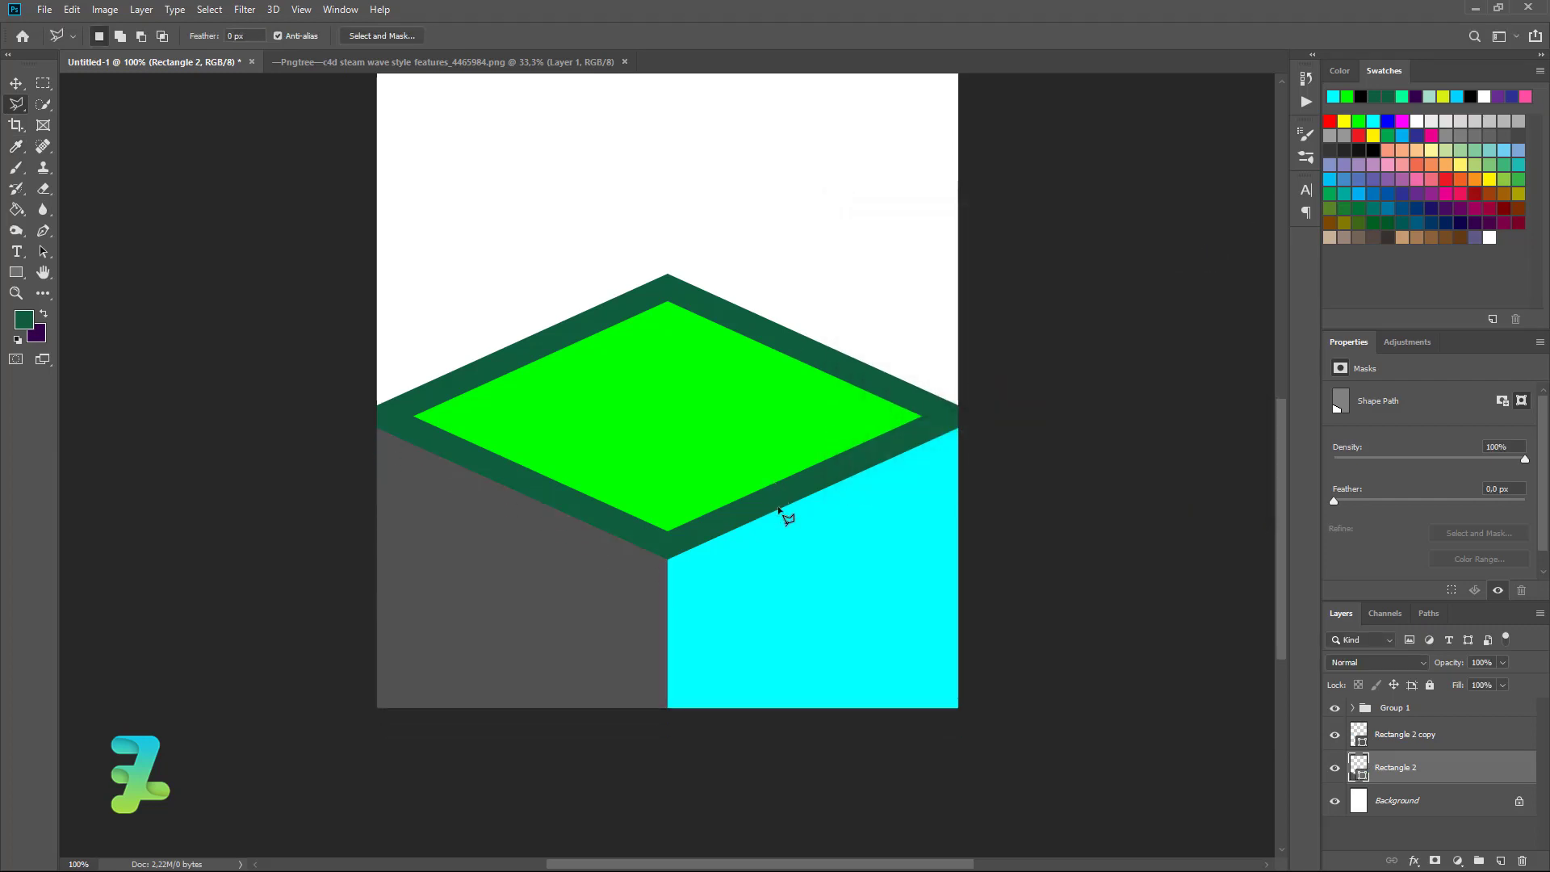
left_click(1475, 712)
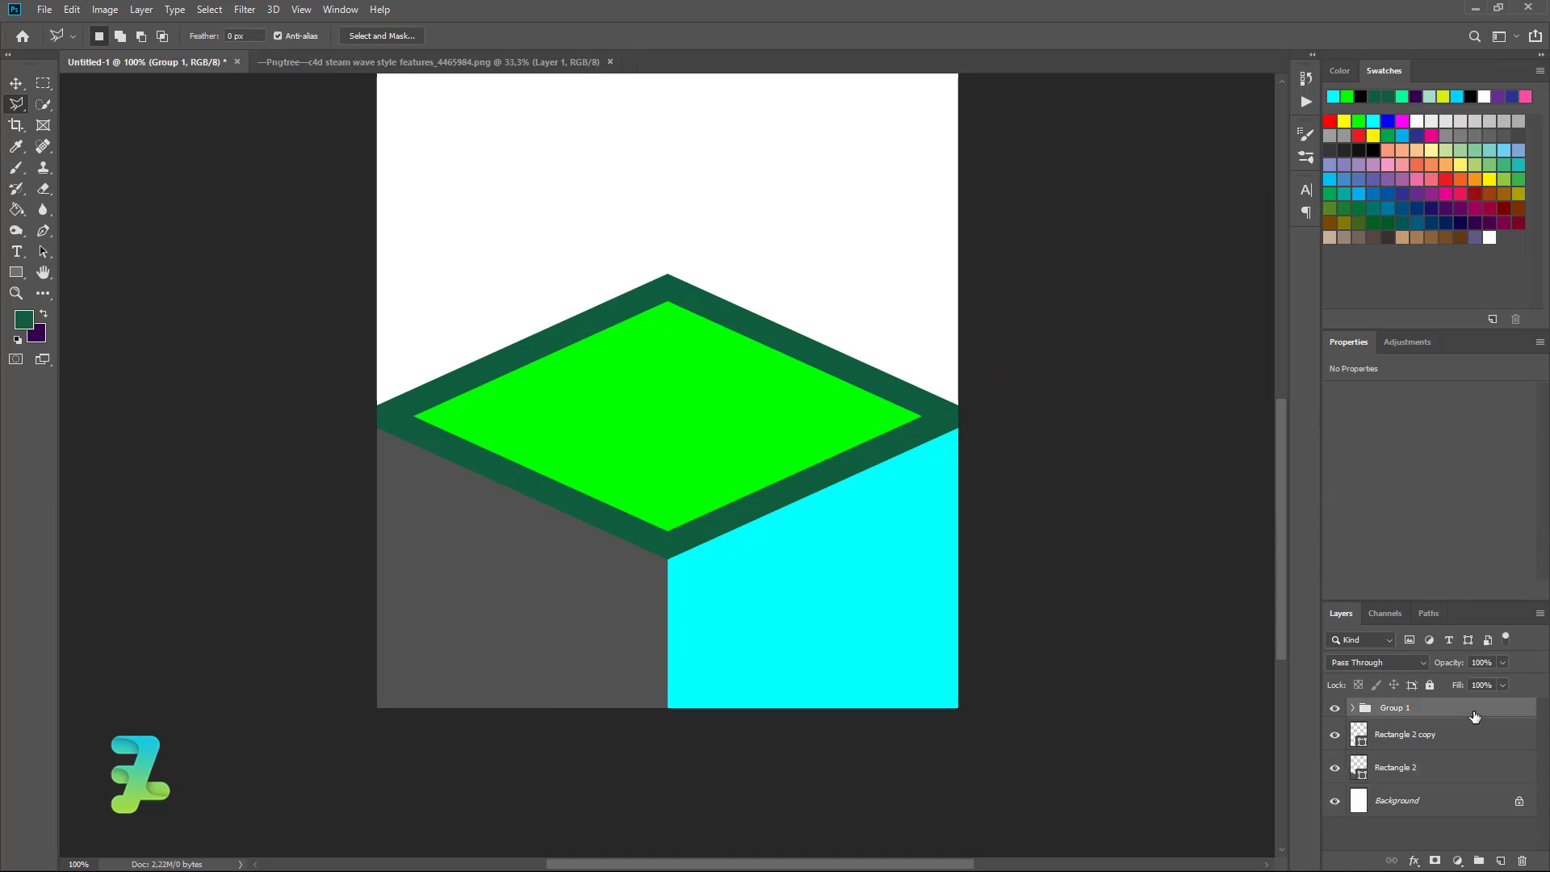
Duplicate Group 1 and position a bright green triangle on the cube's left face
key("ctrl+j")
left_click_drag(739, 401, 1379, 752)
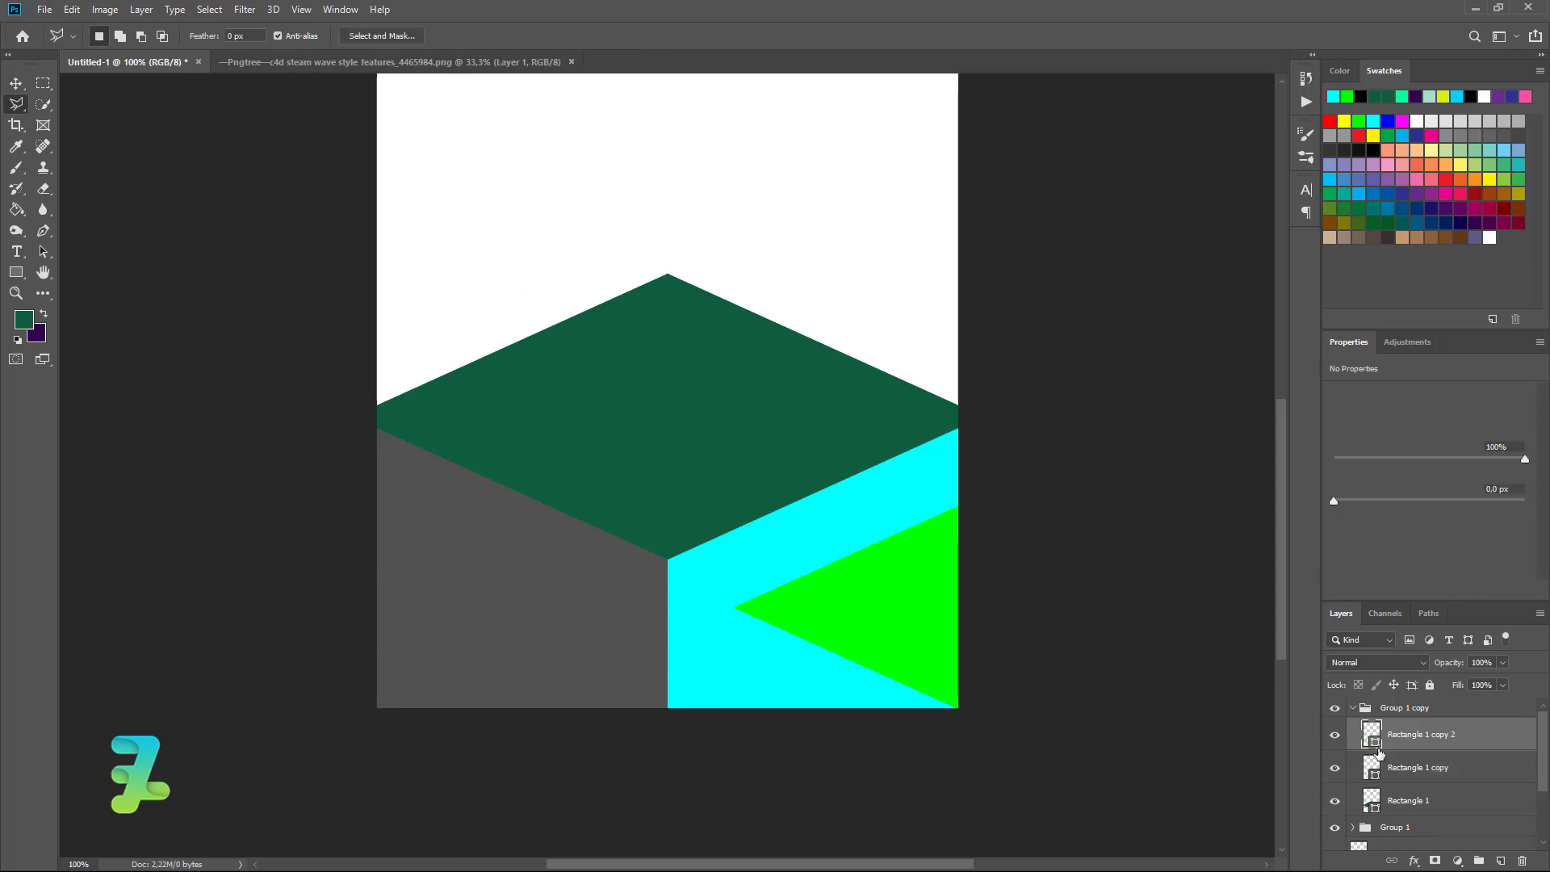
left_click(1367, 801)
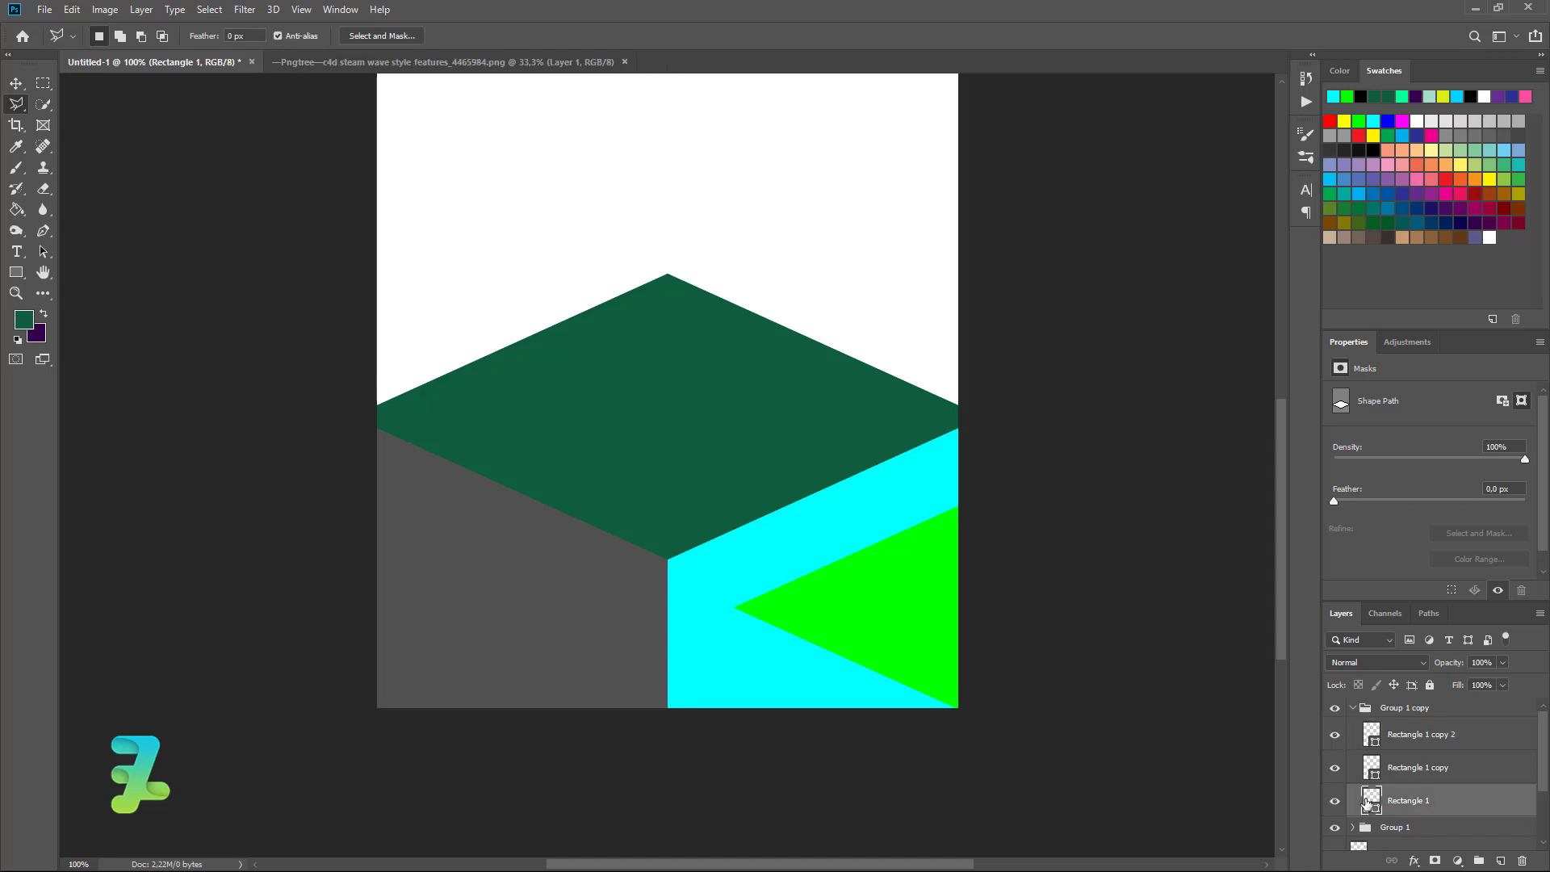
left_click_drag(1368, 802, 1370, 821)
left_click(1393, 731)
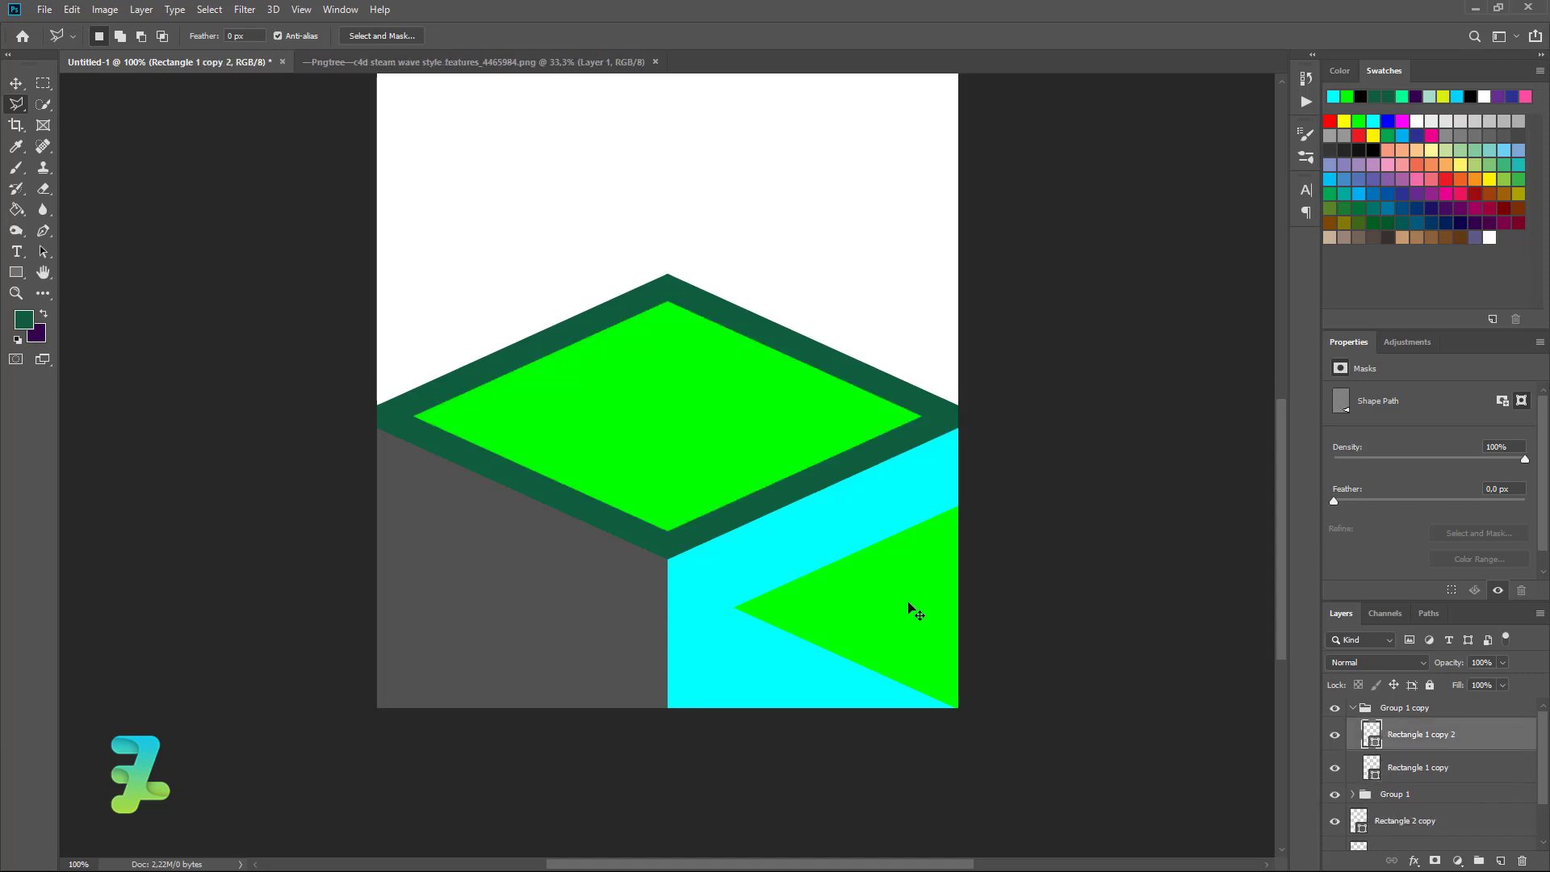
left_click_drag(914, 611, 302, 640)
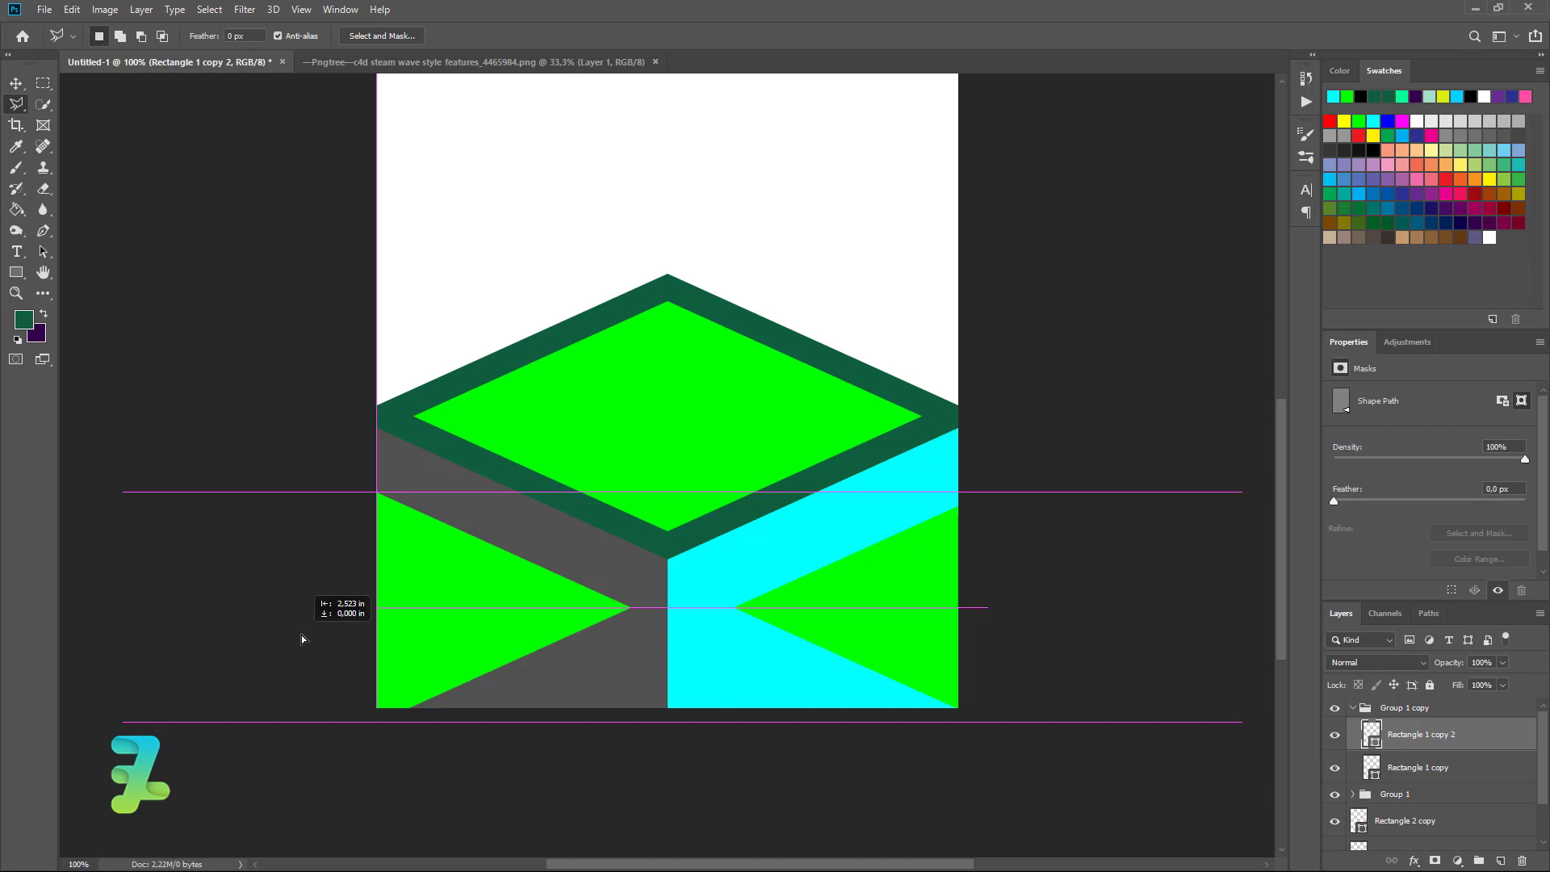
left_click_drag(303, 639, 304, 671)
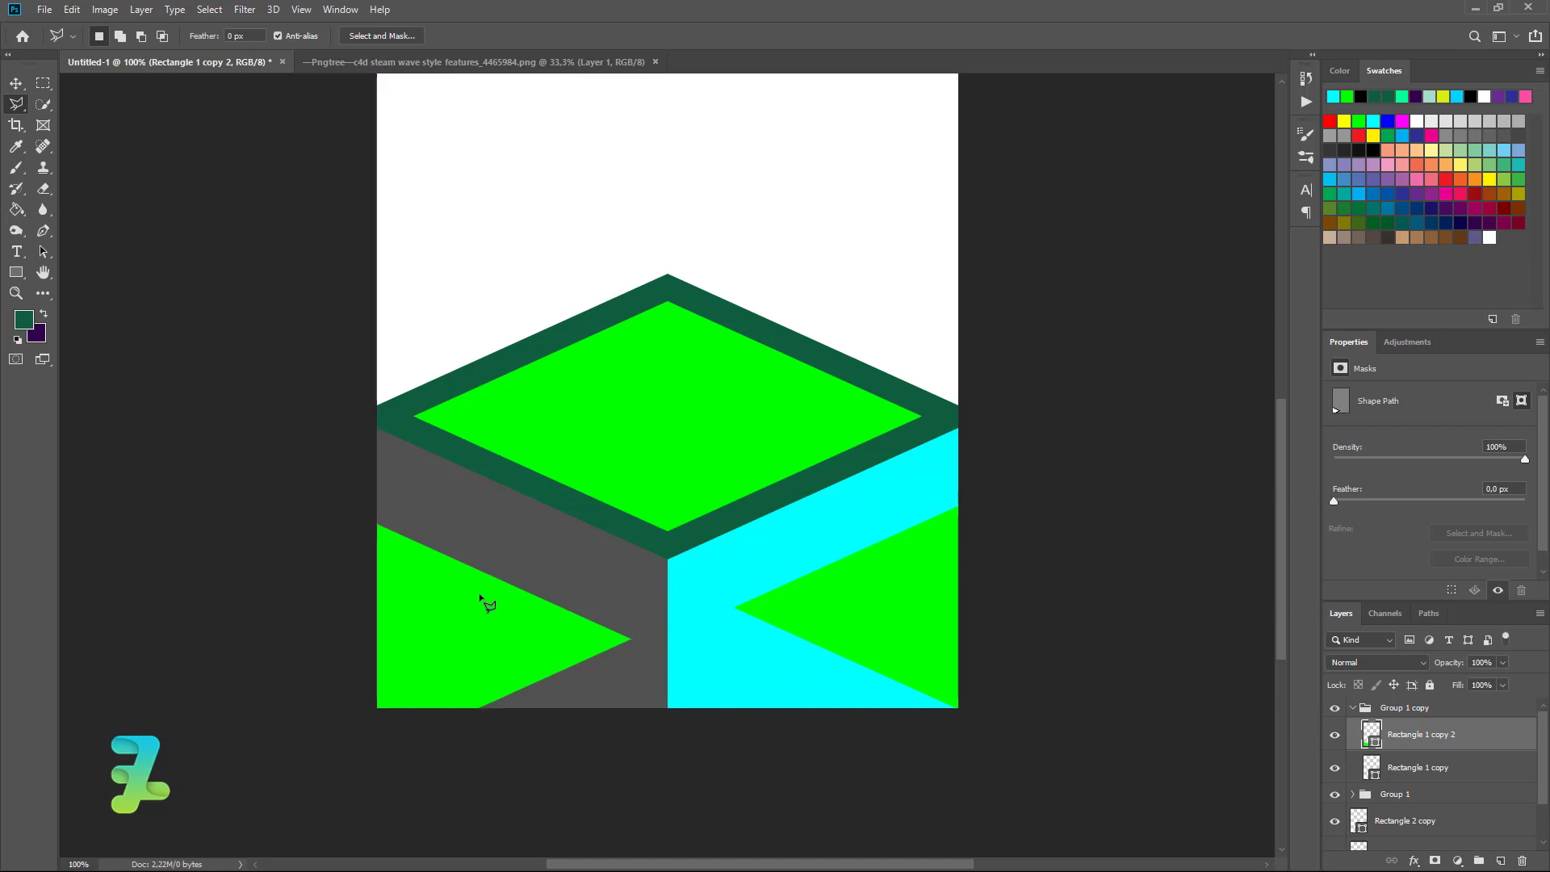
left_click(16, 83)
mouse_move(420, 607)
left_mouse_down()
mouse_move(442, 597)
mouse_move(420, 546)
mouse_move(436, 595)
left_mouse_up()
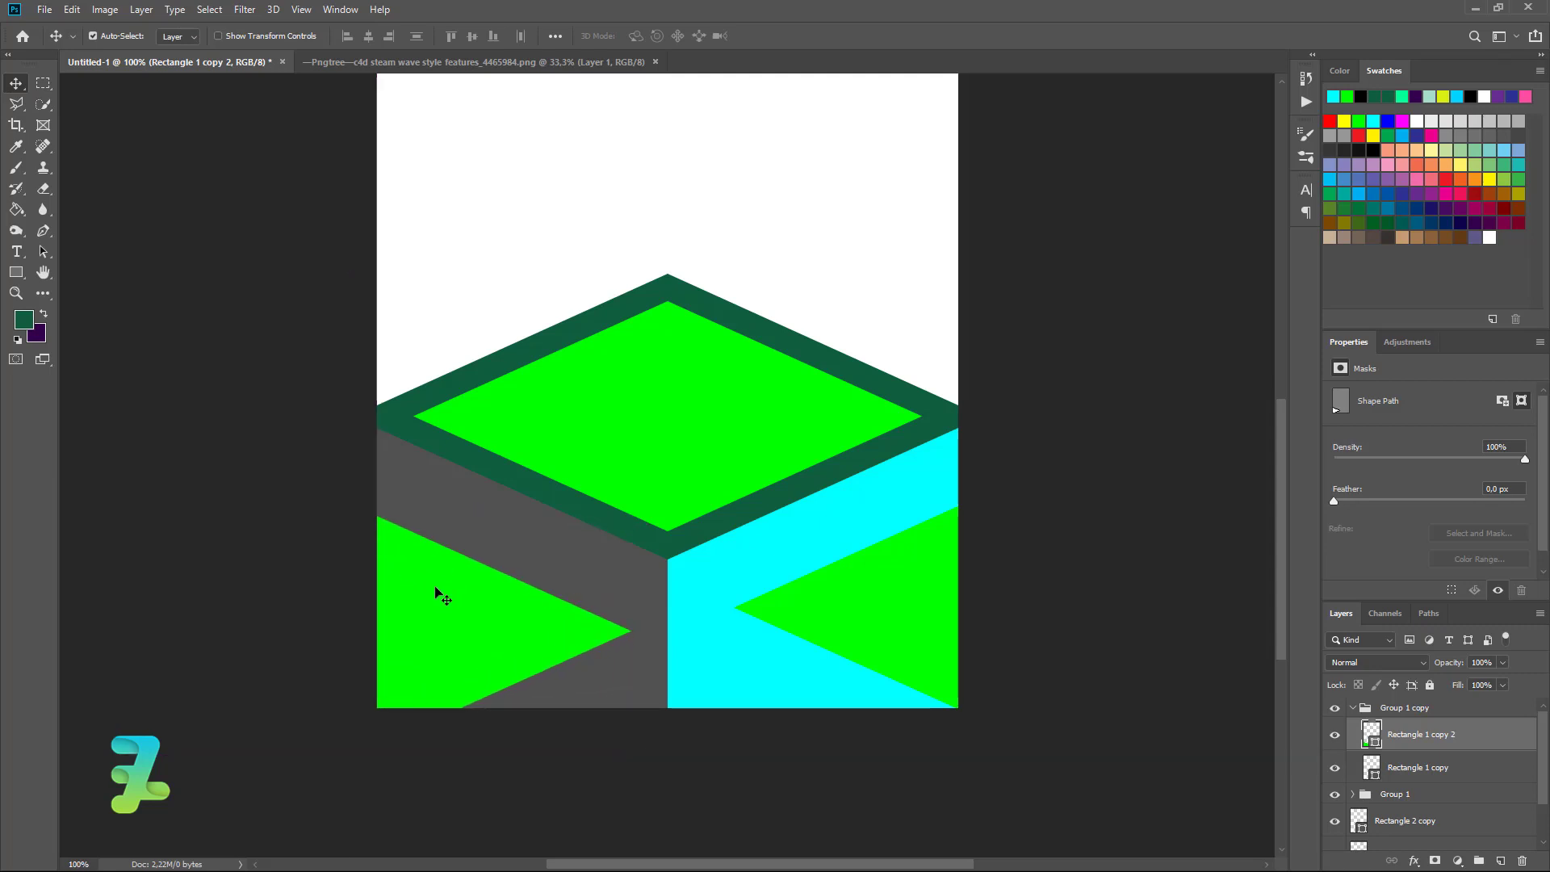
key("shift+Up")
key("shift+Up")
key("shift+Up")
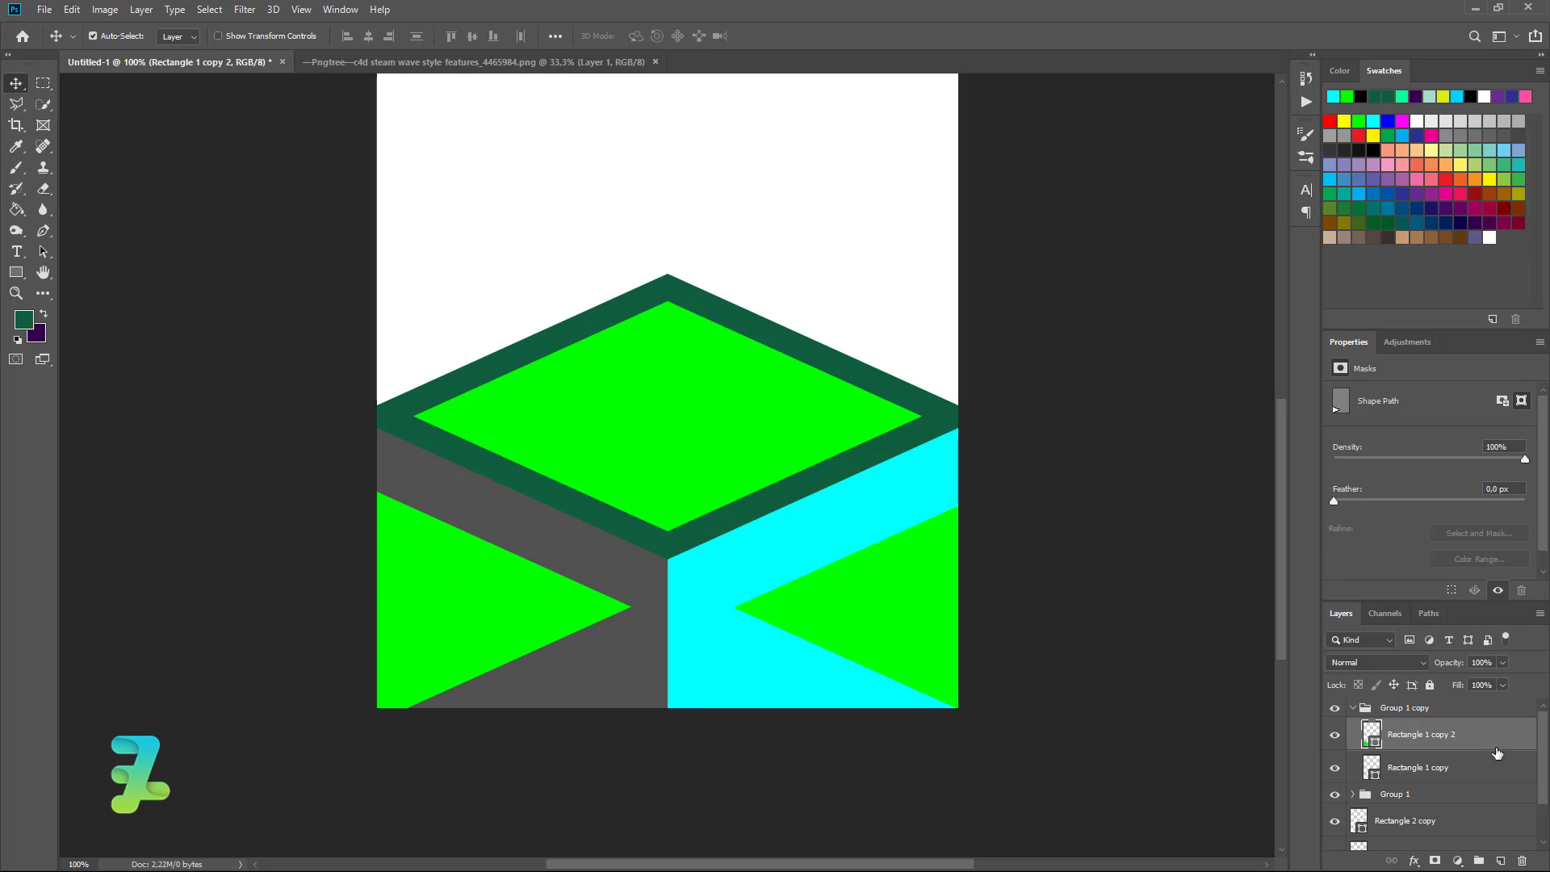
Replace the right face's triangle with a copy of the left triangle on the cyan face
left_click(1489, 767)
key("Delete")
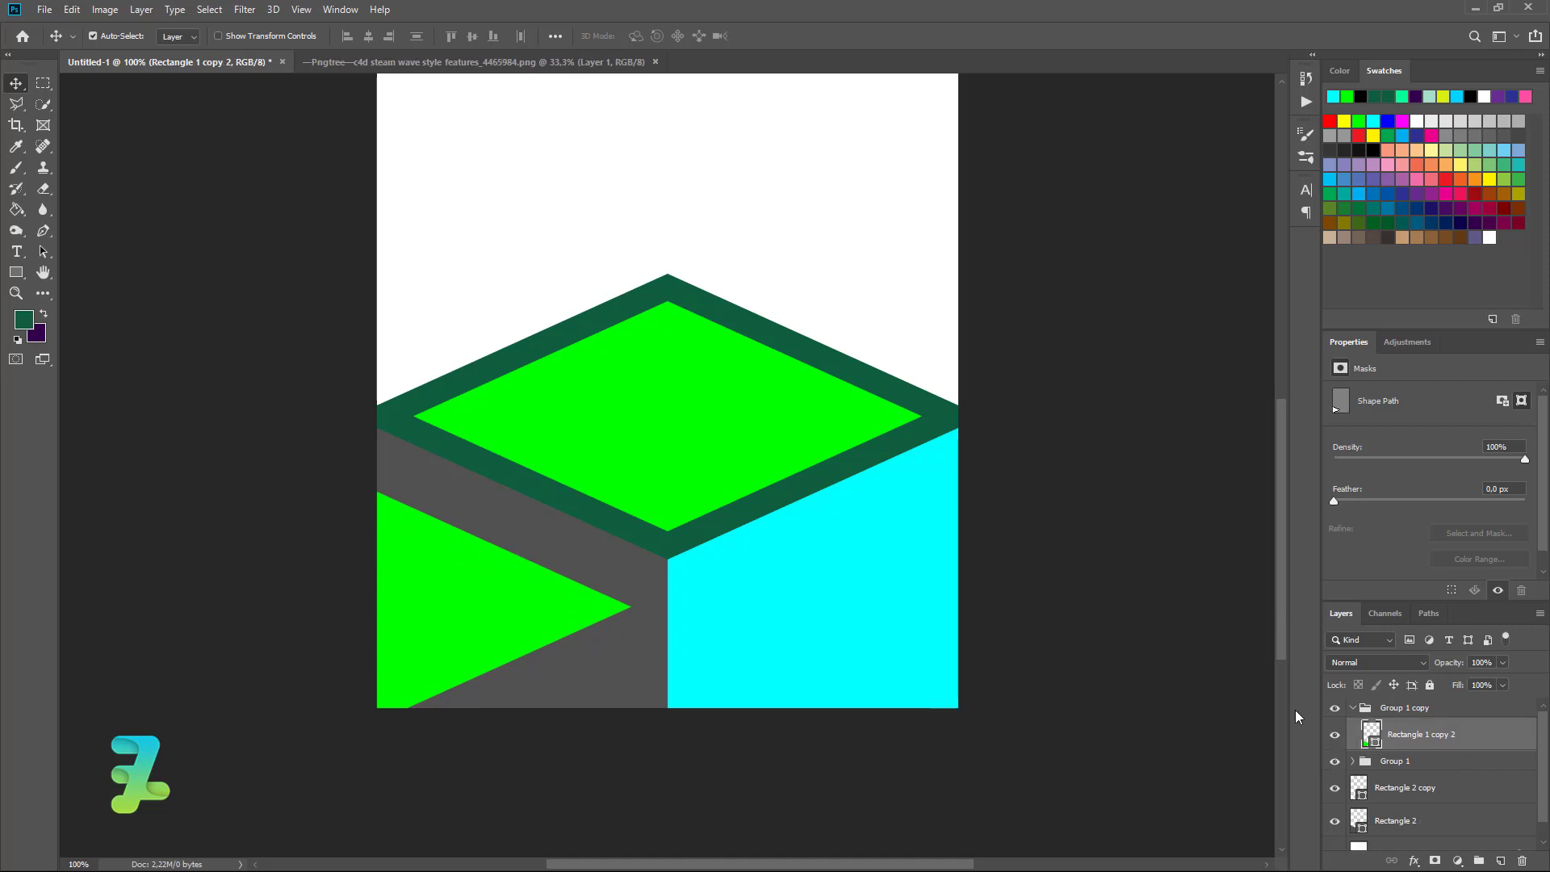
key("ctrl+j")
left_click_drag(425, 607, 1011, 602)
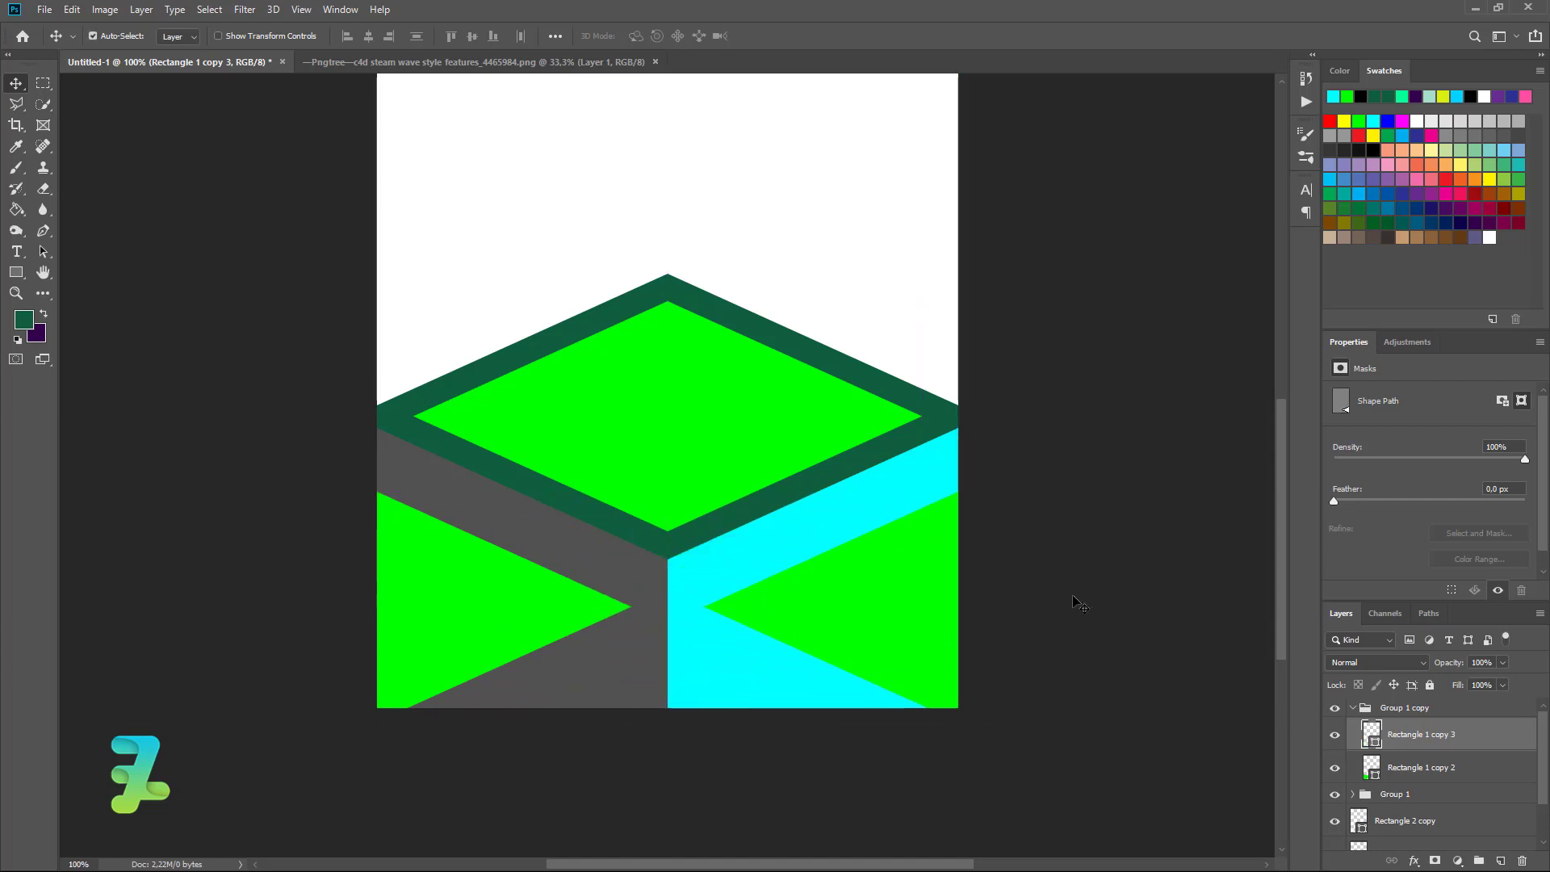
Add an empty Layer 1 inside Group 1 copy
left_click(1446, 782)
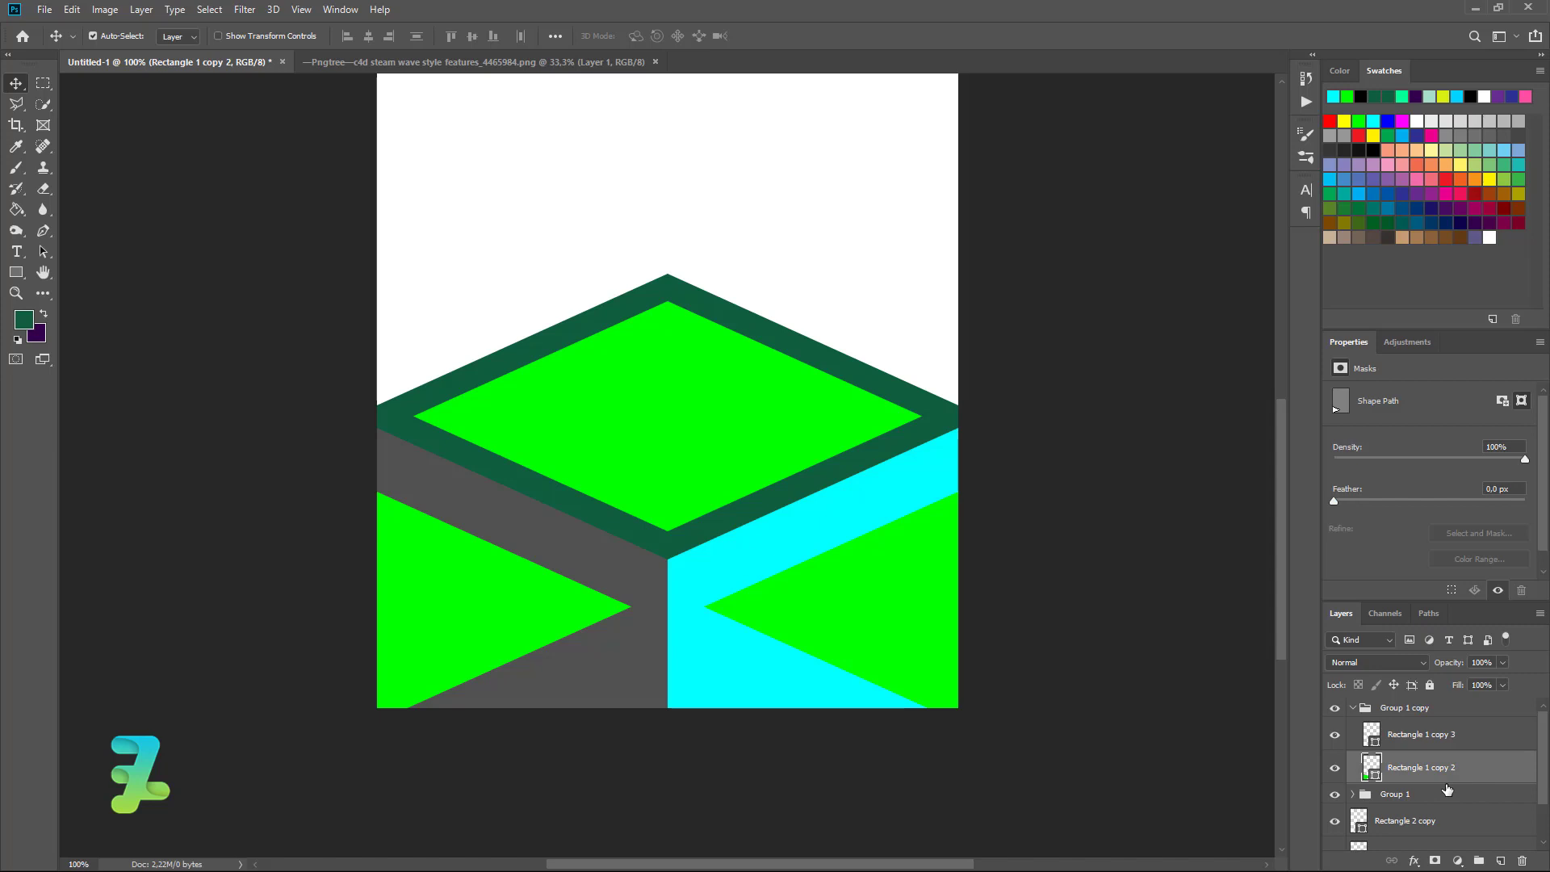
left_click(1470, 796)
left_click(1495, 862)
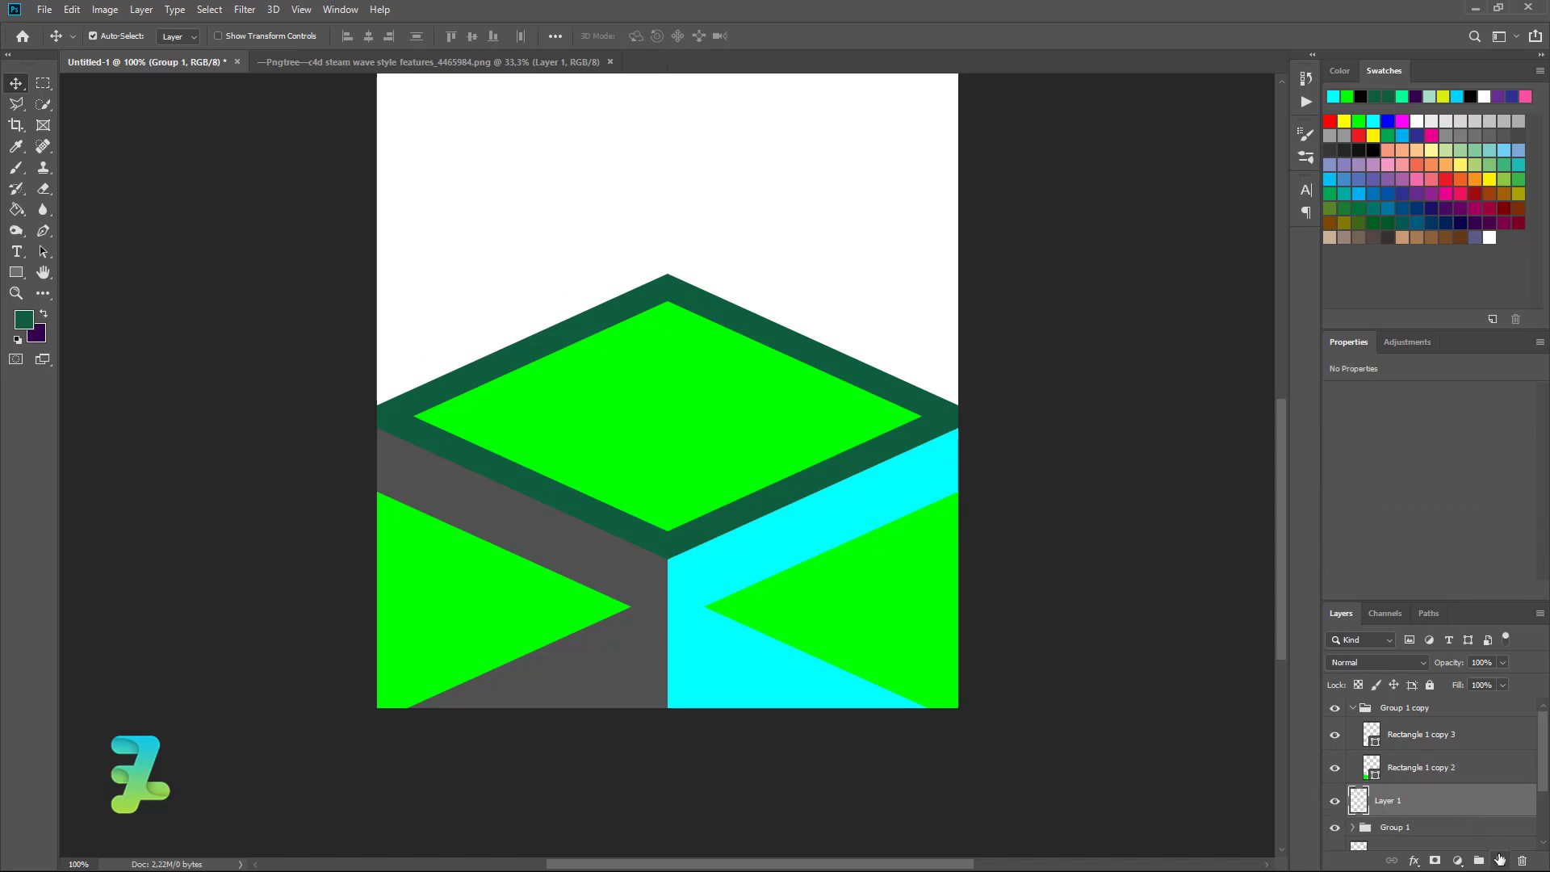
left_click_drag(1353, 791, 1356, 786)
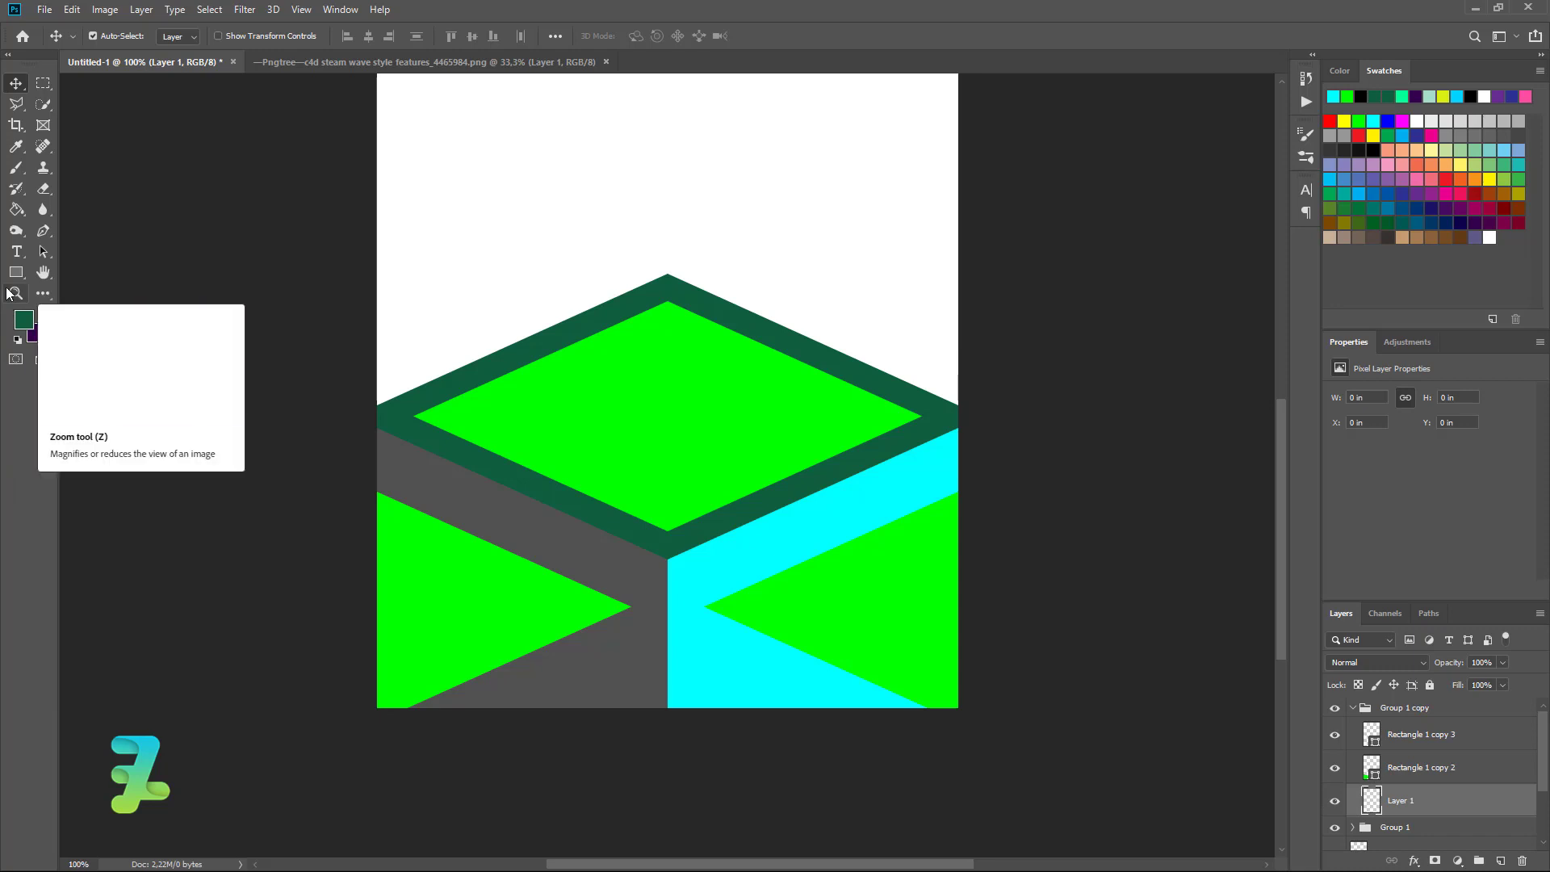
Duplicate the Rectangle 2 face and shift the grey copy onto the right face
scroll(419, 490, "down", 1)
scroll(529, 505, "down", 2)
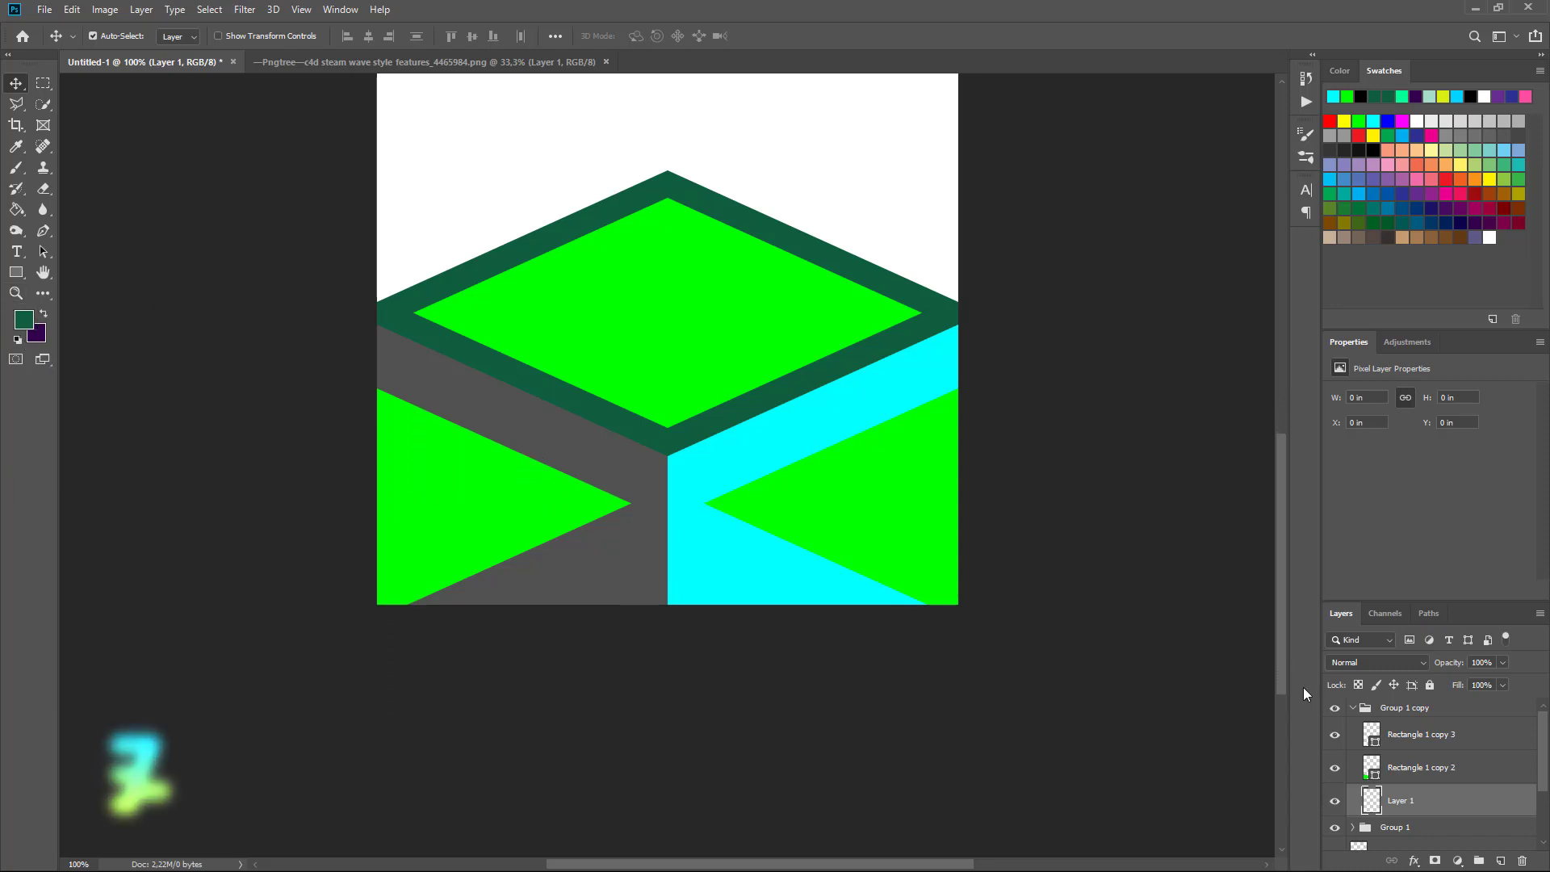
scroll(1363, 818, "down", 2)
left_click(1361, 823)
key("ctrl+j")
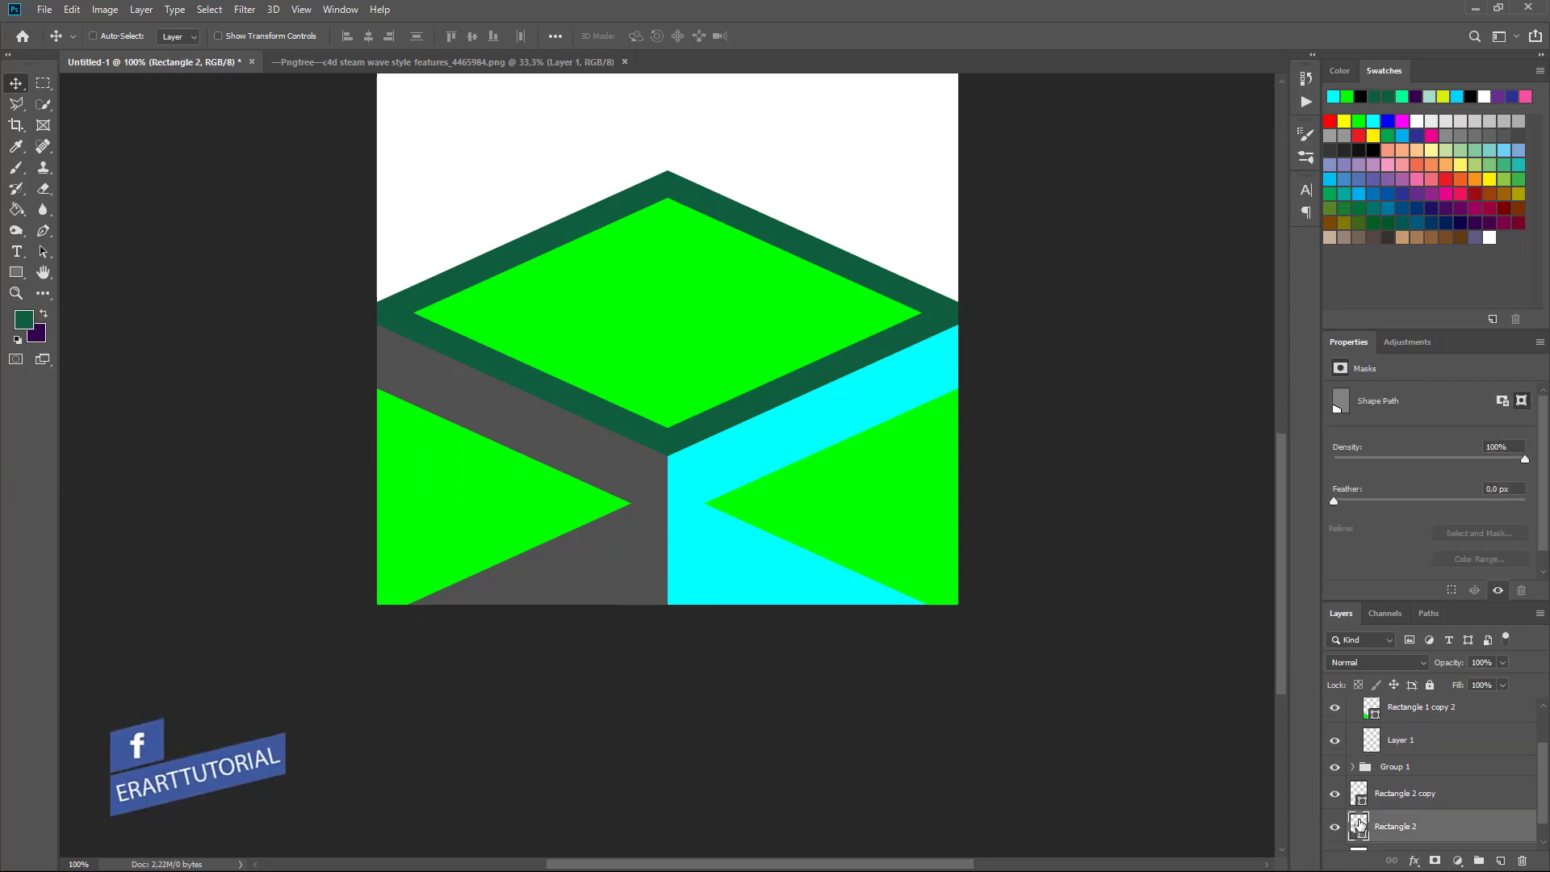
left_click_drag(1358, 829, 1365, 730)
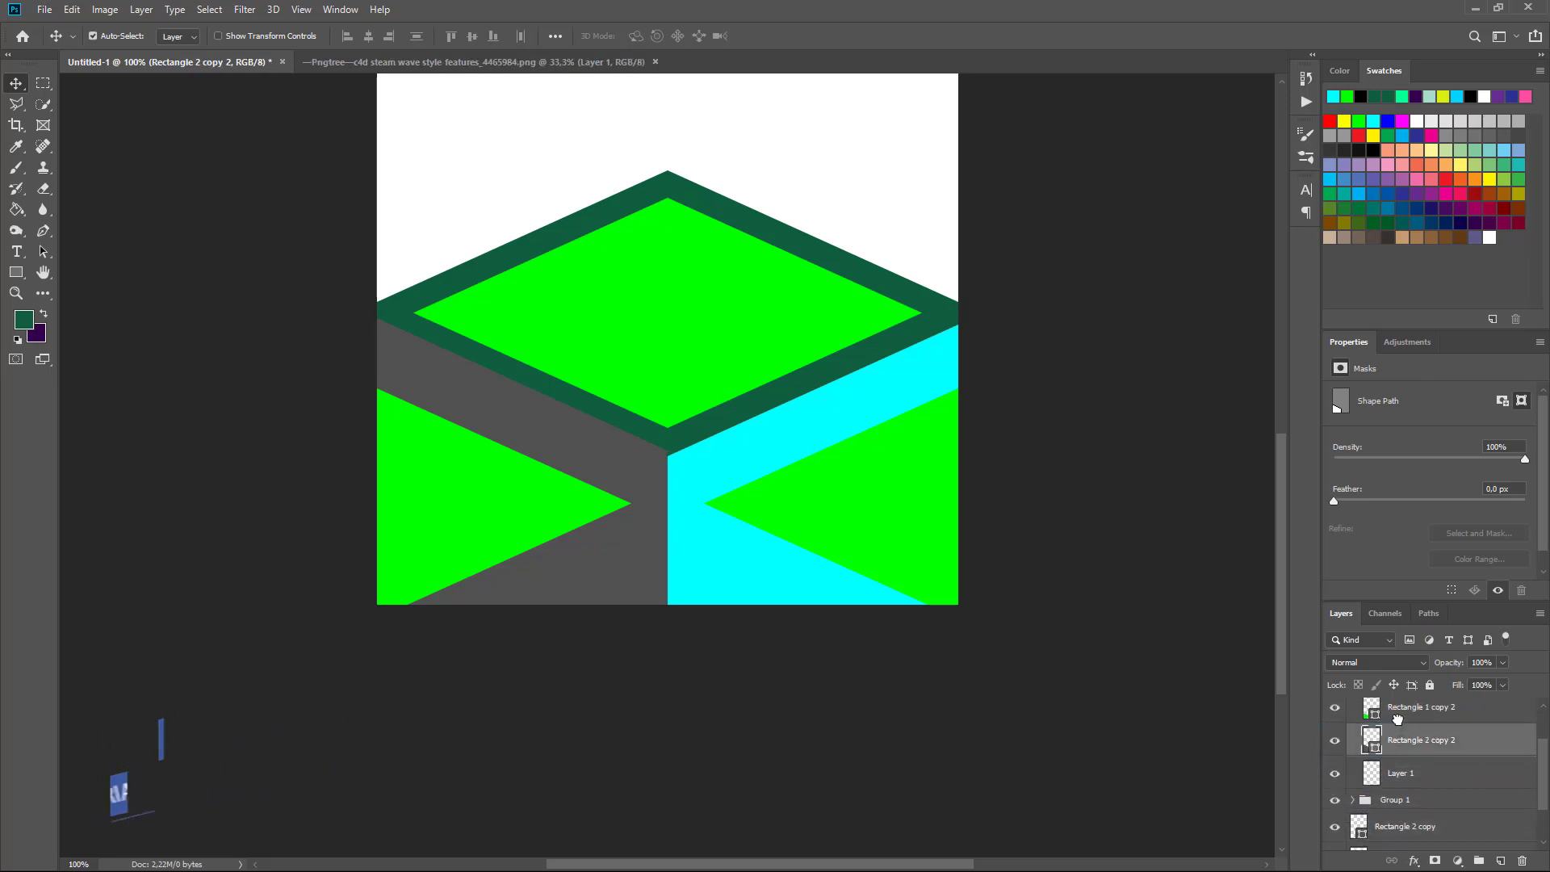
mouse_move(484, 560)
left_mouse_down()
mouse_move(543, 423)
mouse_move(903, 623)
left_mouse_up()
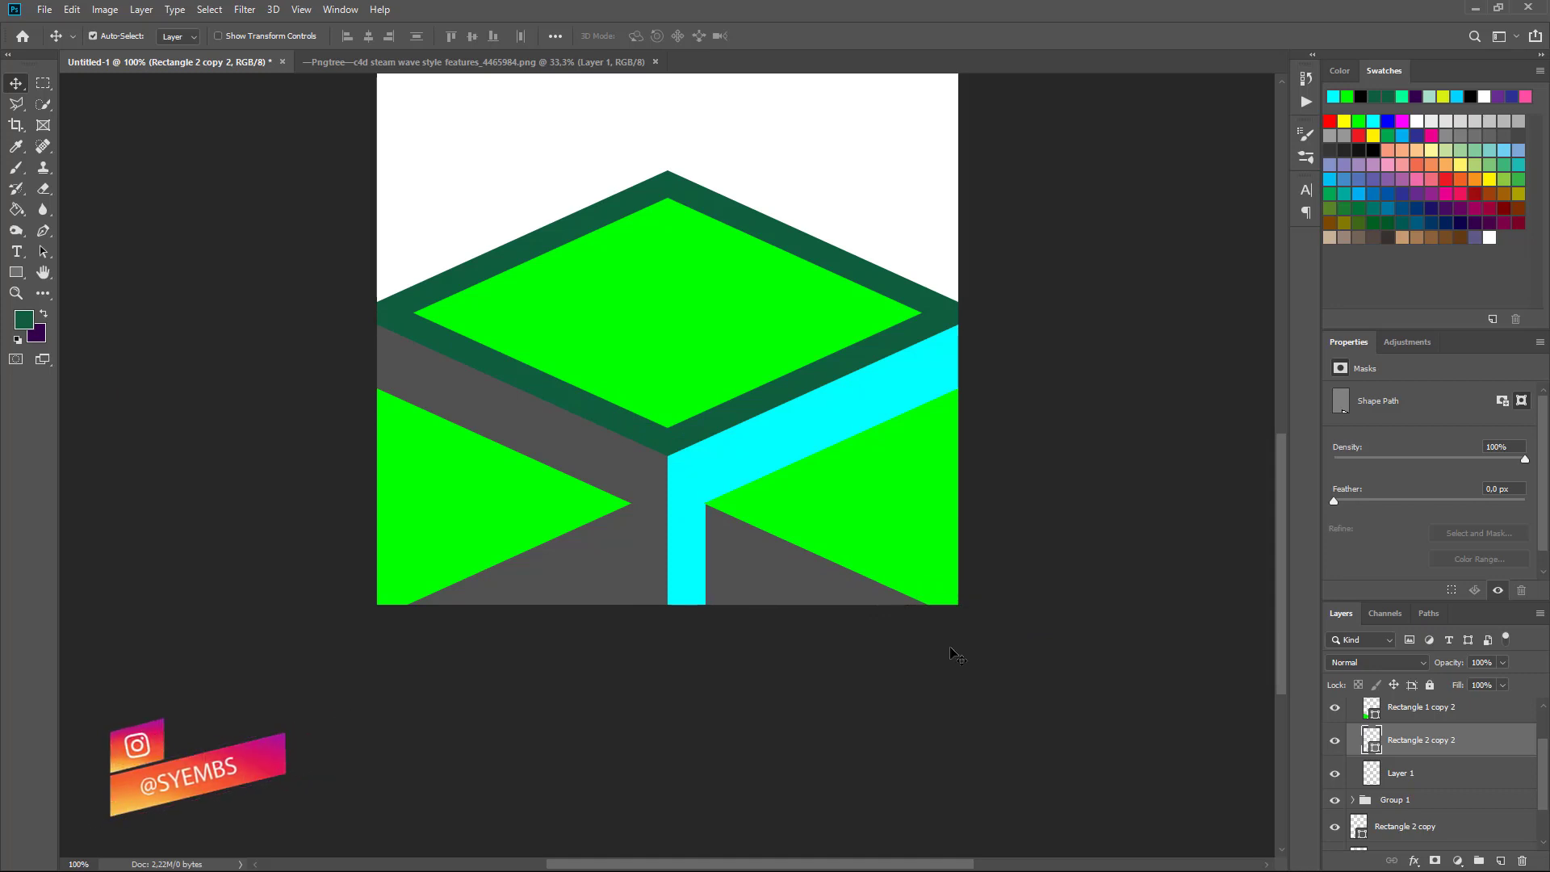
Copy the cyan strip as Rectangle 2 copy 3 and place it on the left face
scroll(1391, 759, "down", 1)
left_click_drag(1391, 758, 1395, 780)
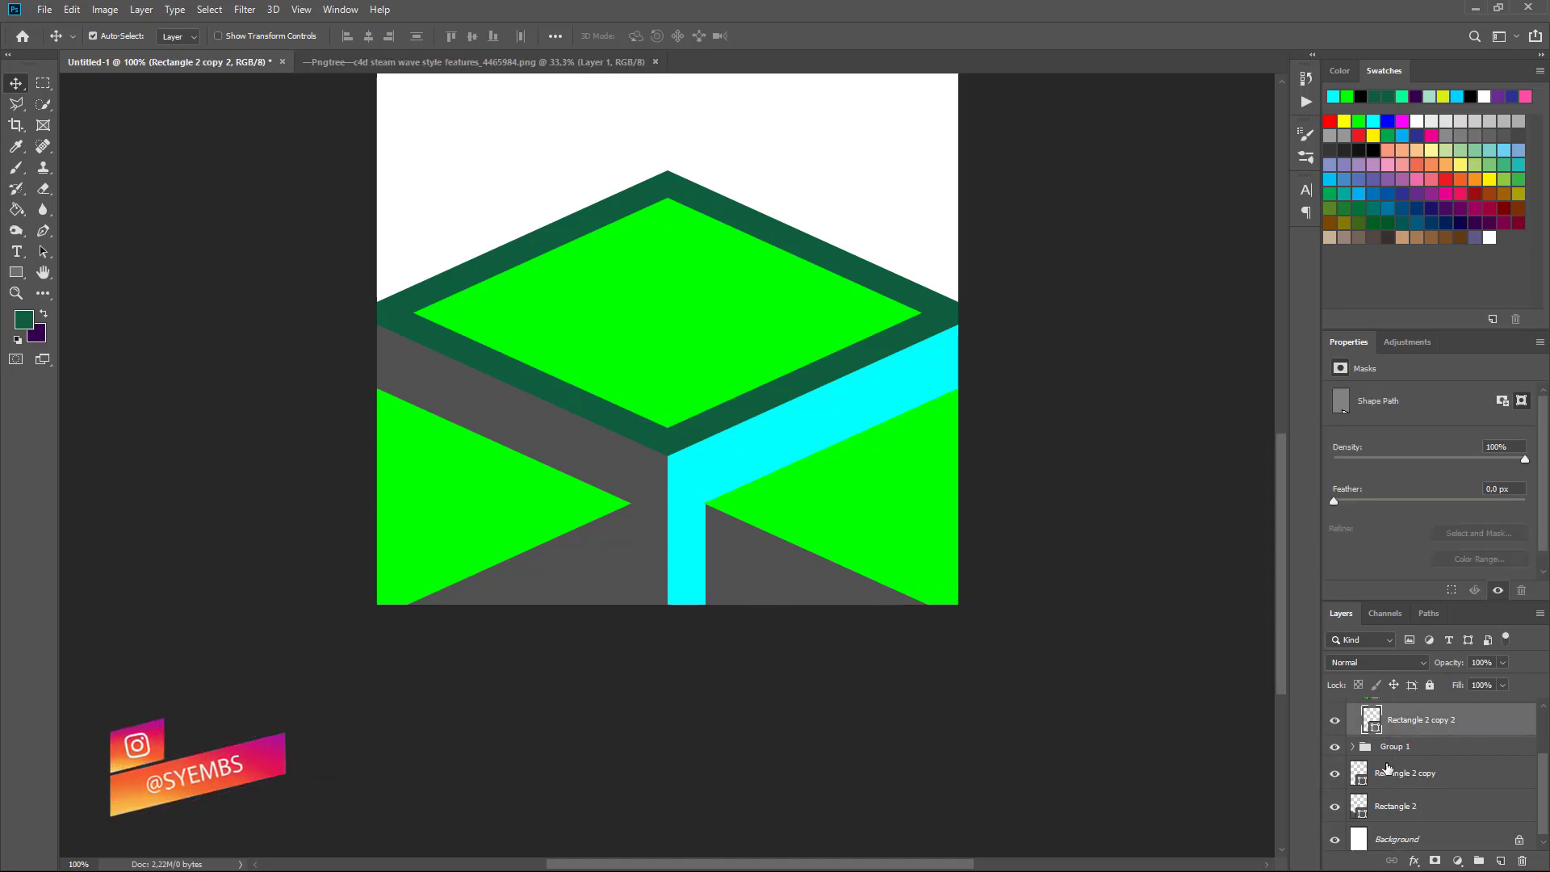
left_click(1400, 773)
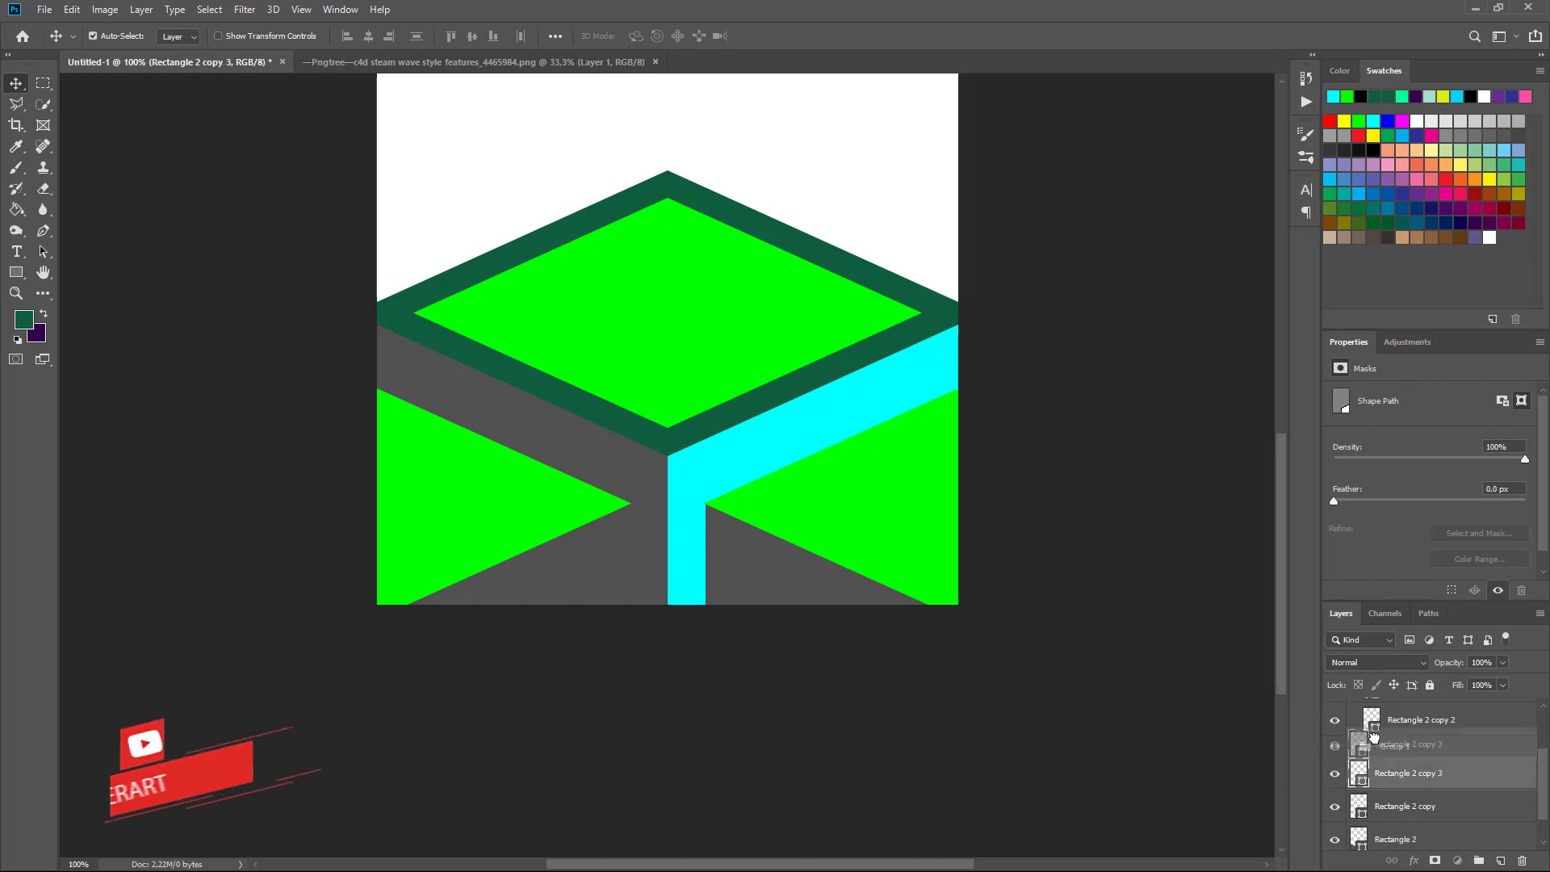
left_click_drag(1401, 773, 1364, 736)
left_click_drag(762, 582, 405, 660)
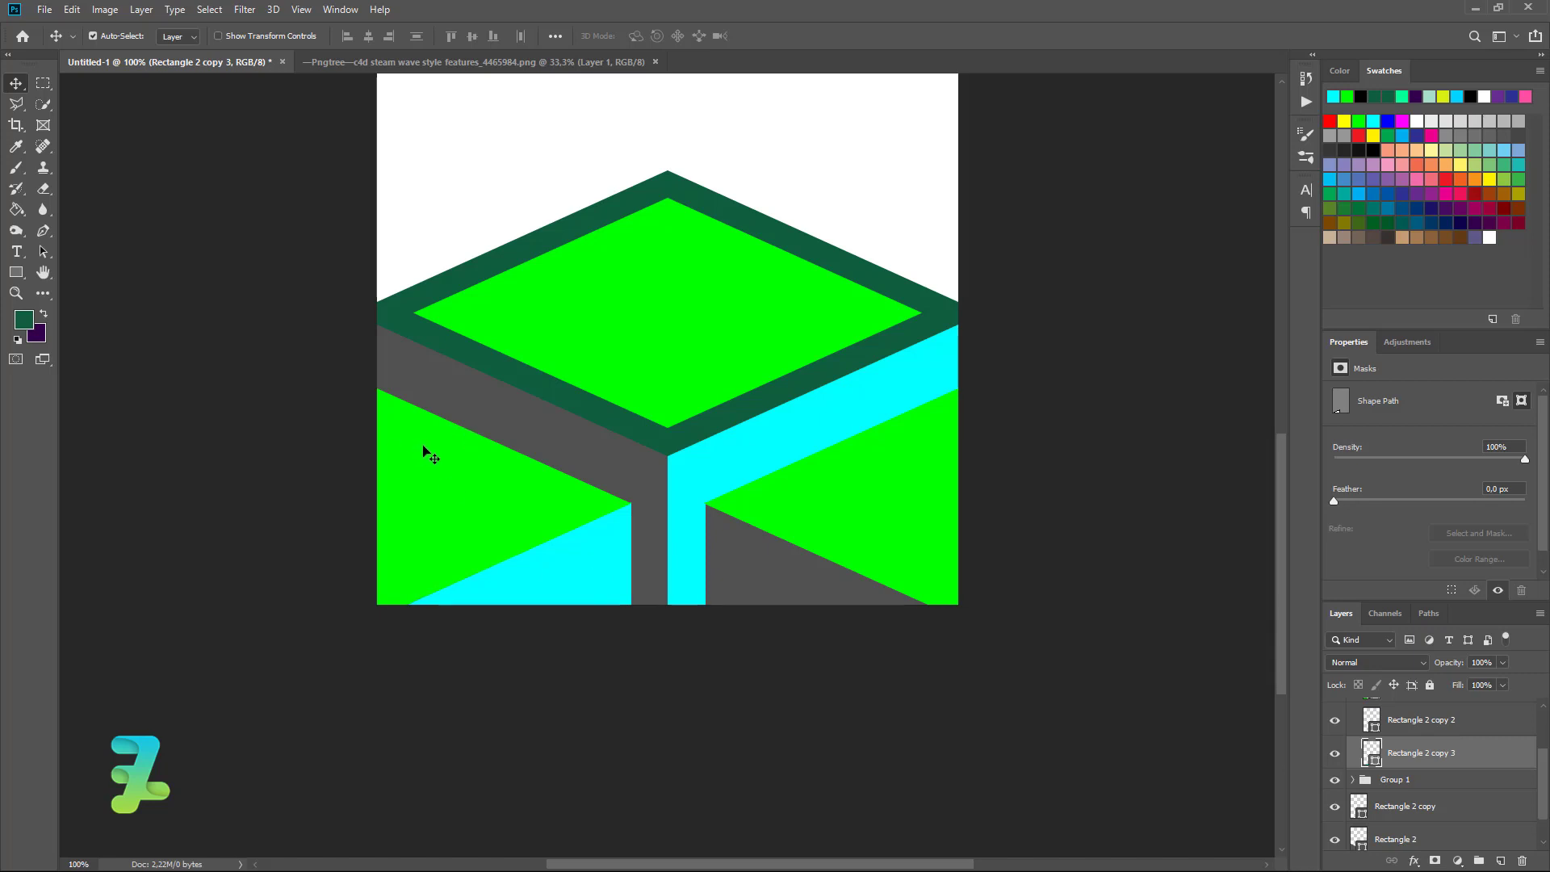
scroll(1463, 779, "up", 1)
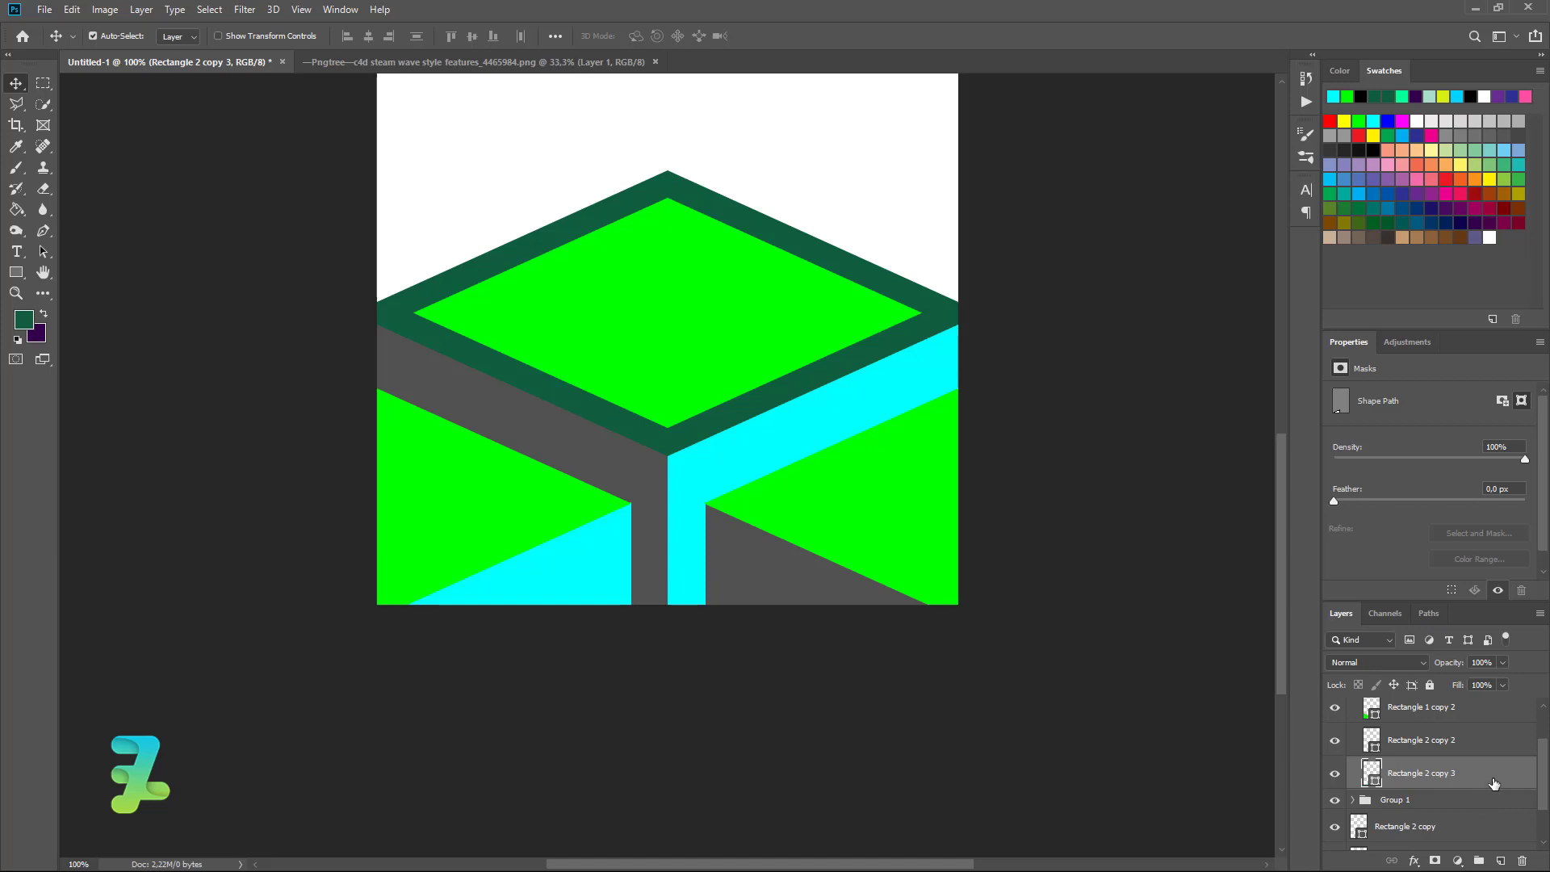
Apply a Gradient Overlay to Rectangle 2 copy 3: pink ffa4c6 at 40% to white, angle -90°
double_click(1494, 784)
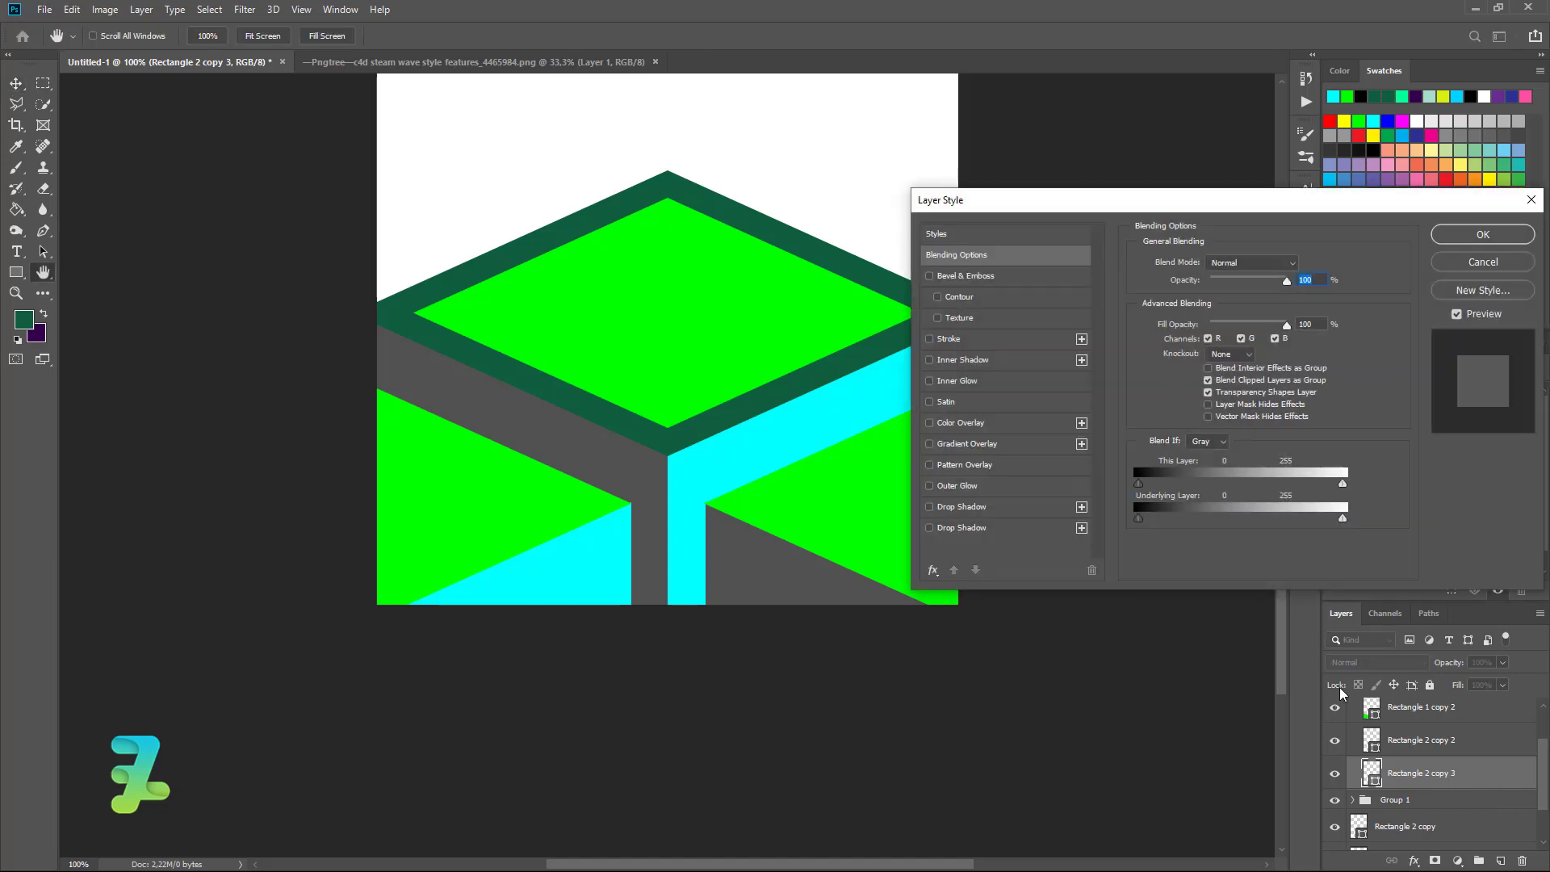
left_click(932, 449)
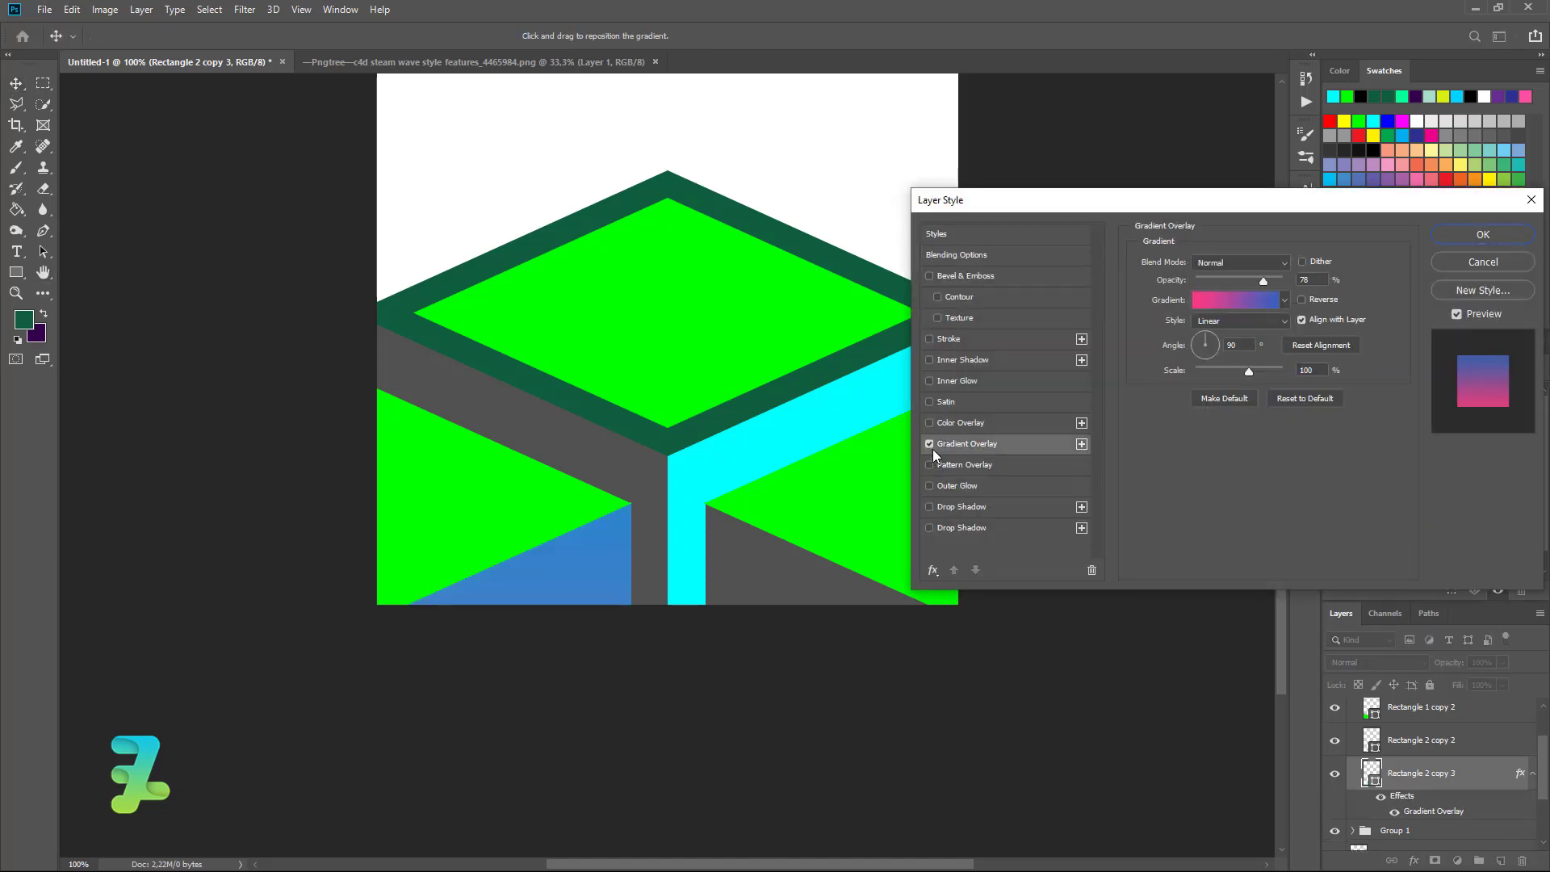
left_click(1232, 304)
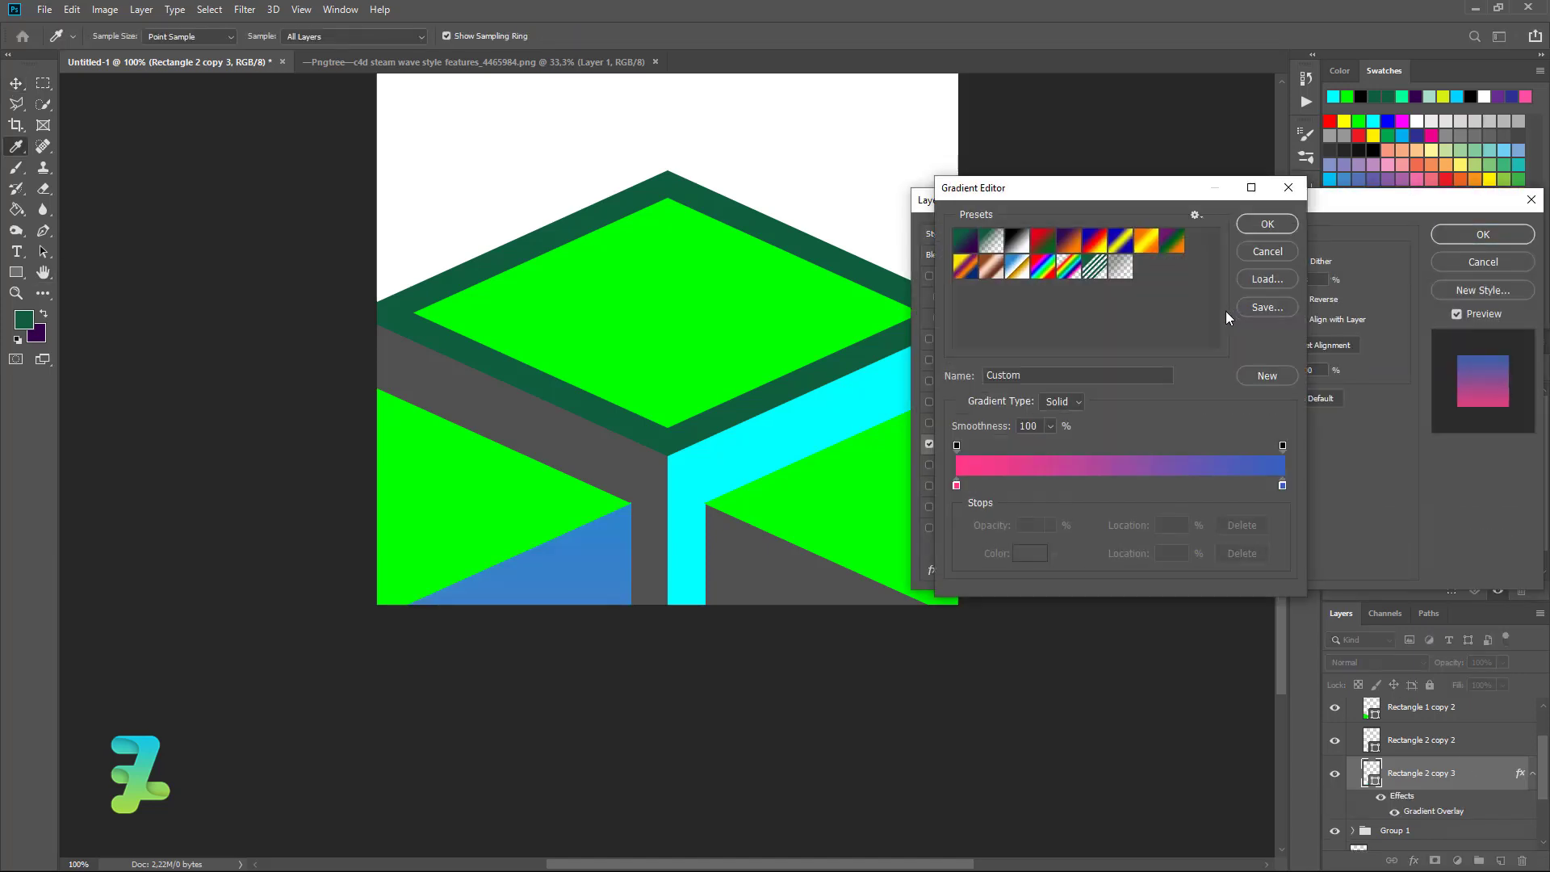
double_click(956, 484)
left_click(914, 243)
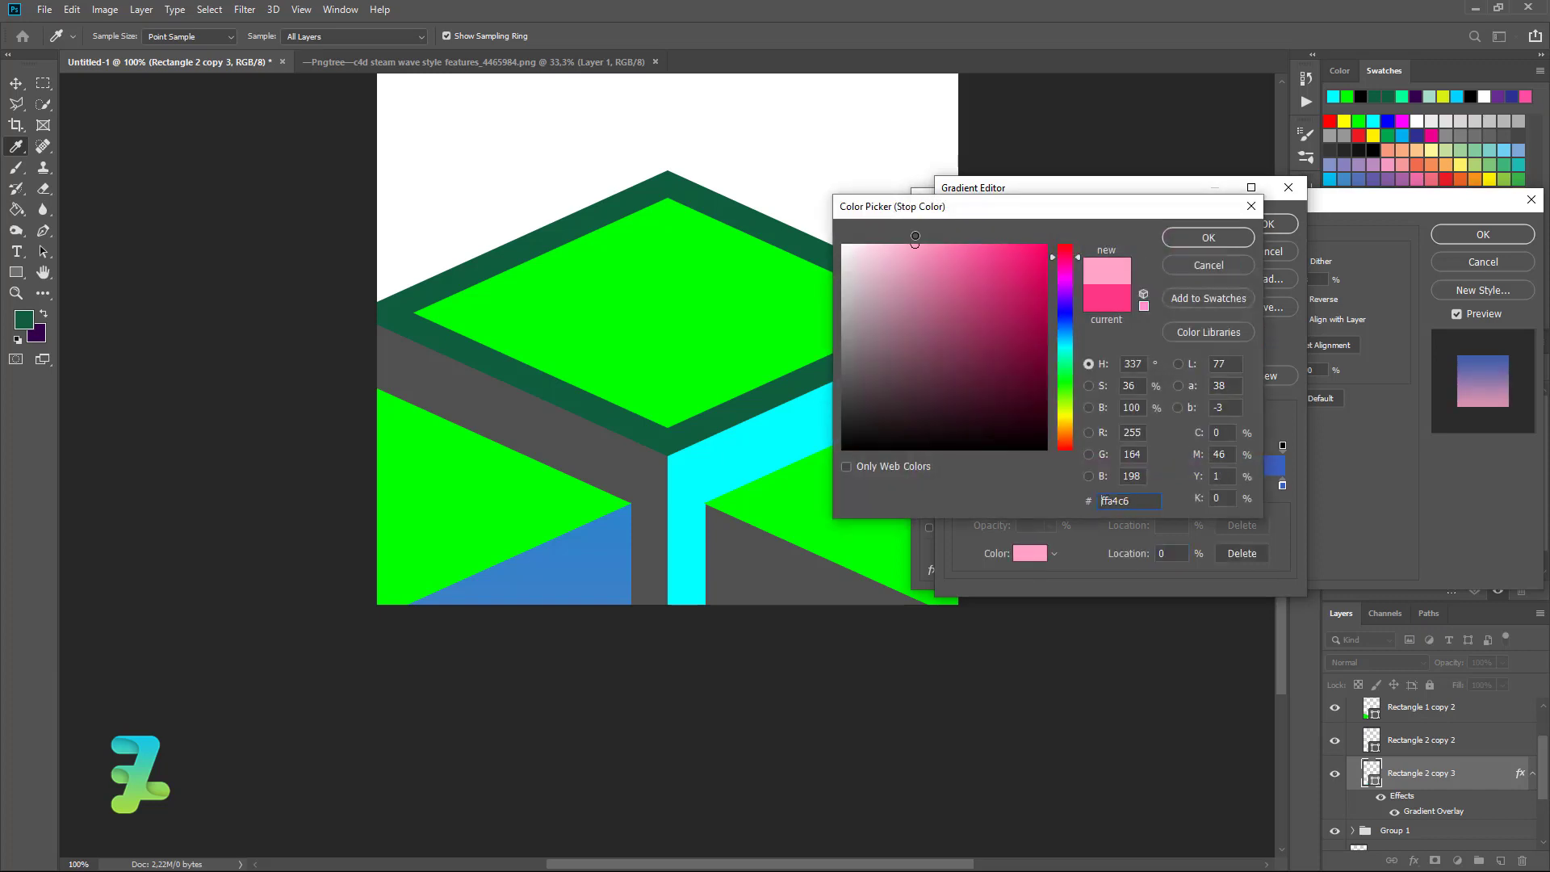
left_click(1187, 238)
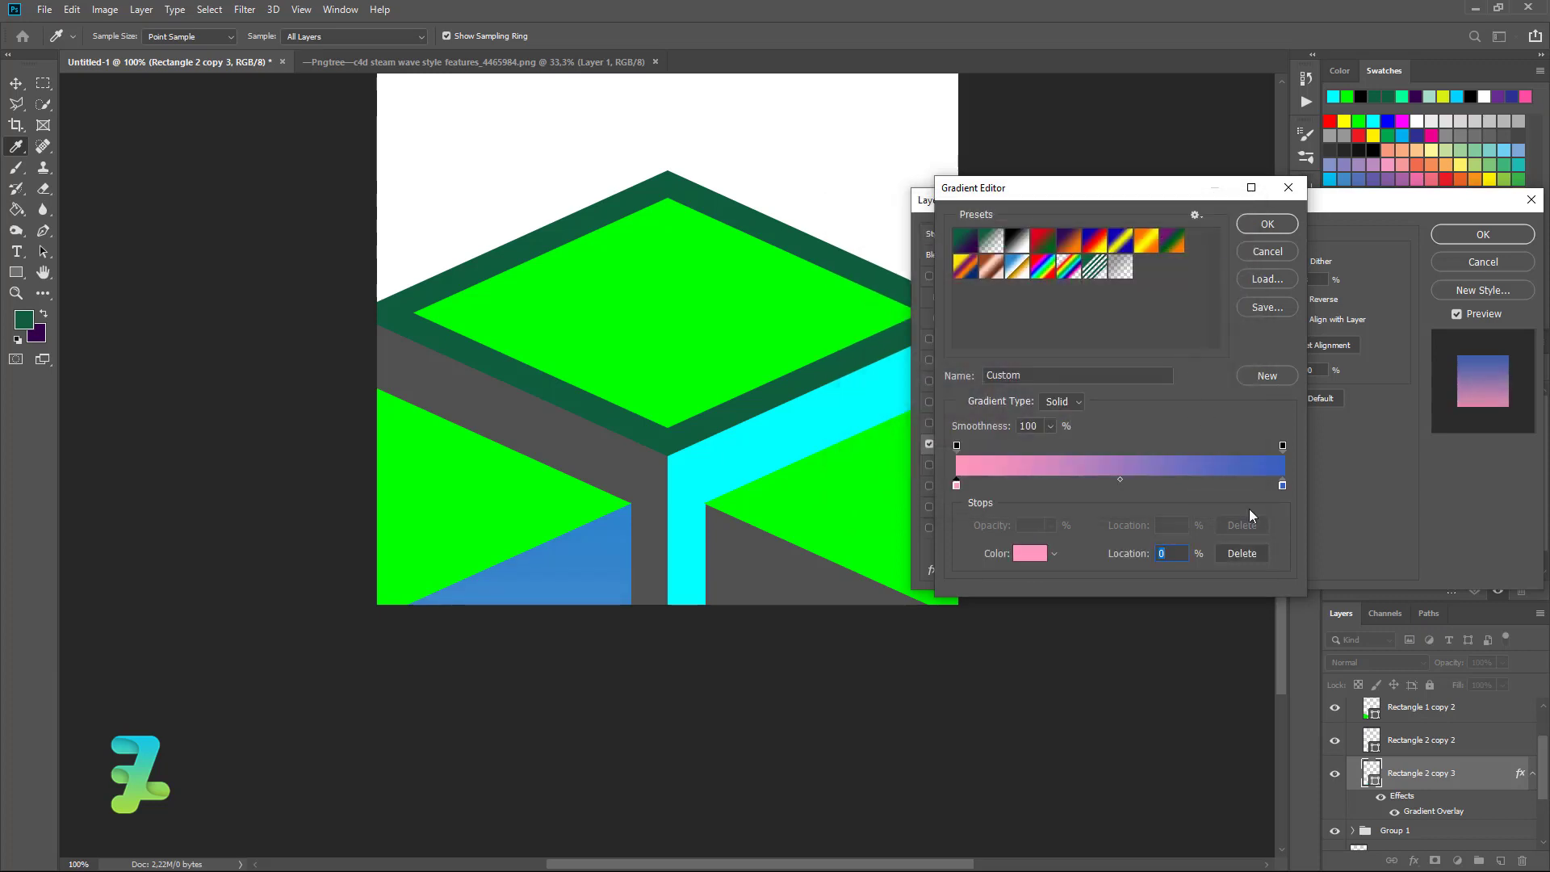
double_click(1282, 486)
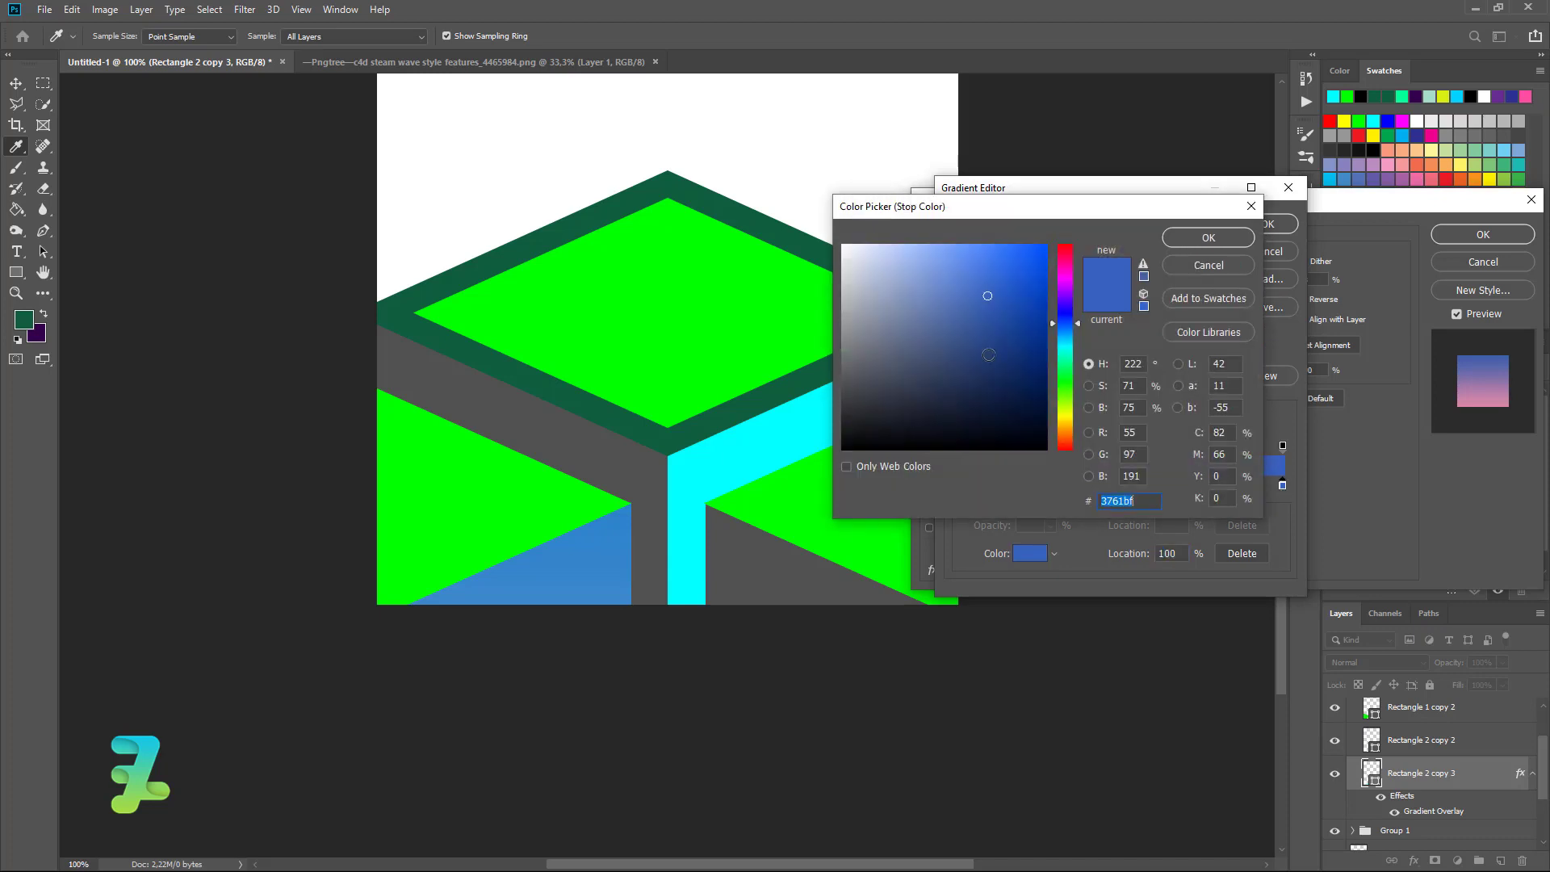
left_click(1192, 235)
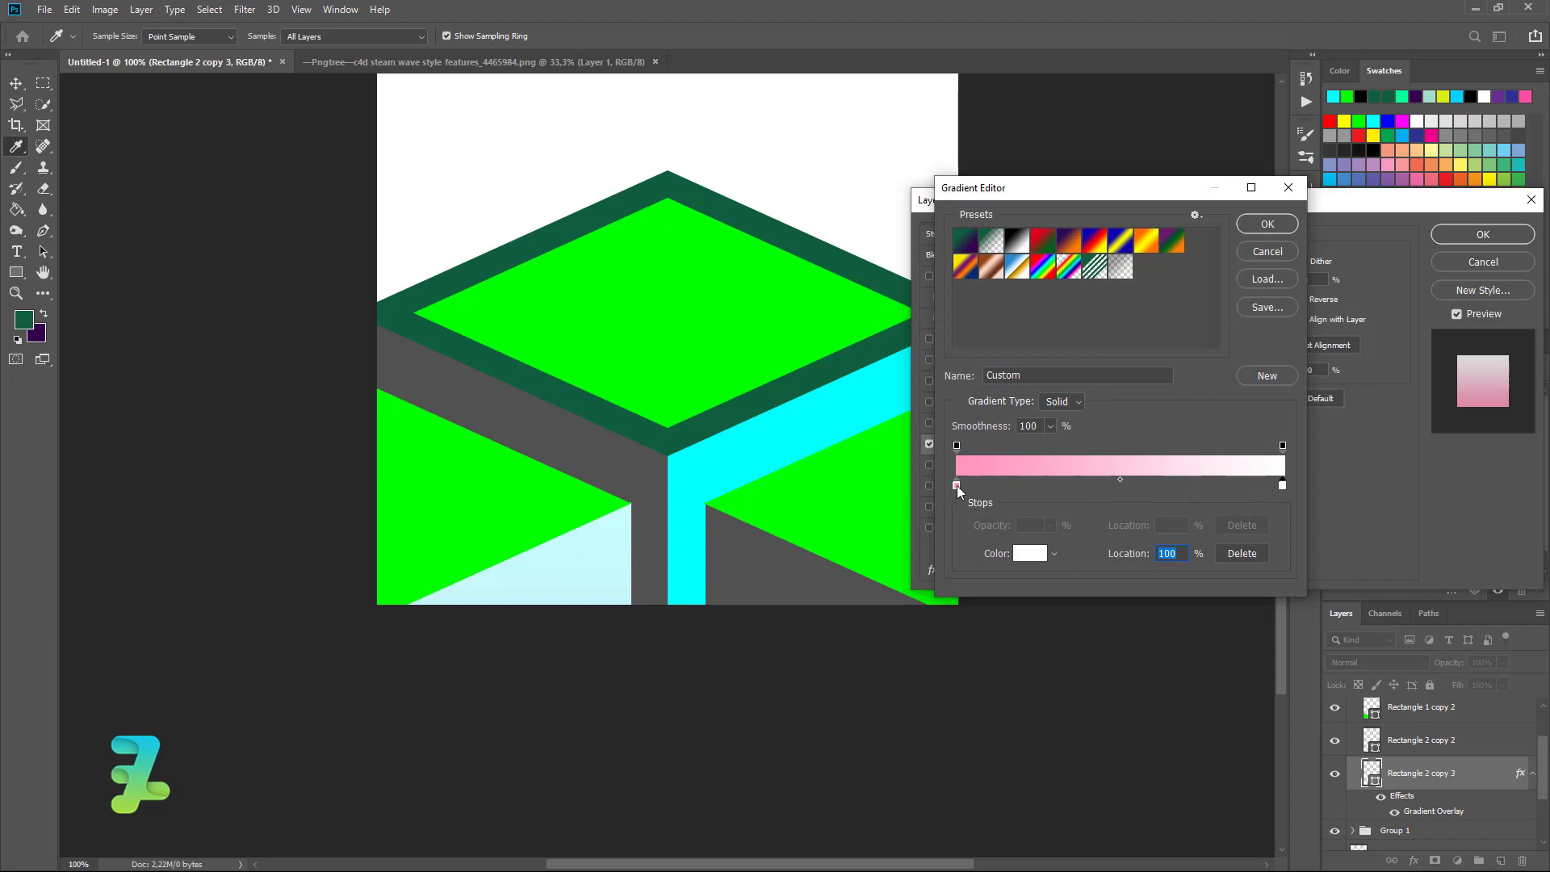
left_click_drag(957, 486, 1089, 494)
left_click(1284, 230)
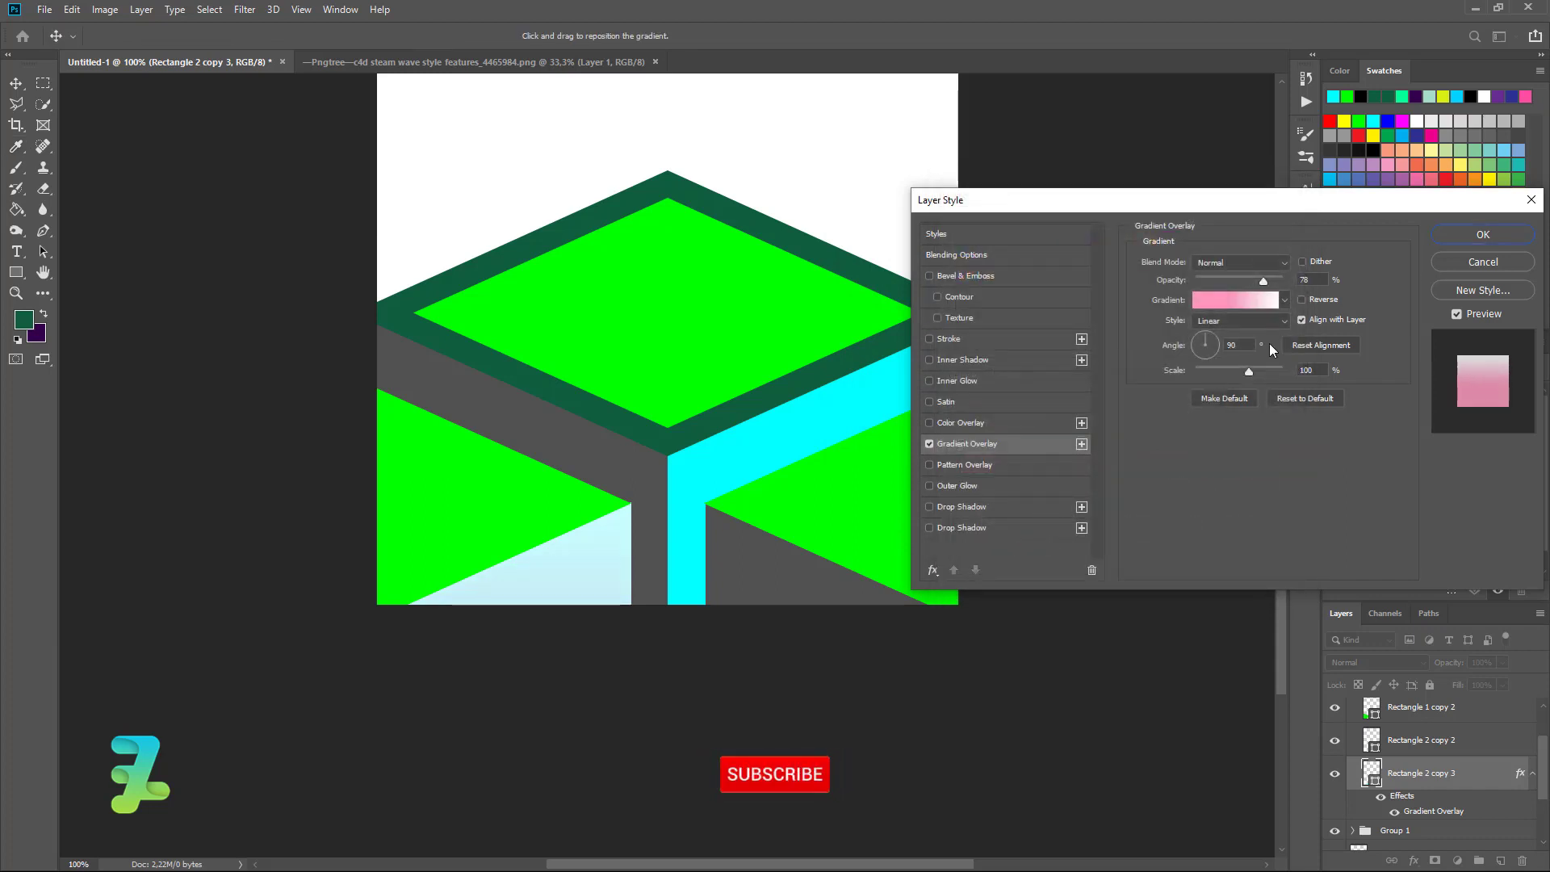
left_click_drag(1209, 369, 1204, 412)
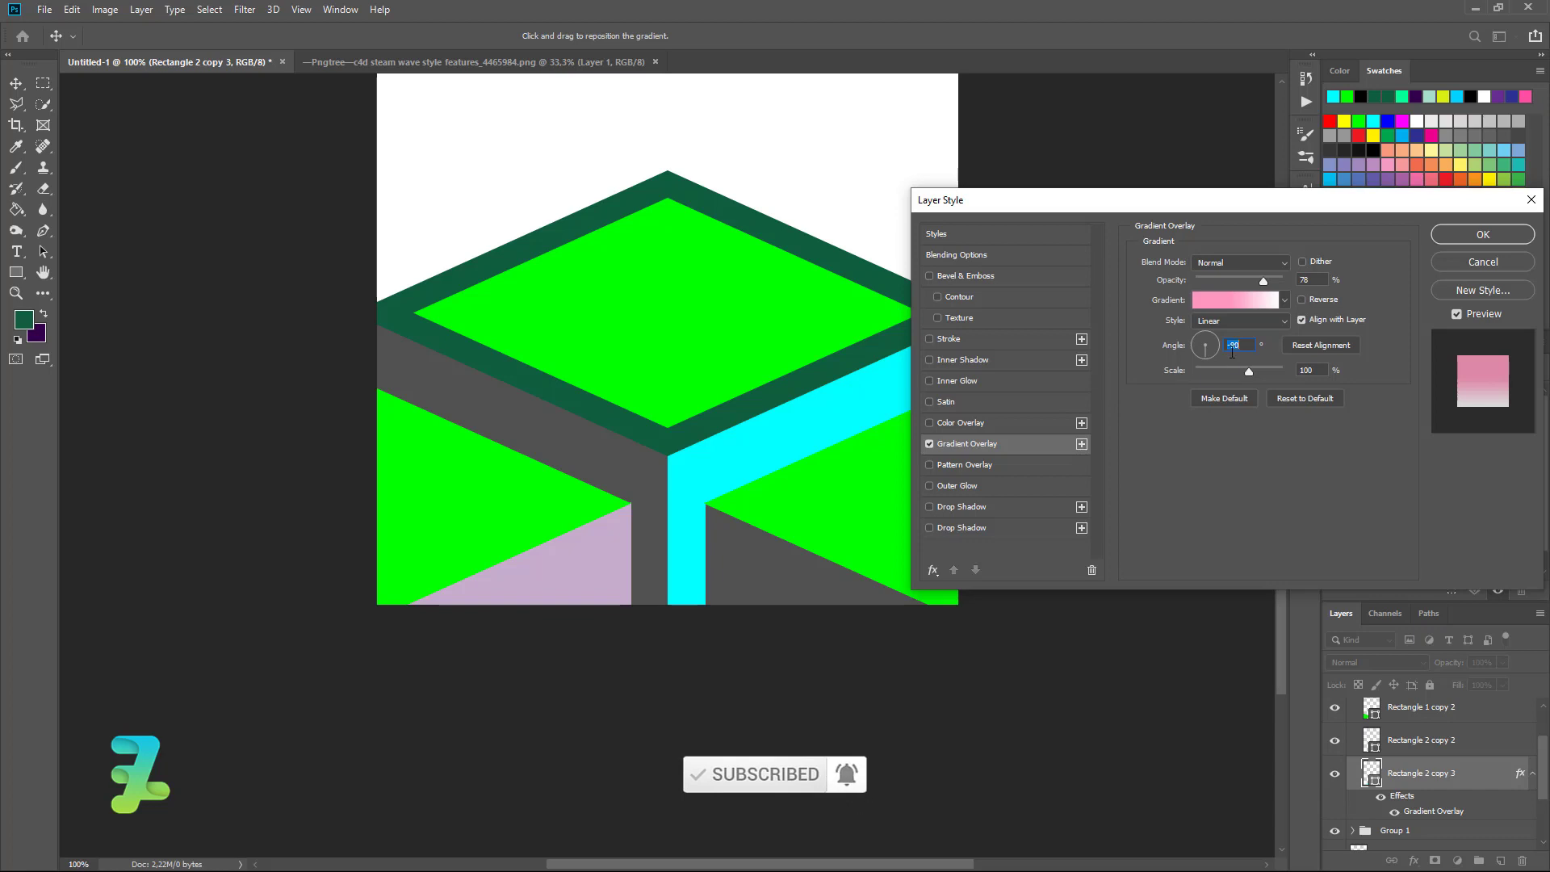
left_click(1447, 239)
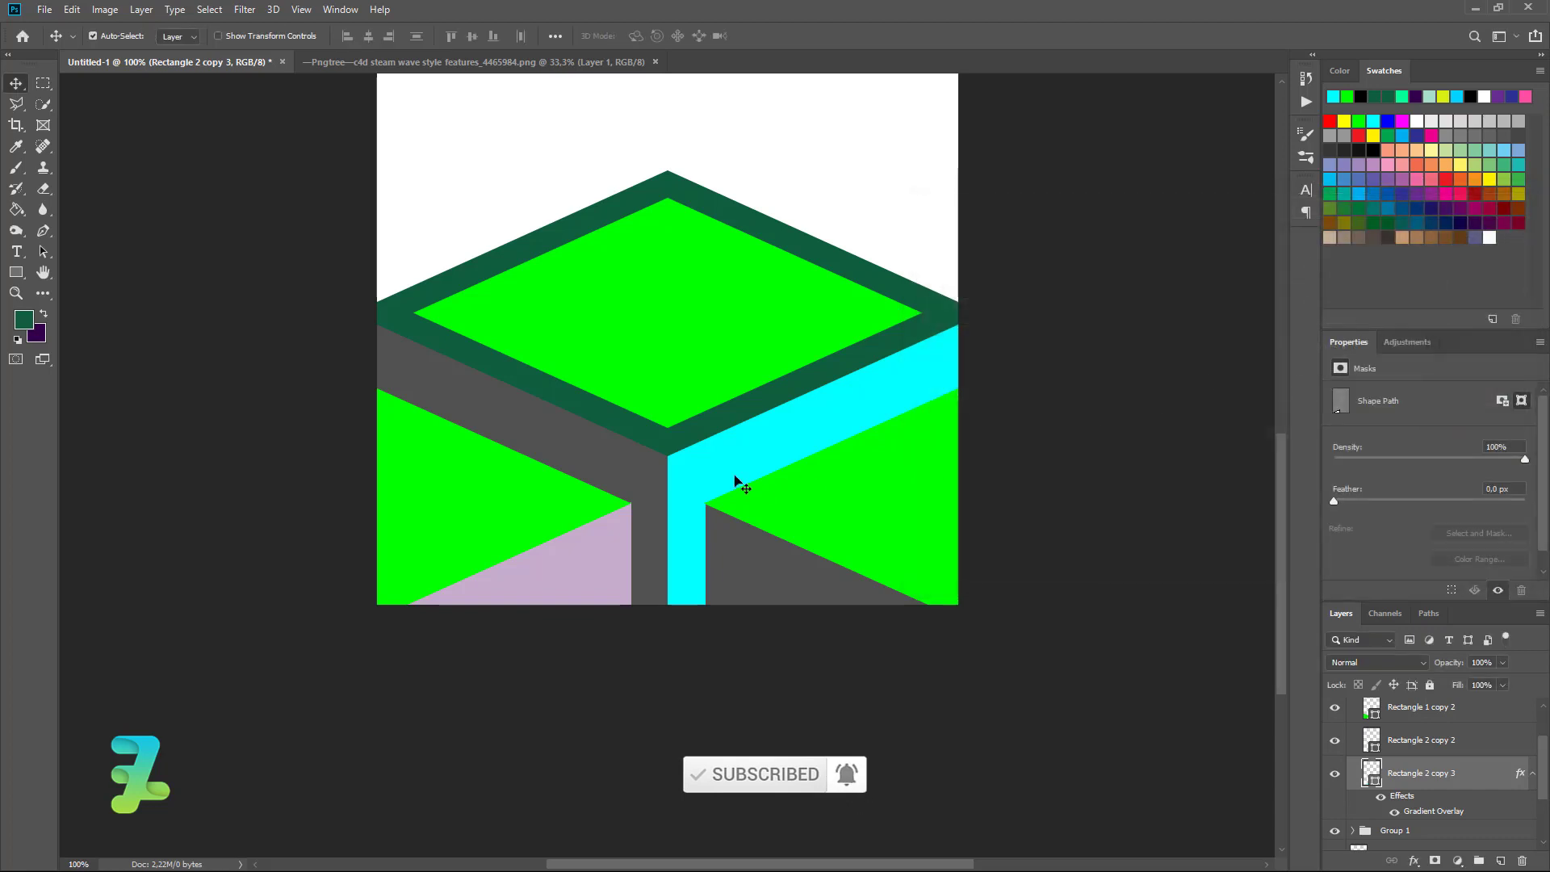
Add a Gradient Overlay to Rectangle 1 copy 2 with a cyan first stop sampled from the canvas
left_click(522, 515)
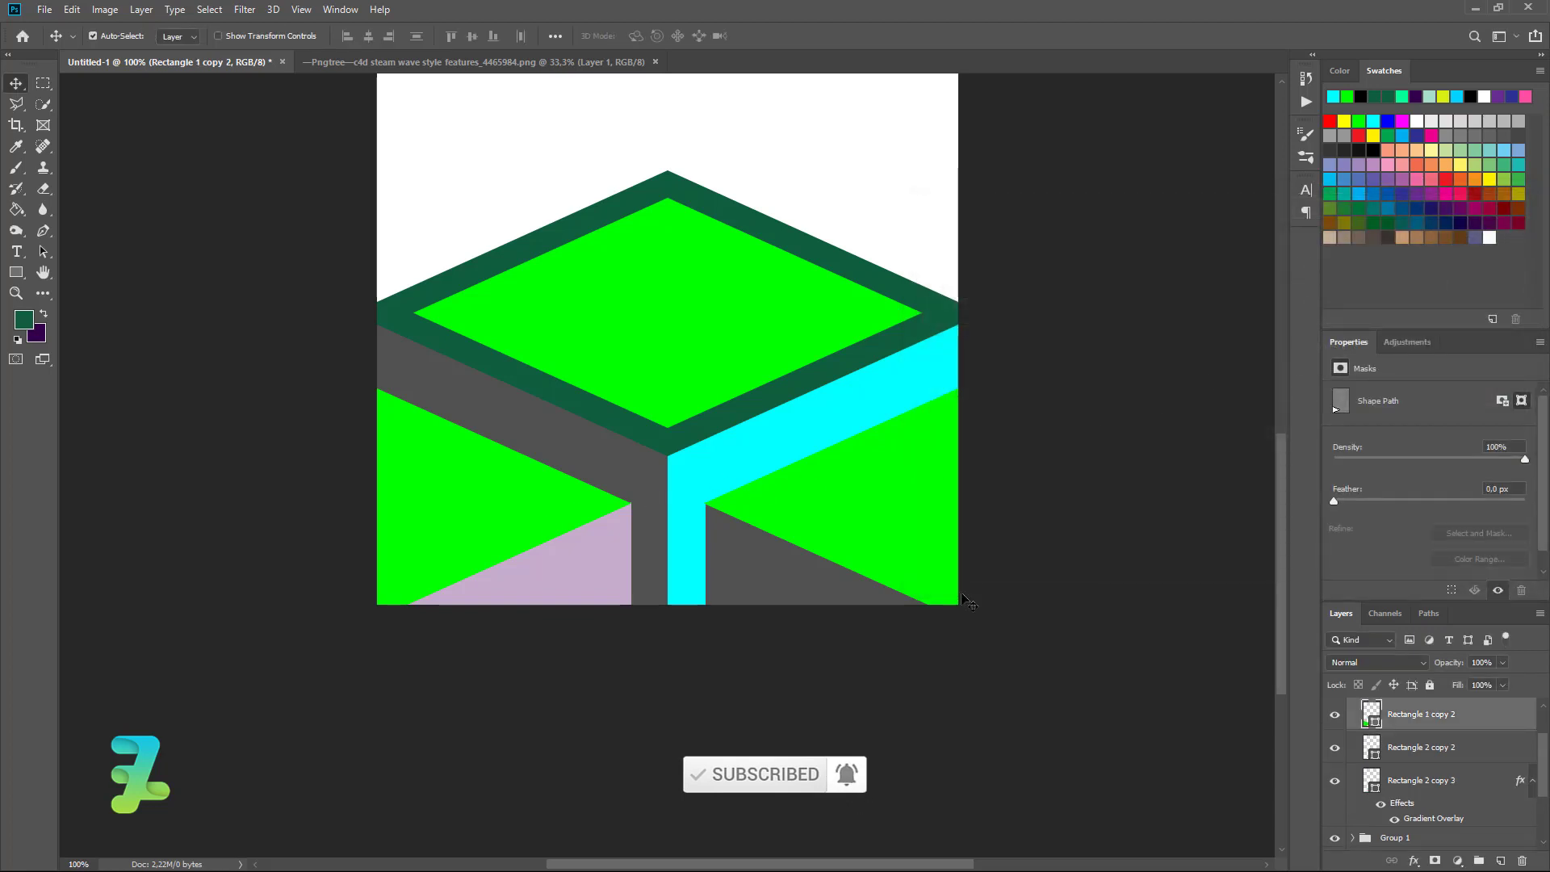
double_click(1483, 722)
left_click(929, 444)
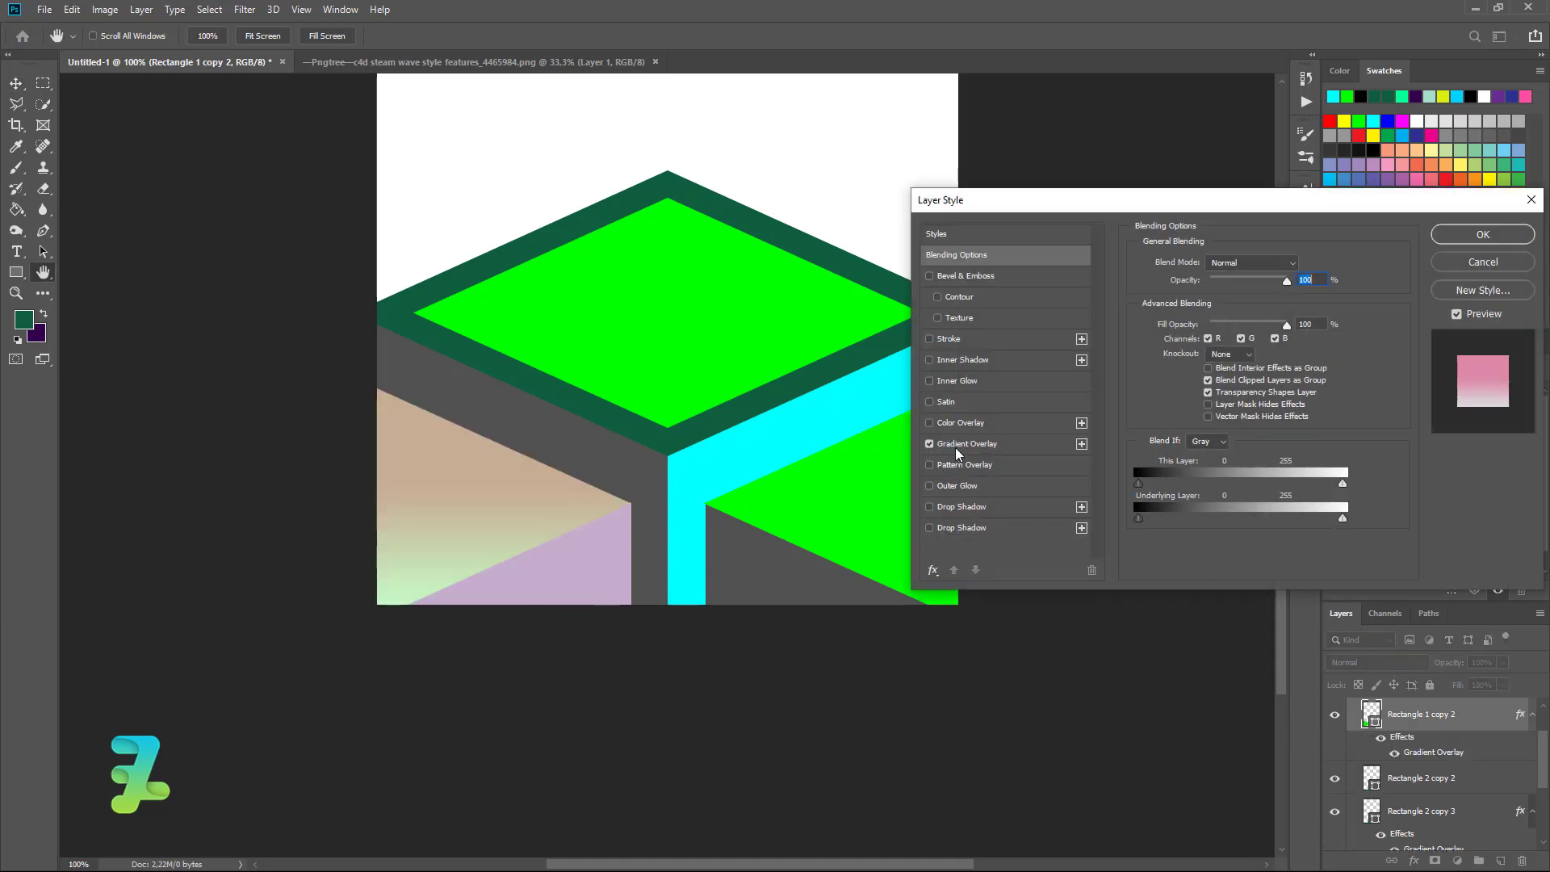
left_click(1200, 307)
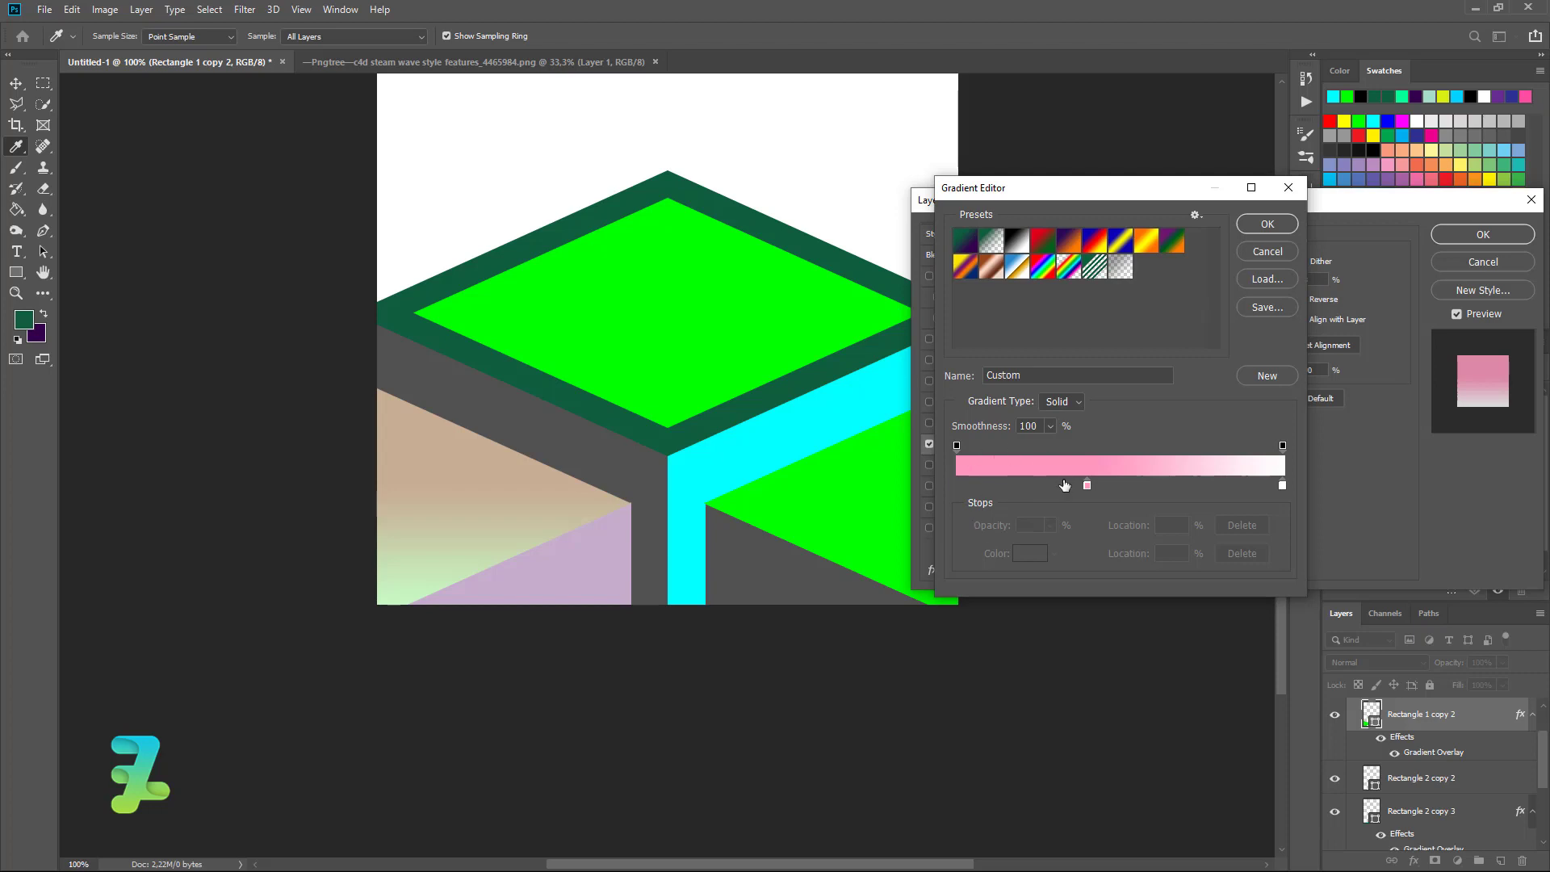
double_click(1087, 486)
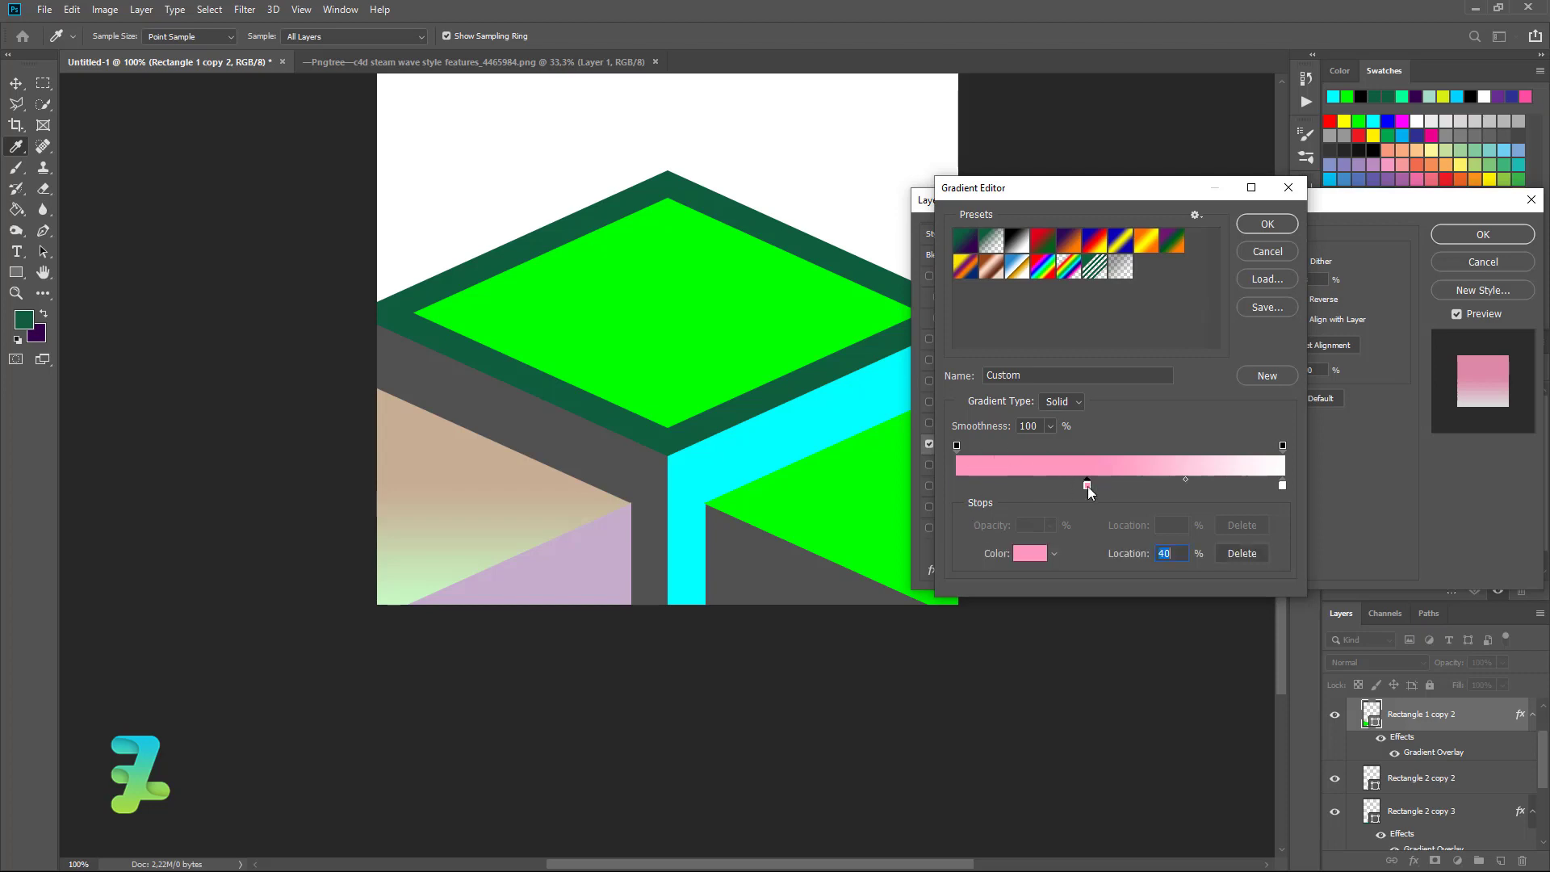
left_click(737, 449)
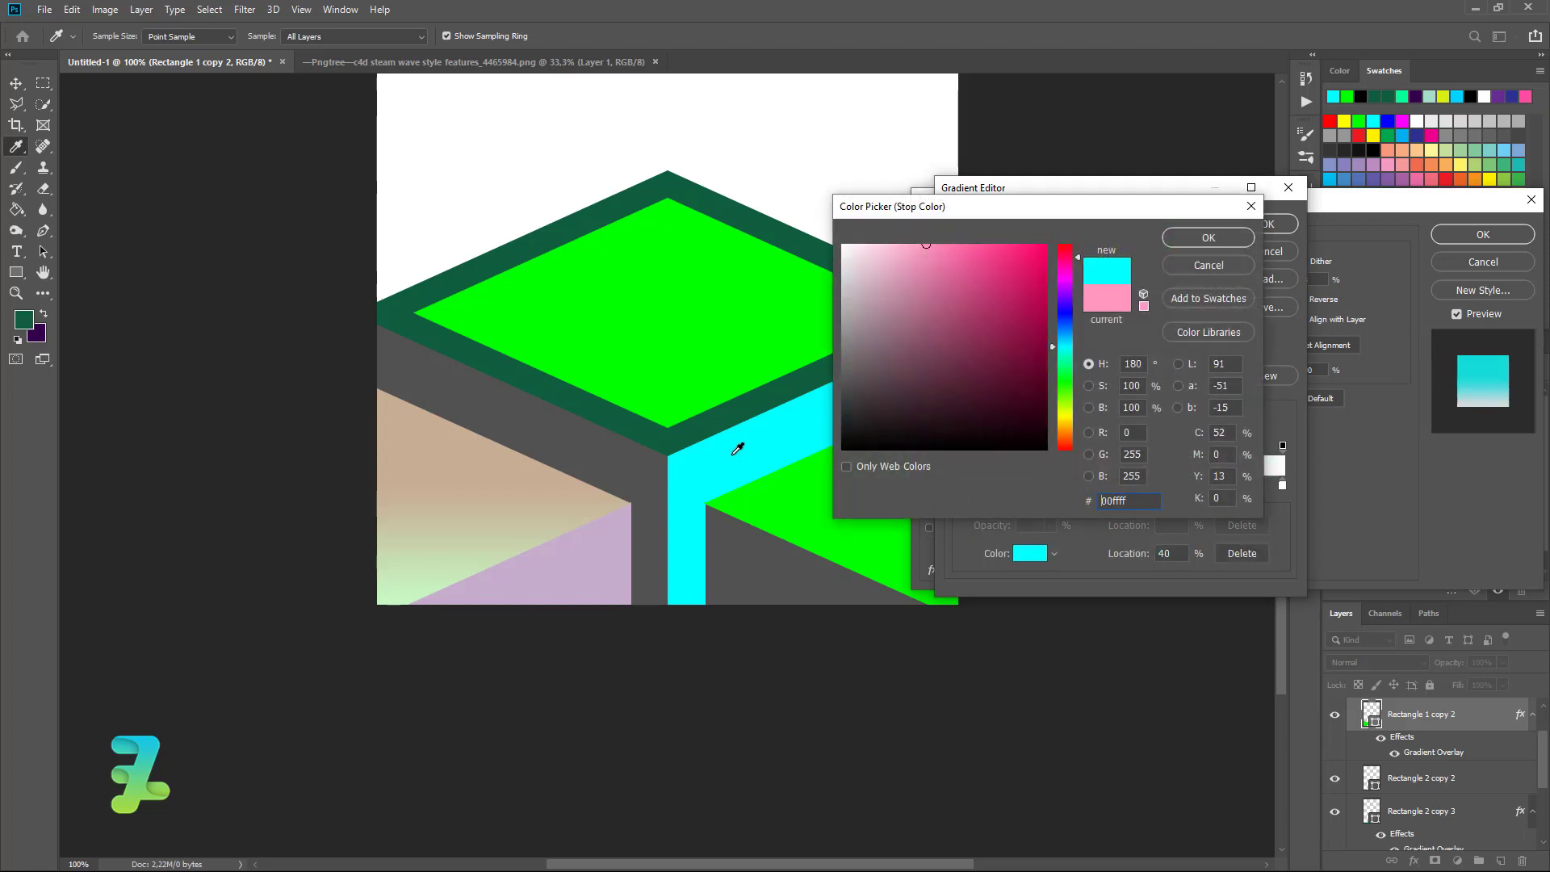
left_click(1208, 240)
Set the end stop to pink ffa0f9, move cyan to 7%, and angle the gradient -39°
double_click(1283, 484)
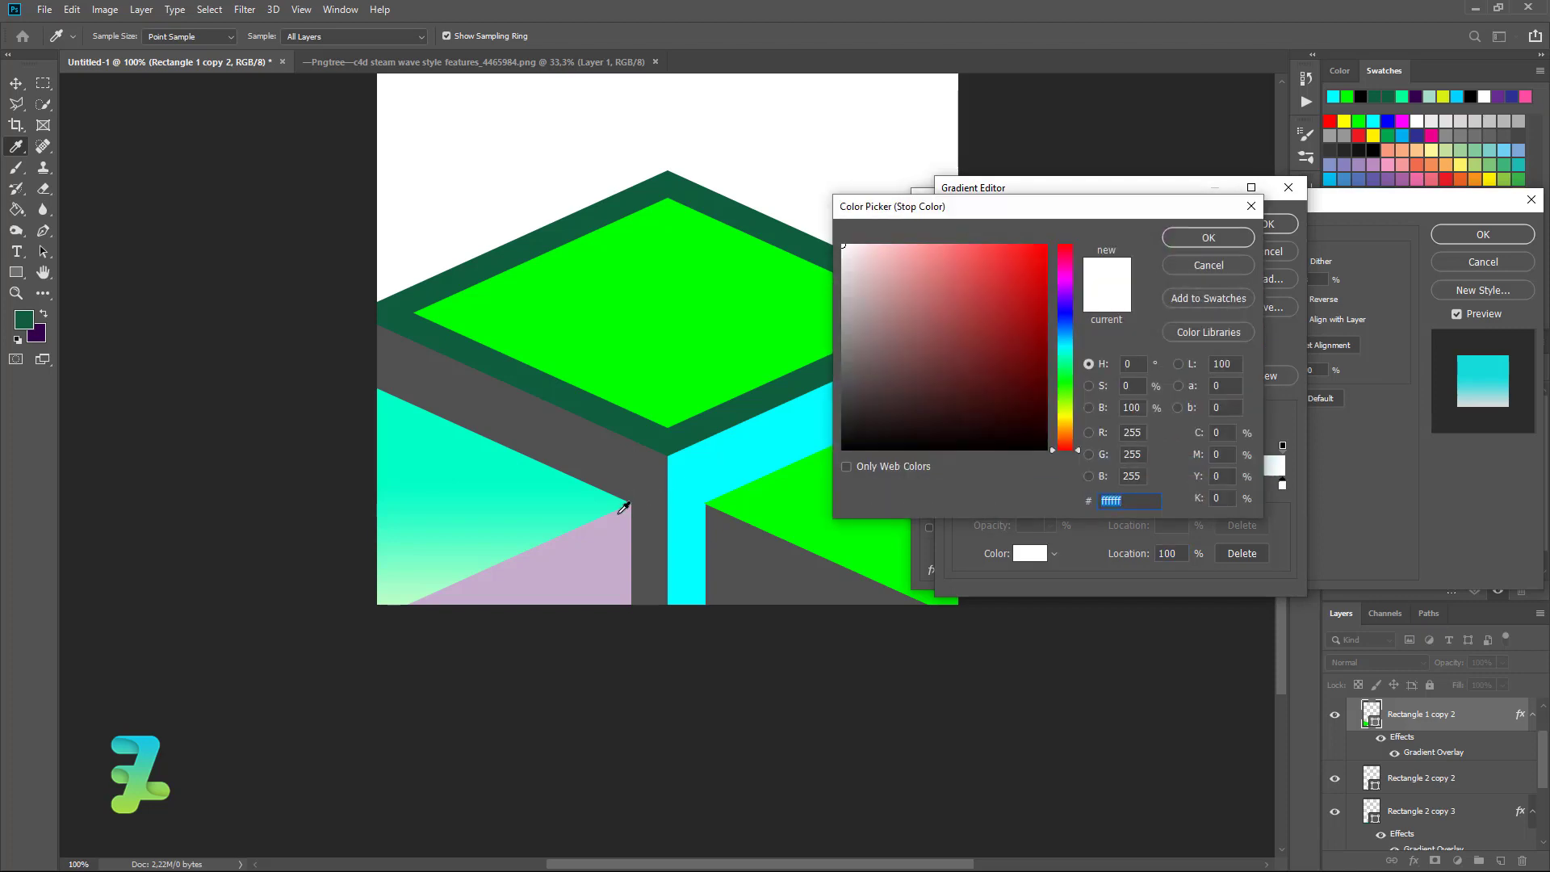
left_click(620, 511)
left_click(918, 244)
left_click(1069, 278)
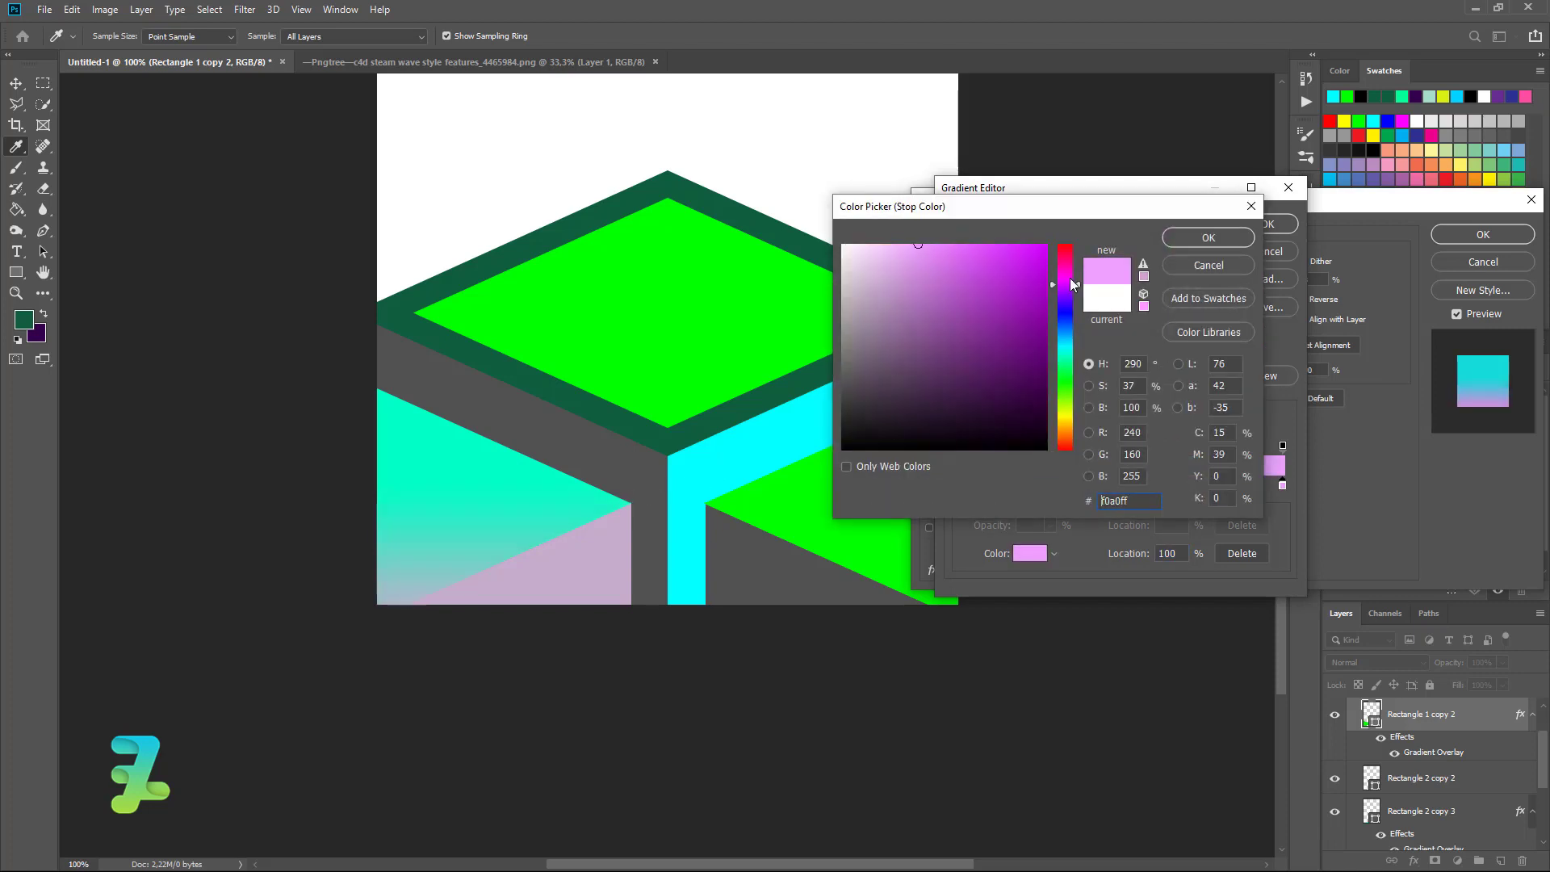
left_click(1209, 237)
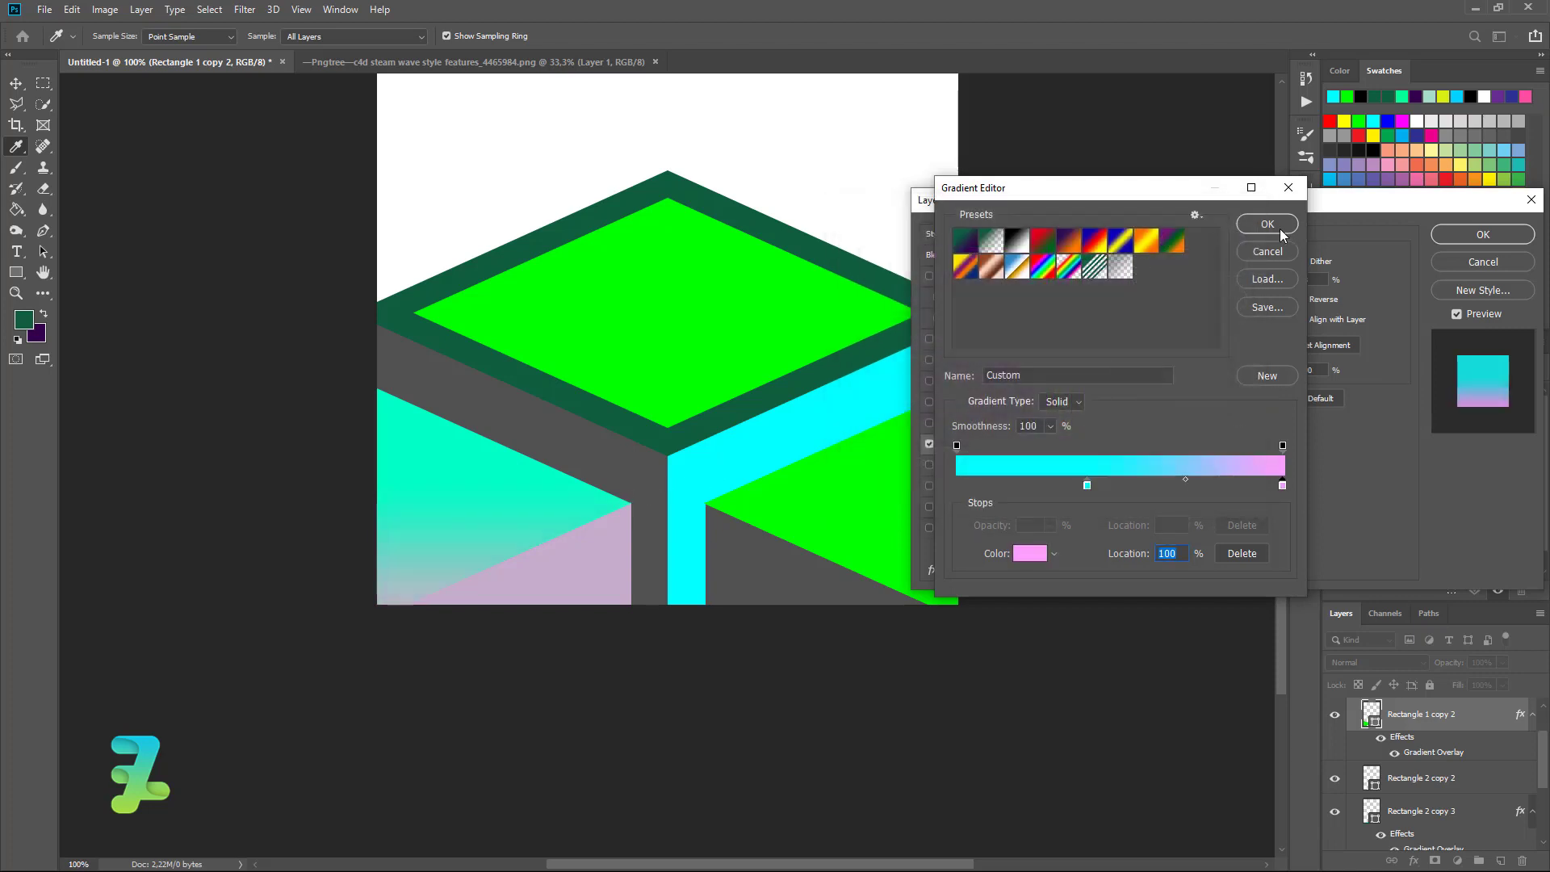
left_click(1087, 484)
left_click_drag(1087, 485, 978, 486)
left_click(1267, 224)
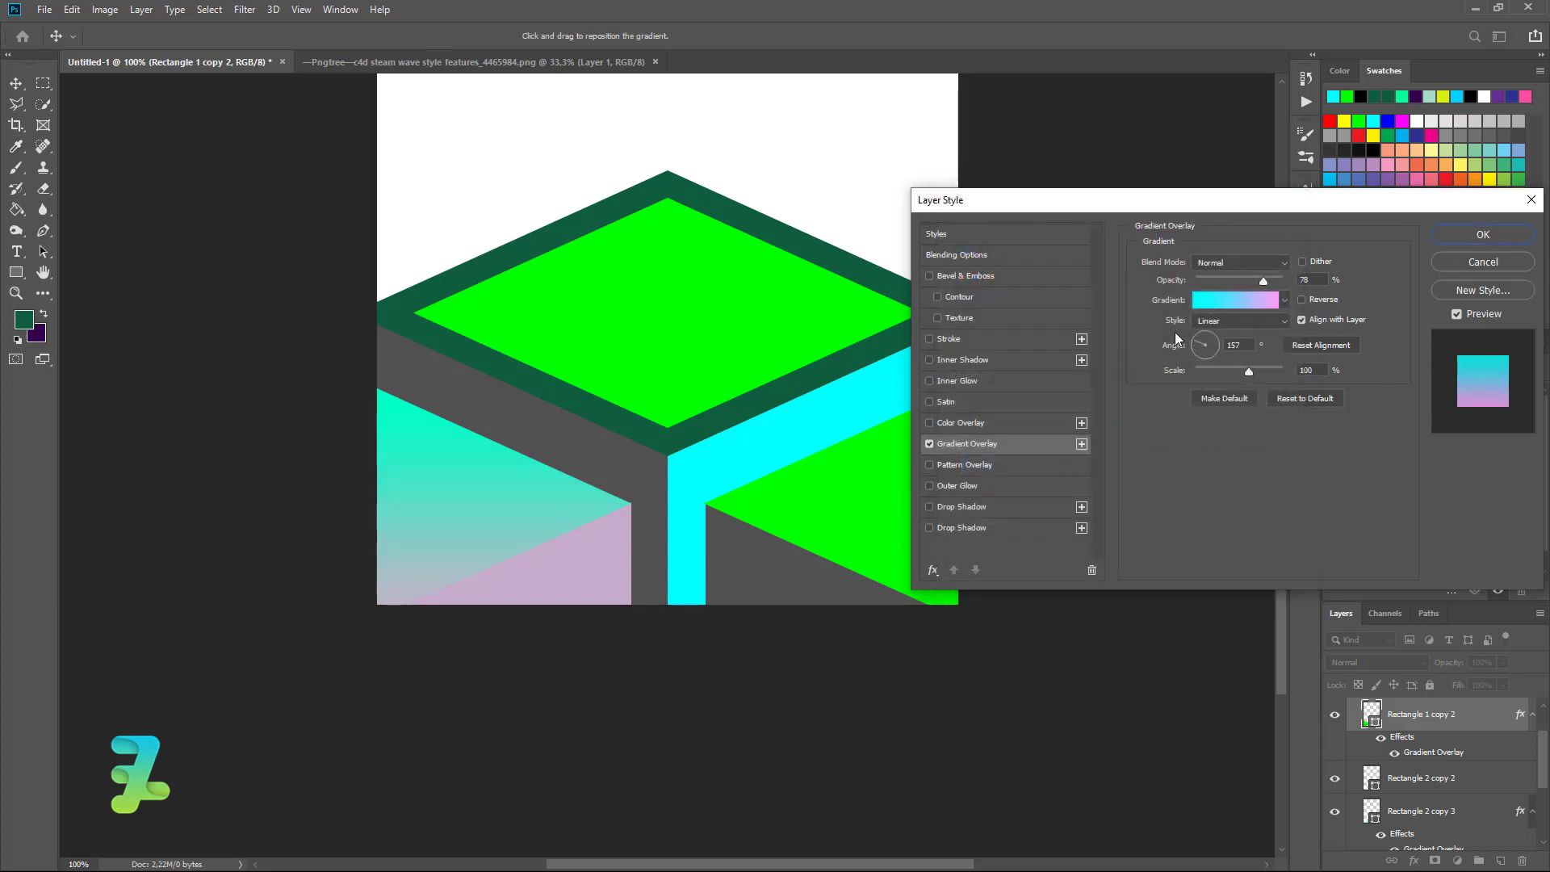
left_click(1215, 352)
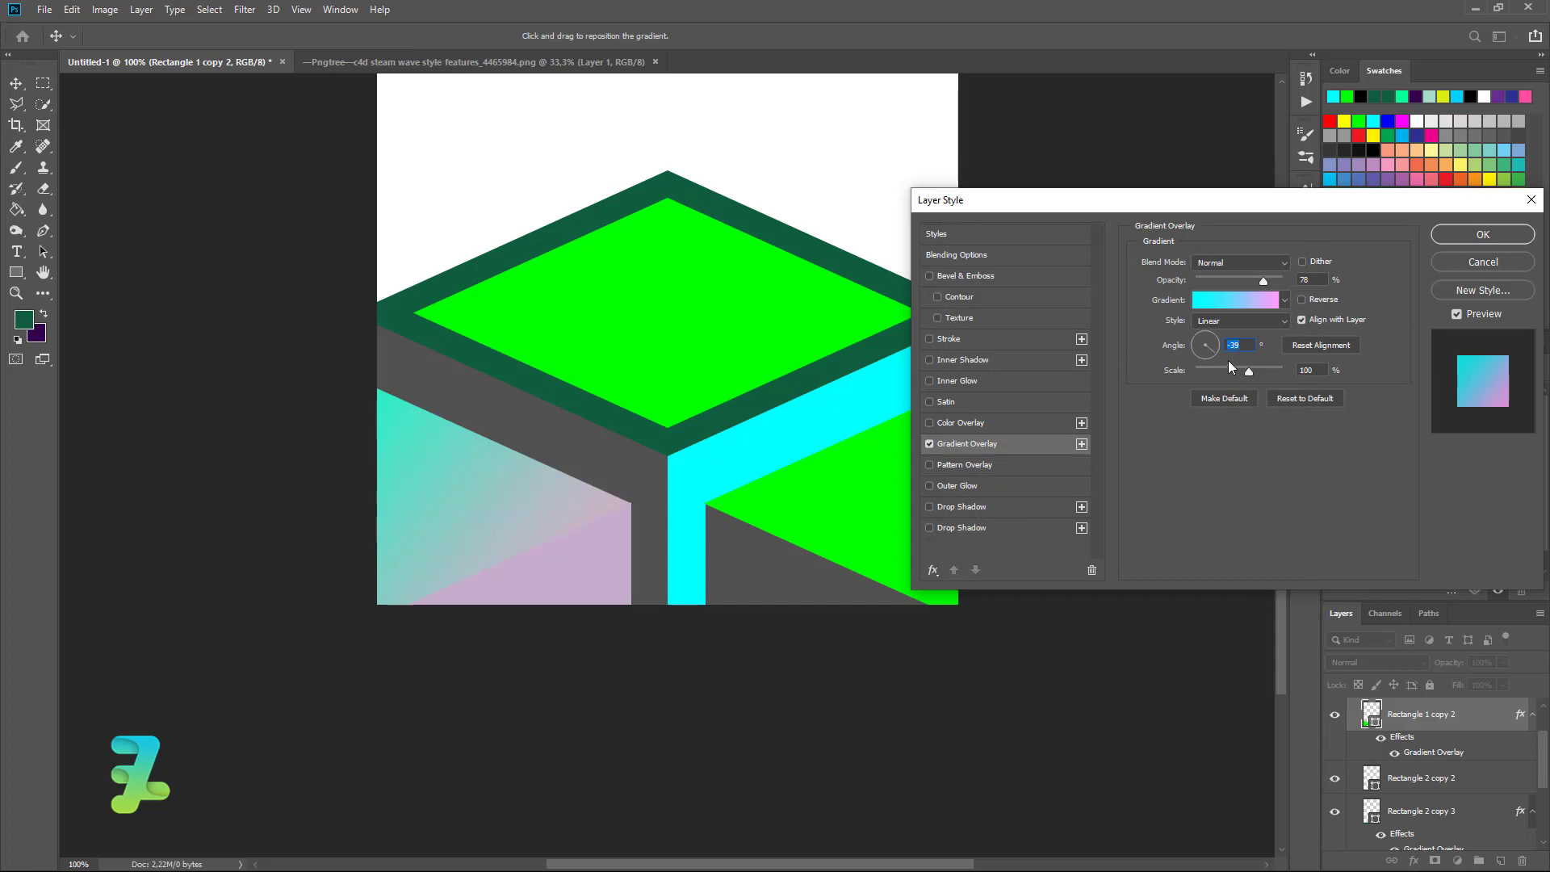
left_click_drag(536, 526, 478, 494)
left_click(1450, 237)
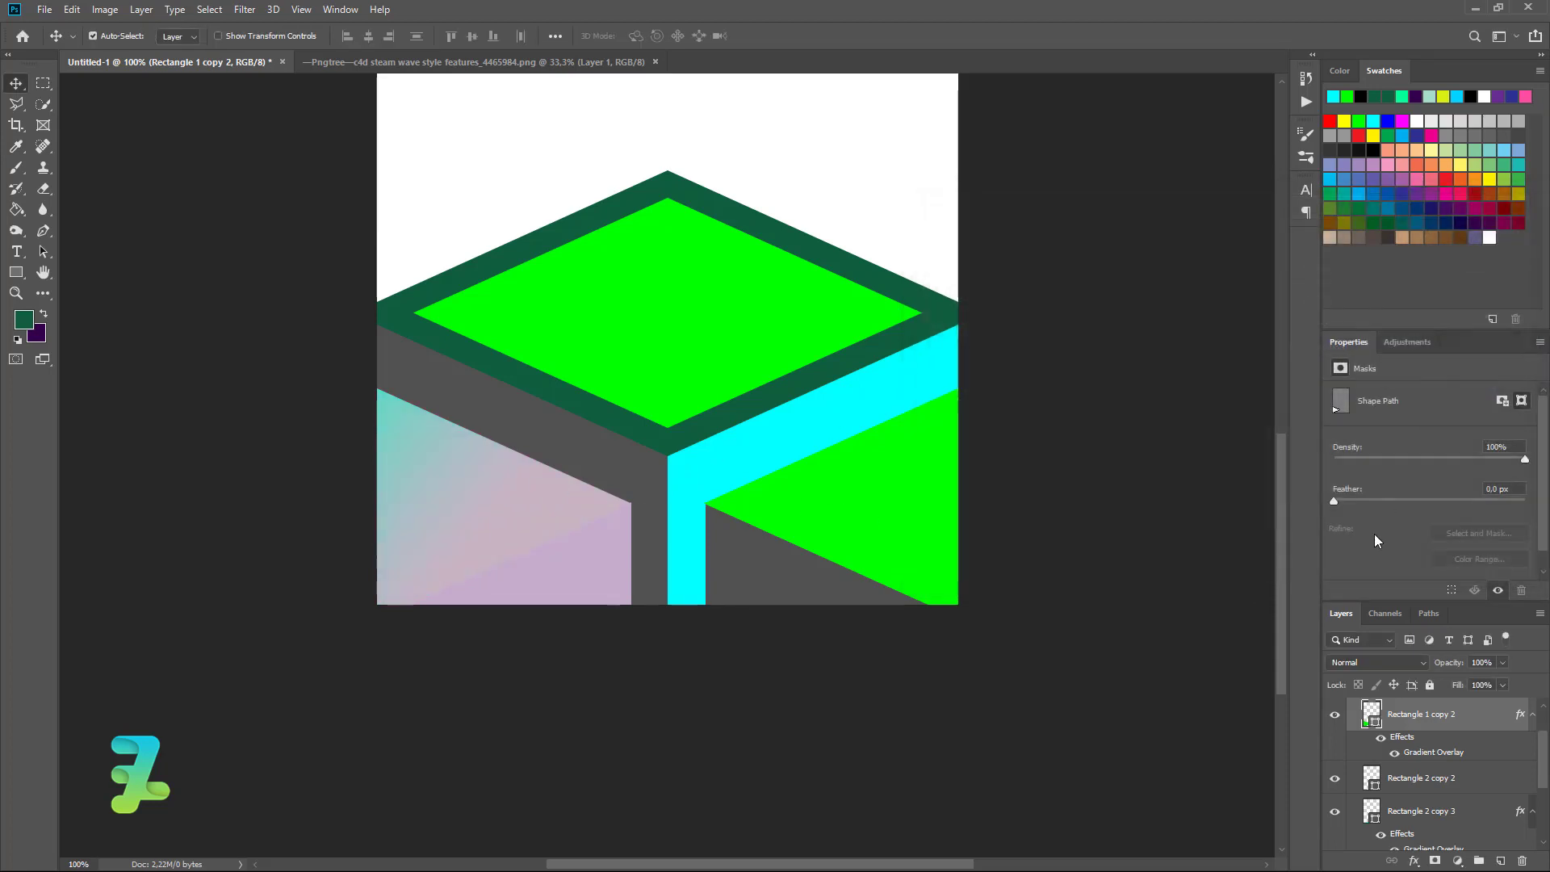
Add a layer mask to Rectangle 2 copy 3 and invert it with Ctrl+I
key("ctrl+plus")
key("ctrl+plus")
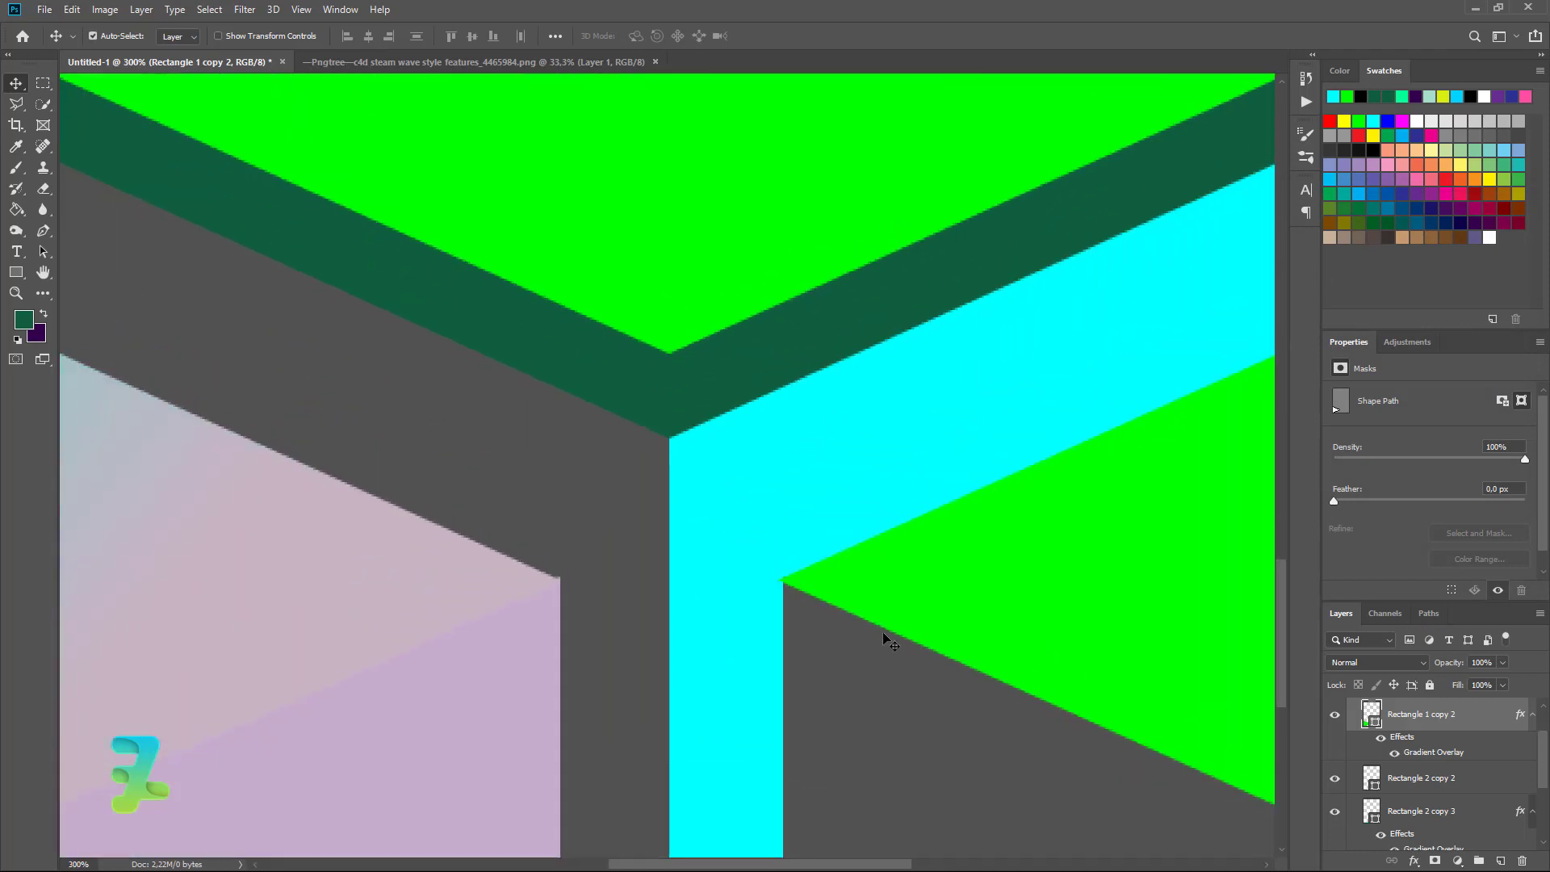
left_click(443, 702)
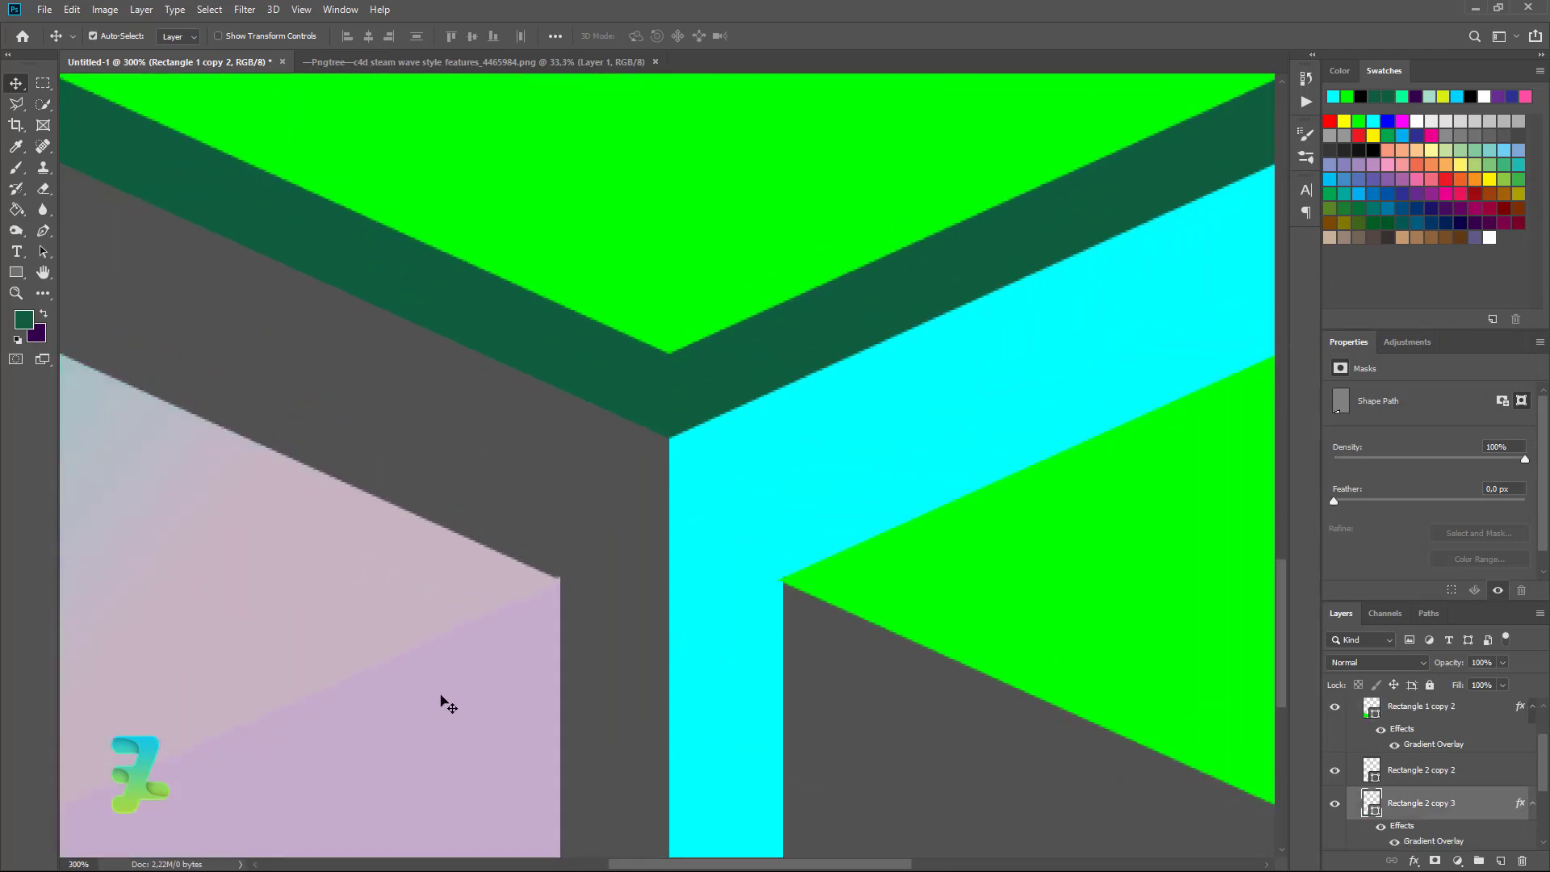
left_click(16, 103)
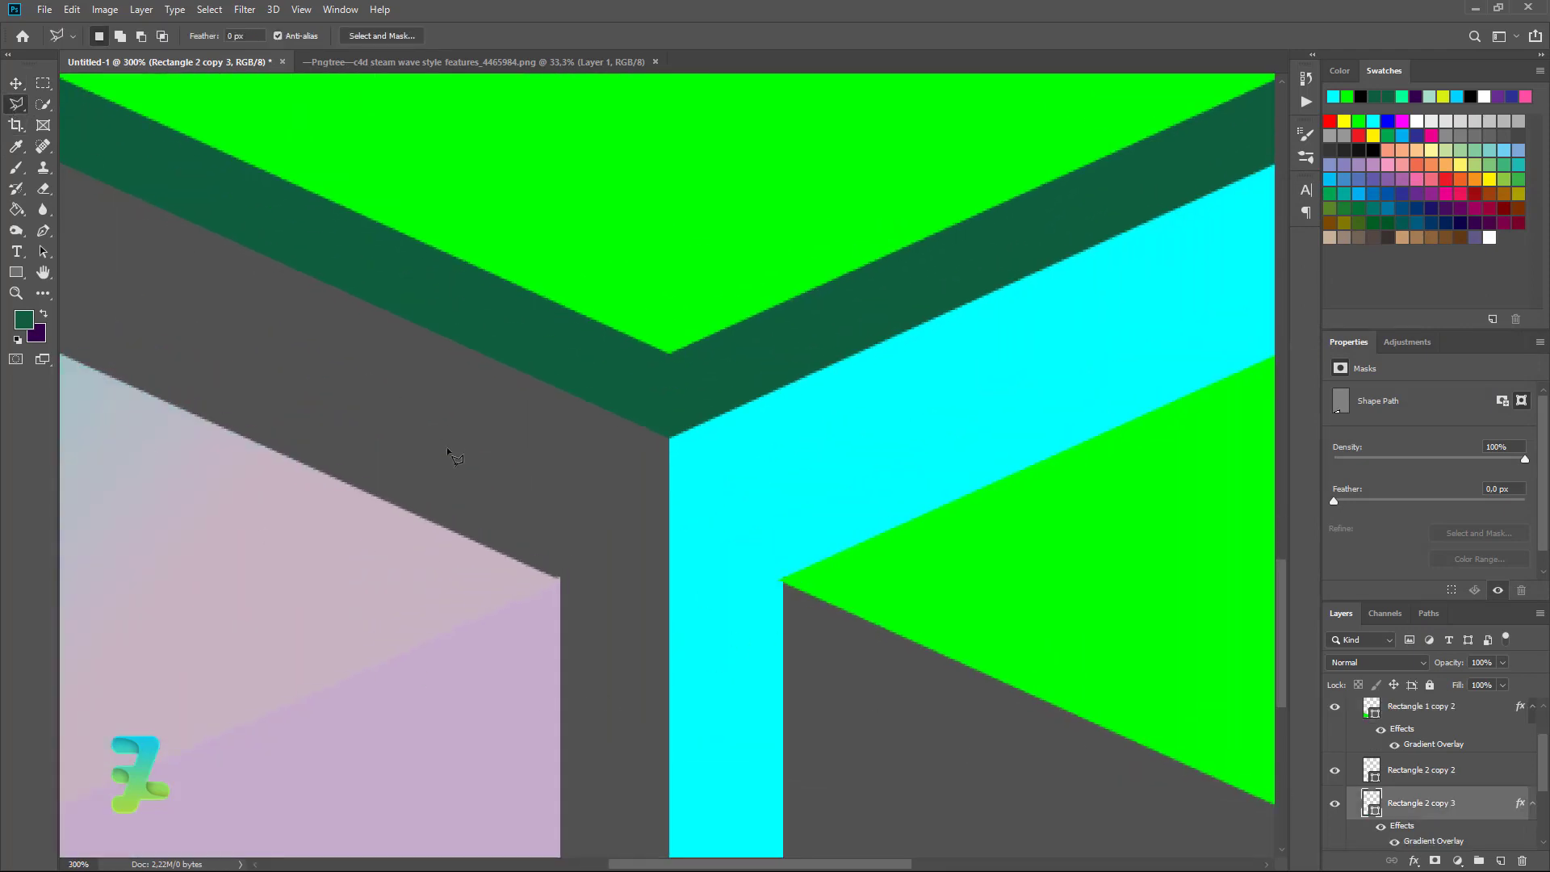
left_click(558, 580)
left_click(746, 331)
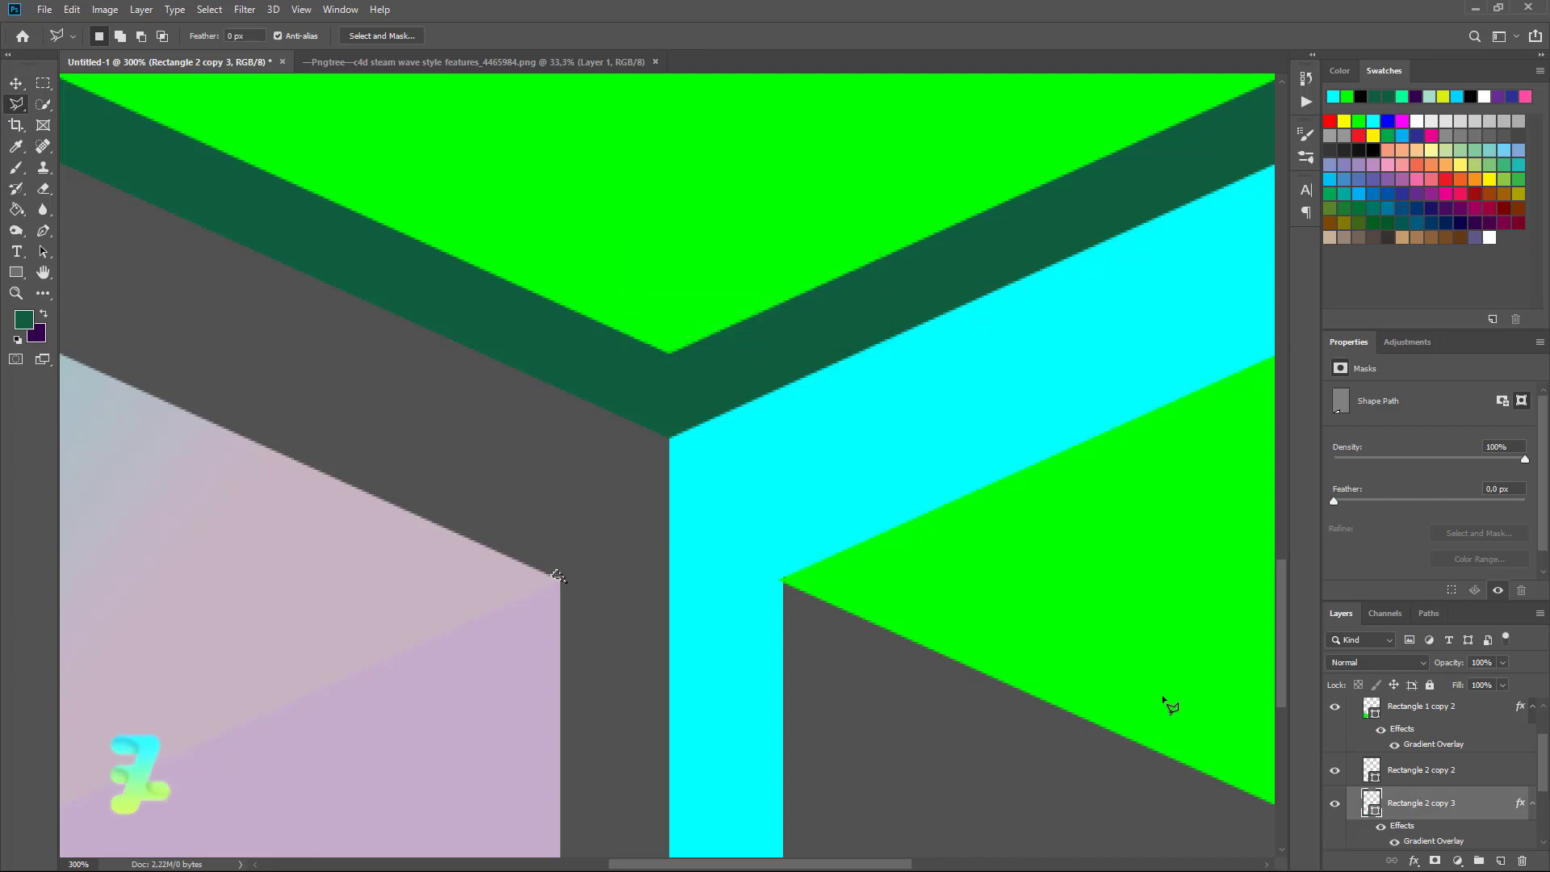
left_click(1437, 860)
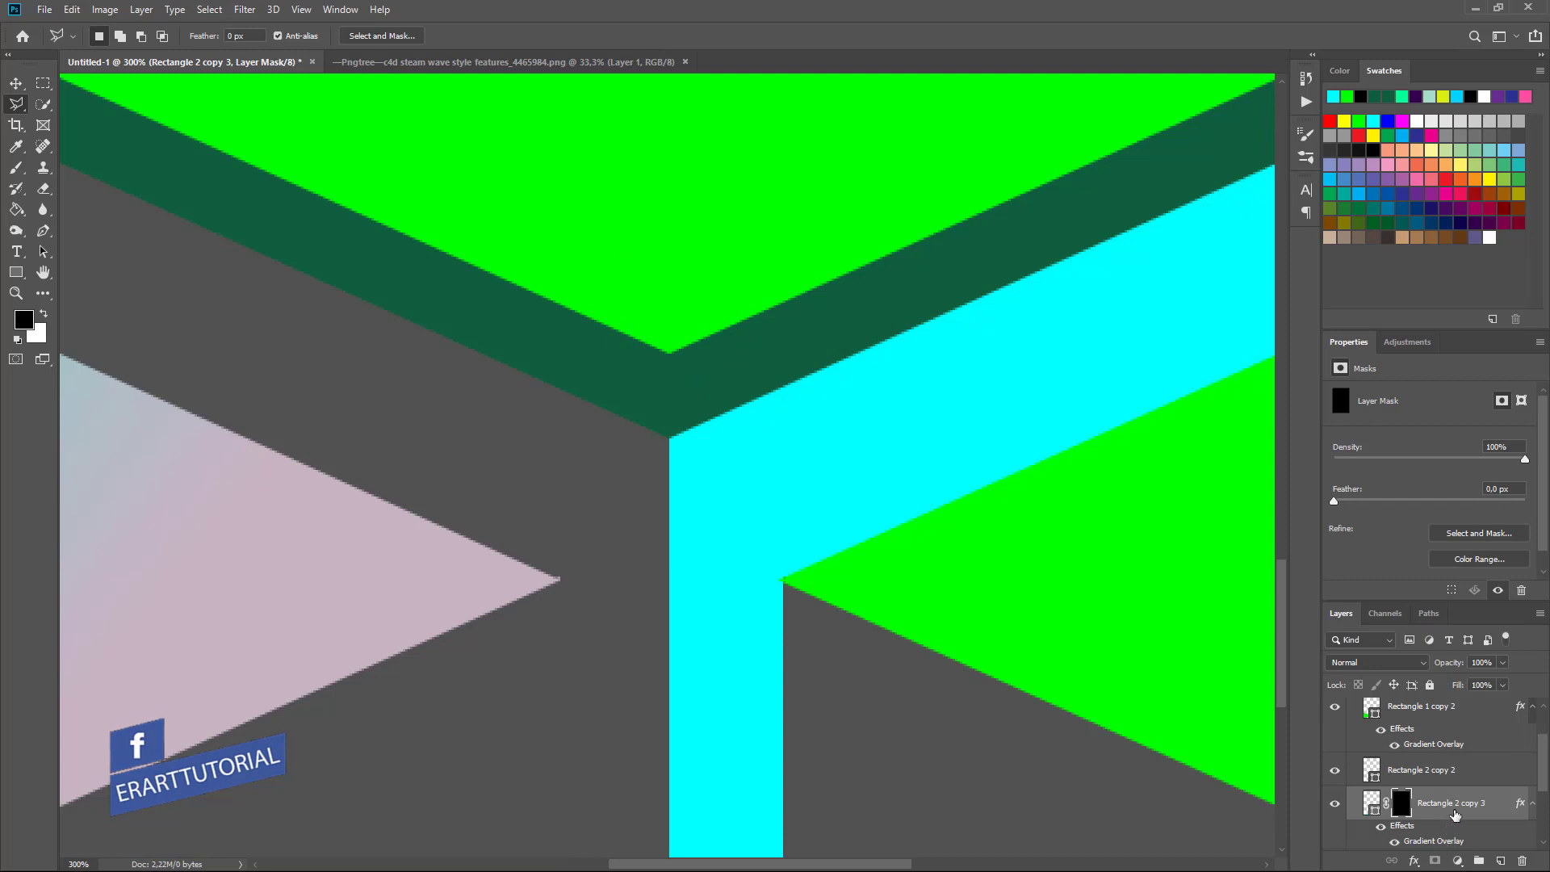
key("ctrl+i")
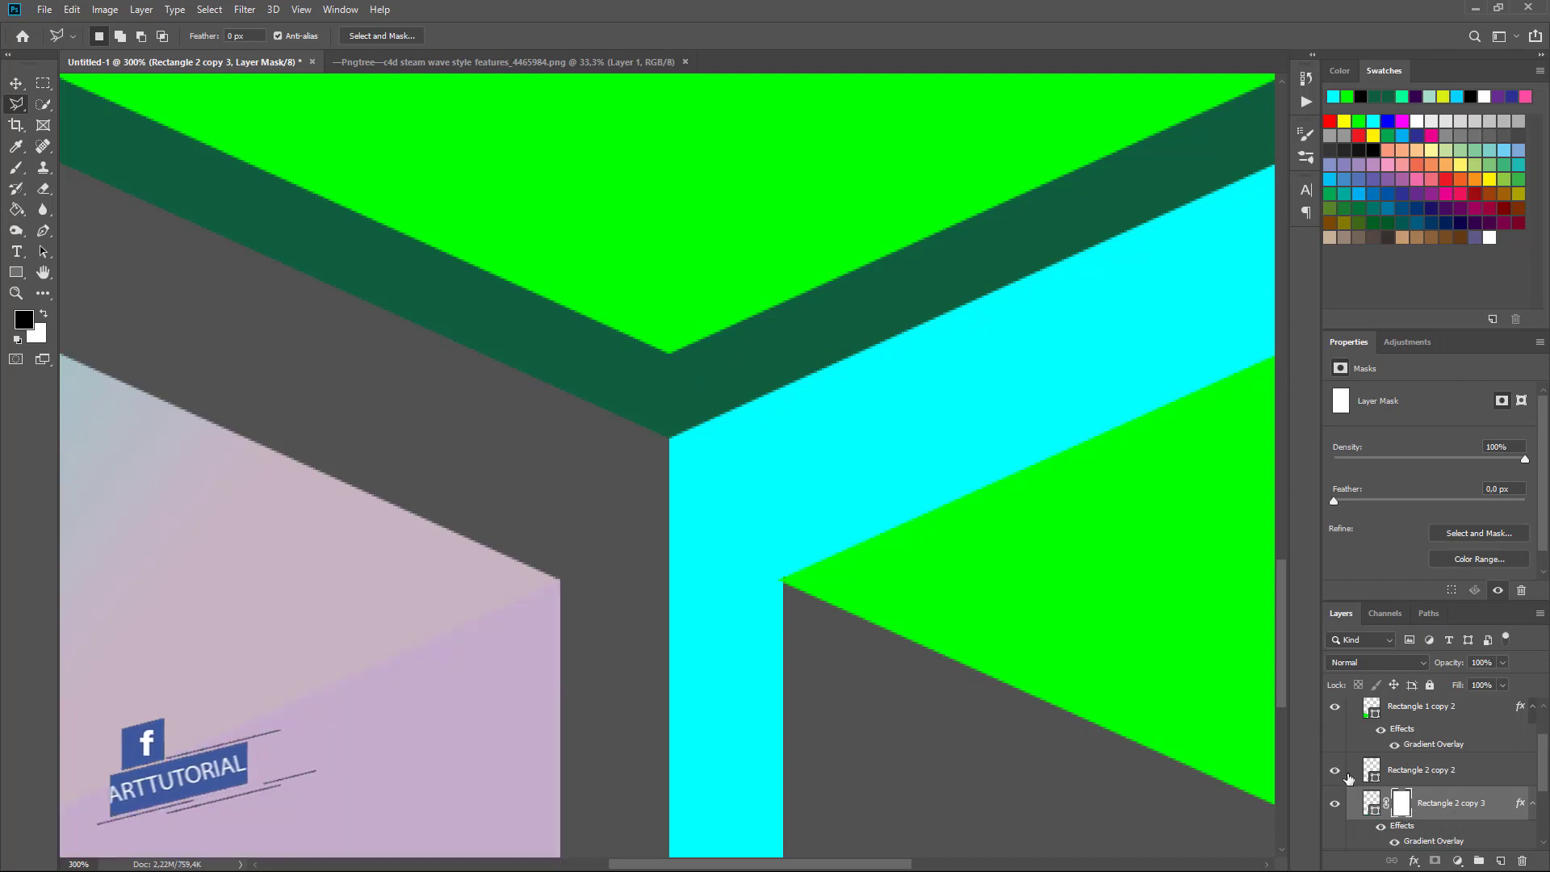
key("ctrl+1")
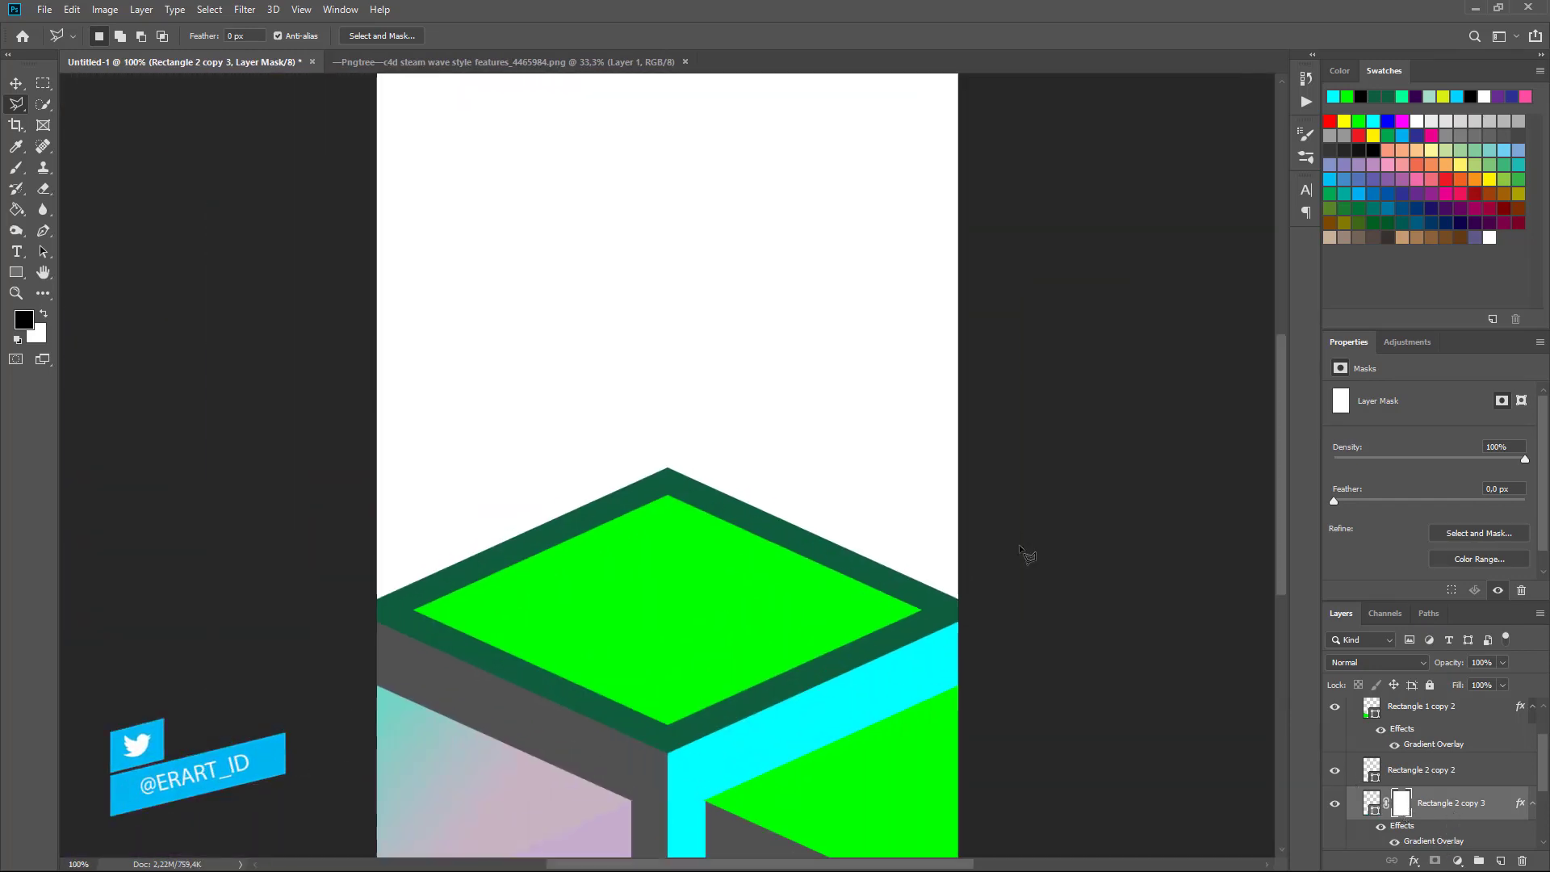
scroll(1019, 544, "down", 3)
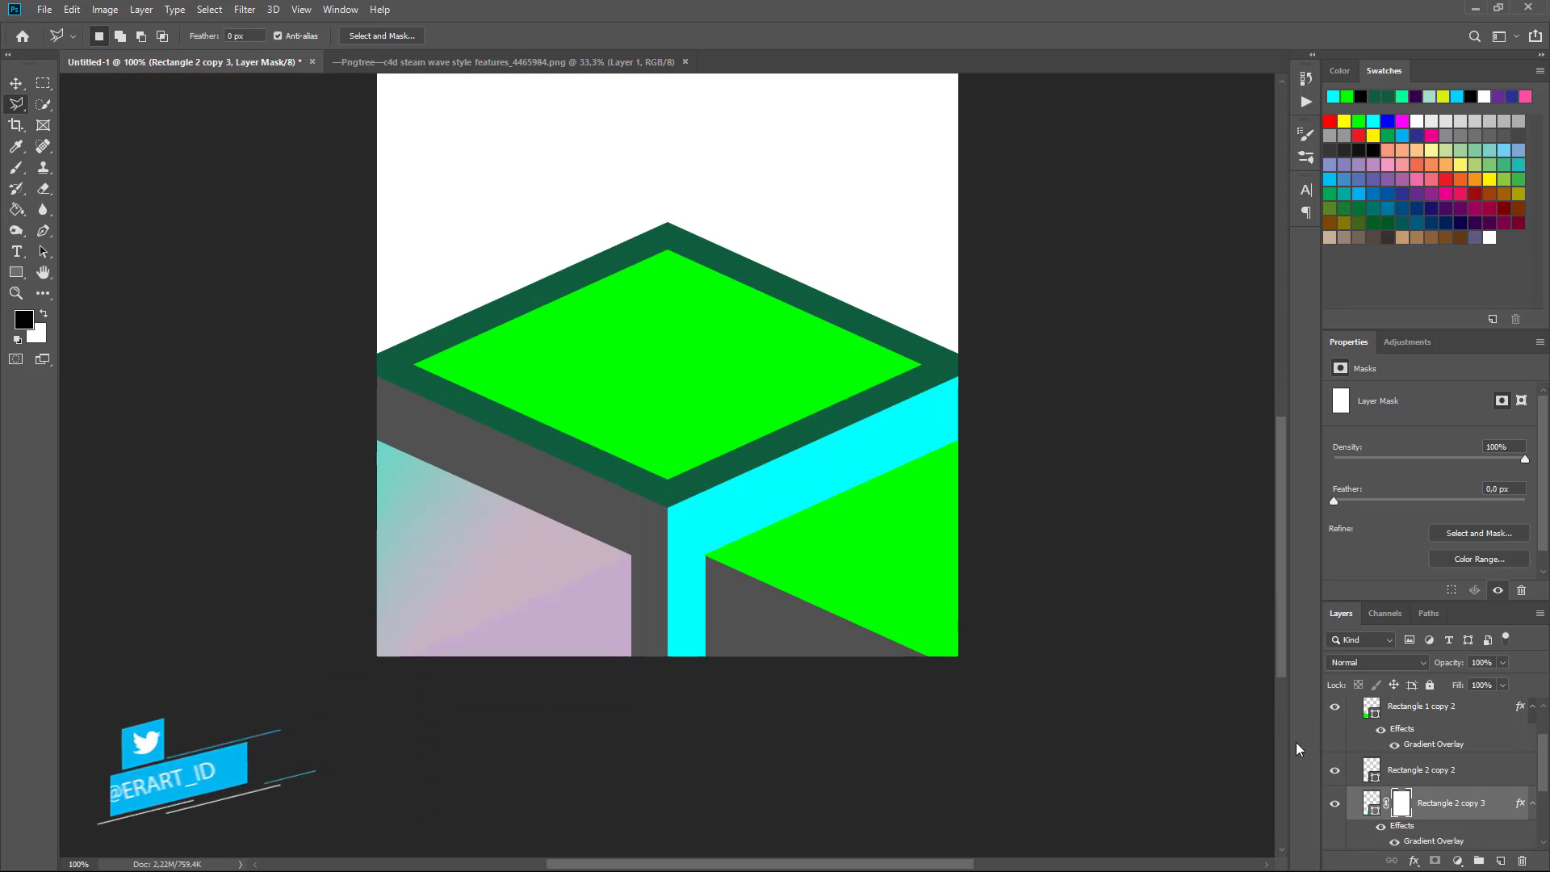
Add a Gradient Overlay to the Rectangle 2 copy 2 panel
key("v")
left_click(799, 627)
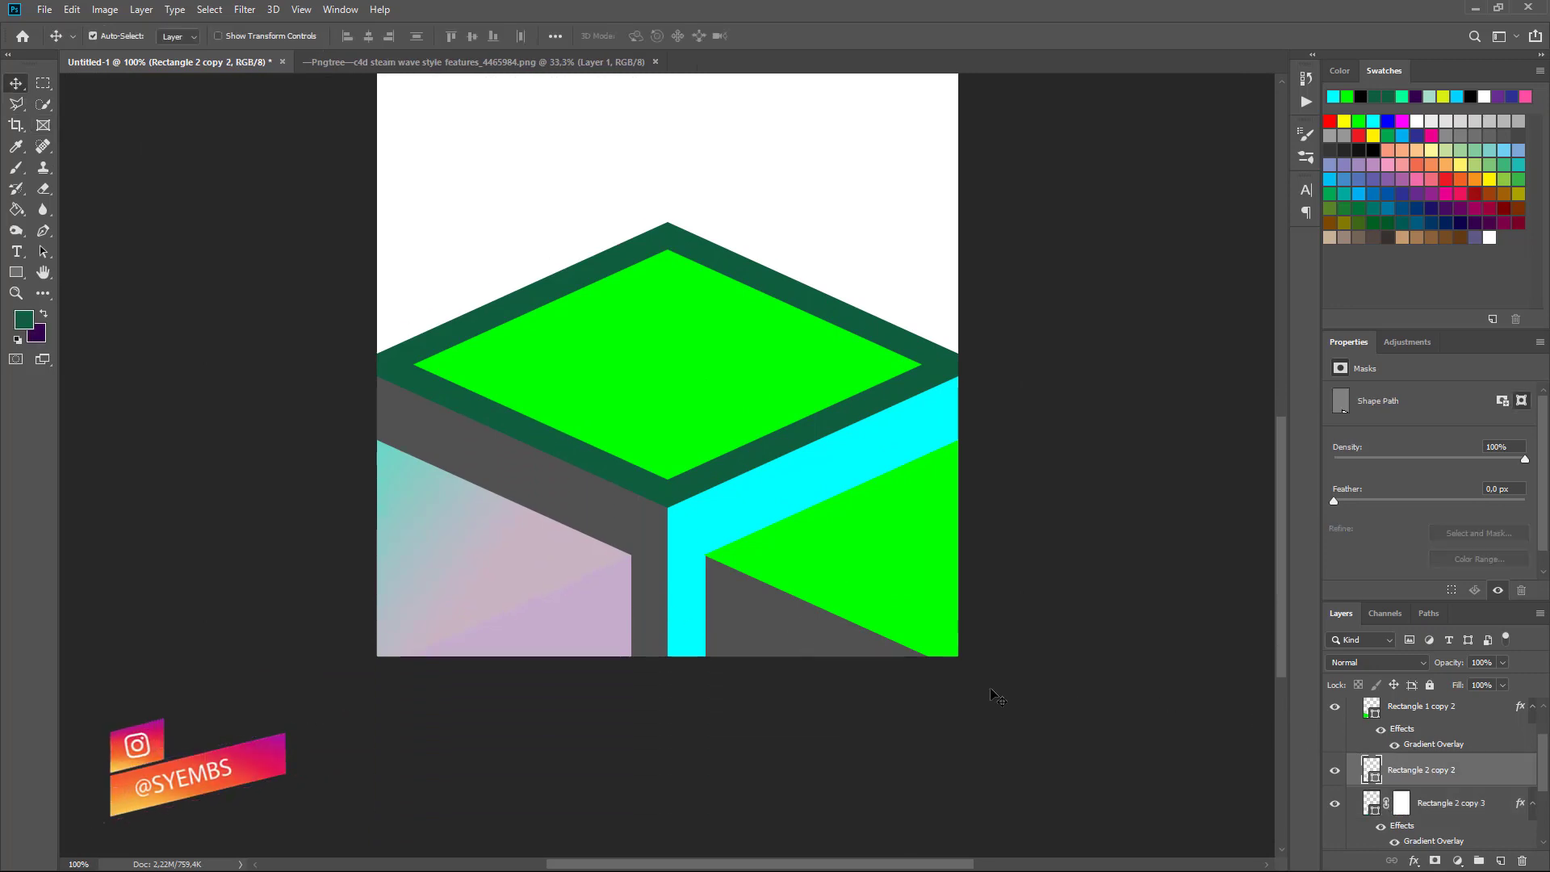
double_click(1445, 775)
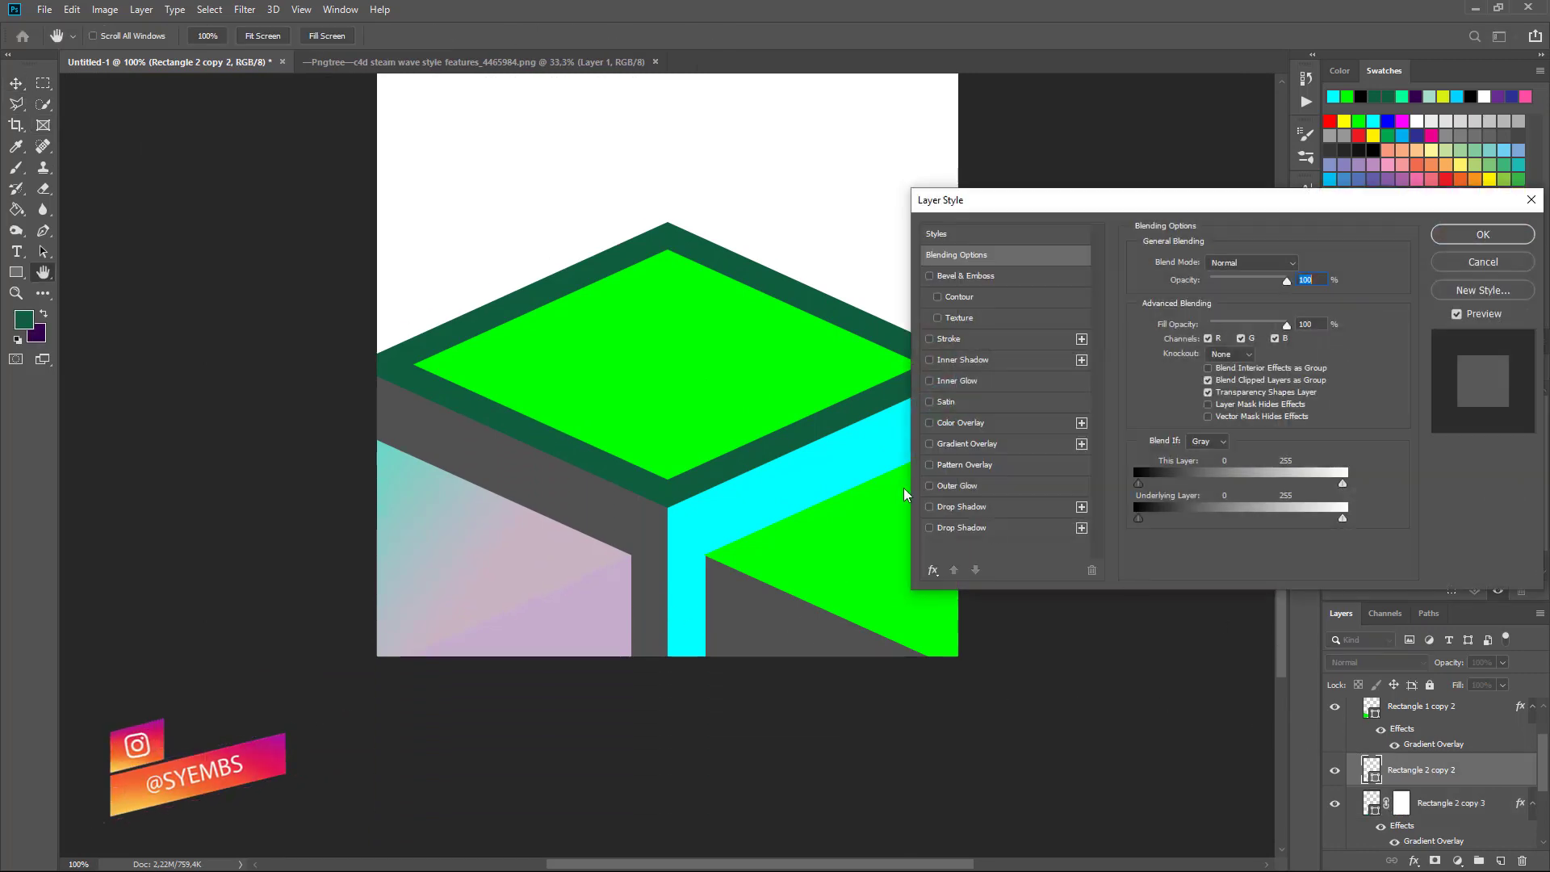
left_click(929, 444)
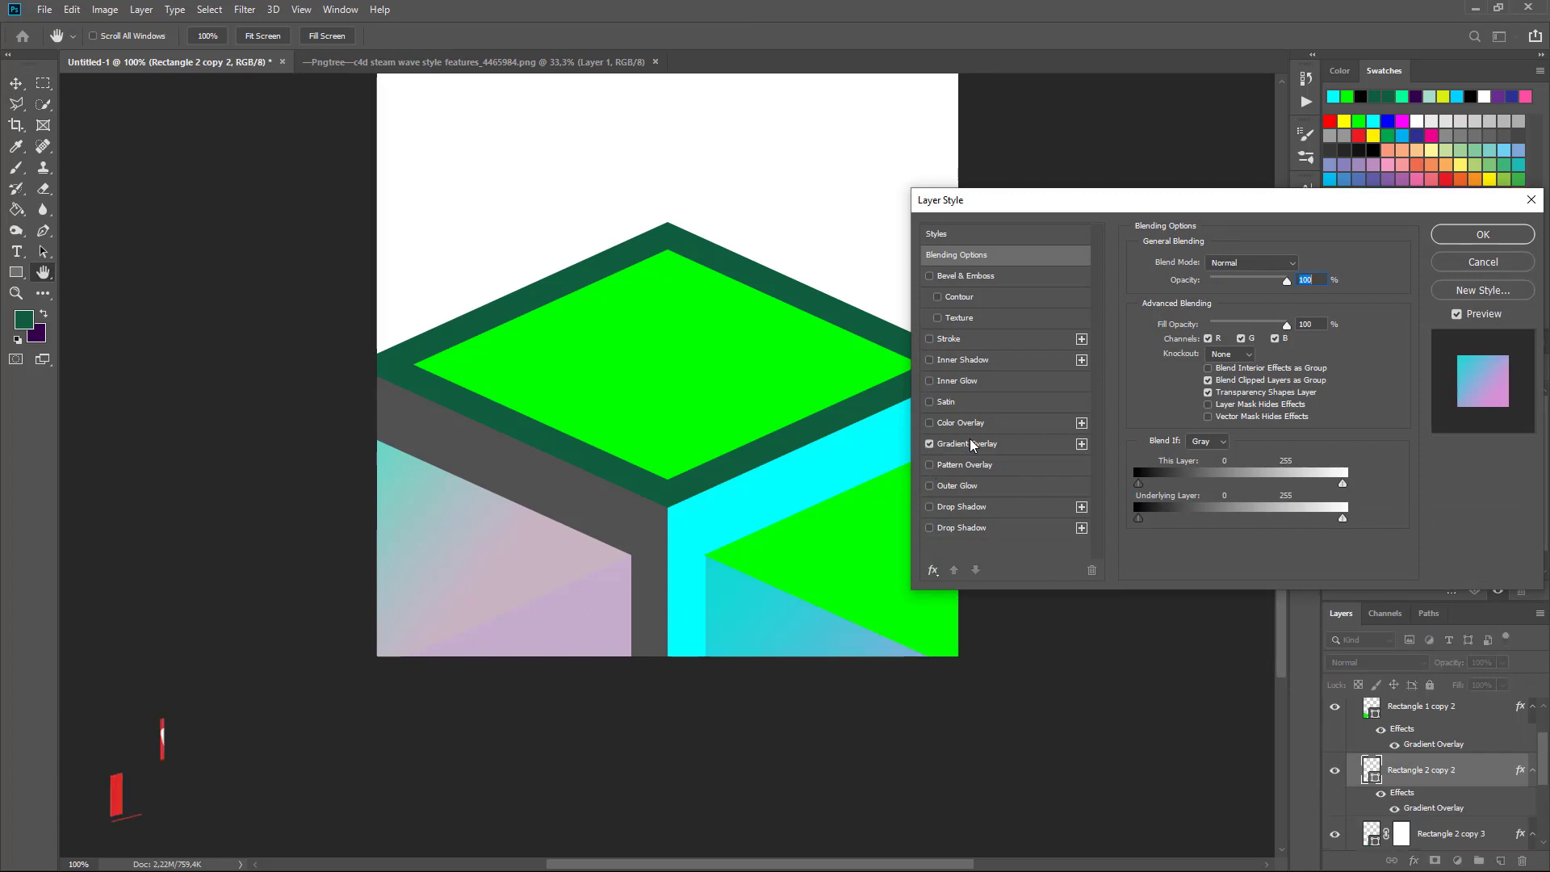
left_click(972, 444)
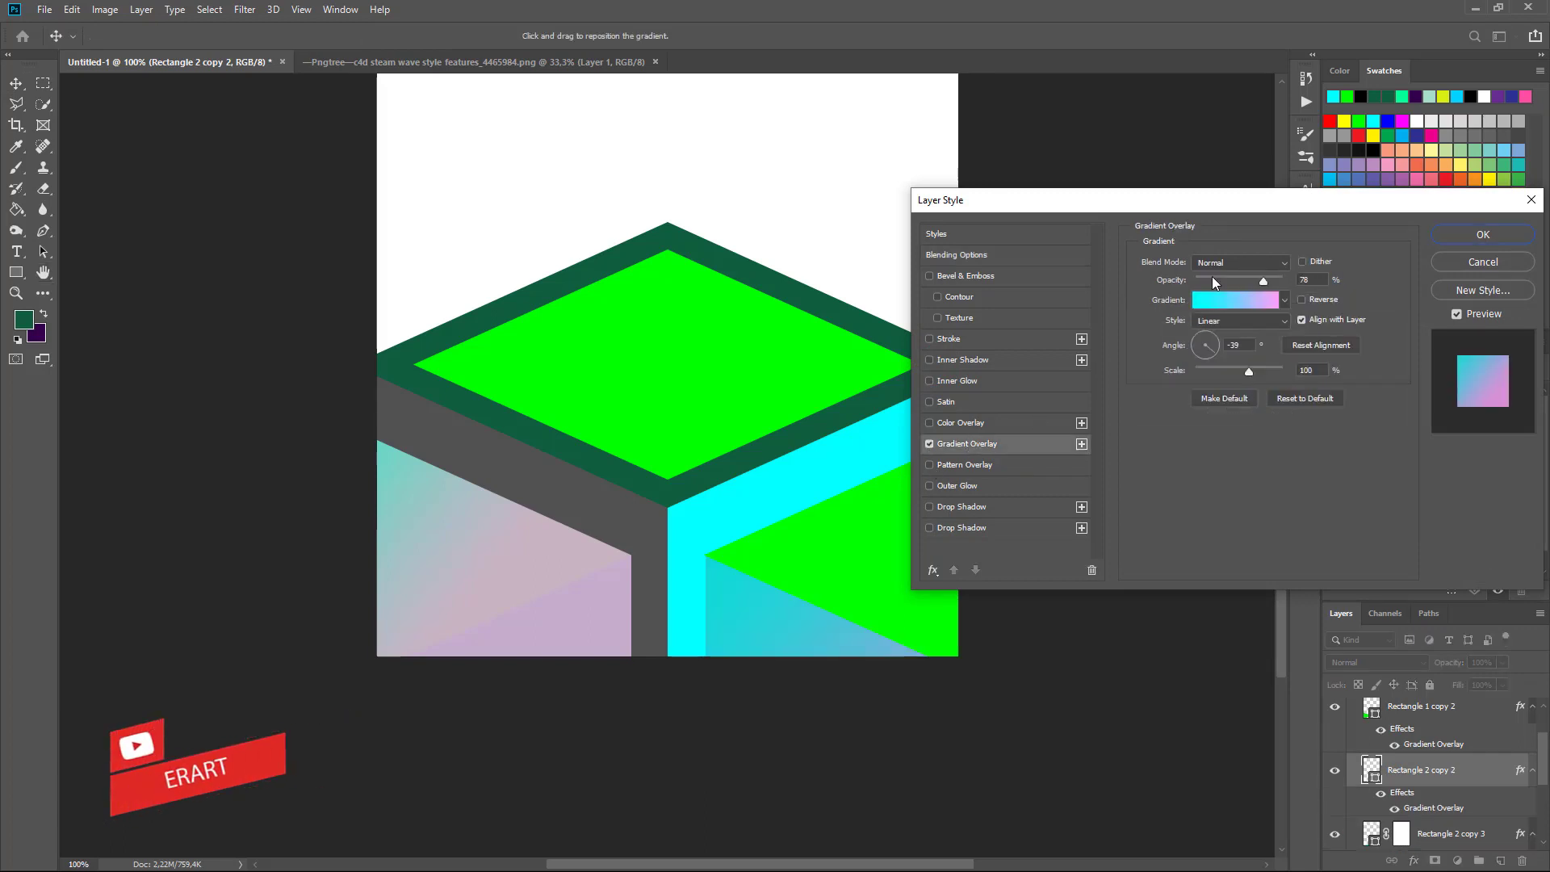
left_click(1483, 234)
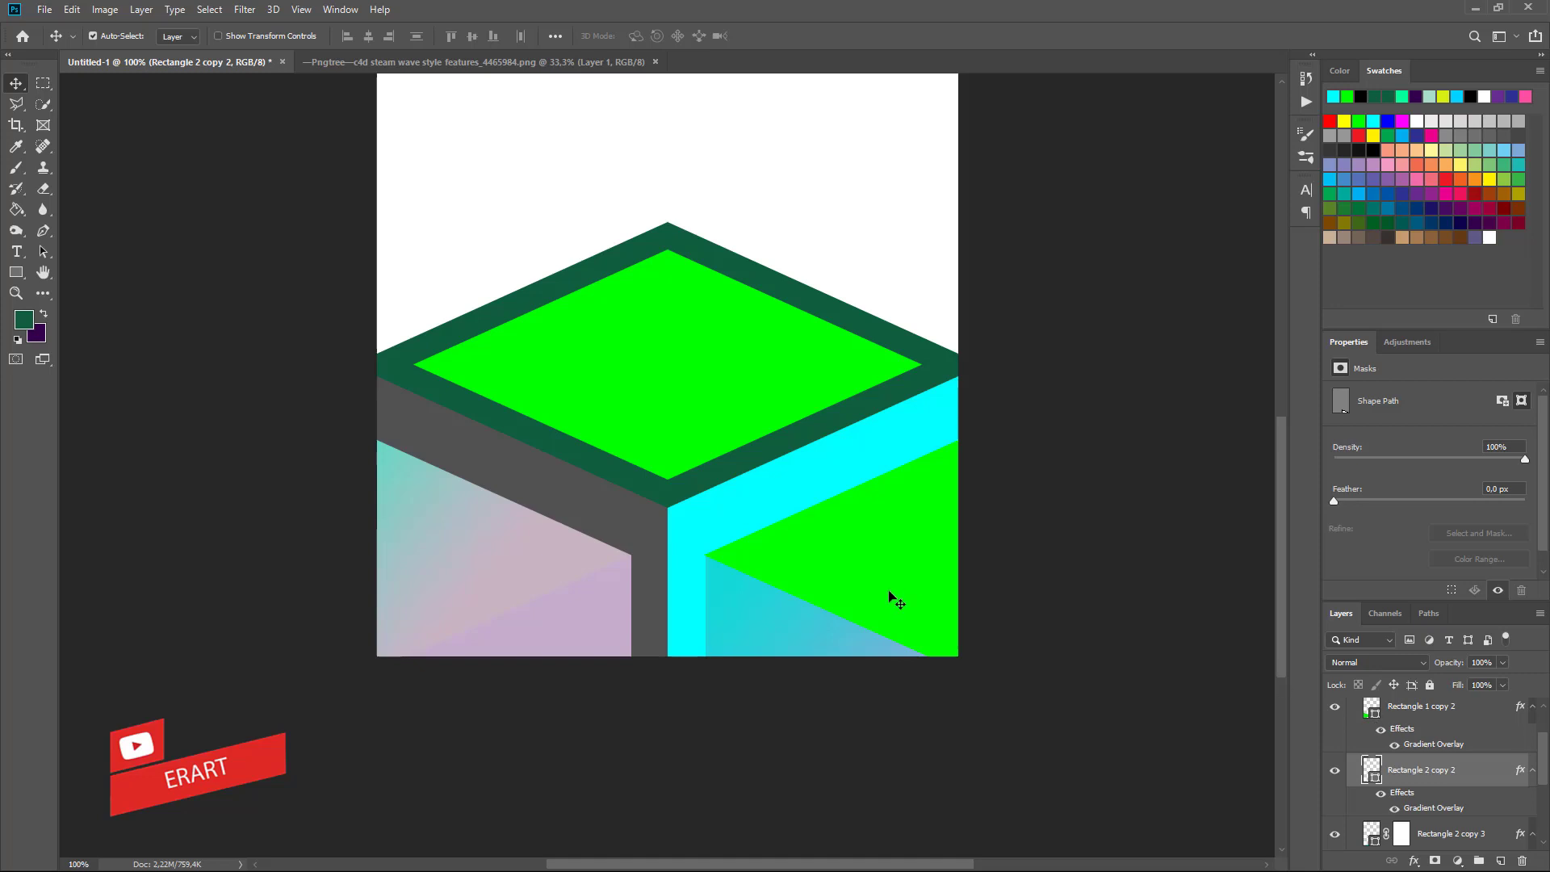
Duplicate the gradient panel and enable a Gradient Overlay on the copy
key("ctrl+j")
double_click(1504, 718)
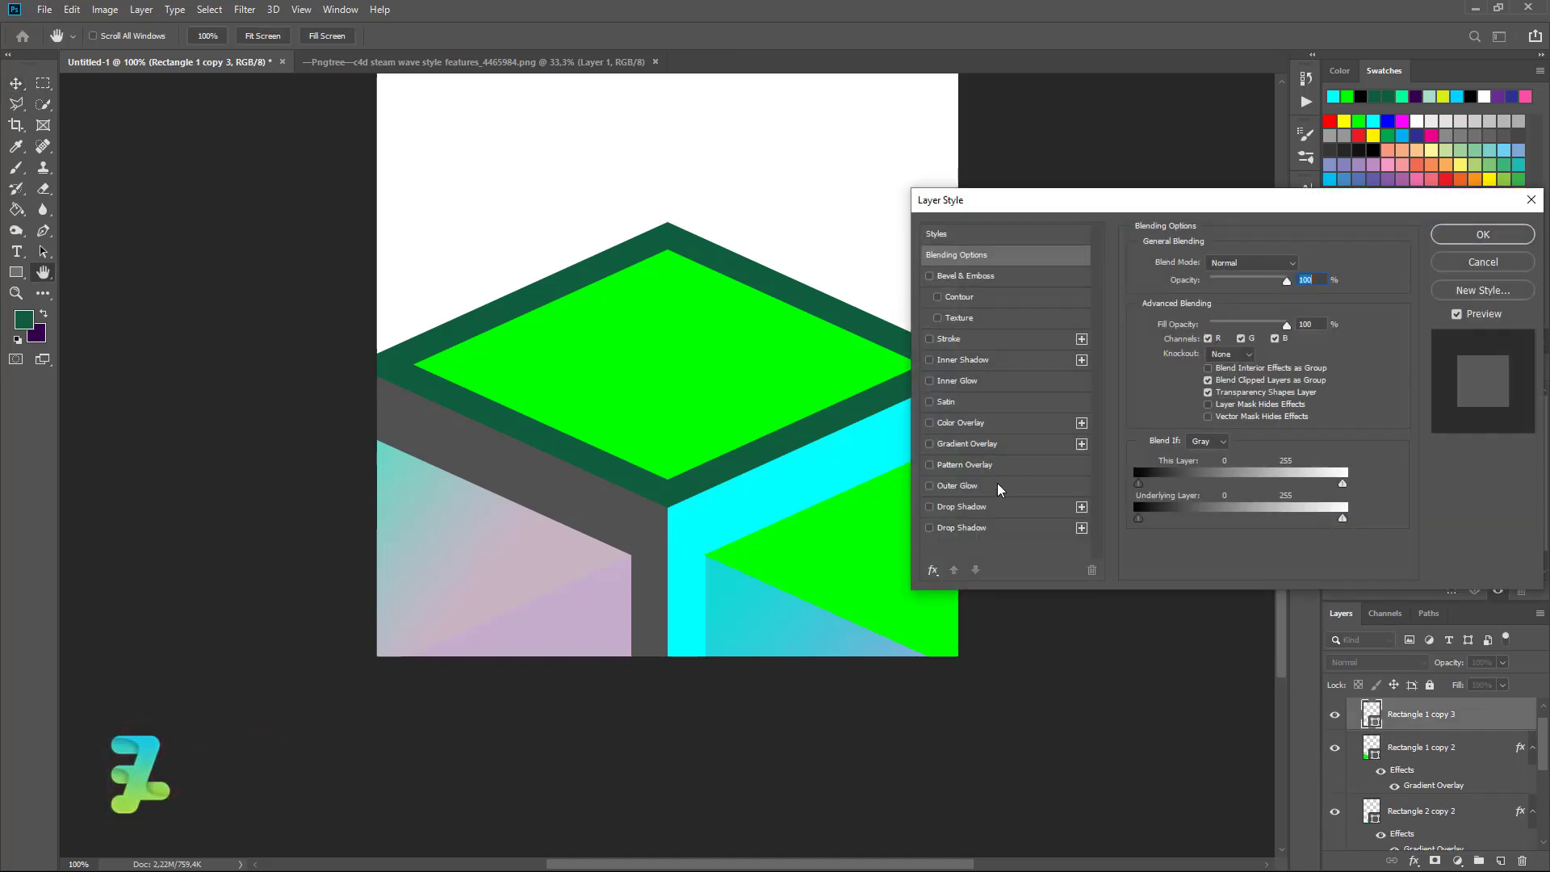
left_click(929, 444)
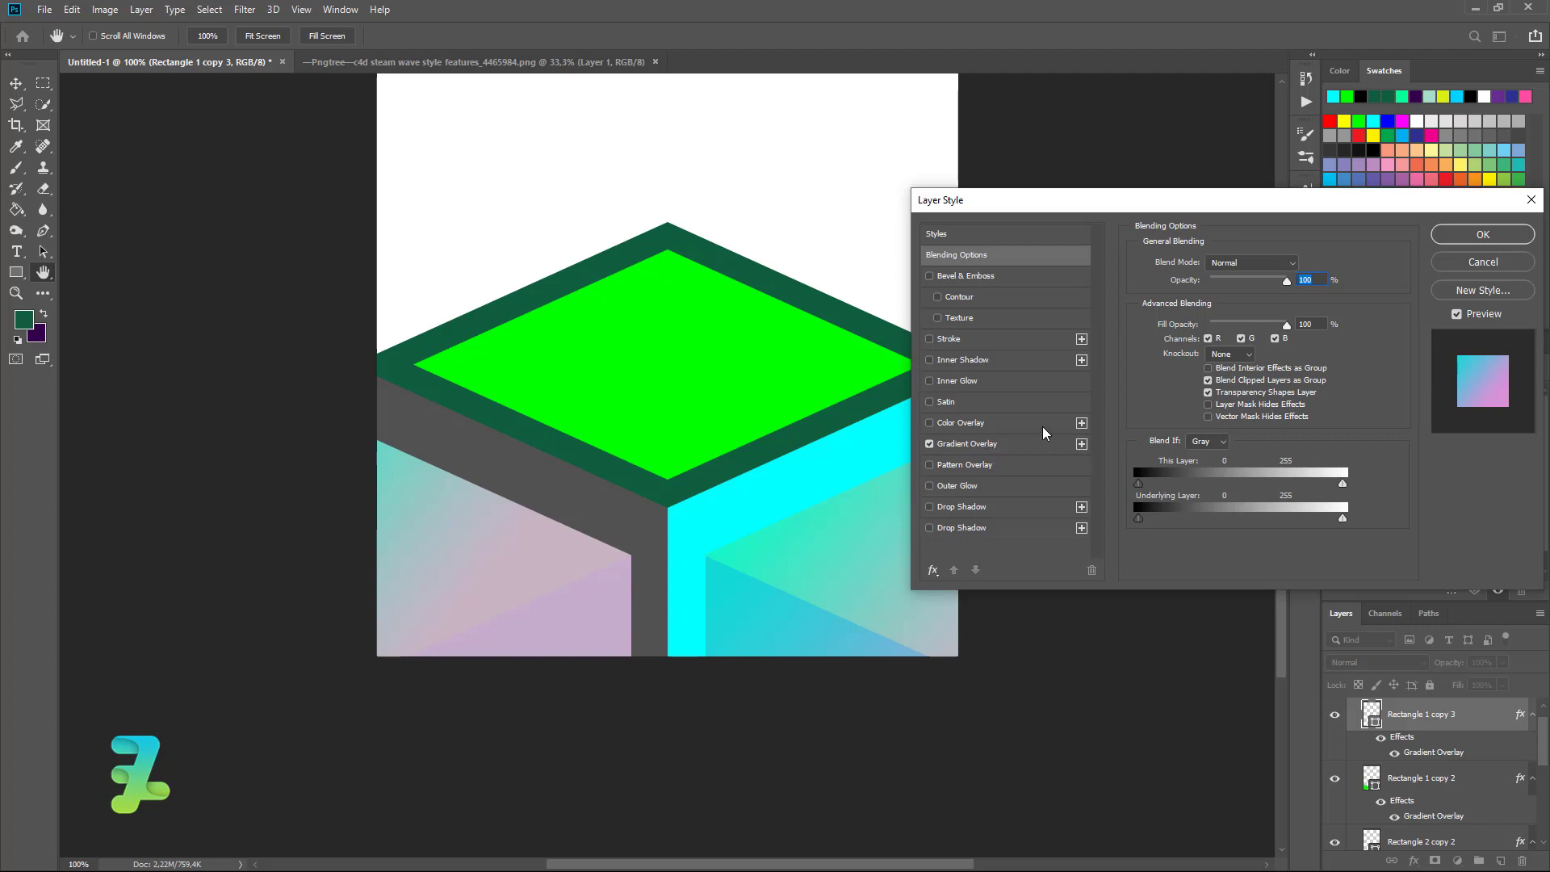
left_click(993, 446)
left_click(1267, 297)
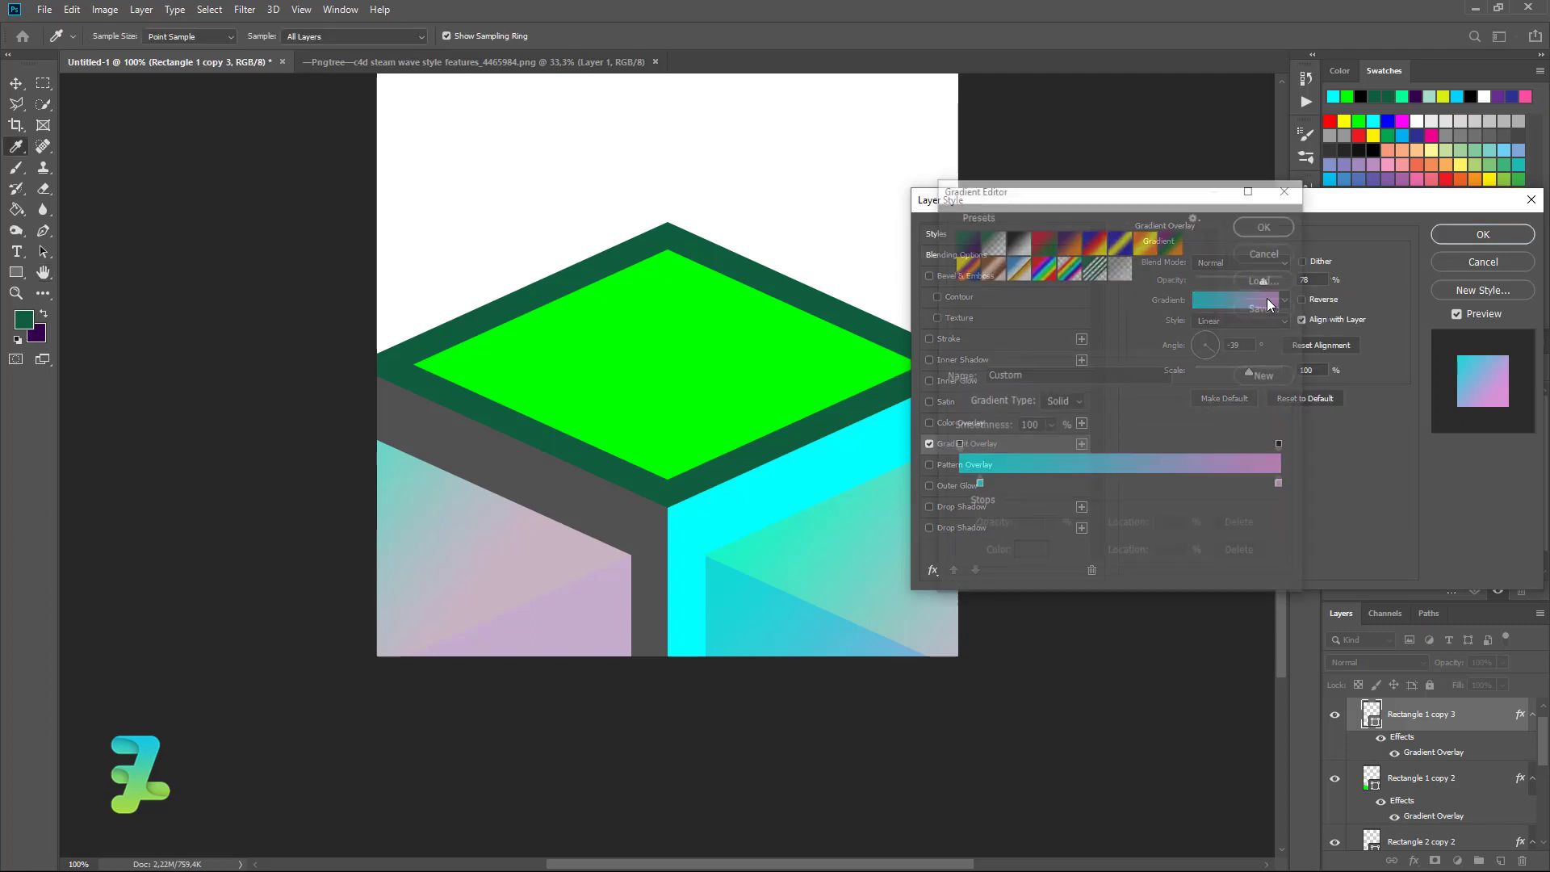
Change the copy's gradient end stop to light cyan and apply the overlay
left_click(1282, 484)
double_click(1282, 484)
left_click(844, 246)
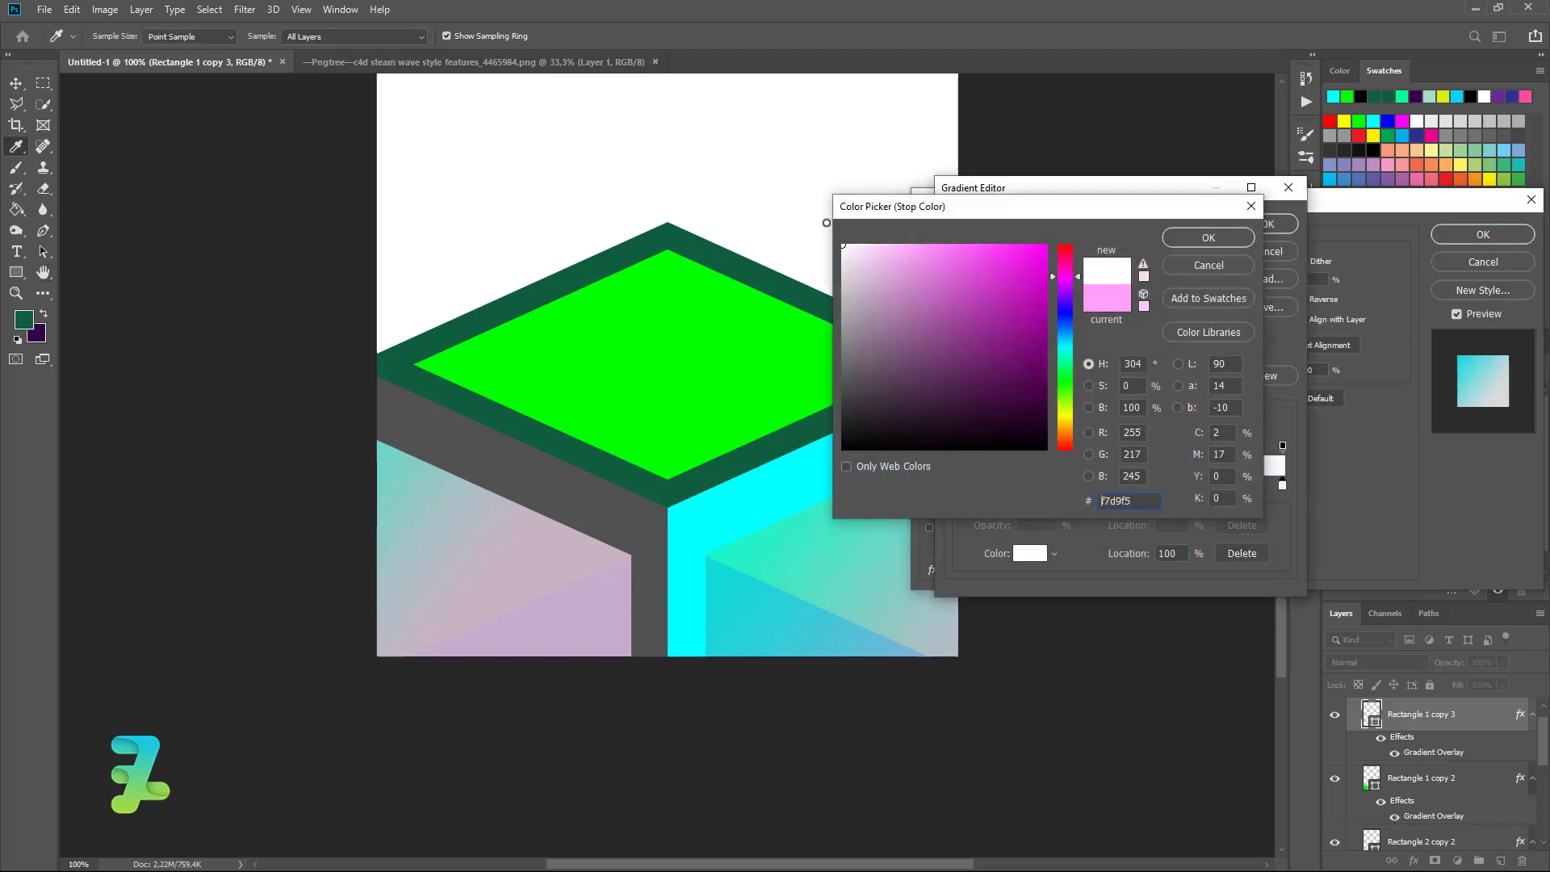
left_click(1066, 344)
left_click(967, 285)
left_click(1207, 237)
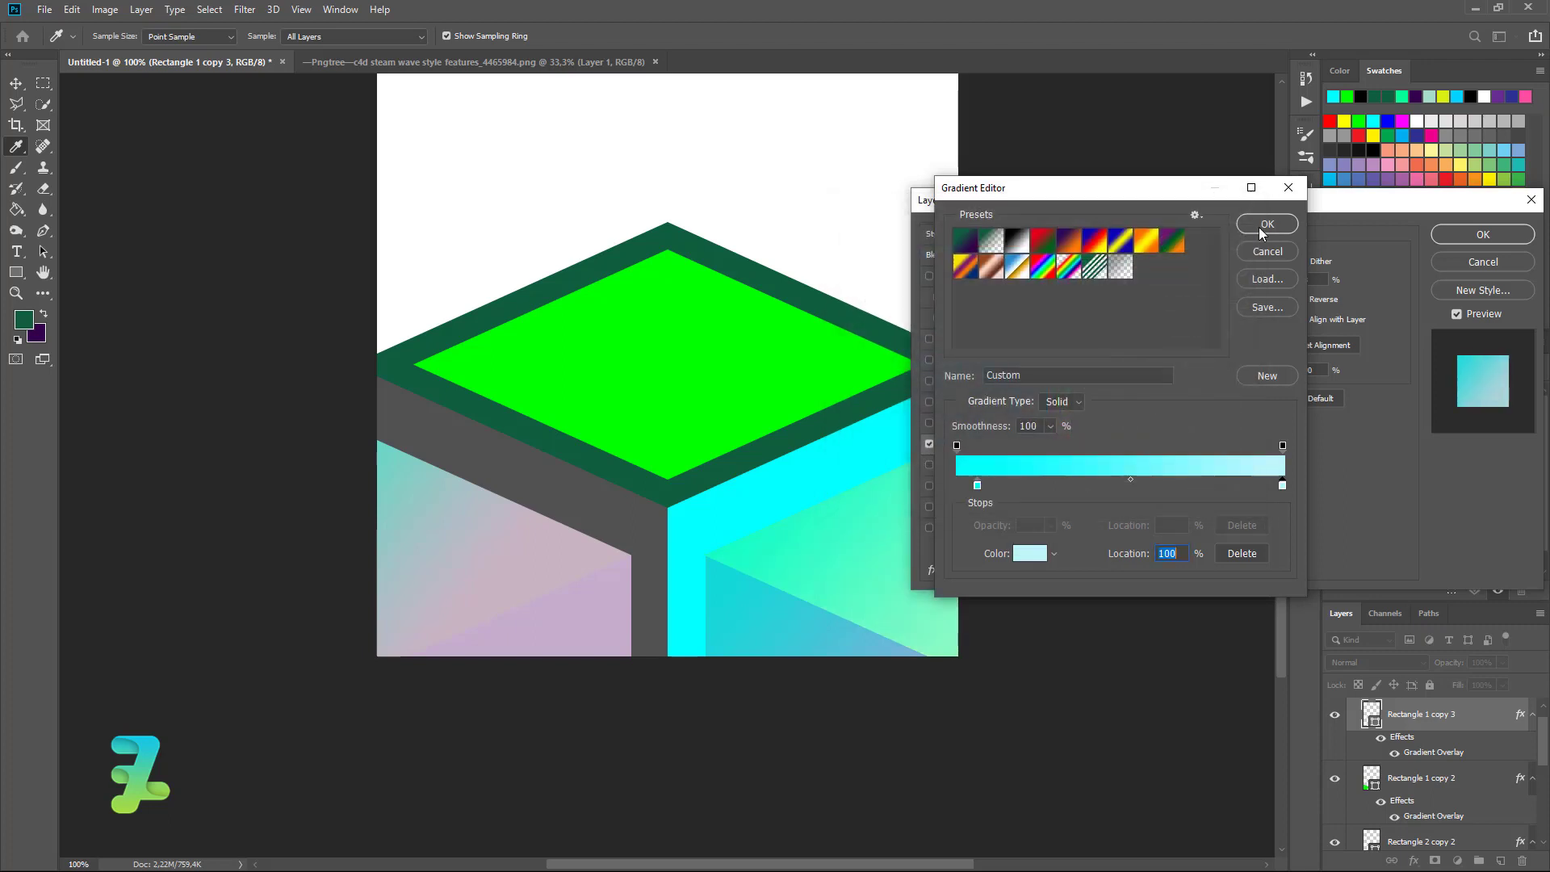
left_click(1266, 225)
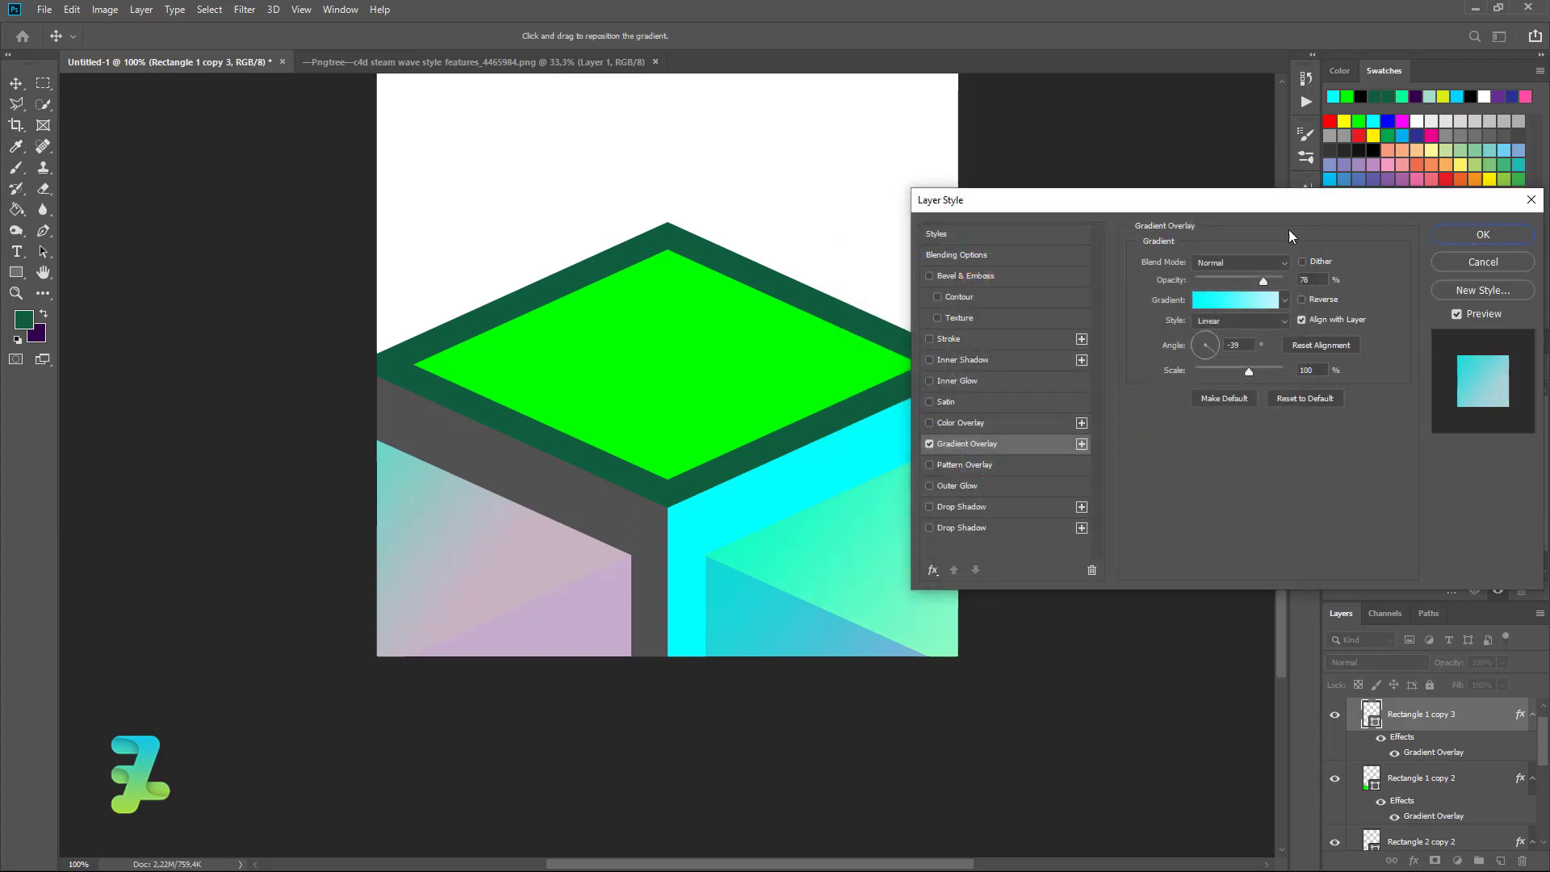
left_click(1459, 239)
left_click_drag(924, 578, 876, 539)
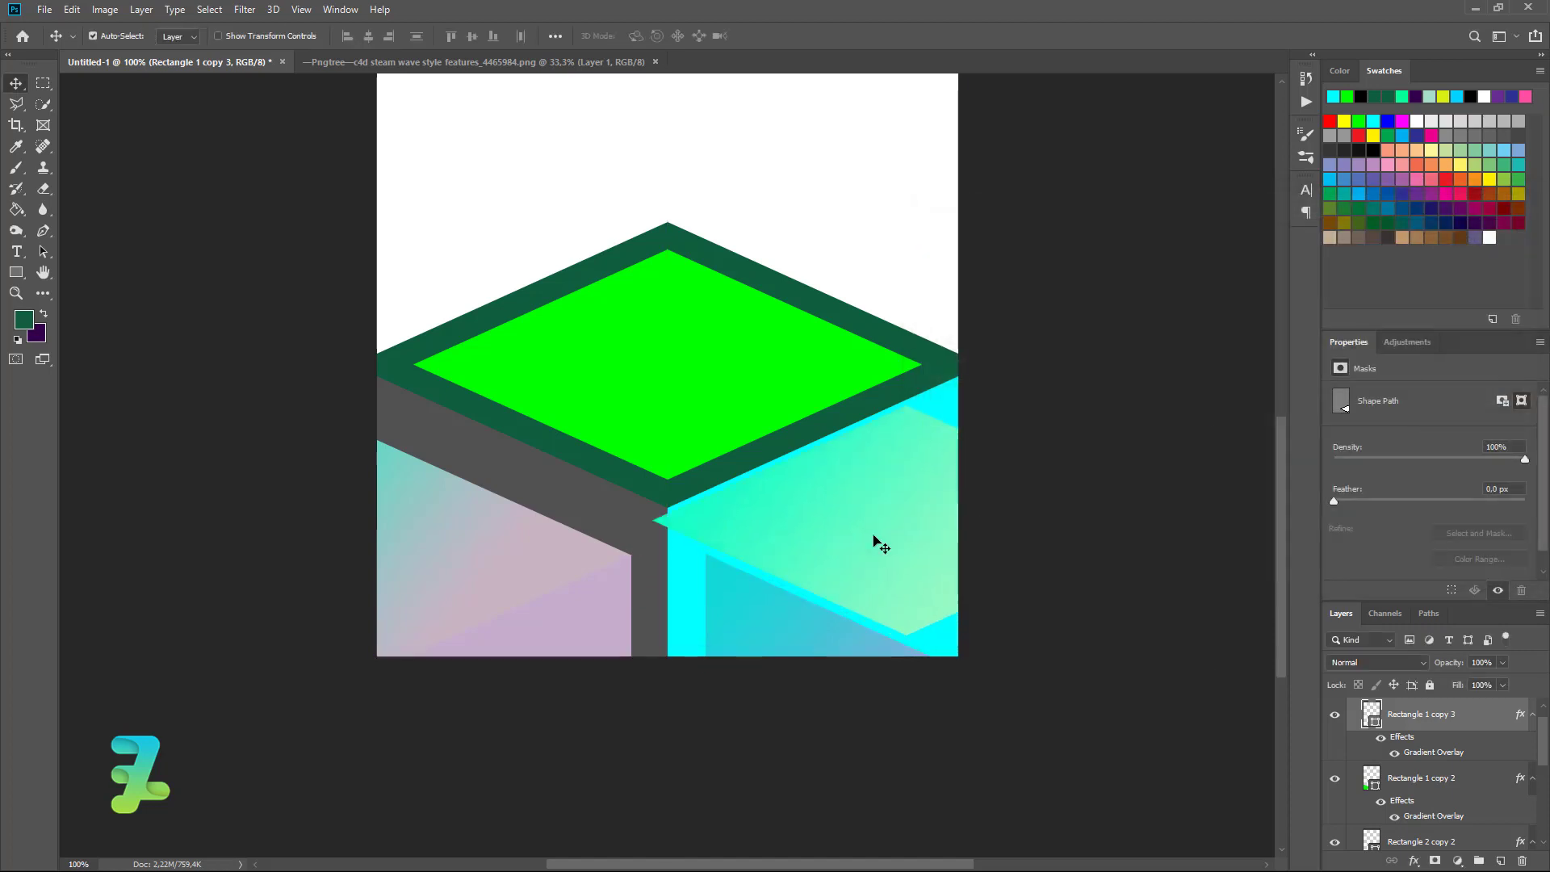
key("ctrl+z")
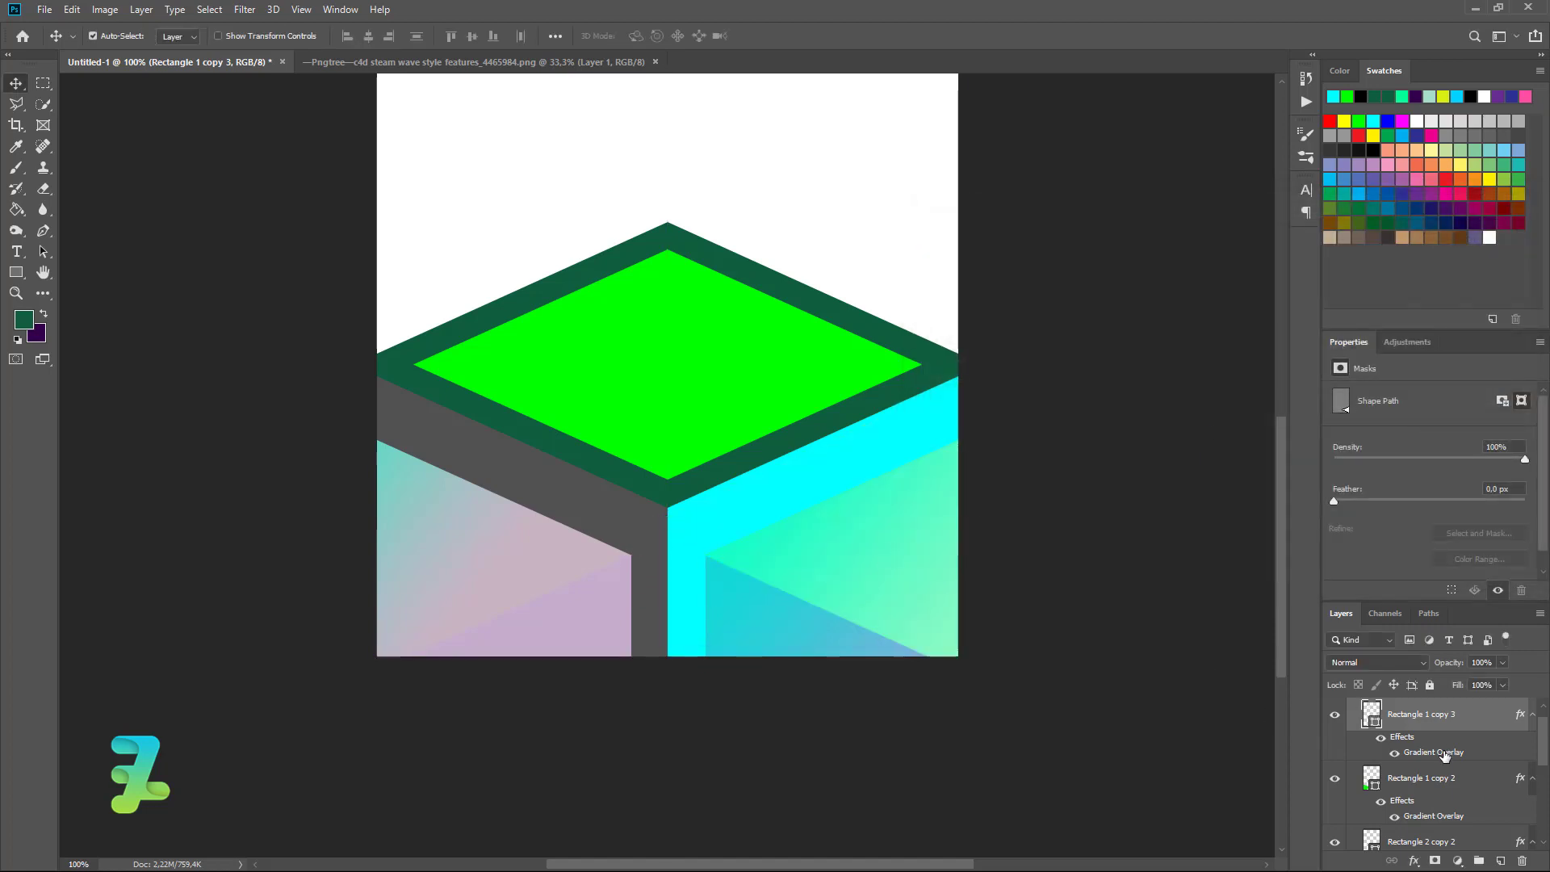
Set the upper panel's gradient angle to 16° and its start stop to bright cyan #1bfffc
double_click(1441, 752)
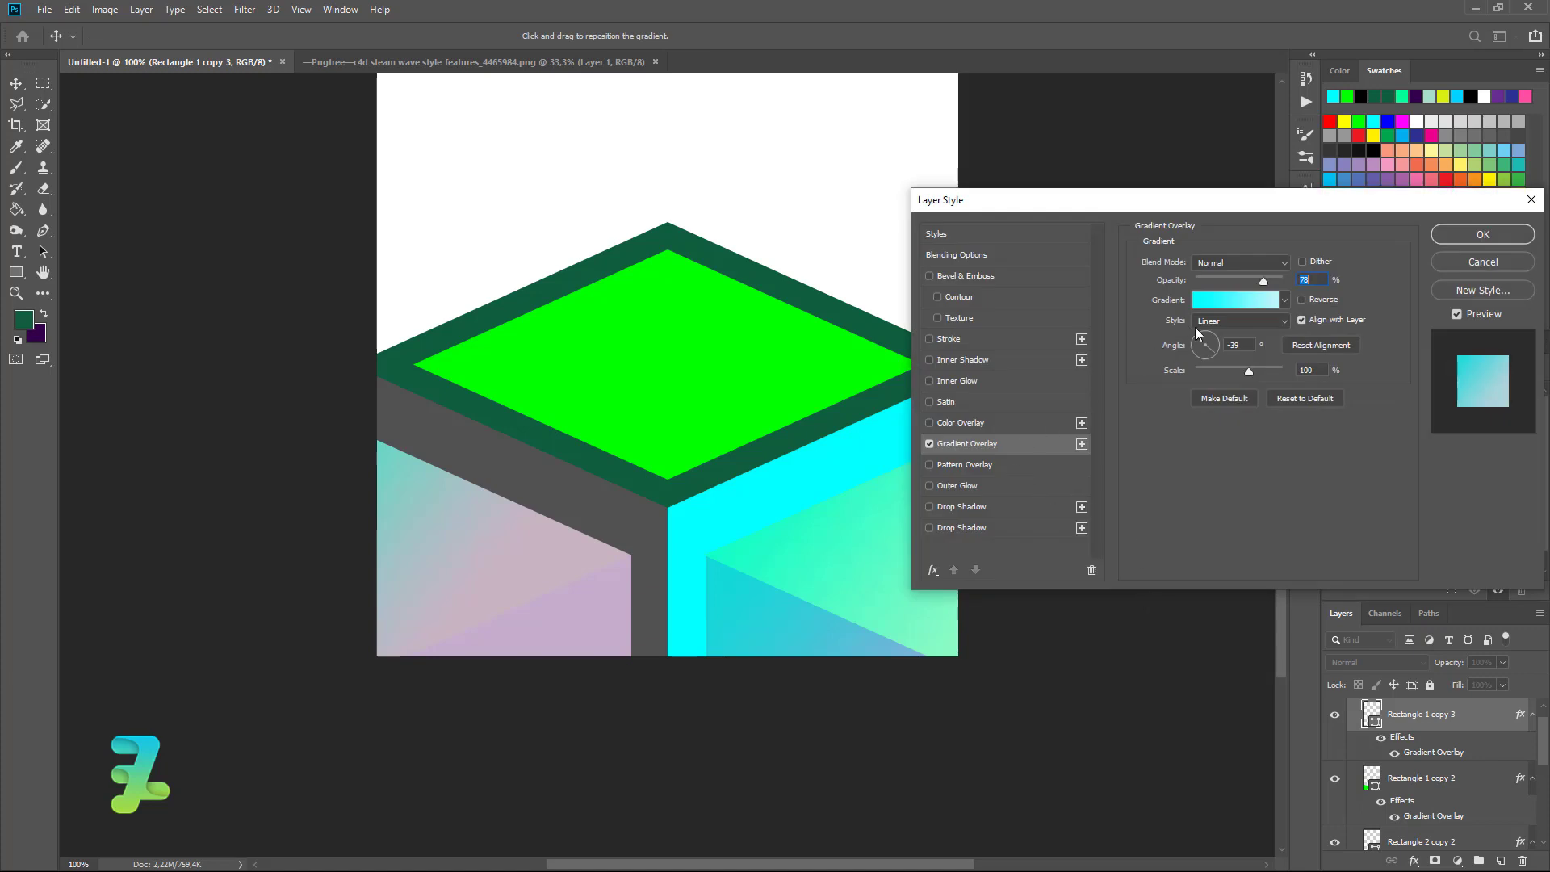
mouse_move(1197, 333)
left_mouse_down()
mouse_move(1212, 331)
mouse_move(1185, 368)
mouse_move(1244, 342)
left_mouse_up()
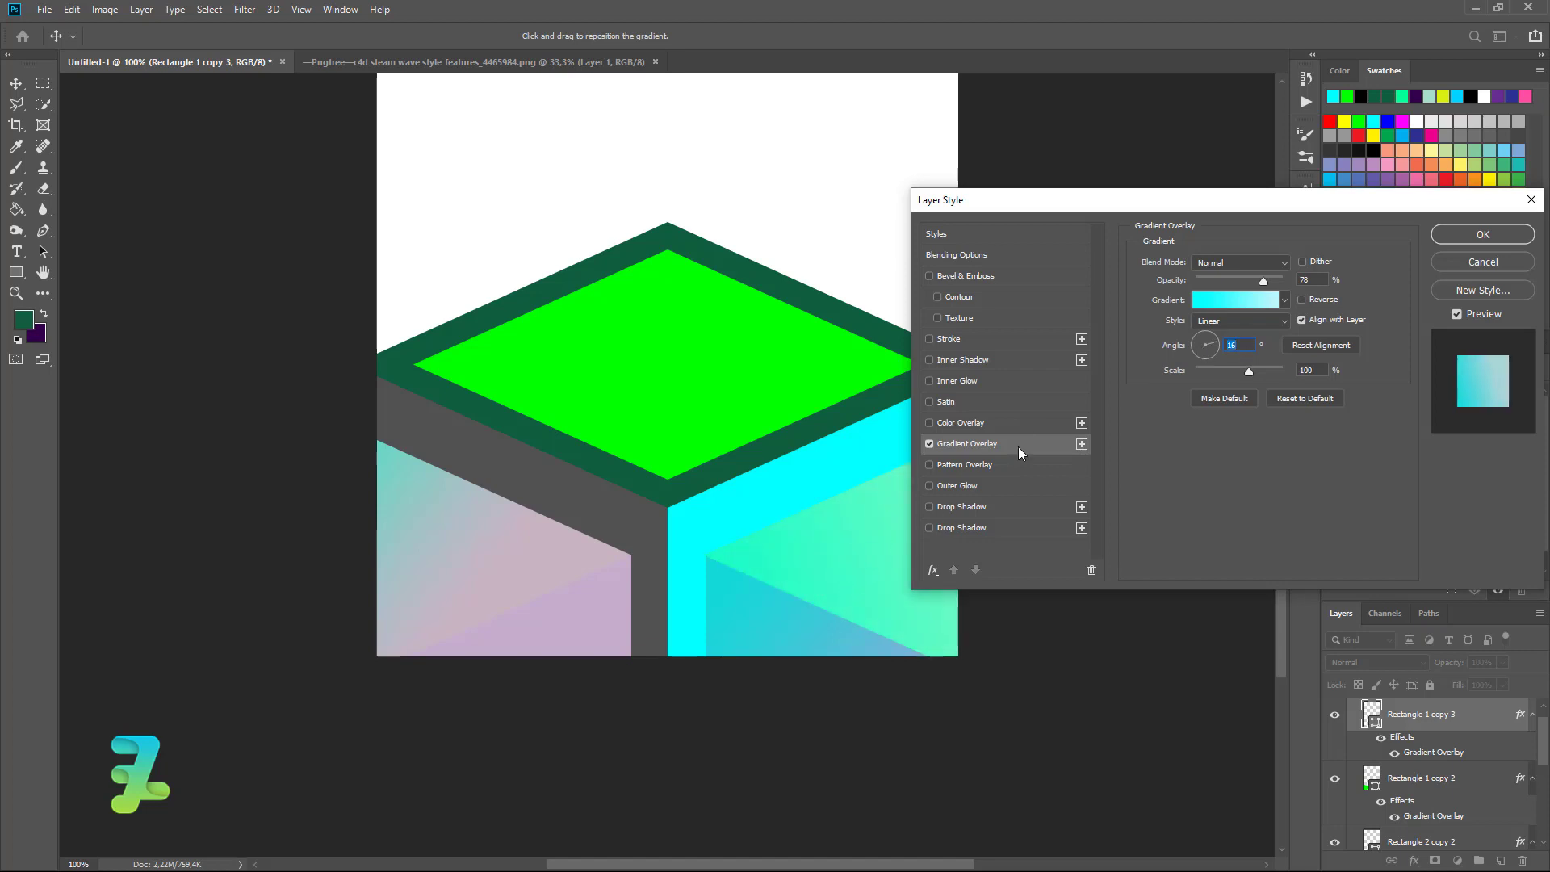
left_click(1235, 300)
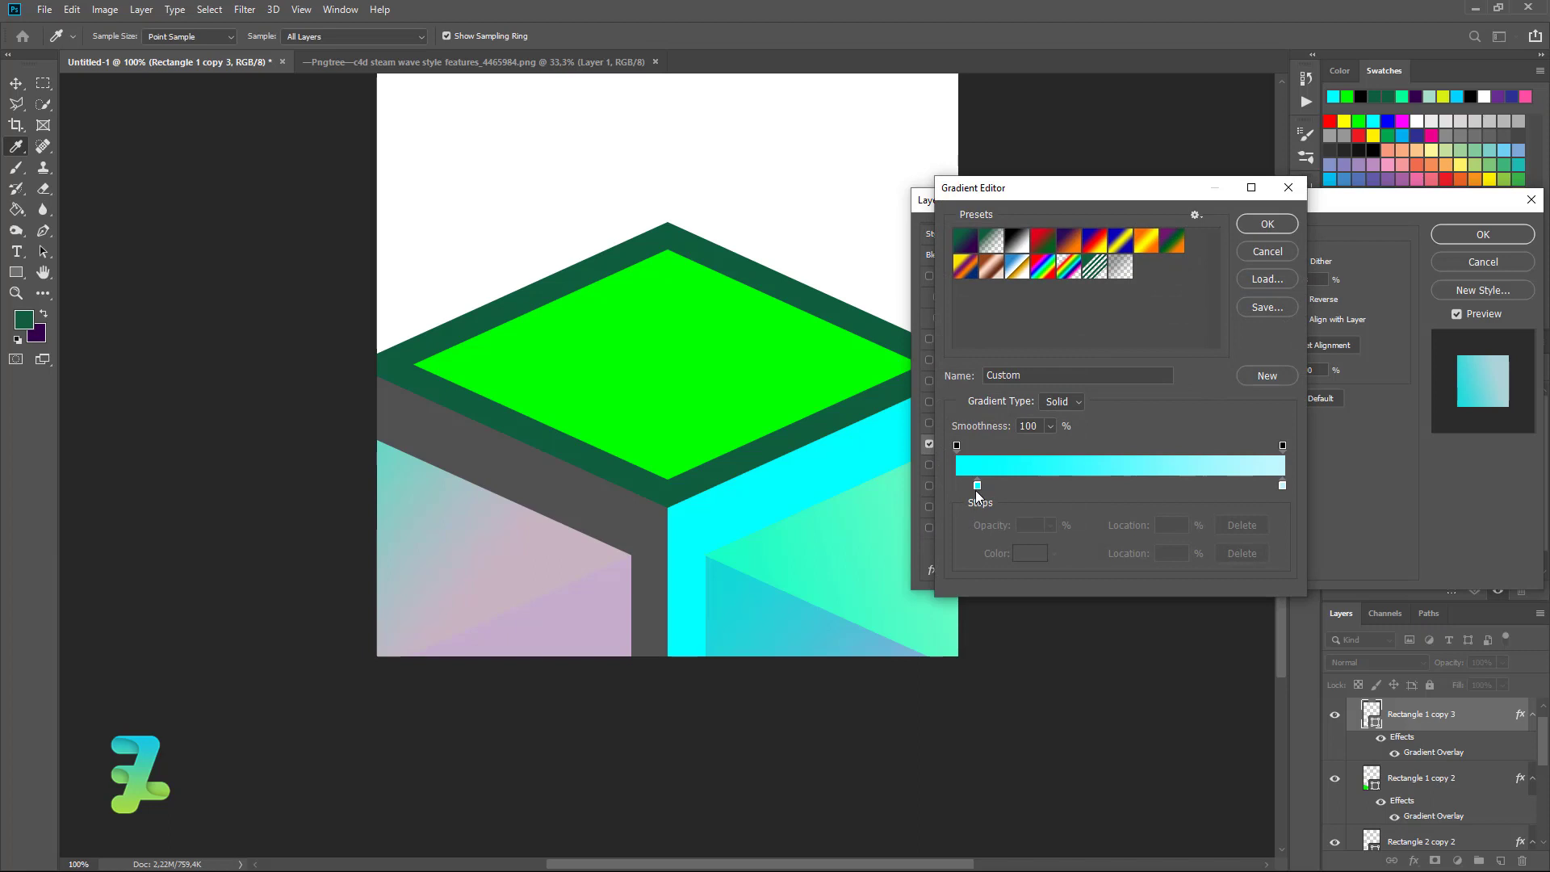
left_click(968, 485)
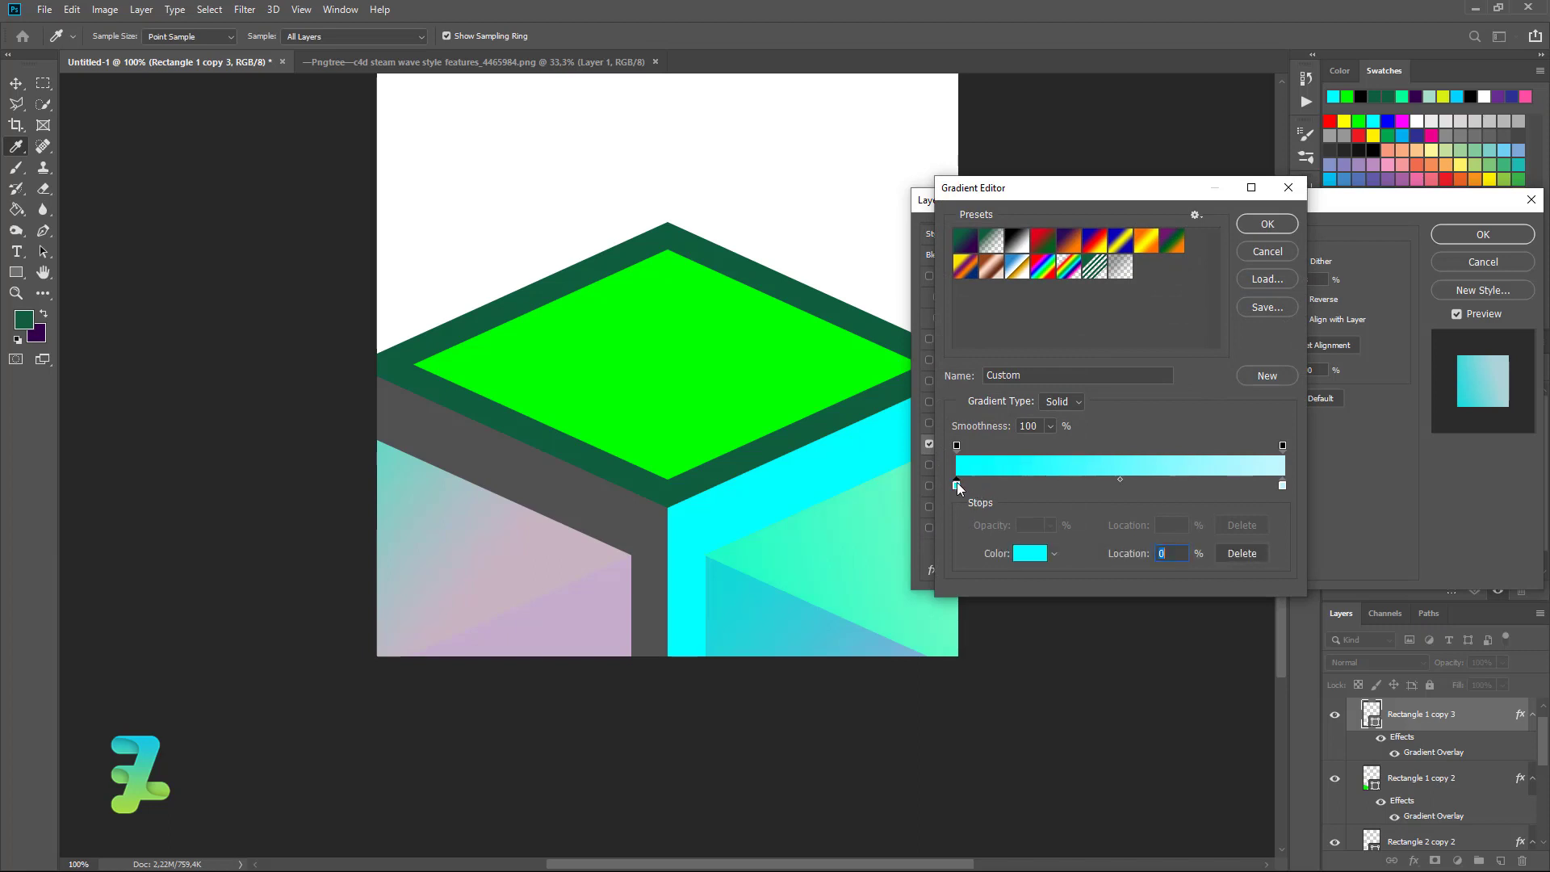
double_click(957, 484)
left_click(723, 559)
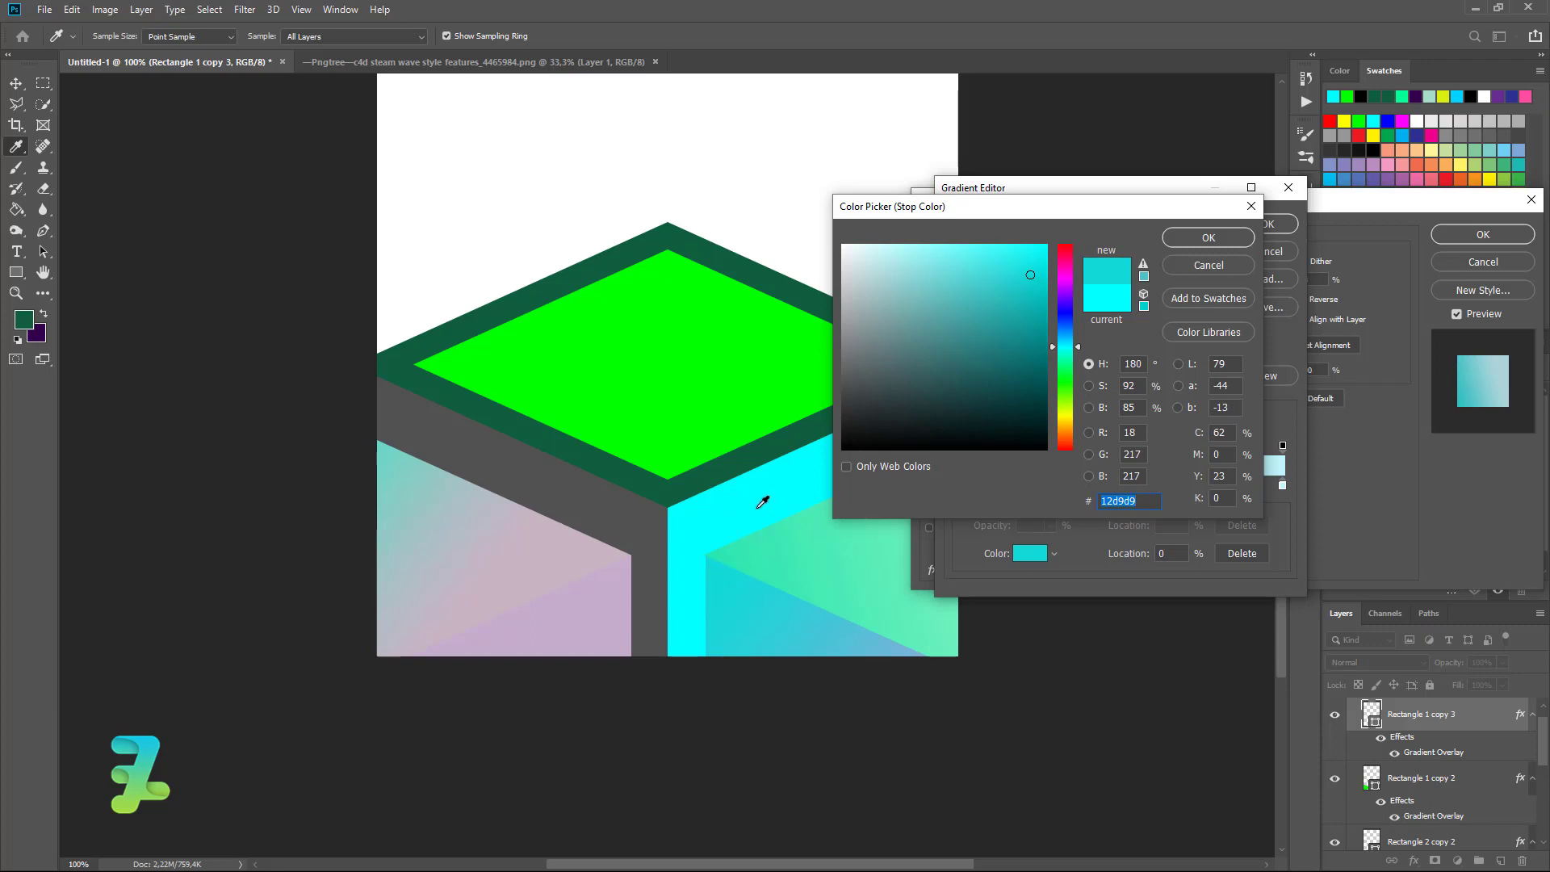
left_click_drag(988, 334, 1064, 231)
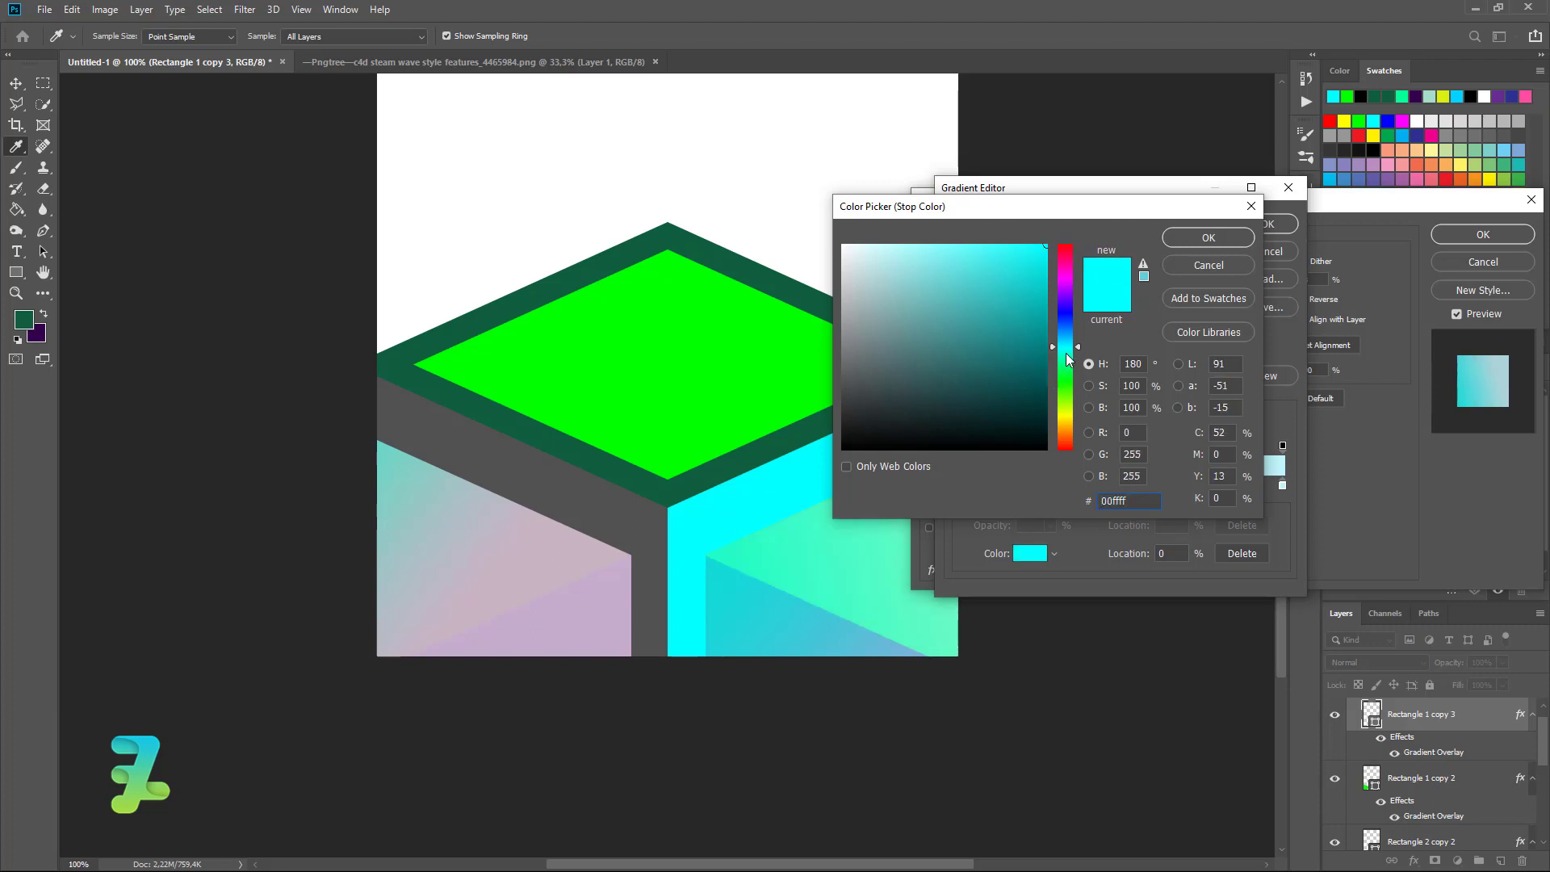
mouse_move(1005, 279)
left_mouse_down()
mouse_move(971, 243)
mouse_move(885, 243)
left_mouse_up()
left_click(1222, 233)
left_click(1247, 225)
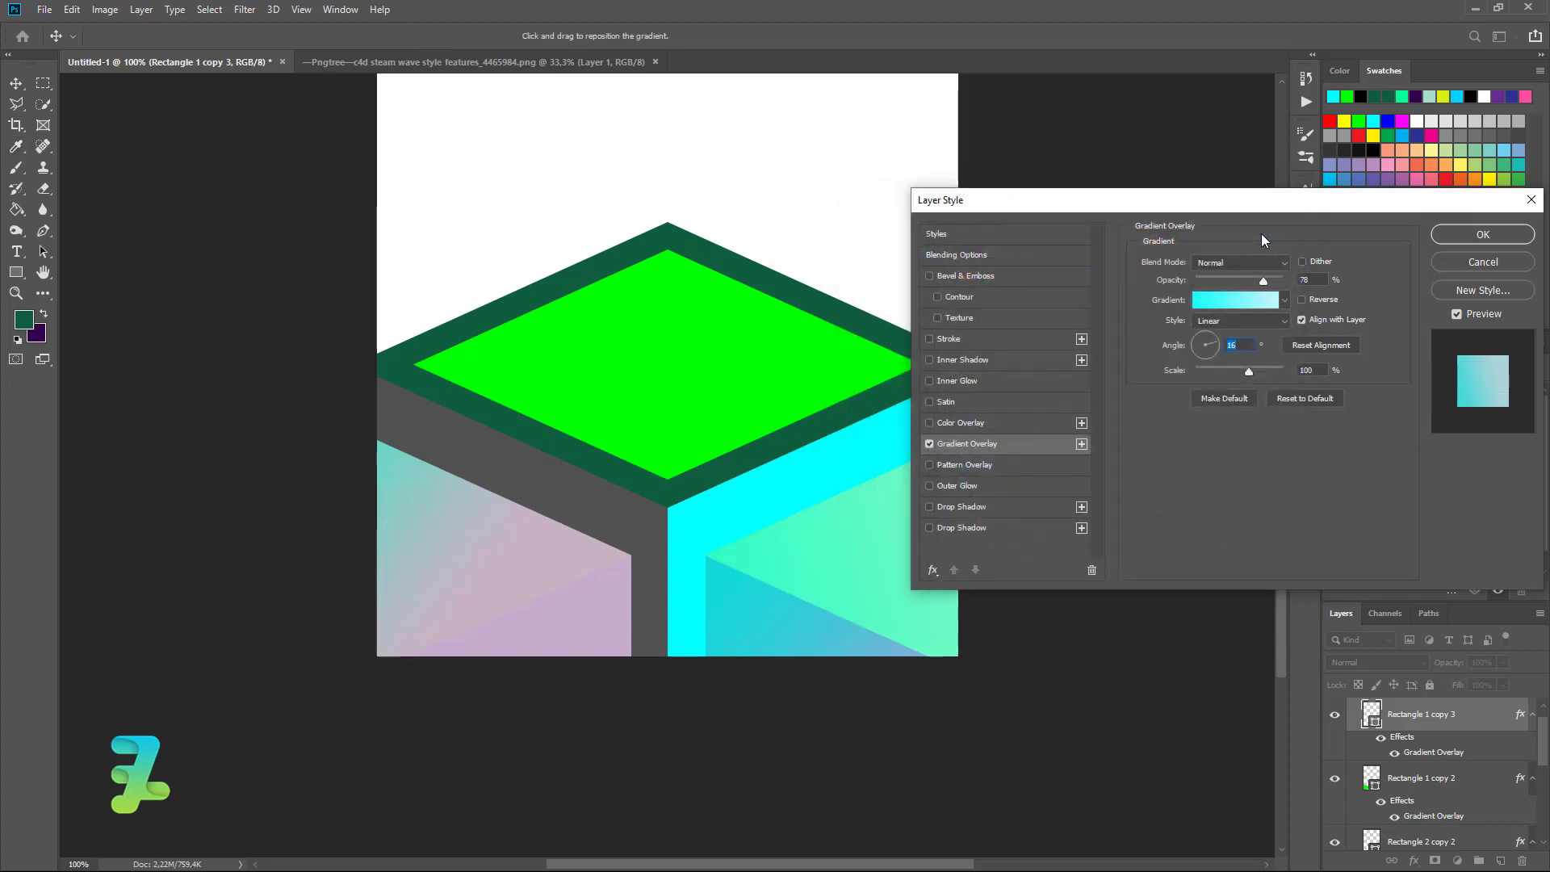
left_click(1497, 236)
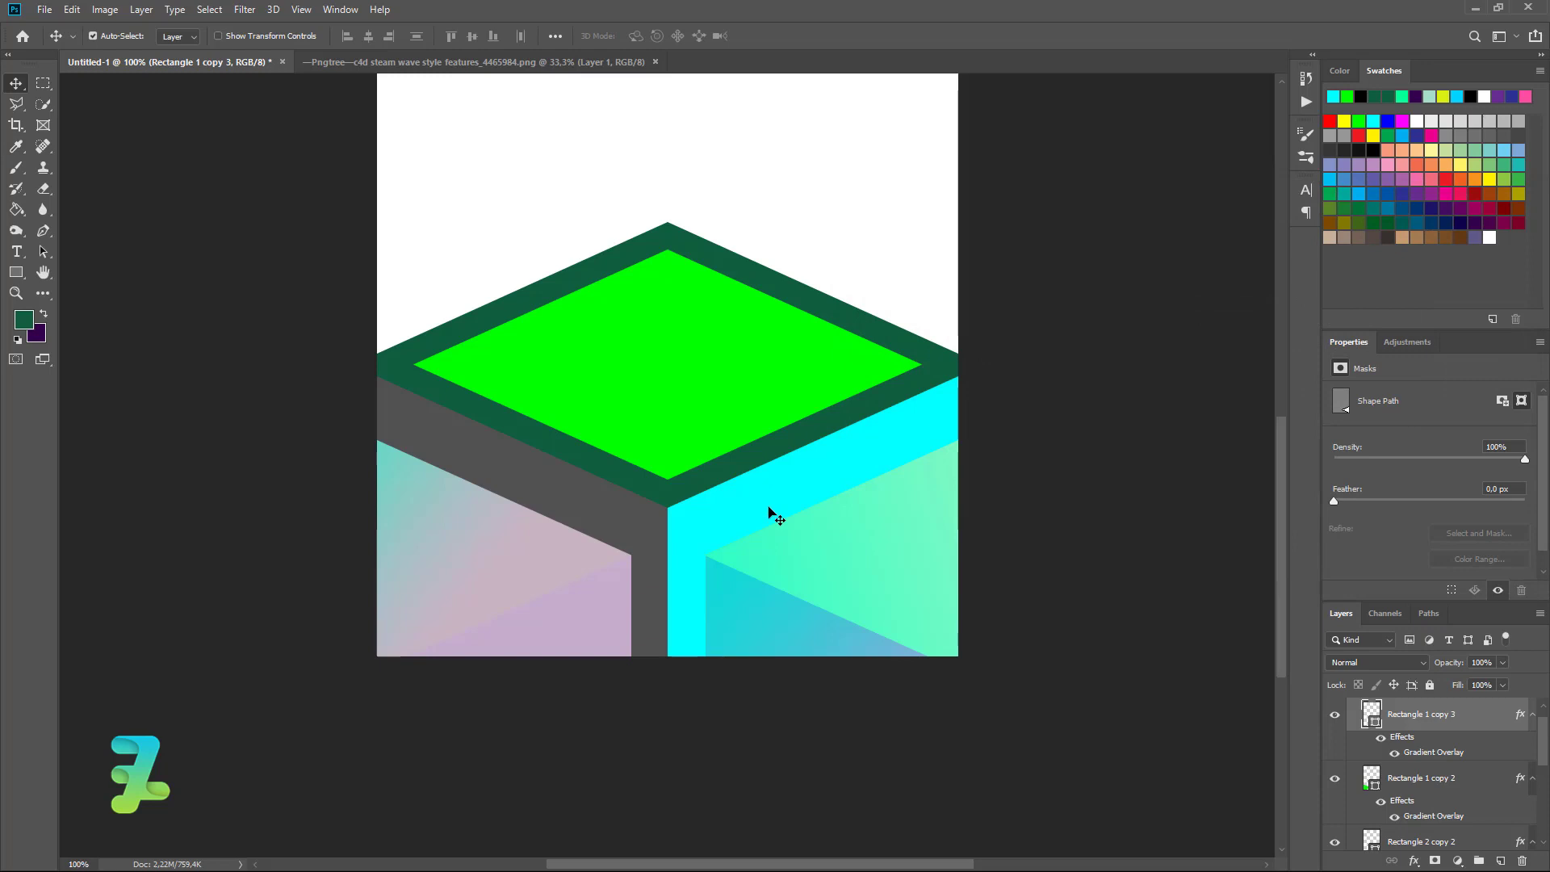
Enable a Gradient Overlay on the Rectangle 2 frame layer
left_click(650, 520)
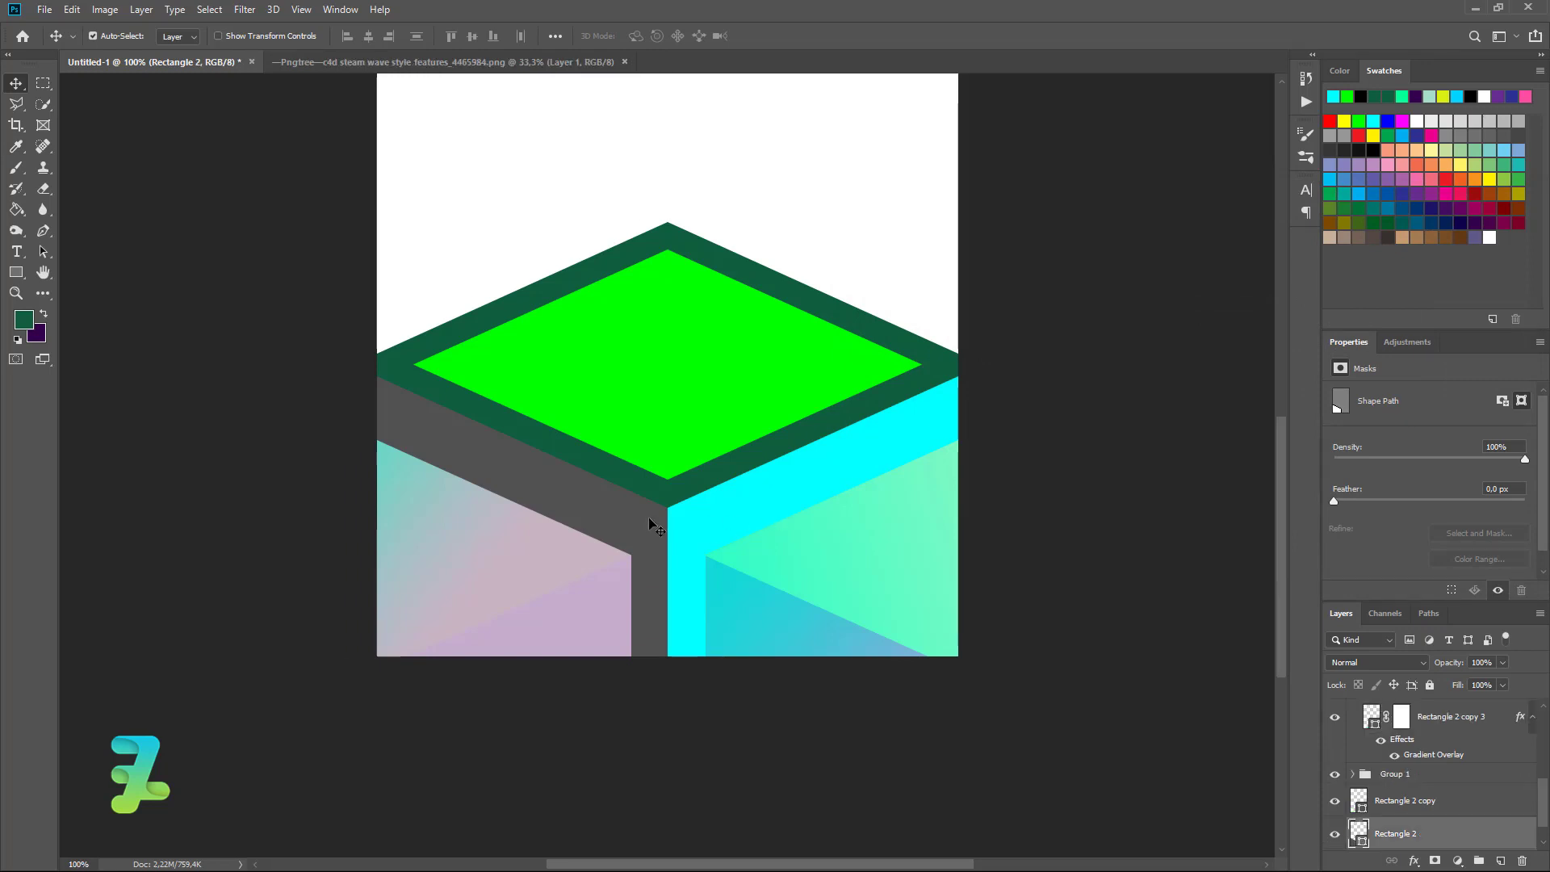
double_click(1472, 840)
left_click(930, 443)
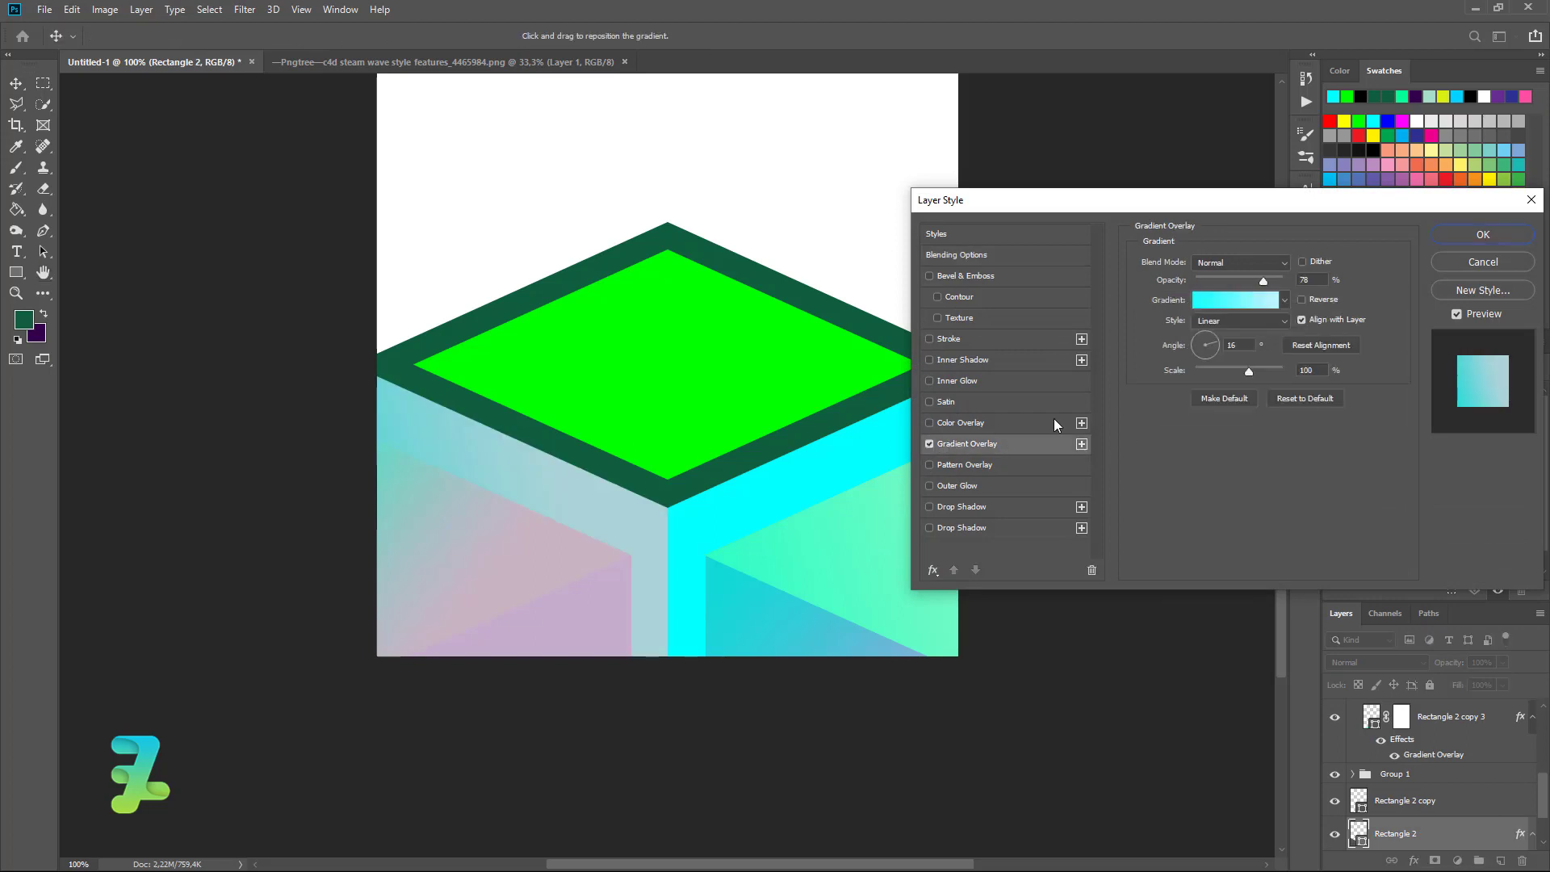
left_click(1223, 305)
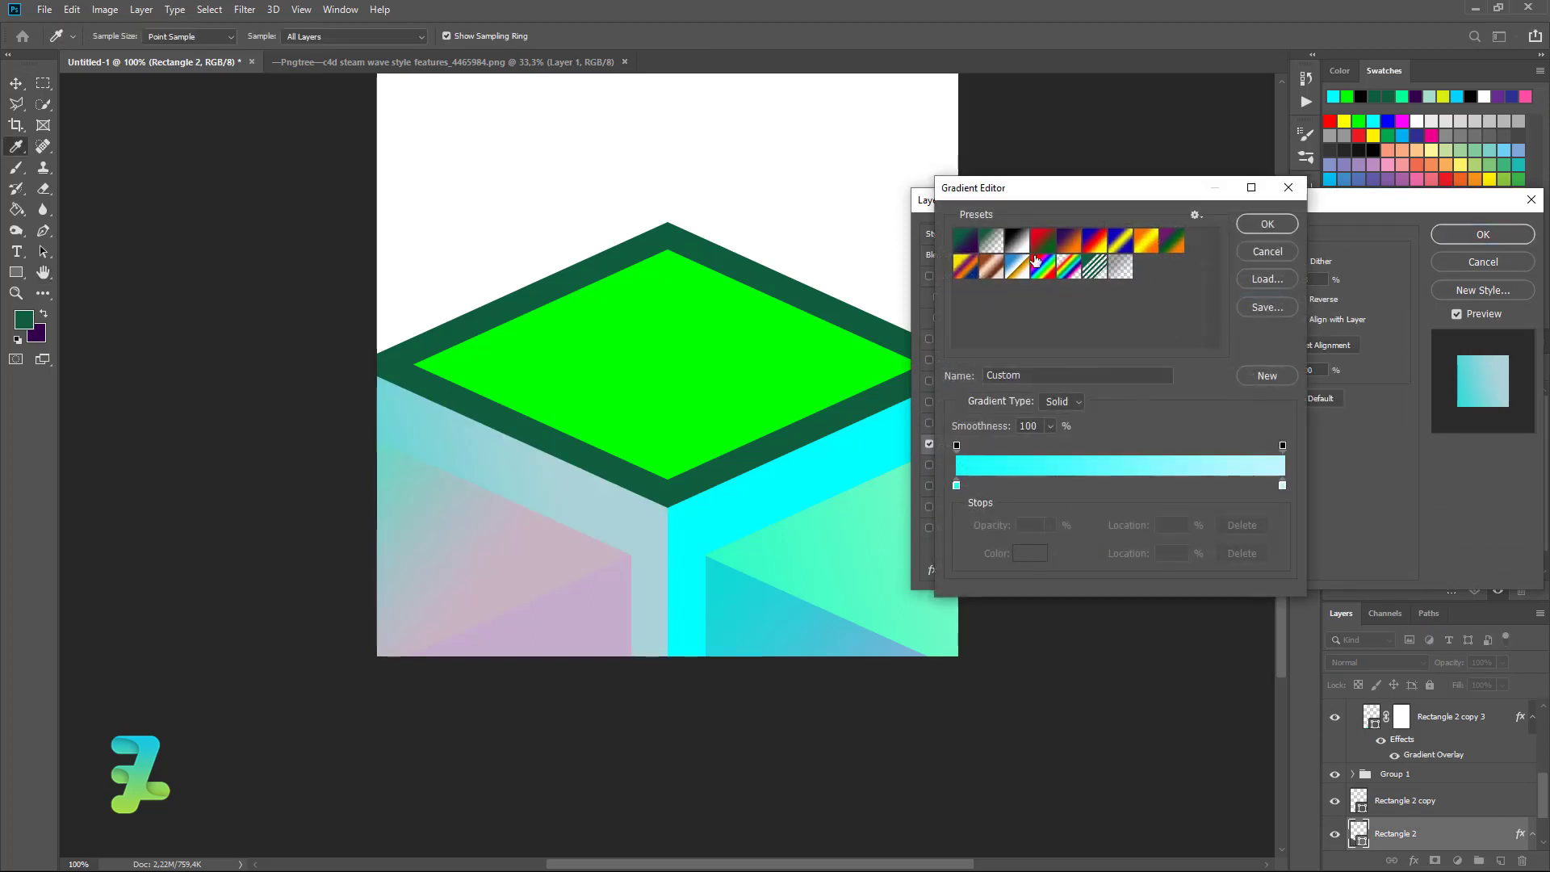
Set the gradient to cyan-to-pink #fcc3eb, shift it on the canvas, and apply it
double_click(956, 485)
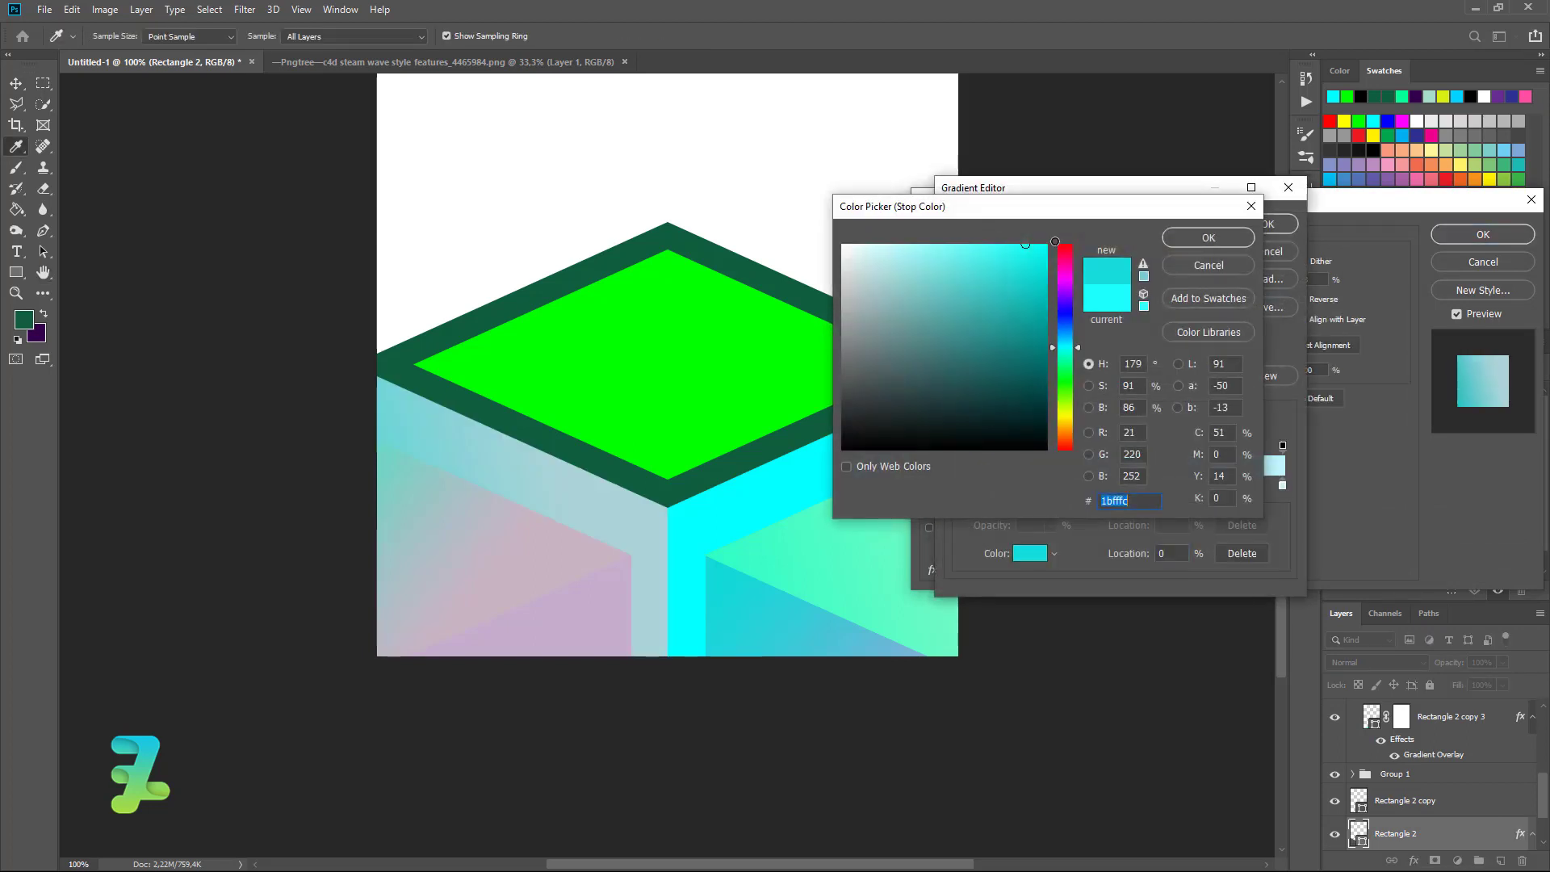
left_click(1223, 242)
double_click(1281, 485)
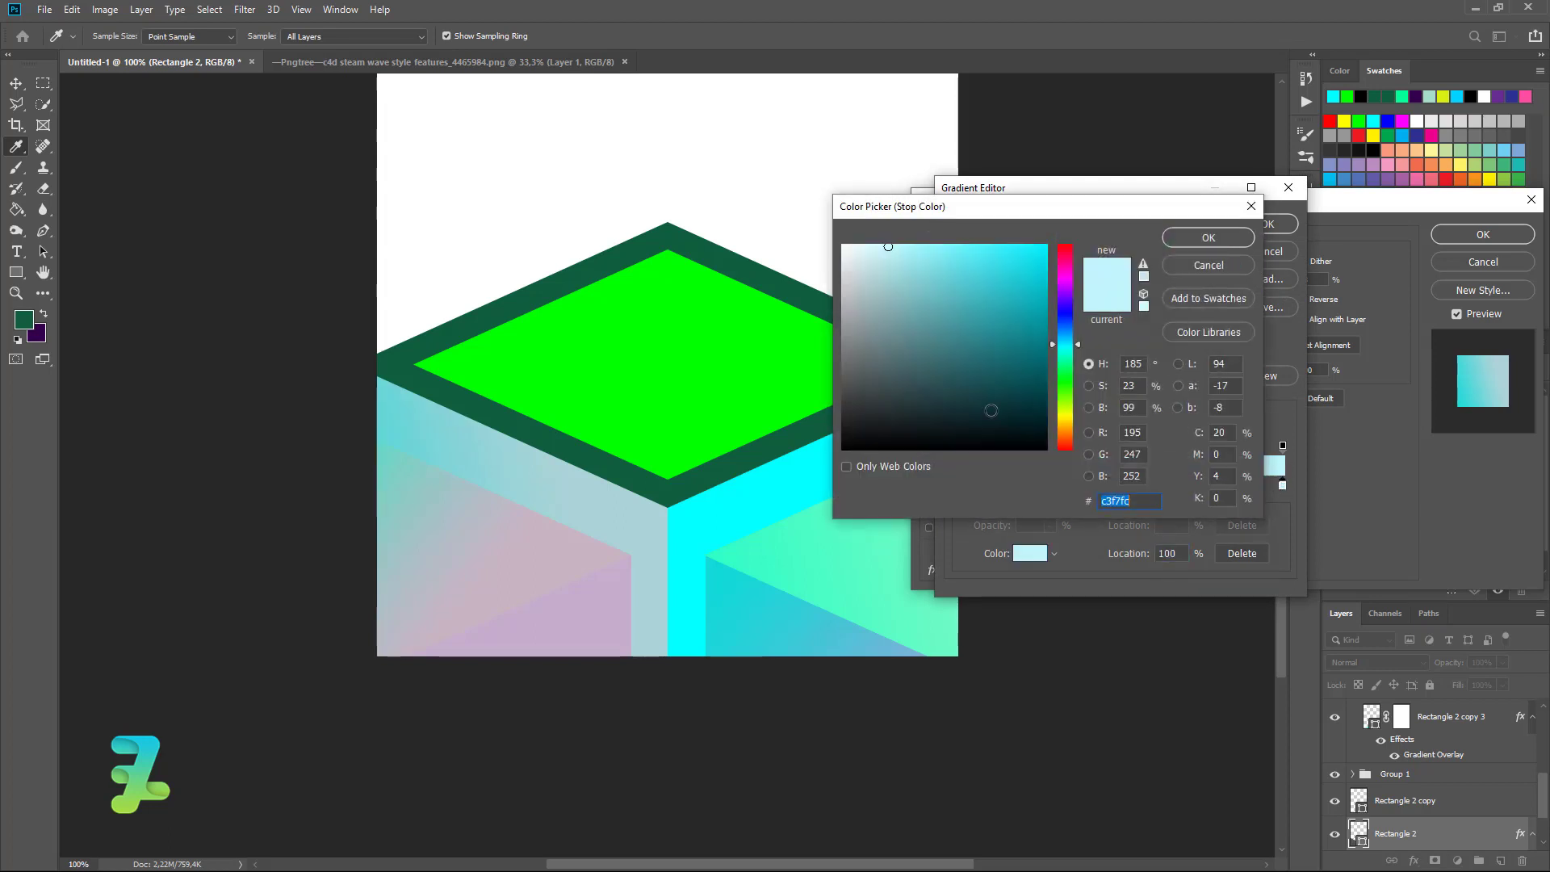
left_click(1066, 268)
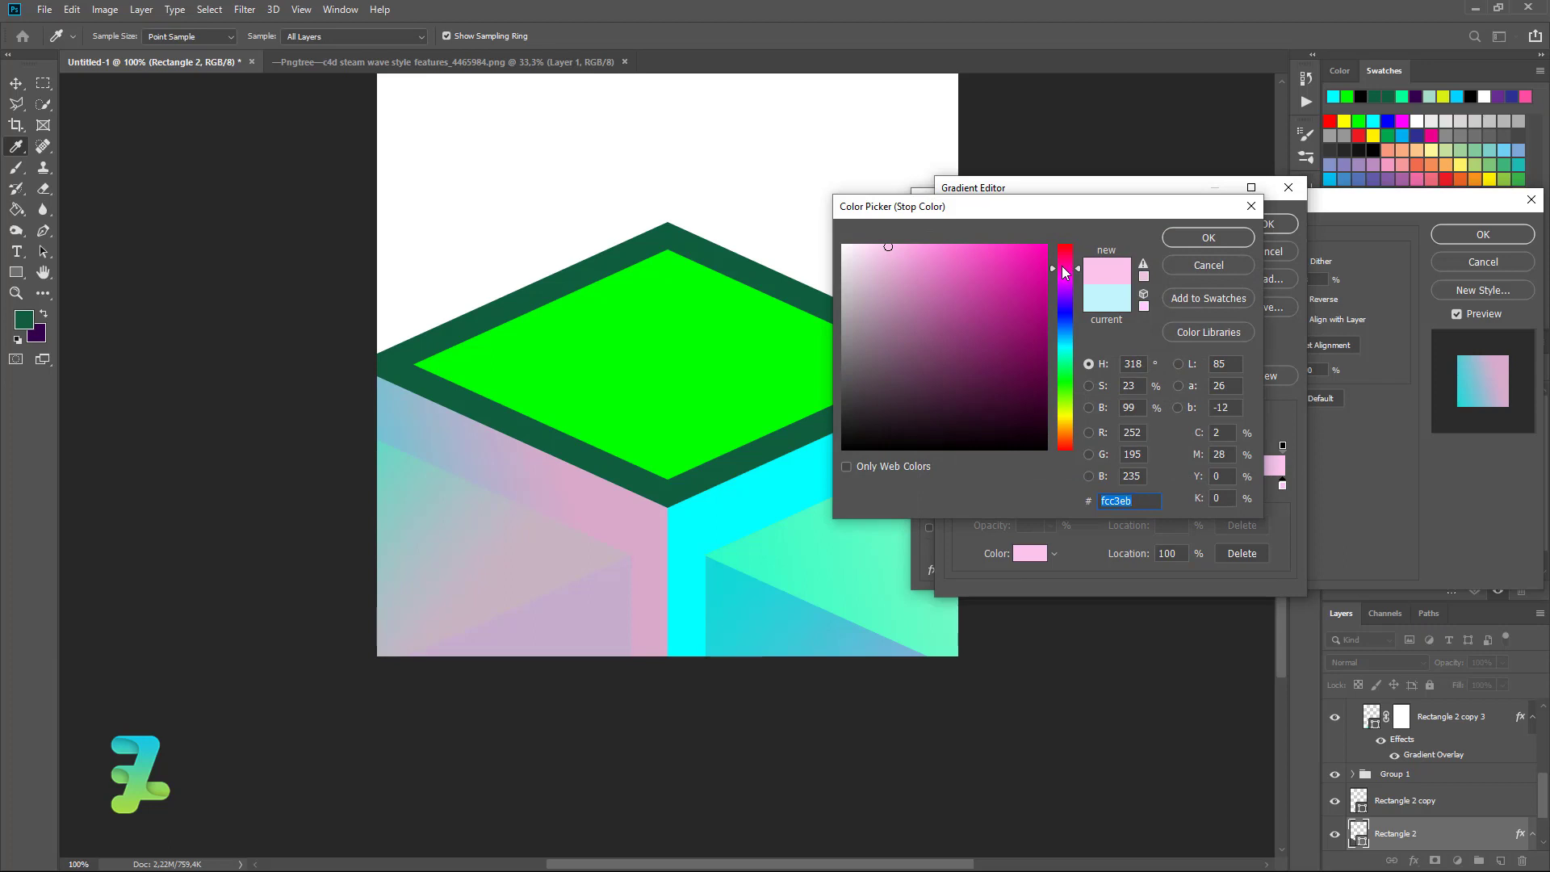
left_click(1175, 241)
left_click(1267, 226)
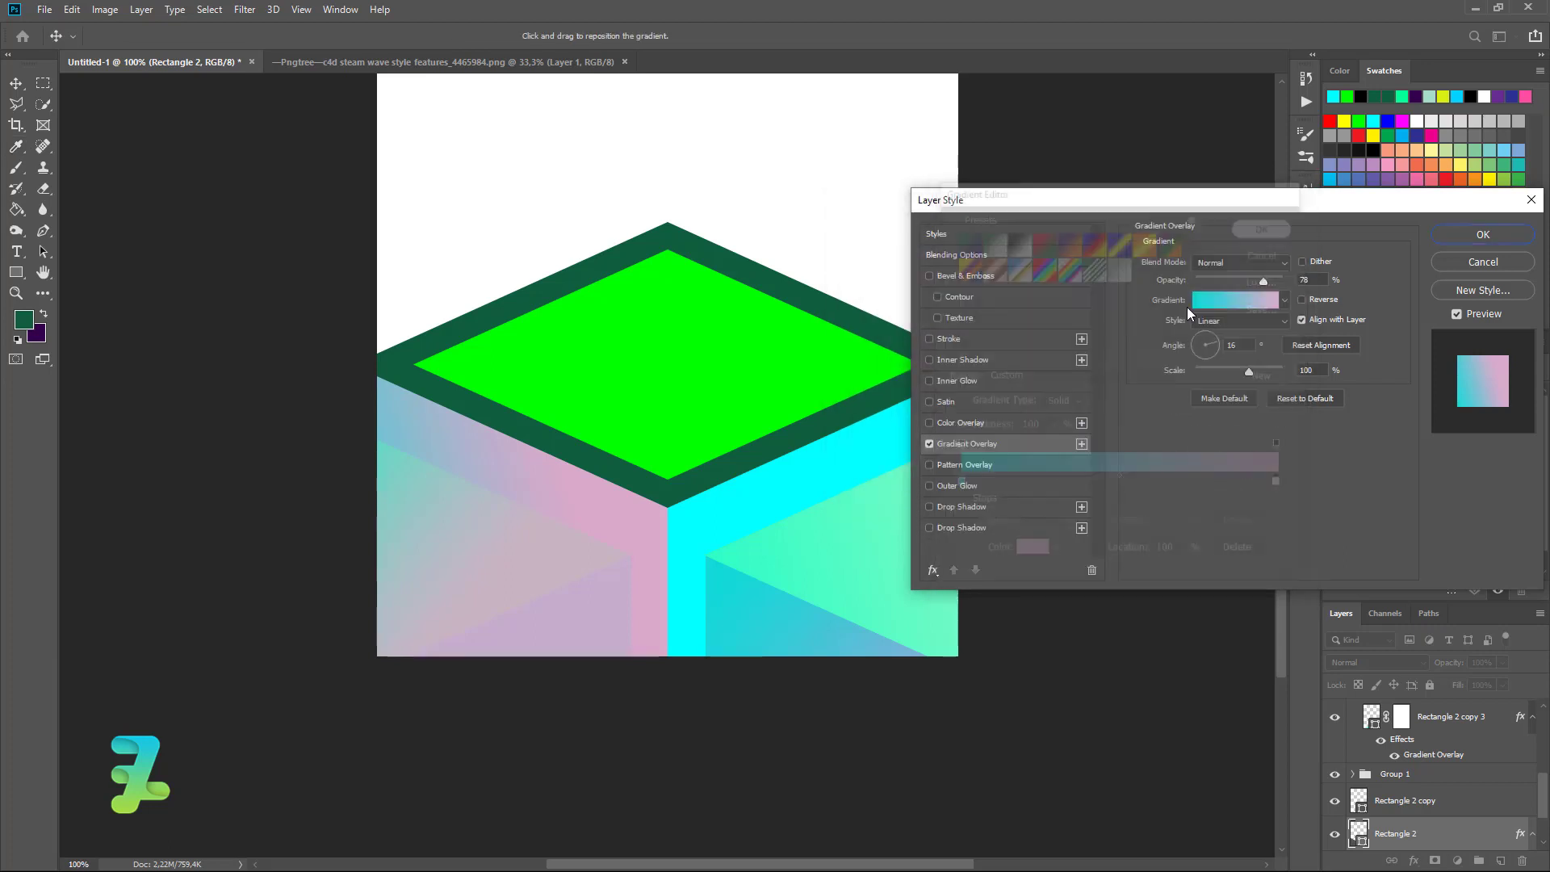
left_click_drag(611, 528, 631, 534)
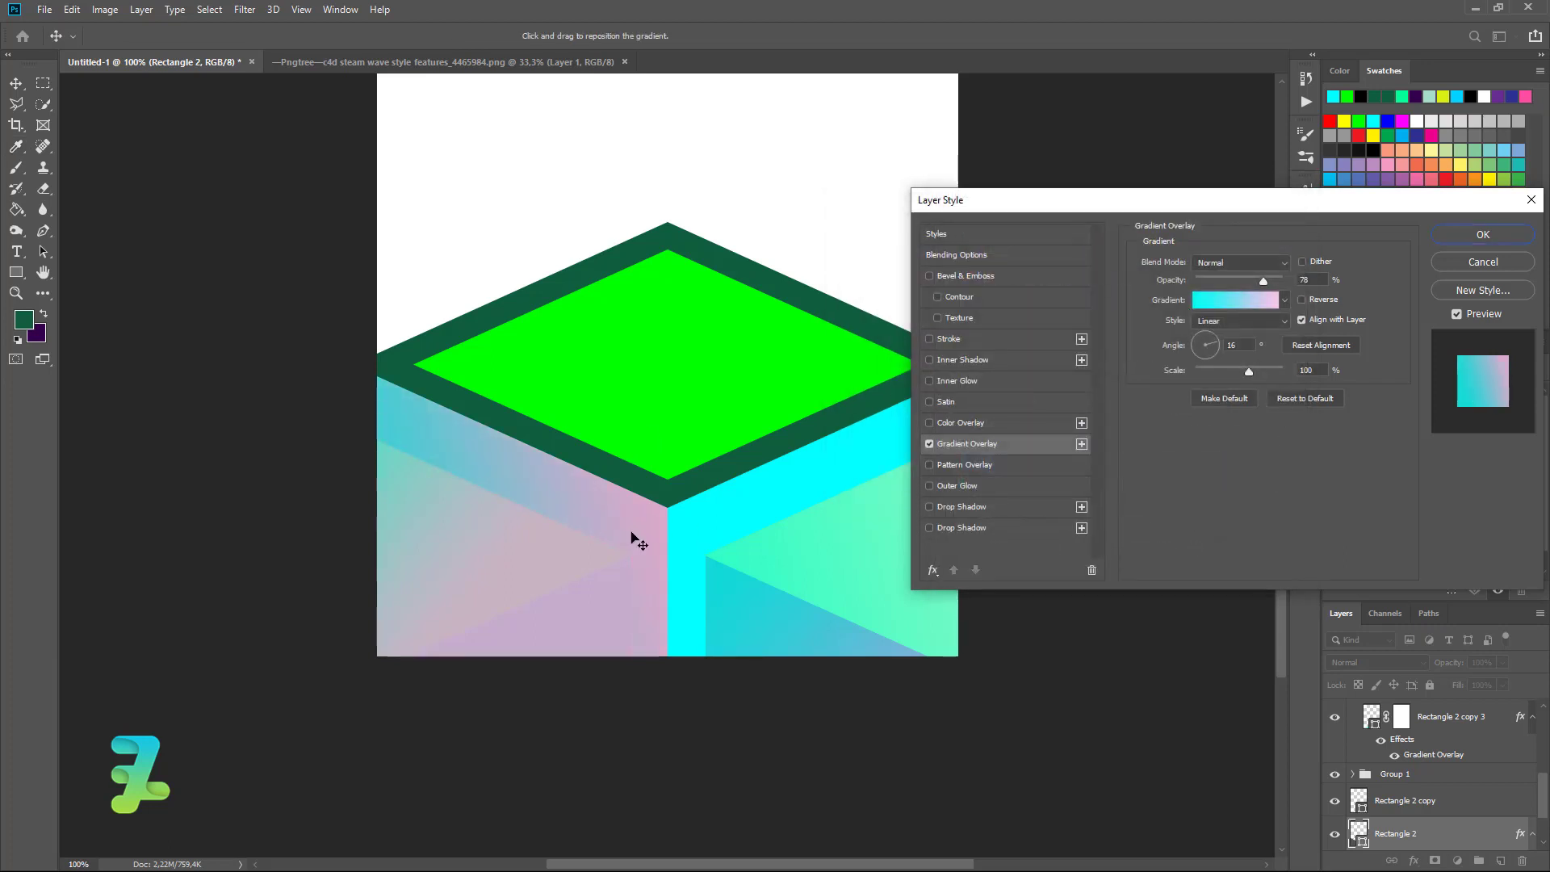
left_click(1483, 234)
left_click(933, 305)
Enable a Gradient Overlay on Rectangle 2 copy with a white right stop
left_click(827, 483)
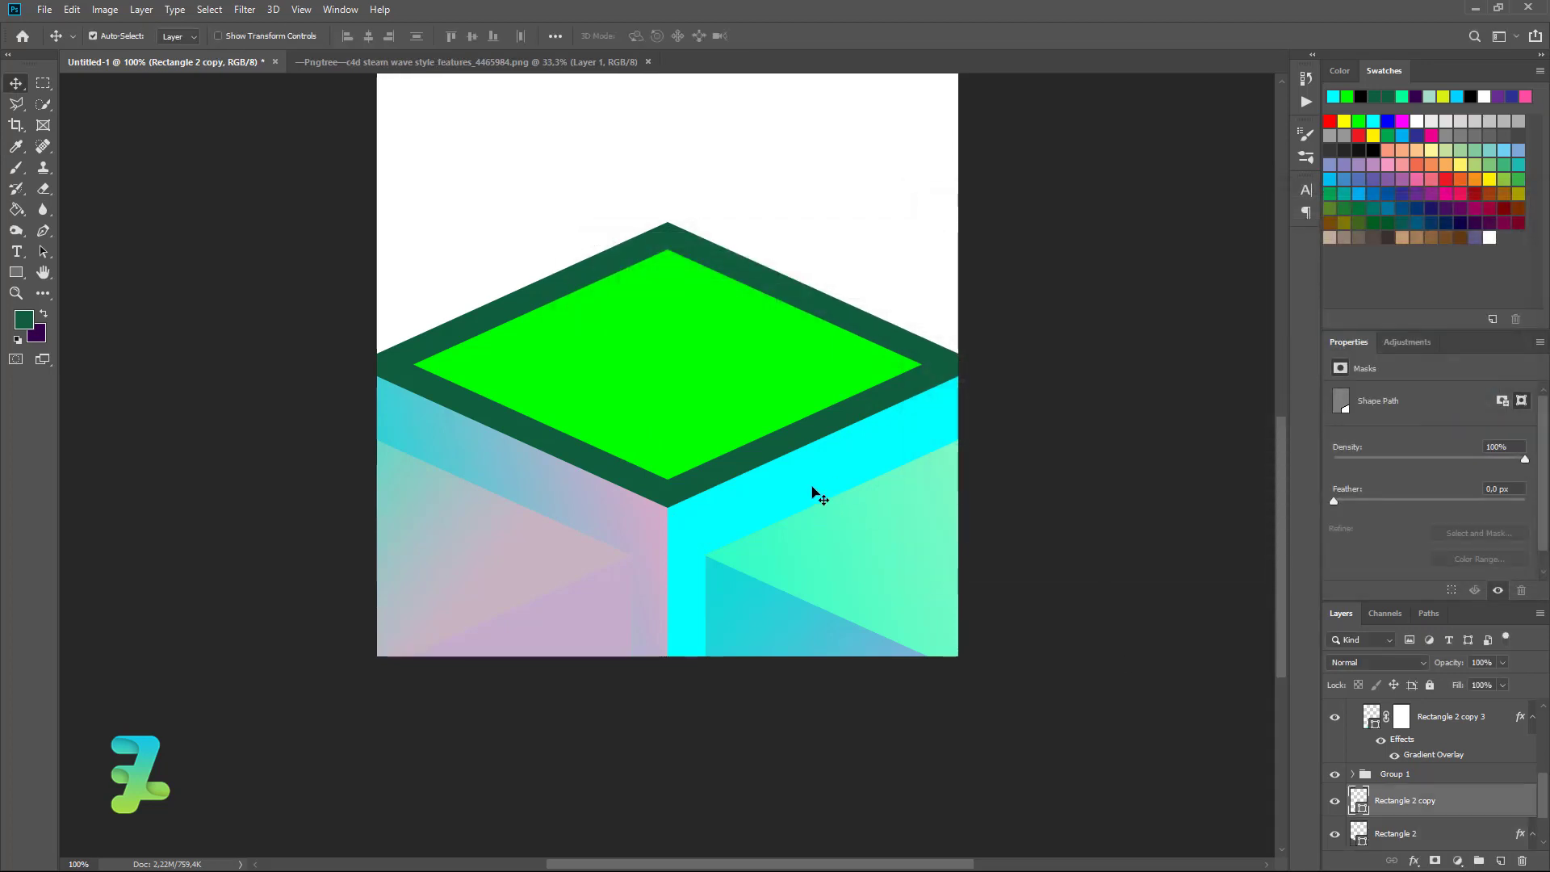
double_click(1488, 800)
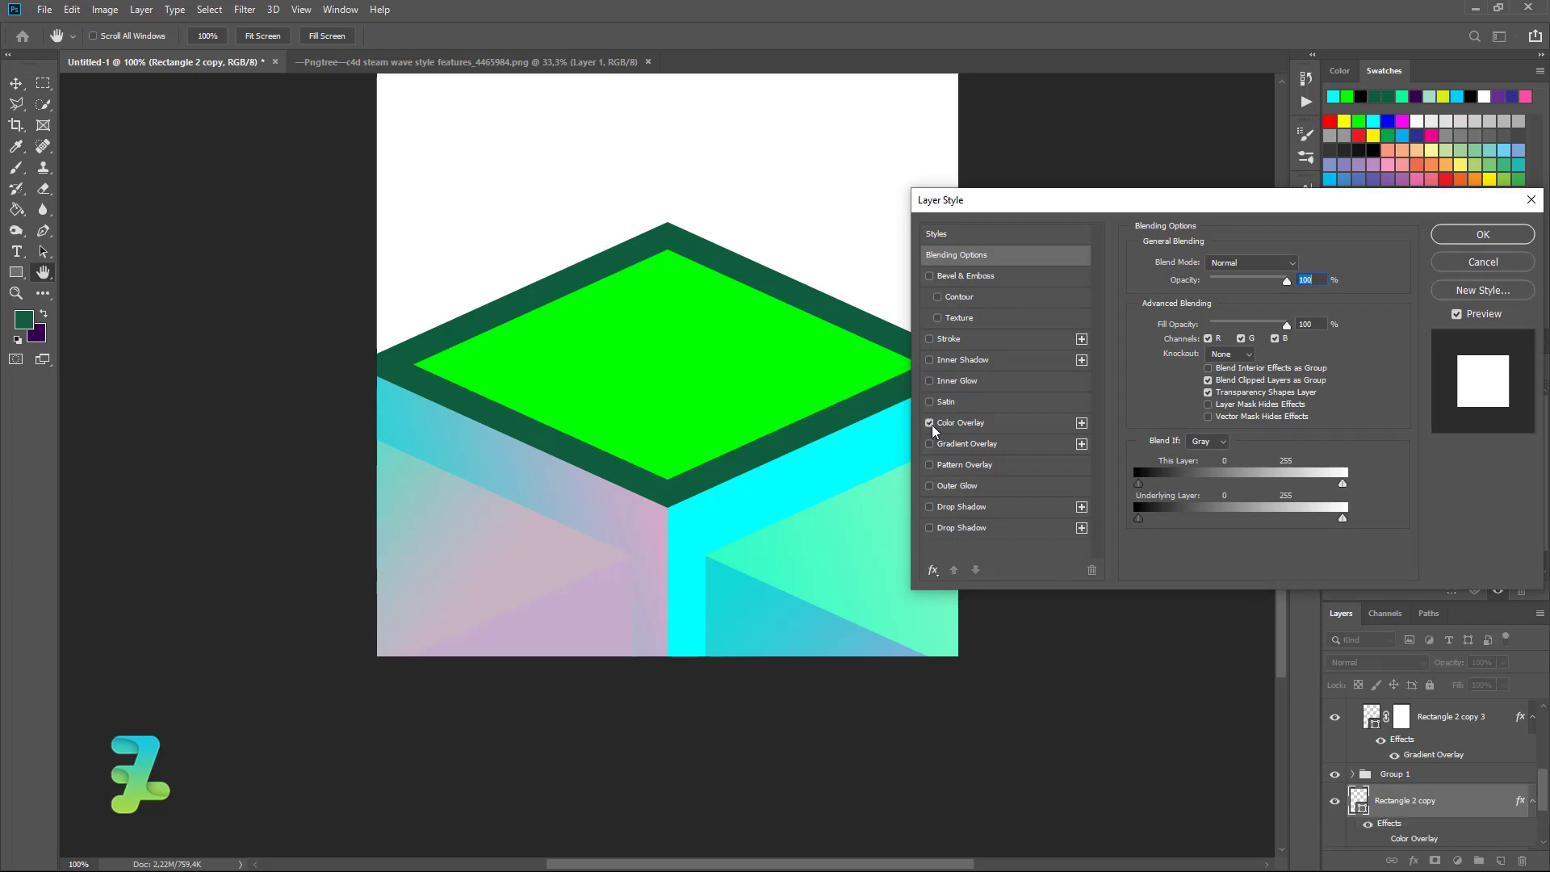
left_click(929, 444)
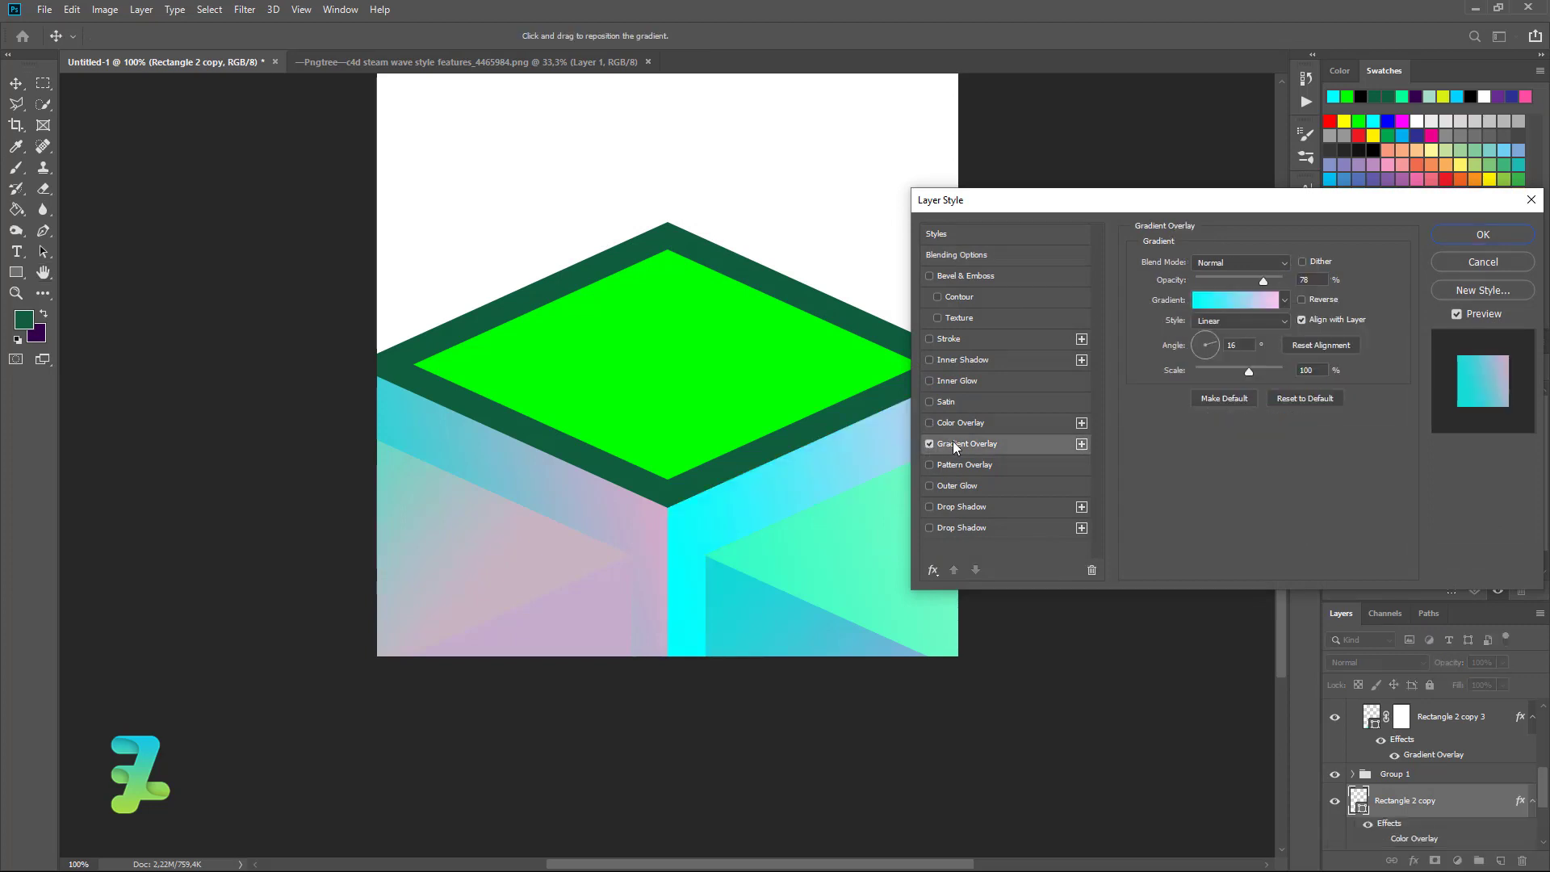
left_click(1256, 304)
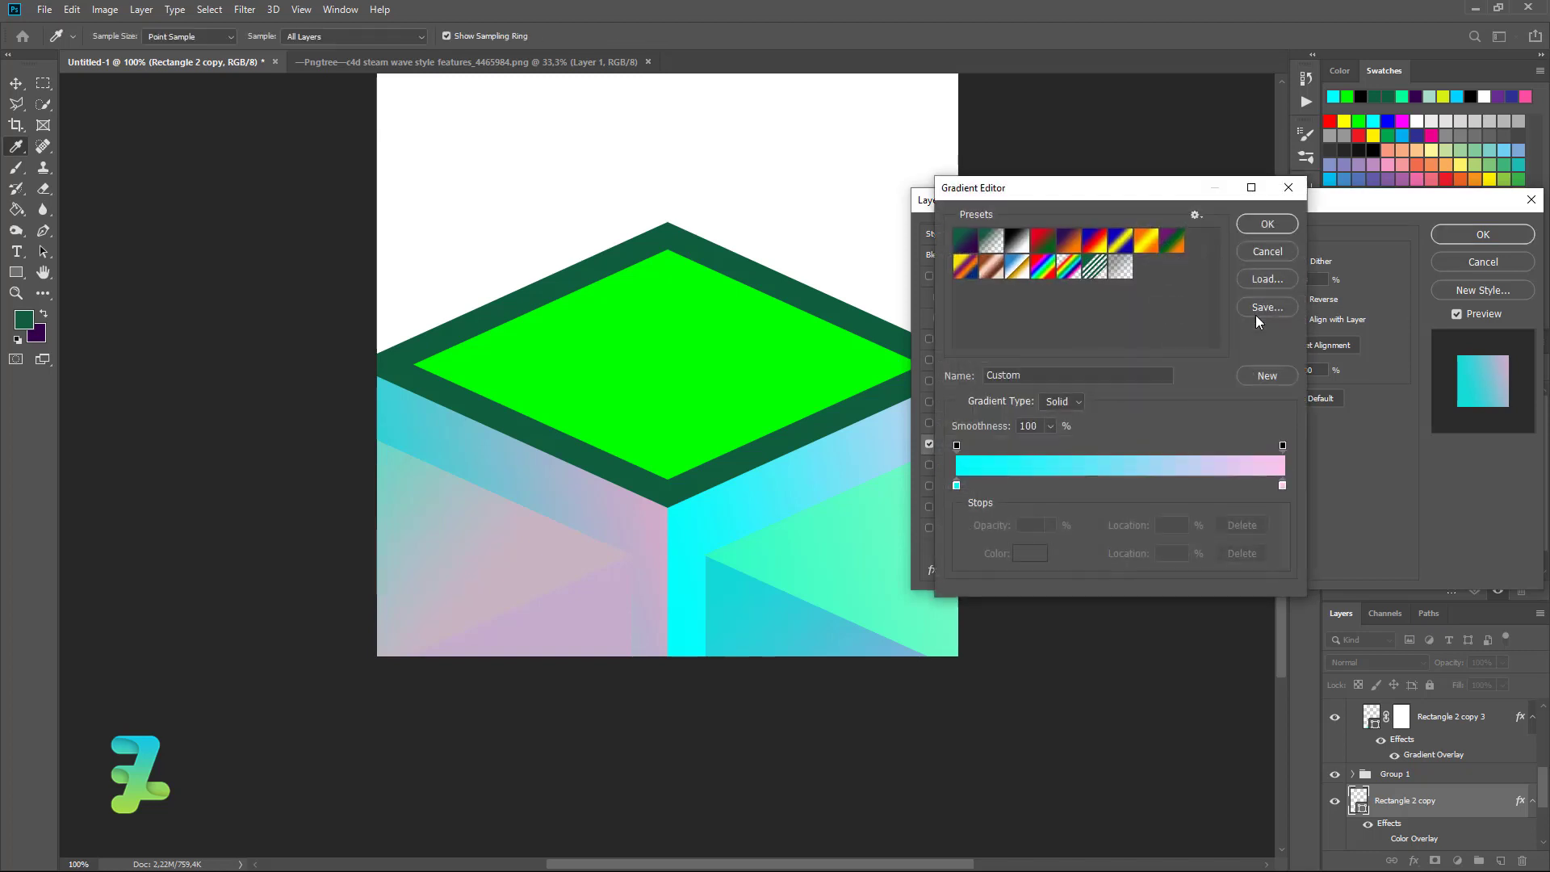
double_click(1282, 484)
left_click(844, 246)
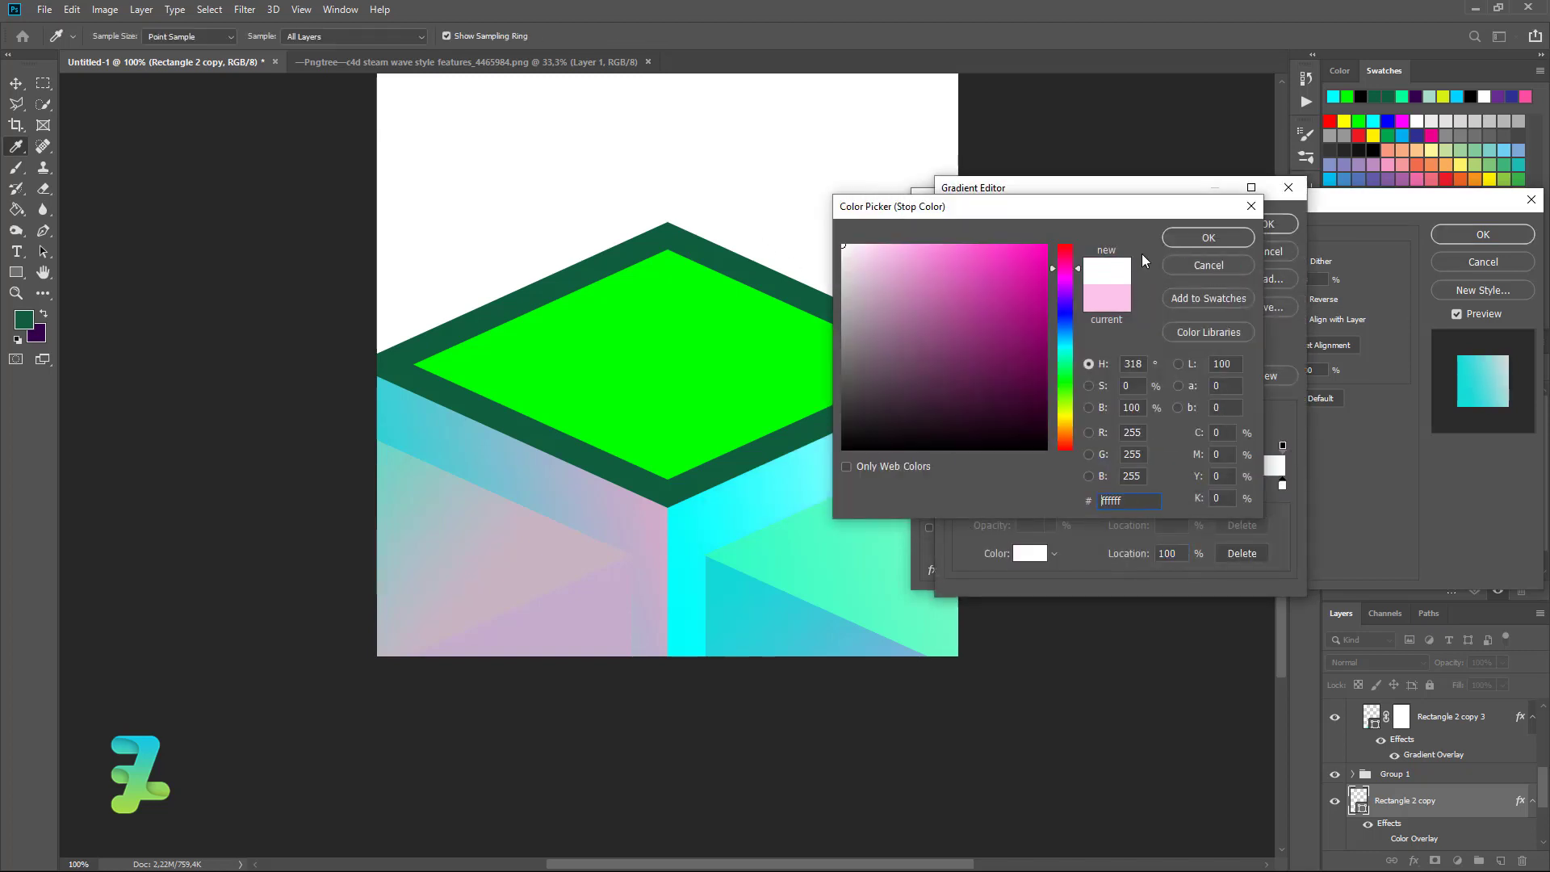
left_click(1182, 240)
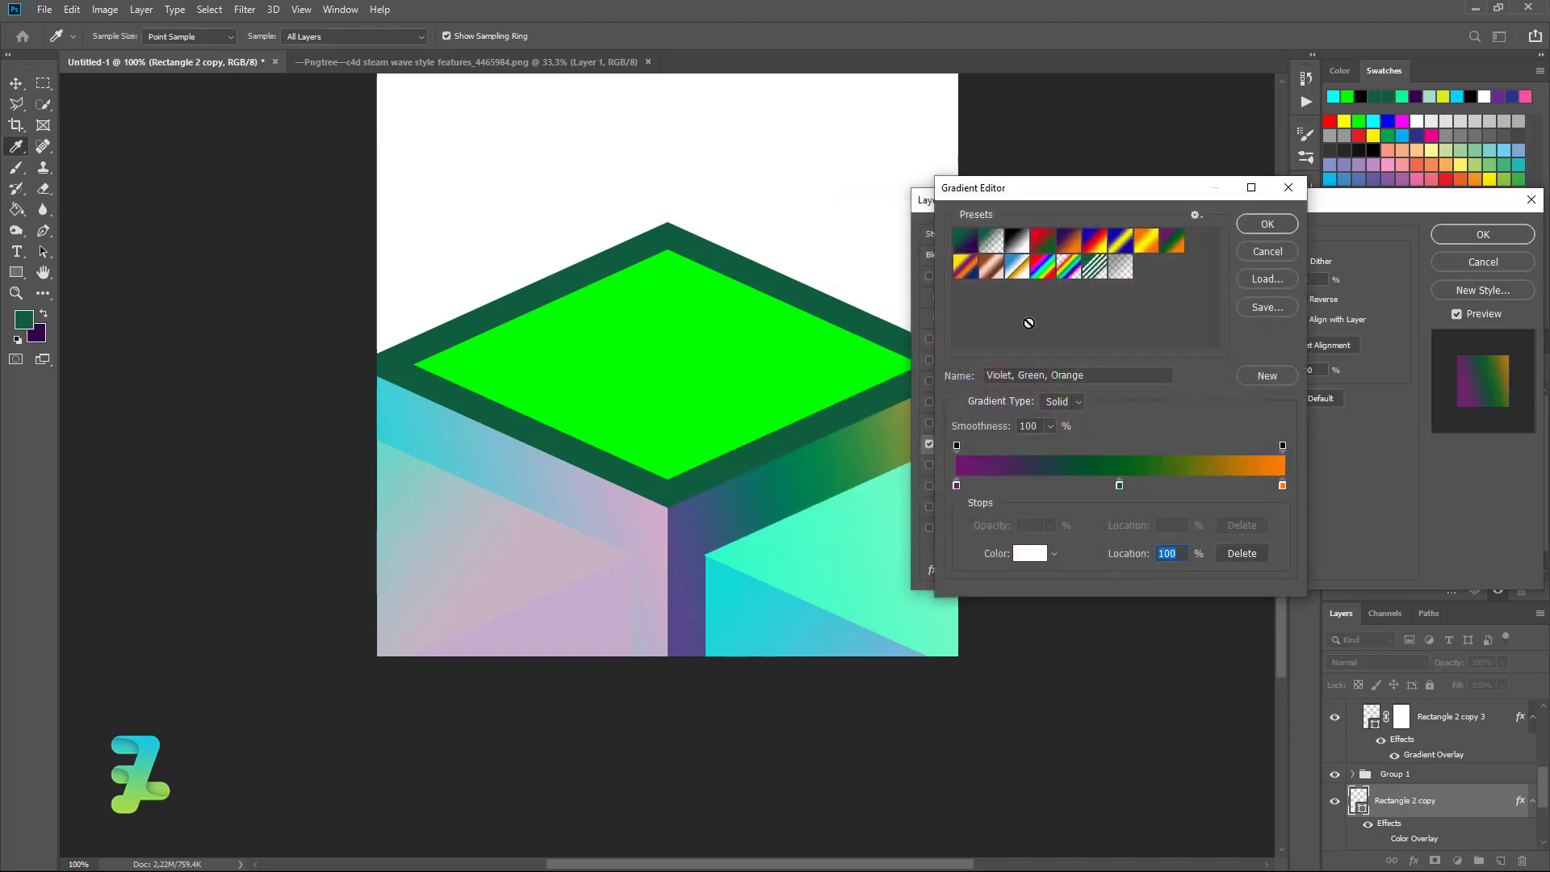
left_click(1017, 240)
Set the gradient's left stop to cyan 00ffea
double_click(957, 484)
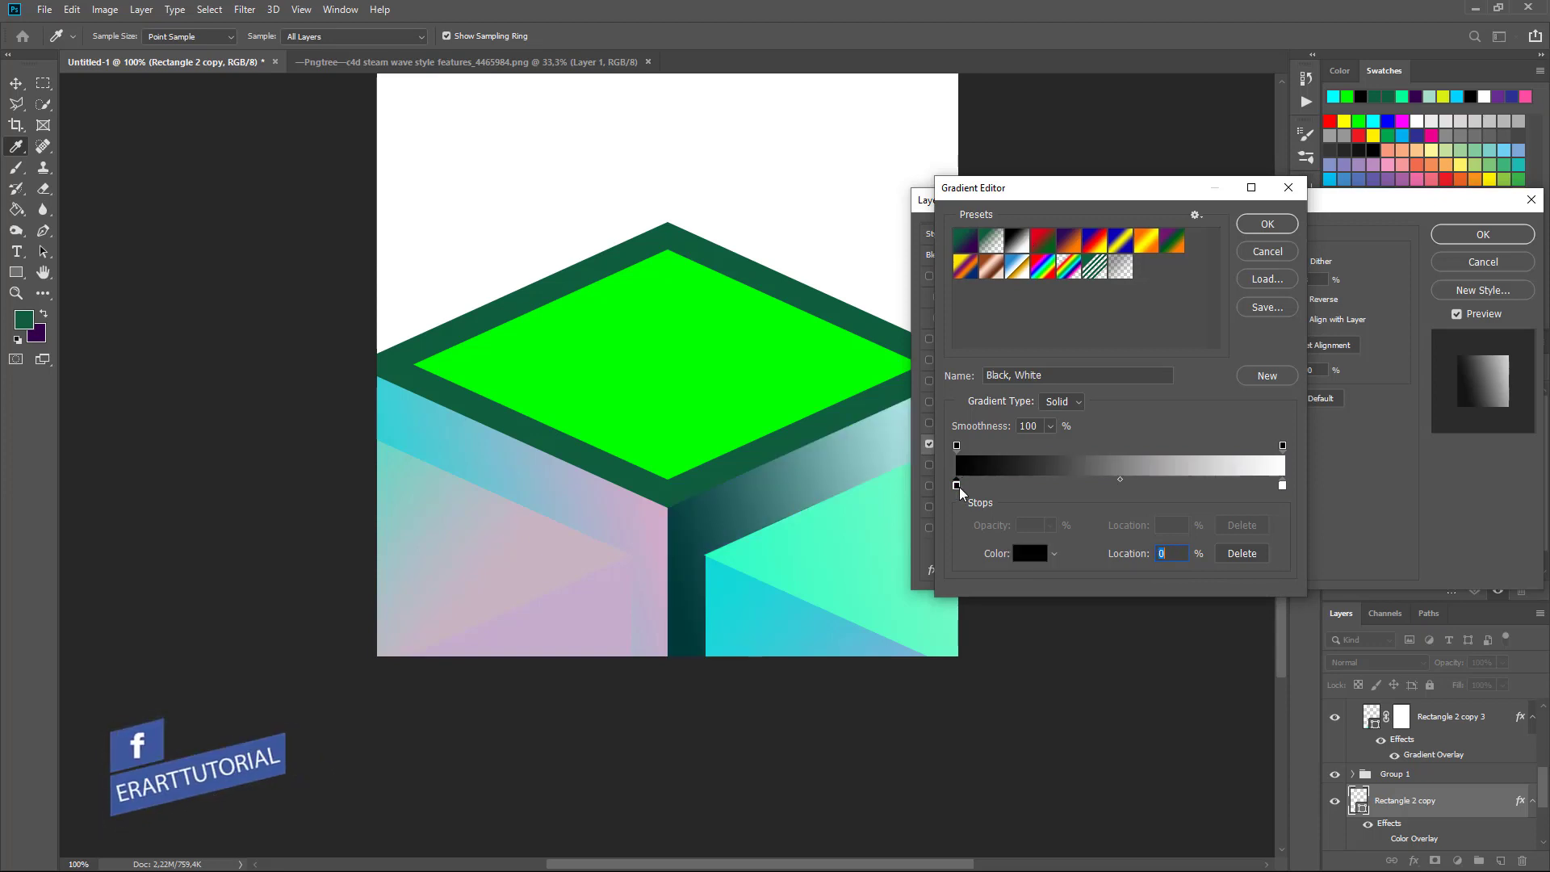
left_click(1064, 352)
left_click(1047, 246)
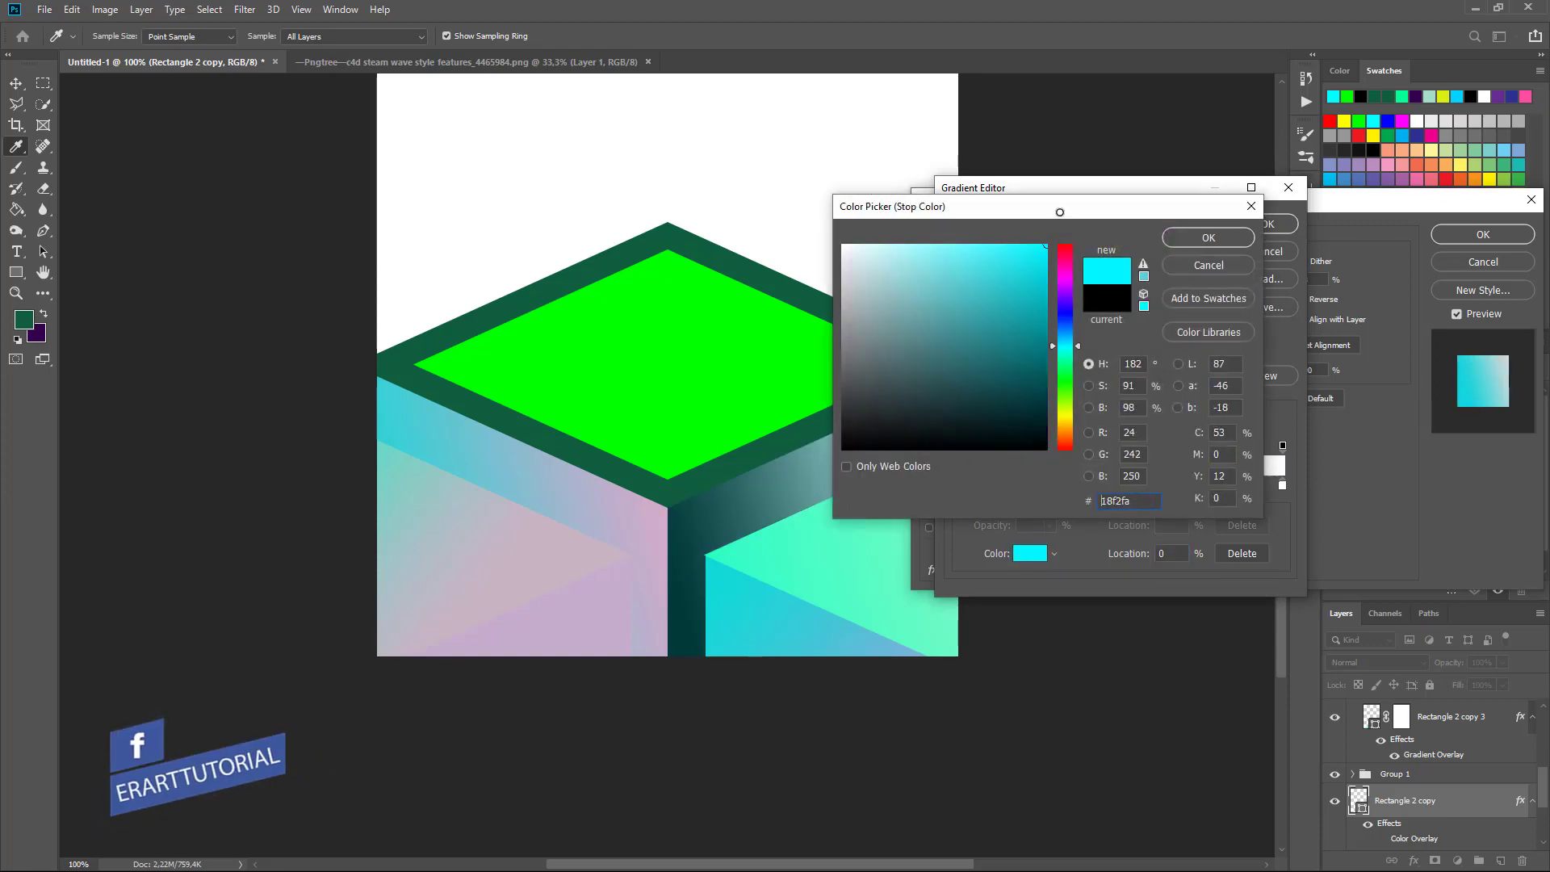
left_click(1180, 239)
left_click(1017, 239)
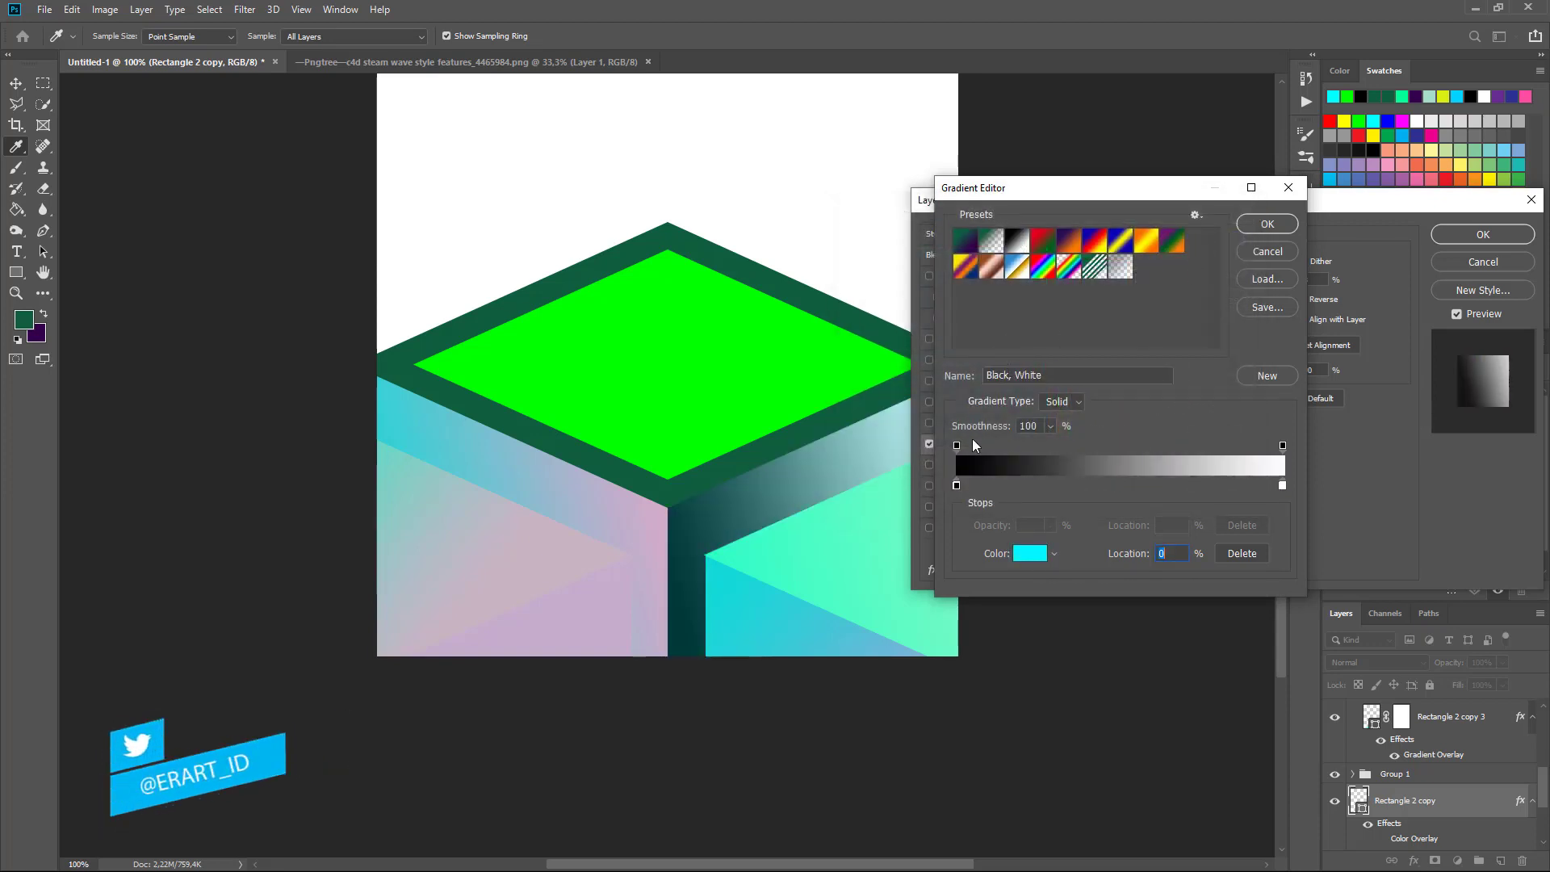
left_click(956, 484)
double_click(957, 485)
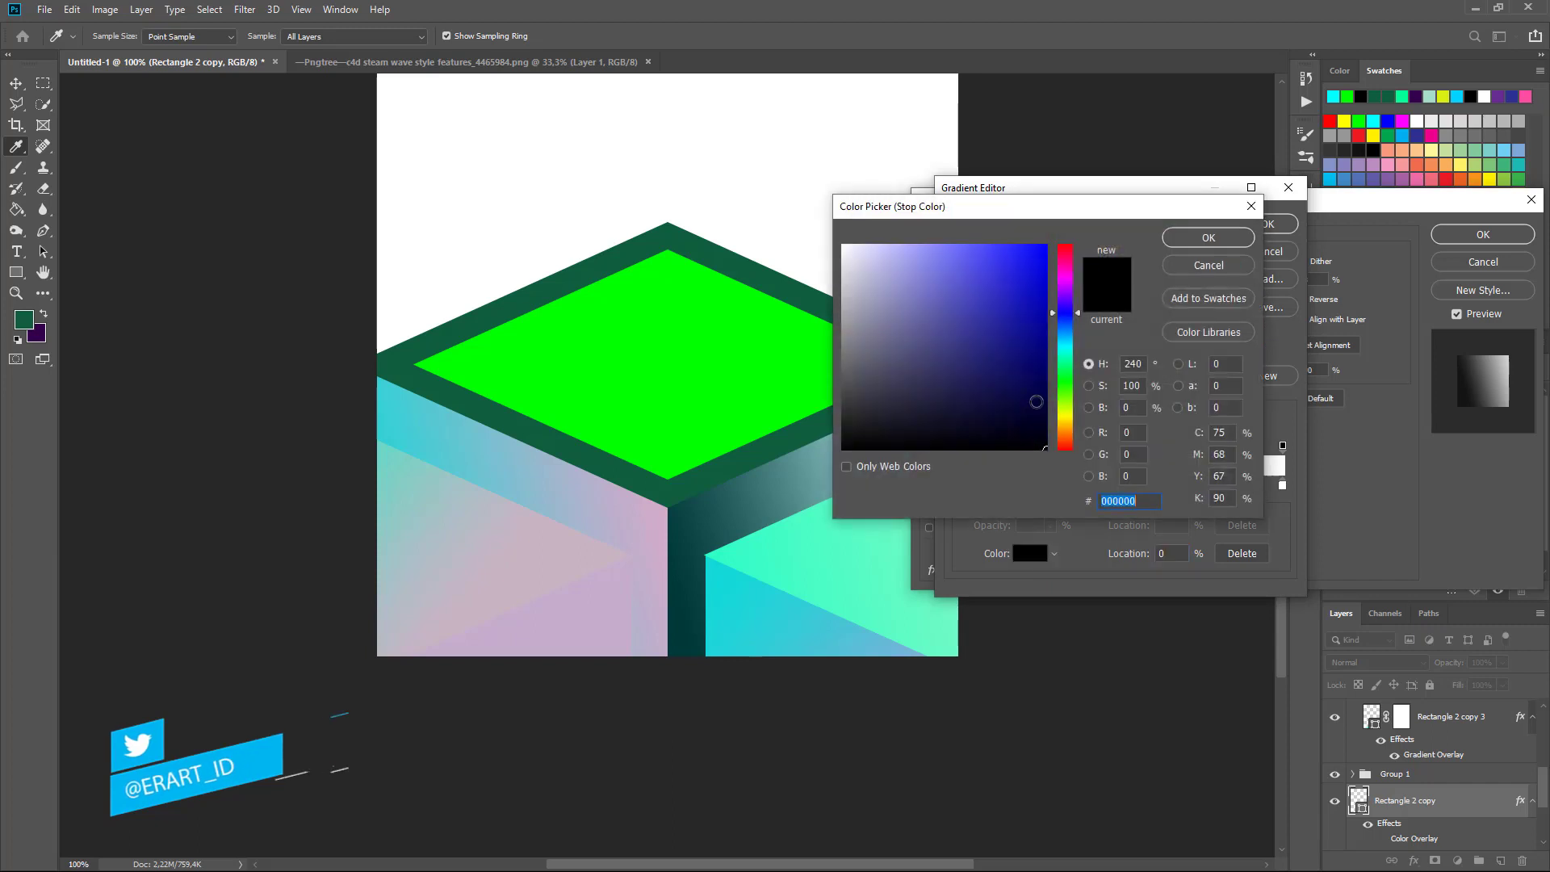
left_click(1064, 352)
left_click(1047, 246)
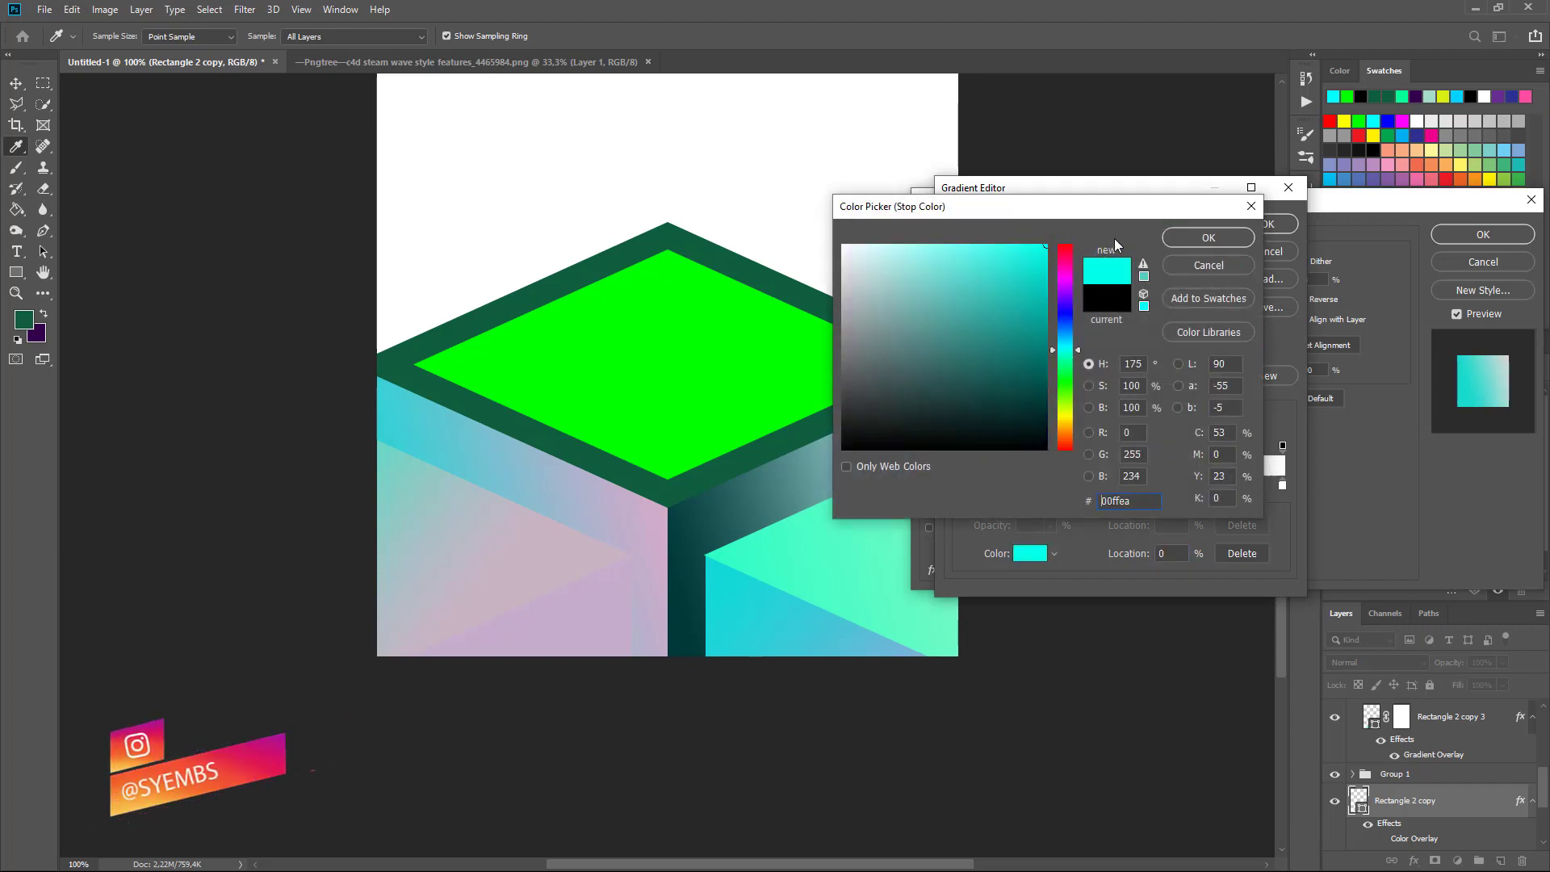
left_click(1179, 242)
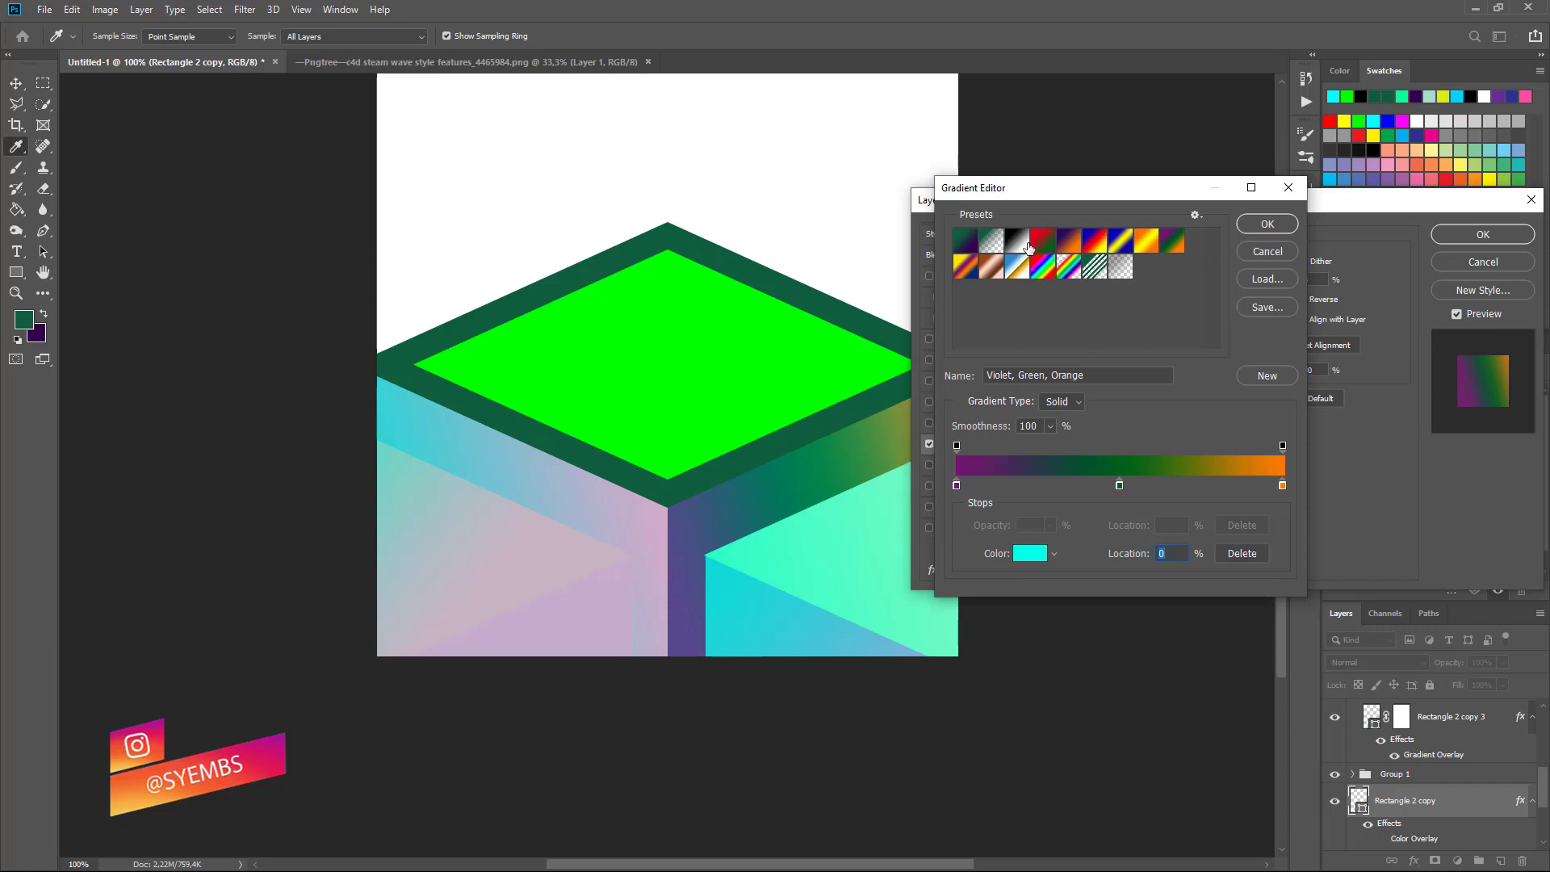
double_click(1016, 239)
Change the left stop to sky cyan 0fcfec, finishing the cyan-to-white gradient
left_click(936, 310)
left_click(956, 484)
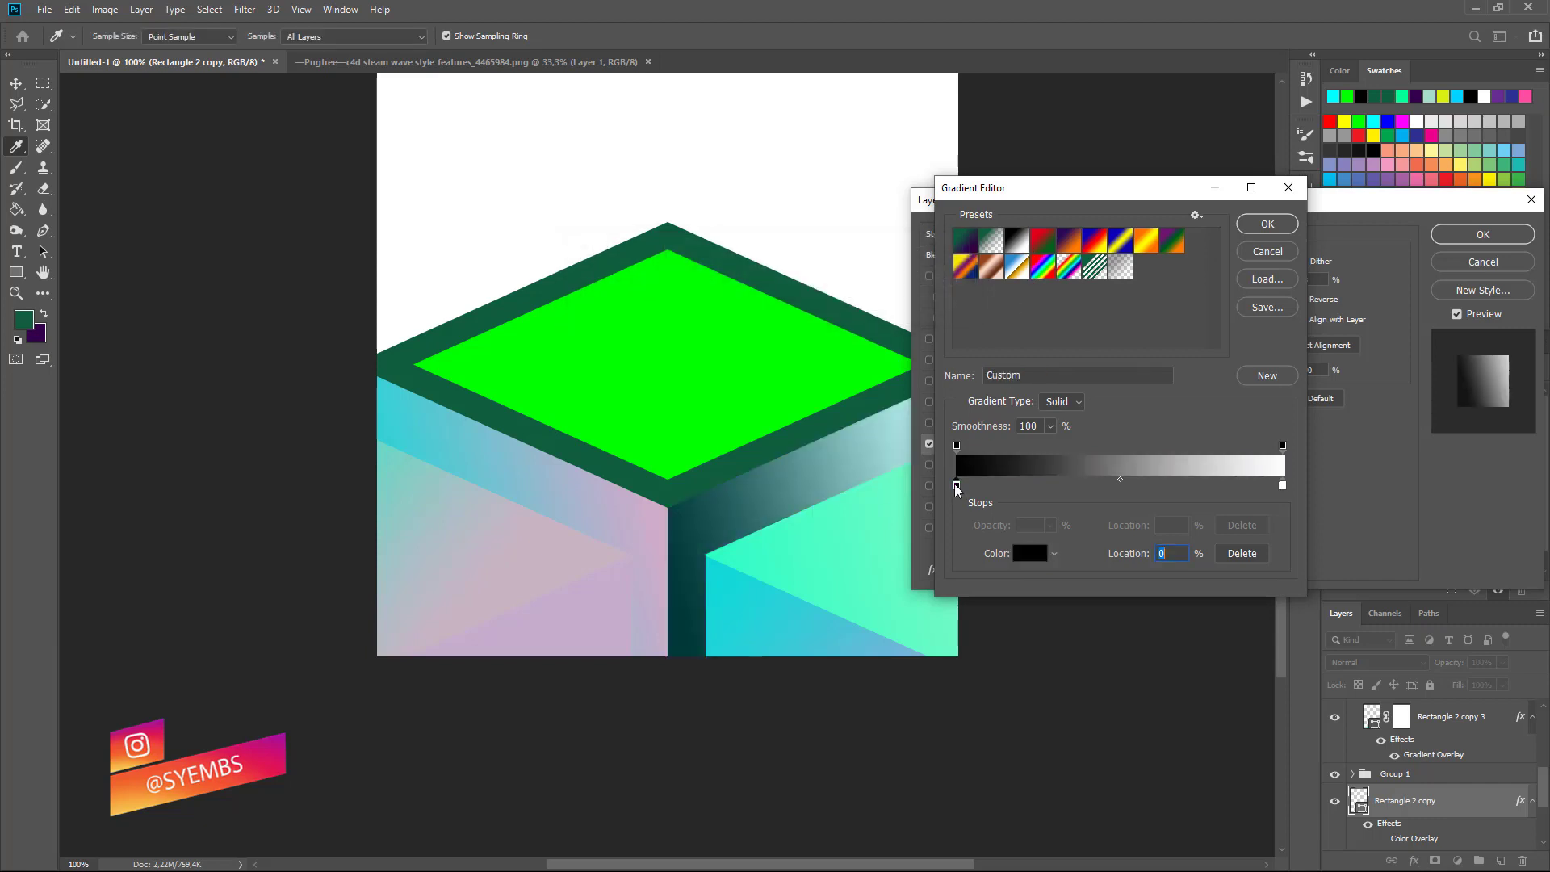
double_click(957, 485)
left_click(1062, 362)
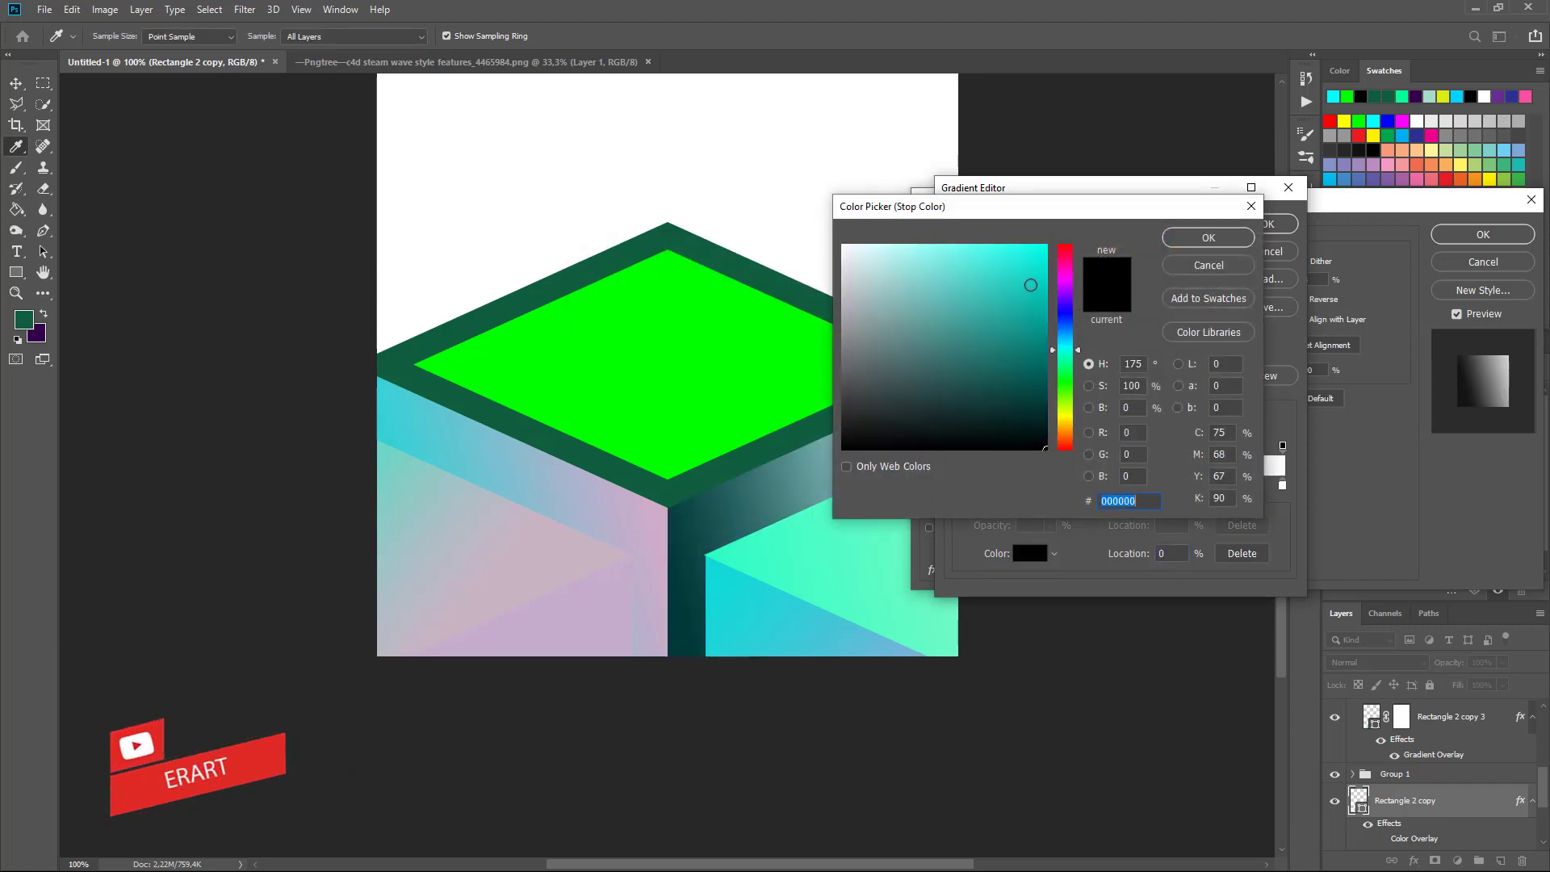
left_click(1041, 251)
left_click(1171, 241)
left_click(1171, 242)
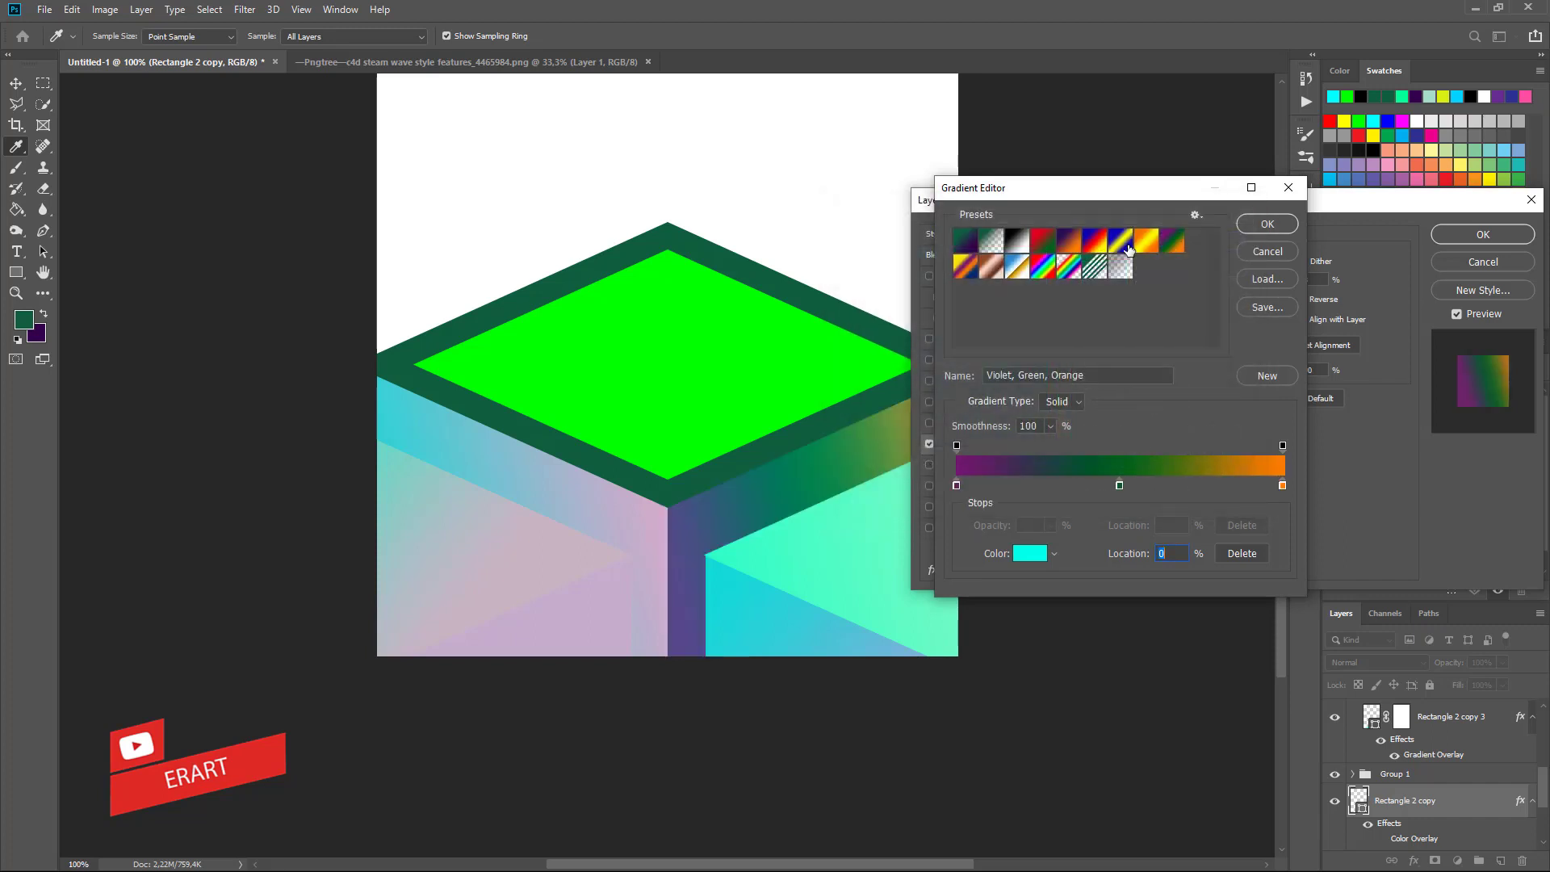
left_click(1017, 240)
left_click(957, 485)
double_click(956, 484)
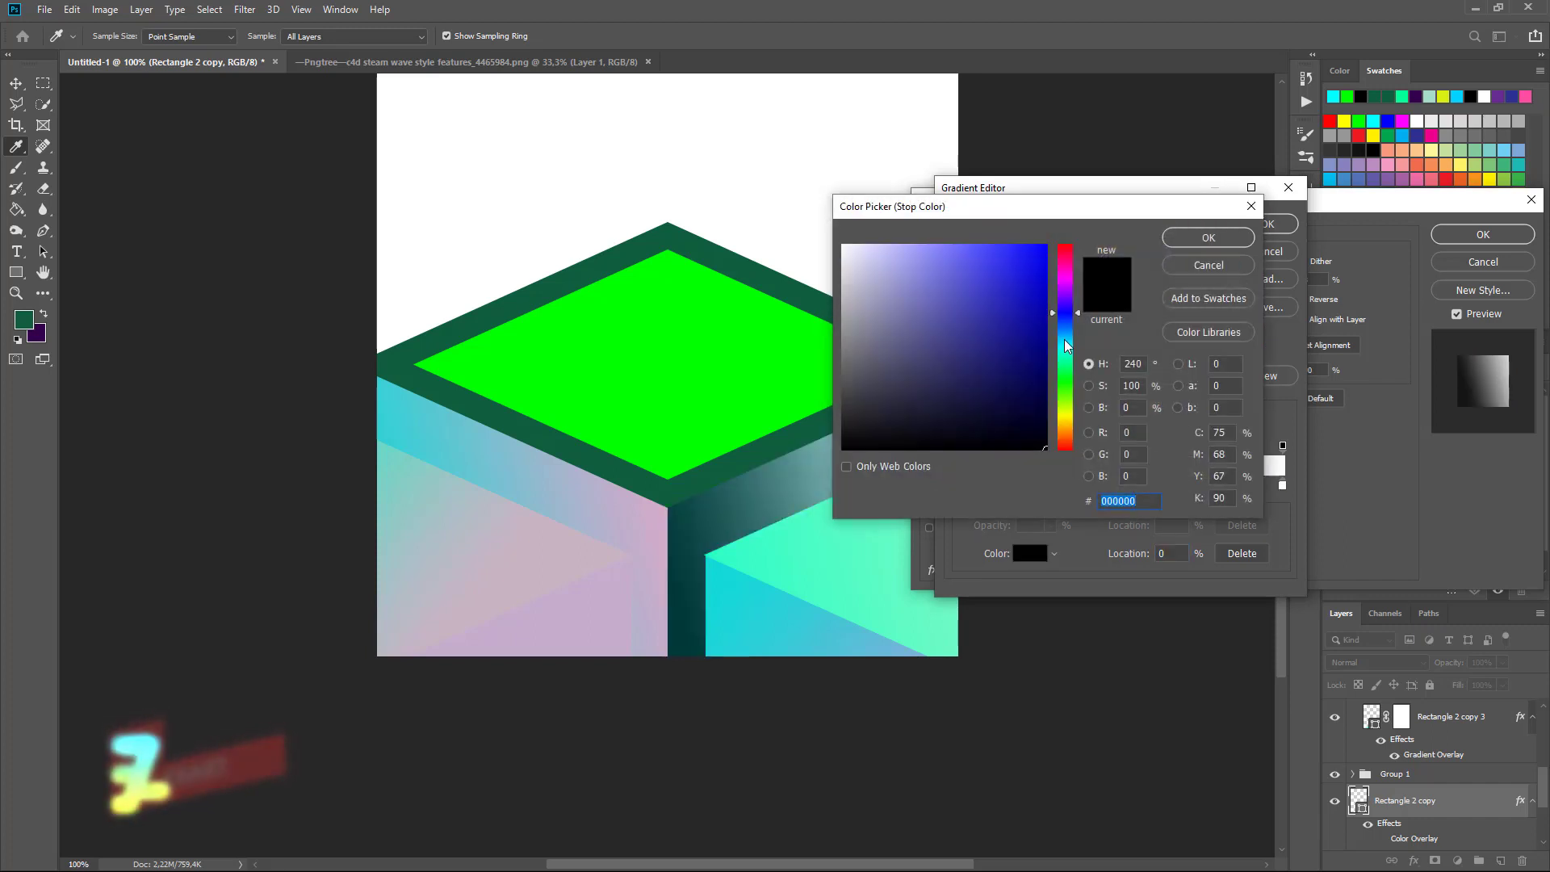
left_click(1066, 343)
left_click(1034, 259)
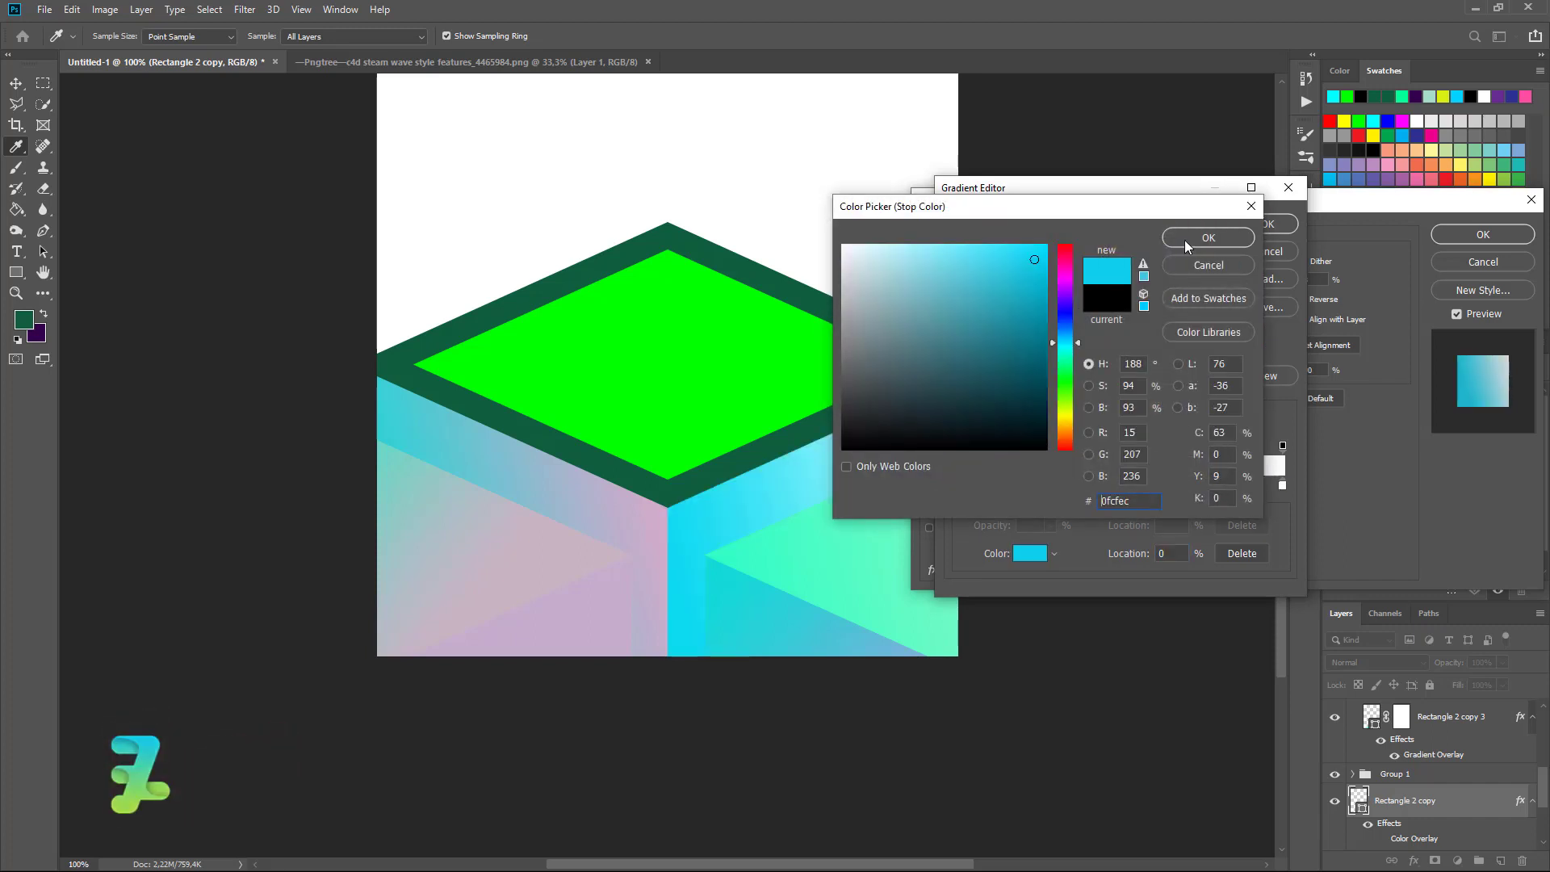
left_click(1247, 236)
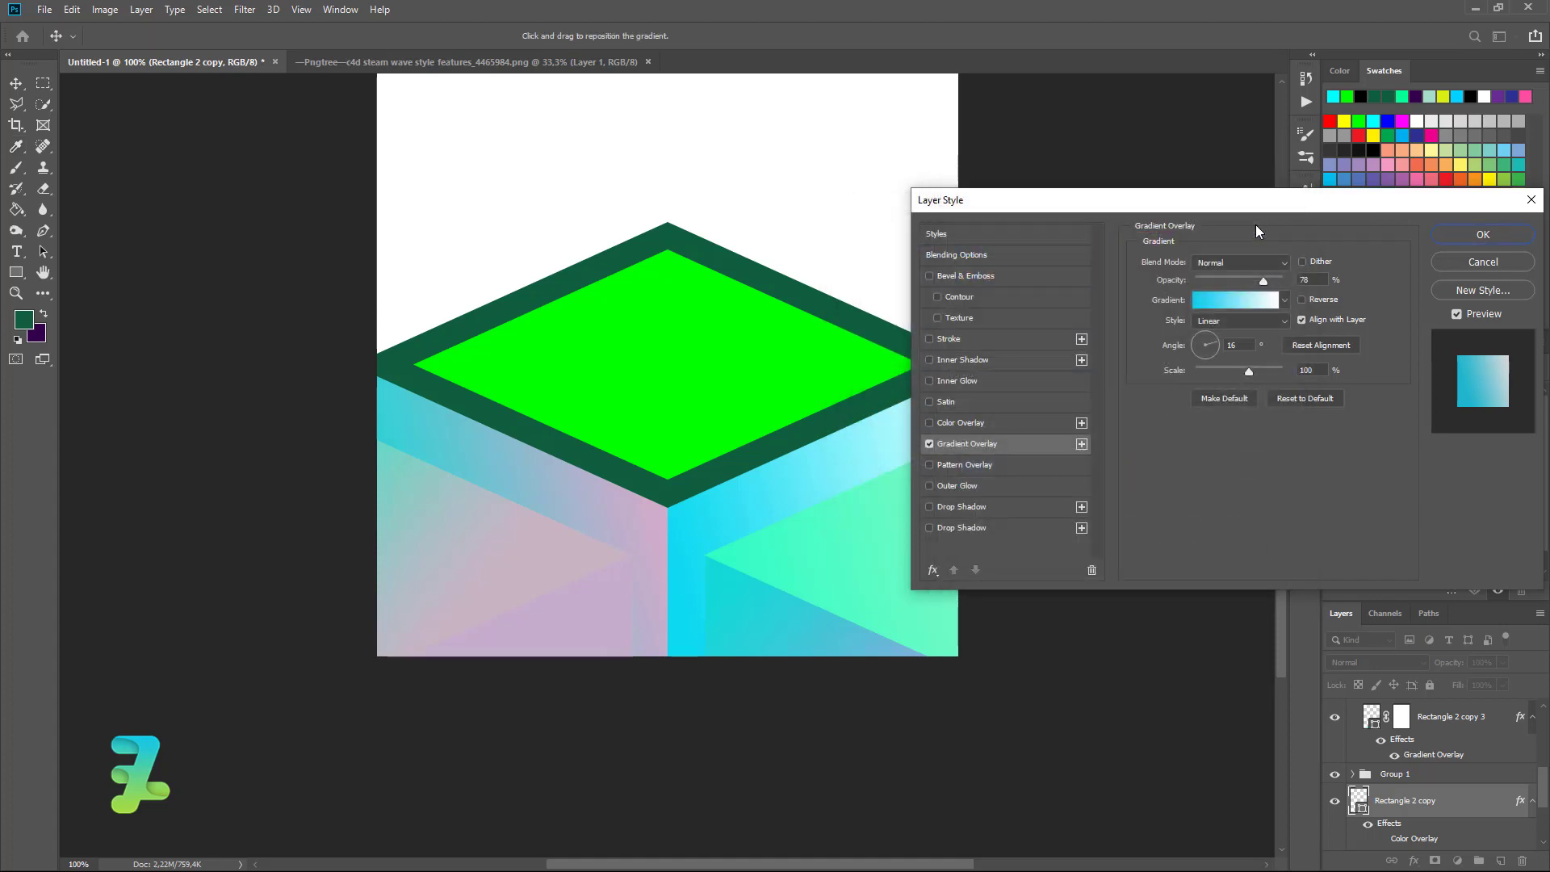
Apply the overlay, then copy its layer style onto Rectangle 1 copy 3
left_click(1468, 236)
right_click(1459, 802)
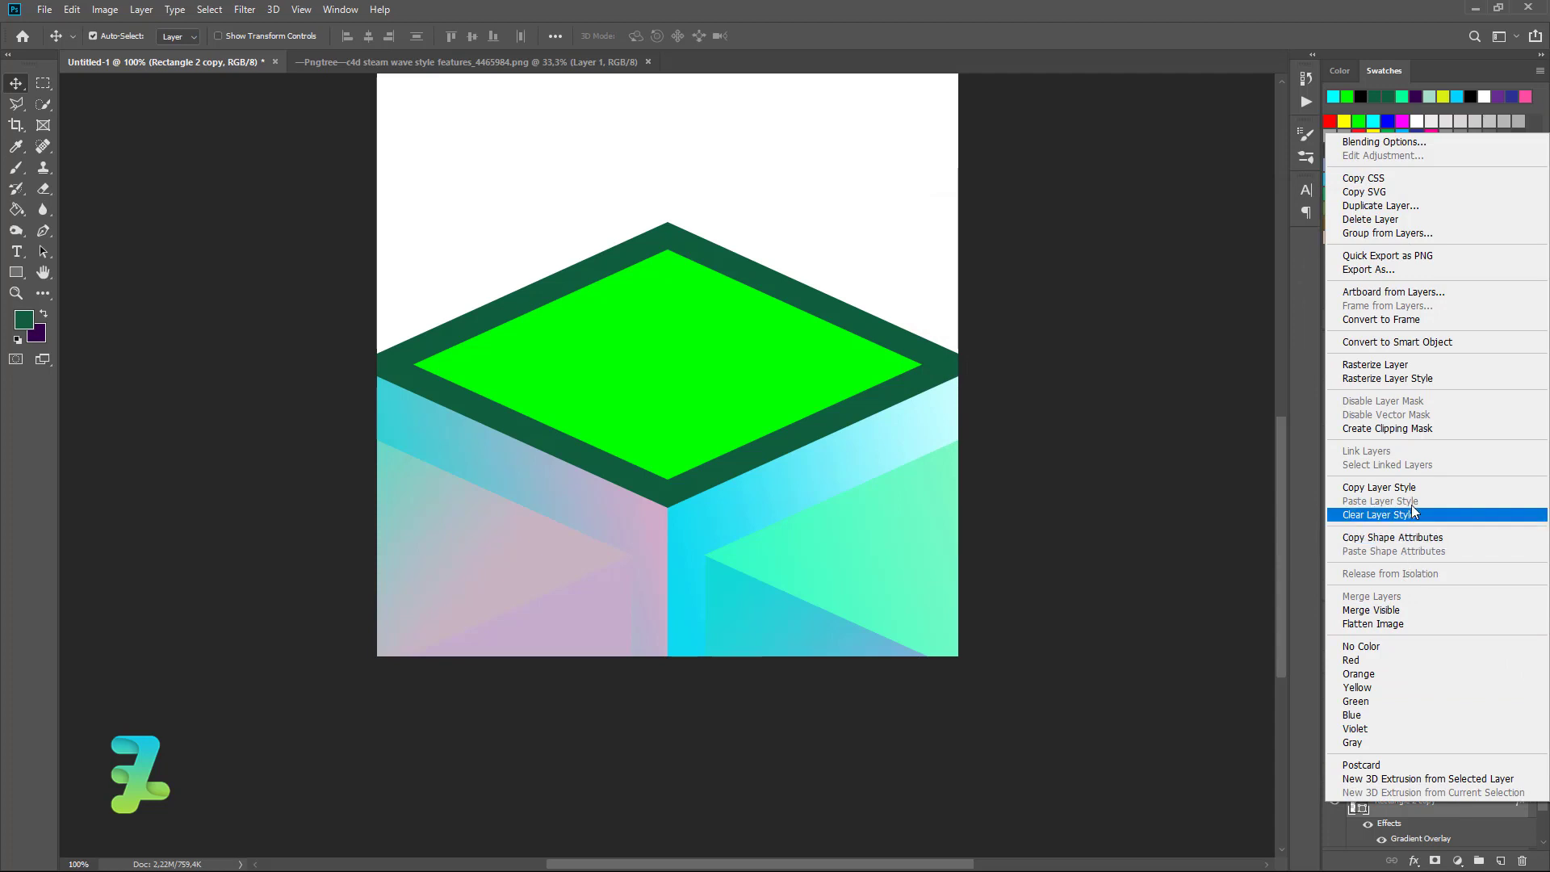
left_click(1397, 487)
left_click(916, 543)
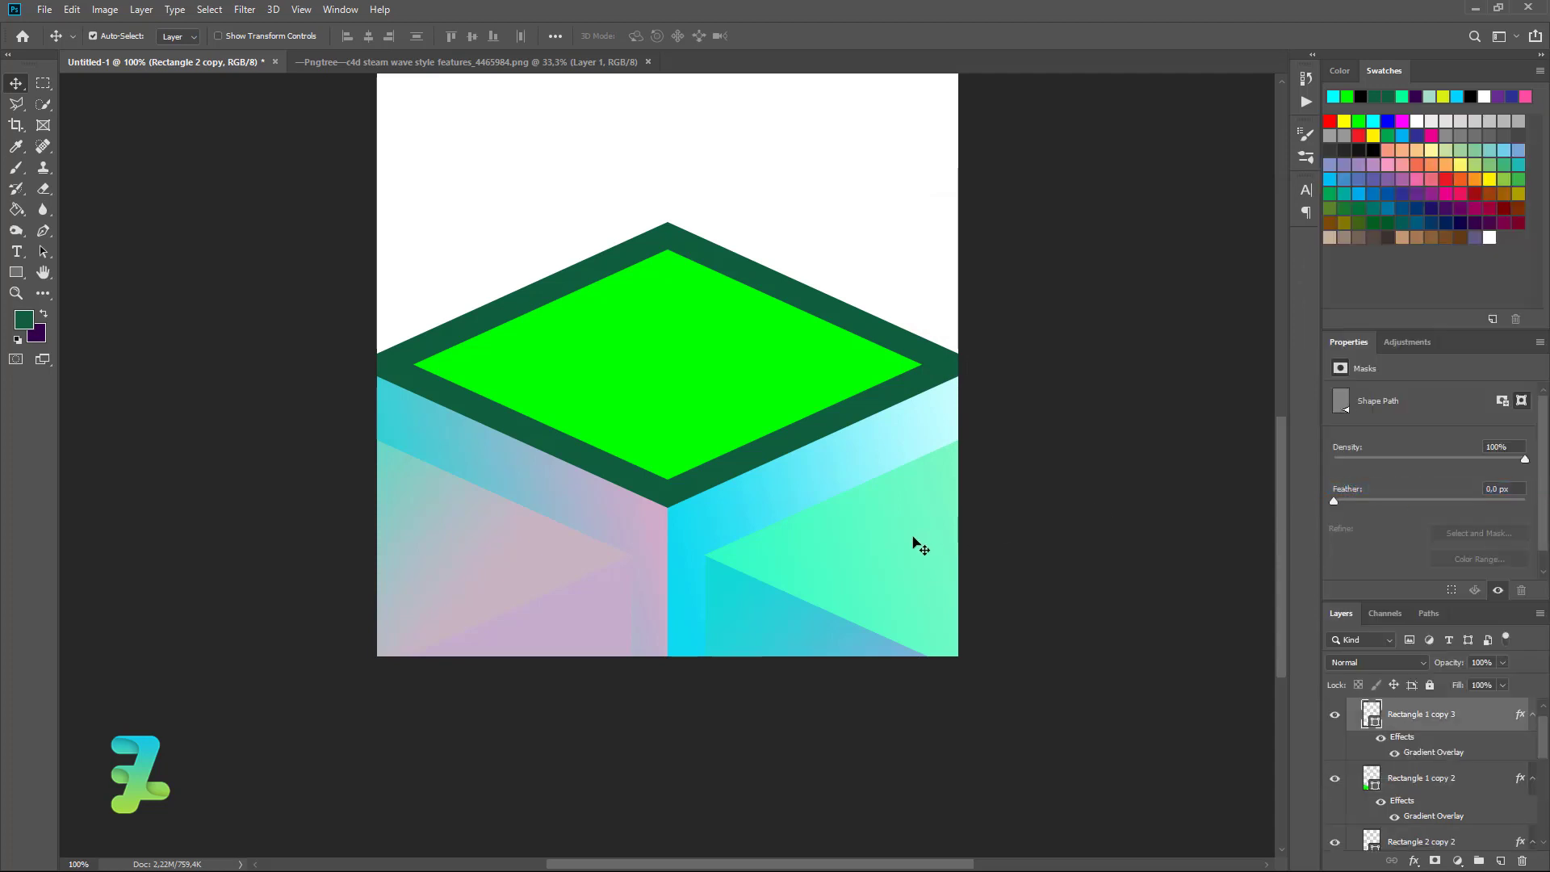
right_click(1472, 710)
left_click(1401, 406)
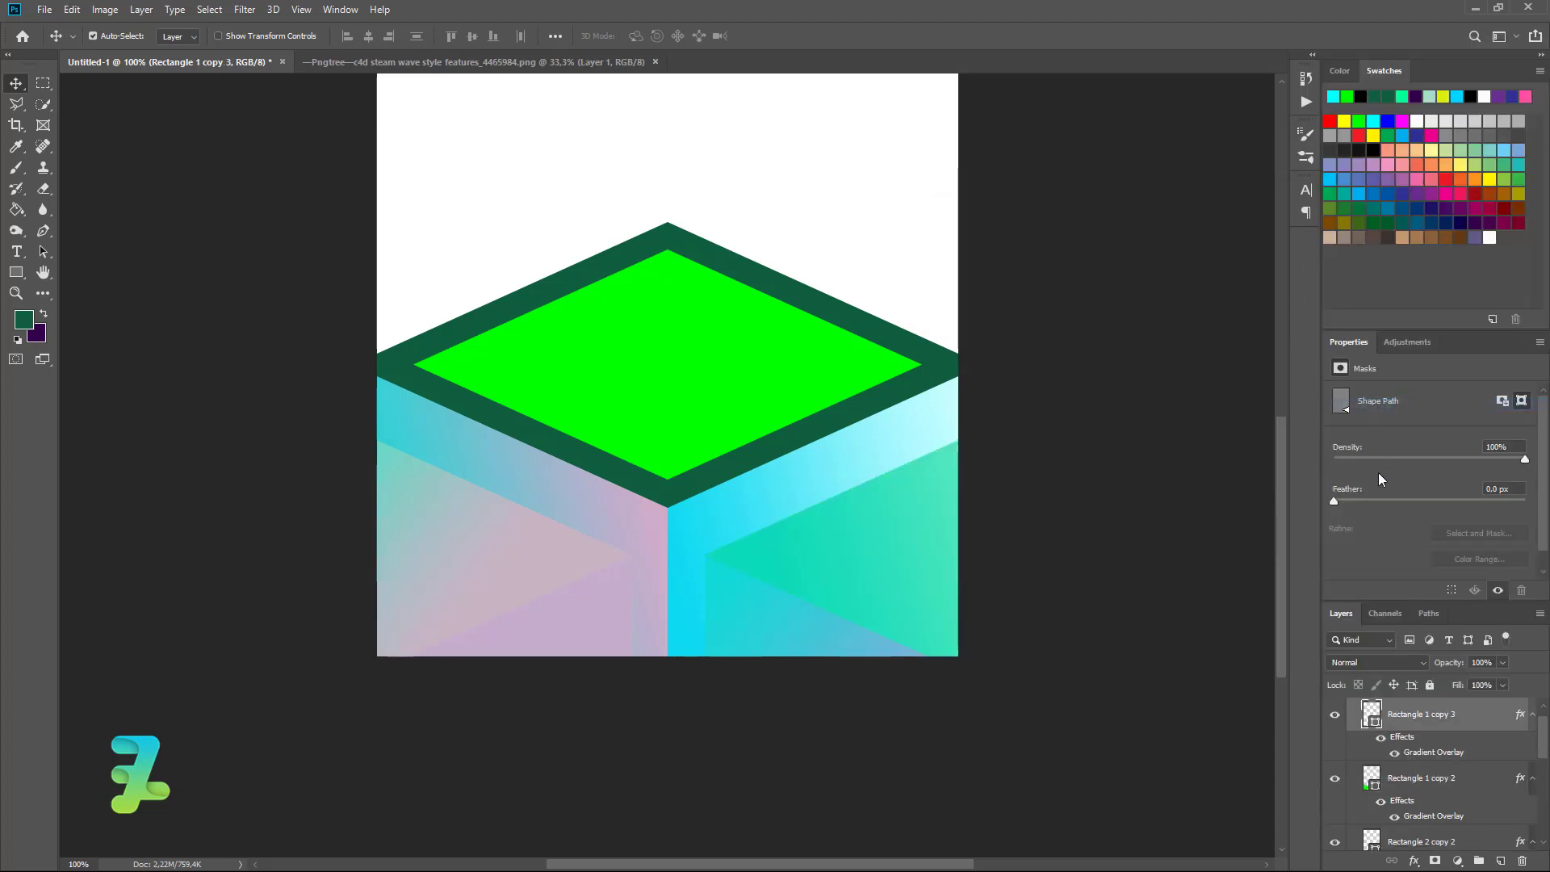
Raise Rectangle 1 copy 3's Gradient Overlay opacity to 100%
scroll(1436, 706, "up", 1)
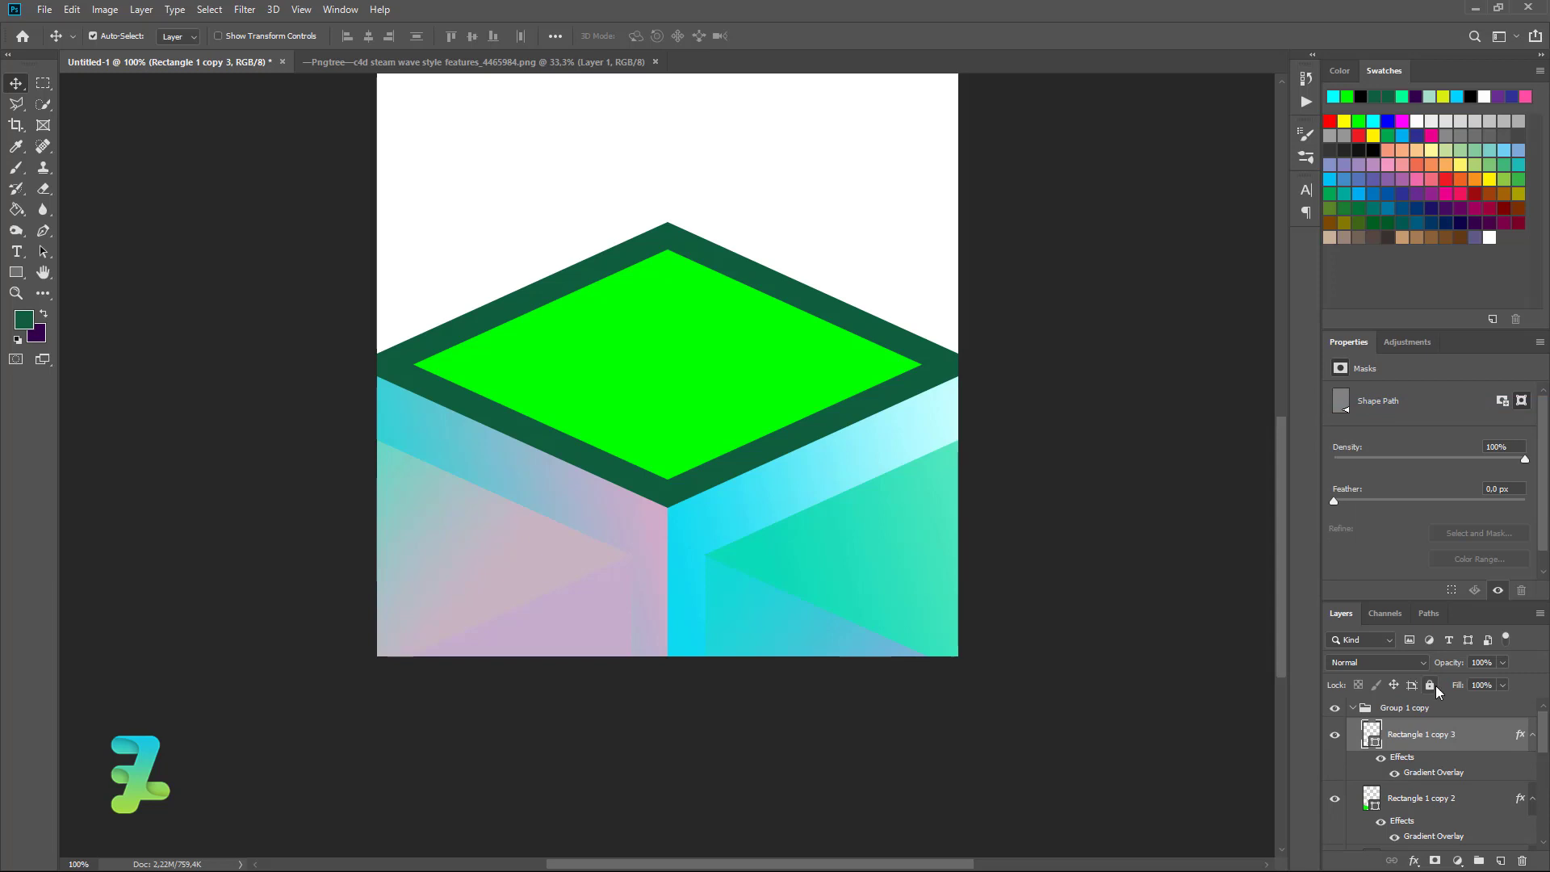
double_click(1421, 707)
left_click(1469, 734)
double_click(1434, 772)
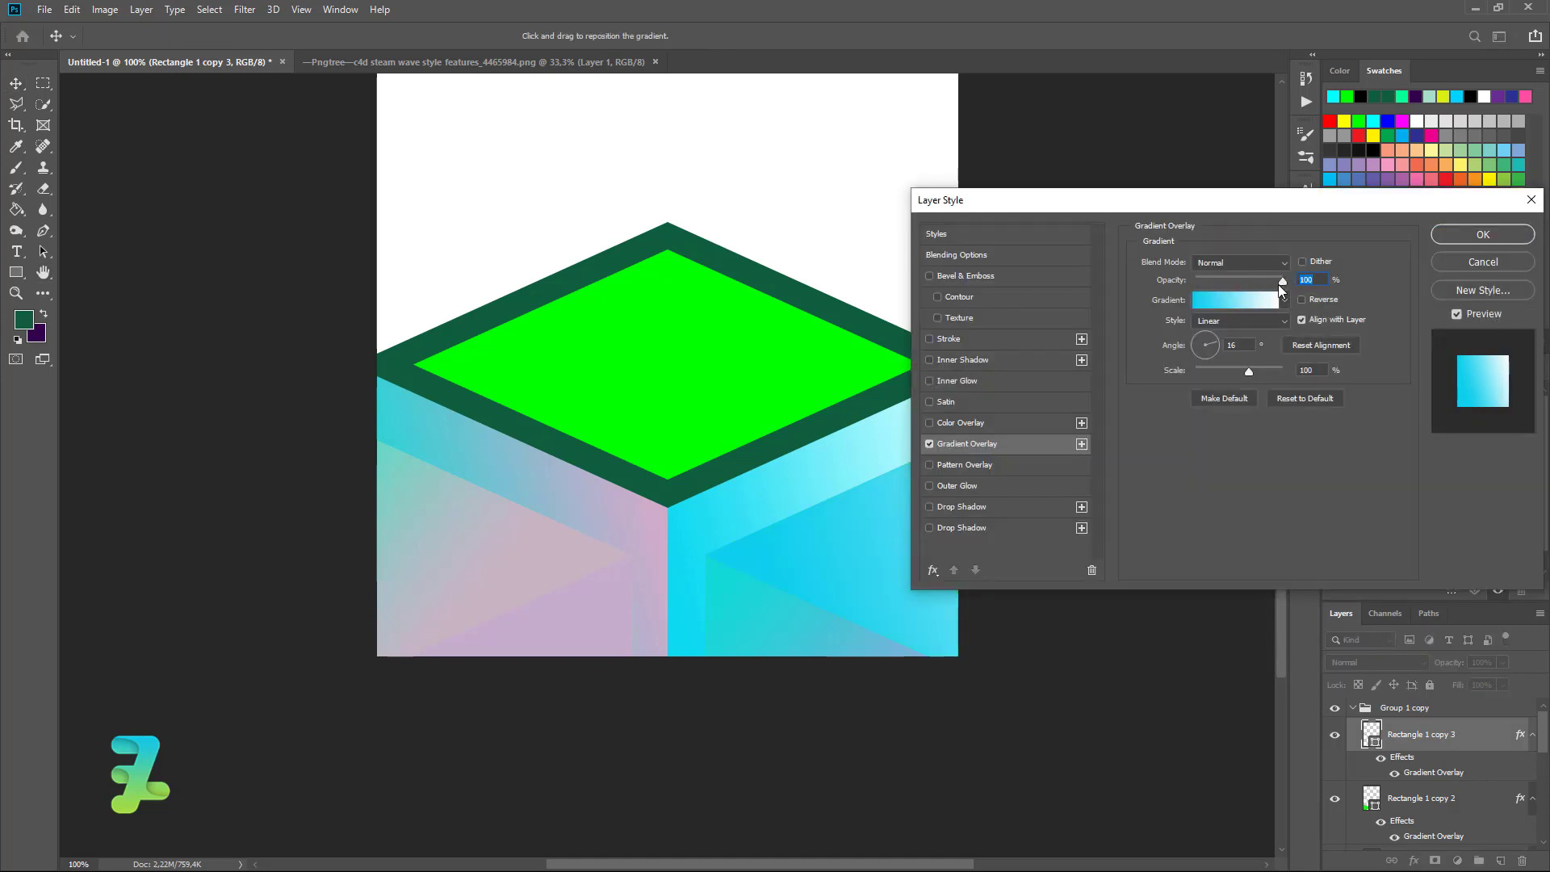
left_click_drag(1282, 281, 1274, 281)
left_click(1458, 240)
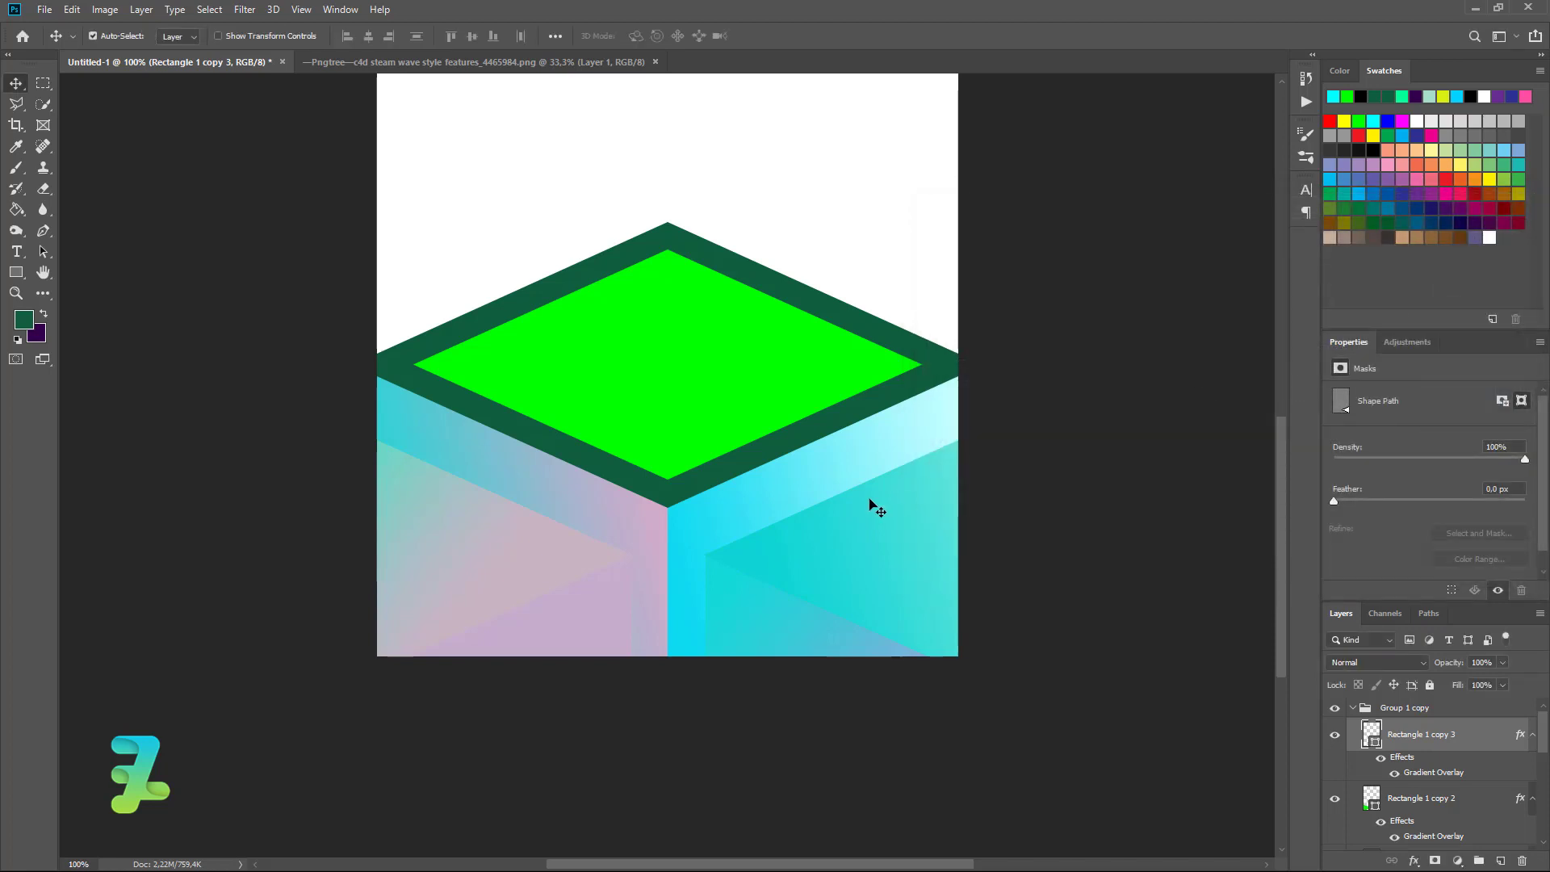
Zoom out and add a new empty layer above the Background layer
key("ctrl+minus")
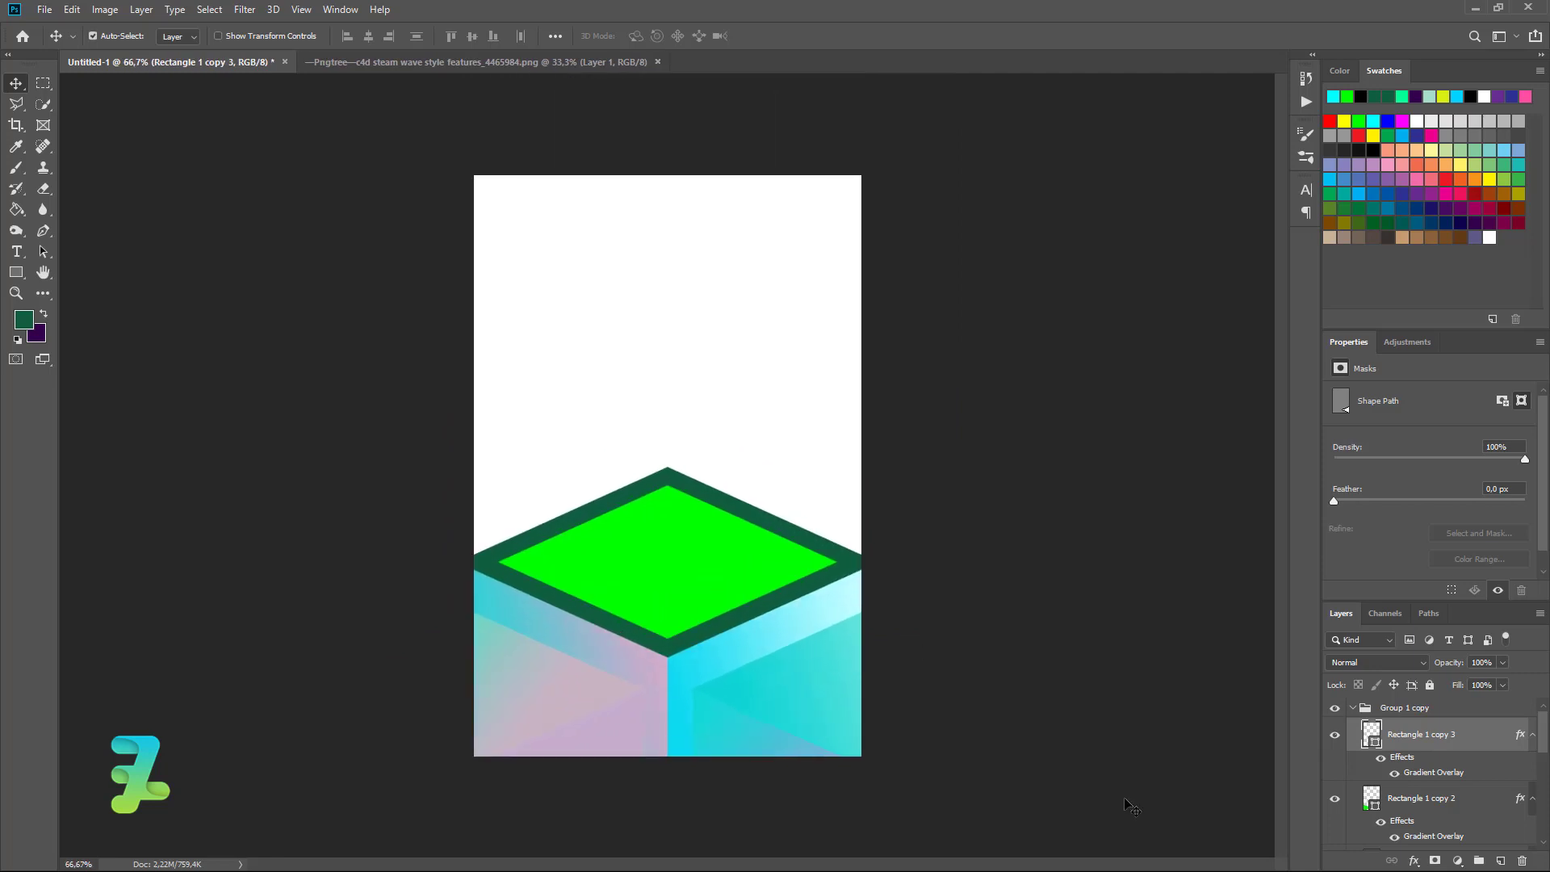
scroll(1420, 775, "down", 2)
scroll(1421, 775, "down", 2)
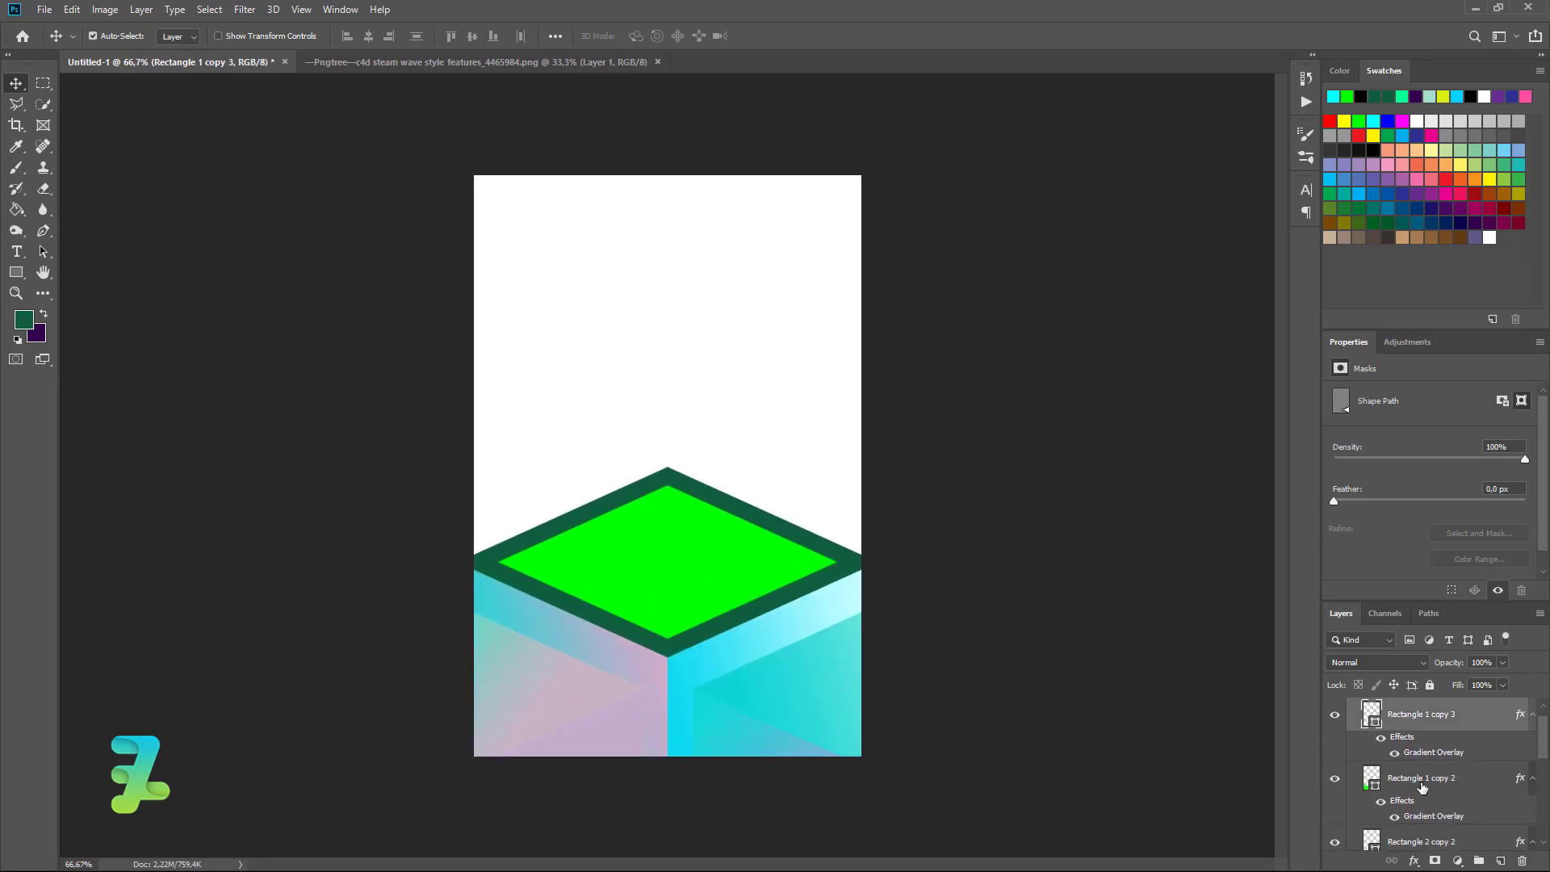
scroll(1389, 751, "up", 4)
left_click(1369, 711)
scroll(1421, 791, "down", 3)
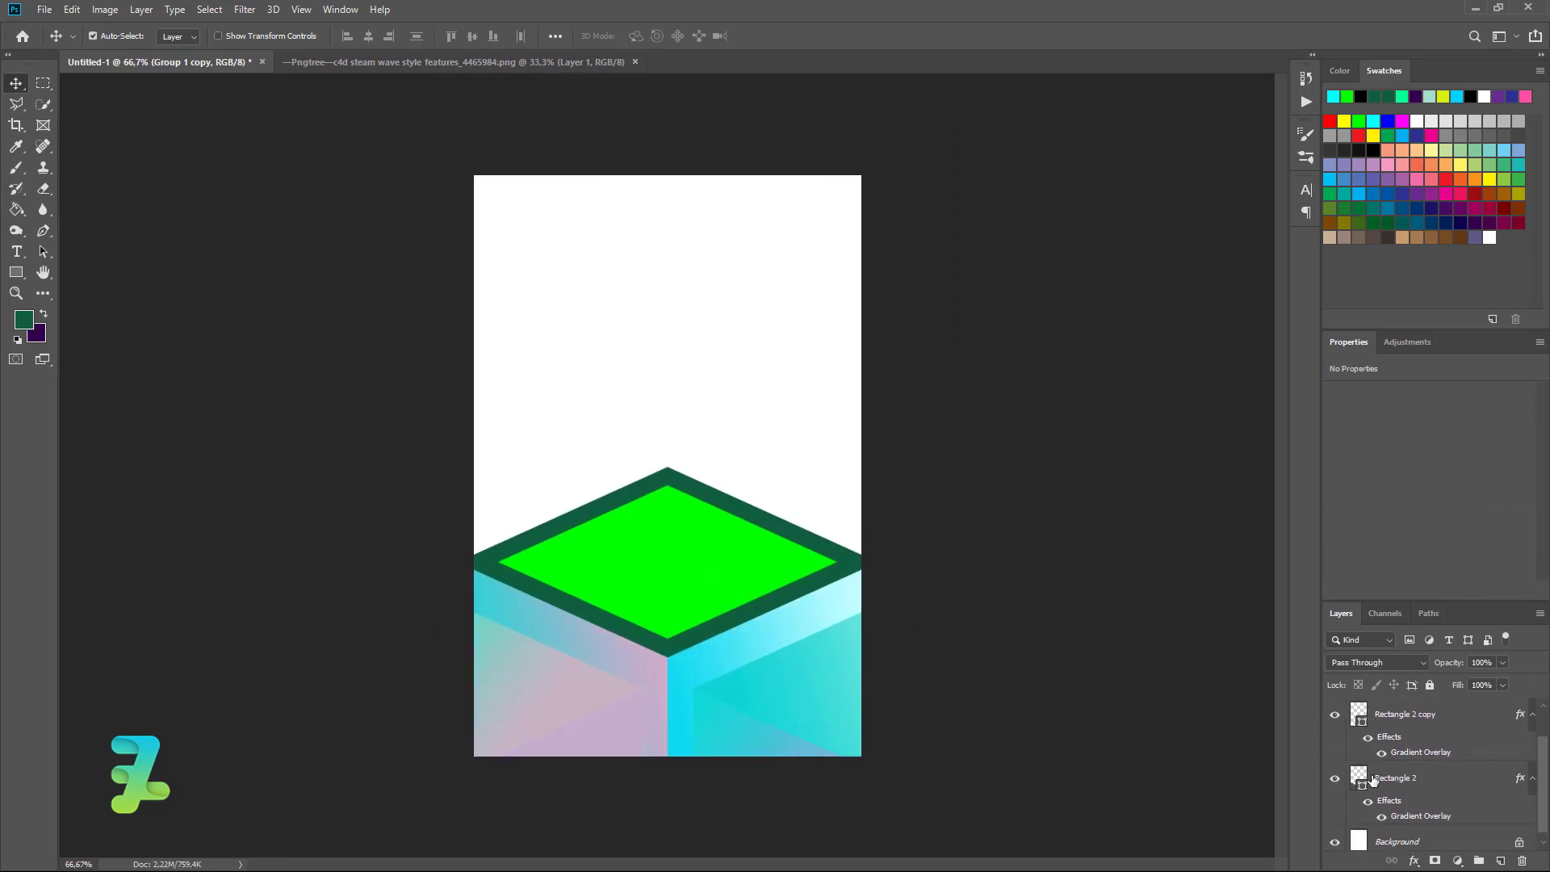
scroll(1437, 823, "down", 2)
left_click(1450, 845)
key("ctrl+shift+alt+n")
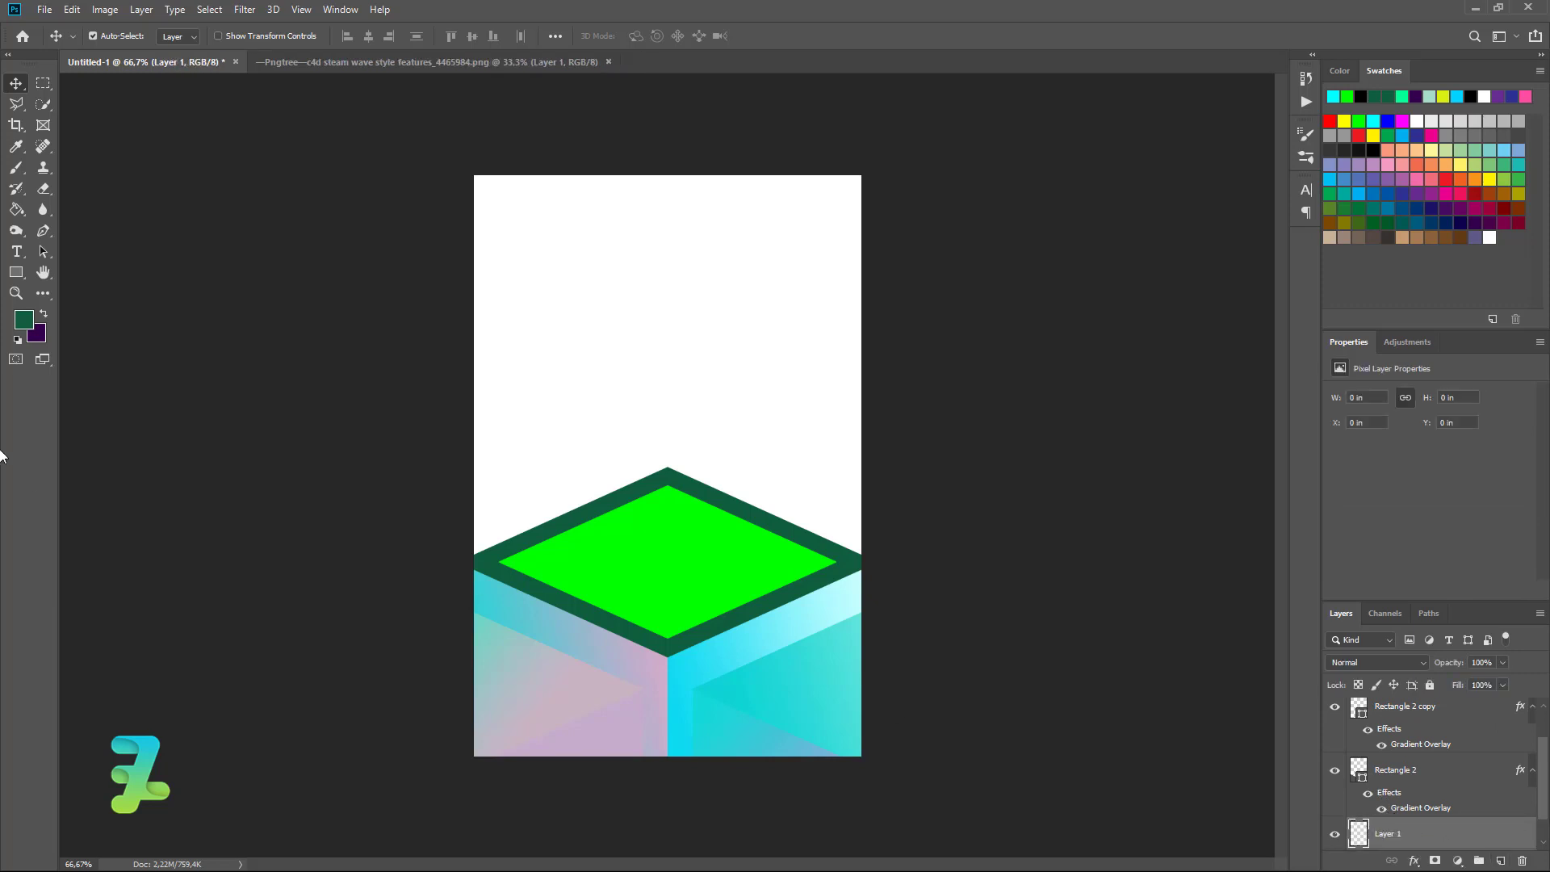
Fill the new background layer with a pale pink foreground colour
left_click(24, 321)
left_click(924, 352)
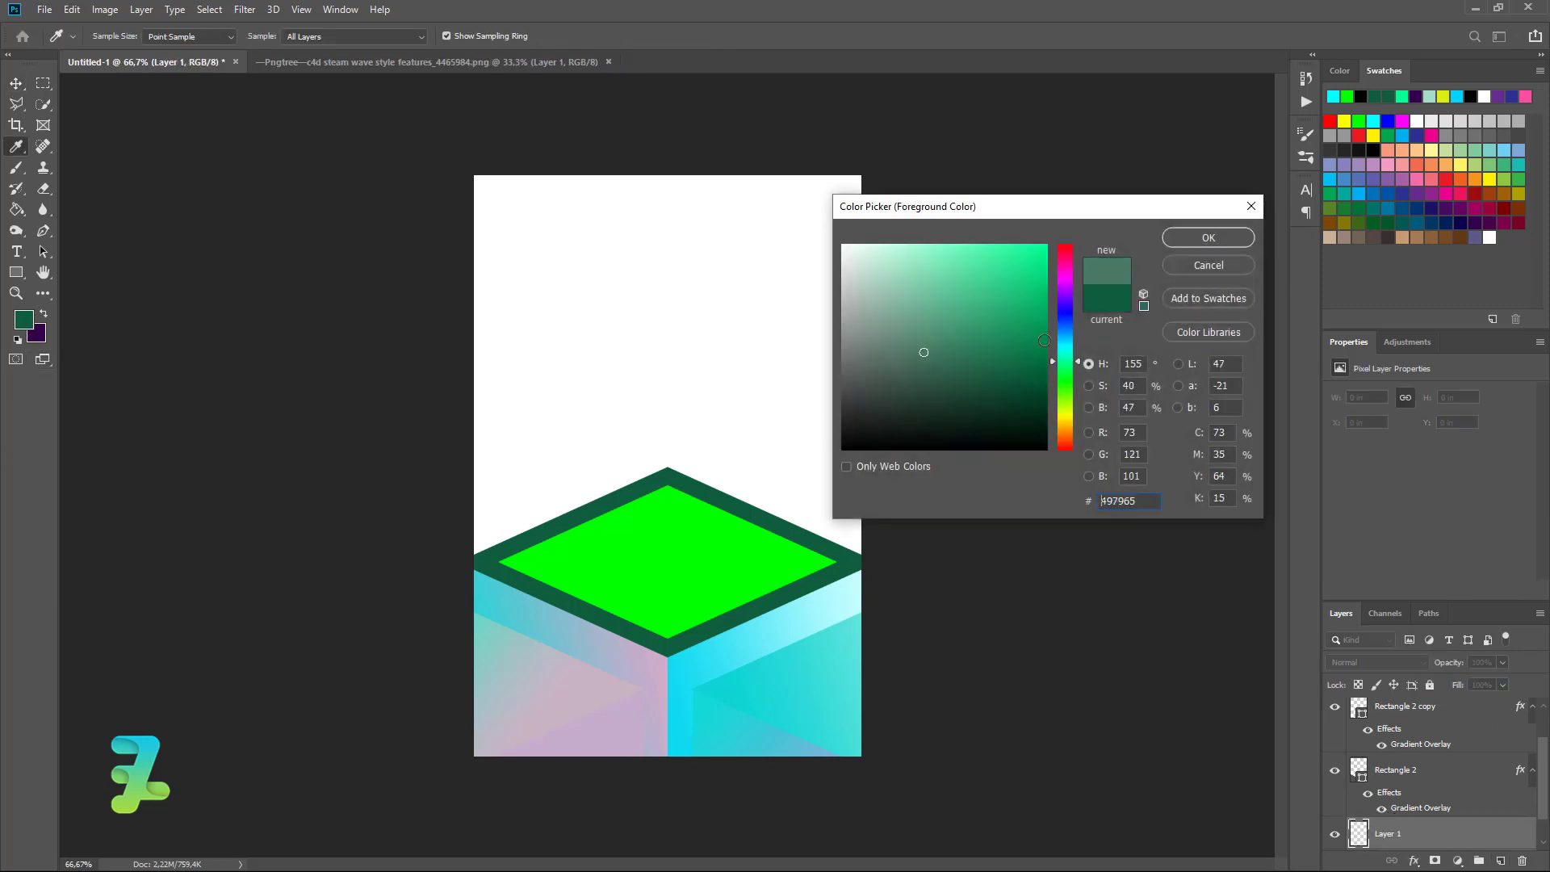
left_click(1068, 272)
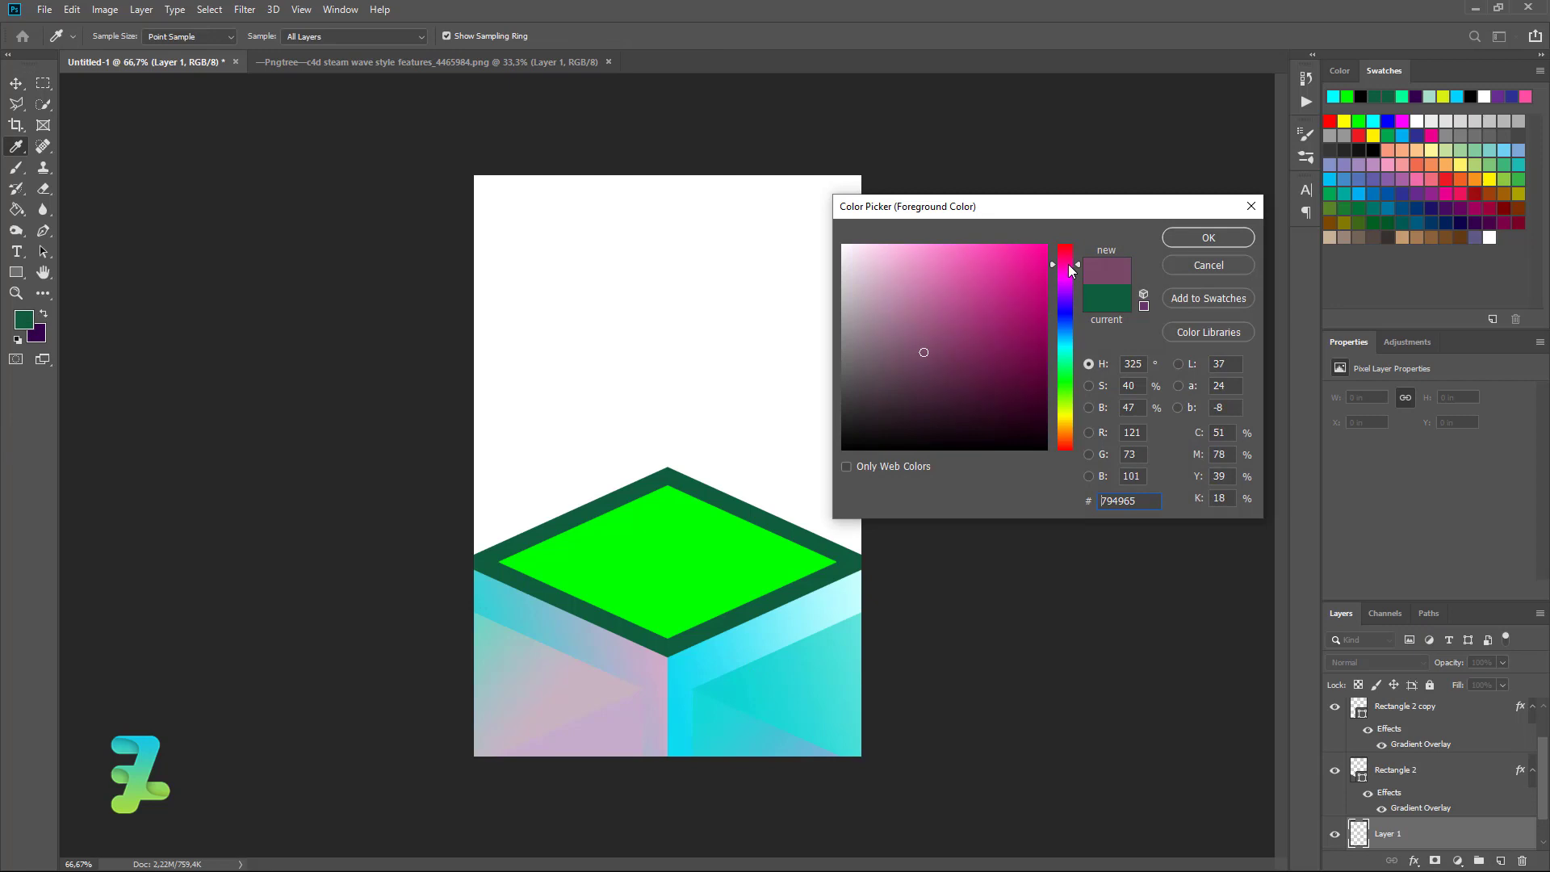
left_click(938, 257)
mouse_move(937, 256)
left_mouse_down()
mouse_move(906, 222)
mouse_move(883, 268)
left_mouse_up()
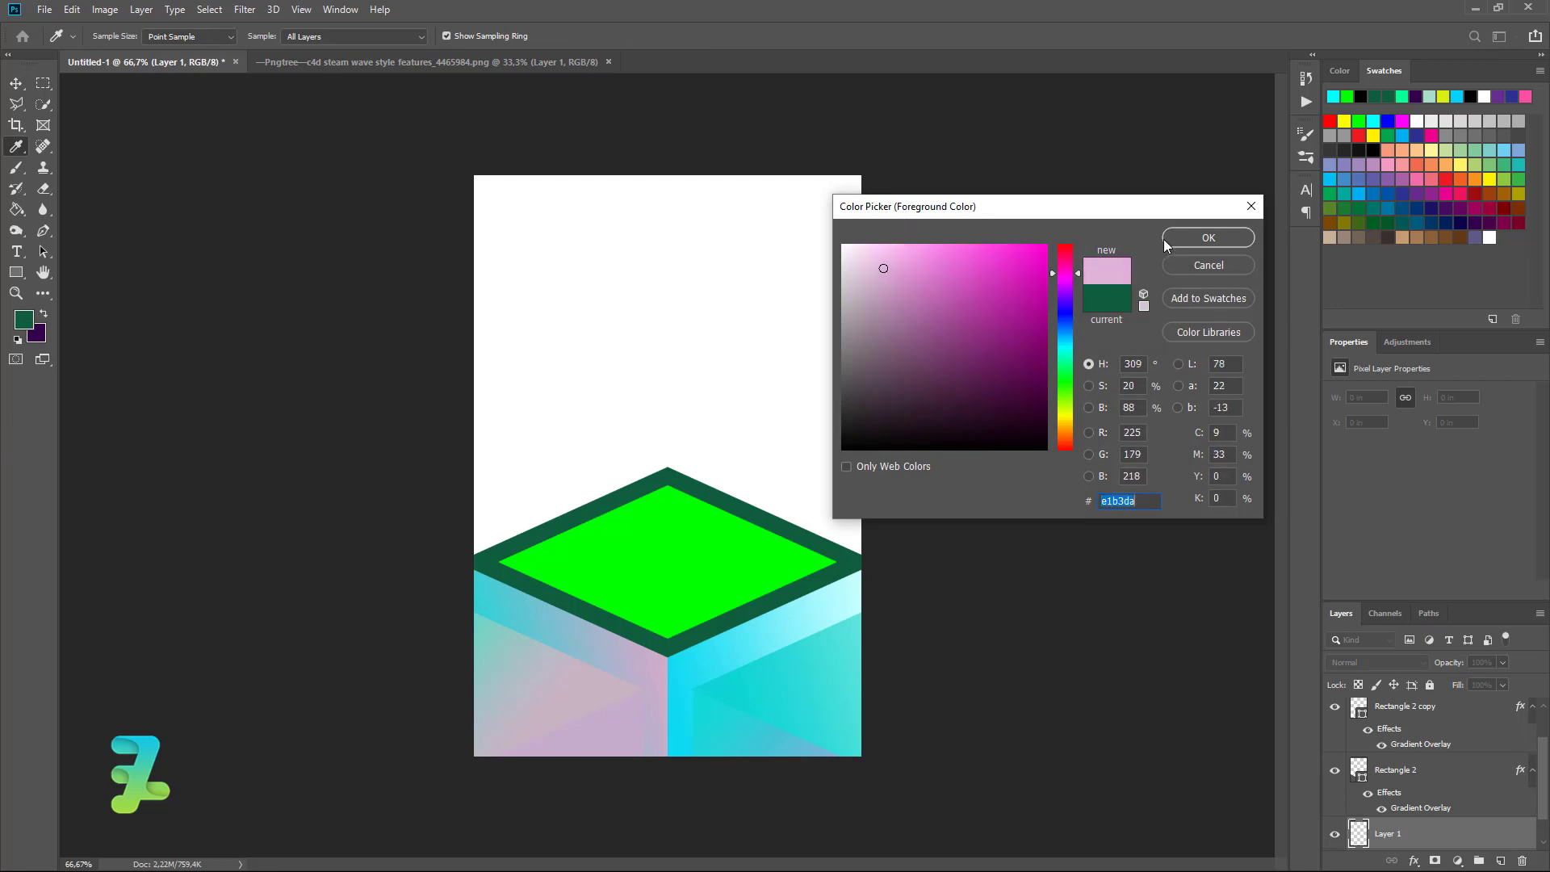
left_click(1164, 239)
key("g")
left_click(583, 287)
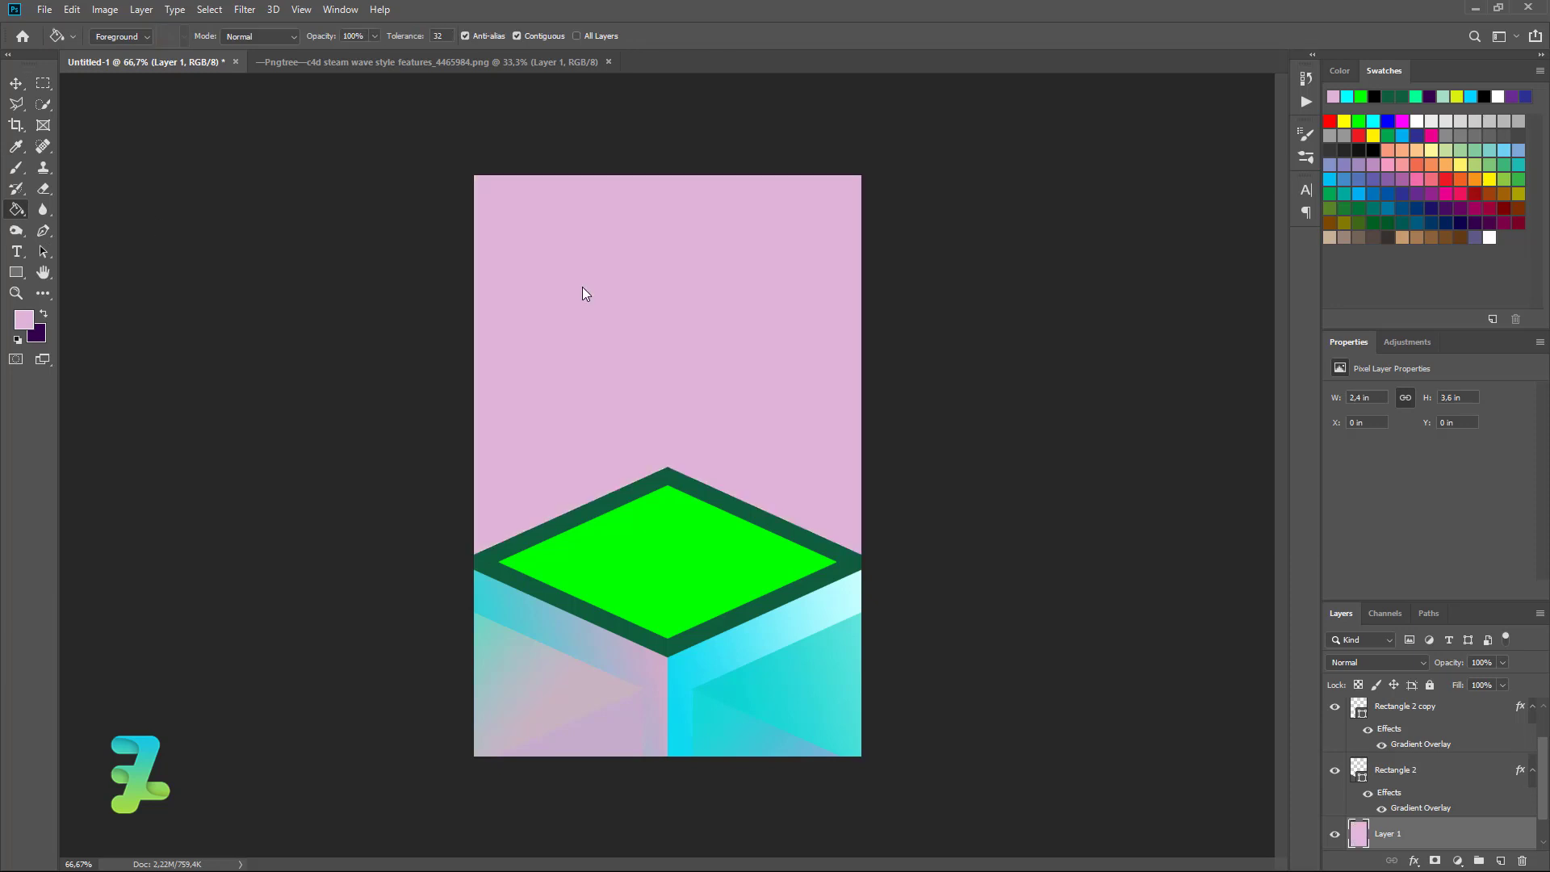
Darken the colour to mauve #b891b2 and refill the background with it
left_click(23, 315)
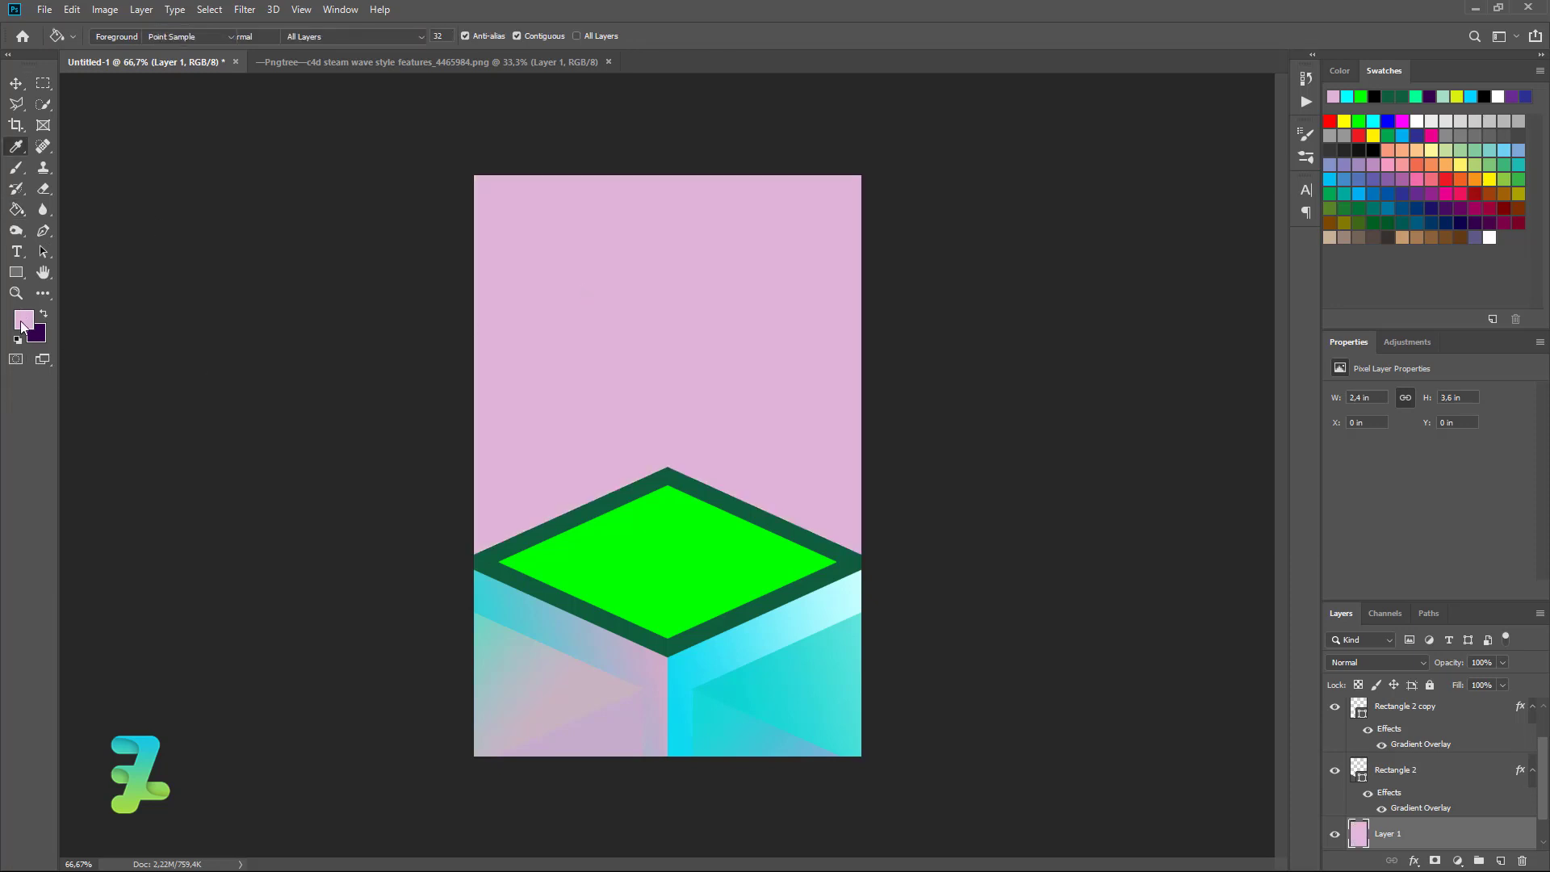
left_click_drag(884, 268, 886, 302)
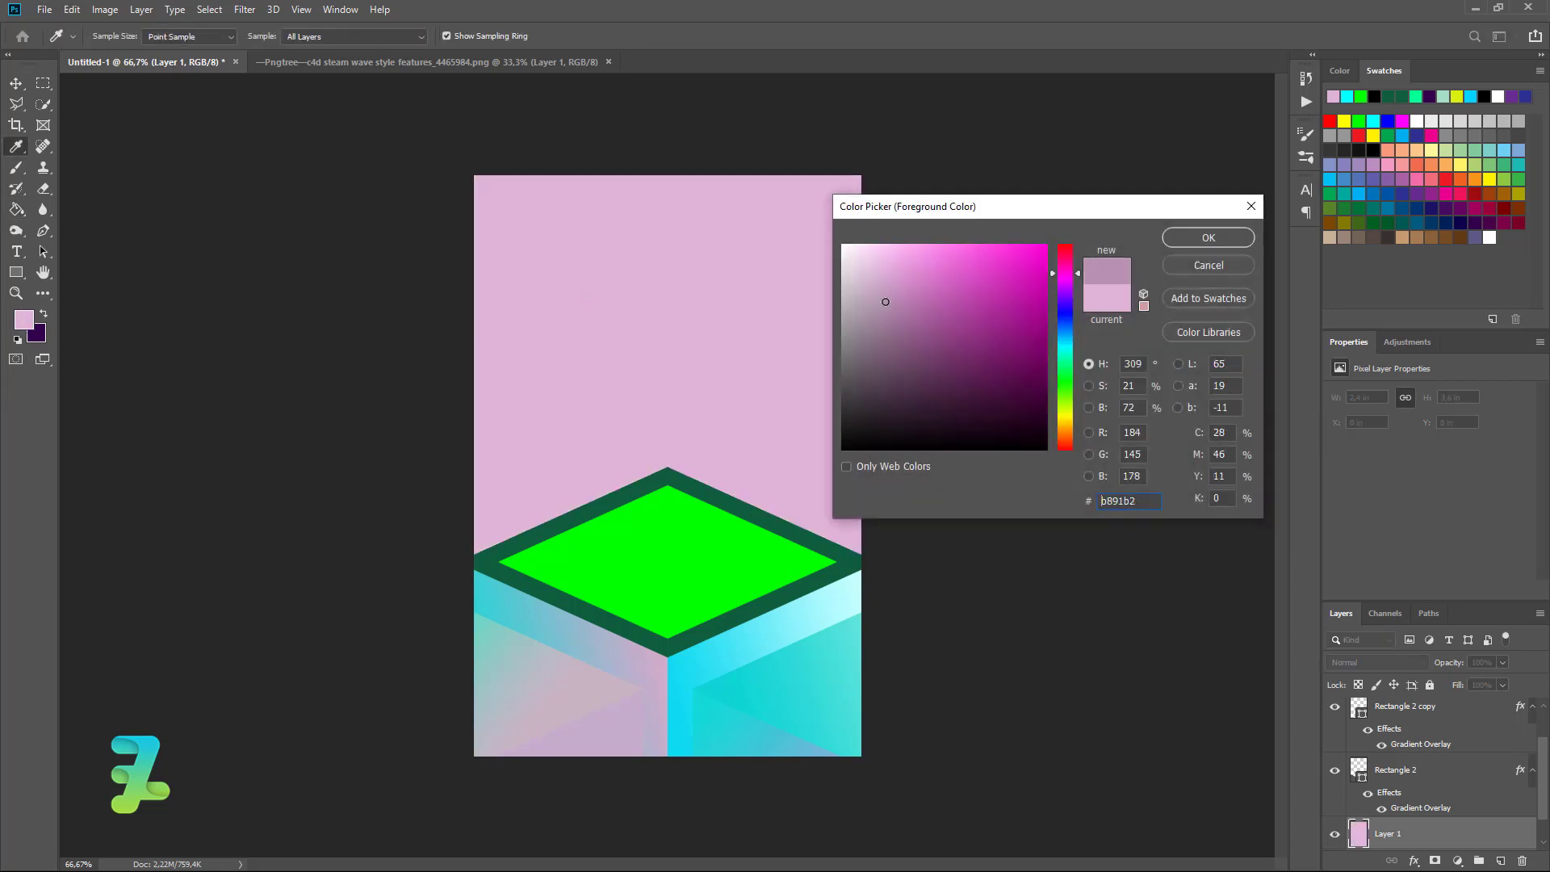
left_click(1180, 239)
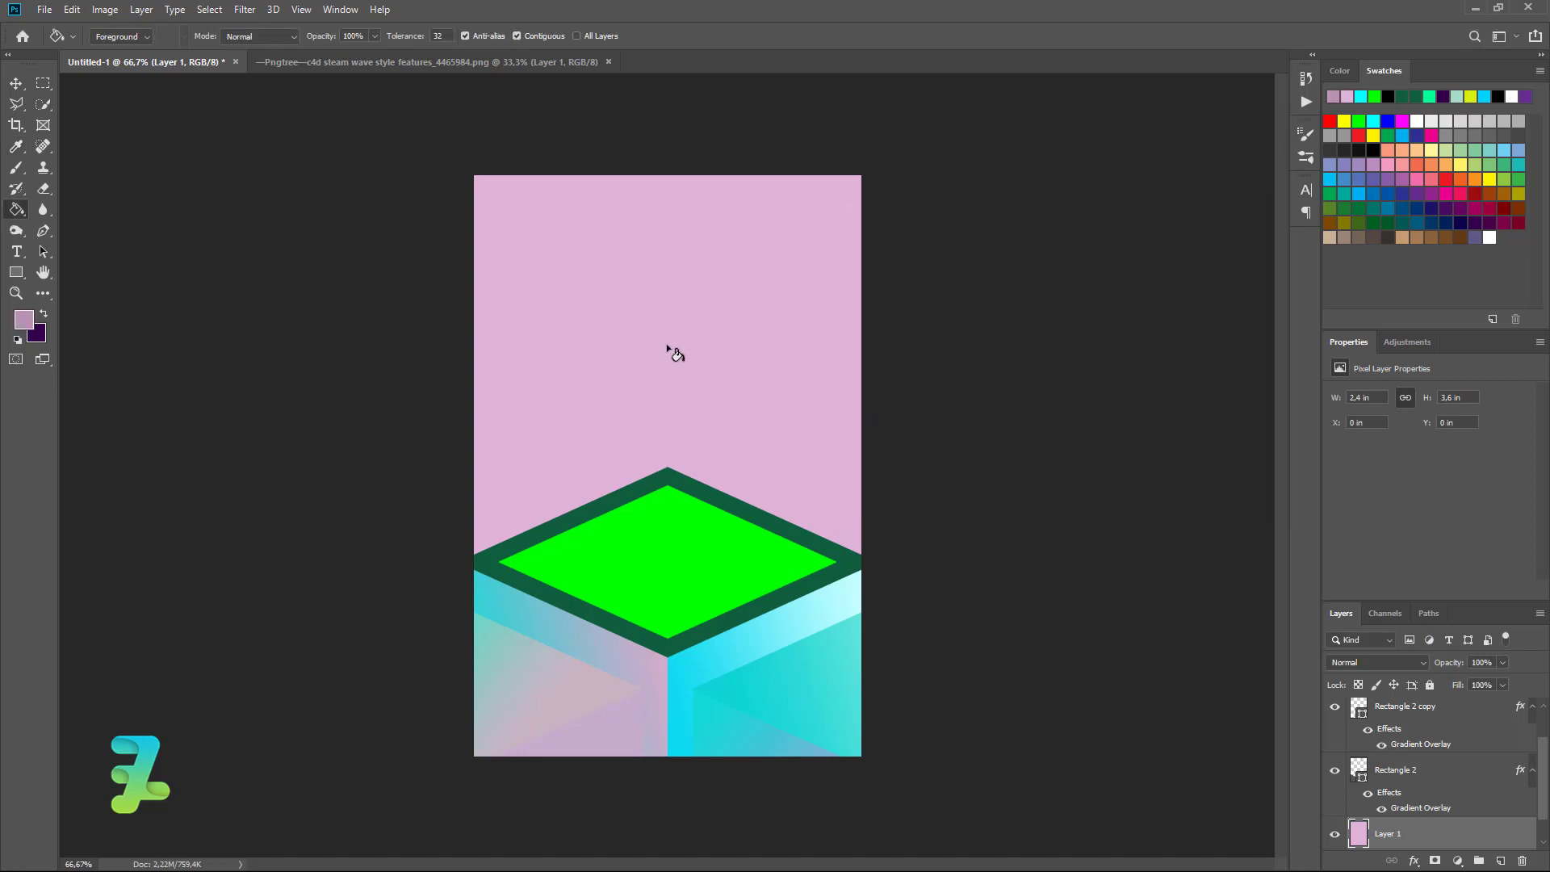
left_click(667, 352)
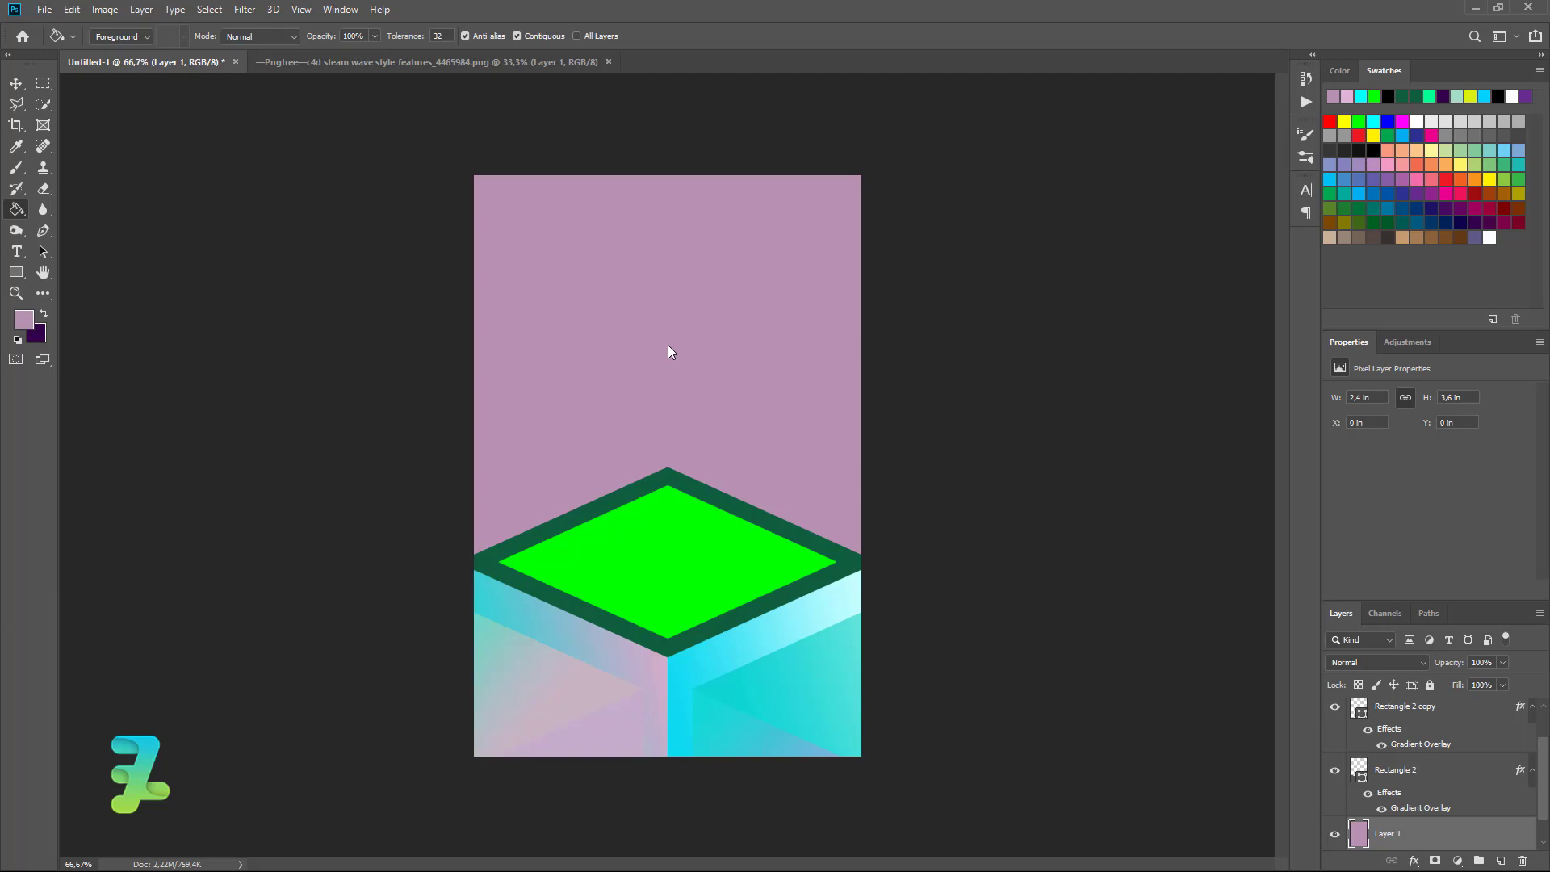
left_click(16, 83)
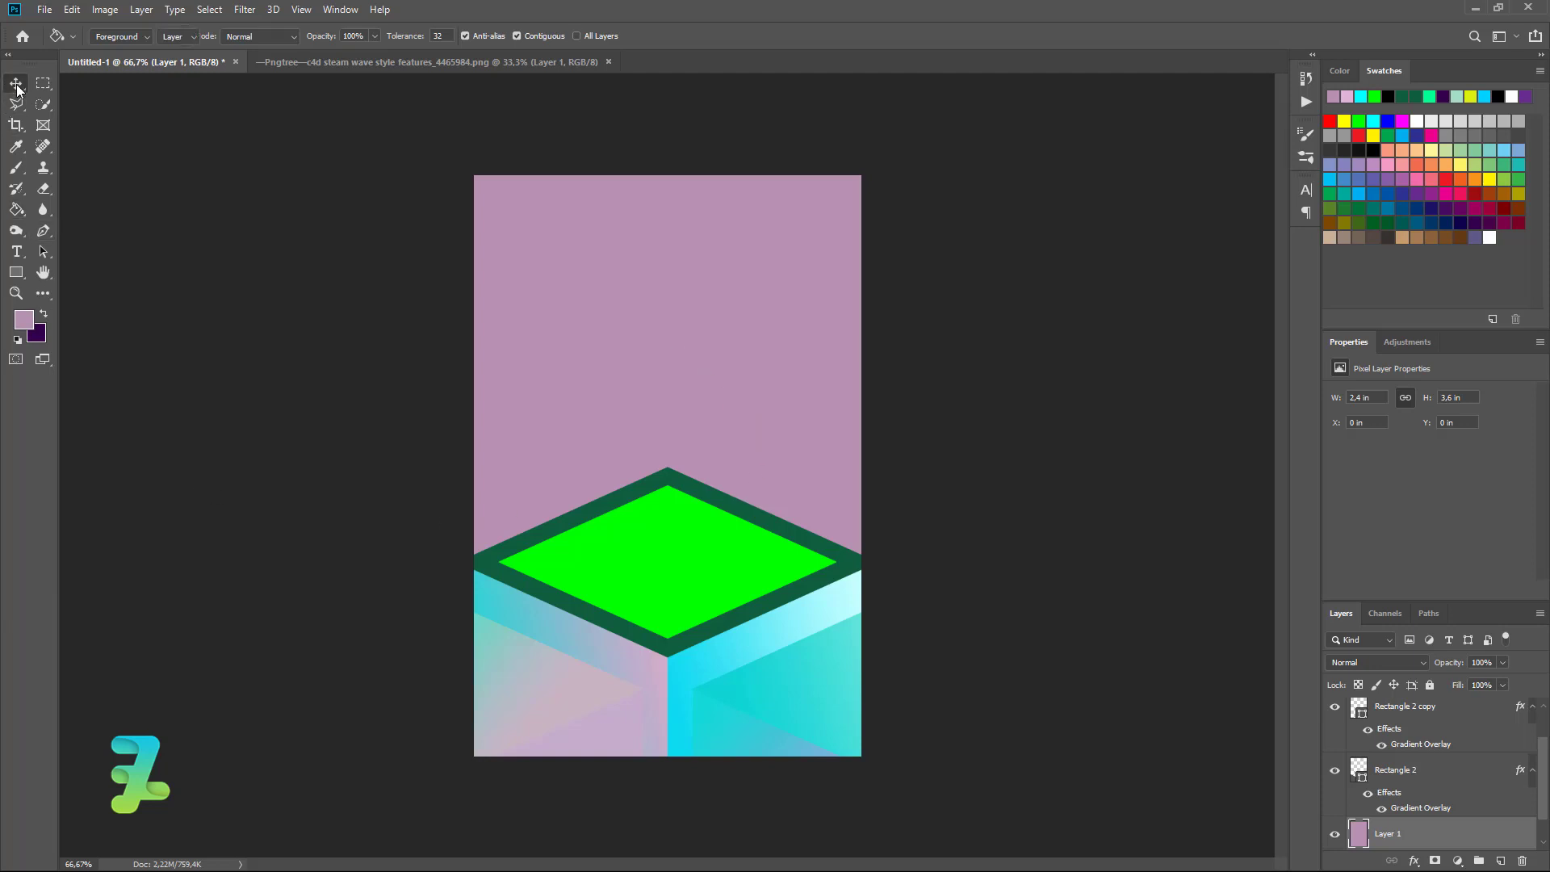
Add a new layer clipped to the Rectangle 1 copy top diamond
left_click(724, 560)
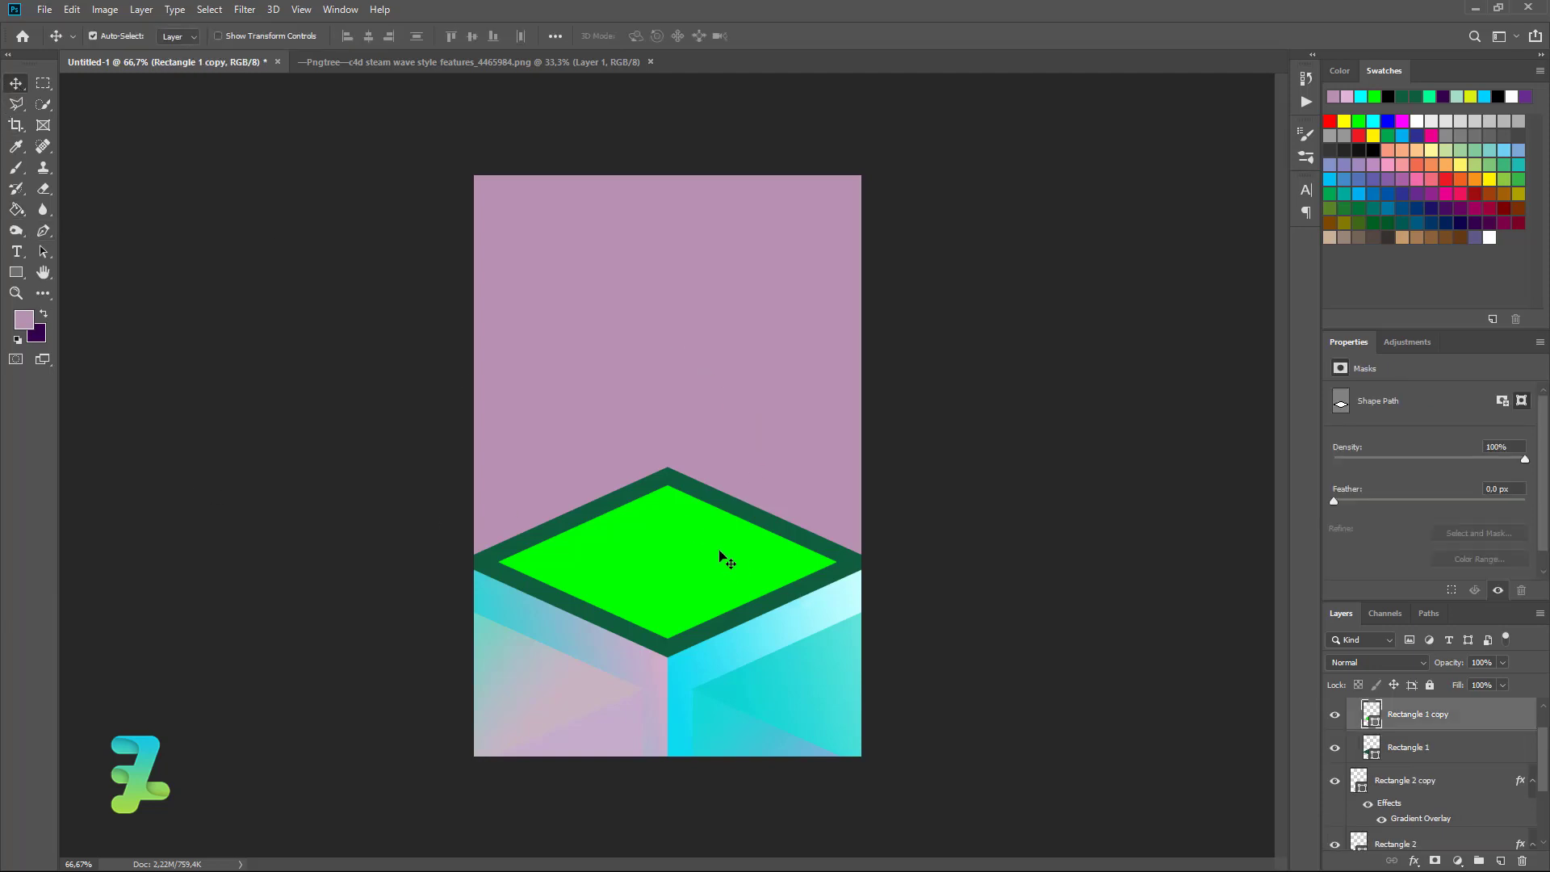
key("ctrl+plus")
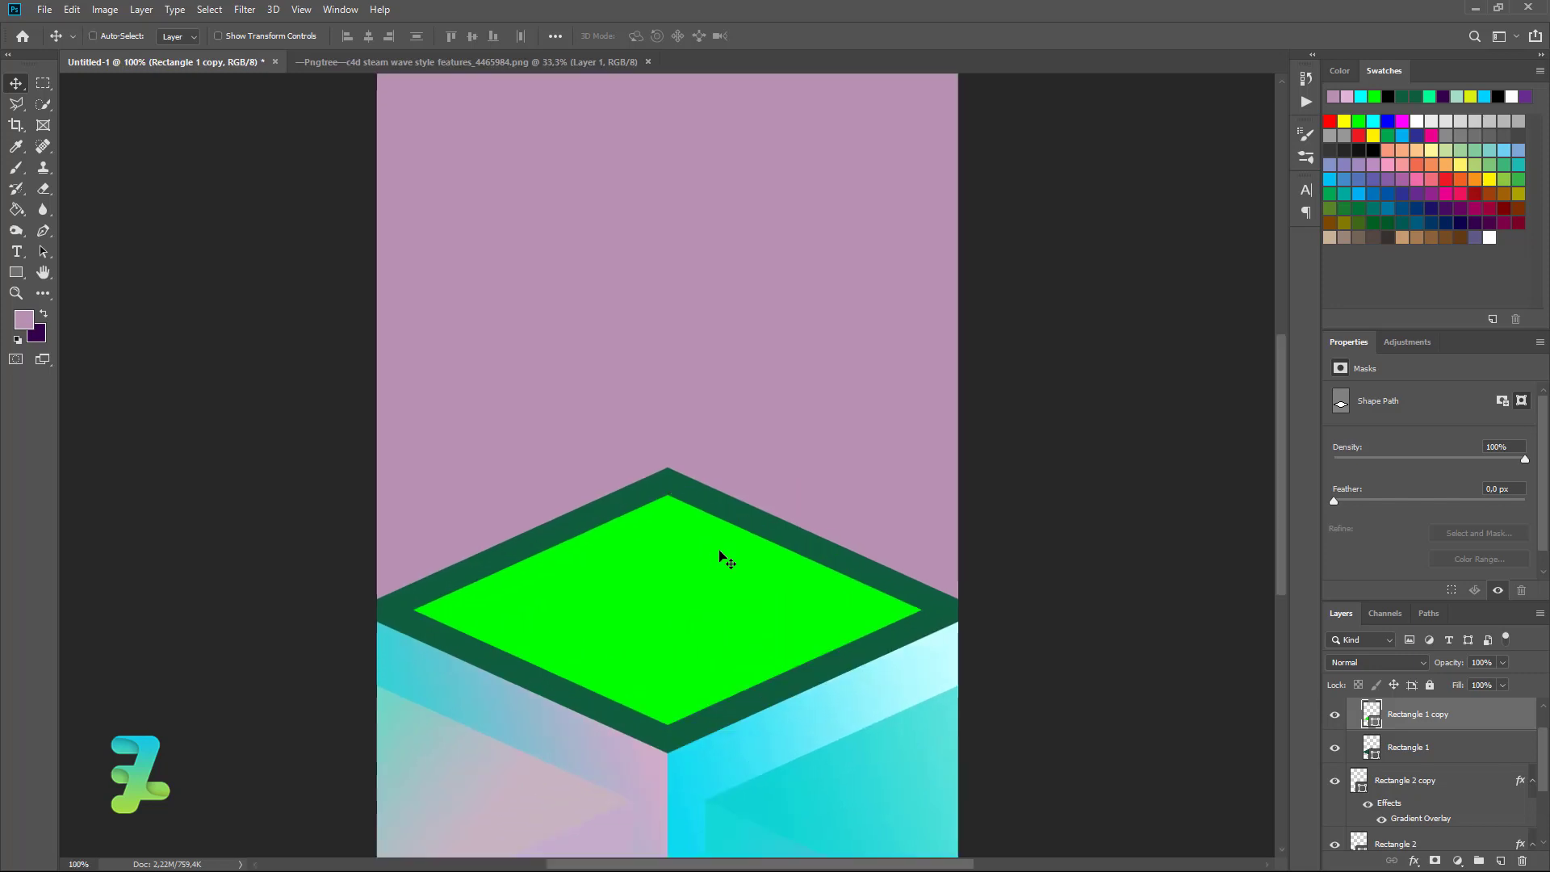
key("ctrl+plus")
key("ctrl+plus")
scroll(726, 560, "down", 3)
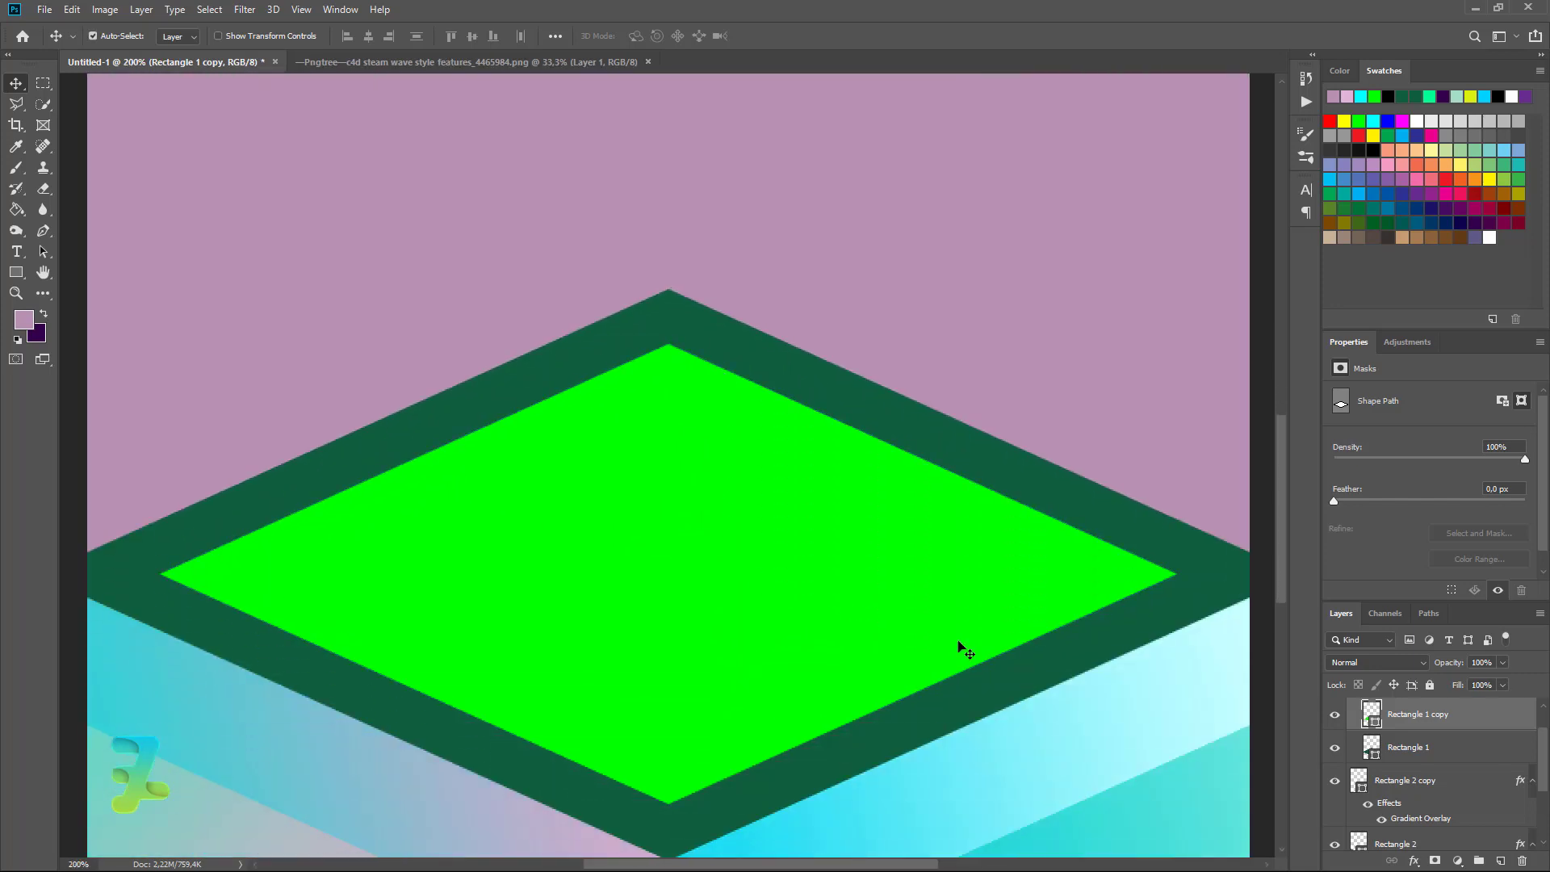
left_click(1502, 861)
right_click(1465, 713)
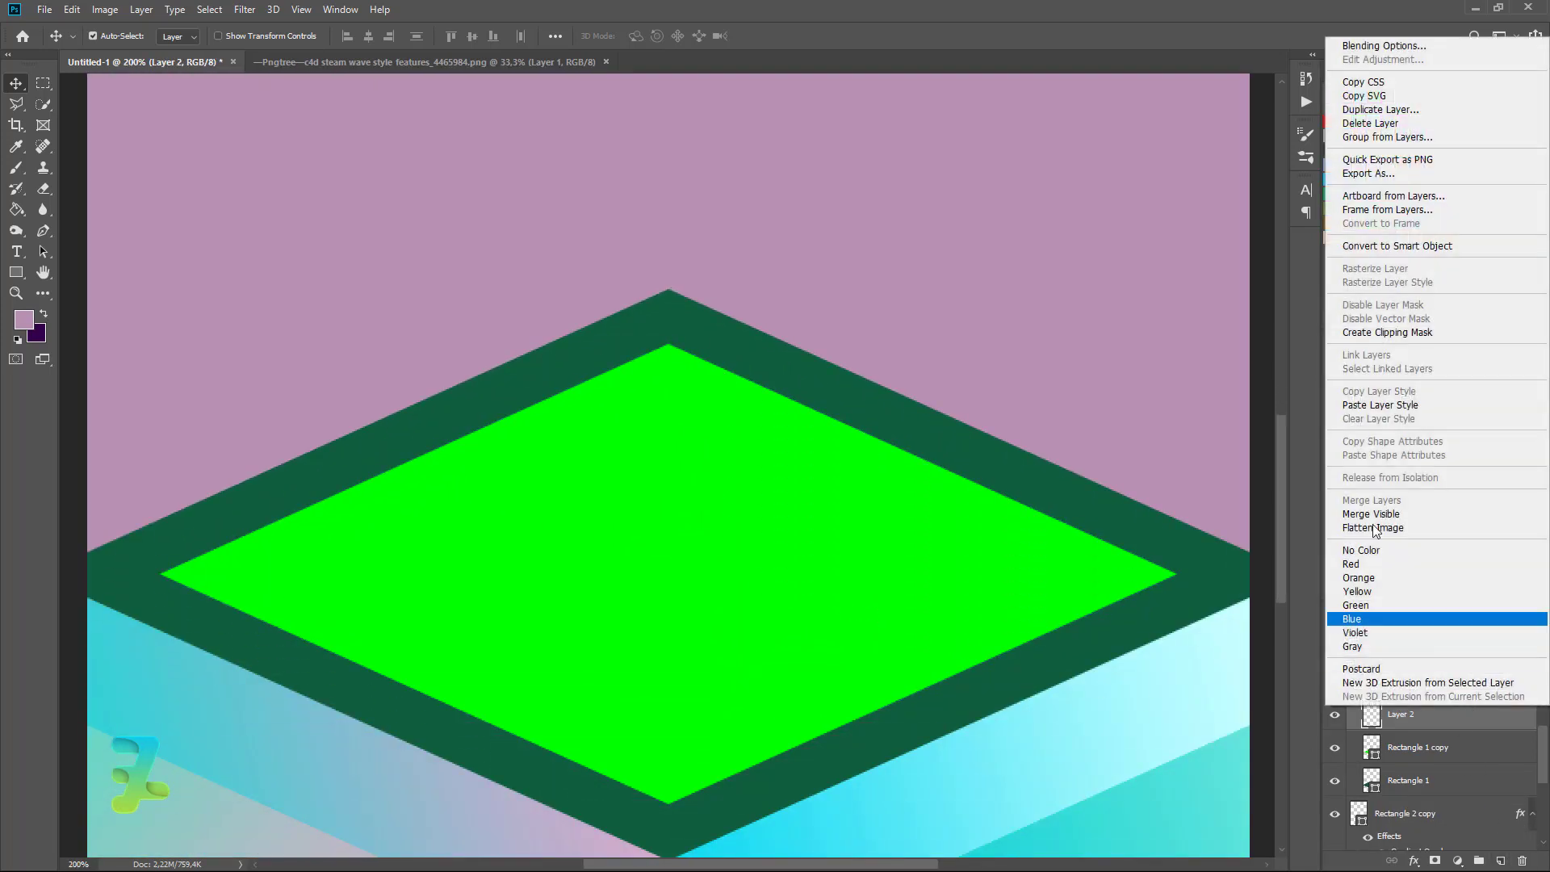
left_click(1421, 337)
Fill a Polygonal Lasso triangle over the diamond's right half with mauve, then deselect
left_click(16, 103)
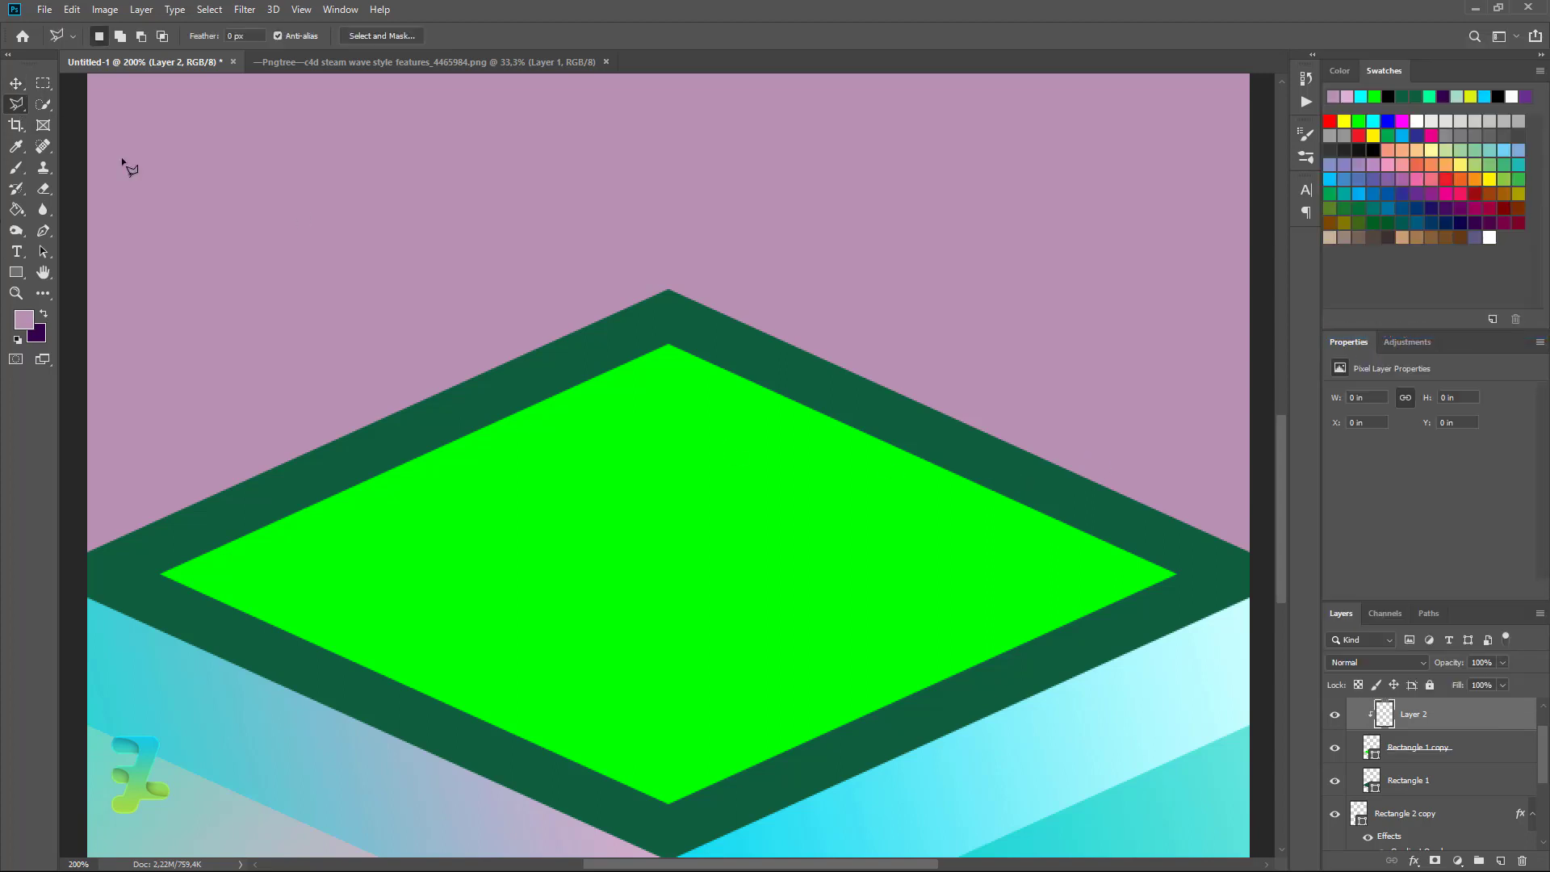
left_click(670, 344)
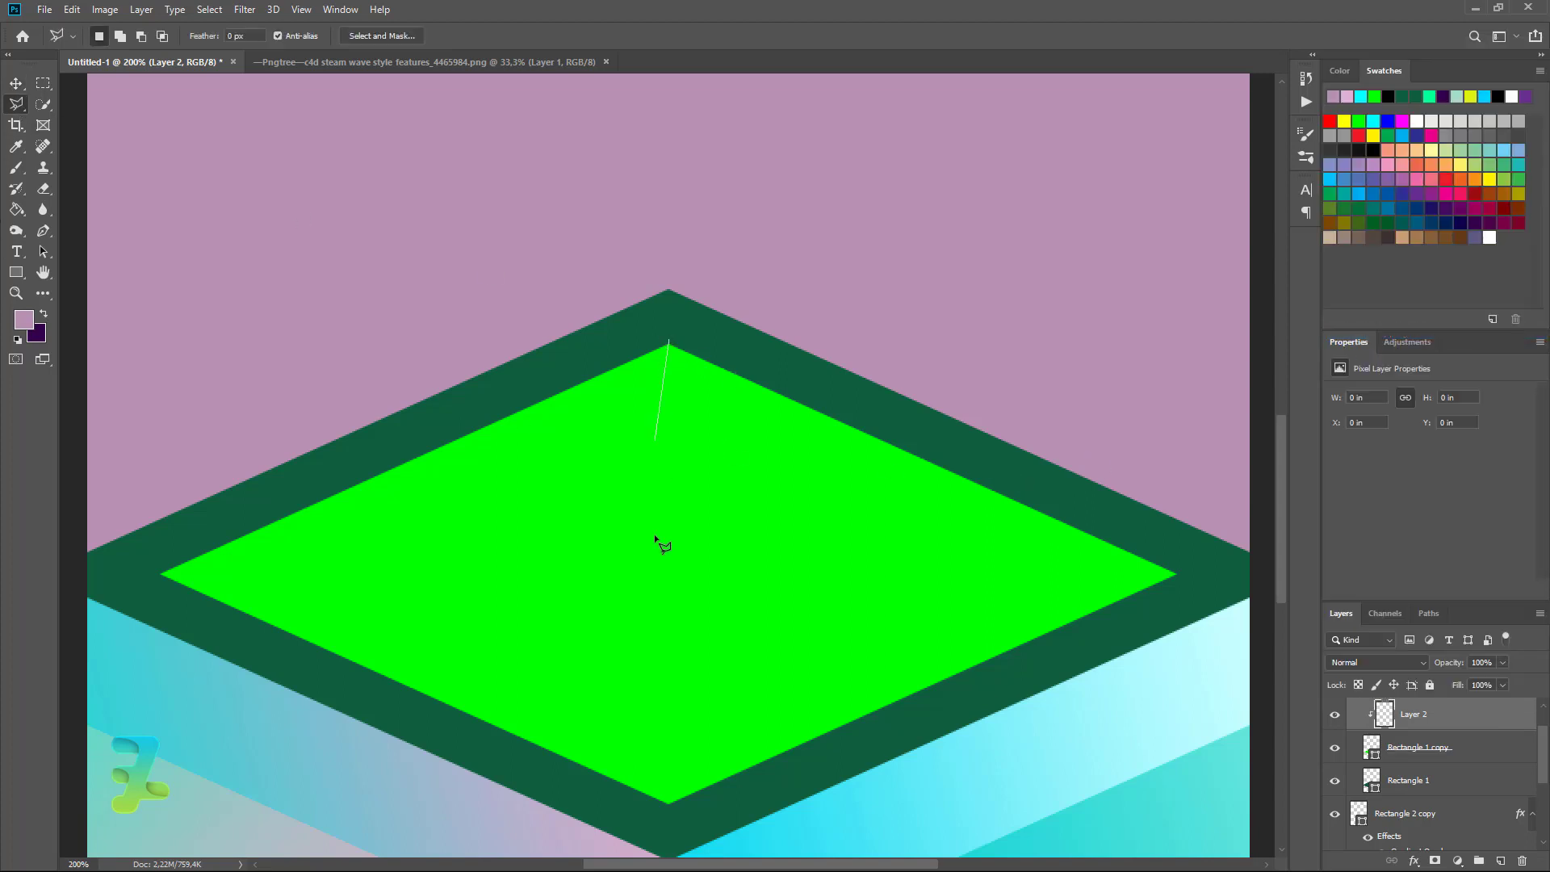
left_click(668, 822)
left_click(1189, 573)
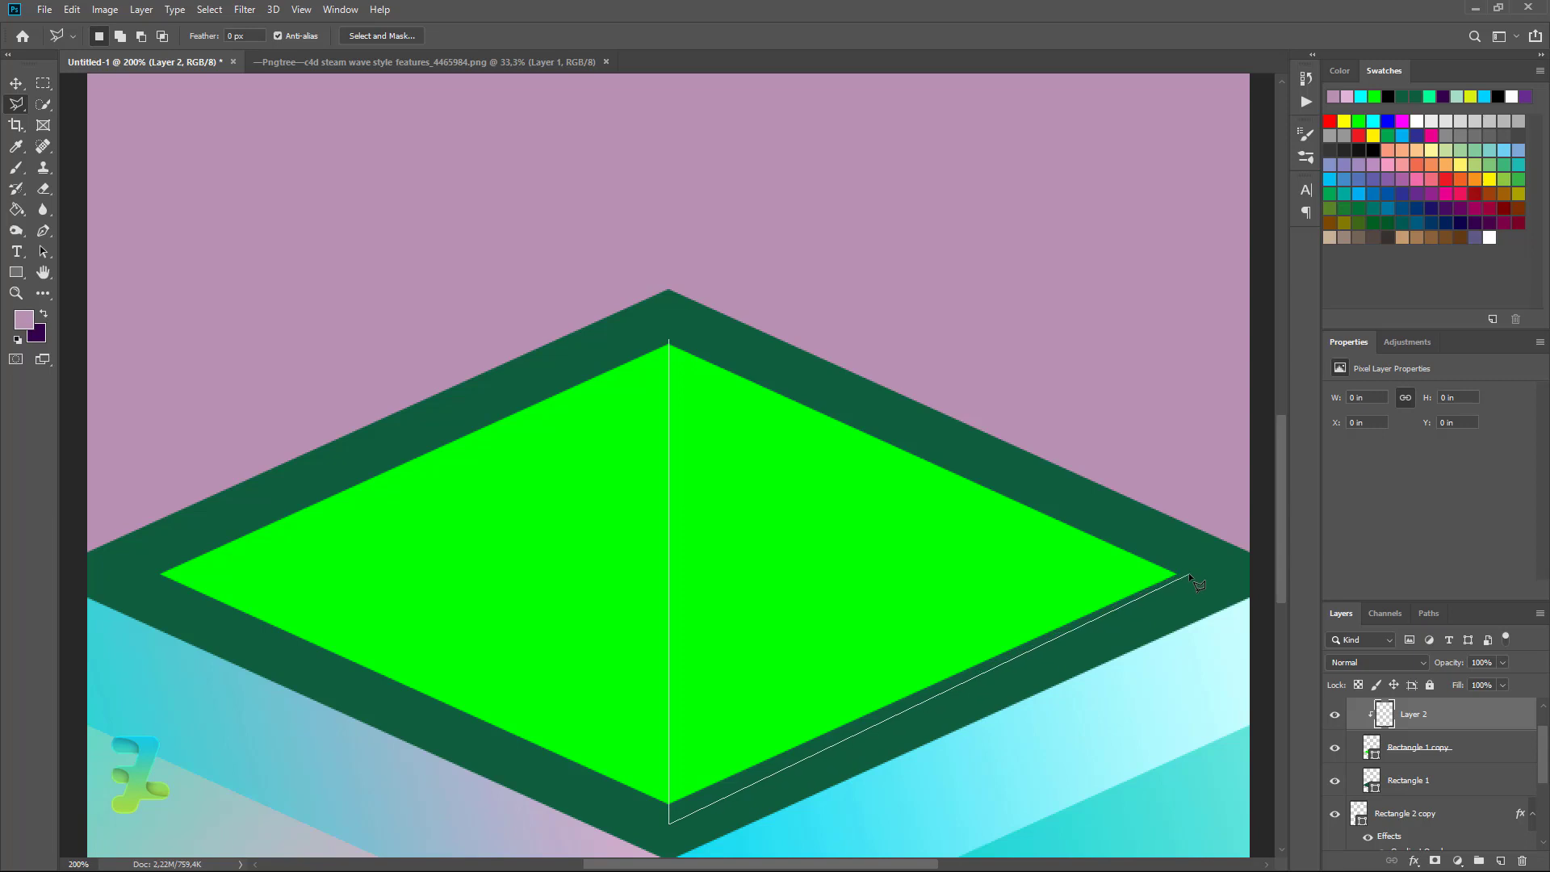
left_click(669, 344)
key("g")
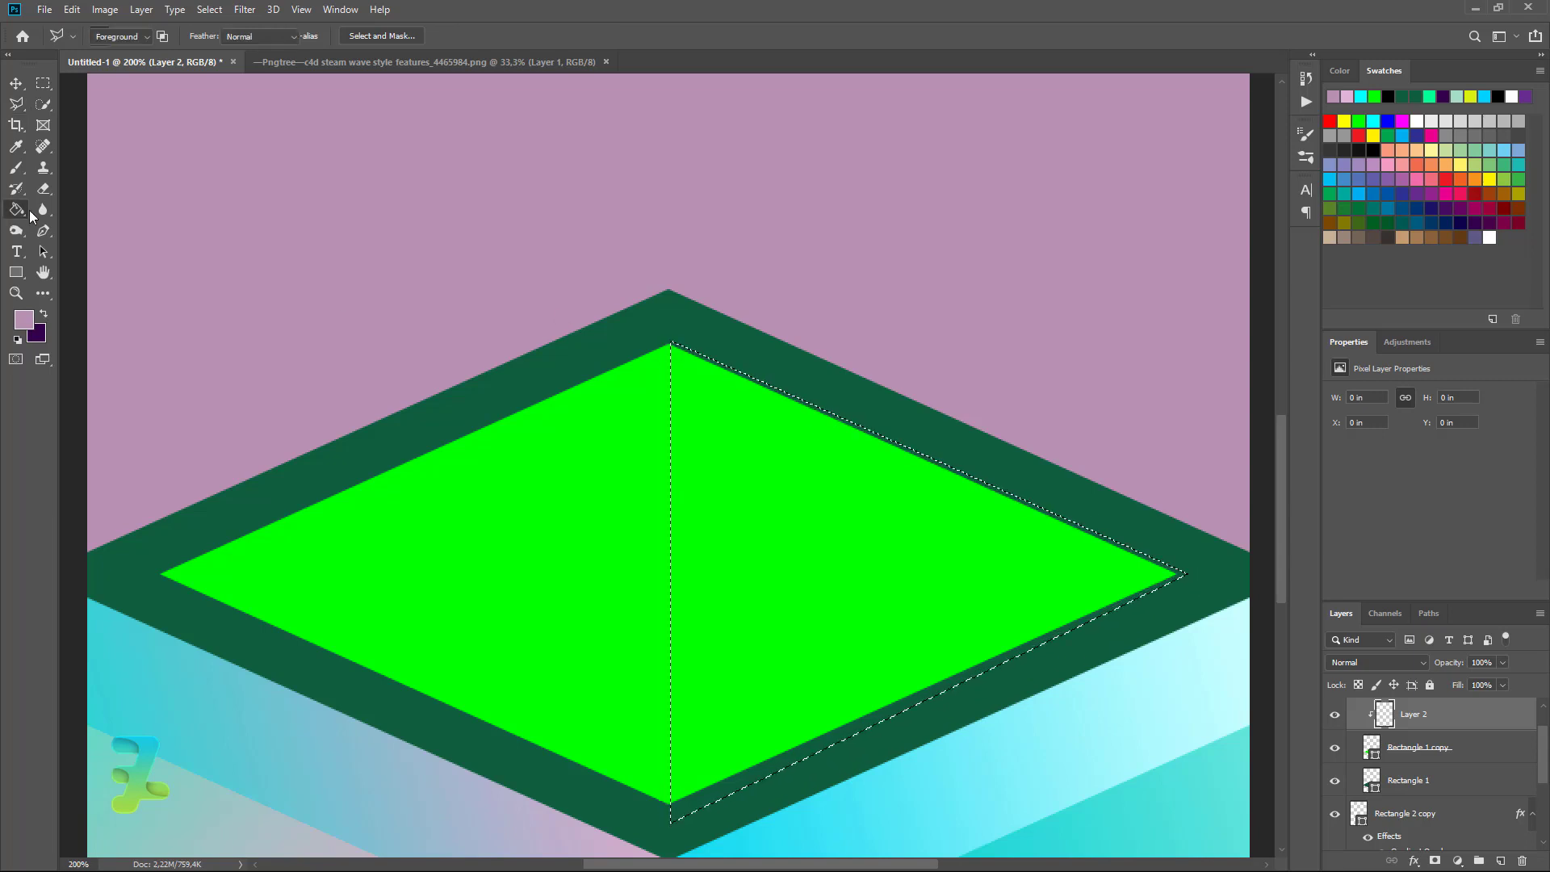
left_click(796, 468)
key("ctrl+d")
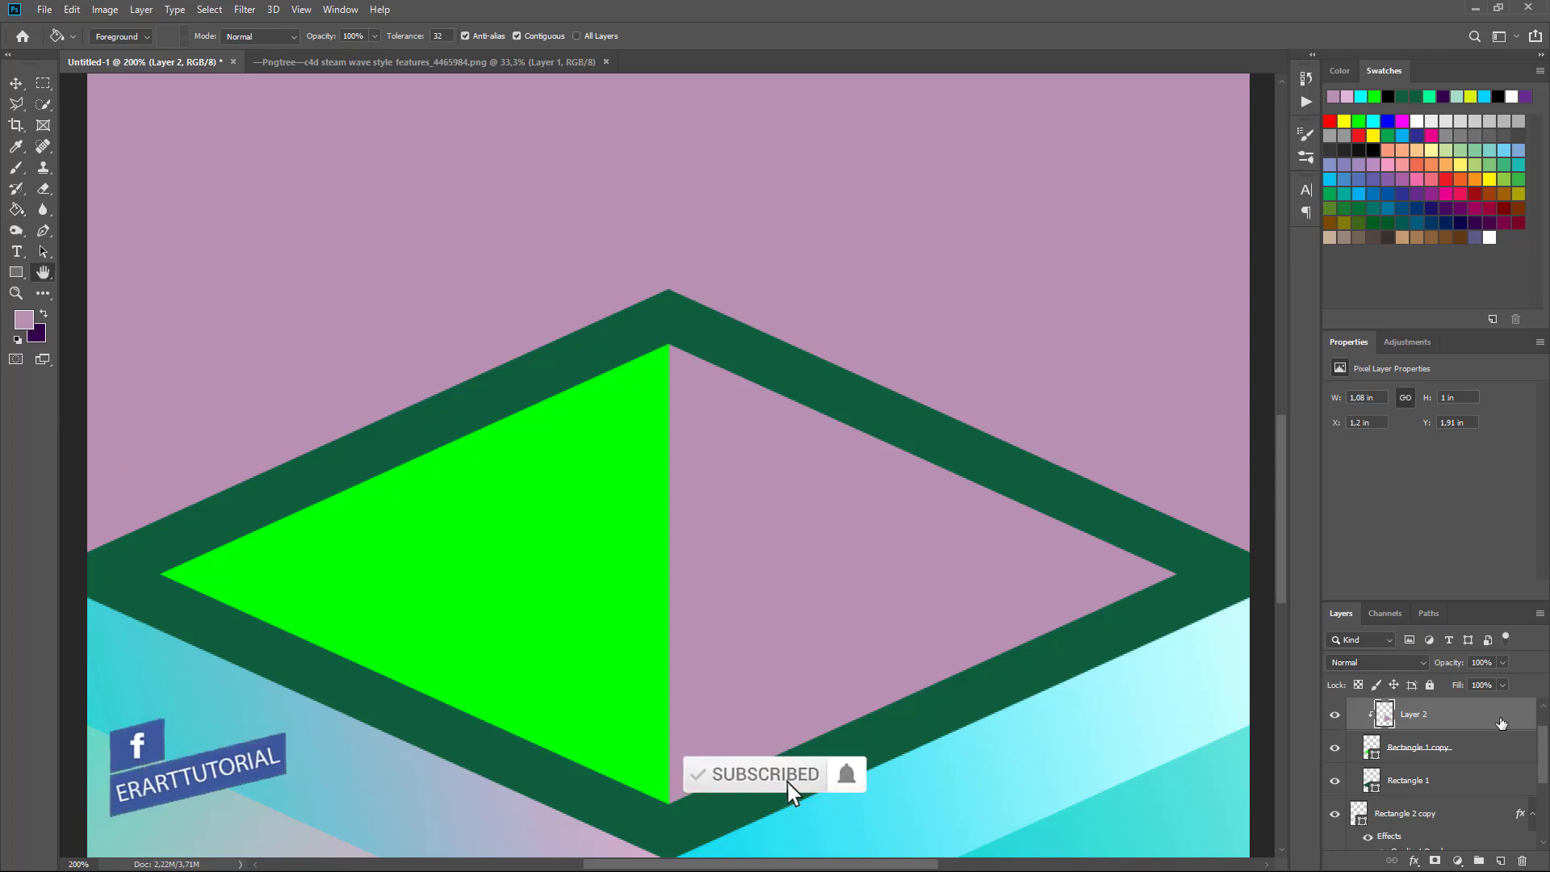
Give Layer 2 a -90° Gradient Overlay whose right stop is near-black 0e0e0e
double_click(1501, 723)
left_click(967, 444)
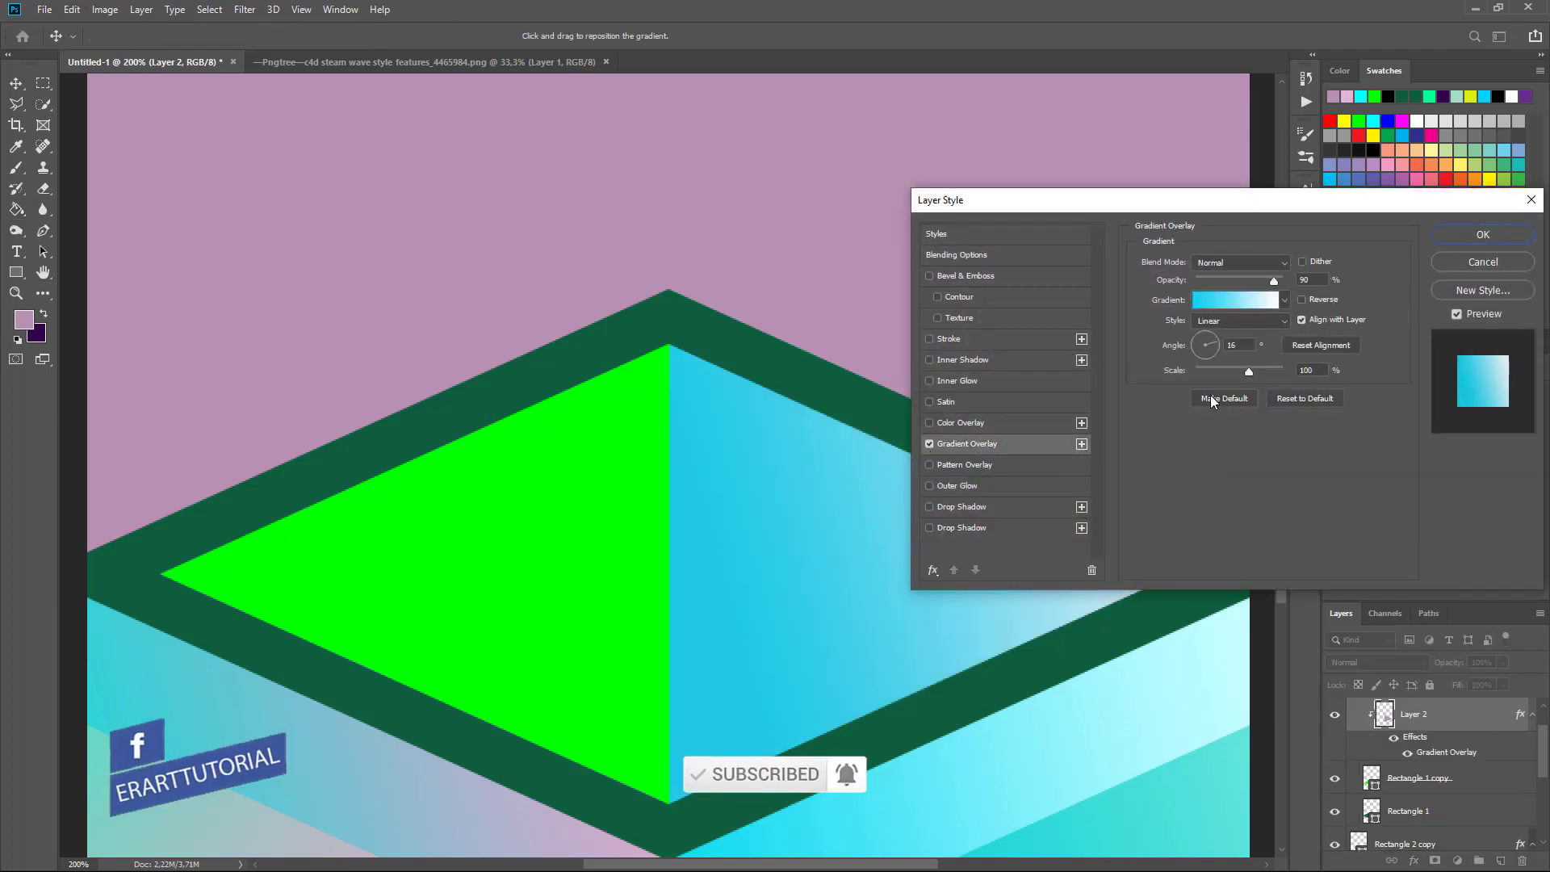
left_click_drag(1203, 353, 1204, 404)
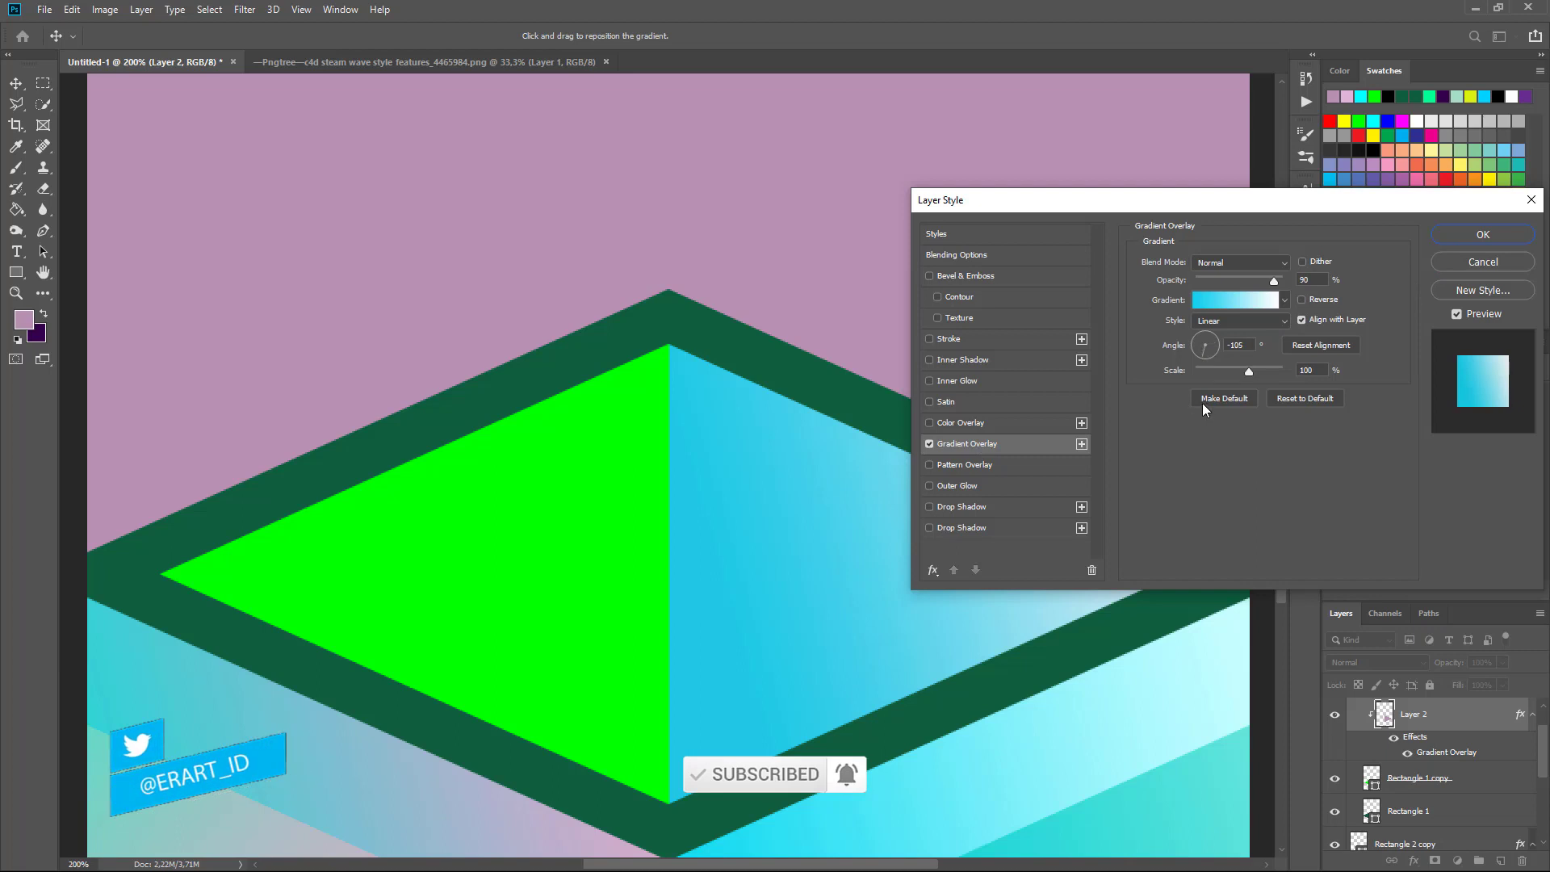
left_click(1222, 303)
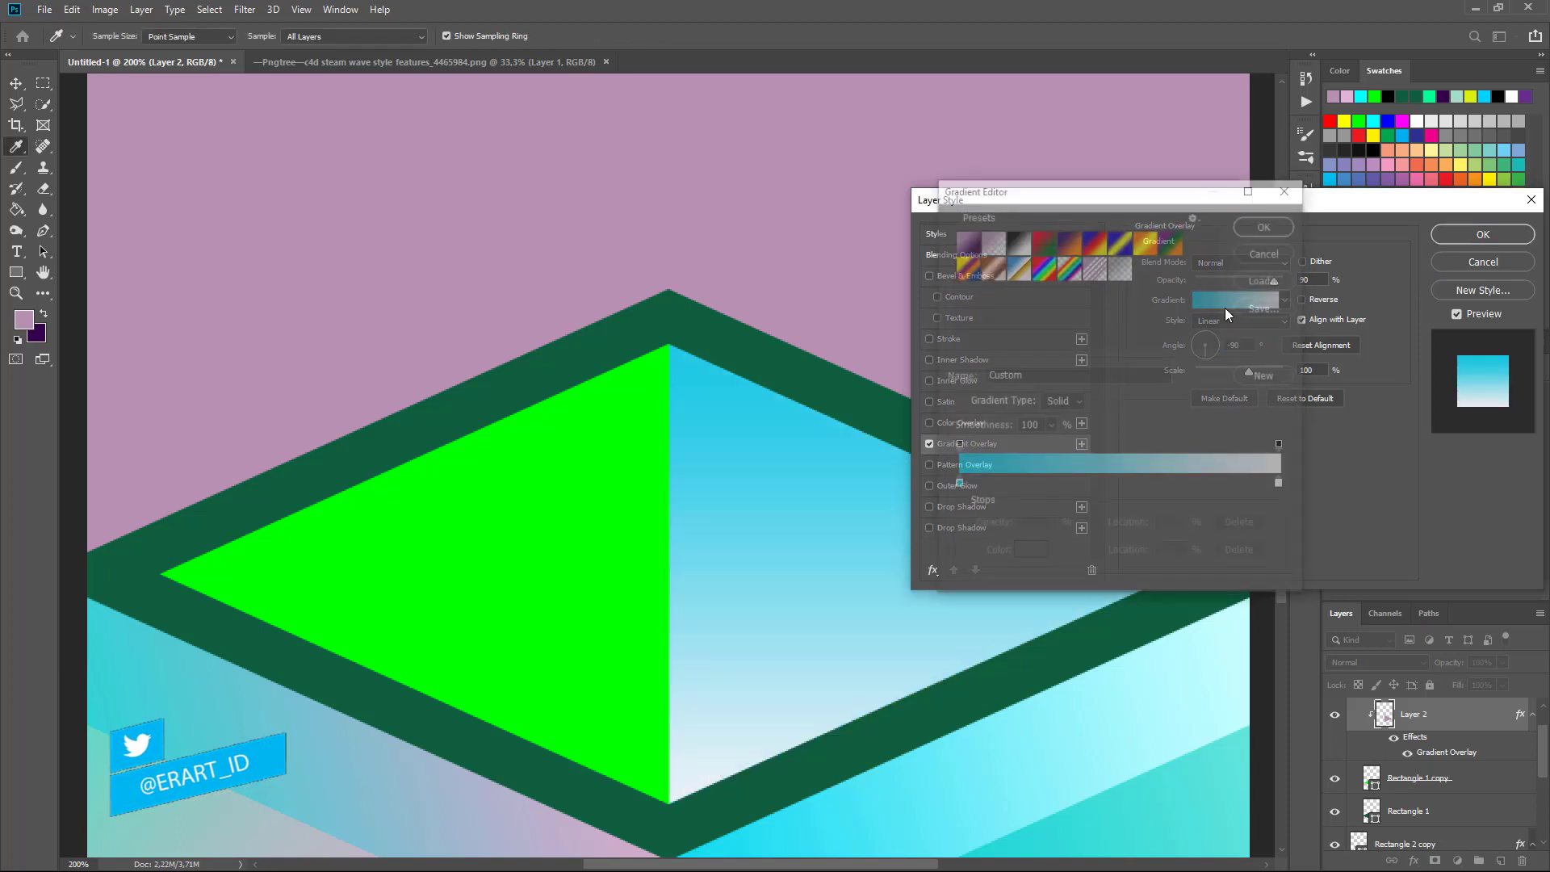
double_click(1283, 486)
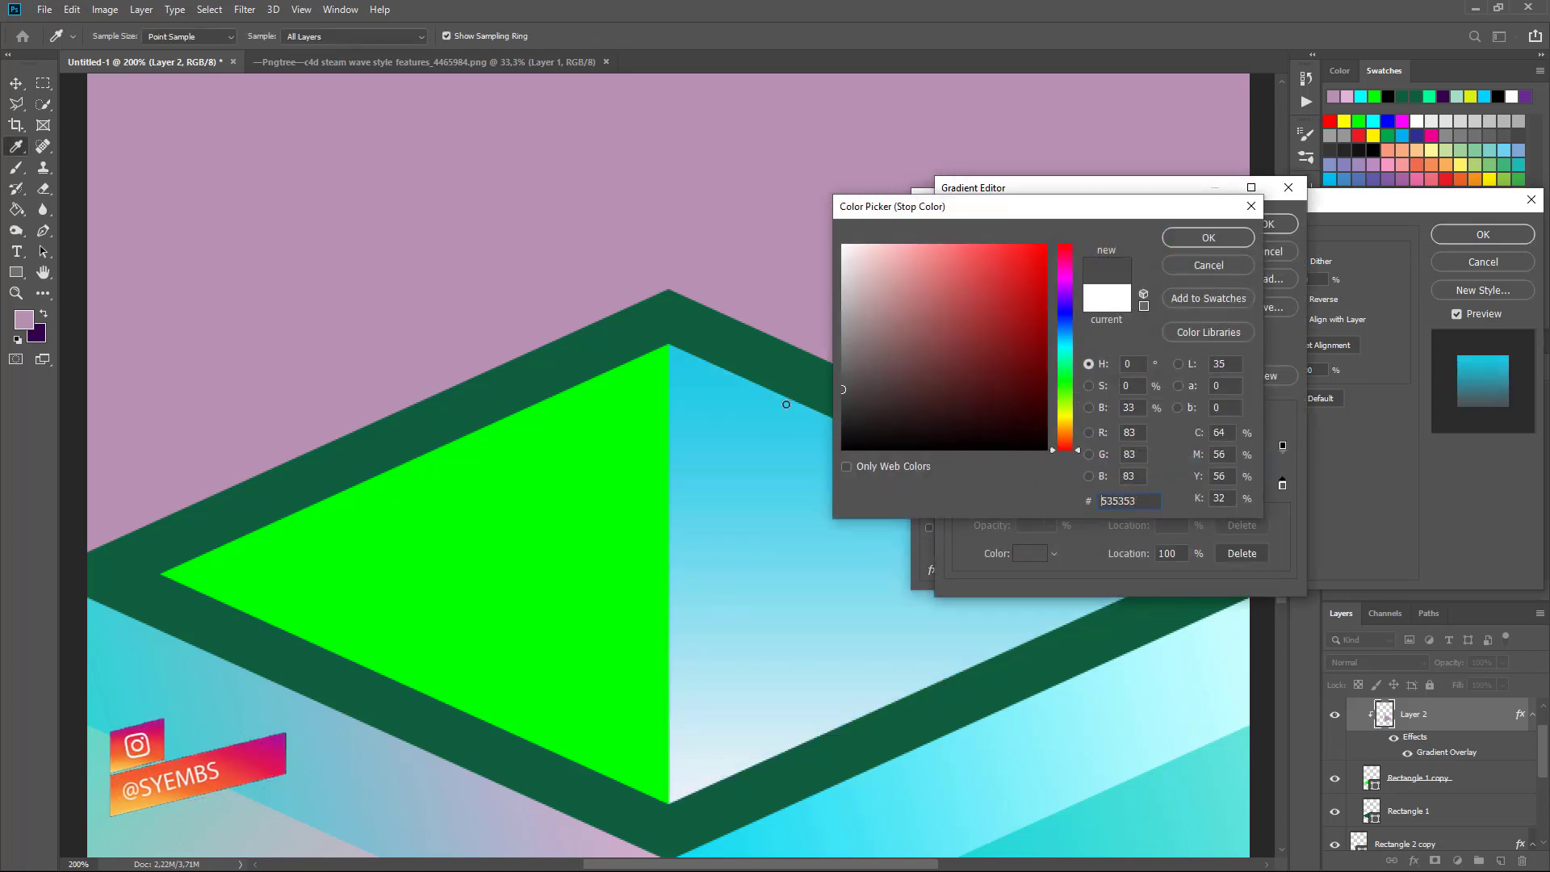
left_click_drag(856, 388, 843, 439)
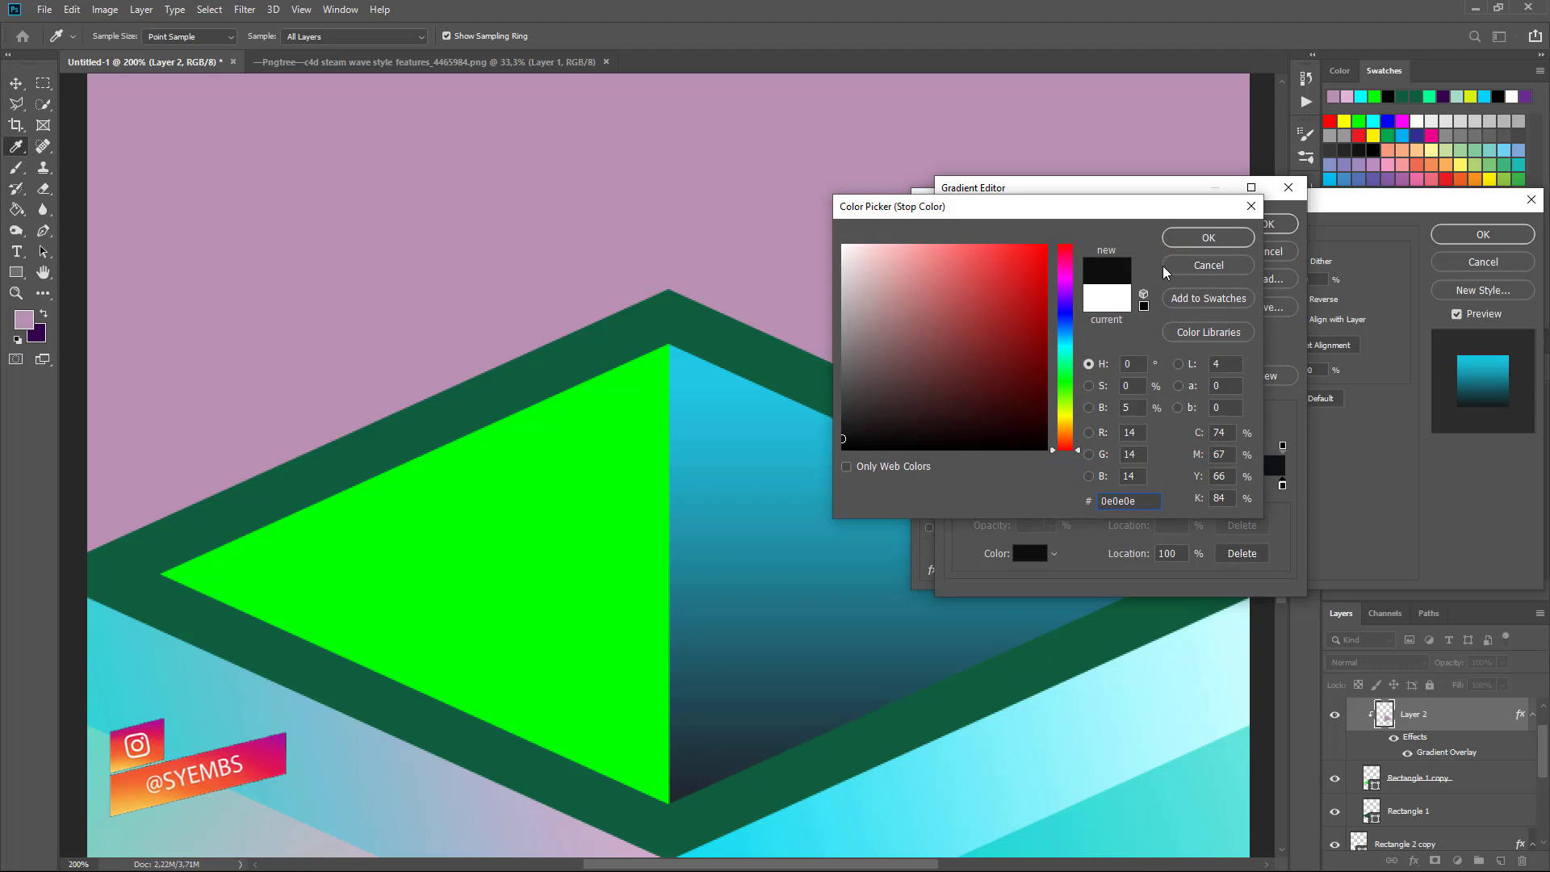
left_click(1191, 244)
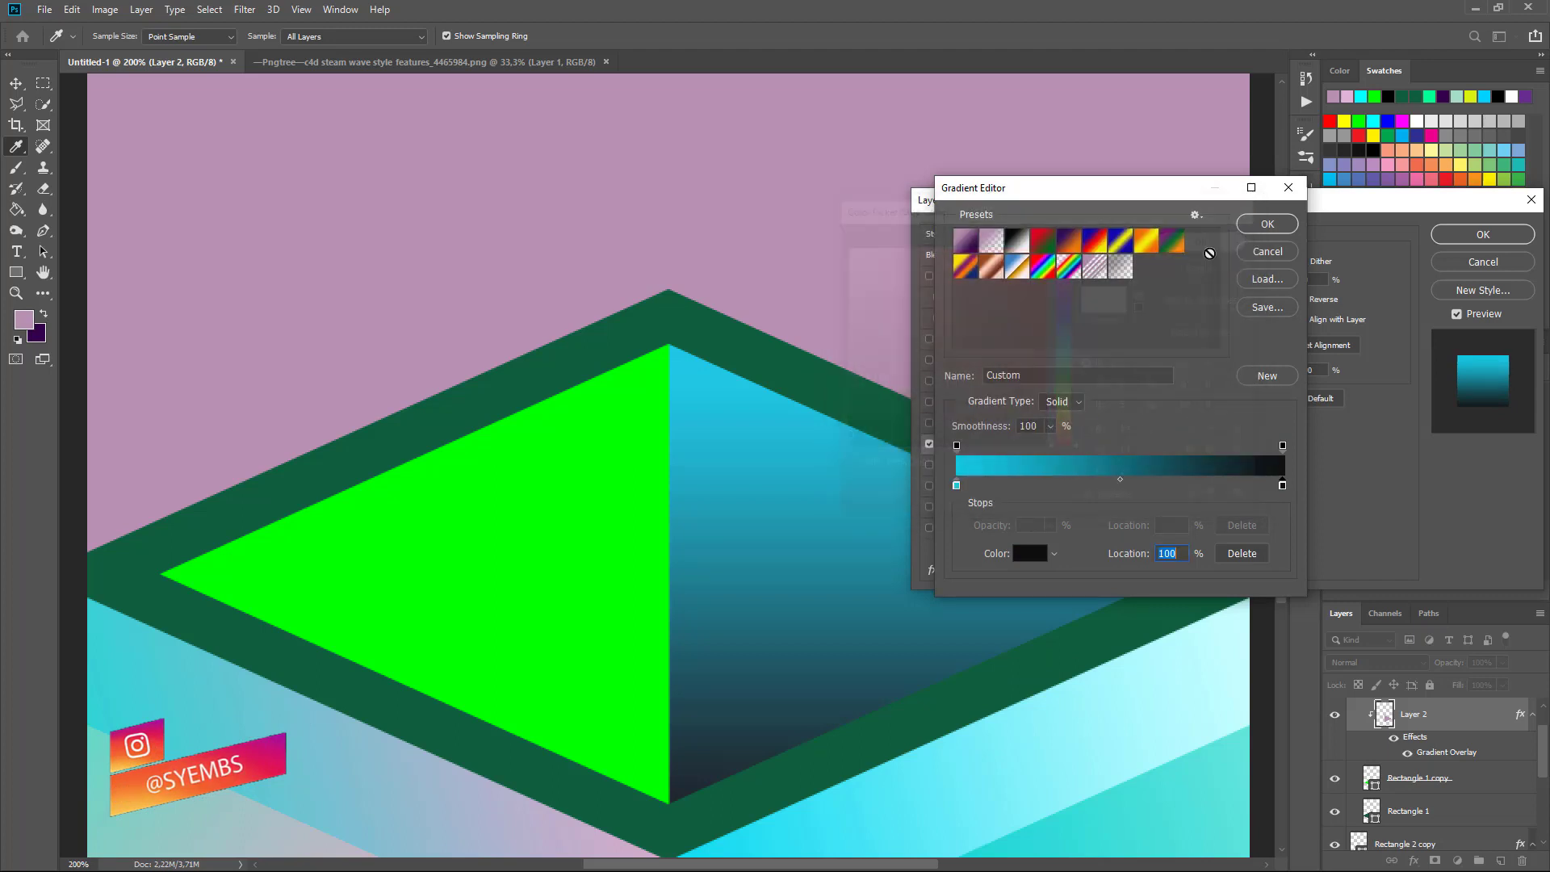
left_click(1267, 230)
left_click(1482, 234)
left_click(1492, 319)
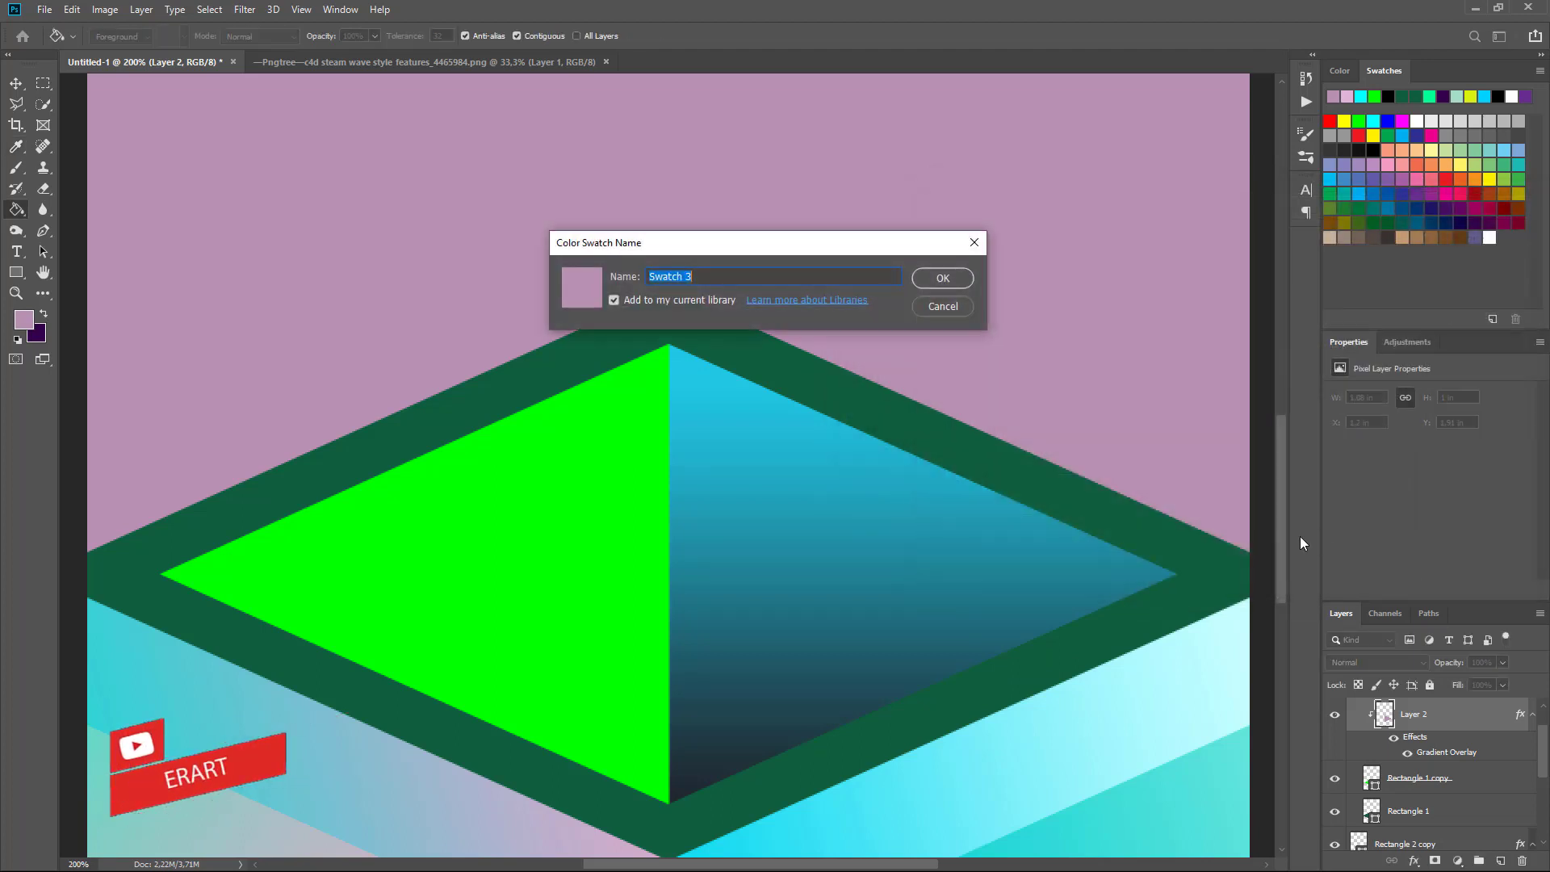
left_click(928, 307)
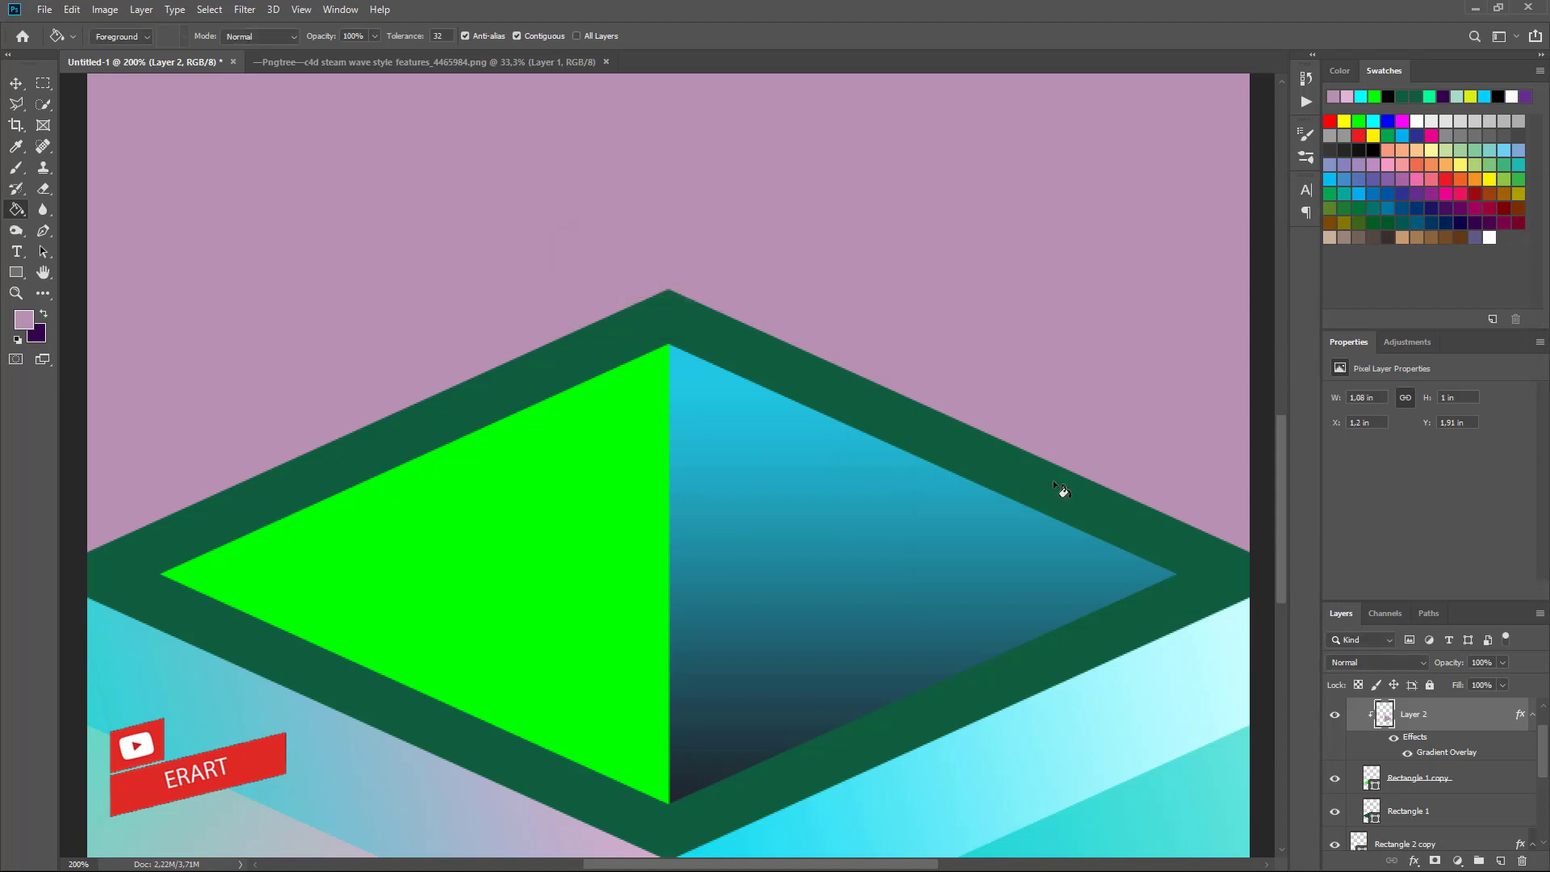
Add a matching Gradient Overlay to Rectangle 1 copy at 90% opacity and -90°
double_click(1480, 784)
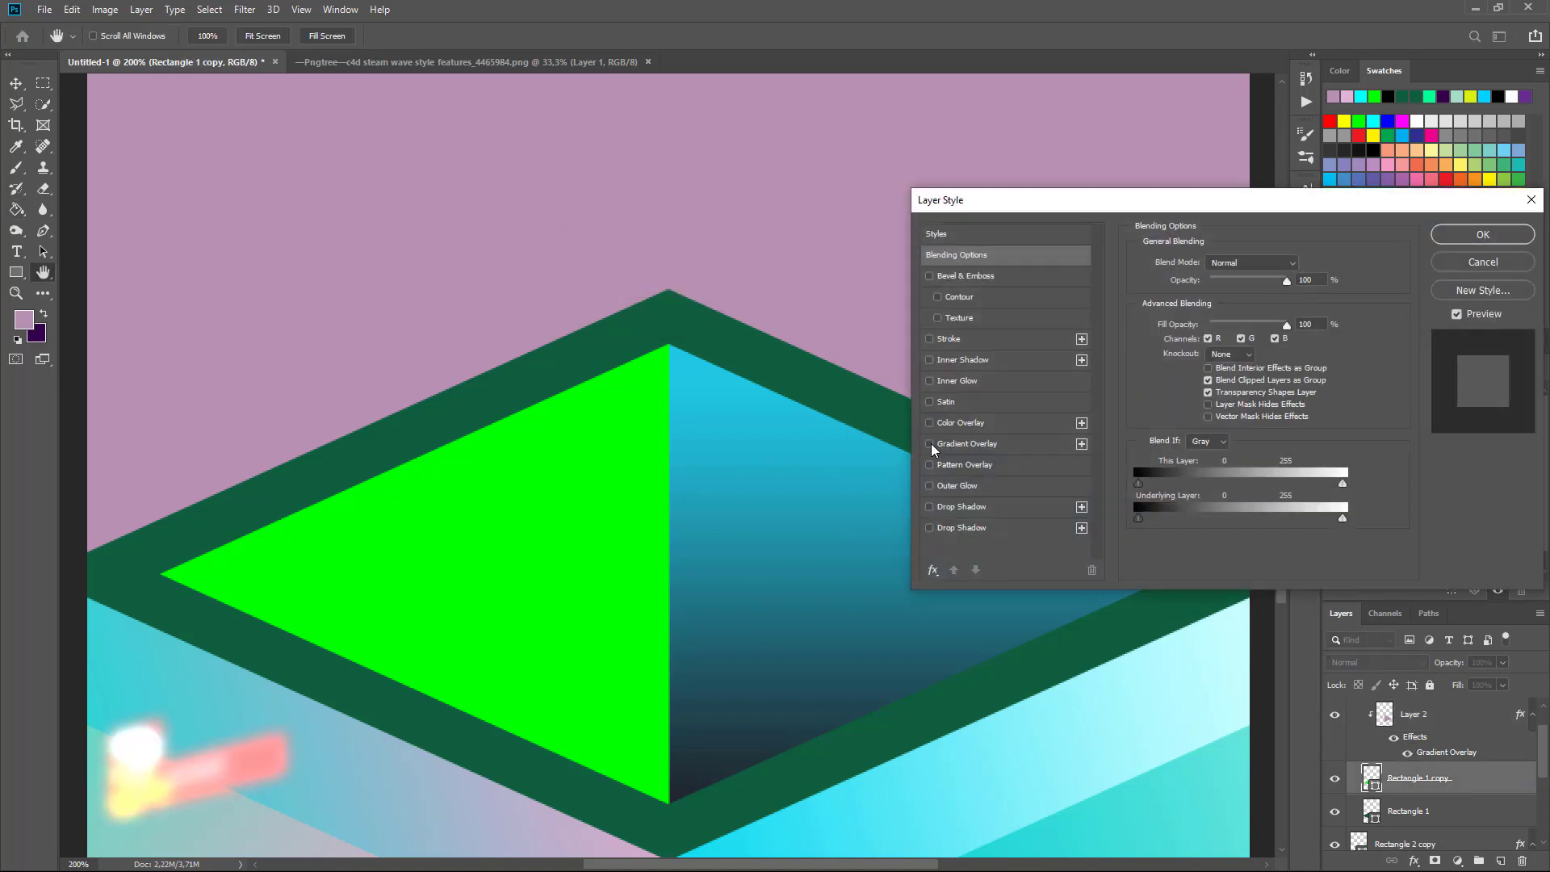
left_click(929, 444)
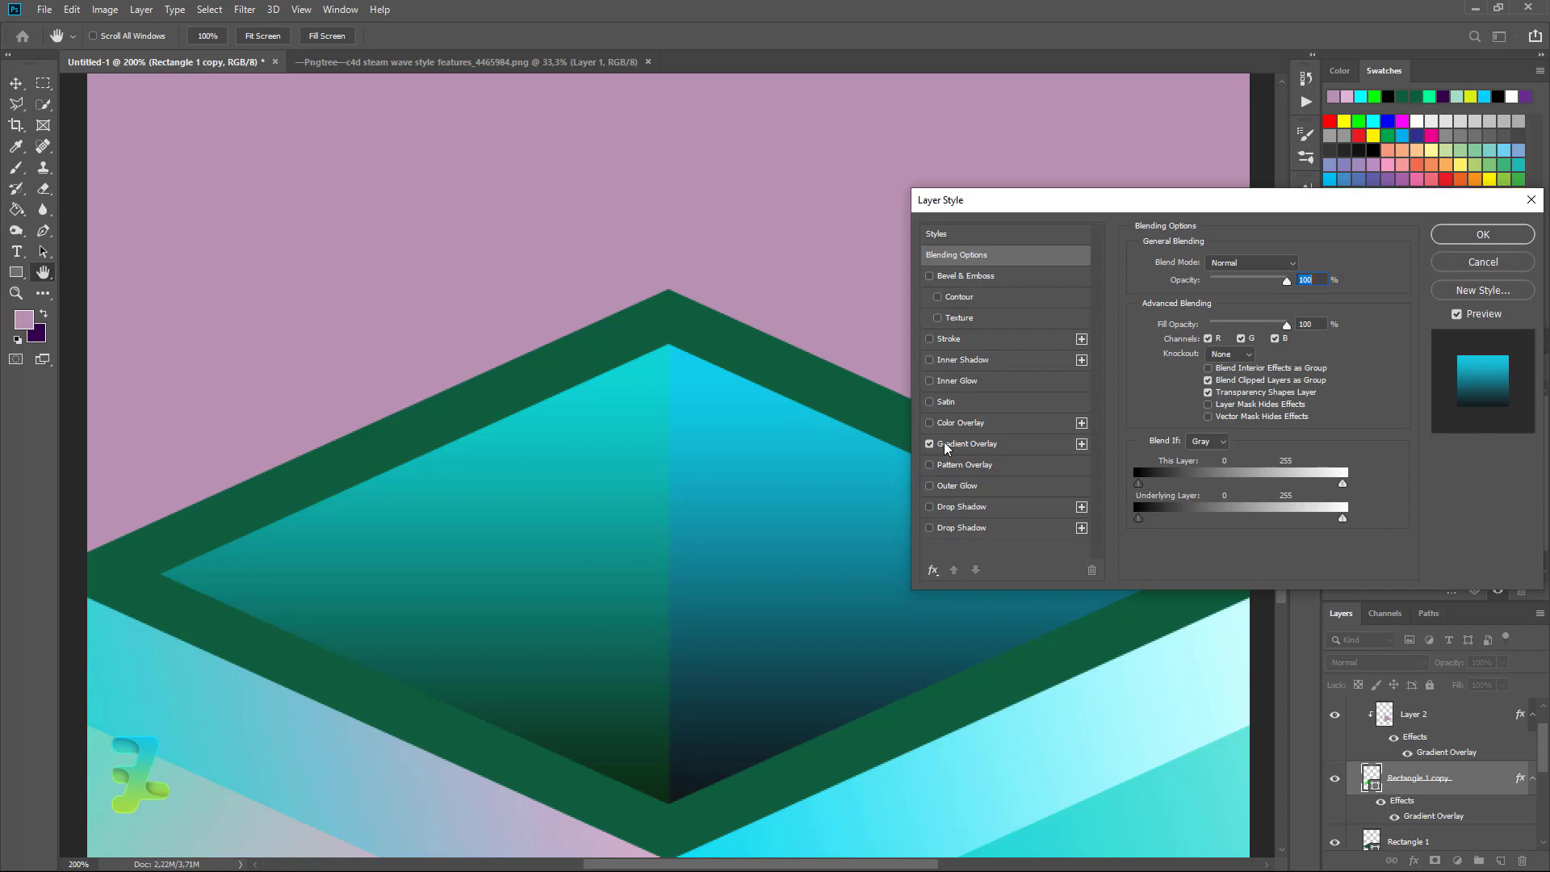
left_click(956, 445)
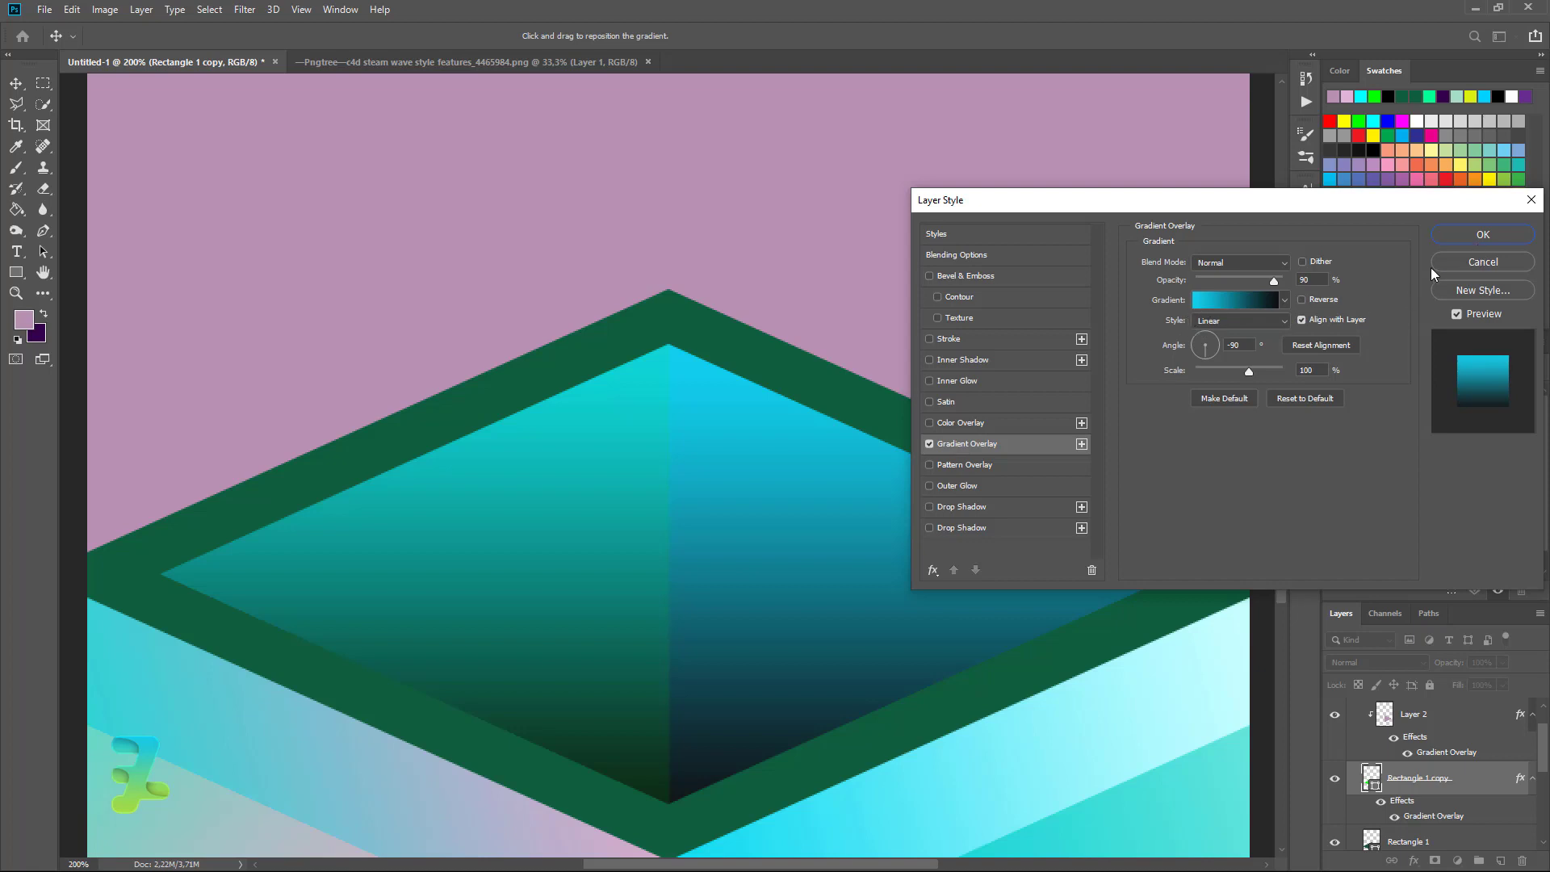
left_click(1458, 239)
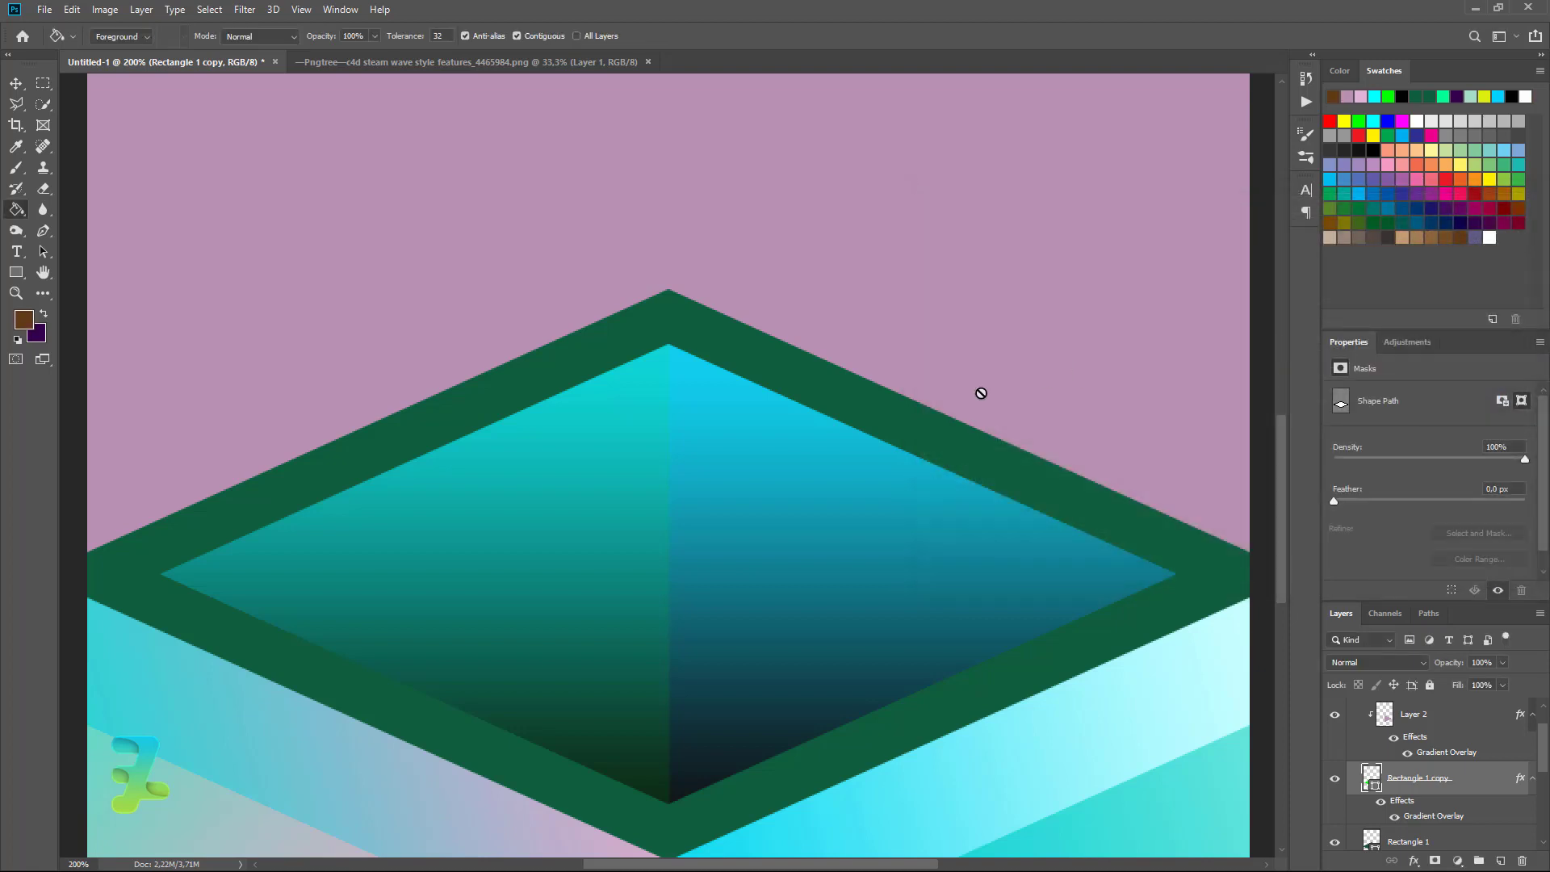
Zoom to fit the poster and recheck Layer 2's style settings
key("ctrl+minus")
key("ctrl+minus")
key("ctrl+minus")
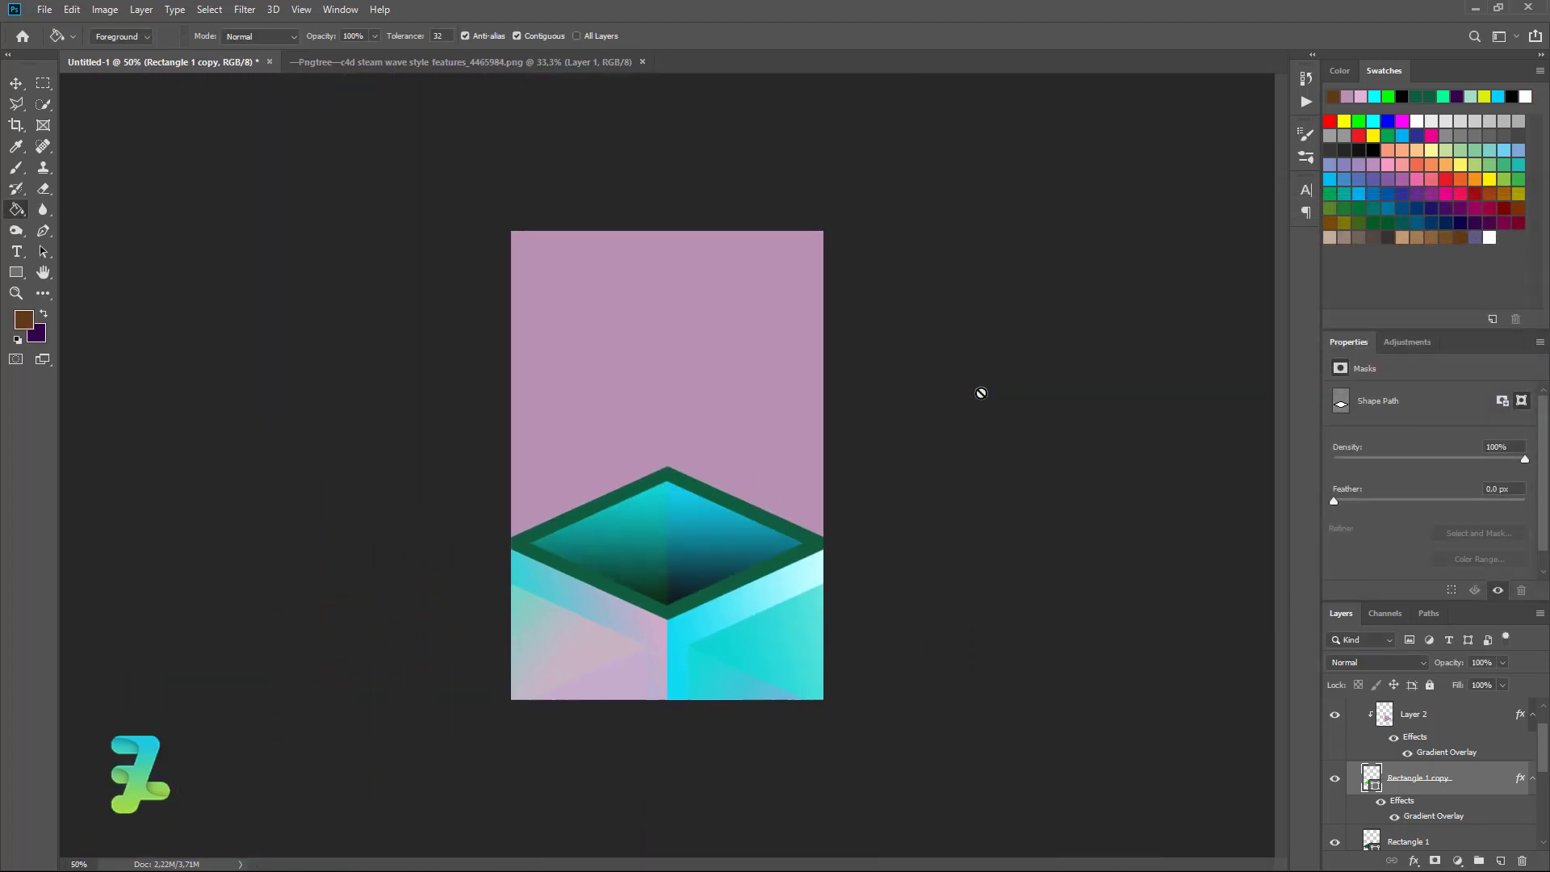
key("ctrl+plus")
key("ctrl+plus")
key("ctrl+plus")
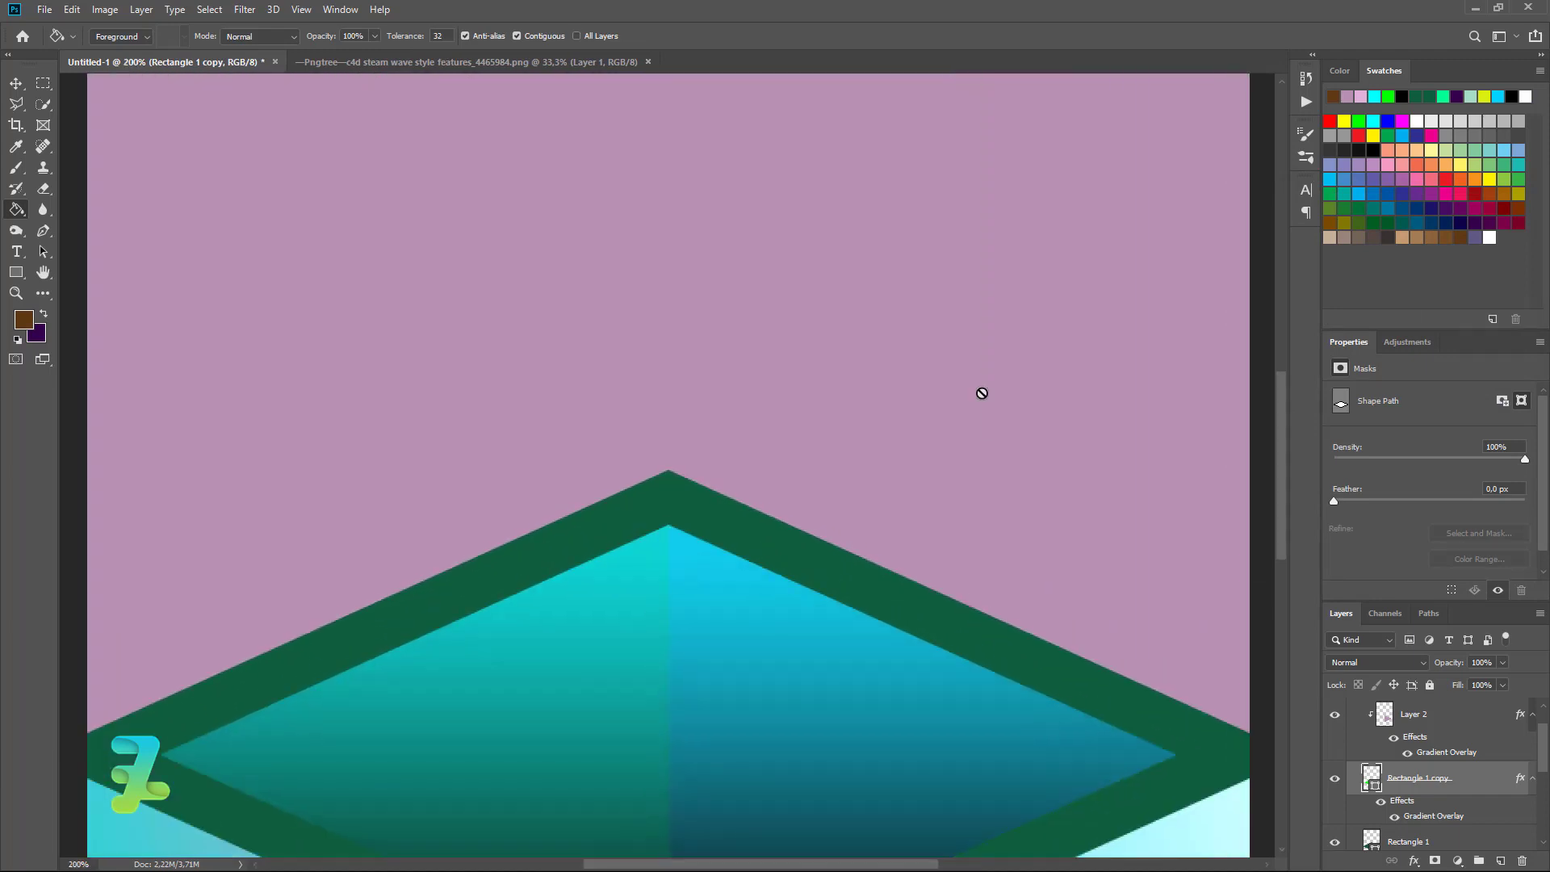
scroll(1138, 599, "down", 2)
double_click(1402, 738)
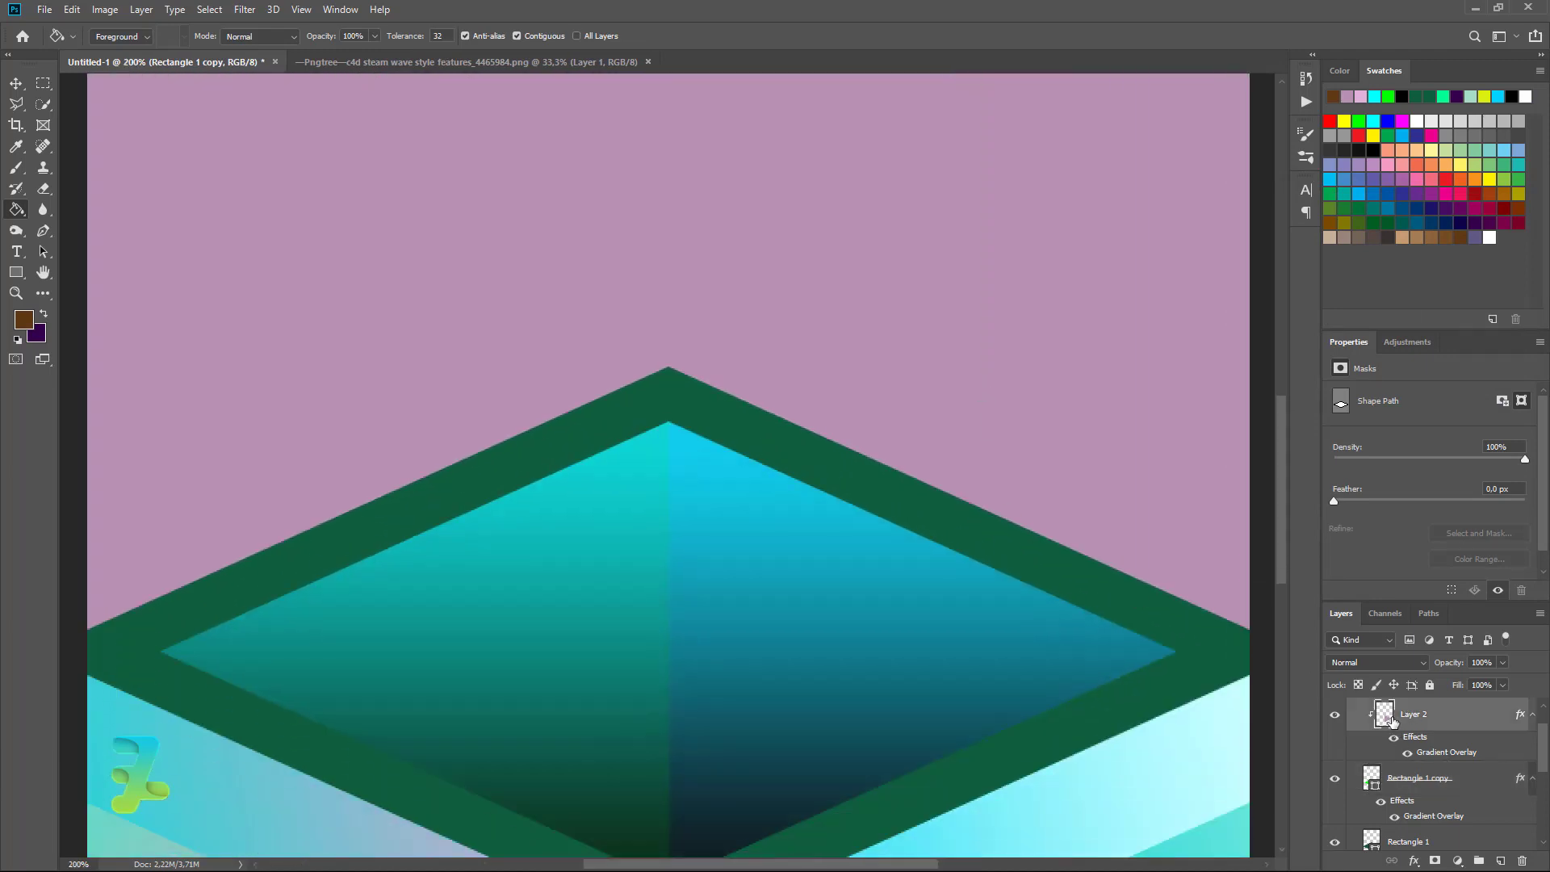
double_click(1479, 236)
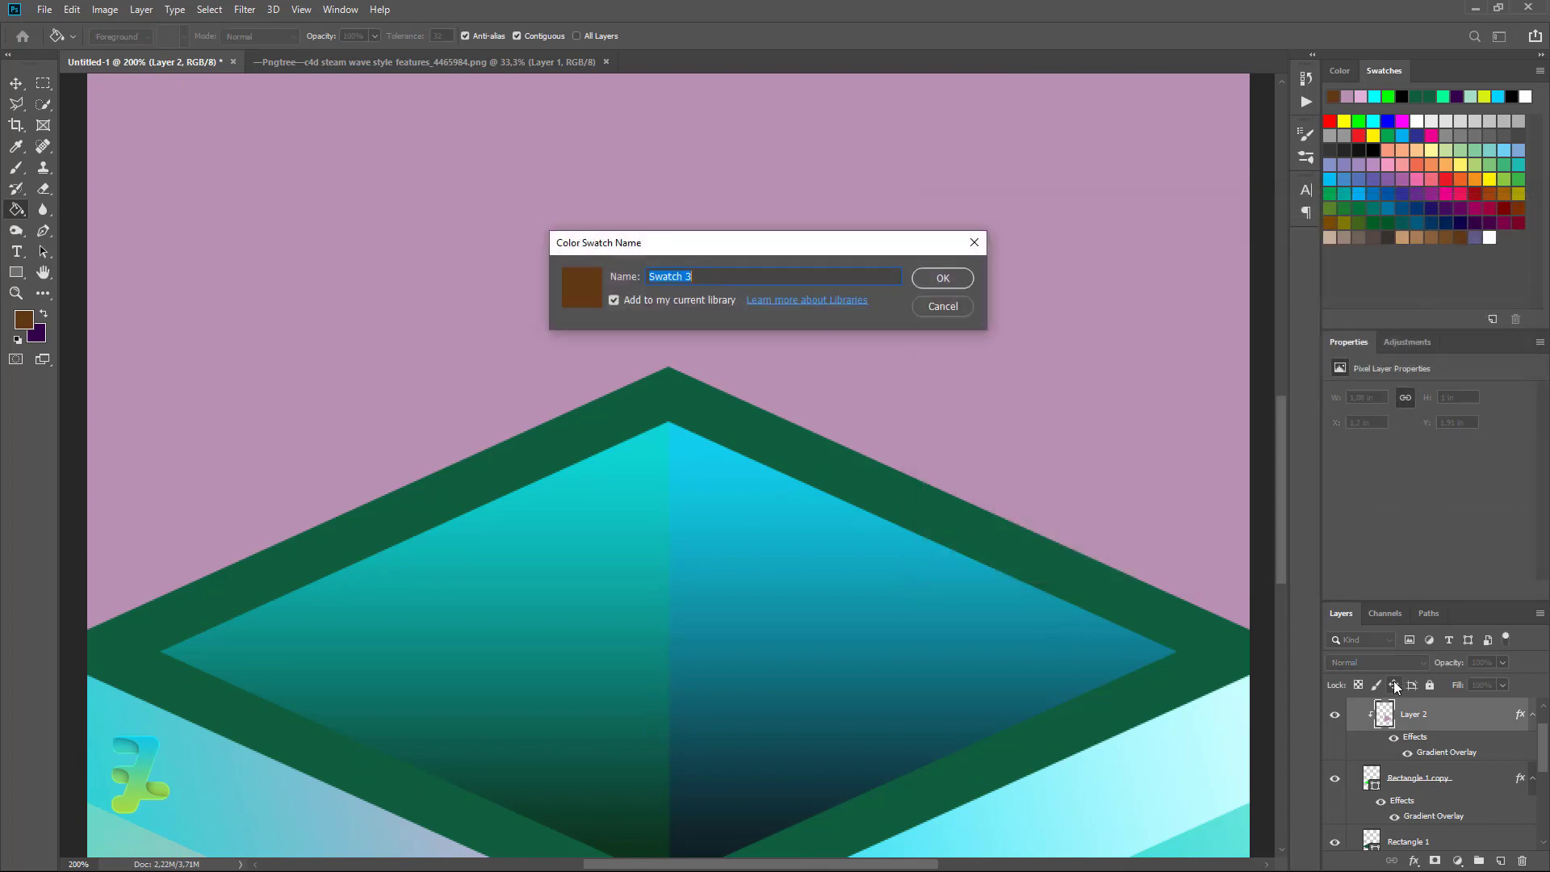
left_click(940, 308)
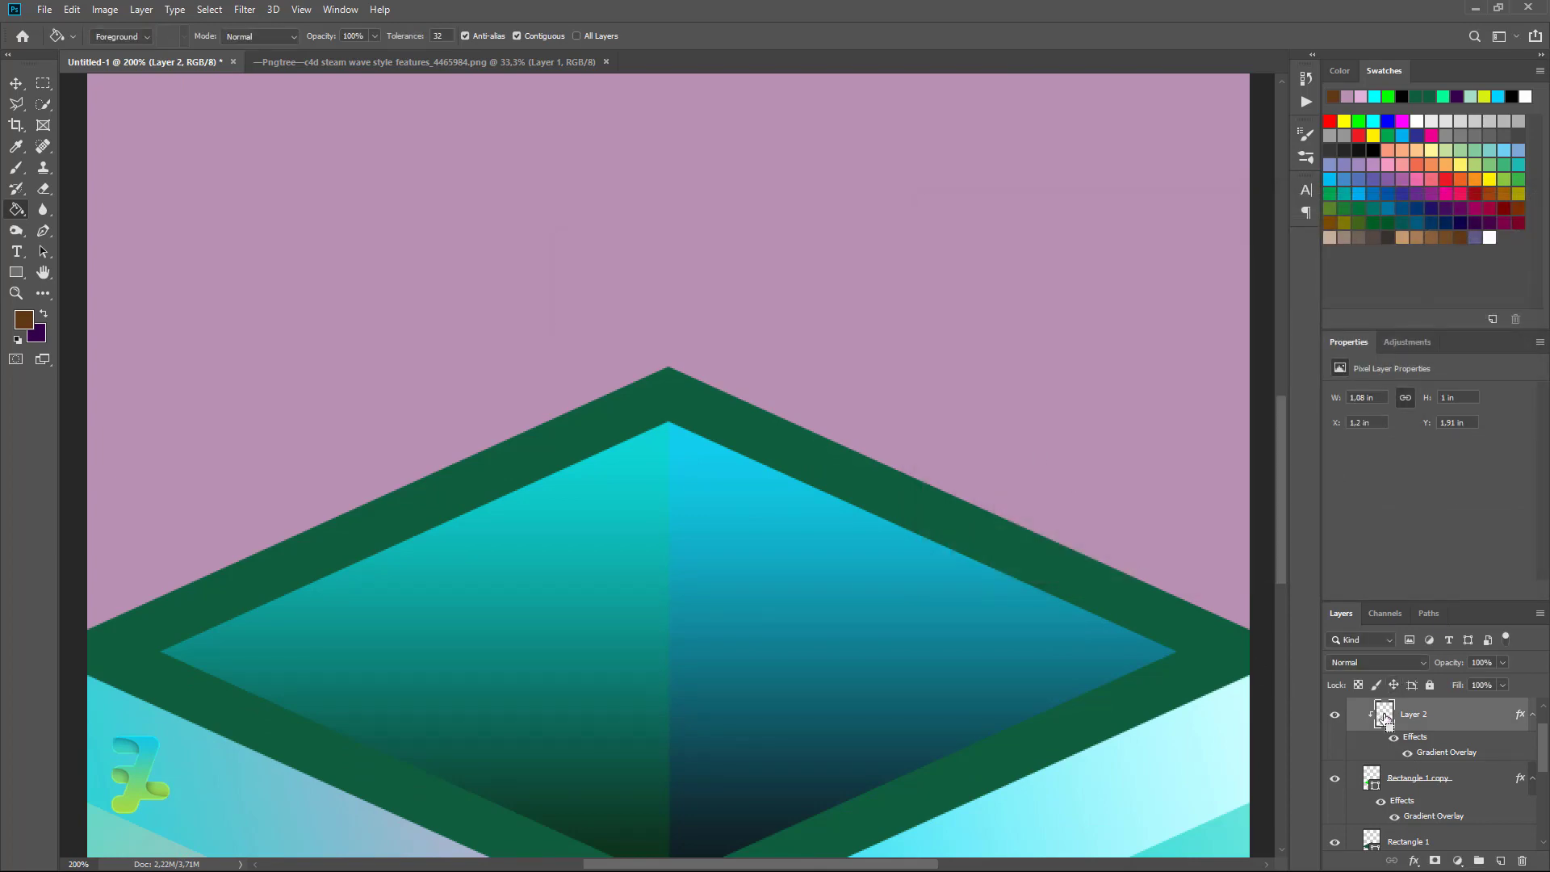
Duplicate Layer 2, clip the copy to the diamond, flip it horizontally, and shift both gradients left
key("ctrl+j")
right_click(1389, 714)
left_click(1400, 339)
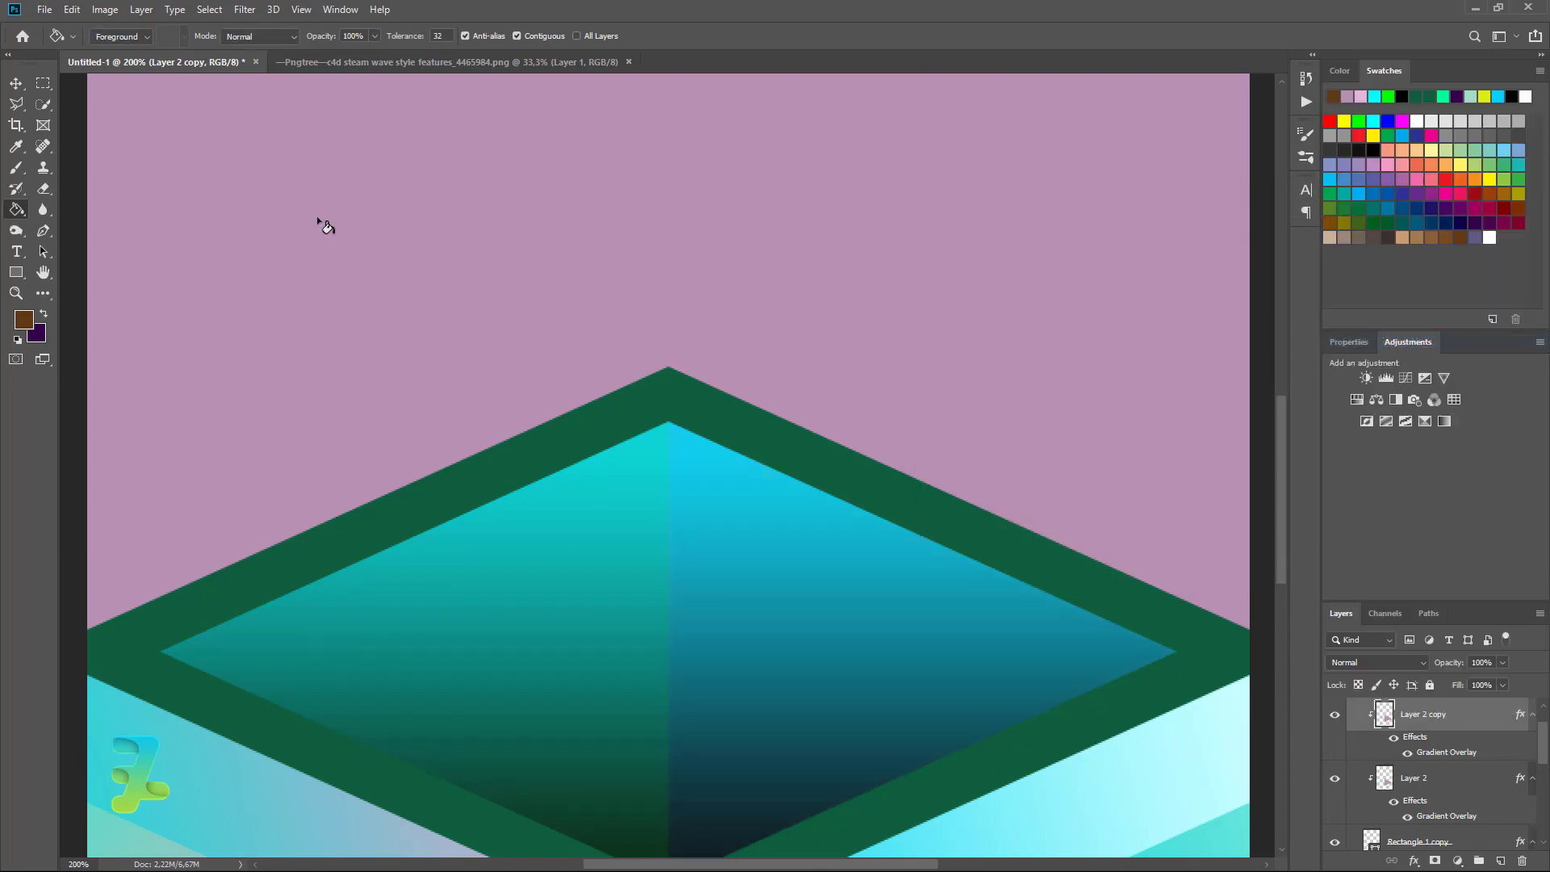
left_click(72, 10)
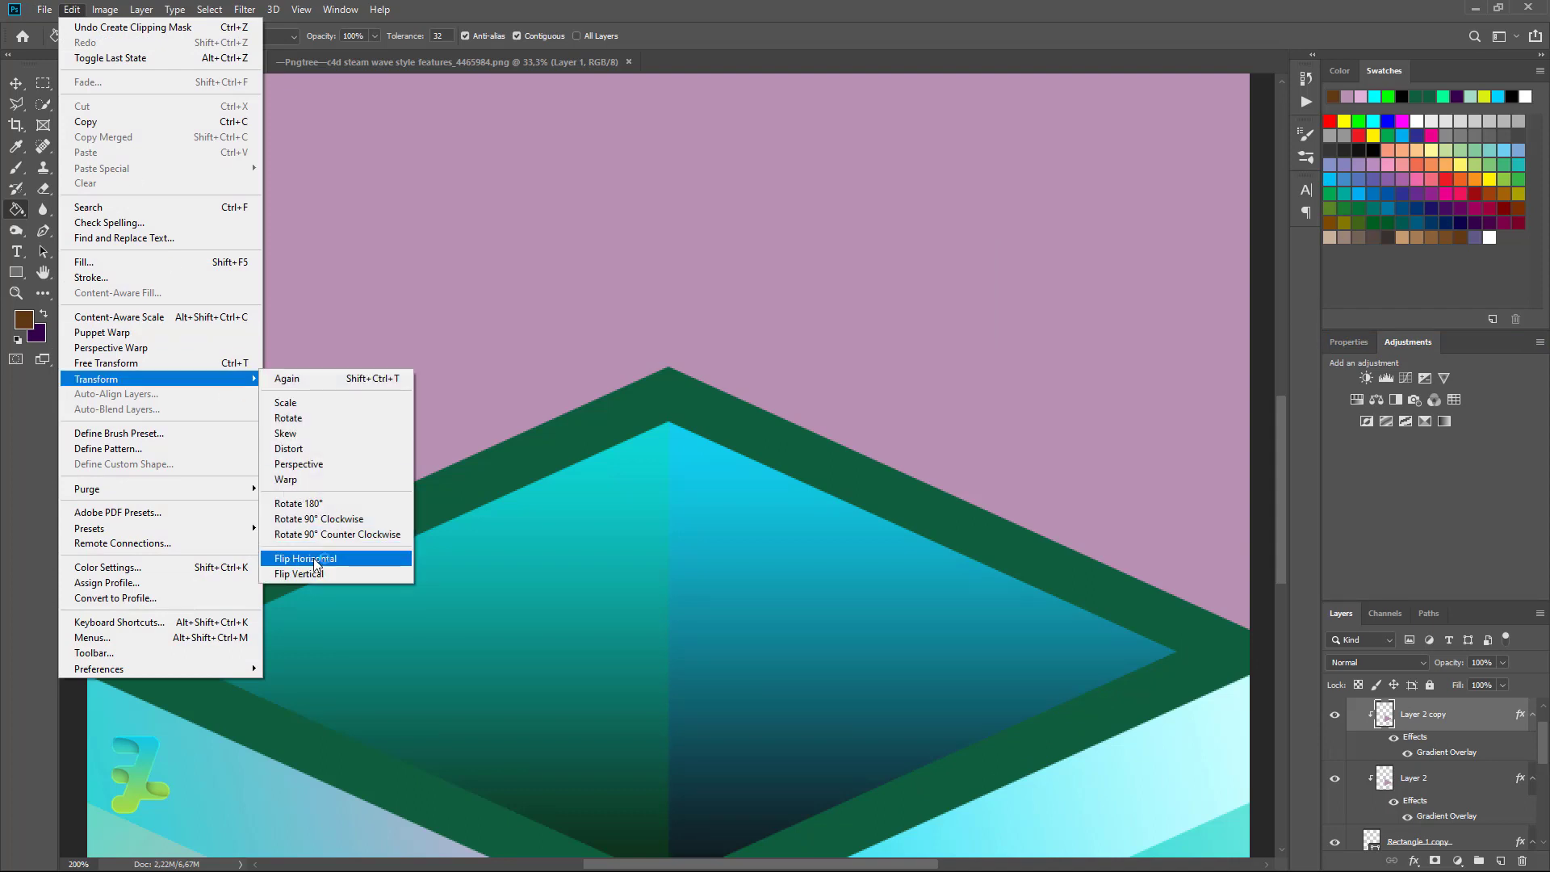
left_click(323, 560)
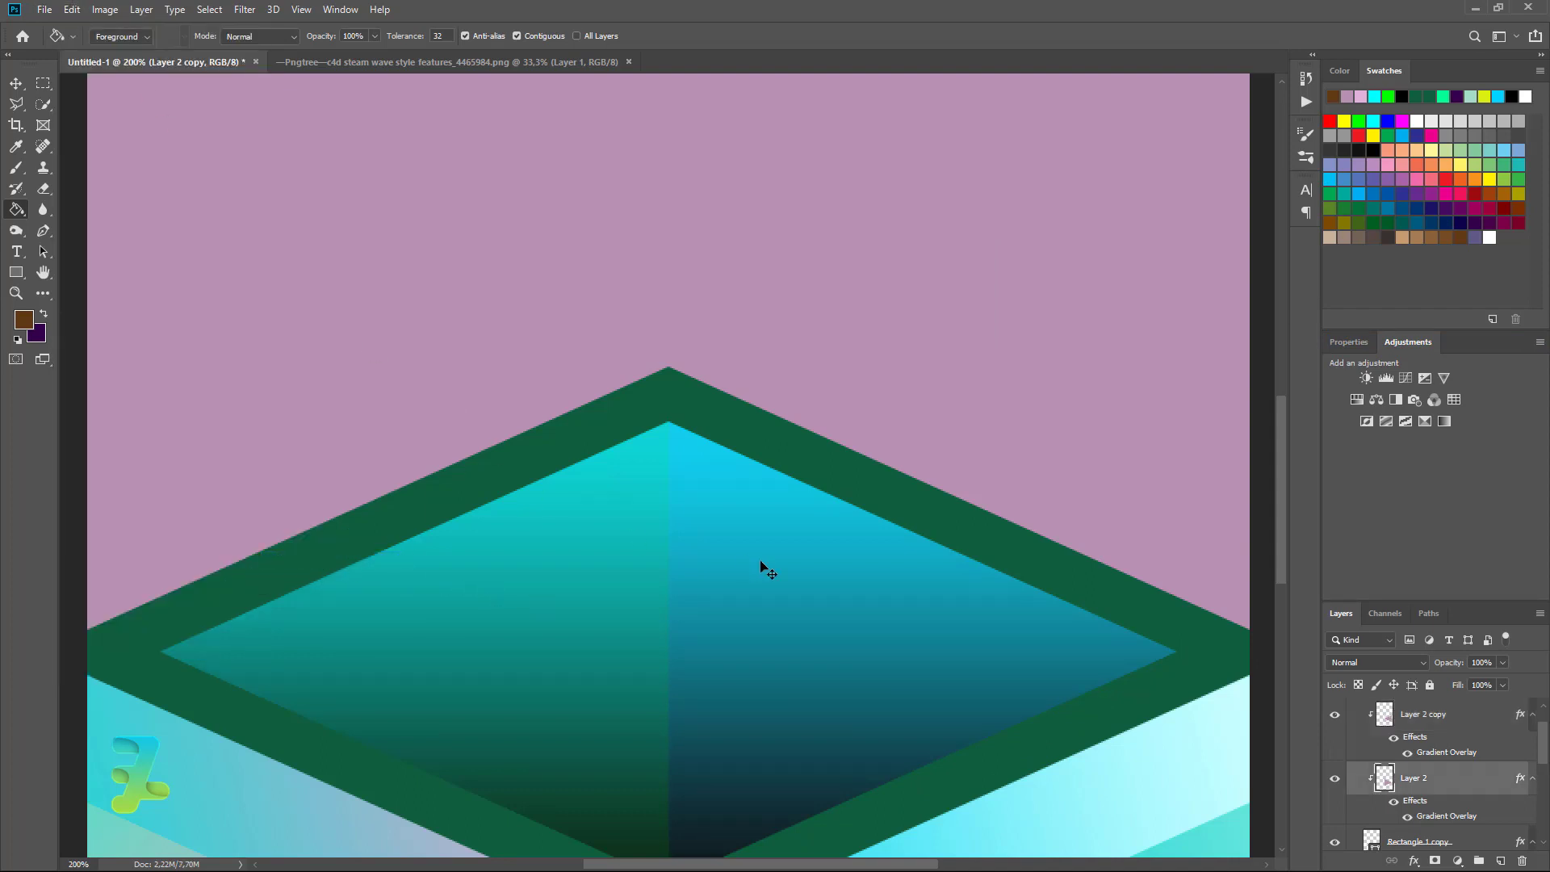
left_click_drag(762, 526, 452, 578)
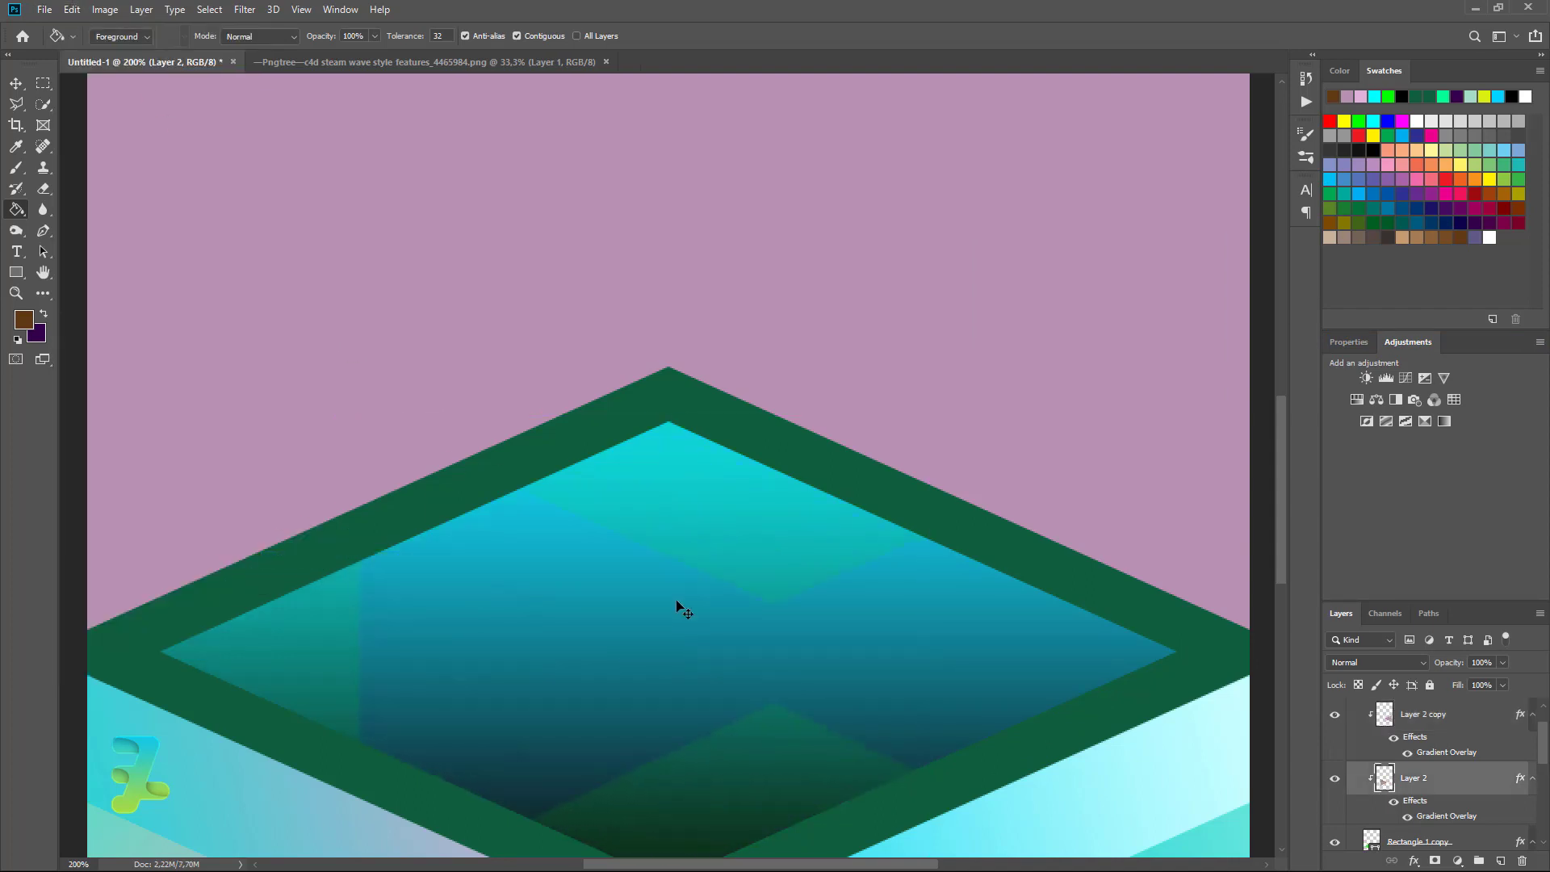
left_click(1340, 783)
left_click_drag(939, 642, 430, 641)
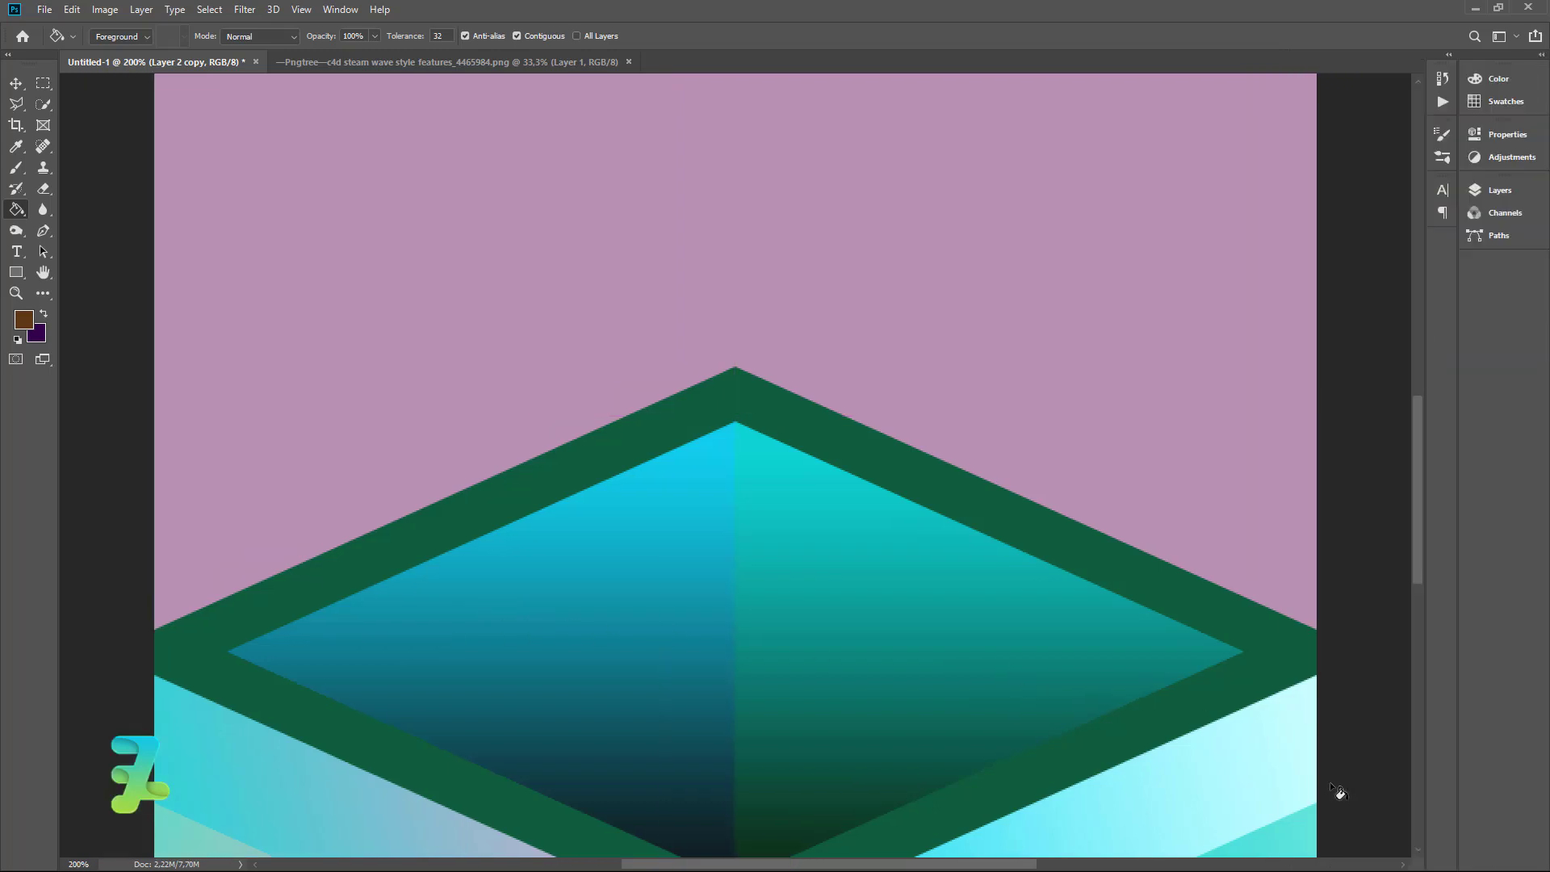
Dock the Layers panel back into the side column and make Layer 2 visible again
left_click(1471, 192)
left_click(1470, 191)
left_click_drag(1398, 183, 1426, 612)
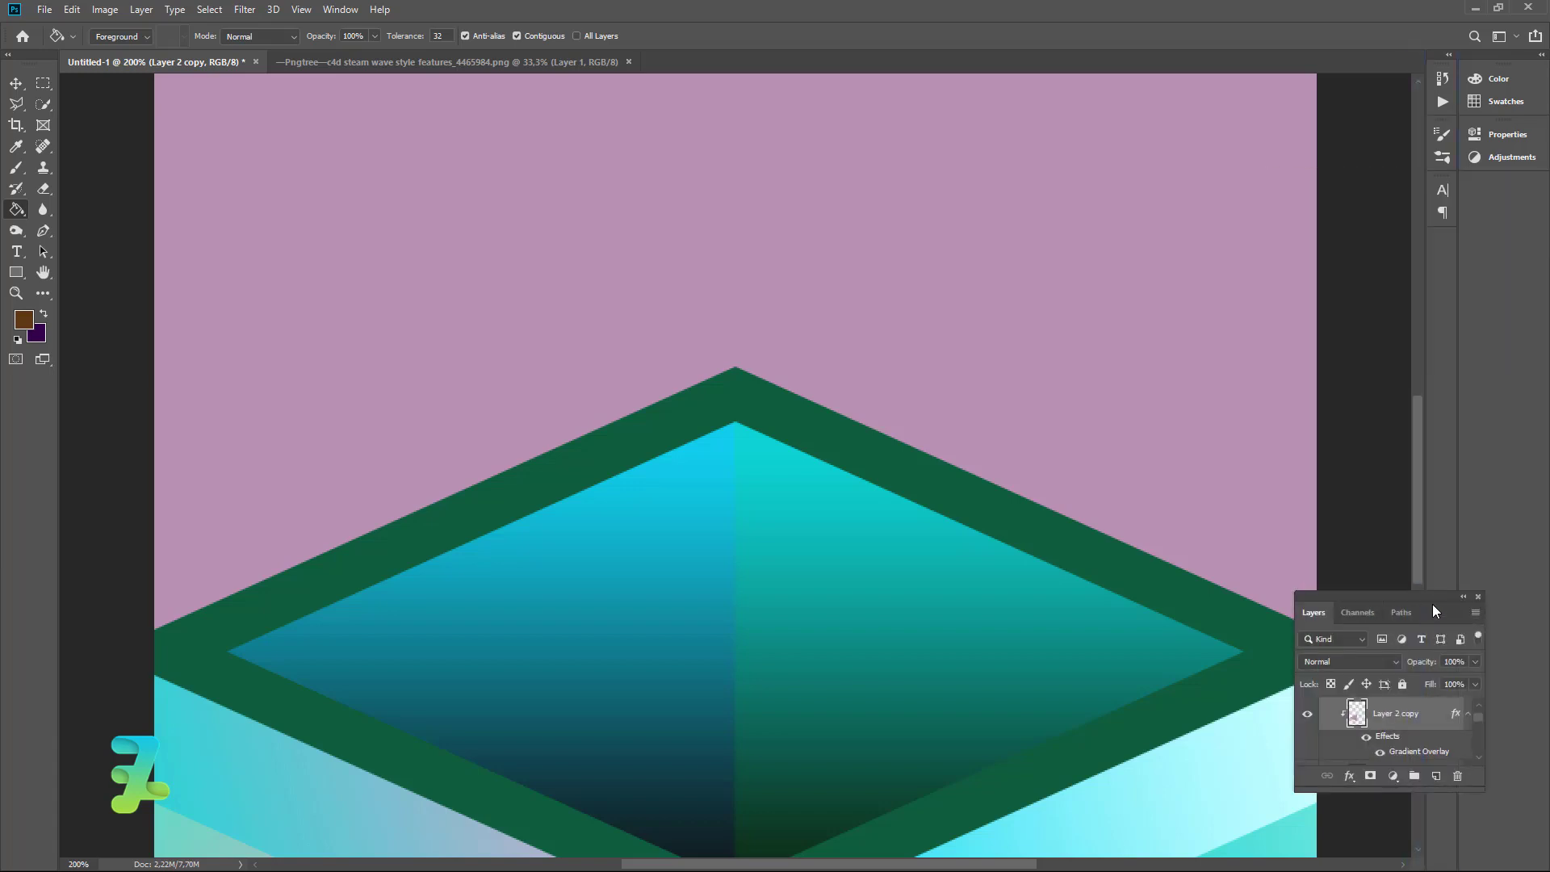
left_click_drag(1426, 612, 1456, 559)
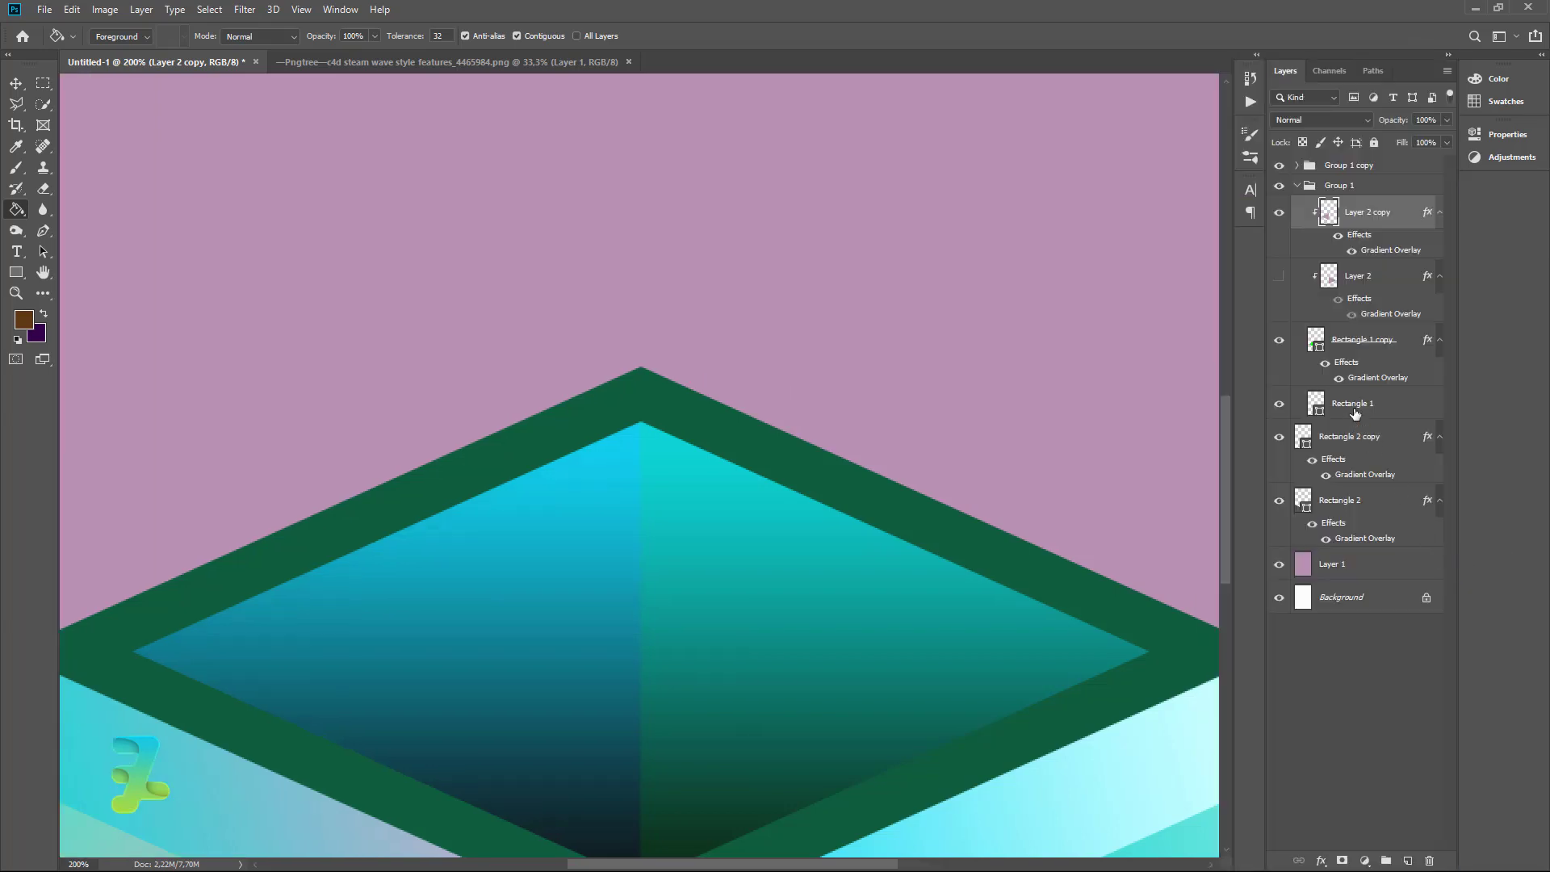
left_click(1281, 279)
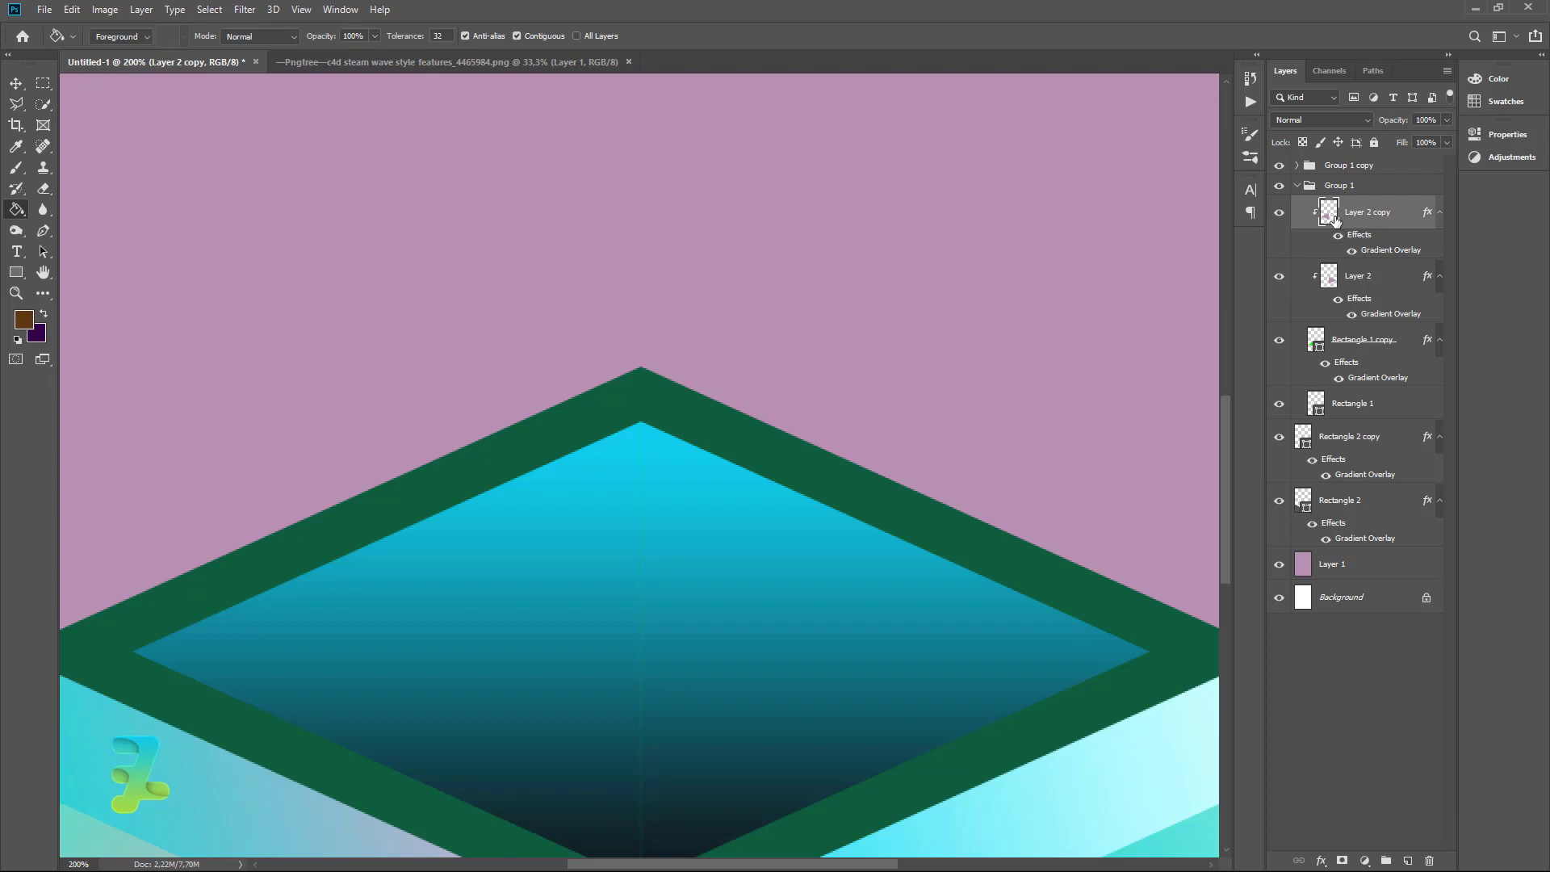
double_click(1335, 219)
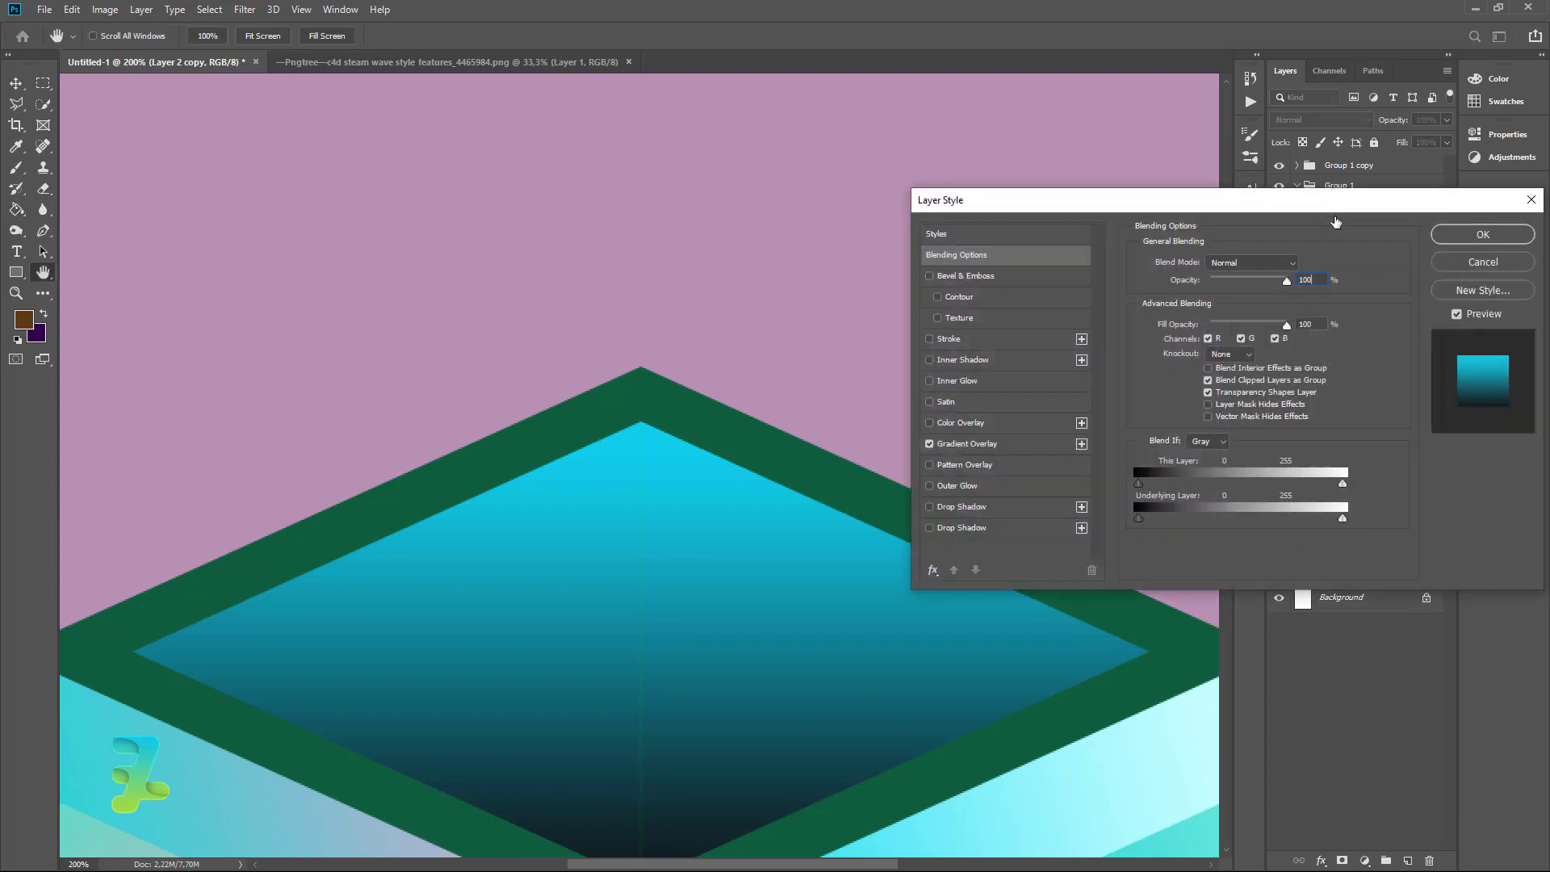
left_click(1483, 261)
left_click(17, 83)
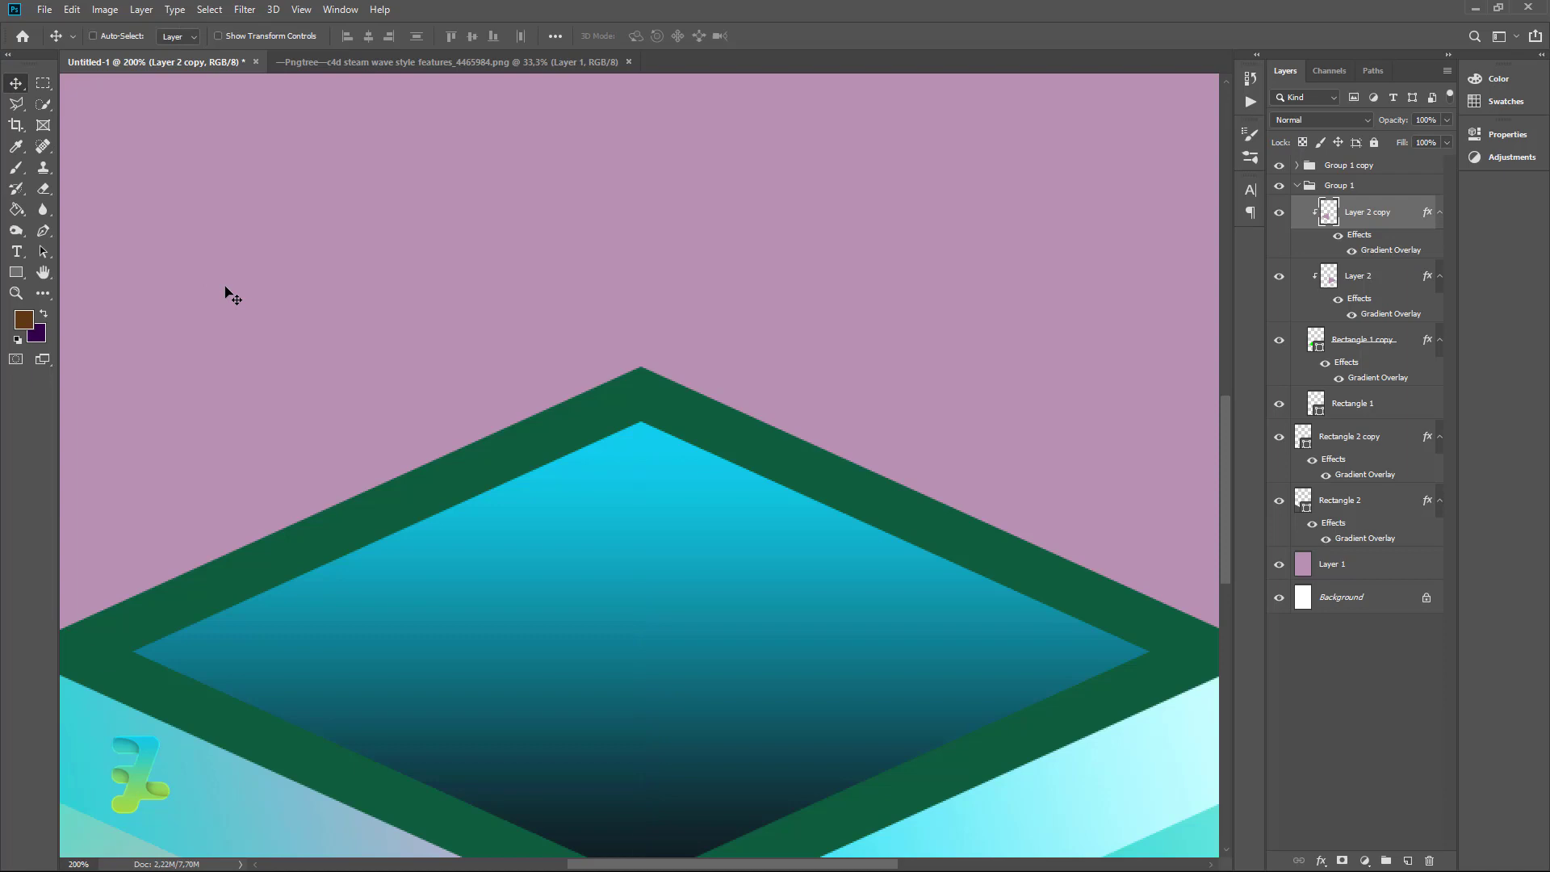
key("ctrl+minus")
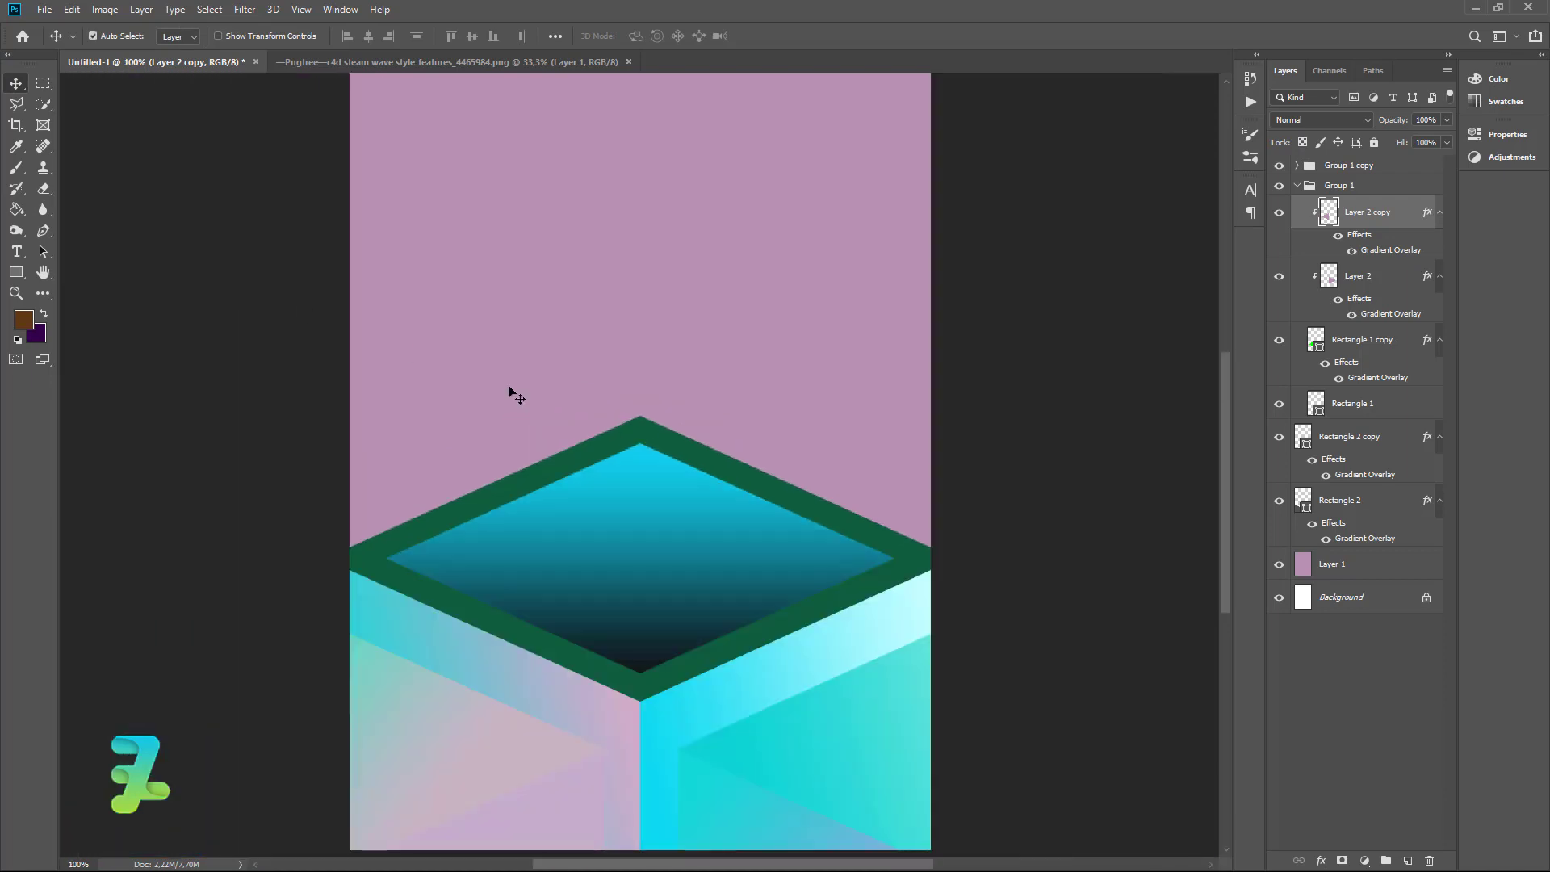
Create Layer 3, clip it to the layer below, and set a light grey foreground colour
left_click(1408, 860)
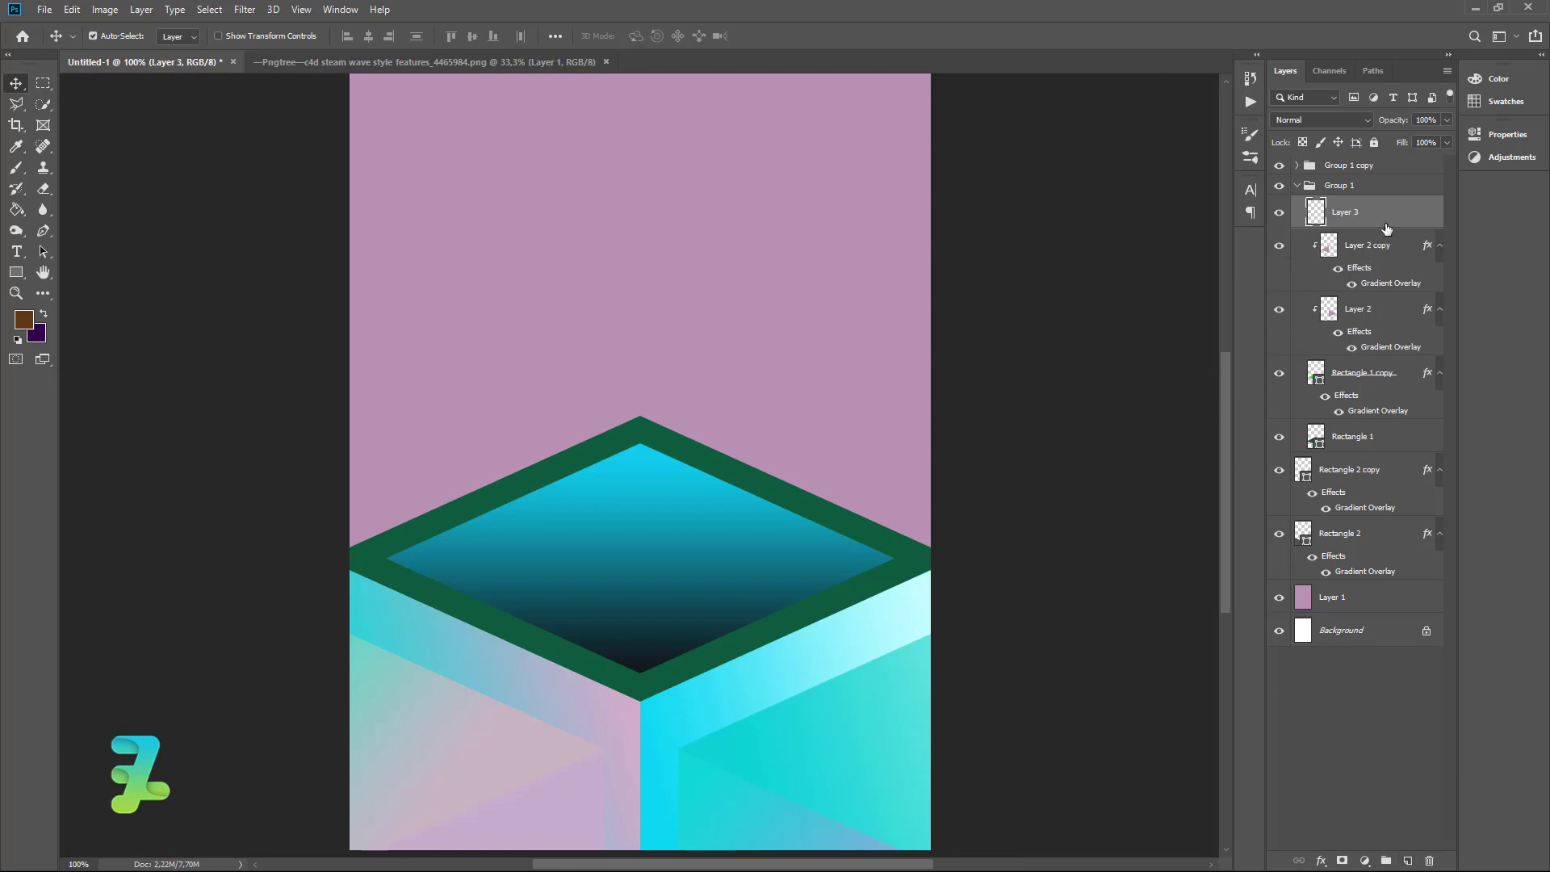
right_click(1383, 222)
left_click(1279, 498)
left_click(45, 314)
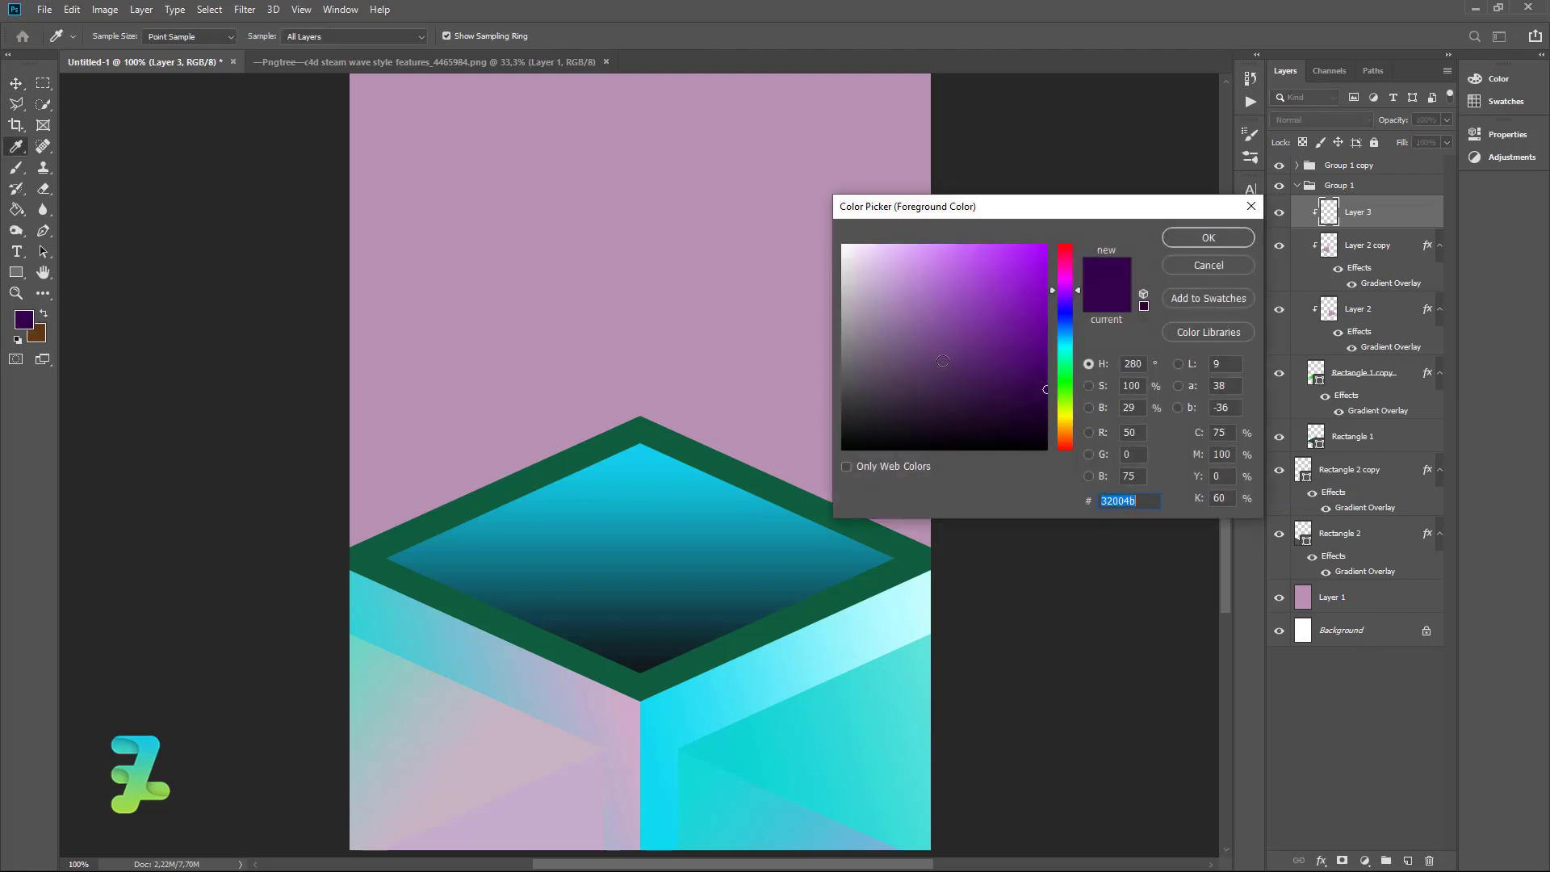
left_click(802, 242)
left_click(903, 279)
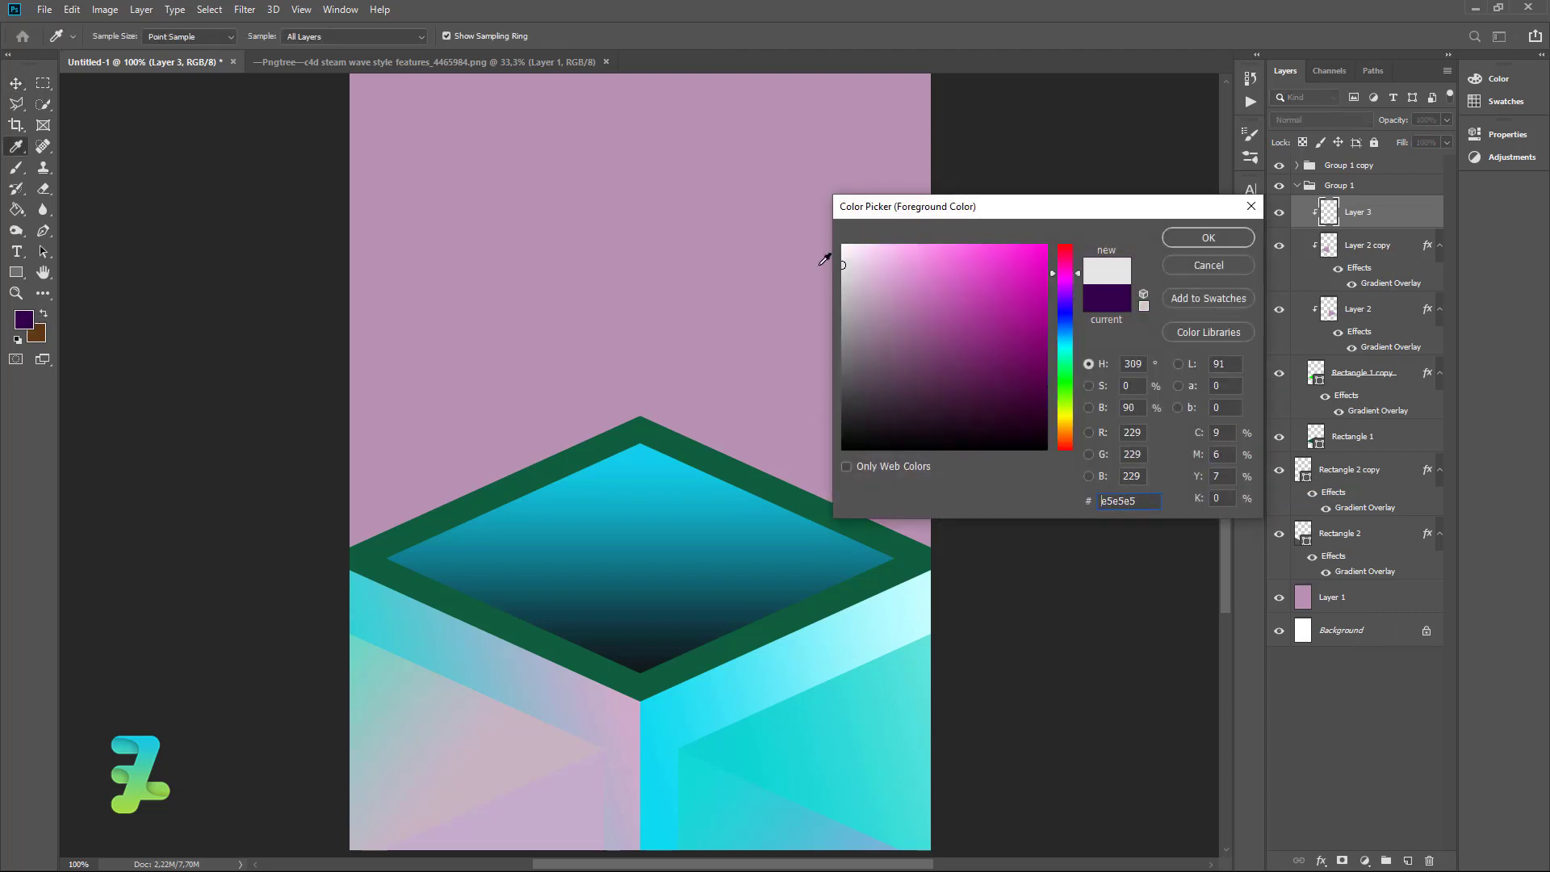
left_click(806, 282)
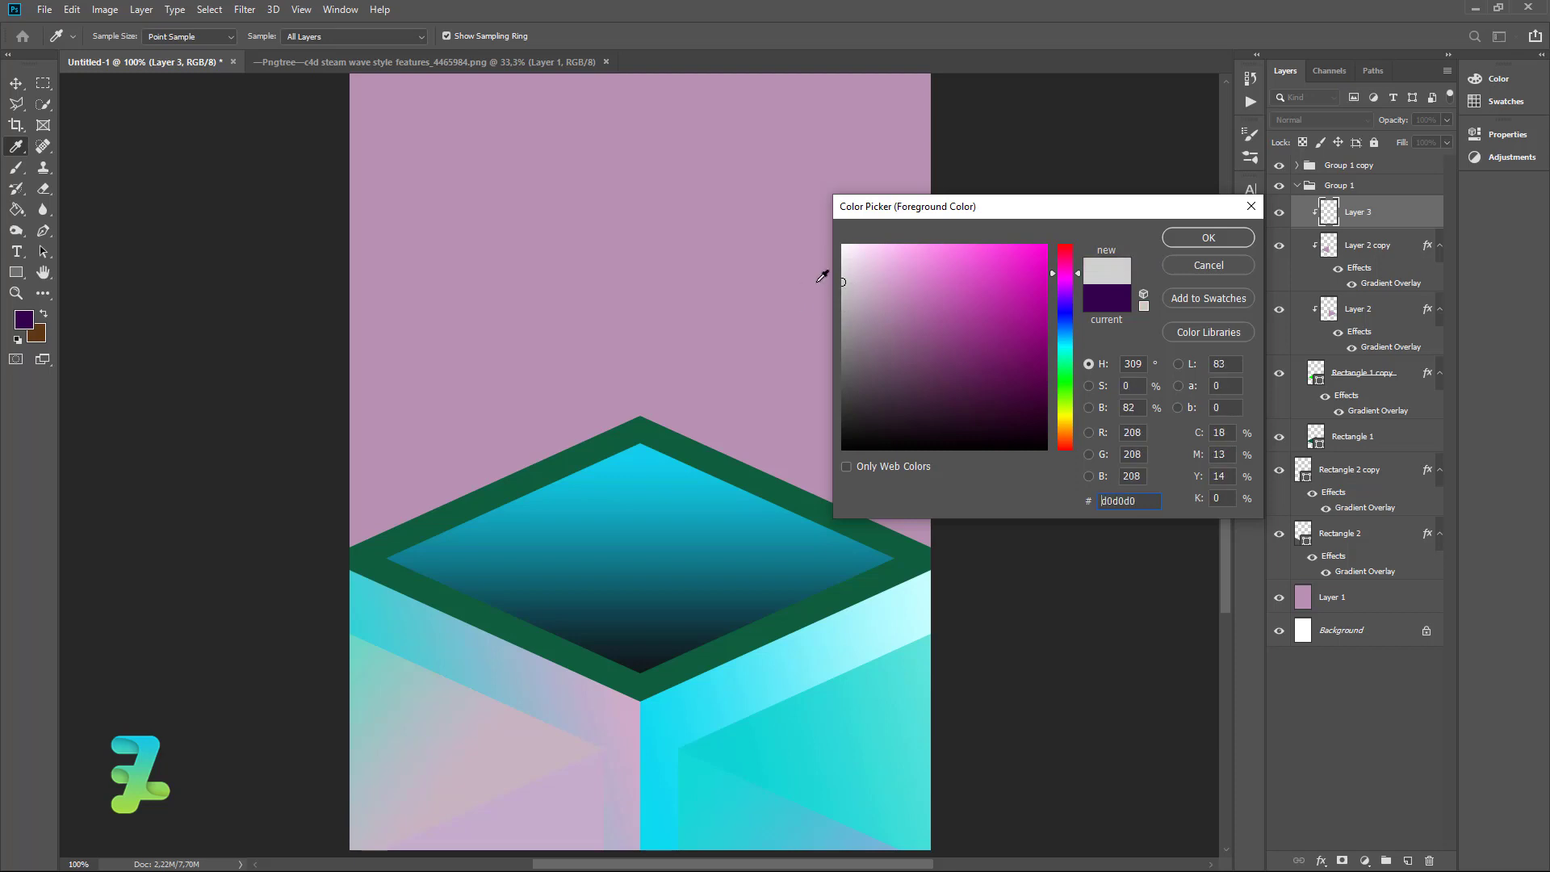
left_click(843, 283)
left_click(1199, 242)
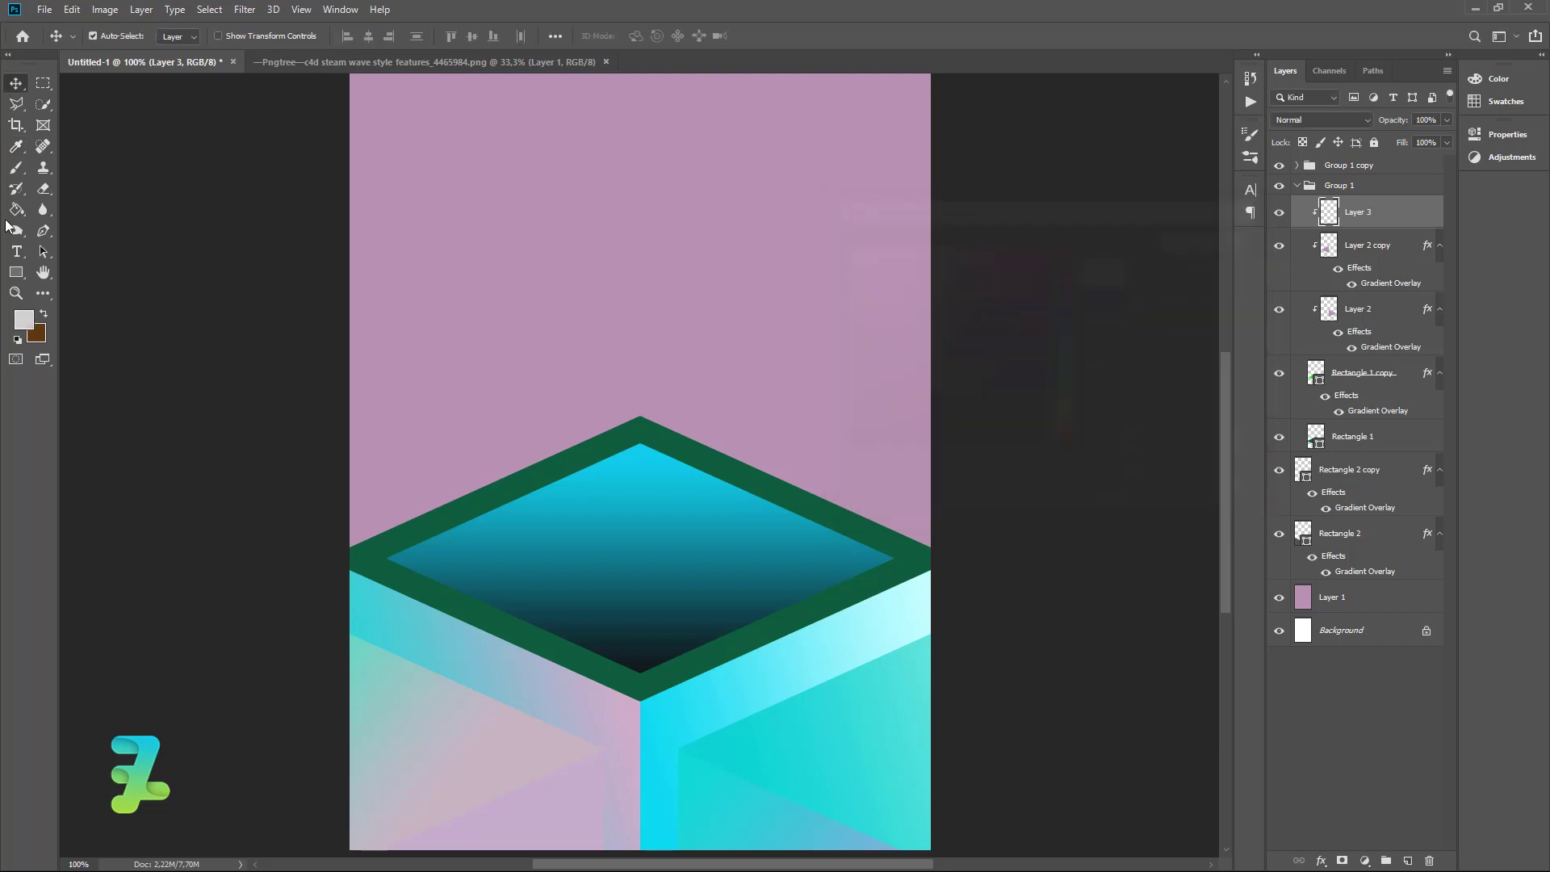
Paint a soft 400px light stroke on Layer 3, then set the foreground to near-white #fafafa
left_click(16, 167)
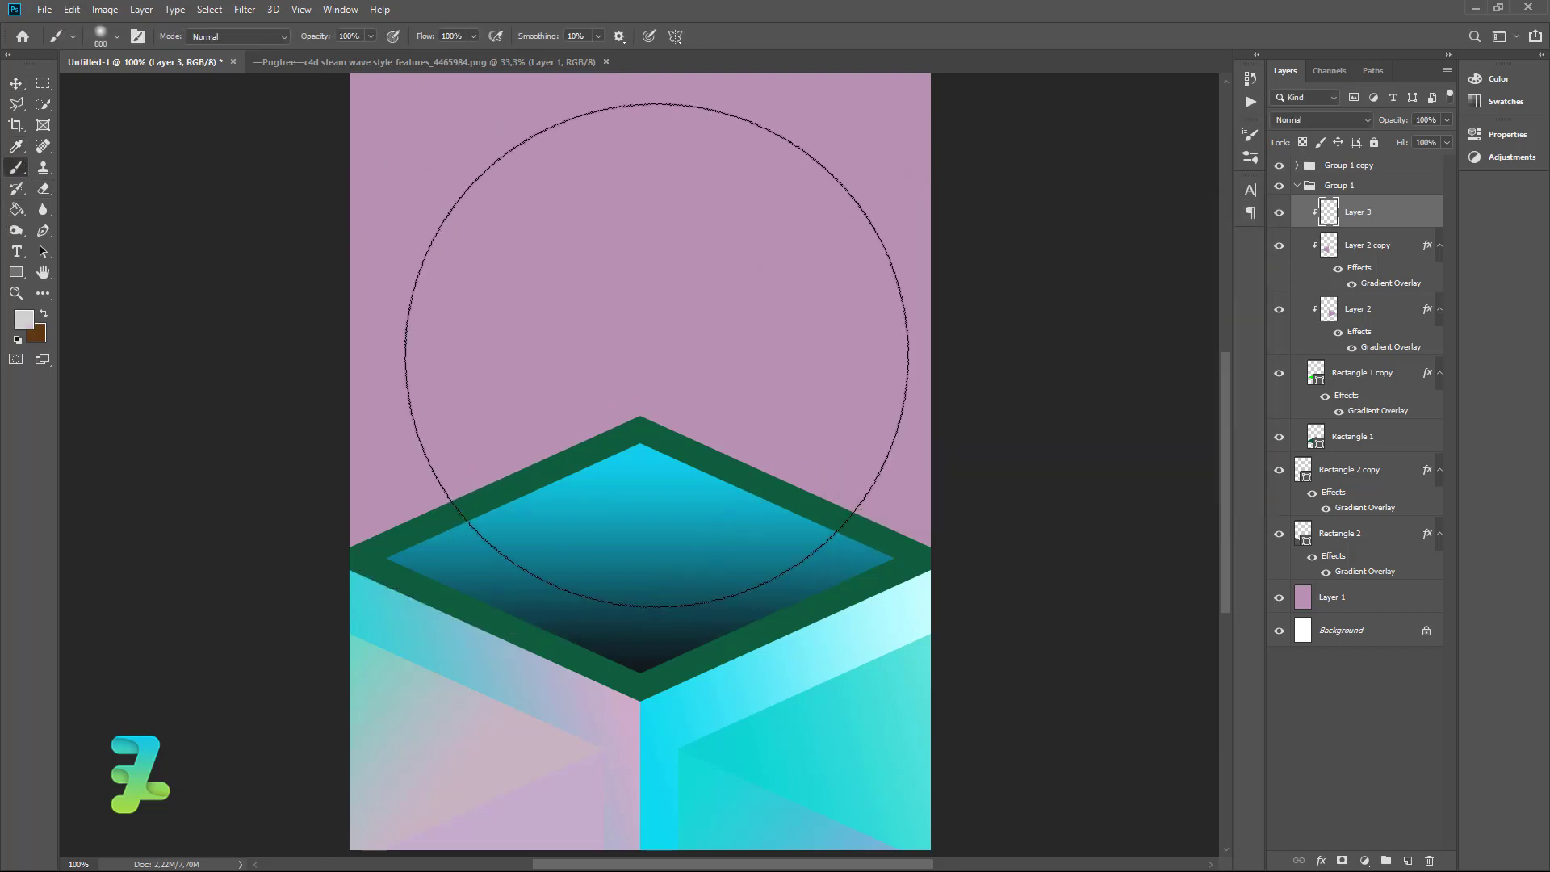
key("bracketleft")
key("bracketleft")
key("bracketleft")
key("bracketleft")
key("bracketleft")
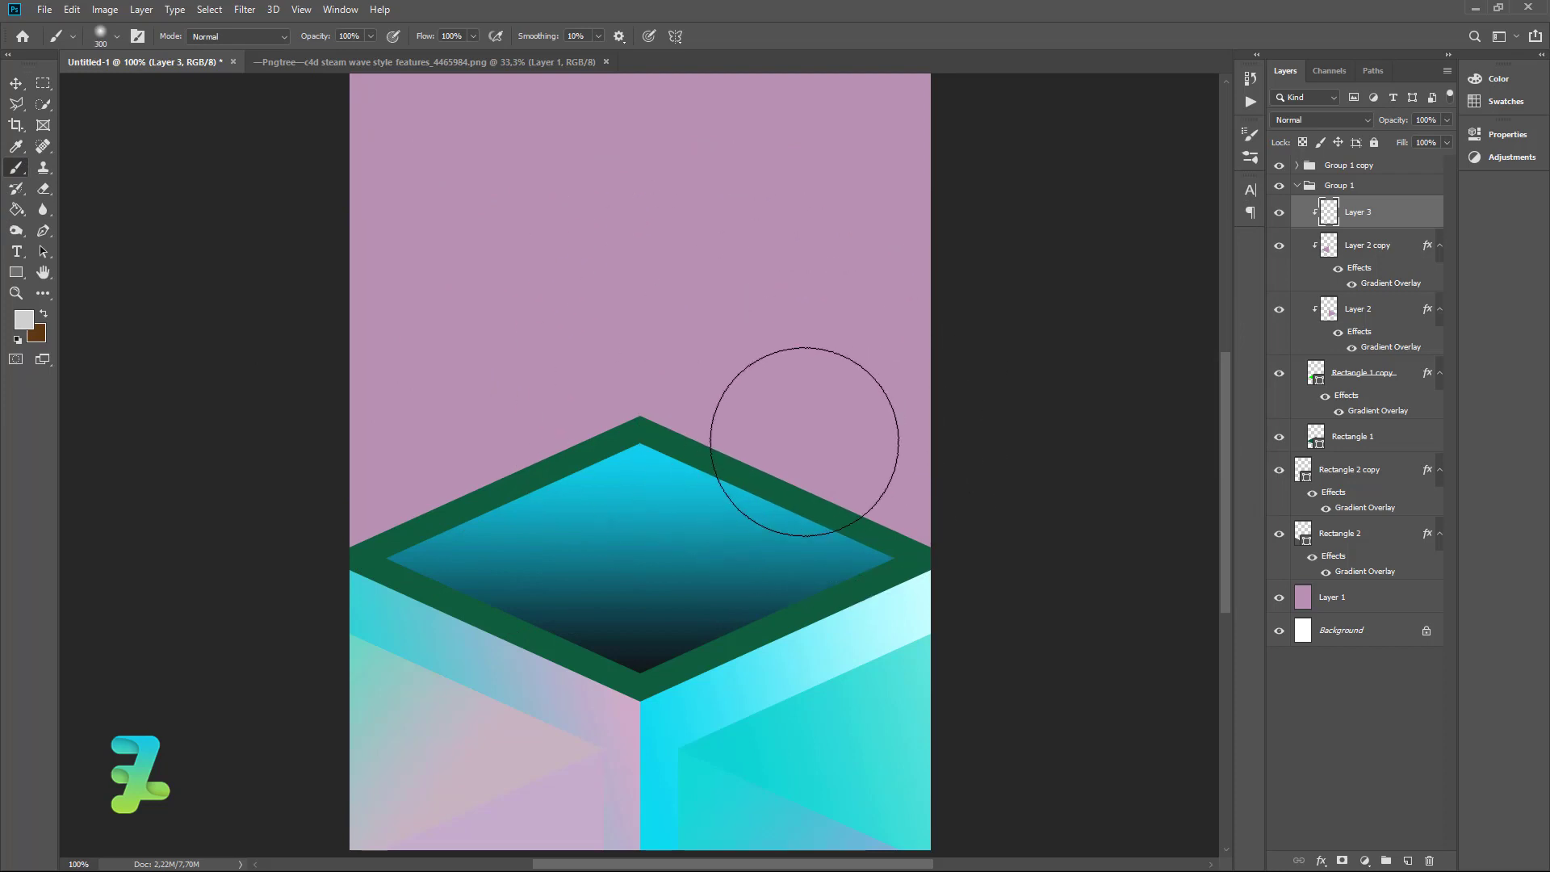
key("bracketright")
key("bracketright")
key("bracketleft")
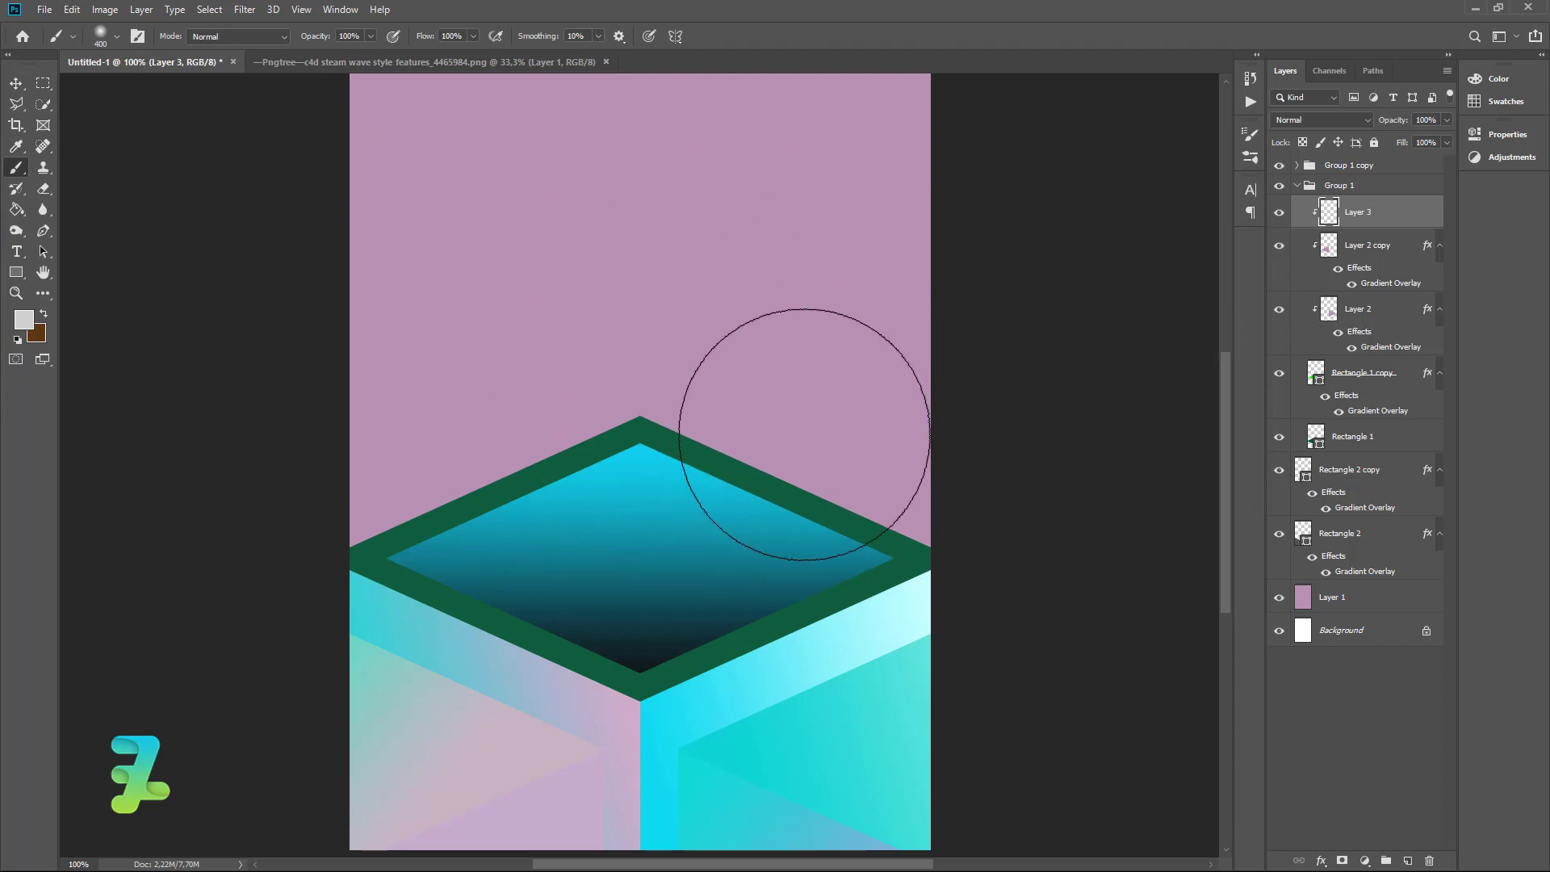
left_click(795, 446)
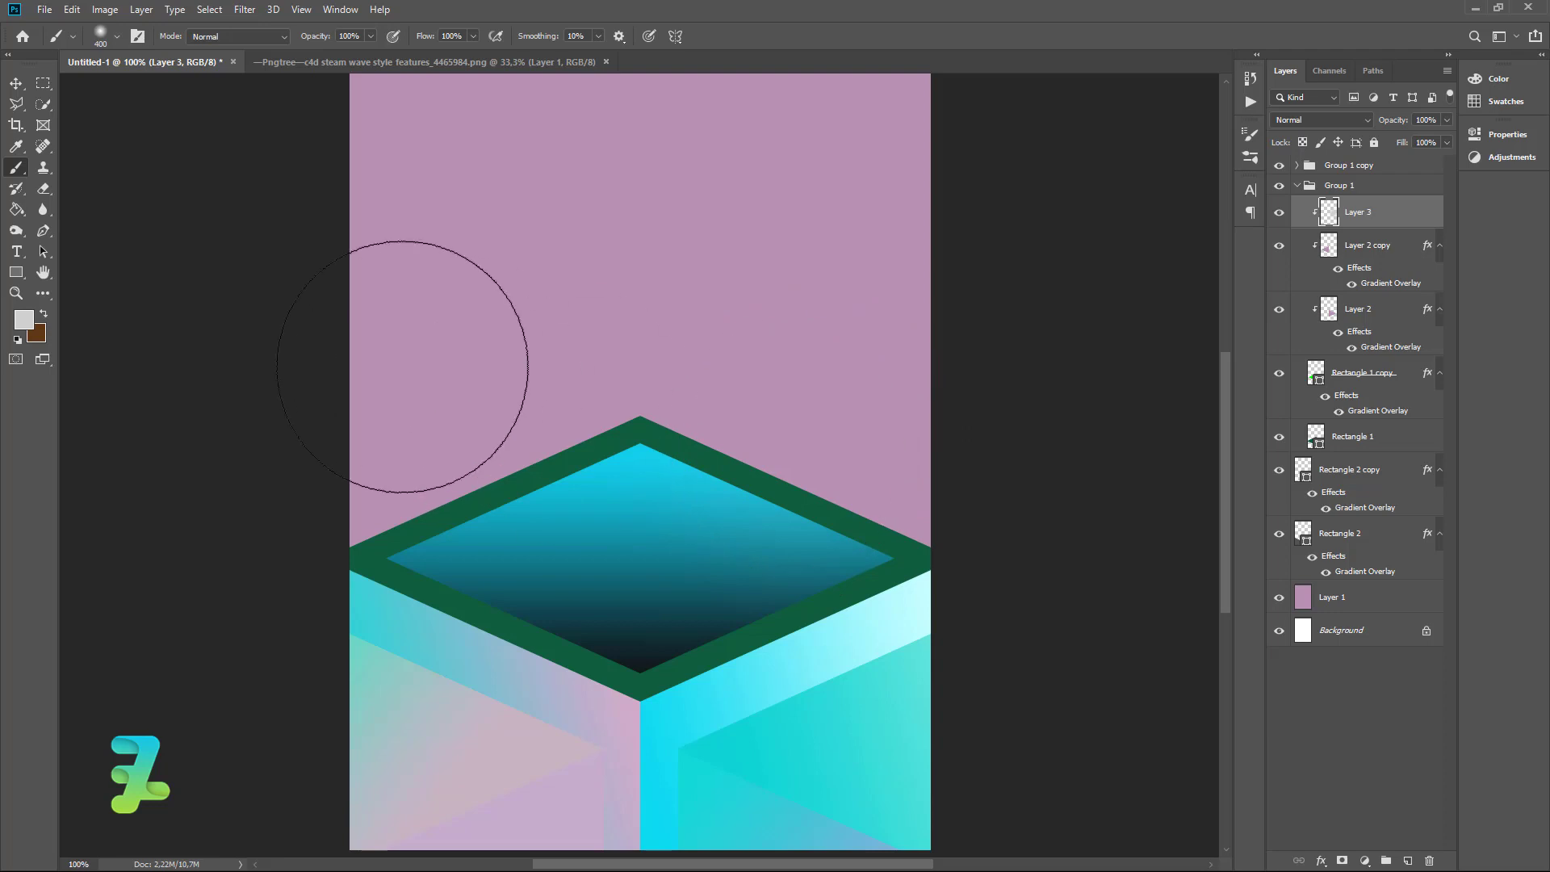
left_click(23, 319)
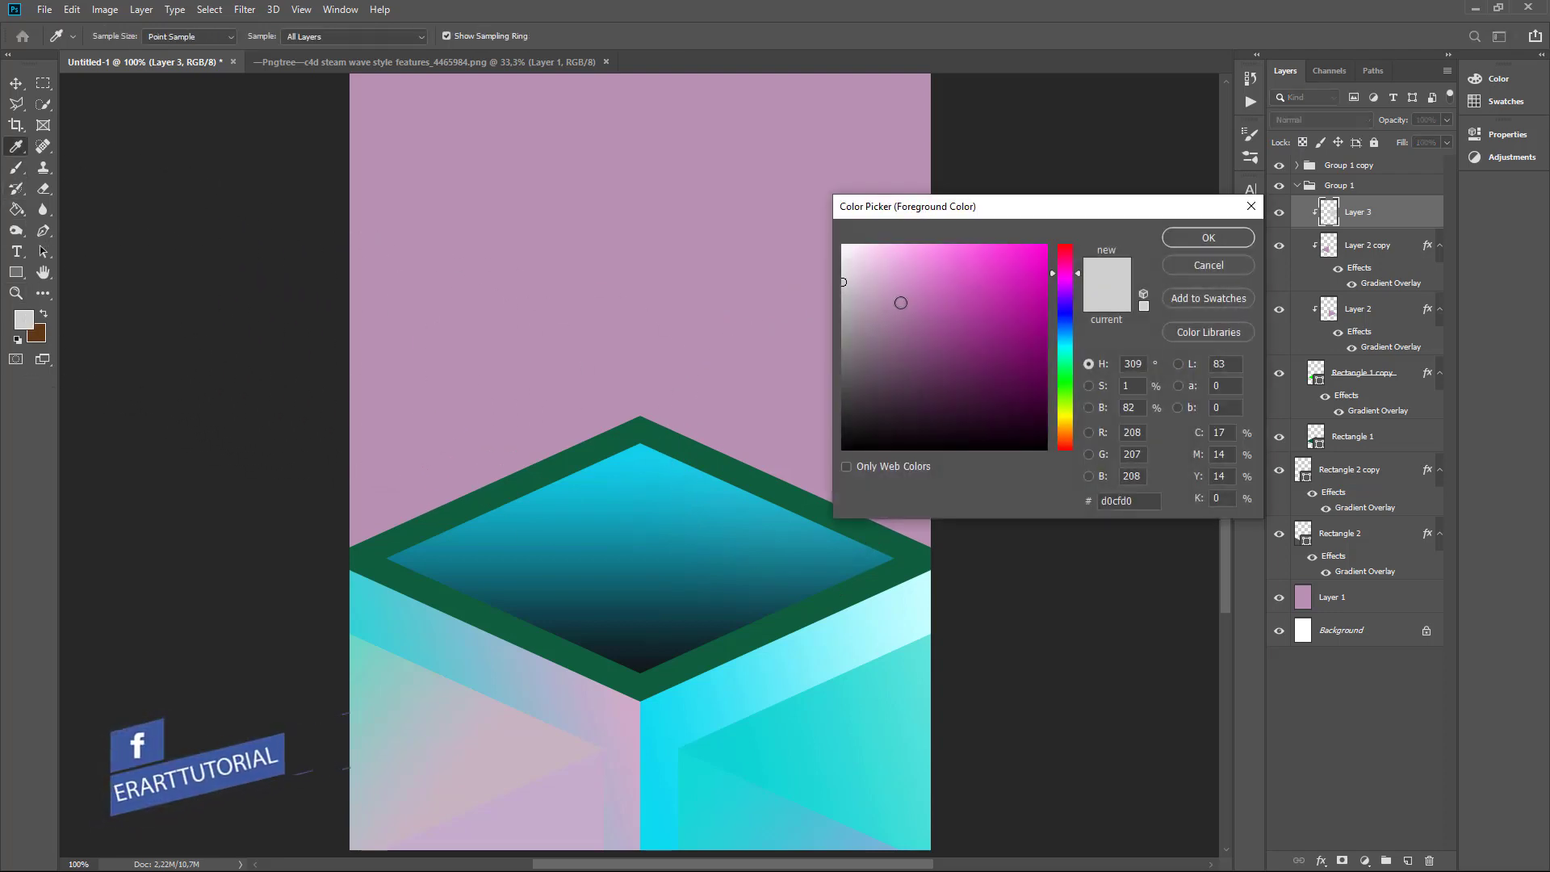
left_click(884, 301)
left_click(842, 249)
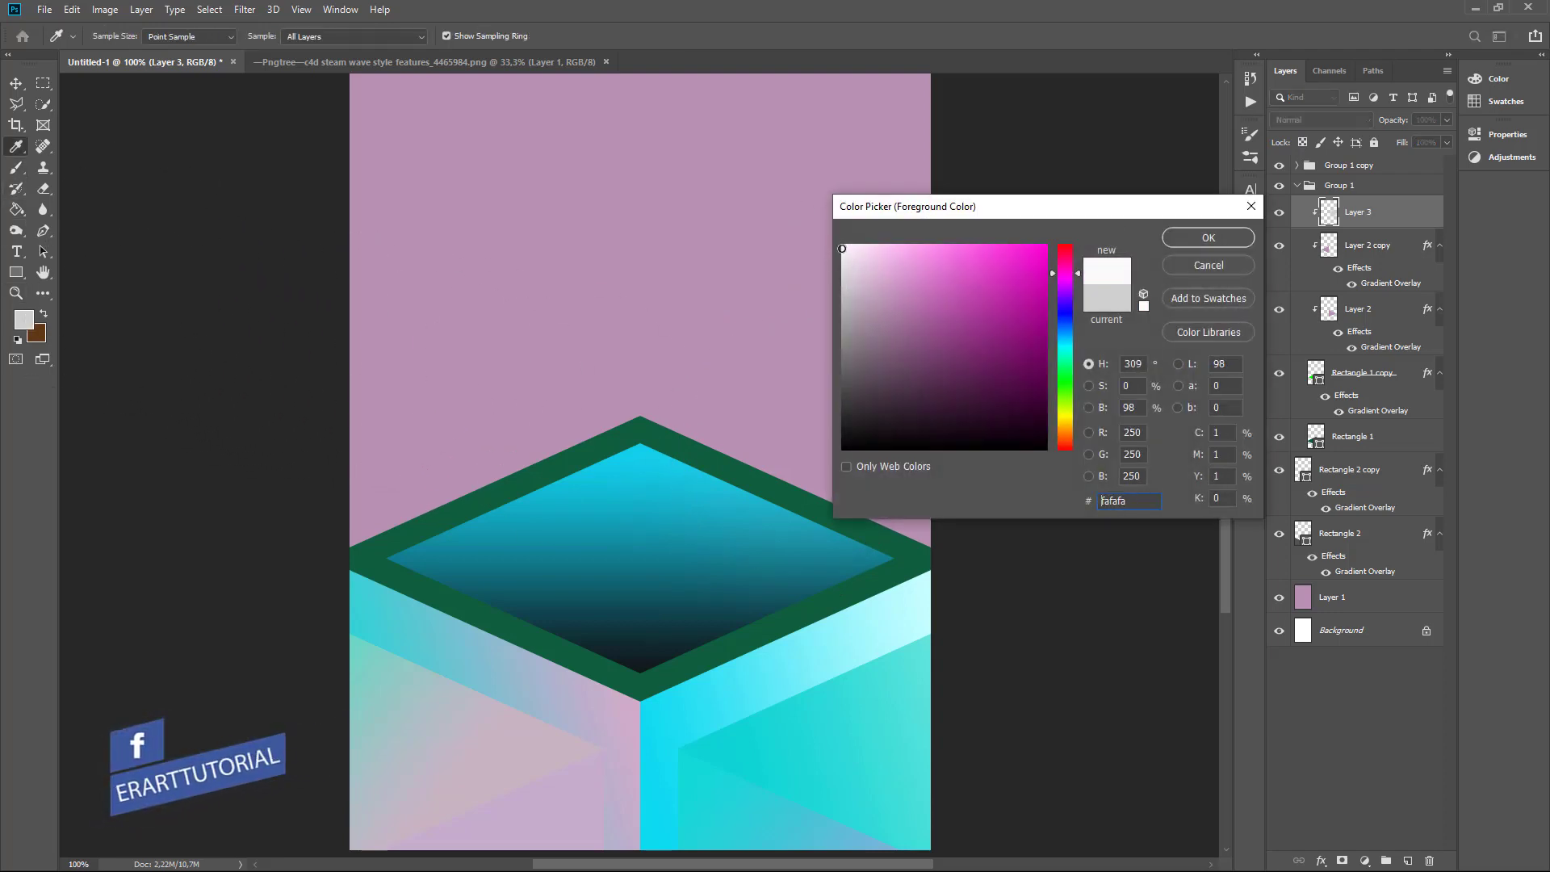
left_click(1206, 241)
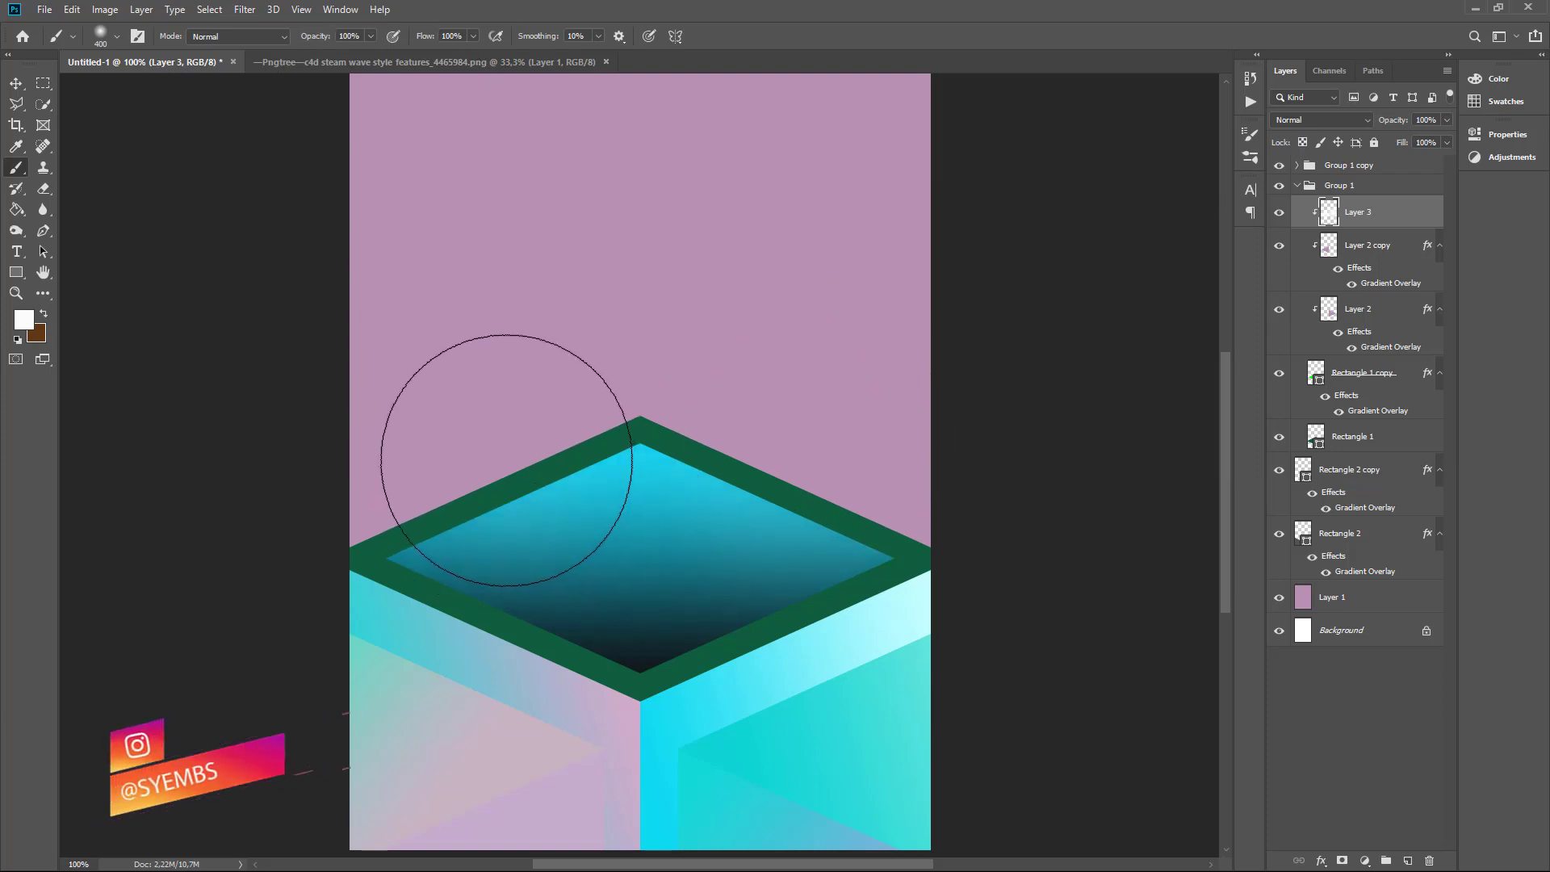
key("v")
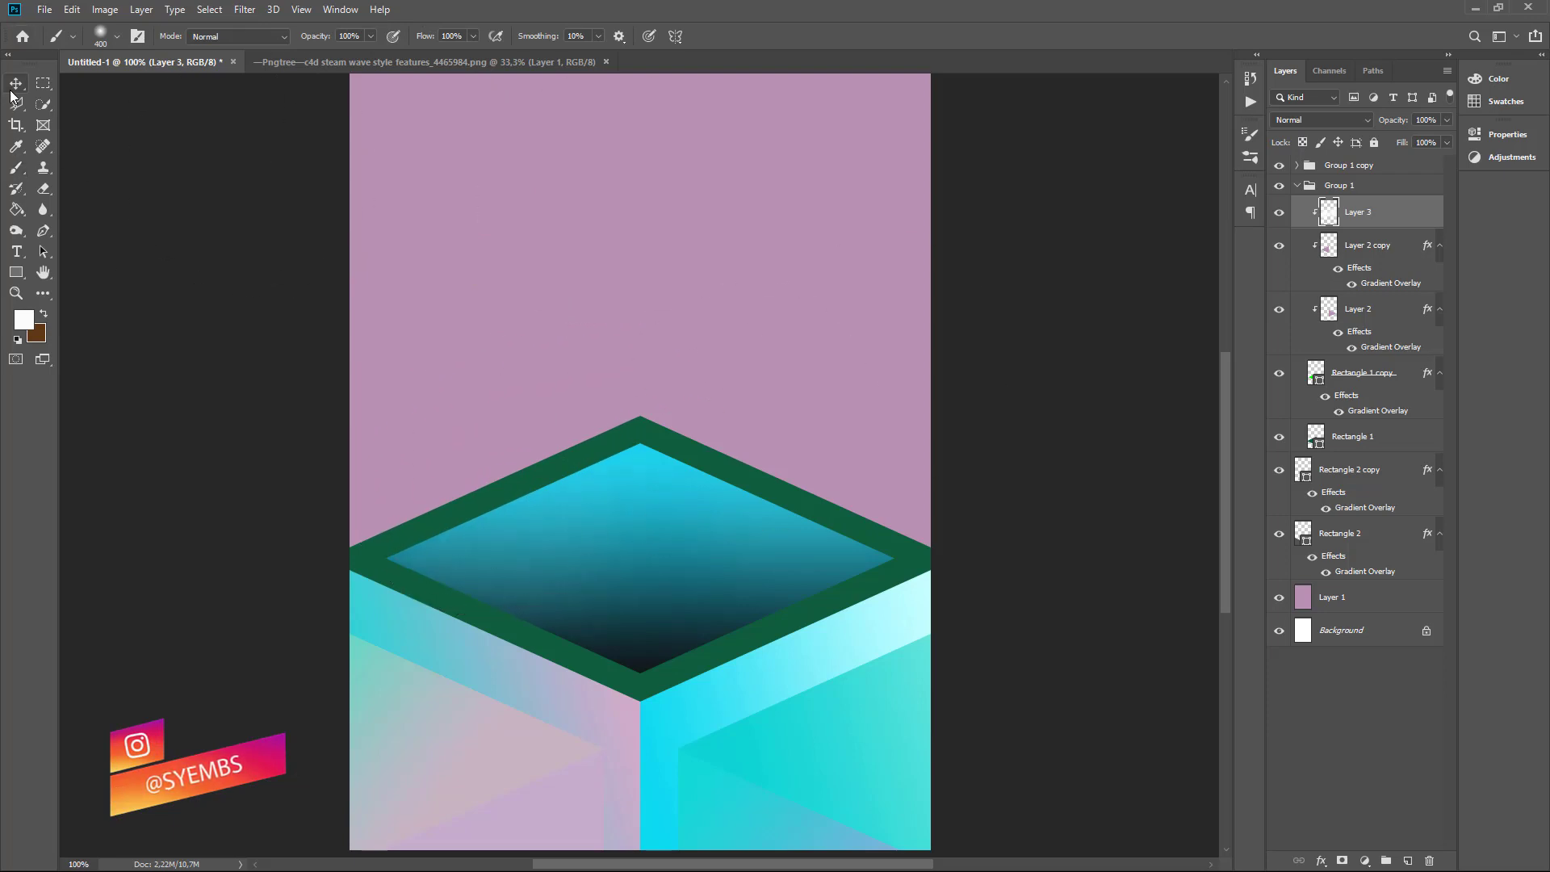
left_click(912, 556)
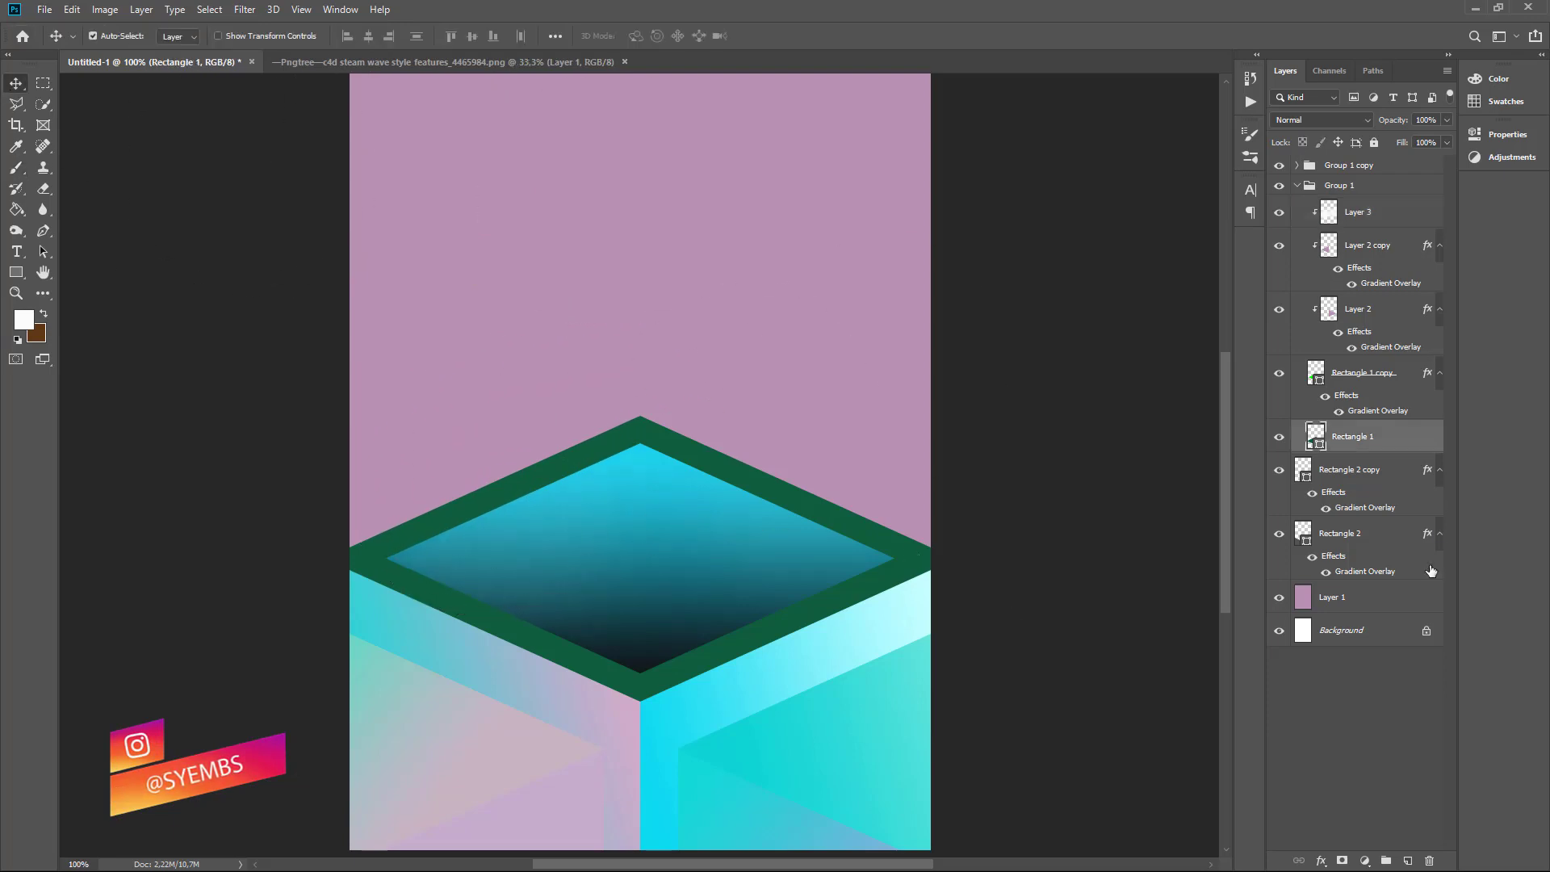
Add a linear Gradient Overlay to Rectangle 1 with a light pink ff86e7 left stop
double_click(1400, 445)
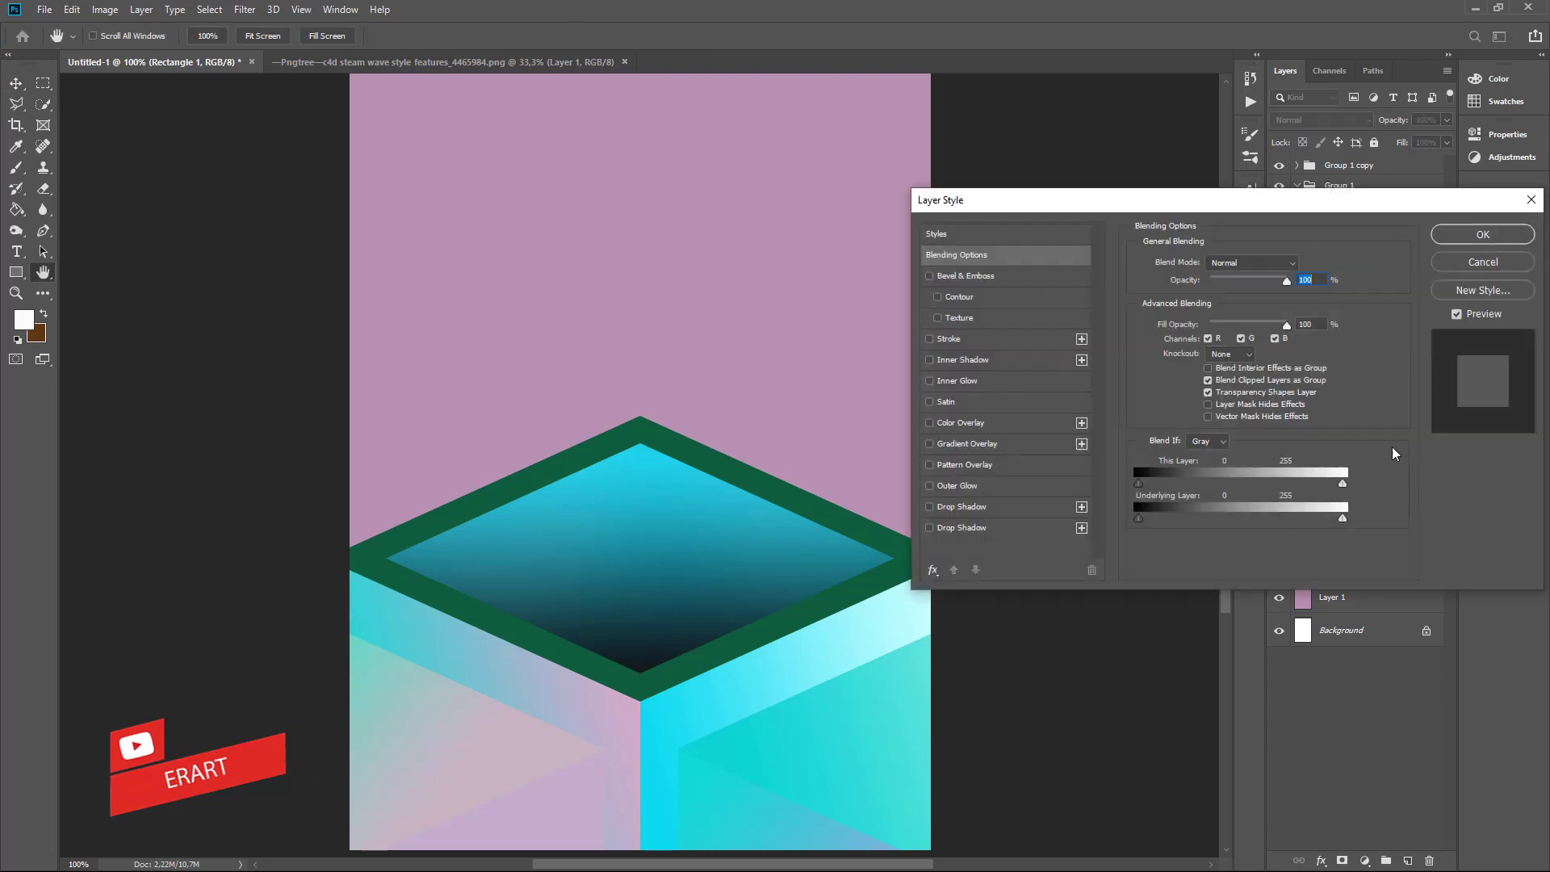
left_click(928, 444)
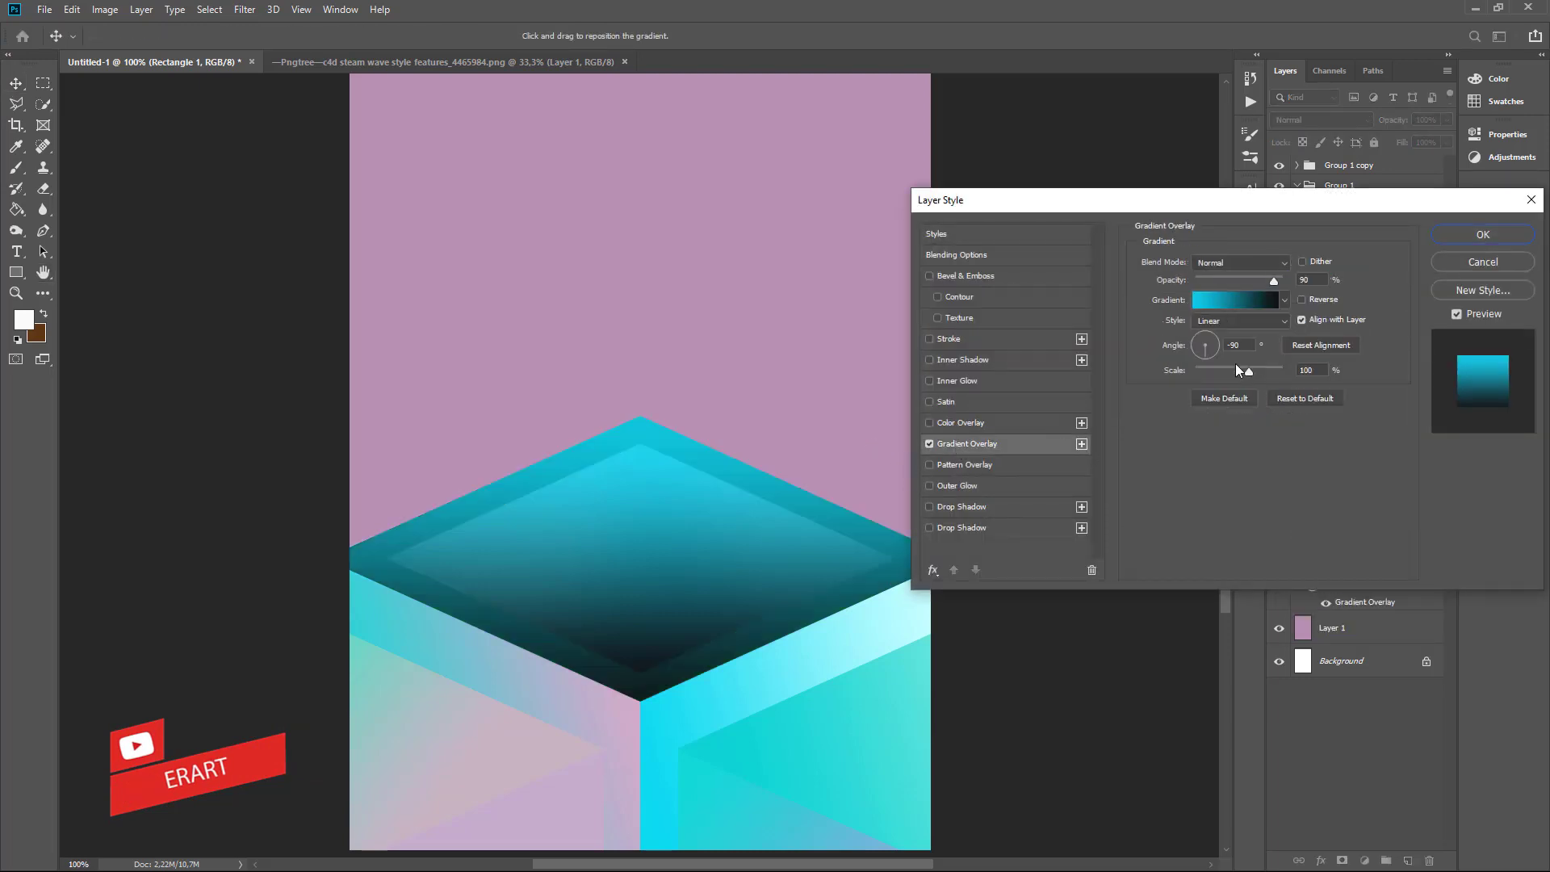
left_click(1252, 319)
left_click(1251, 300)
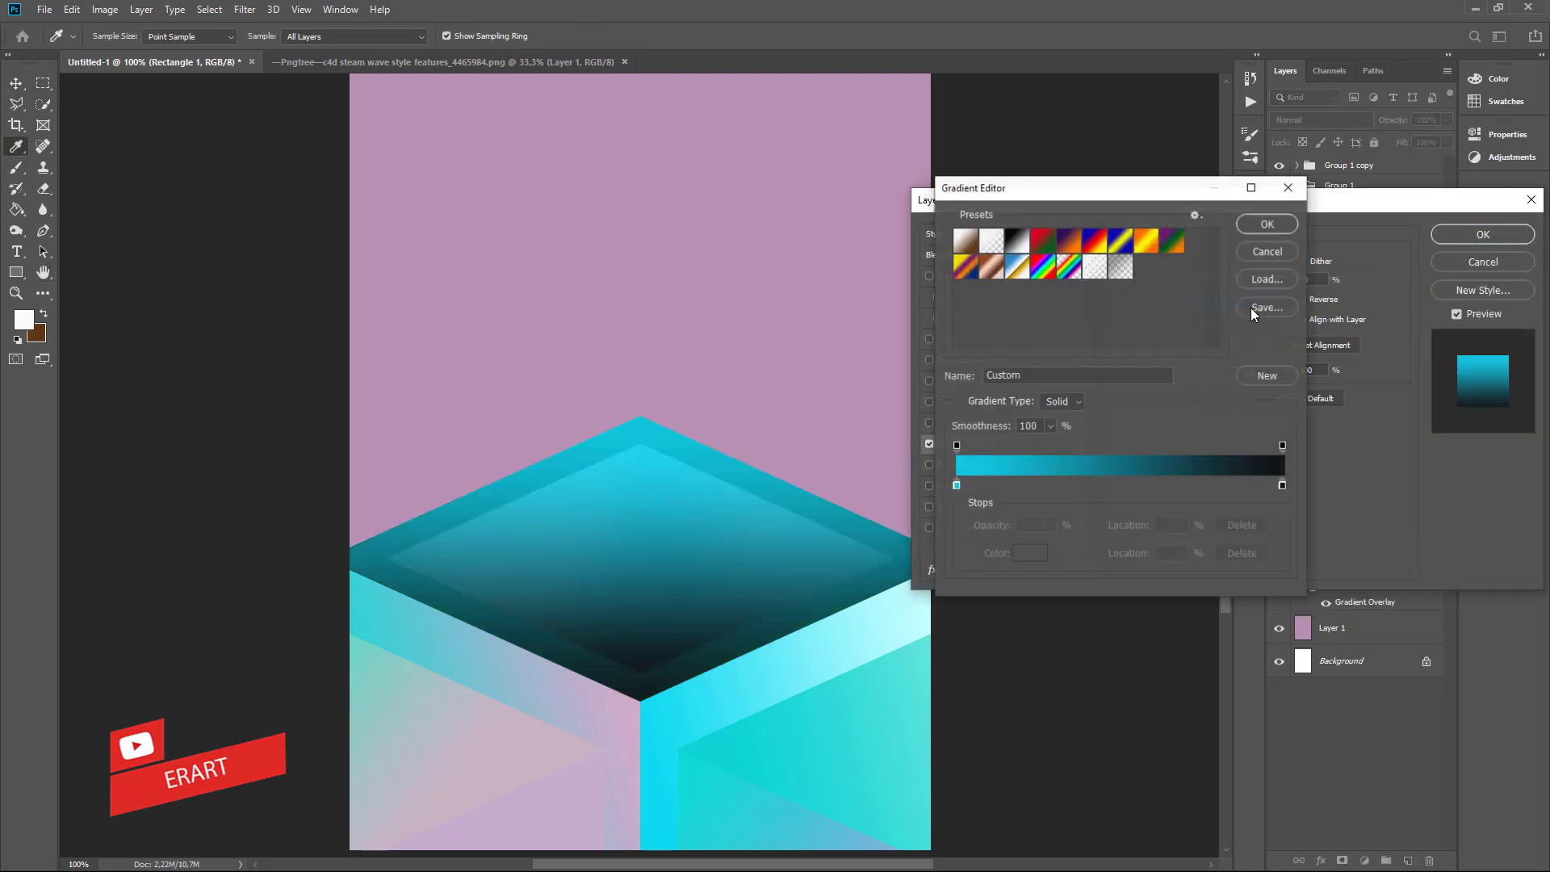
double_click(955, 481)
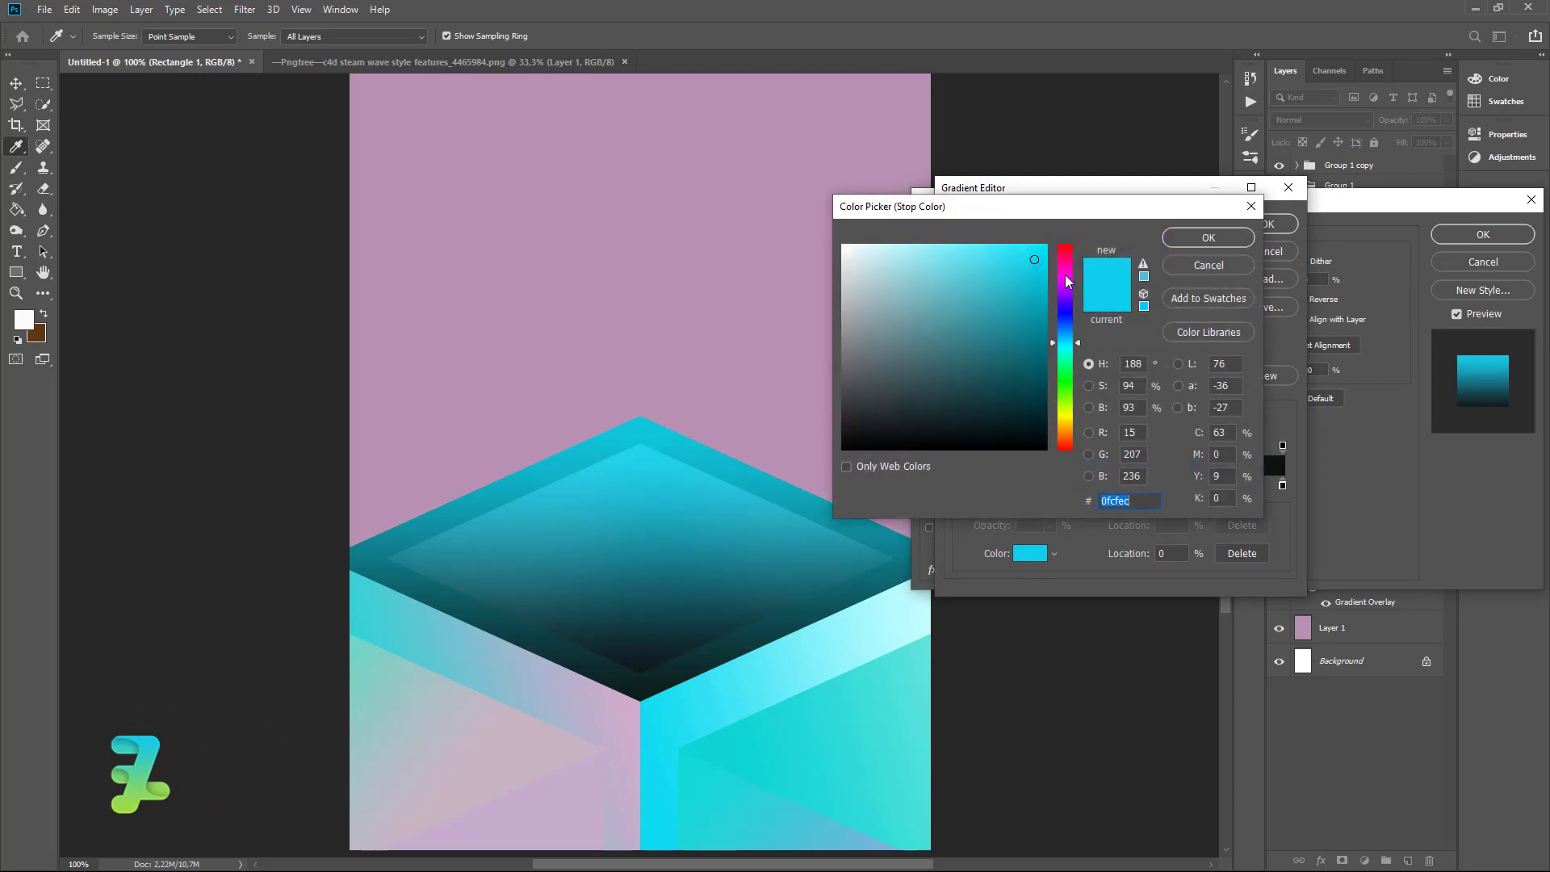
left_click(1064, 271)
left_click(930, 243)
left_click(1202, 241)
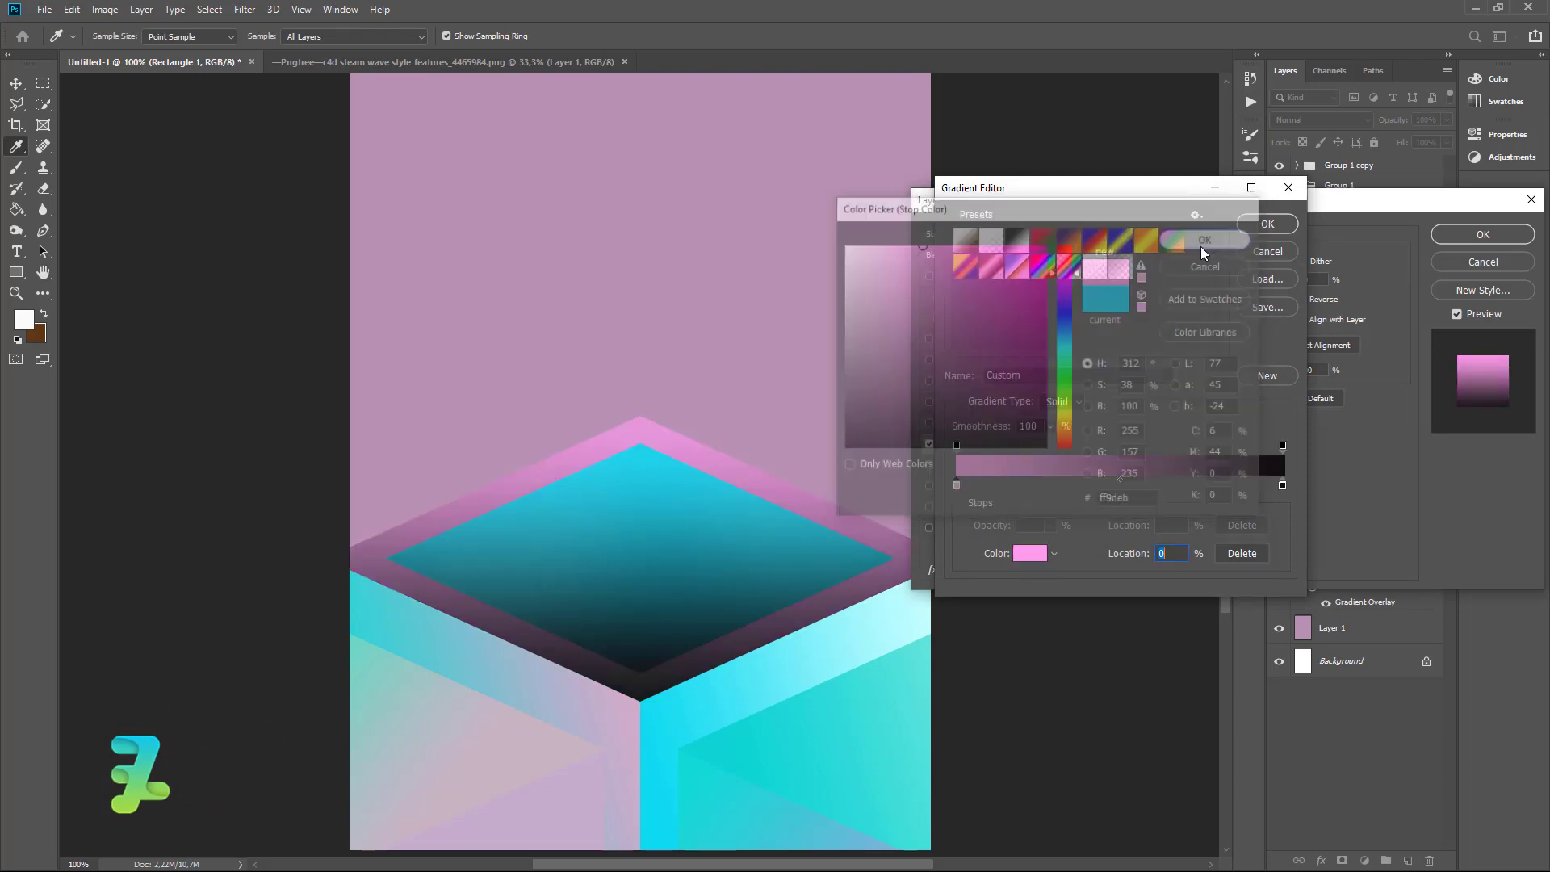
Set the gradient's right stop to soft pink dd9acd and apply the overlay
double_click(1283, 485)
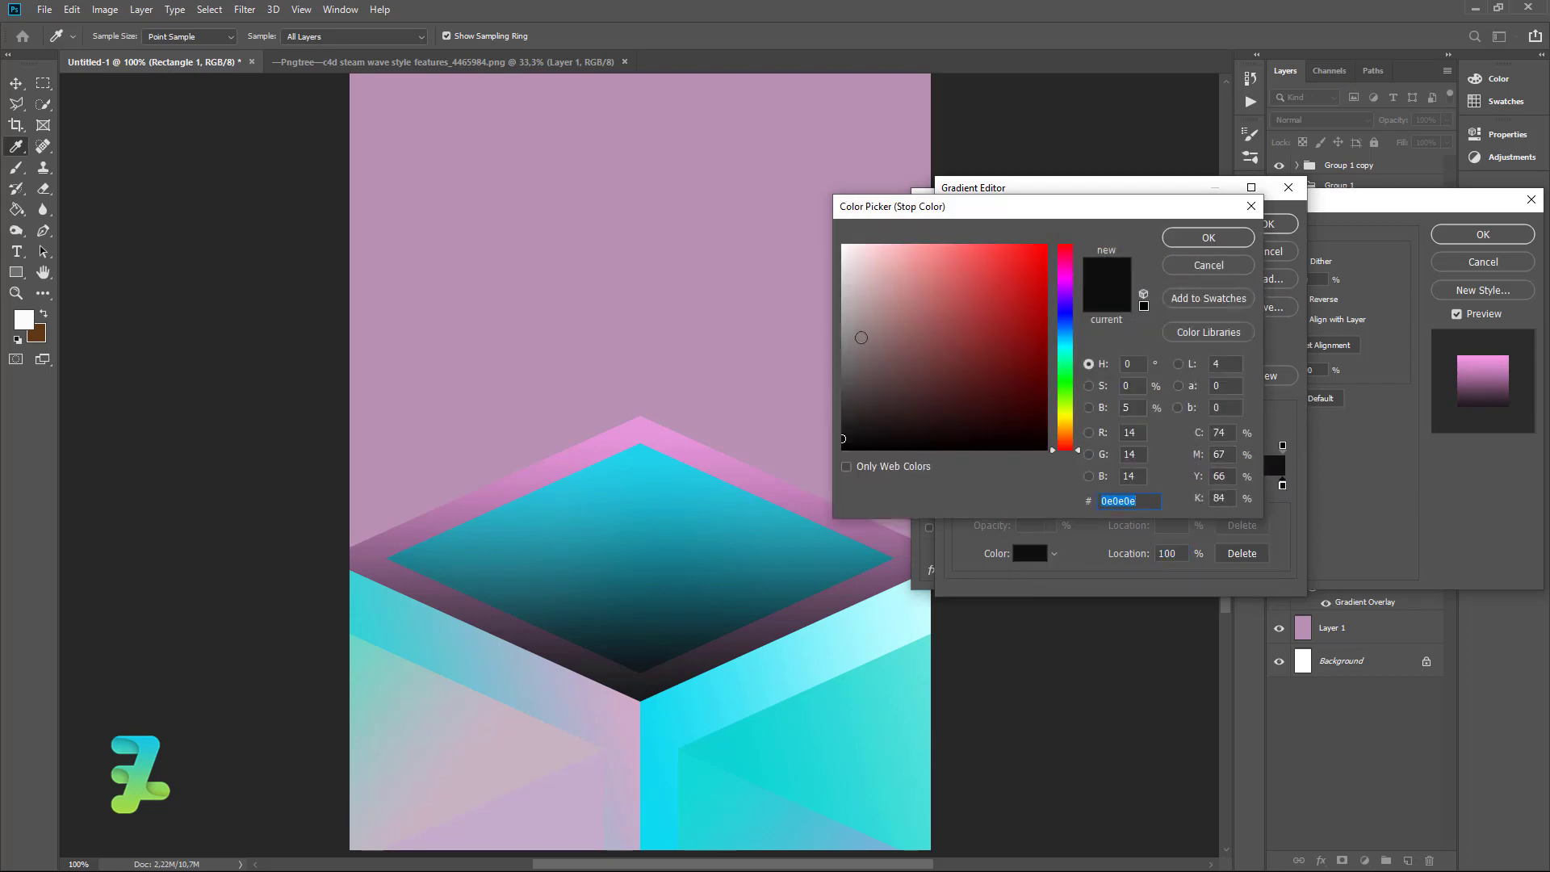
left_click(1062, 267)
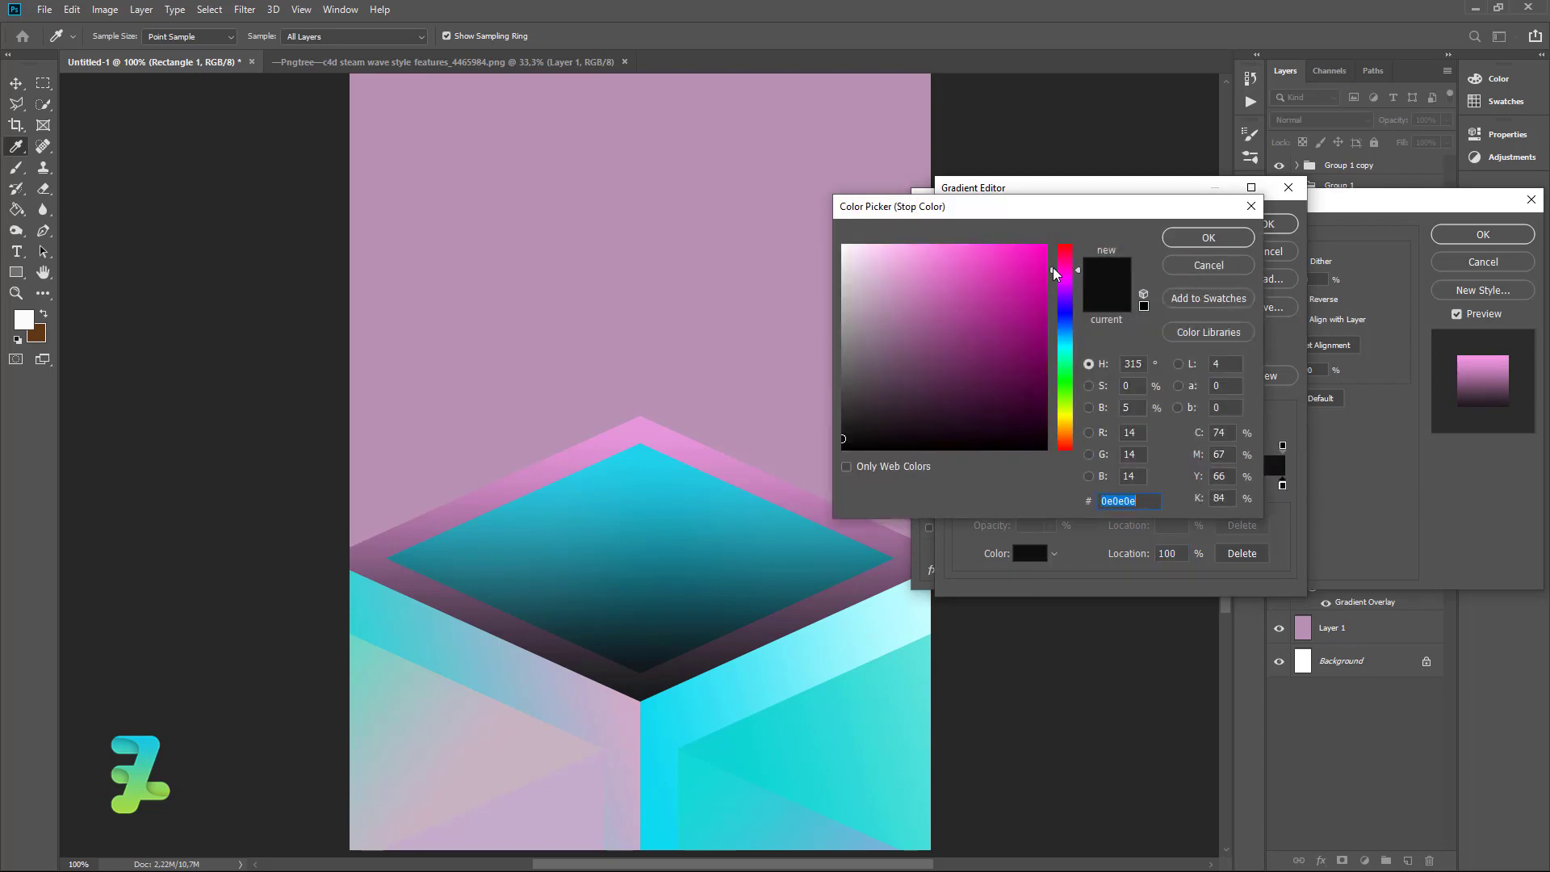
left_click_drag(900, 246, 903, 271)
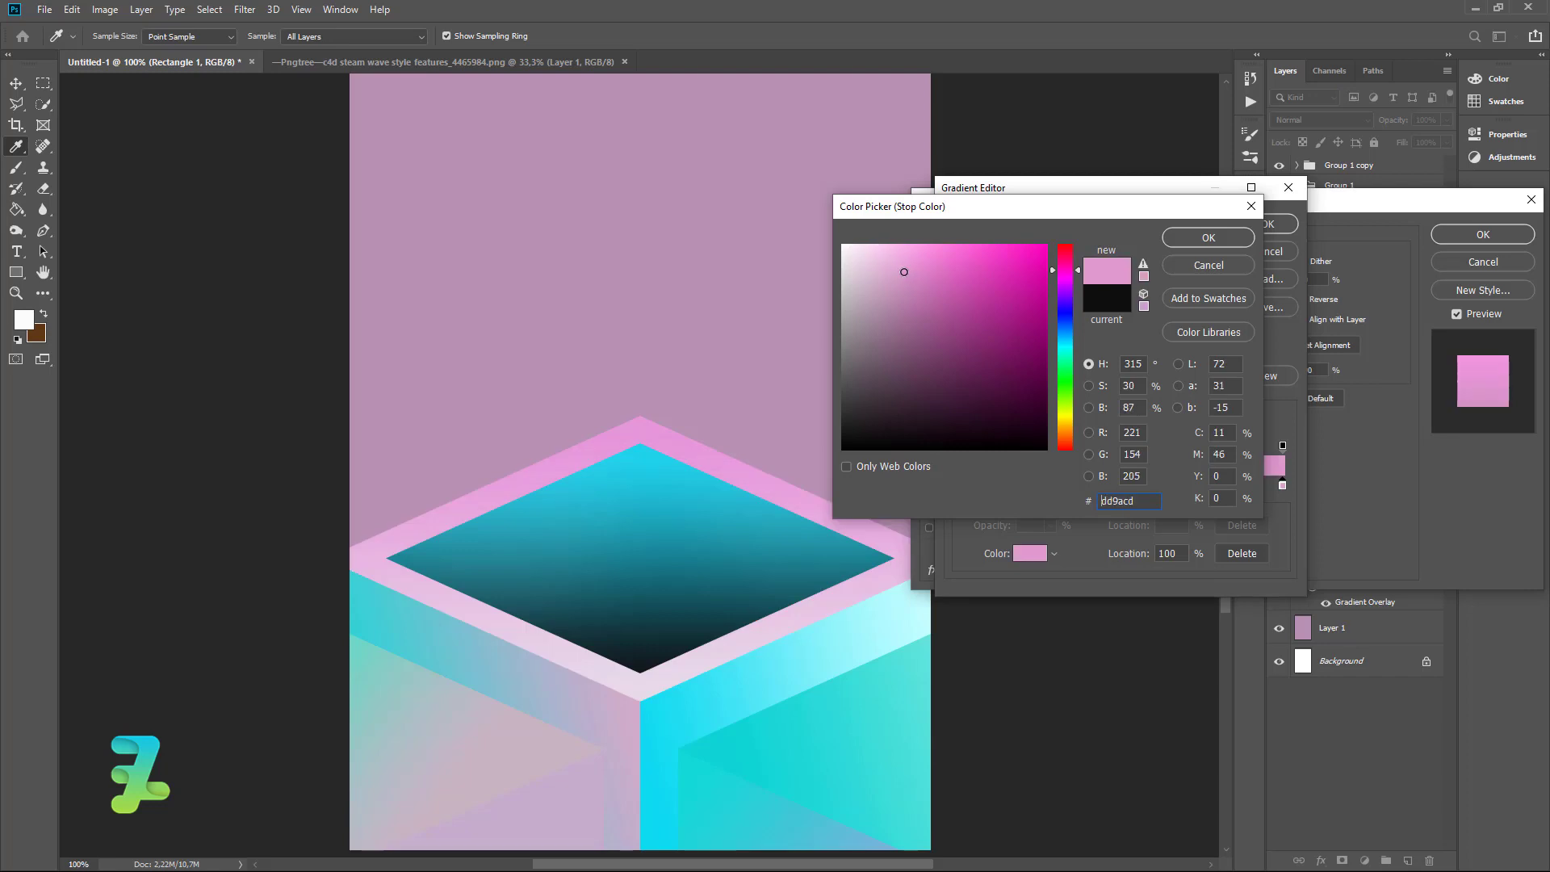
left_click(1186, 241)
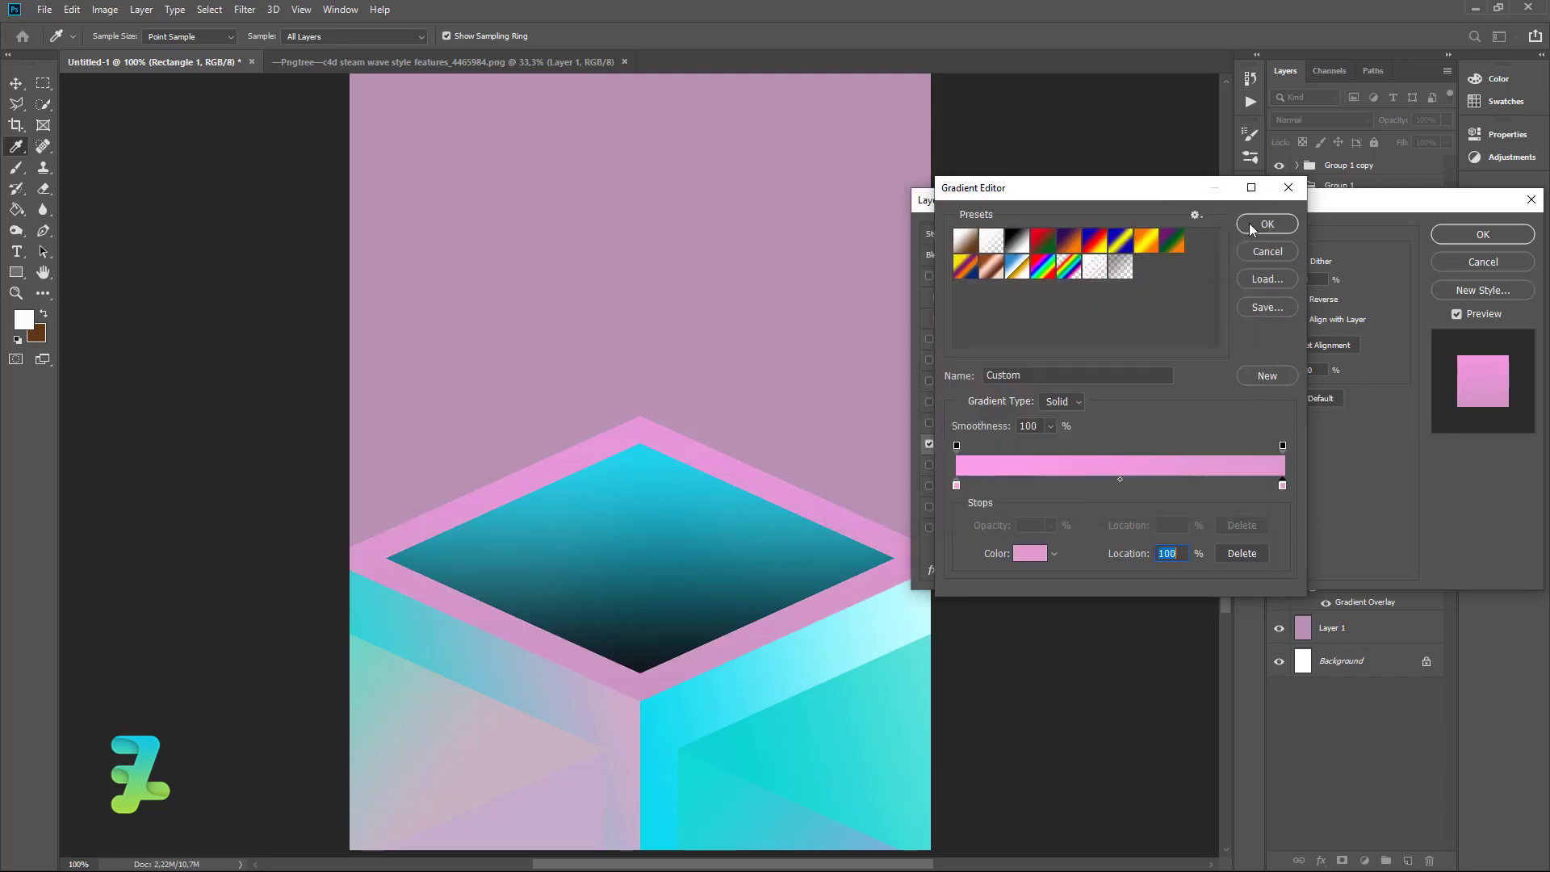
left_click(1253, 223)
left_click(1470, 234)
scroll(738, 598, "up", 3)
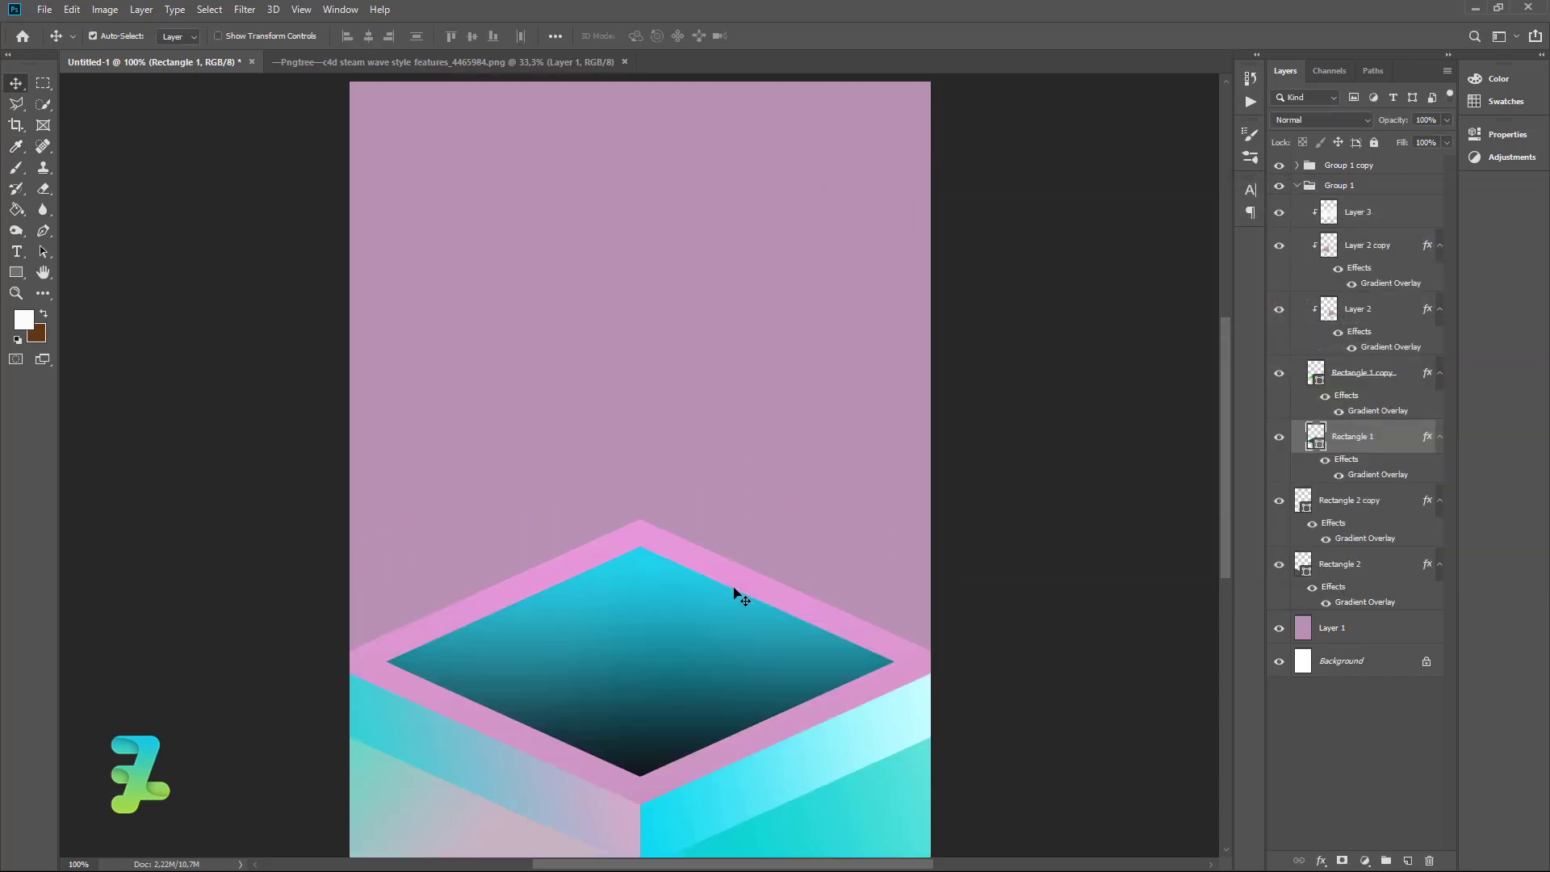
scroll(694, 573, "up", 2)
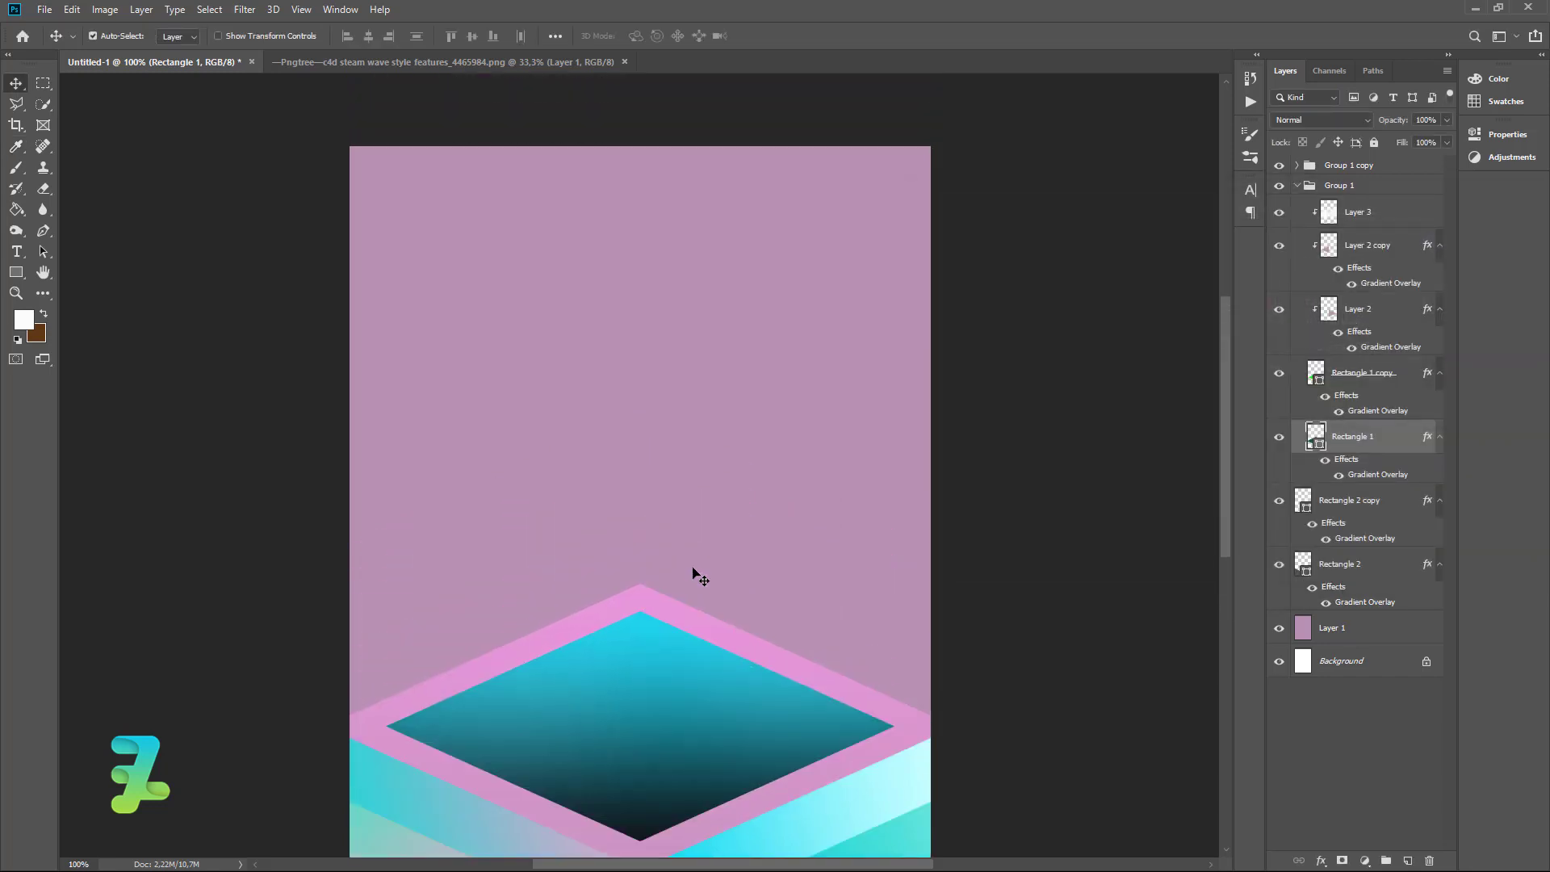
Draw a long thin white bar near the poster top, above Group 1 copy
left_click(1301, 186)
left_click(1297, 185)
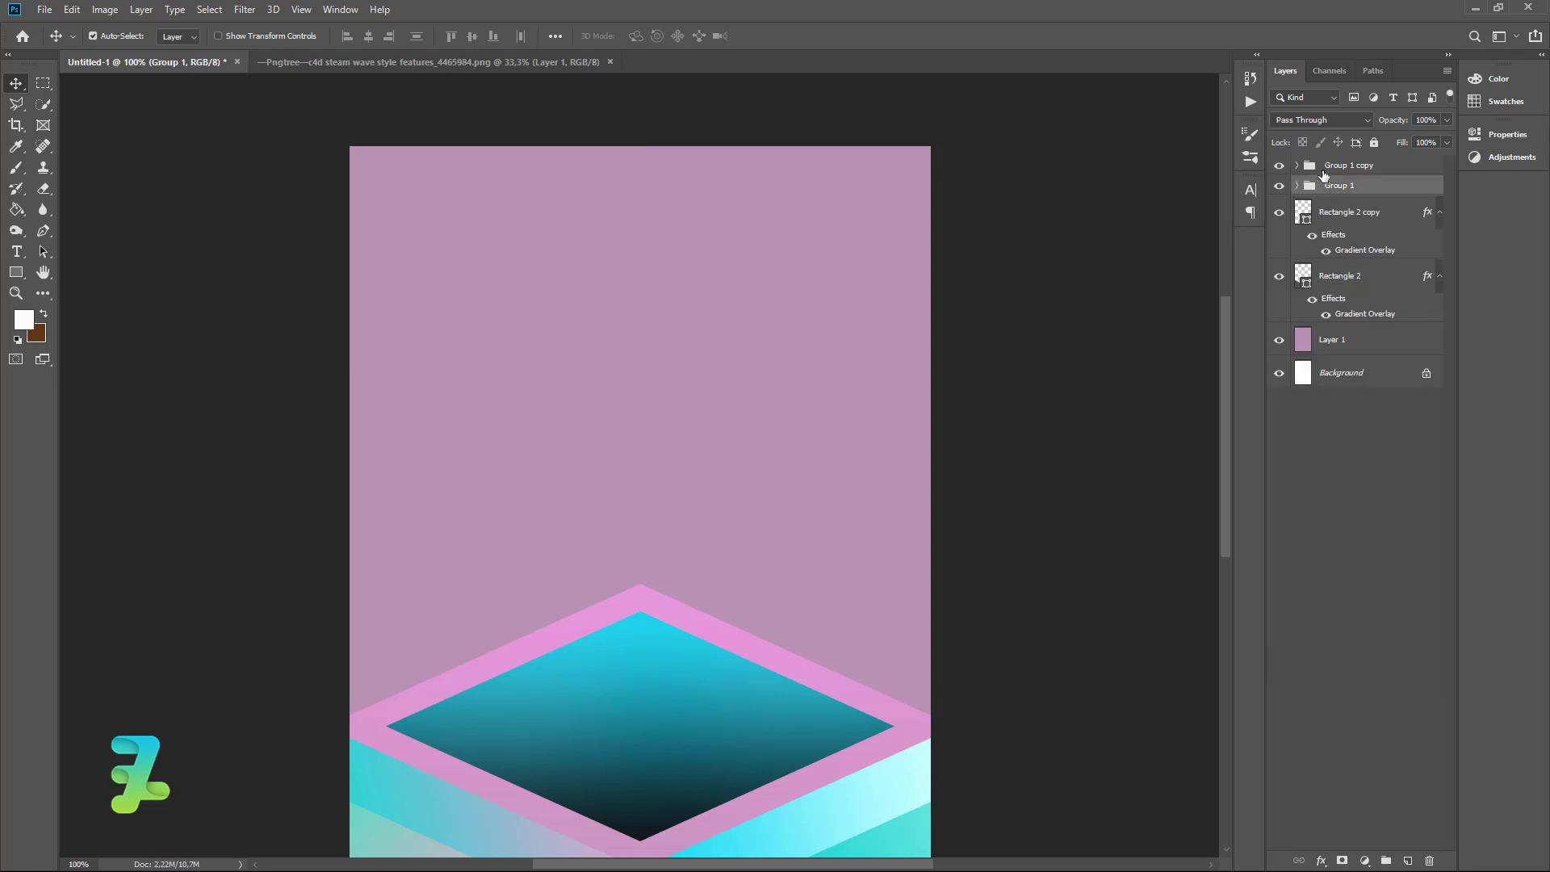
left_click(1324, 170)
left_click(1409, 860)
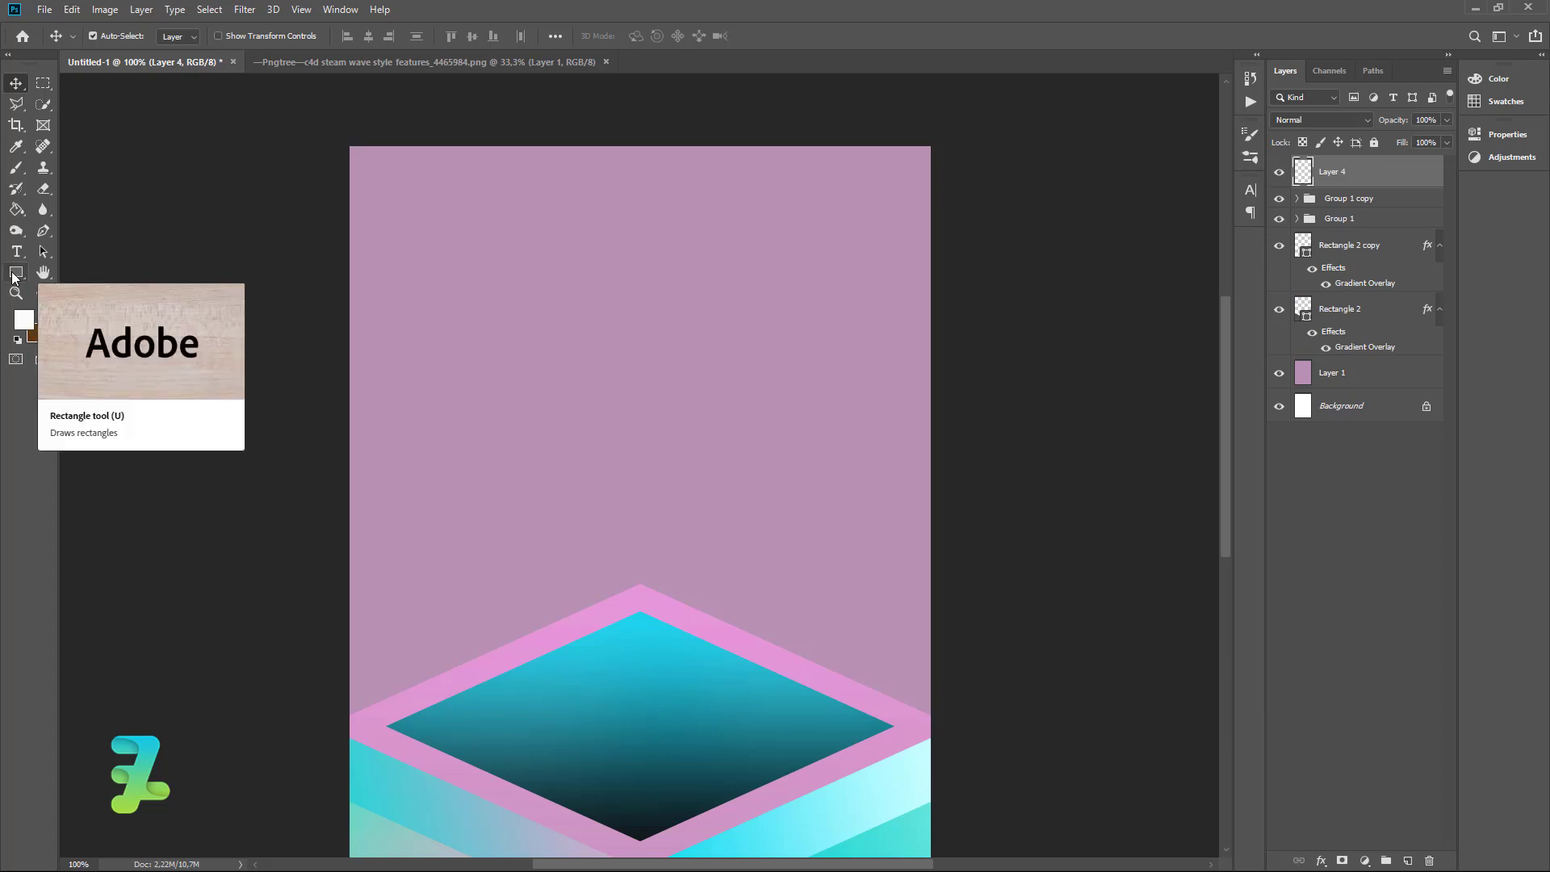
left_click(16, 273)
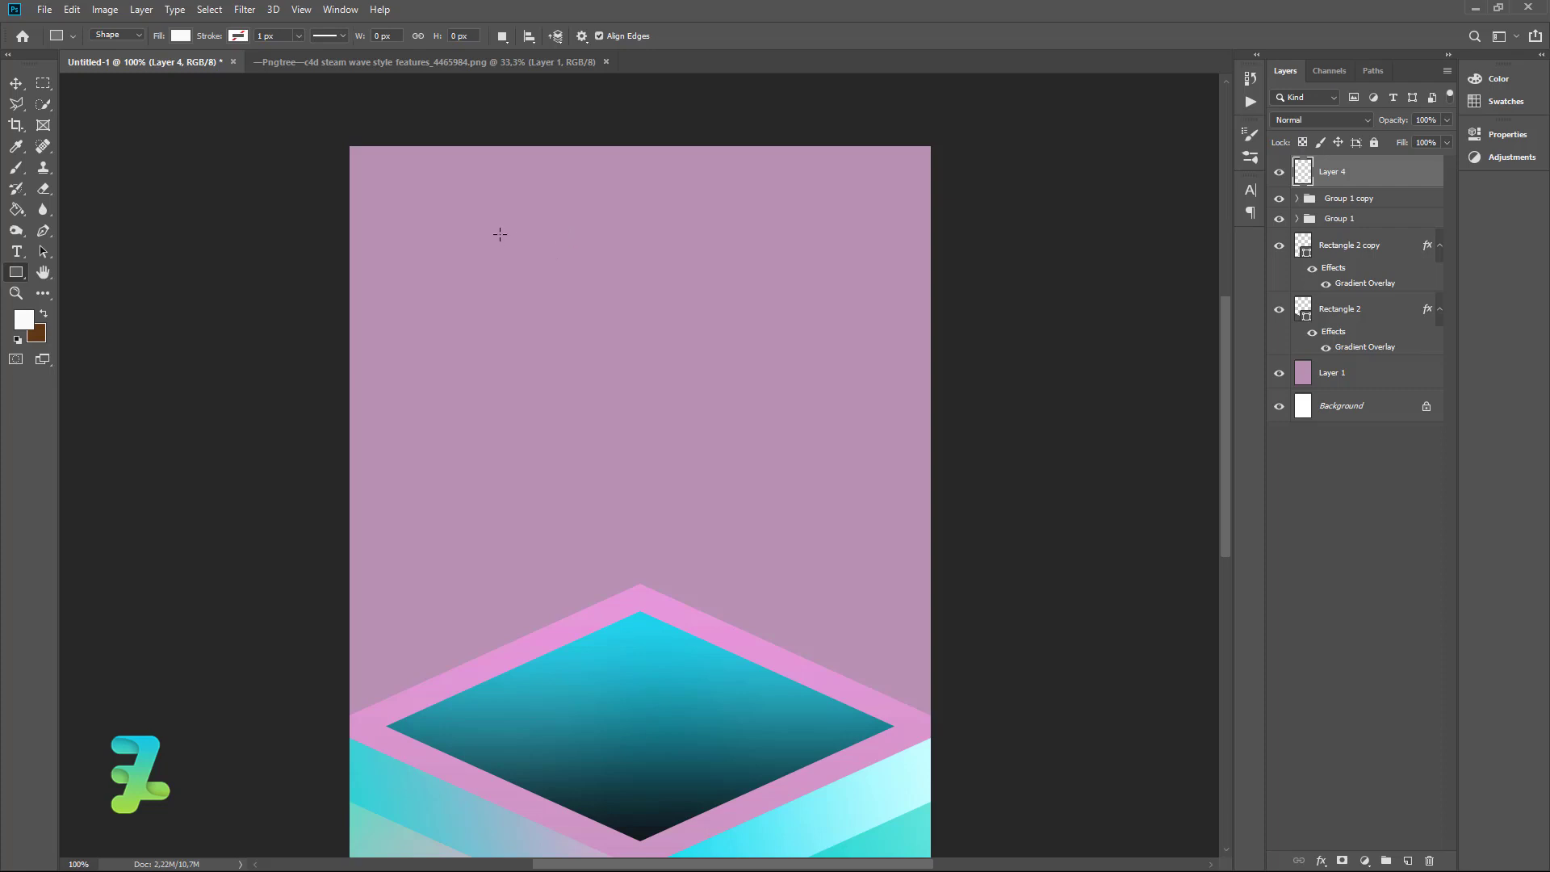
mouse_move(492, 210)
left_mouse_down()
mouse_move(723, 257)
mouse_move(698, 238)
left_mouse_up()
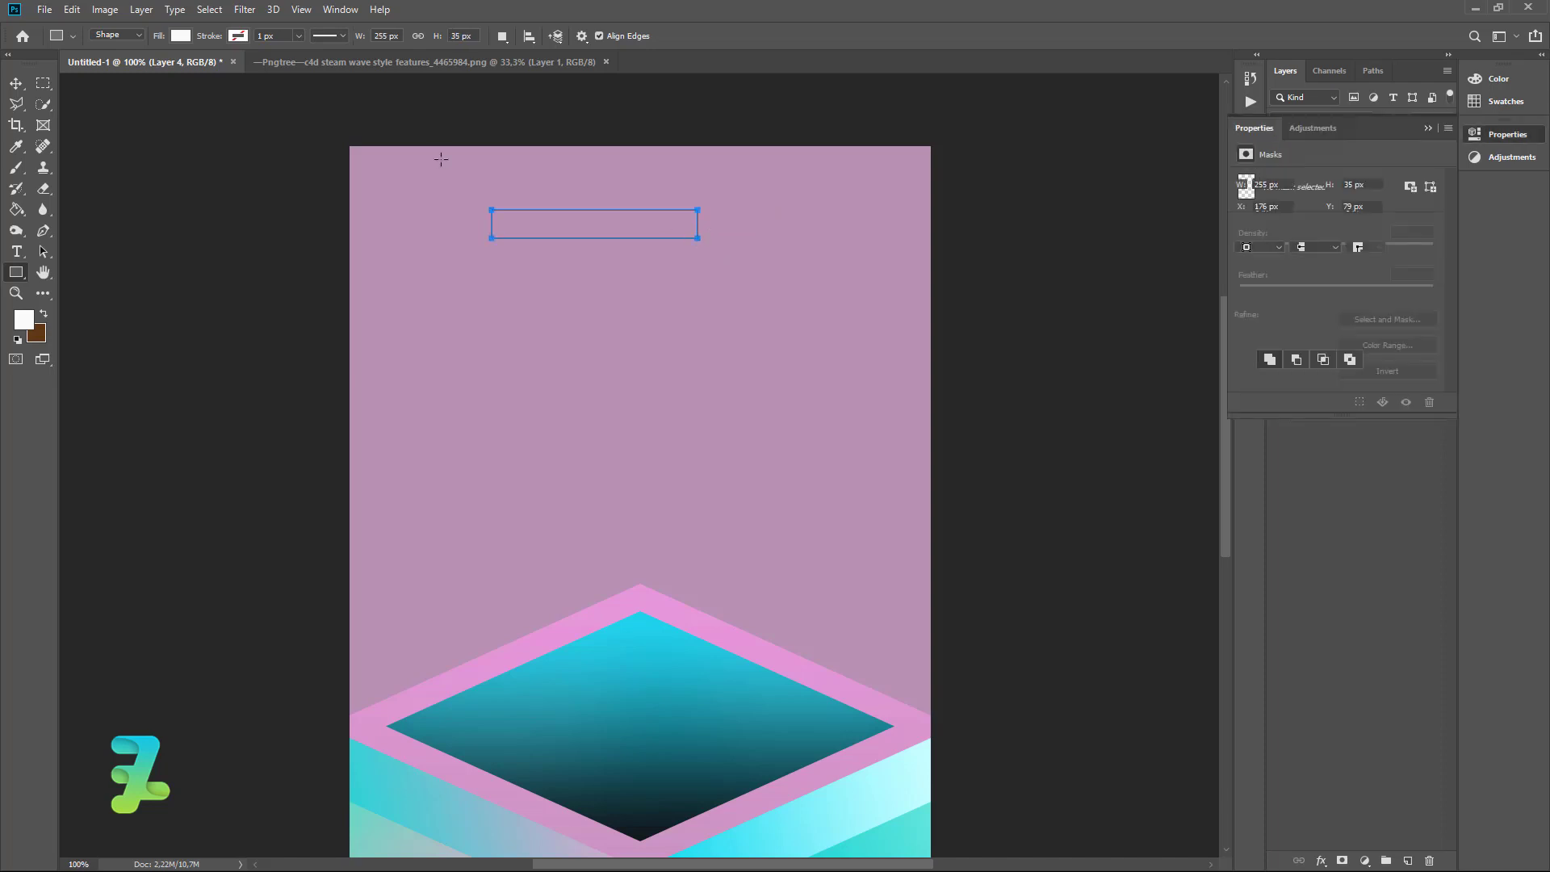
Skew the white bar into a slanted parallelogram with its right end at the poster centre
left_click(72, 9)
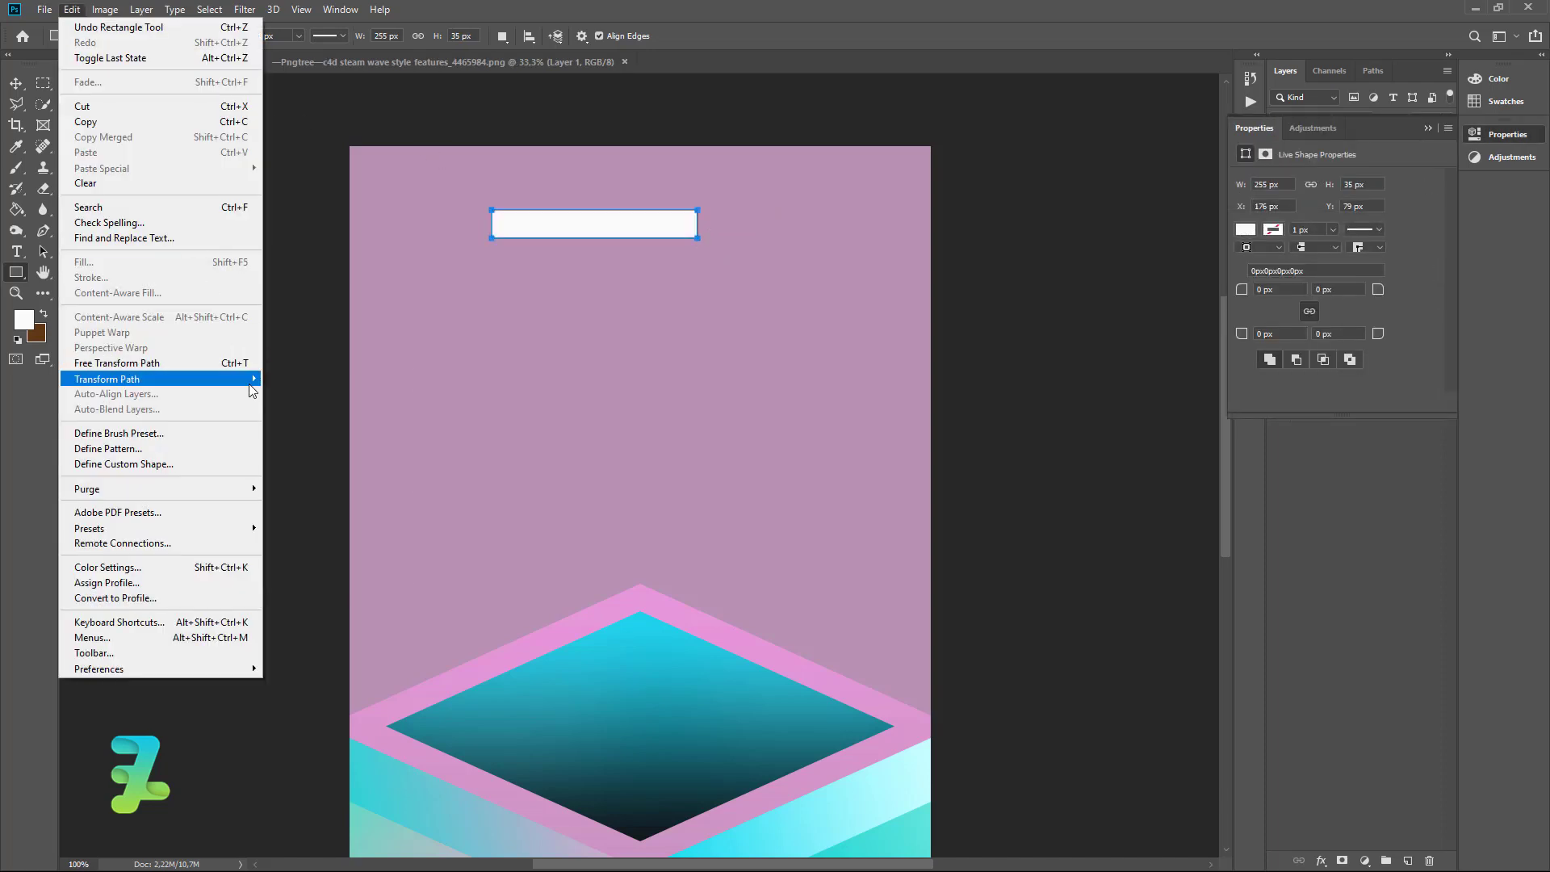
mouse_move(106, 378)
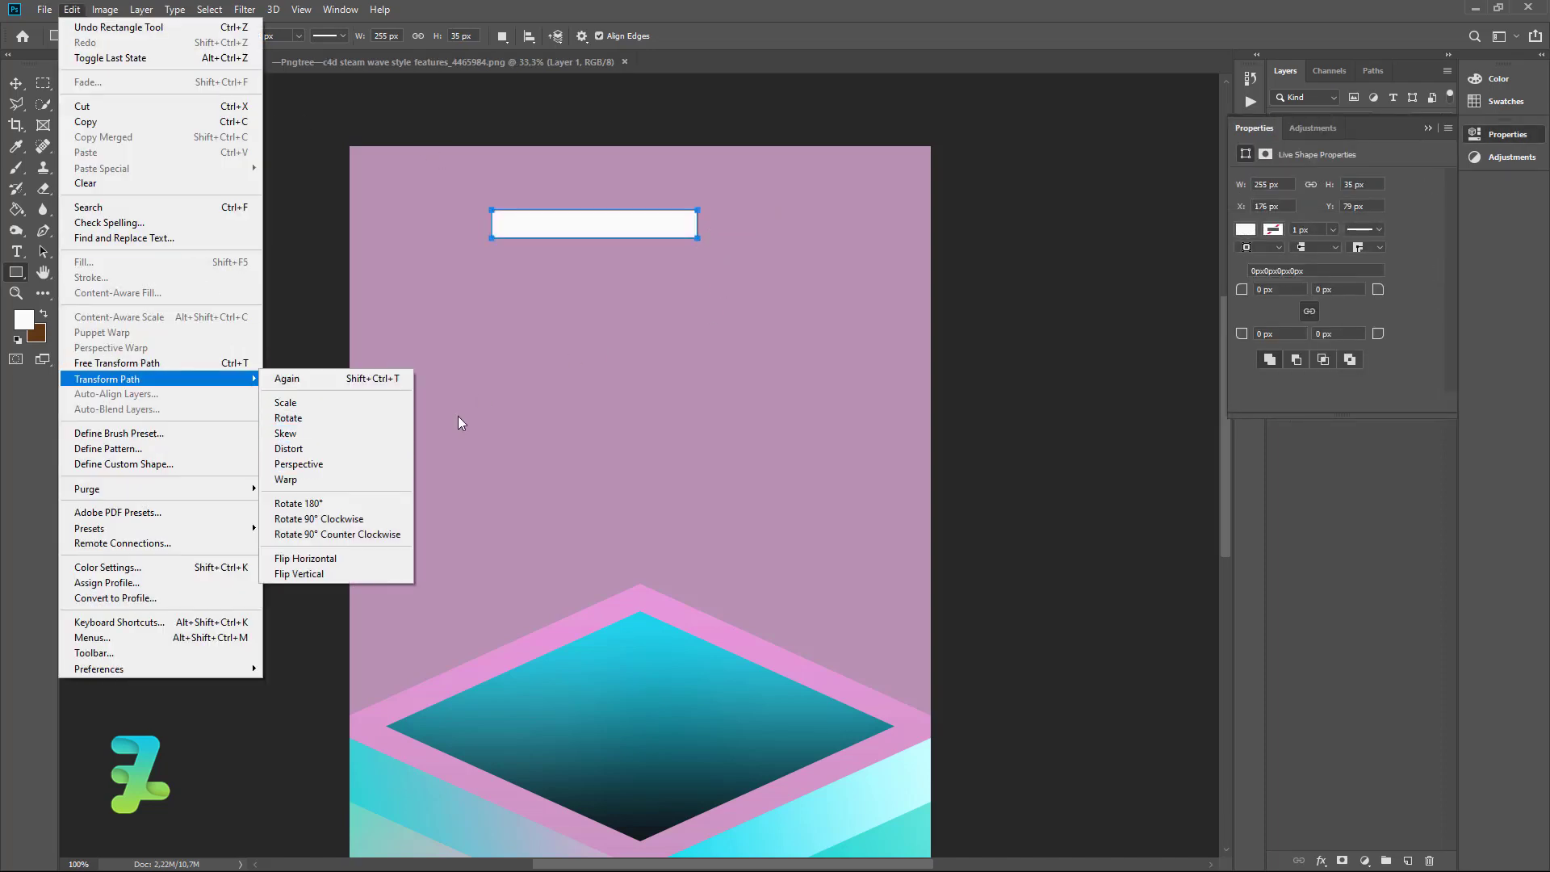
left_click(311, 471)
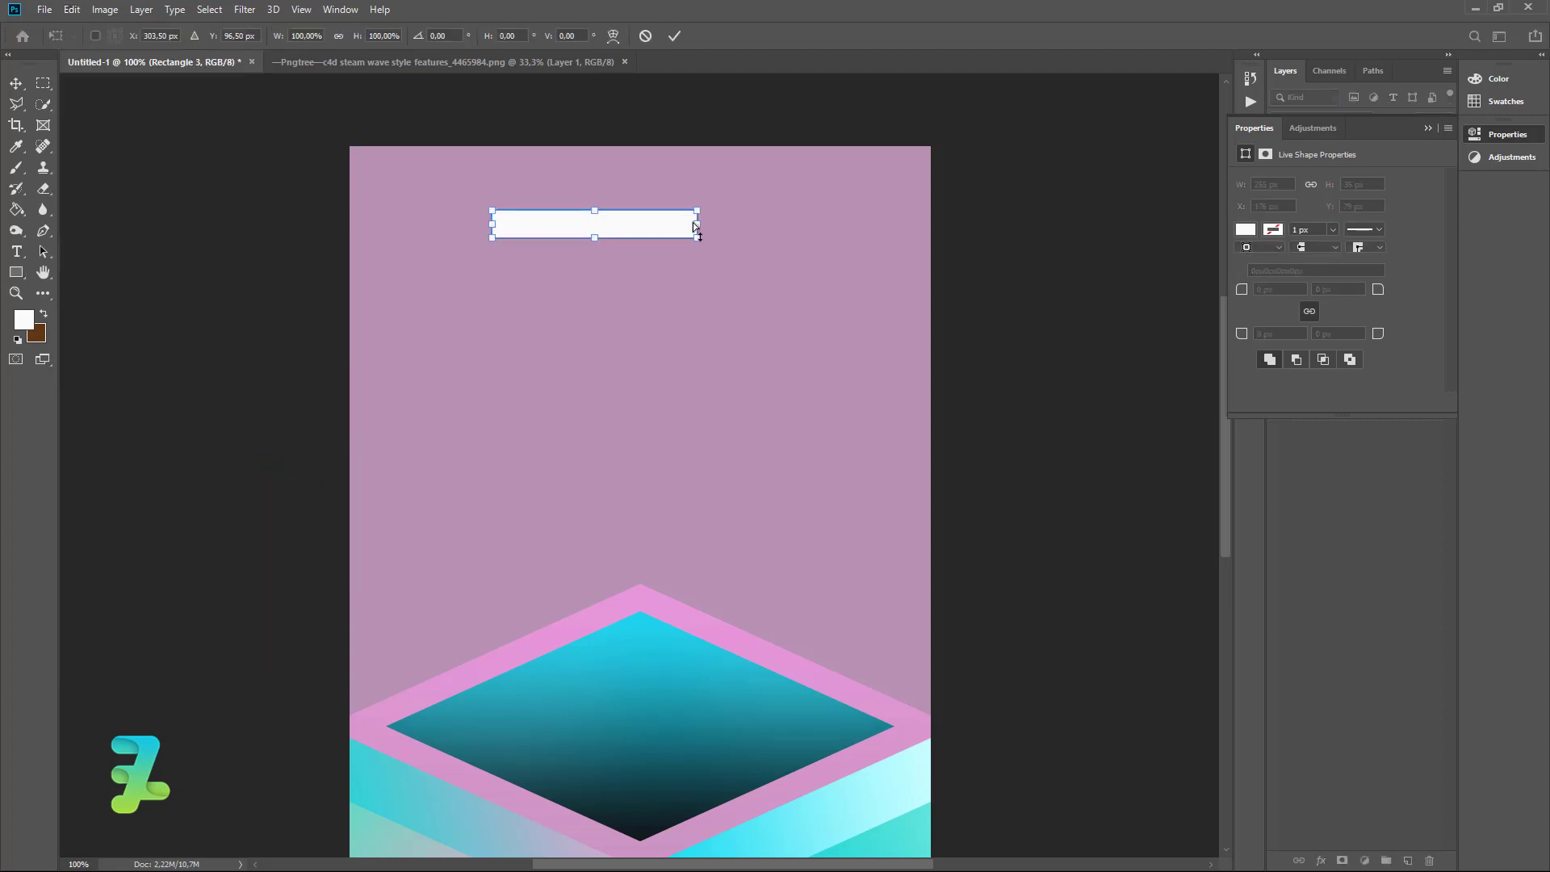
mouse_move(694, 227)
left_mouse_down()
mouse_move(689, 308)
mouse_move(801, 634)
mouse_move(856, 651)
mouse_move(618, 338)
mouse_move(564, 184)
left_mouse_up()
key("v")
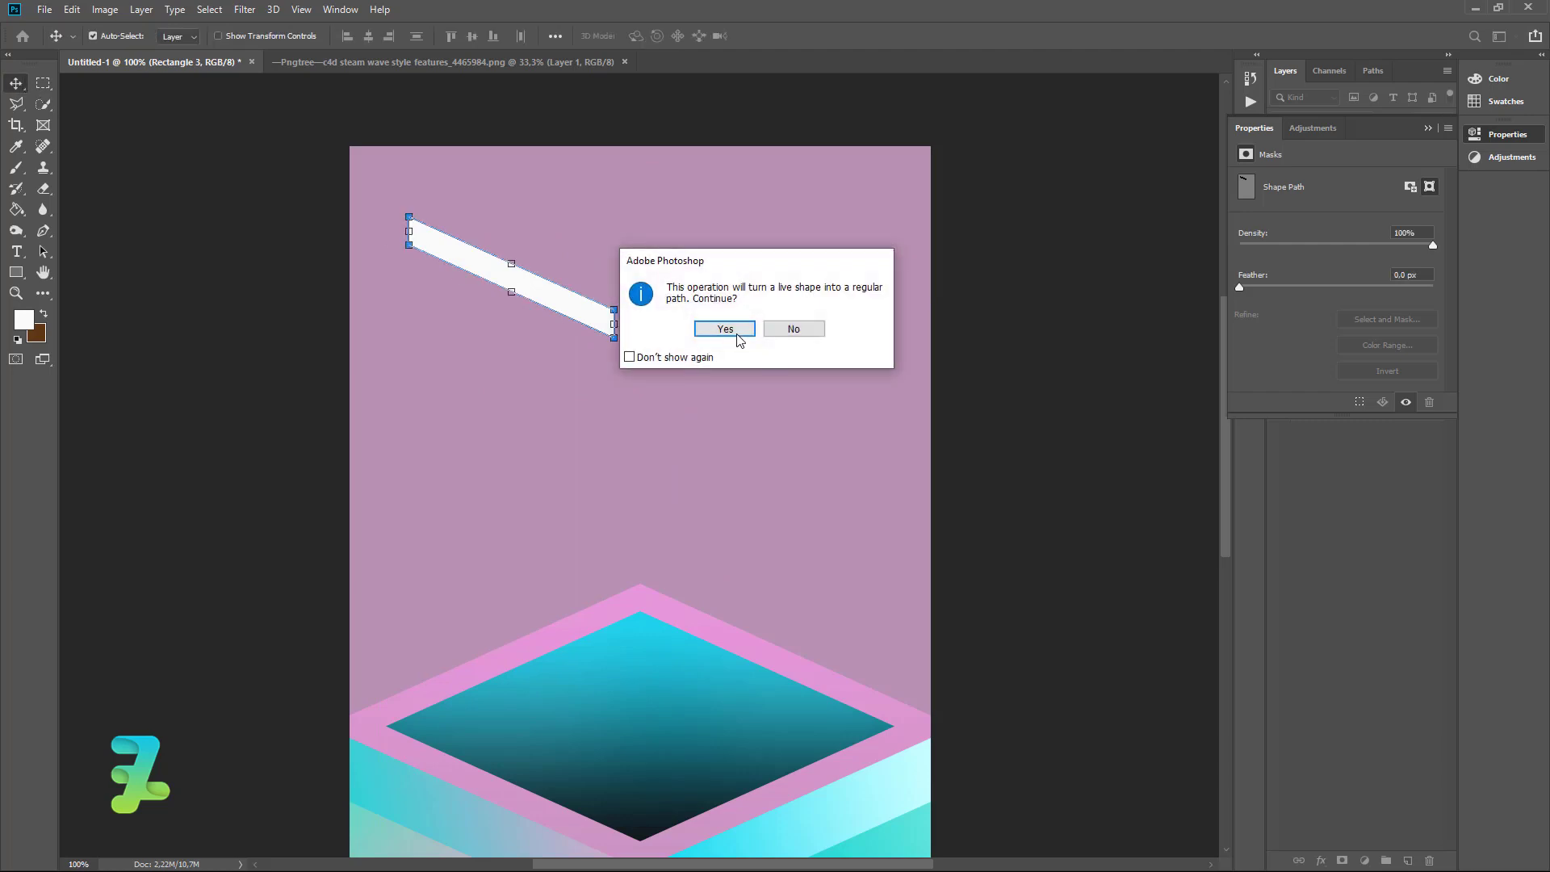
left_click(731, 330)
left_click(1426, 128)
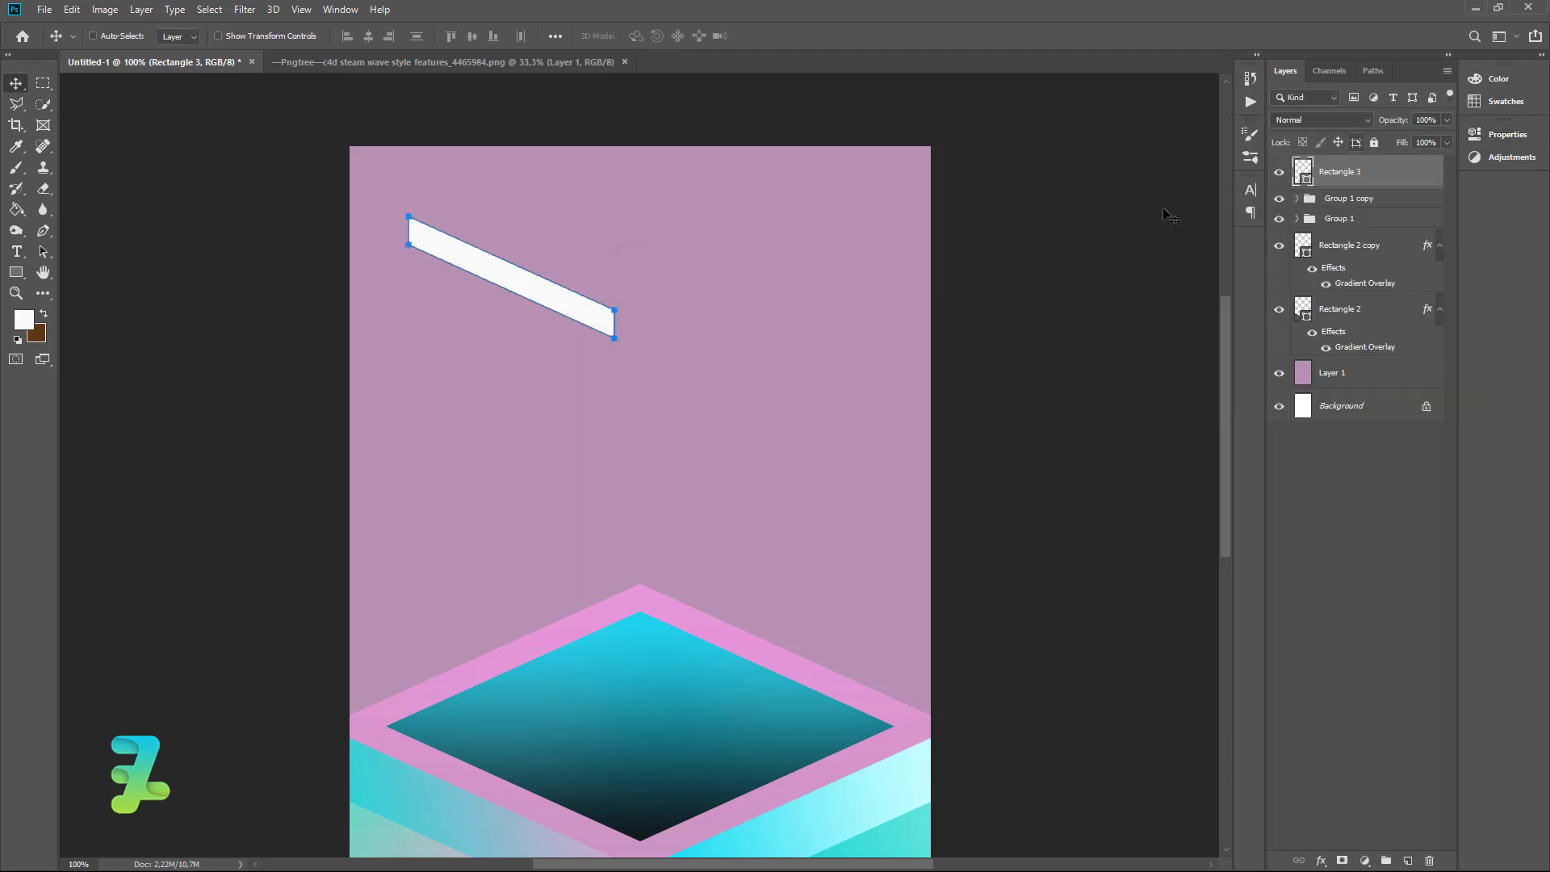
key("ctrl+a")
left_click(368, 37)
key("ctrl+d")
left_click_drag(713, 315, 611, 313)
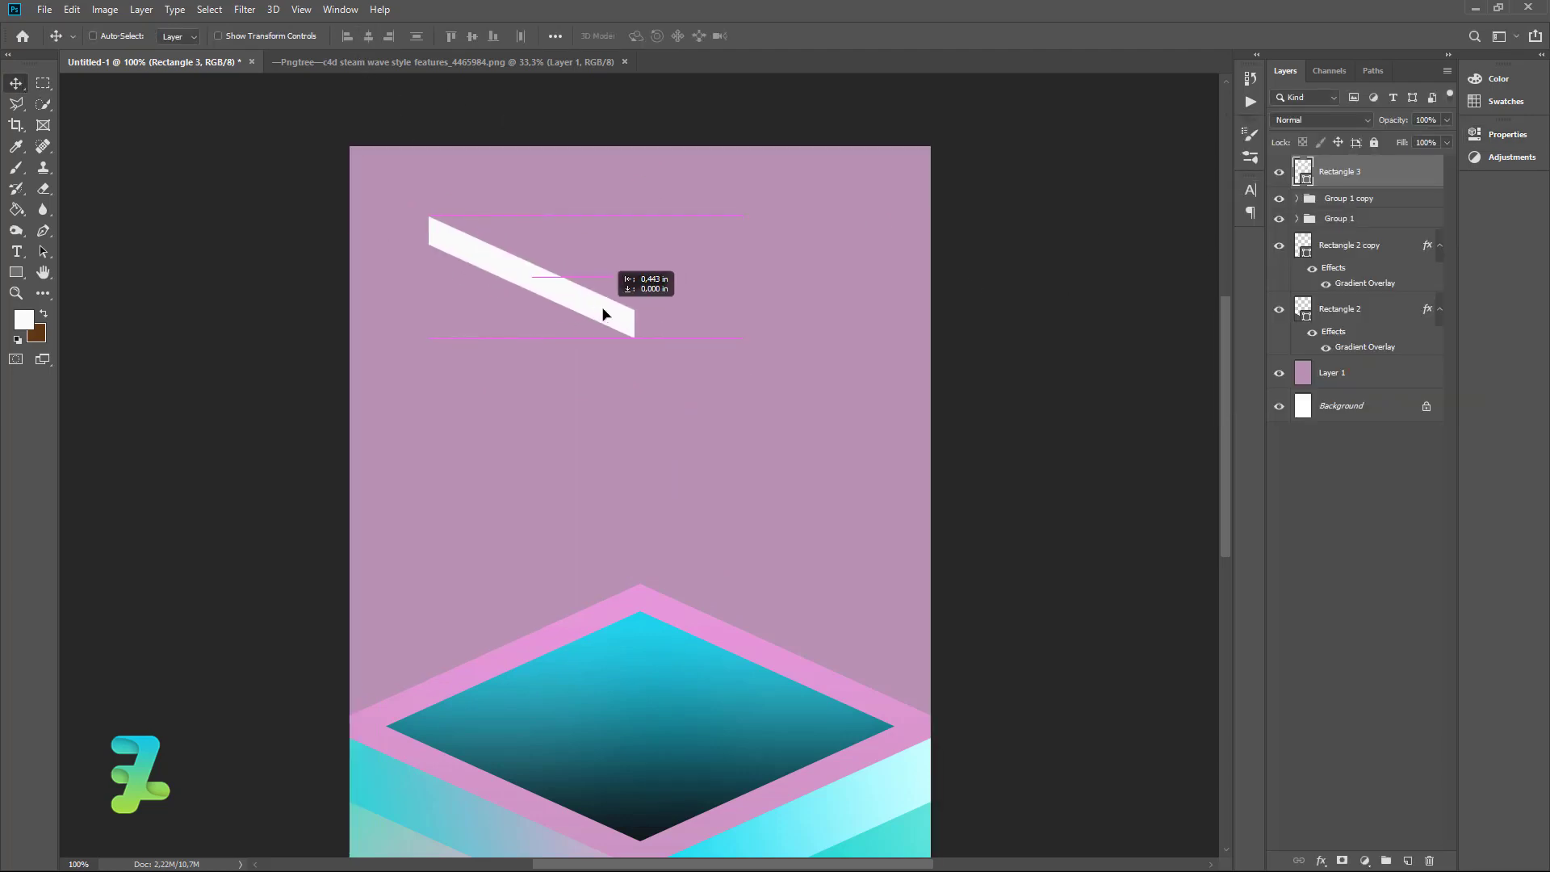
Duplicate the bar, flip the copy horizontally, and move it right to form the V
key("ctrl+j")
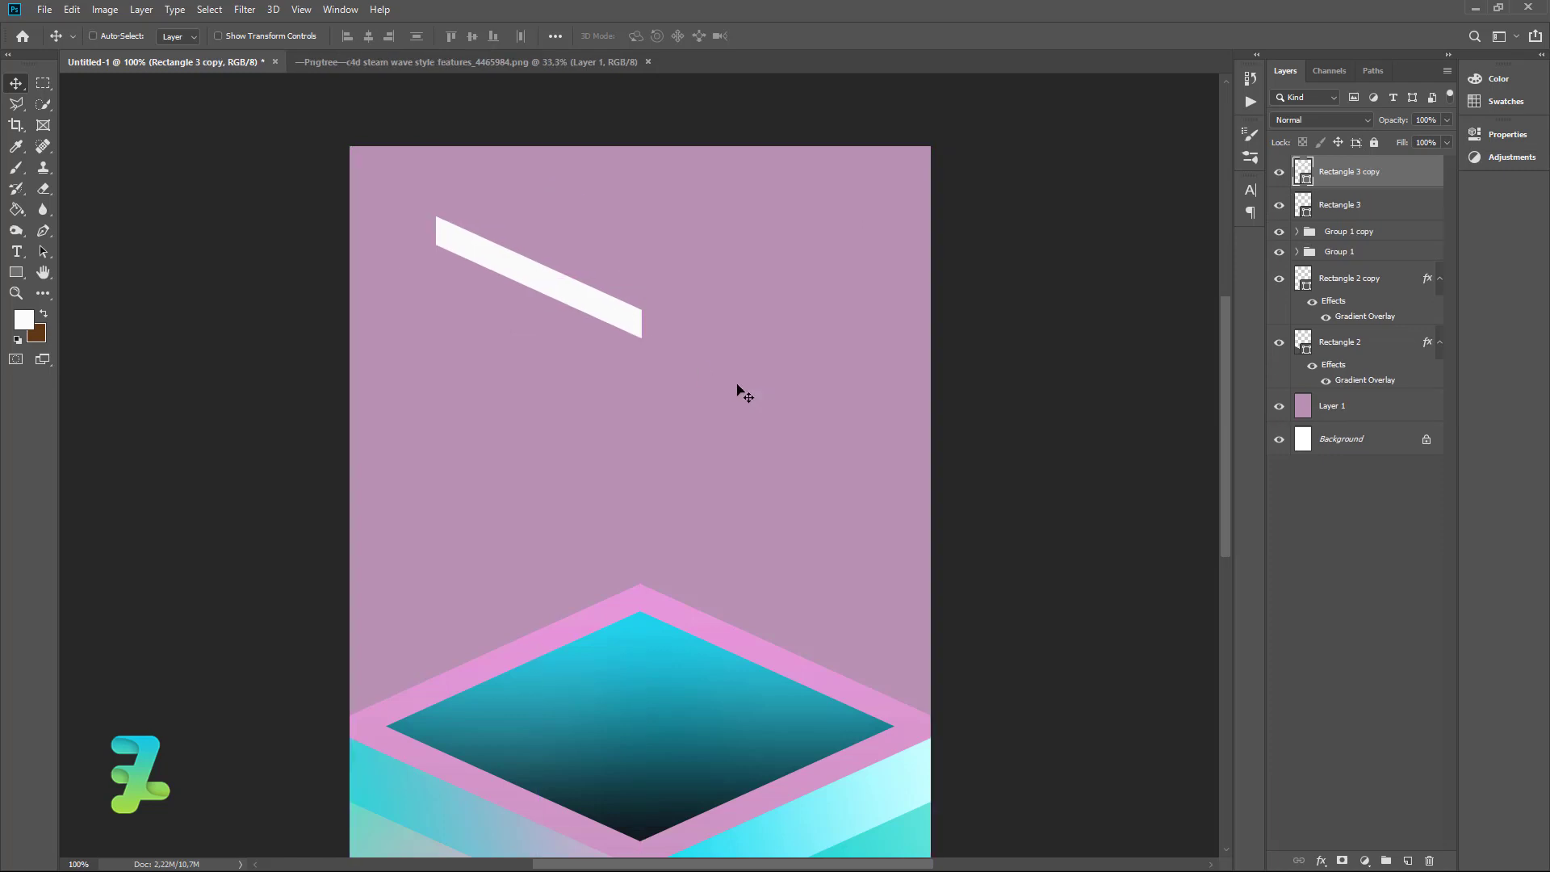
left_click(72, 9)
mouse_move(159, 379)
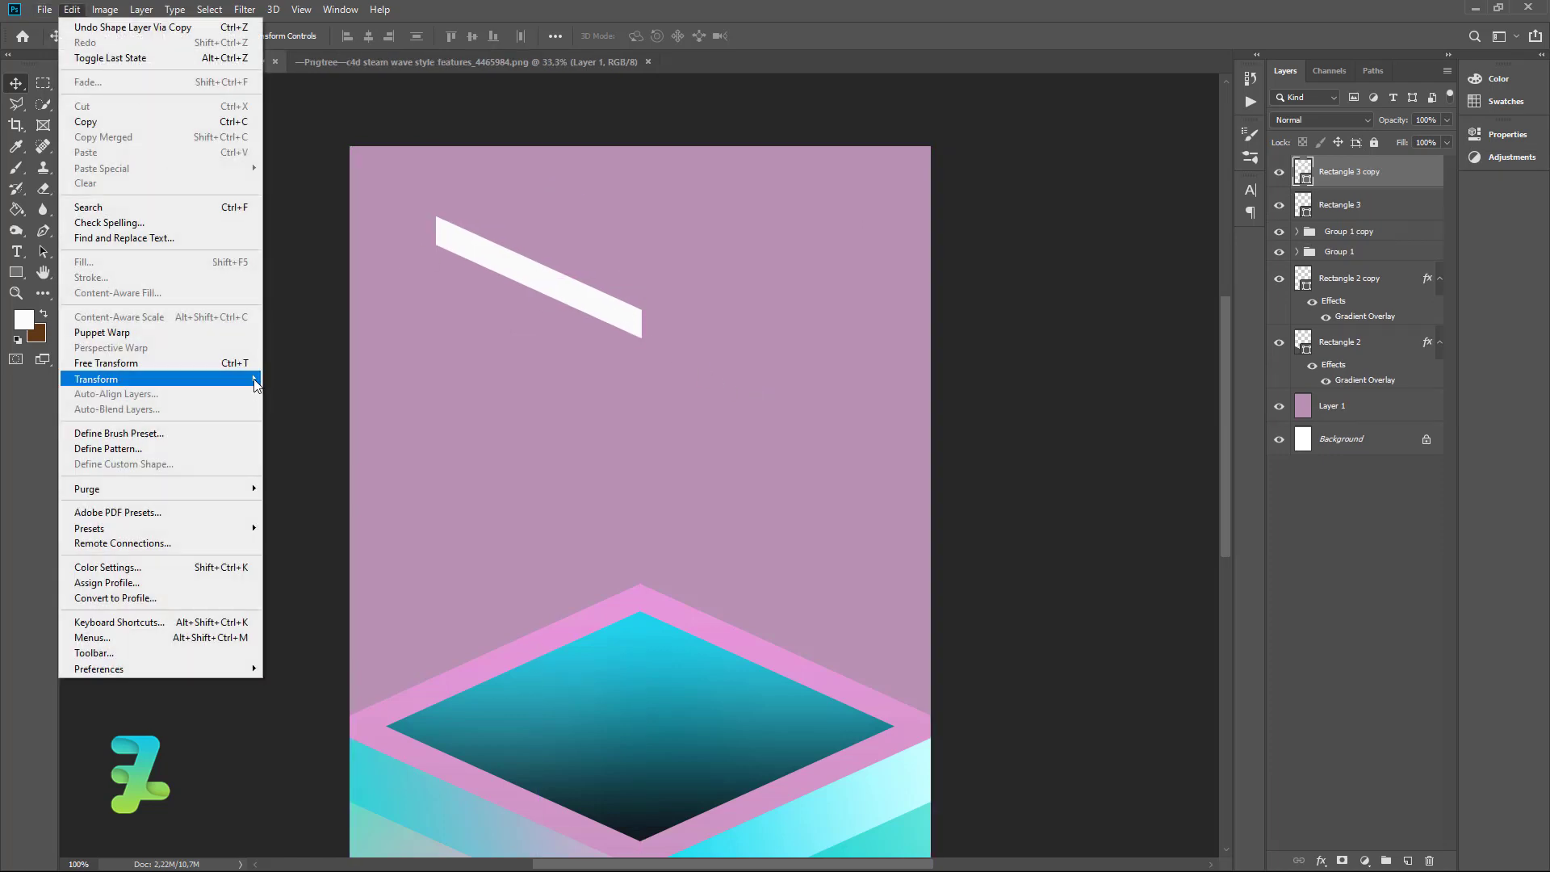
left_click(311, 558)
left_click_drag(590, 269, 821, 246)
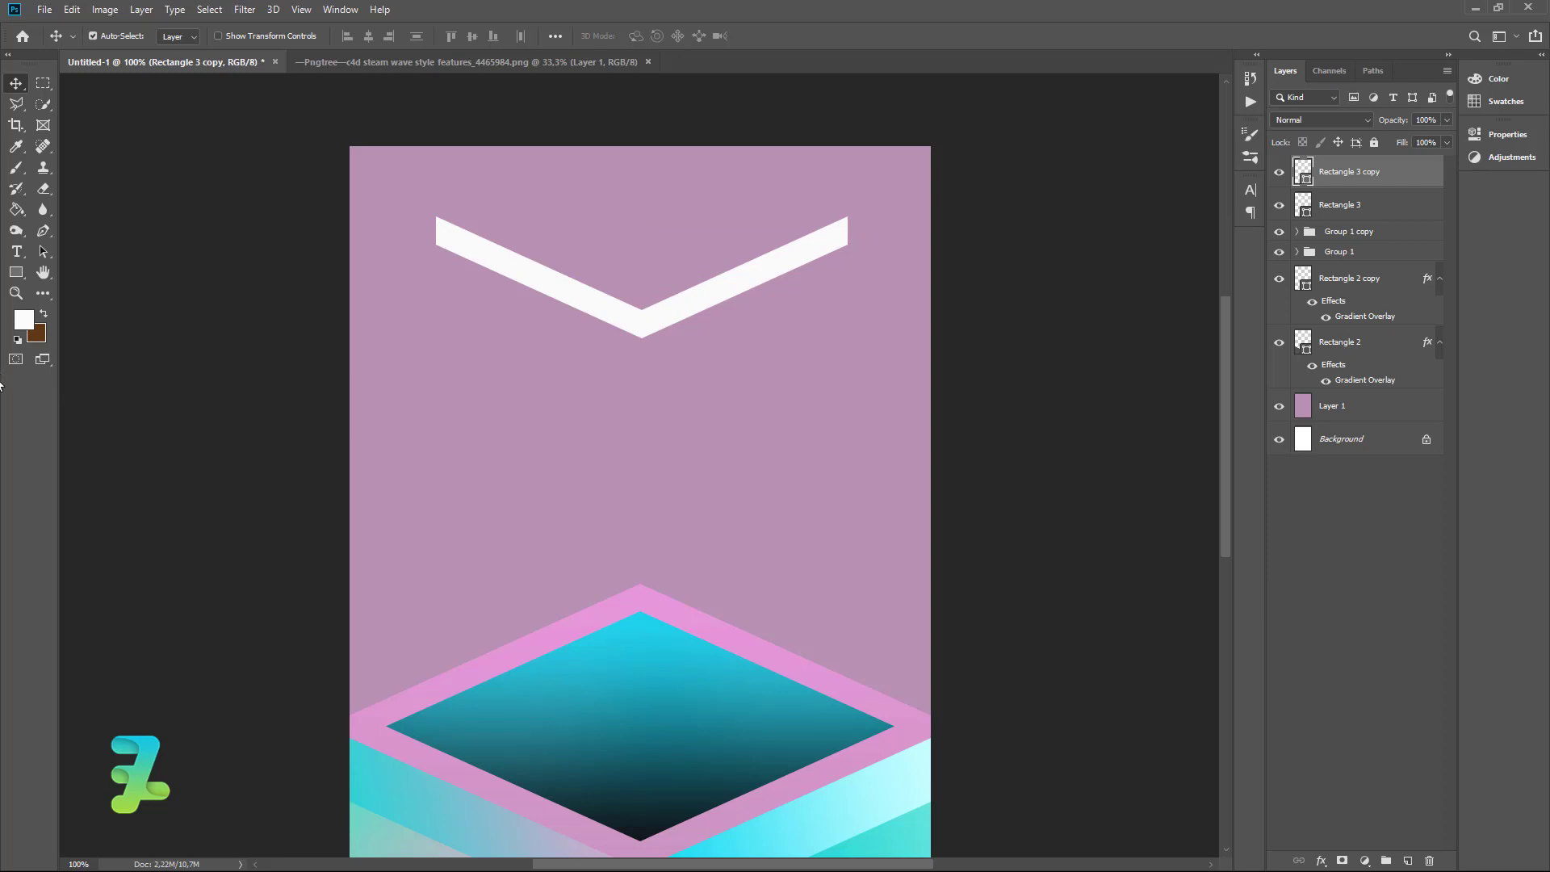
left_click(15, 272)
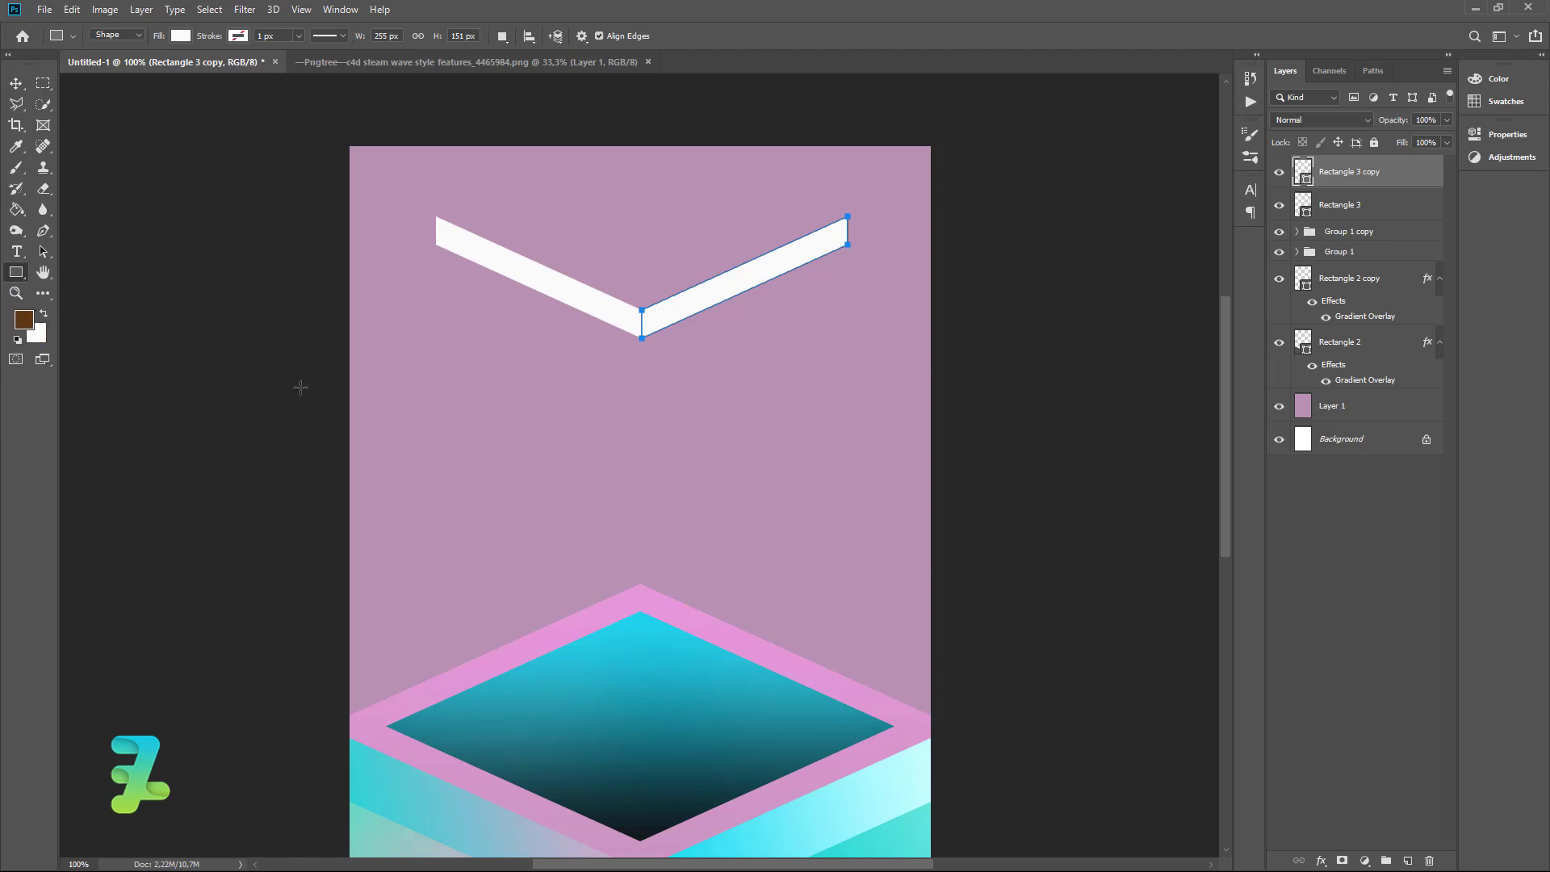
Draw a brown 373 × 373 px square (Rectangle 4) and place it below the chevron's right arm
left_click(1407, 860)
left_click_drag(543, 418, 845, 753)
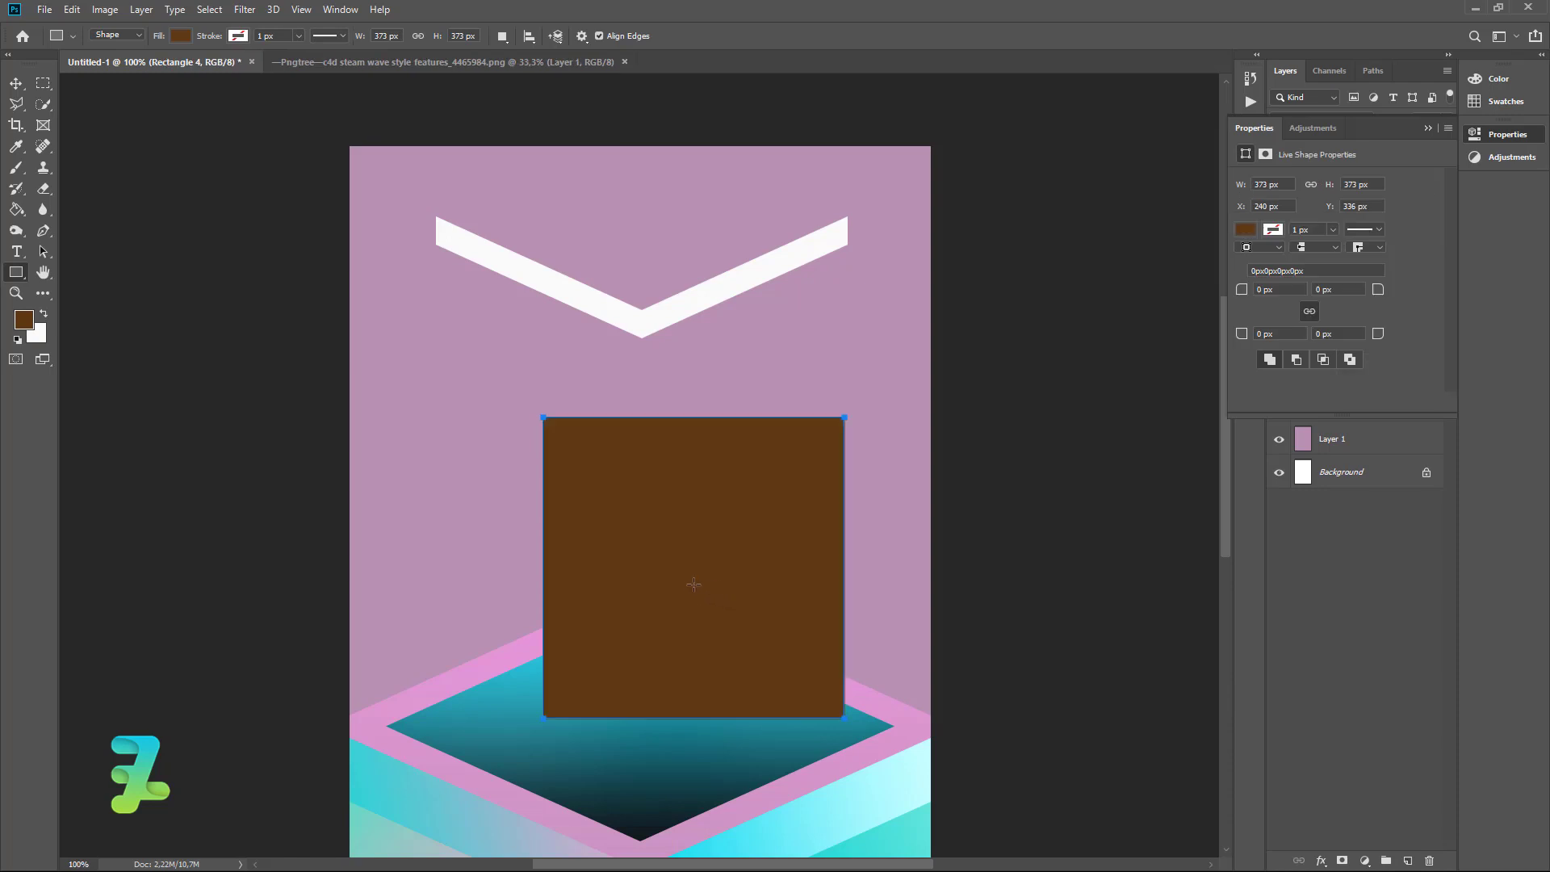
left_click(18, 84)
left_click_drag(639, 597, 740, 441)
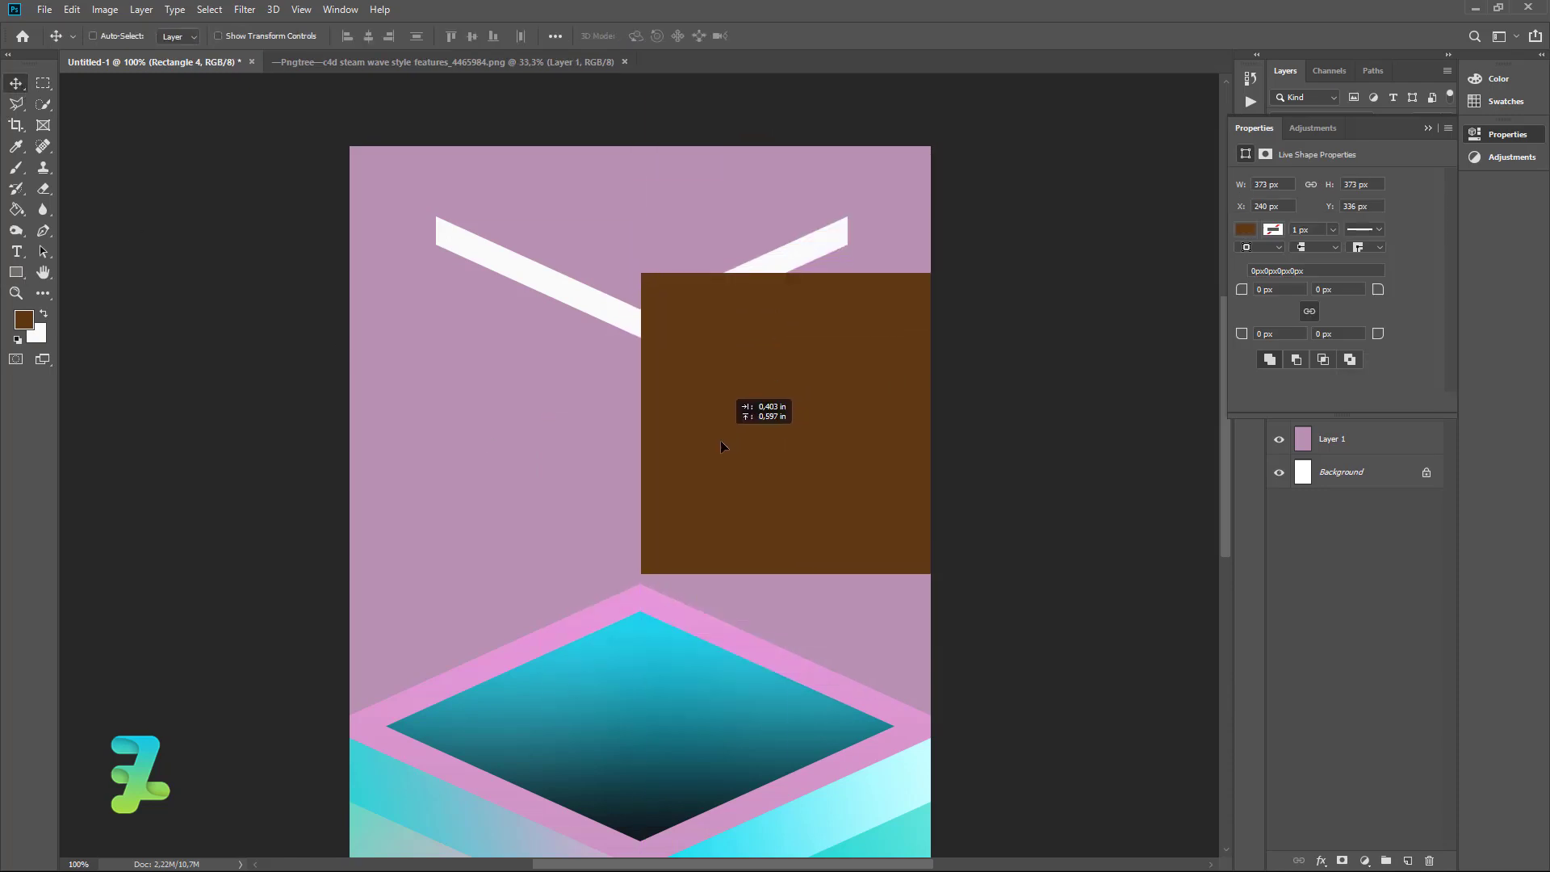
mouse_move(740, 441)
left_mouse_down()
mouse_move(728, 502)
mouse_move(742, 513)
left_mouse_up()
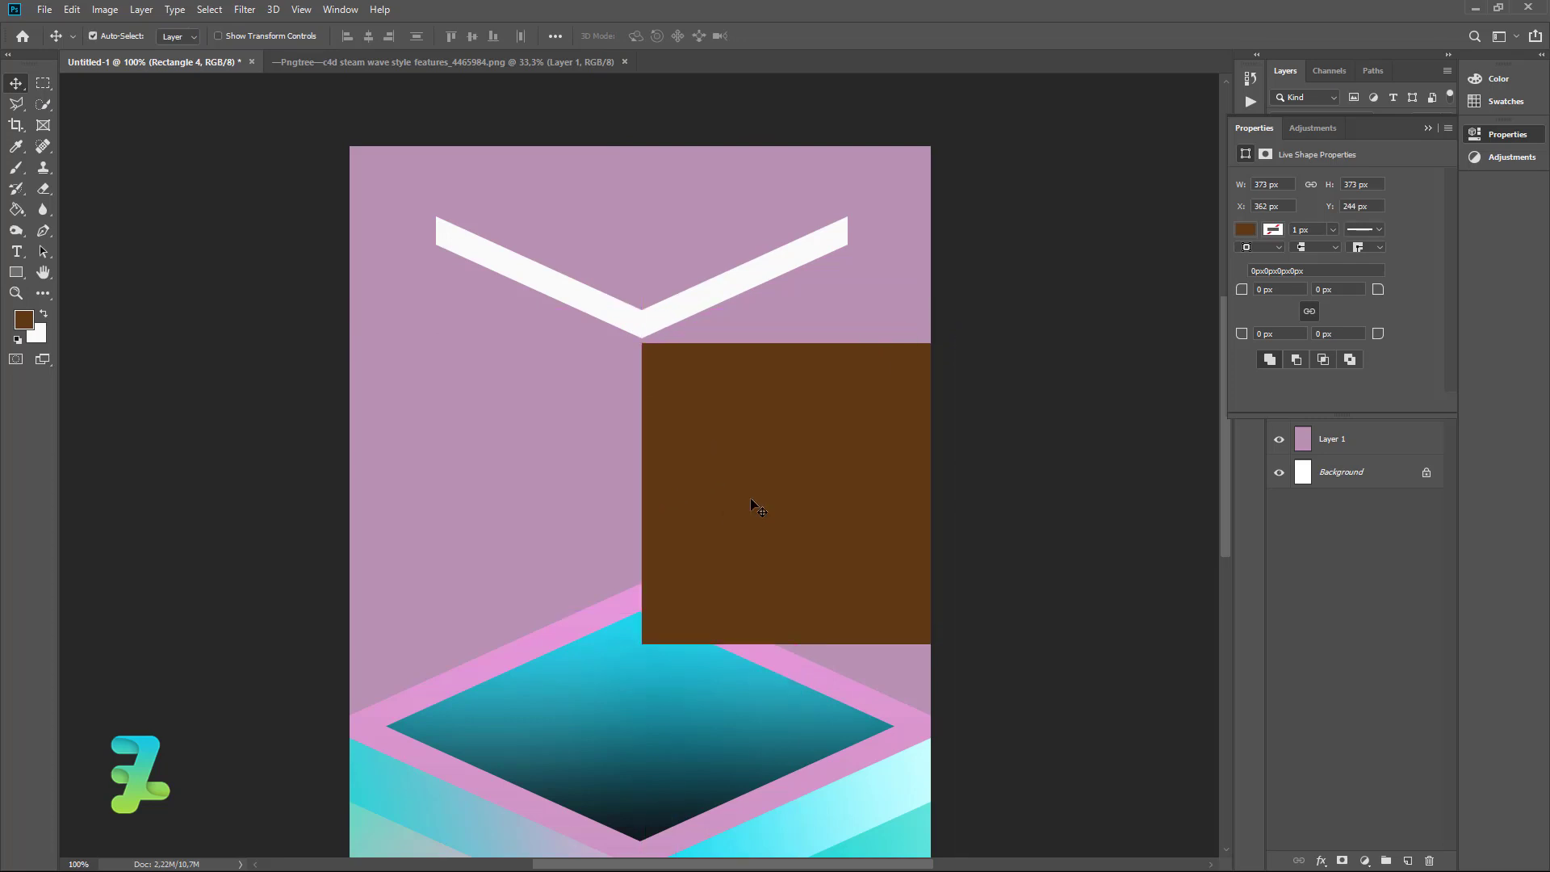
key("Up")
key("Up")
key("Up")
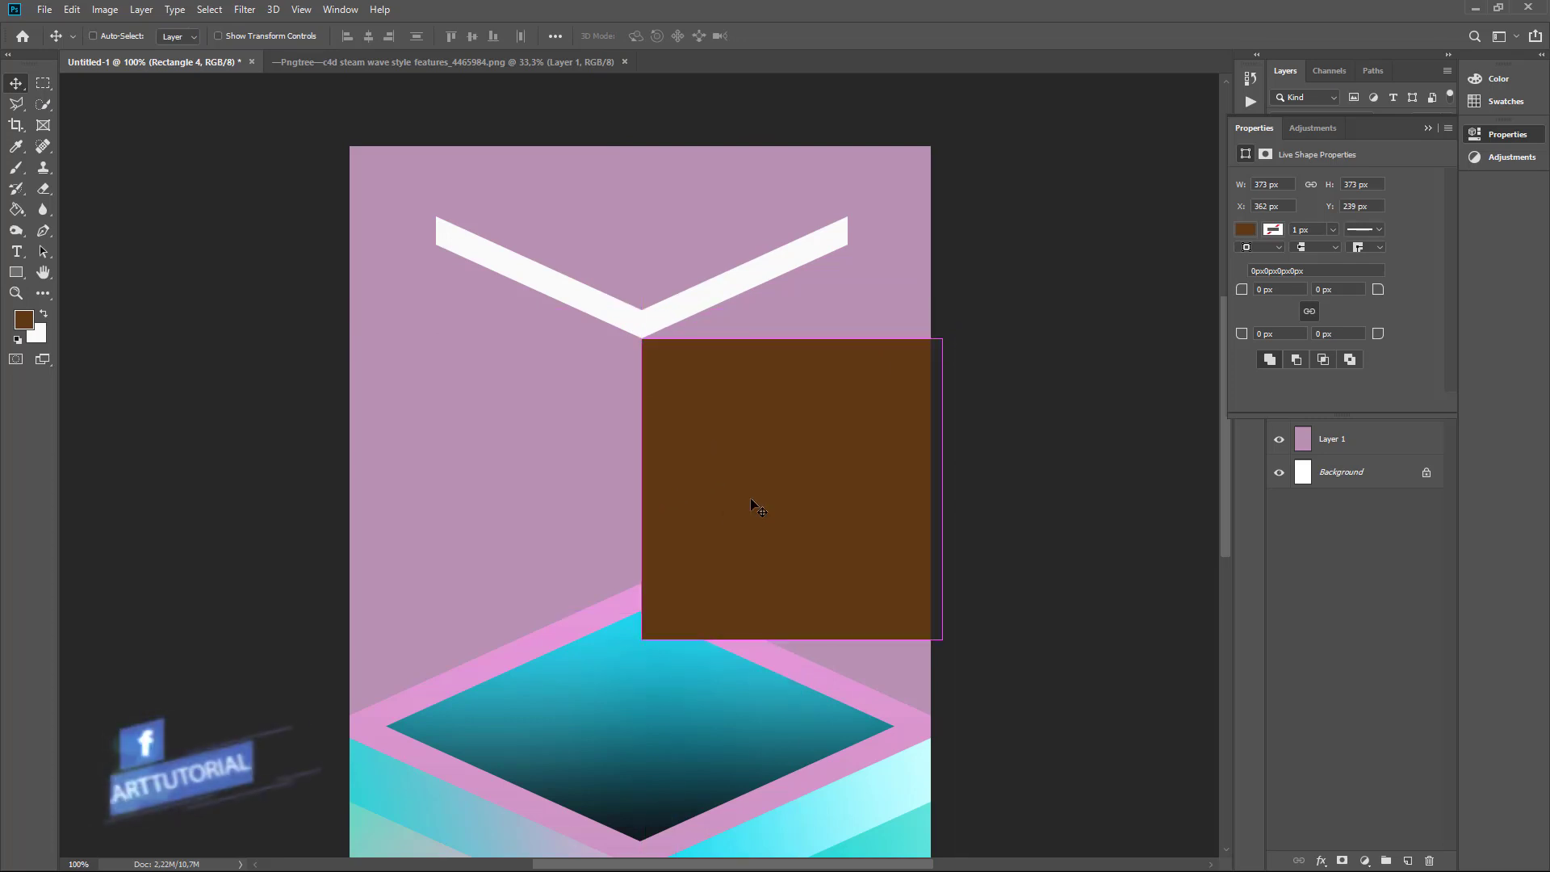
left_click(80, 11)
mouse_move(97, 378)
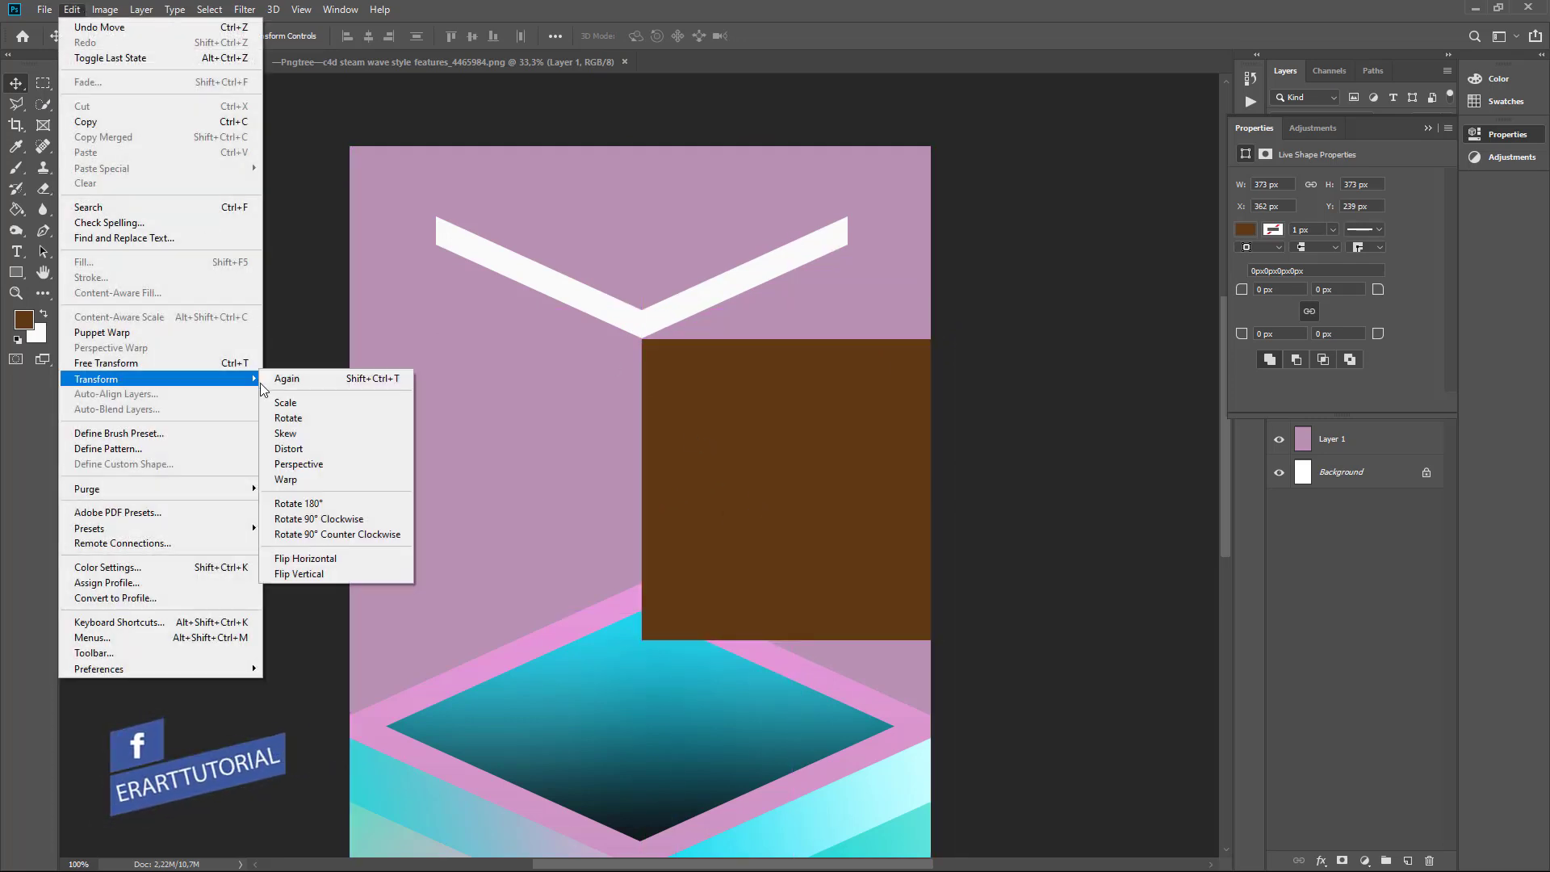
Skew Rectangle 4 so its right side rises, then nudge it up behind the chevron's right arm
left_click(323, 462)
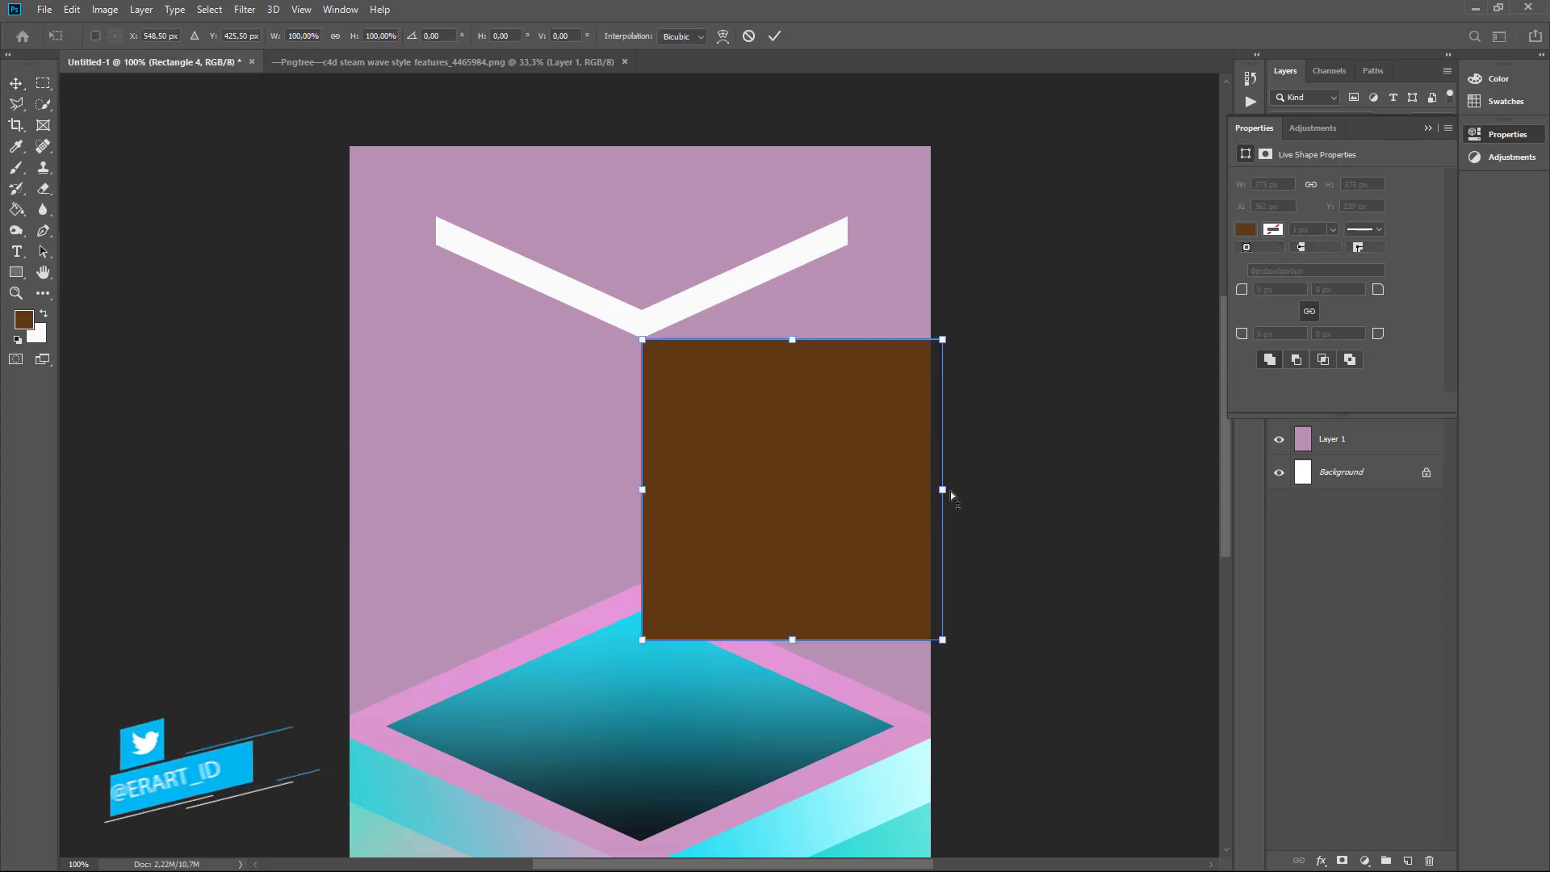
left_click_drag(942, 490, 943, 356)
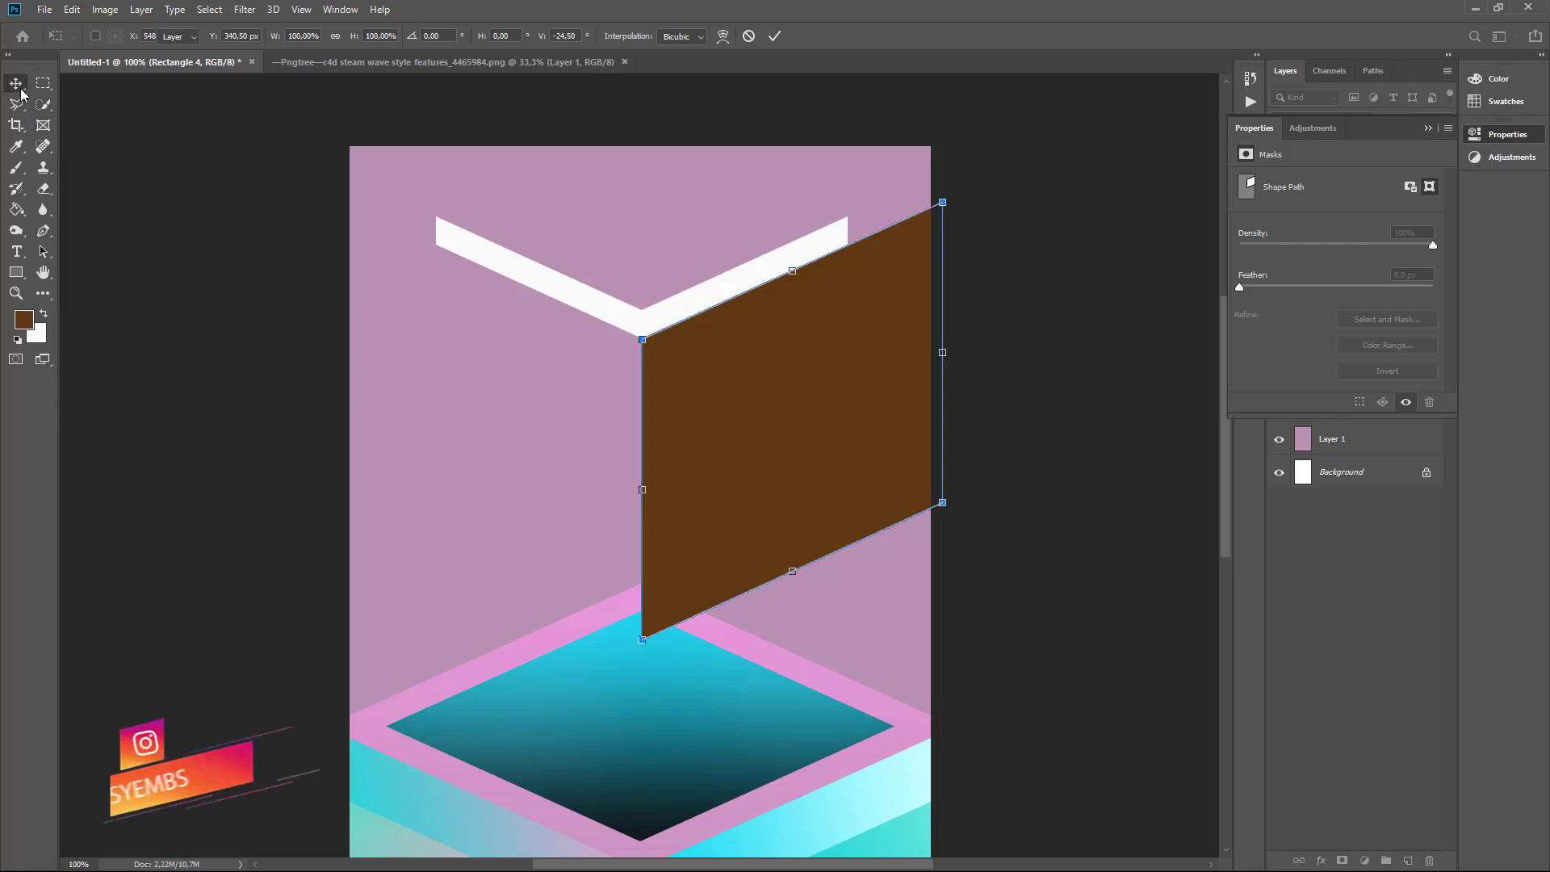
key("Return")
mouse_move(719, 371)
left_mouse_down()
mouse_move(717, 123)
mouse_move(665, 305)
mouse_move(671, 274)
left_mouse_up()
key("Up")
key("Up")
key("Up")
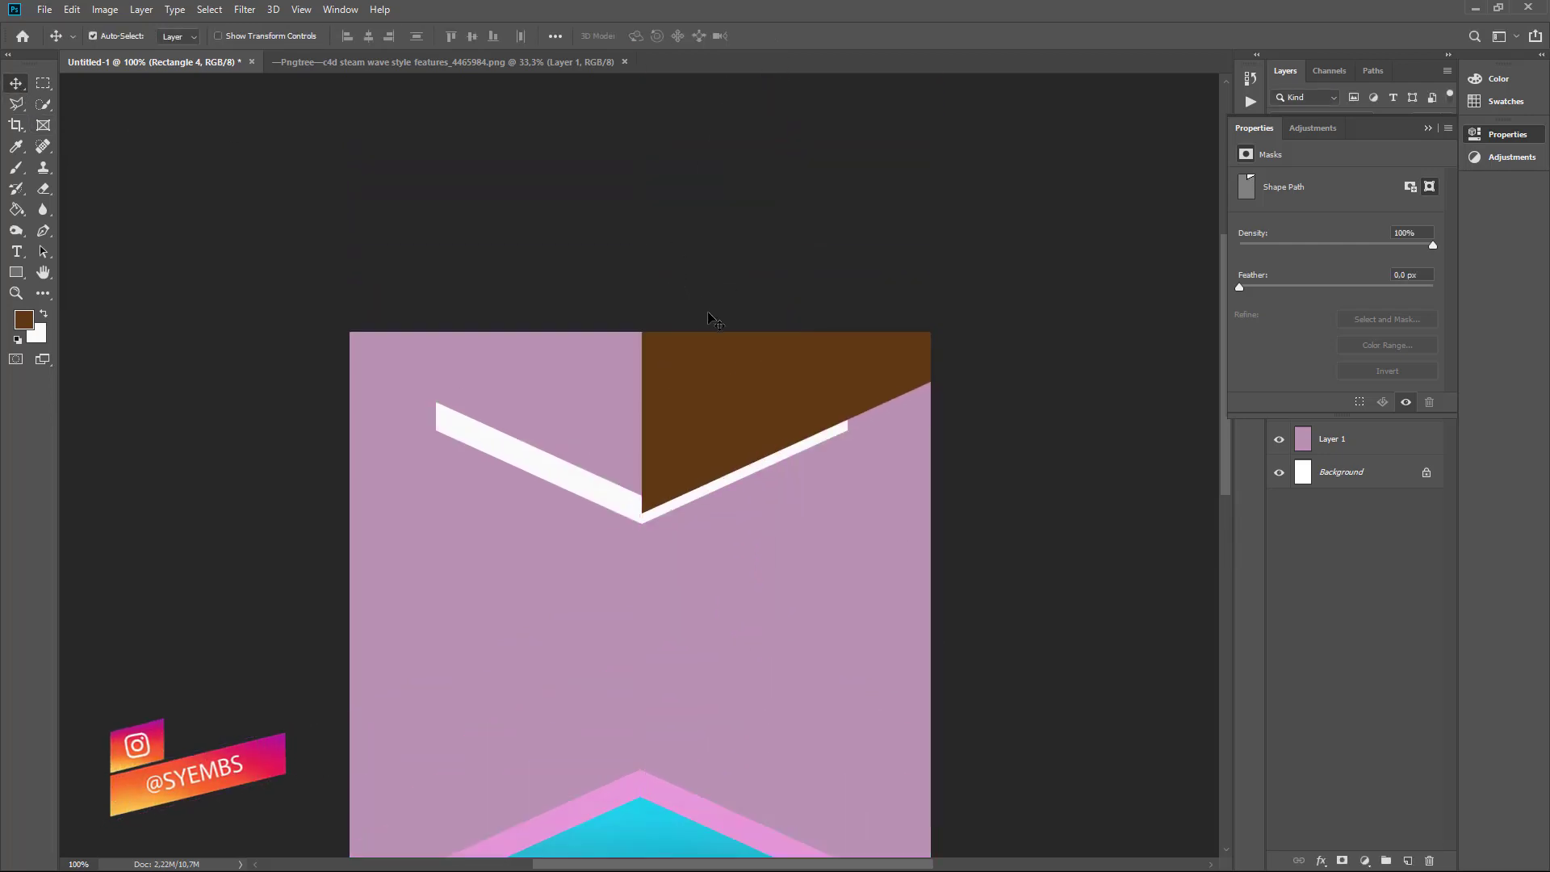
key("Up")
key("Up")
key("Up")
key("Up")
key("Up")
key("Up")
key("Up")
key("Up")
key("Up")
key("Up")
key("Up")
key("Up")
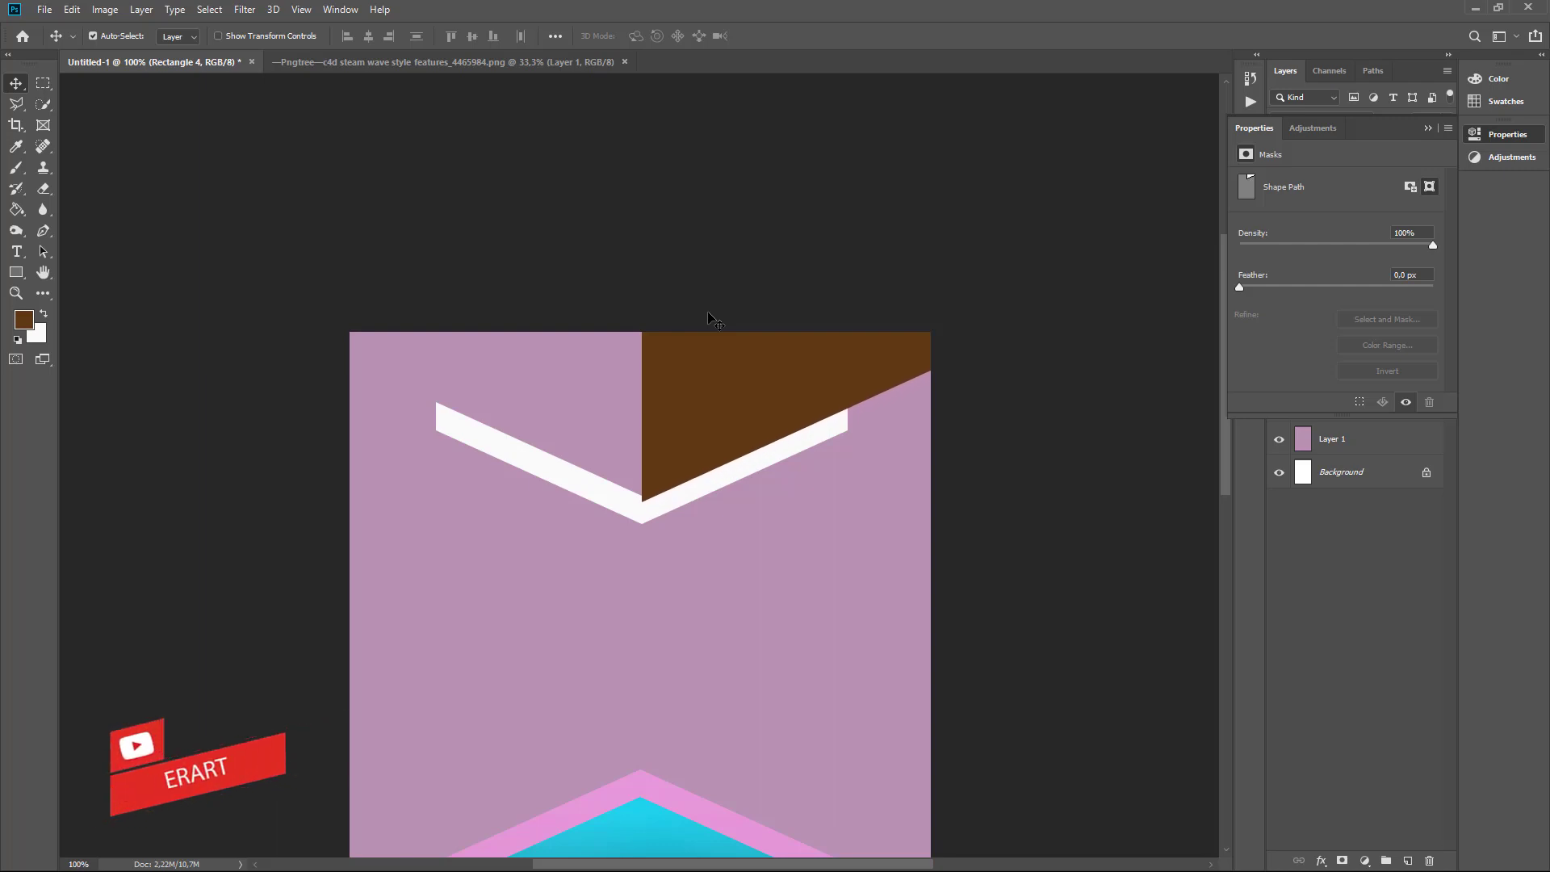
key("Up")
key("Up")
key("Up")
key("Up")
key("Up")
key("Up")
key("Up")
key("Up")
key("Up")
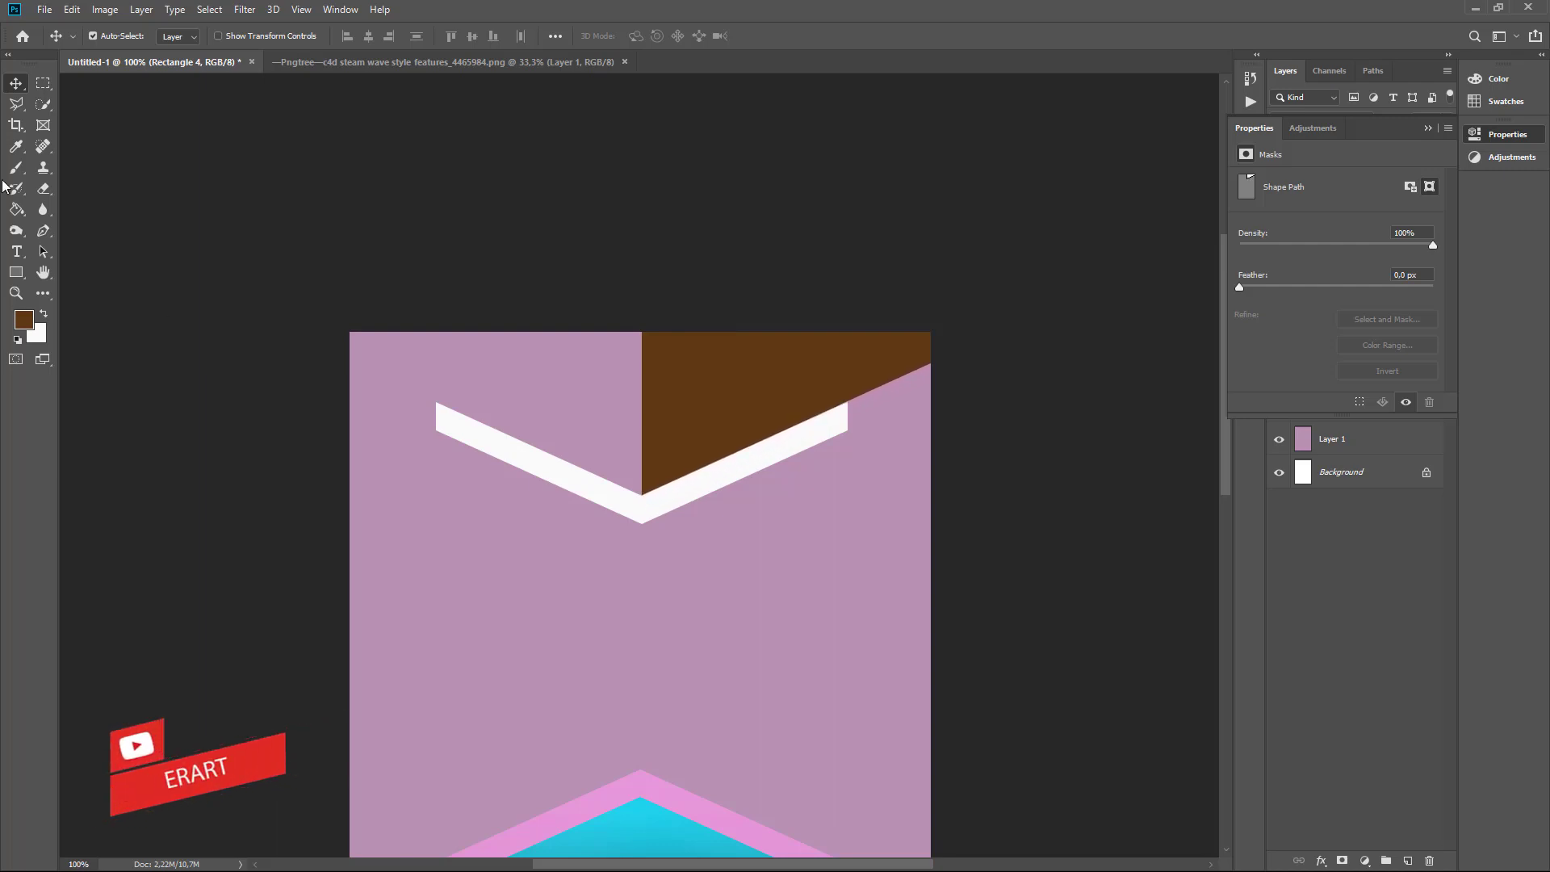
left_click(1427, 128)
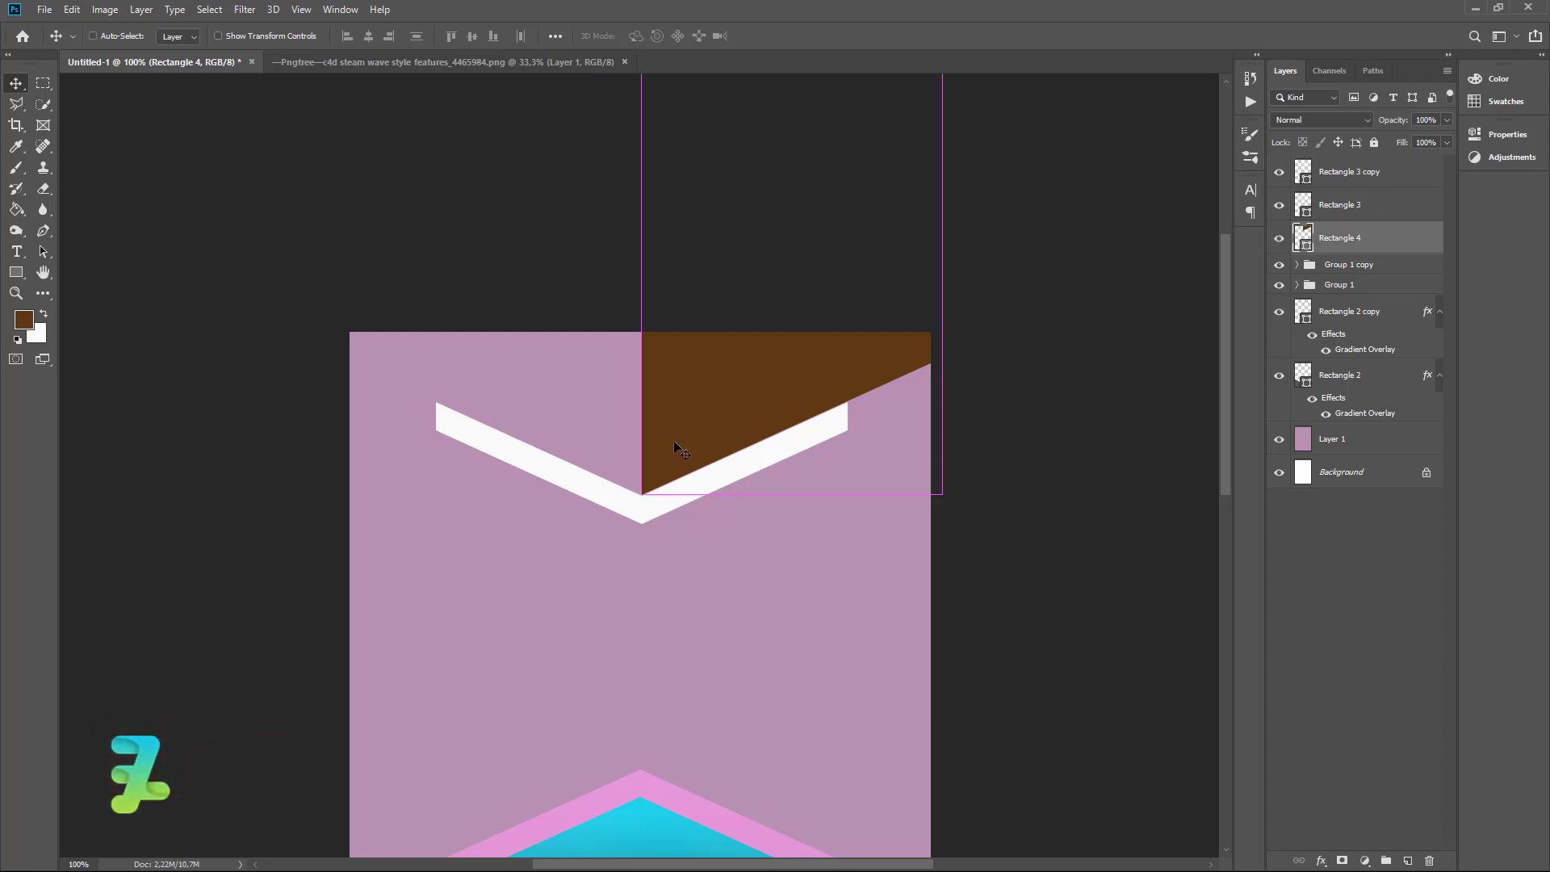
key("ctrl+j")
Move Rectangle 4 copy to the left and flip it horizontally to fill the top-left area
left_click_drag(736, 388, 449, 393)
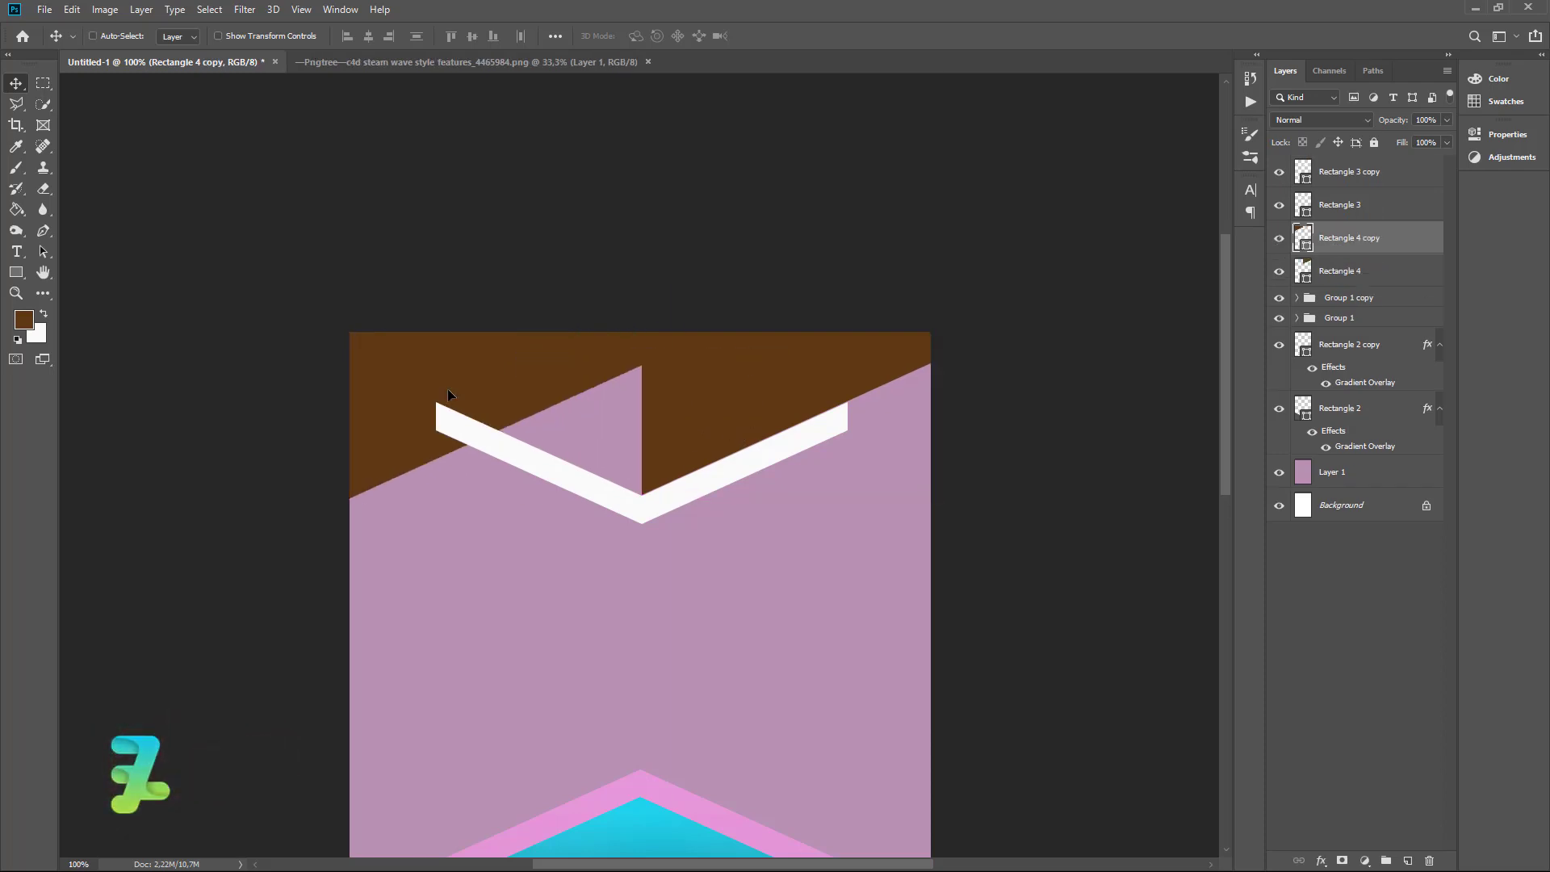
left_click(72, 10)
mouse_move(96, 378)
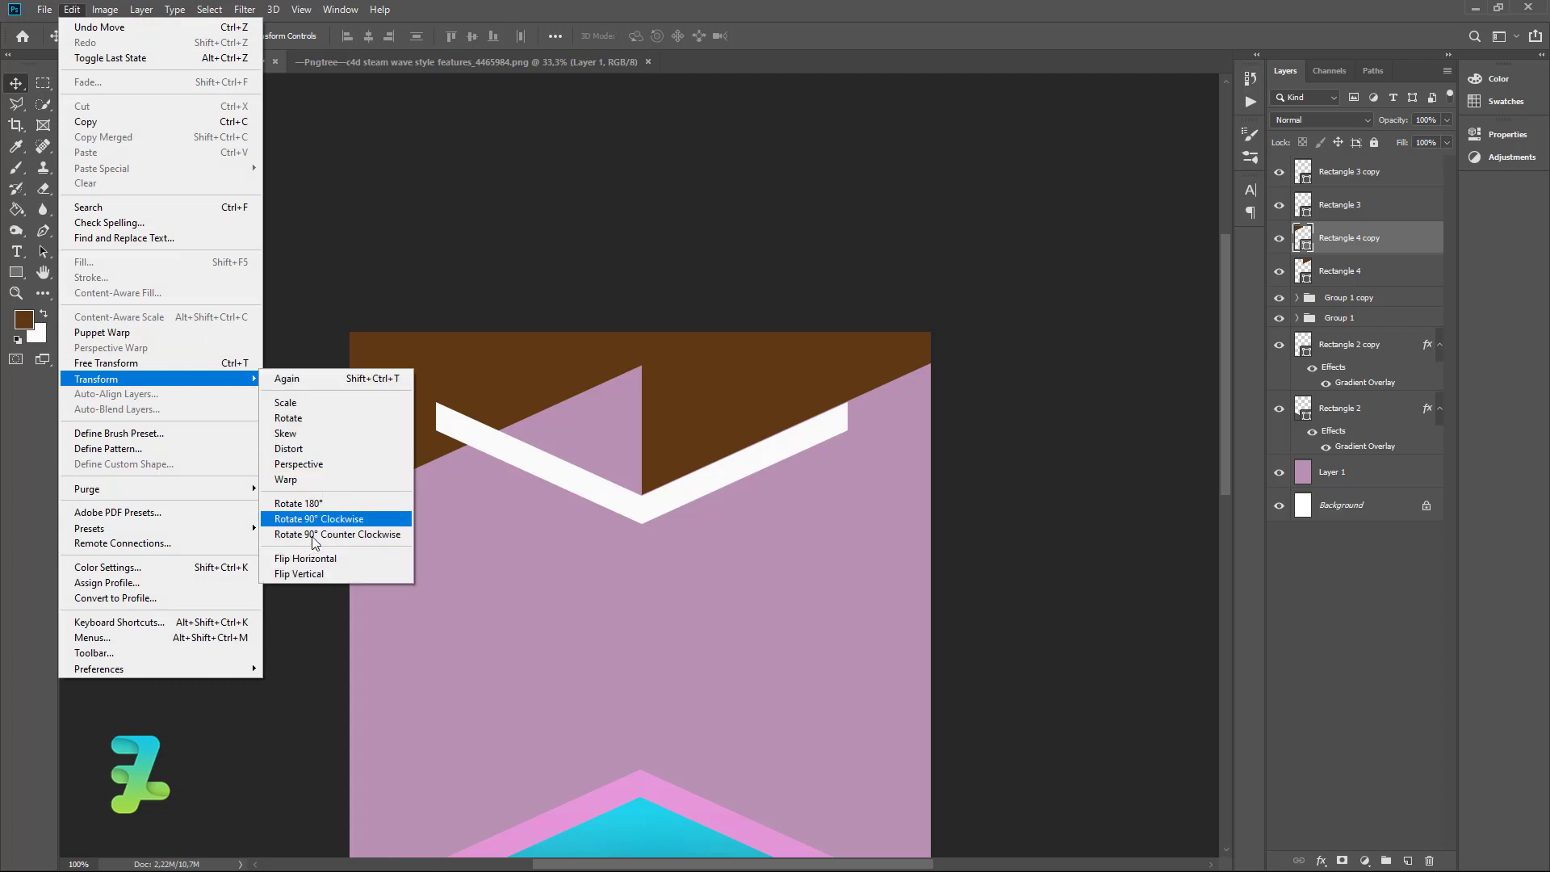
left_click(311, 558)
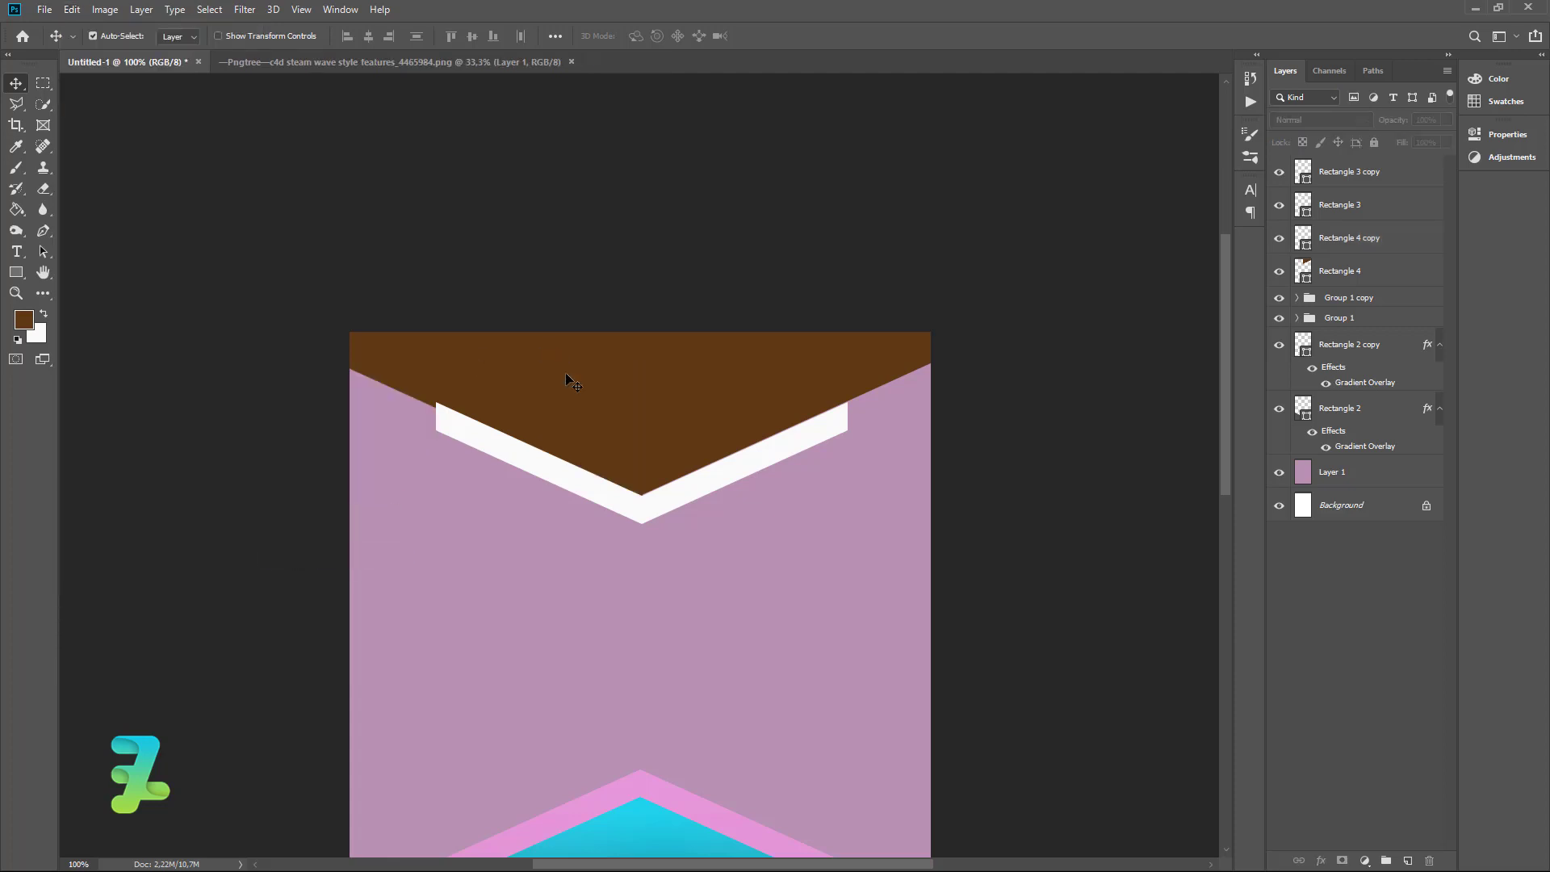
left_click(556, 376)
left_click(701, 308)
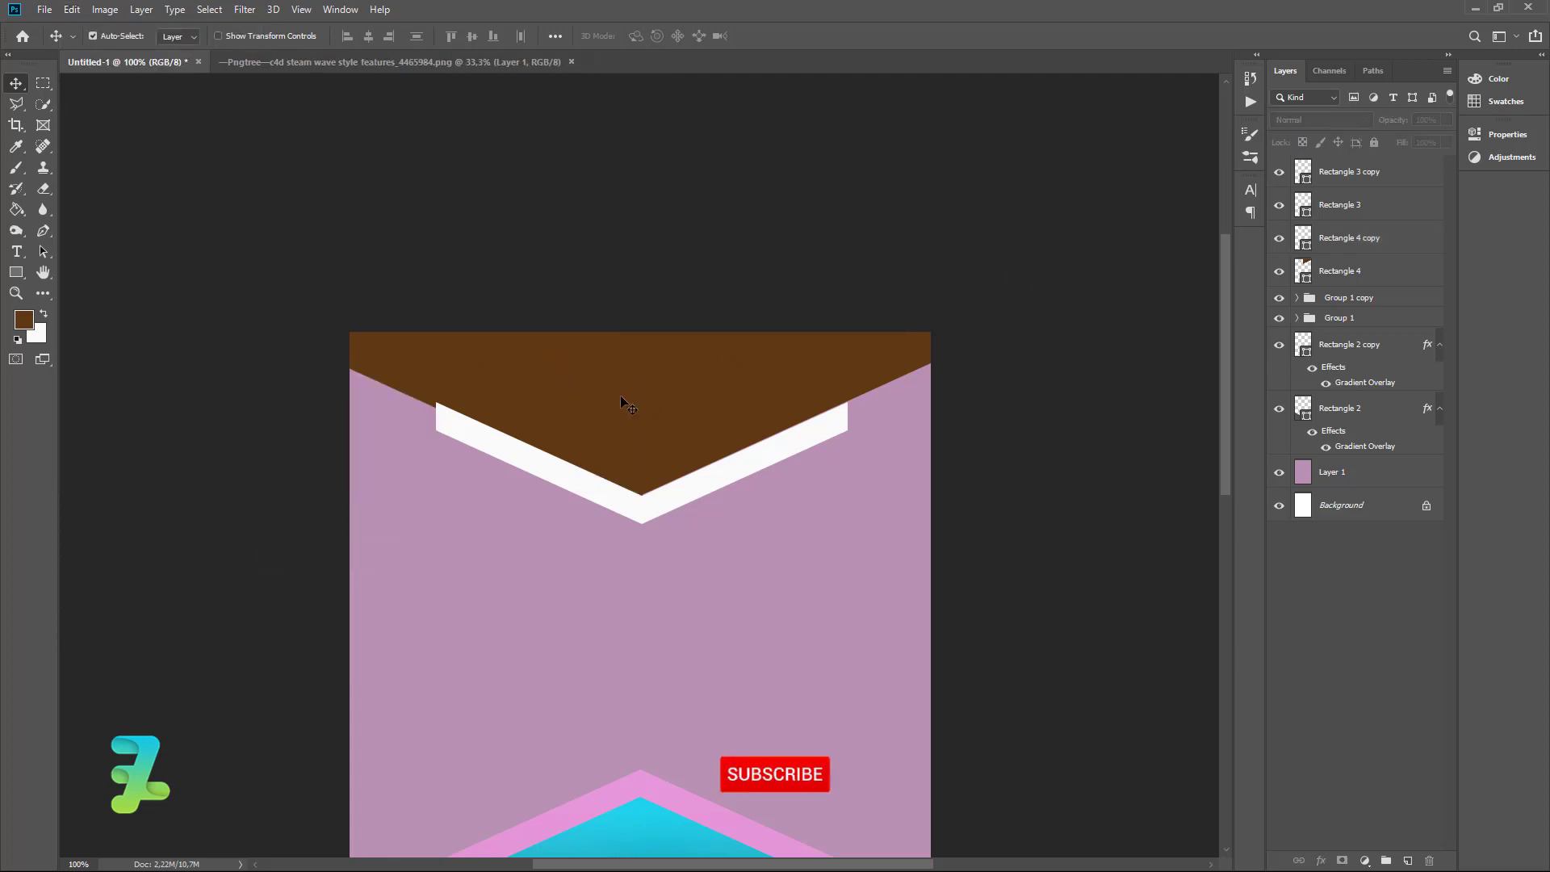
left_click(559, 376, "ctrl")
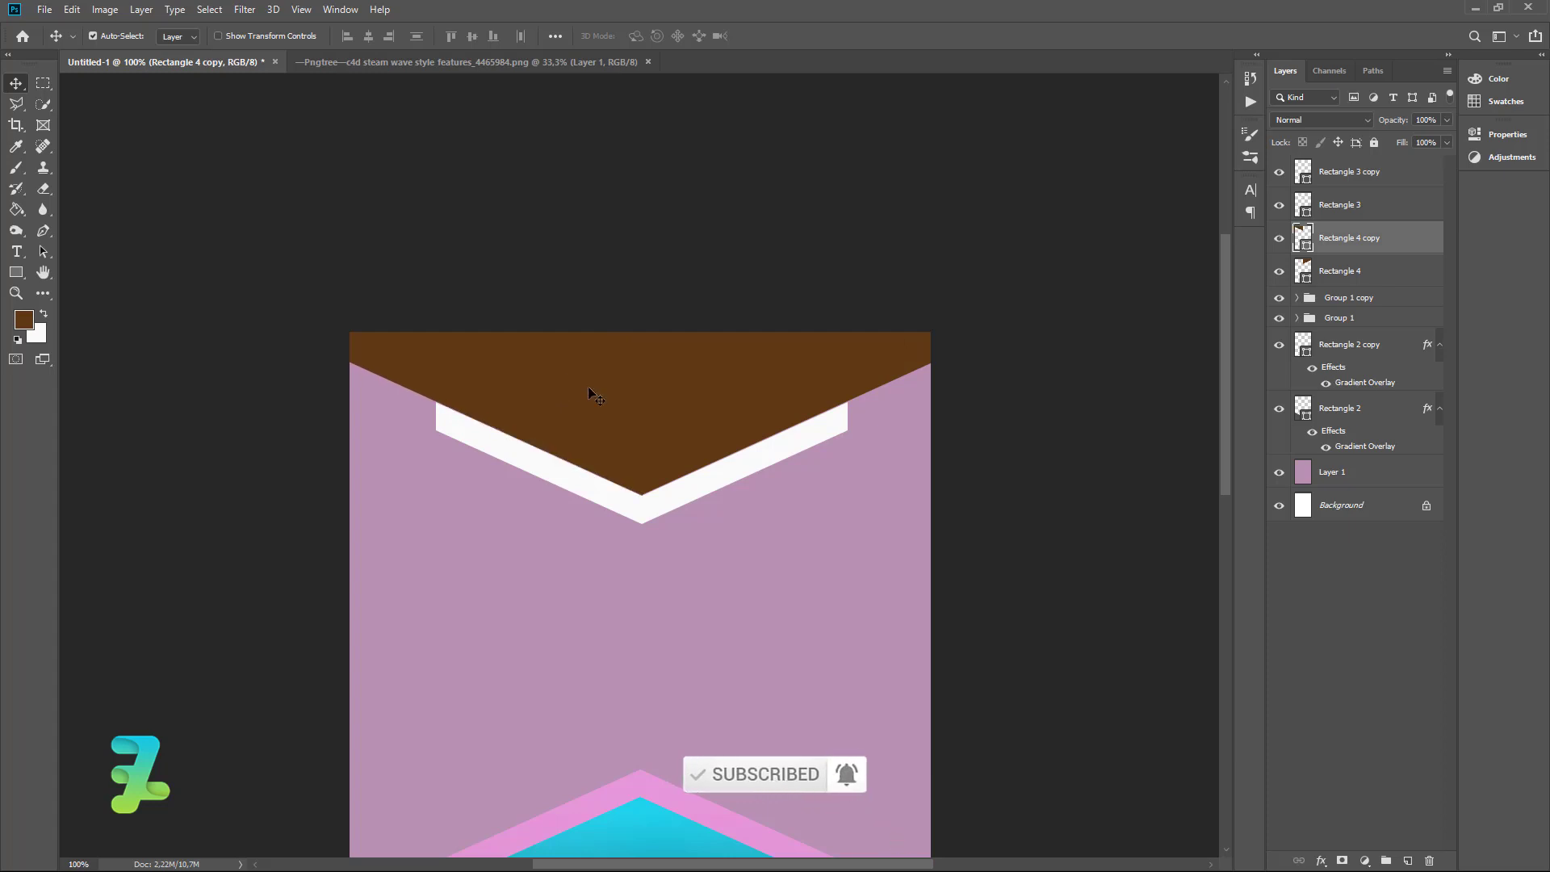
Add a Gradient Overlay to Rectangle 4 copy and bring up its gradient editor
double_click(1429, 242)
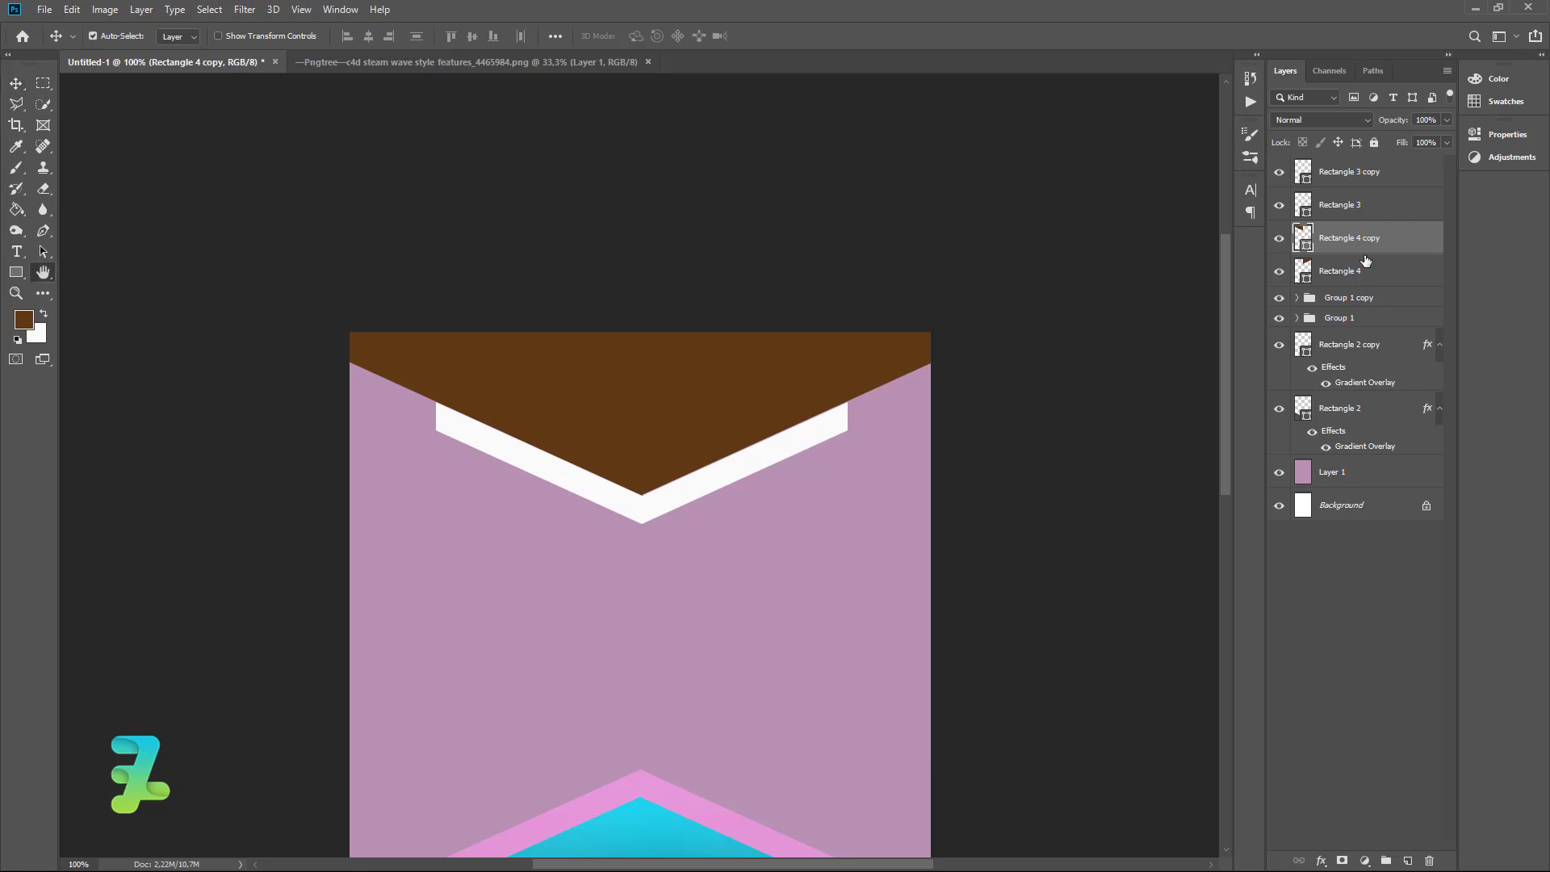
left_click(930, 444)
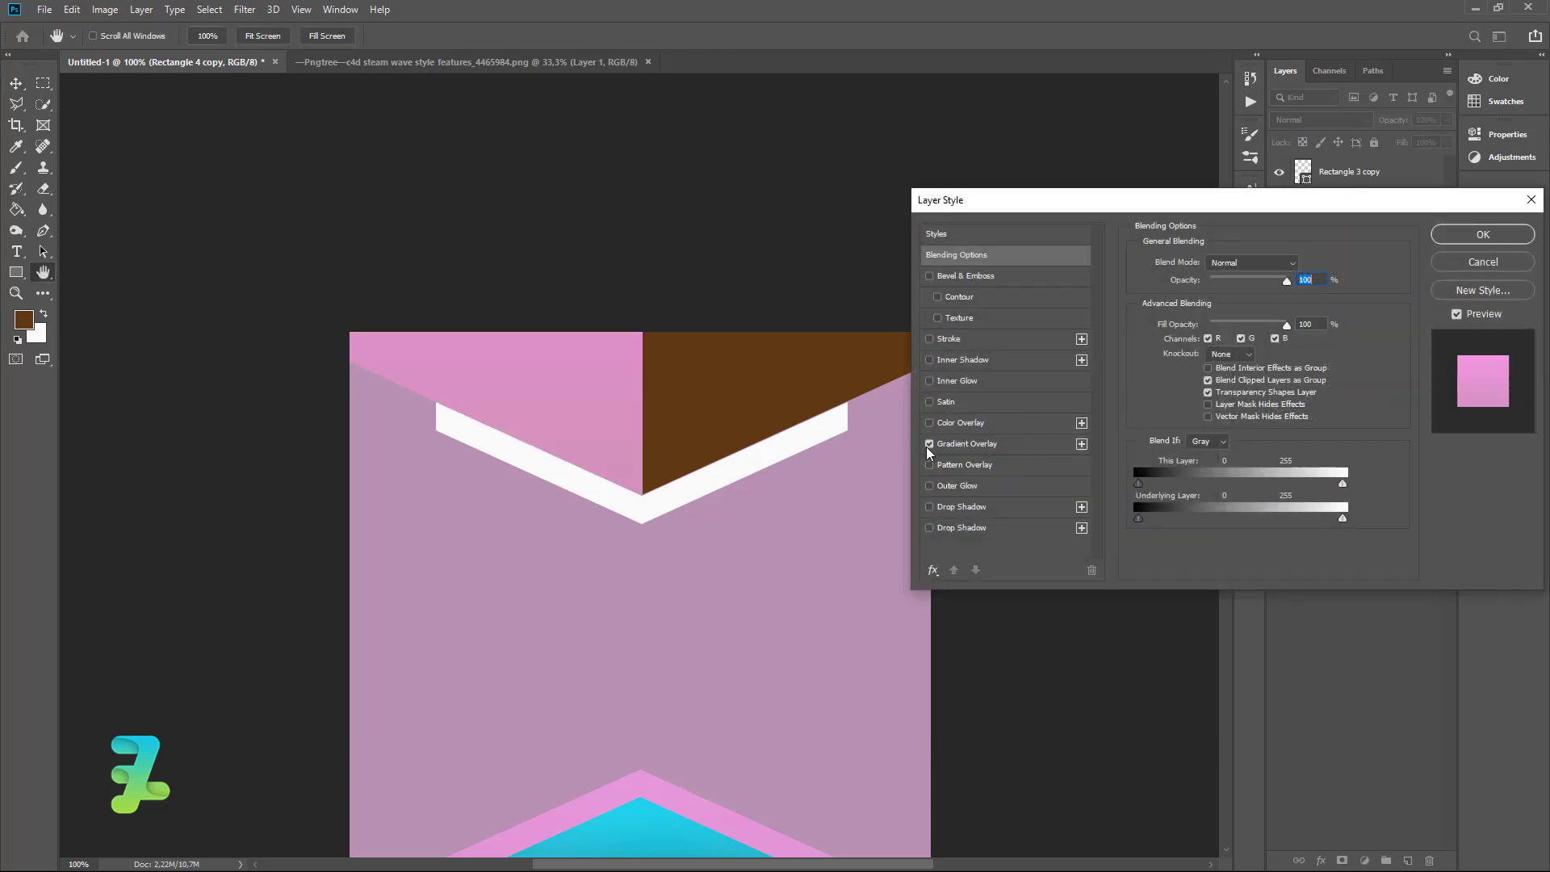
left_click(972, 444)
left_click(1259, 305)
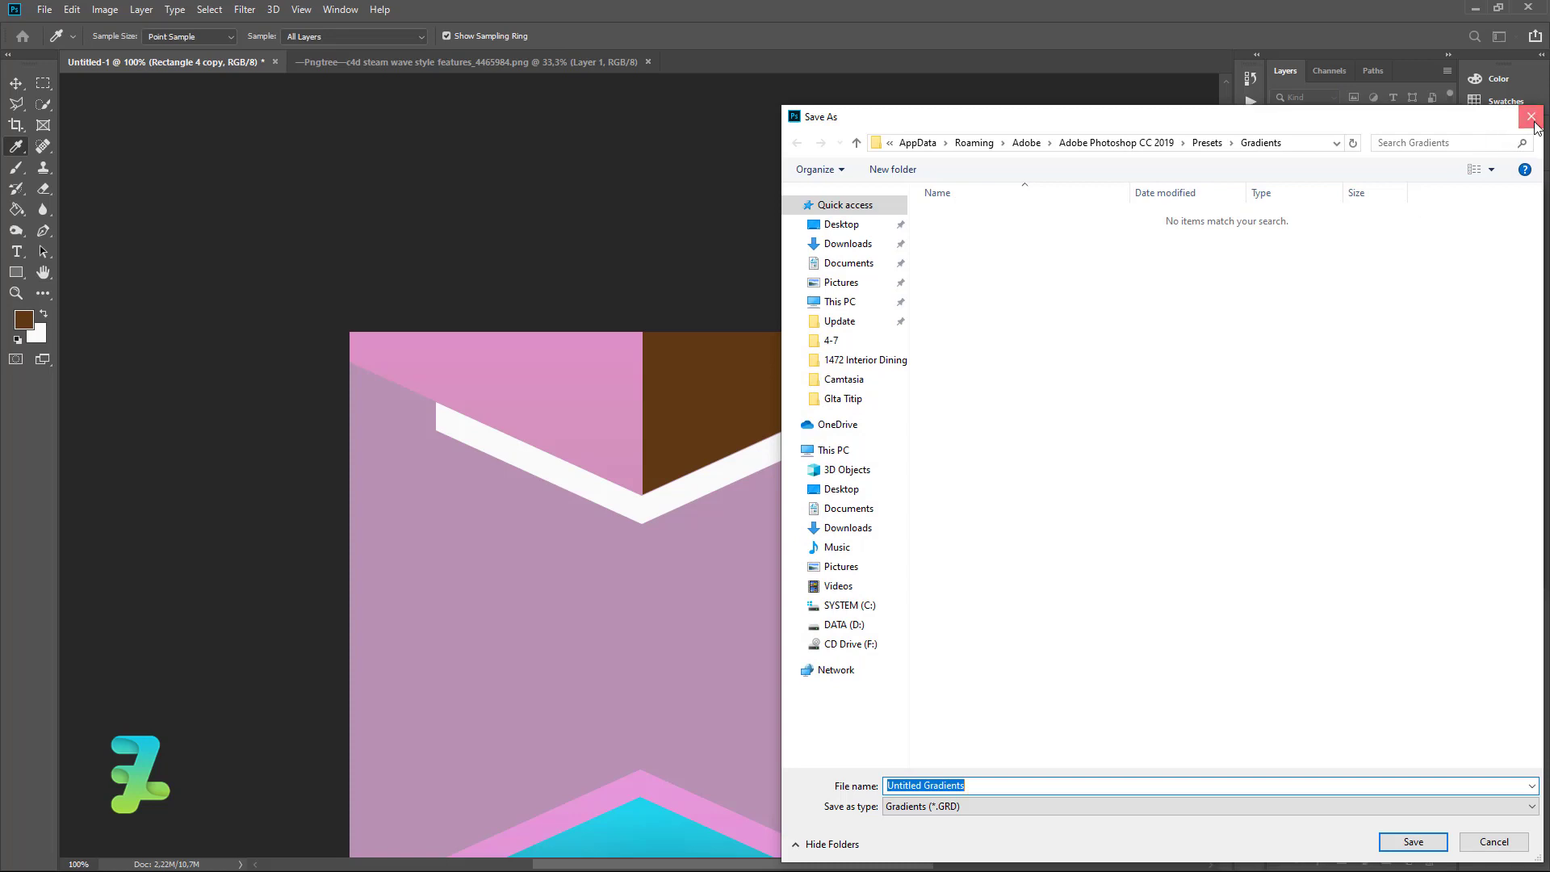
left_click(1531, 119)
Set the gradient's right stop to bright cyan #00fffc and angle it about -19°
double_click(1282, 485)
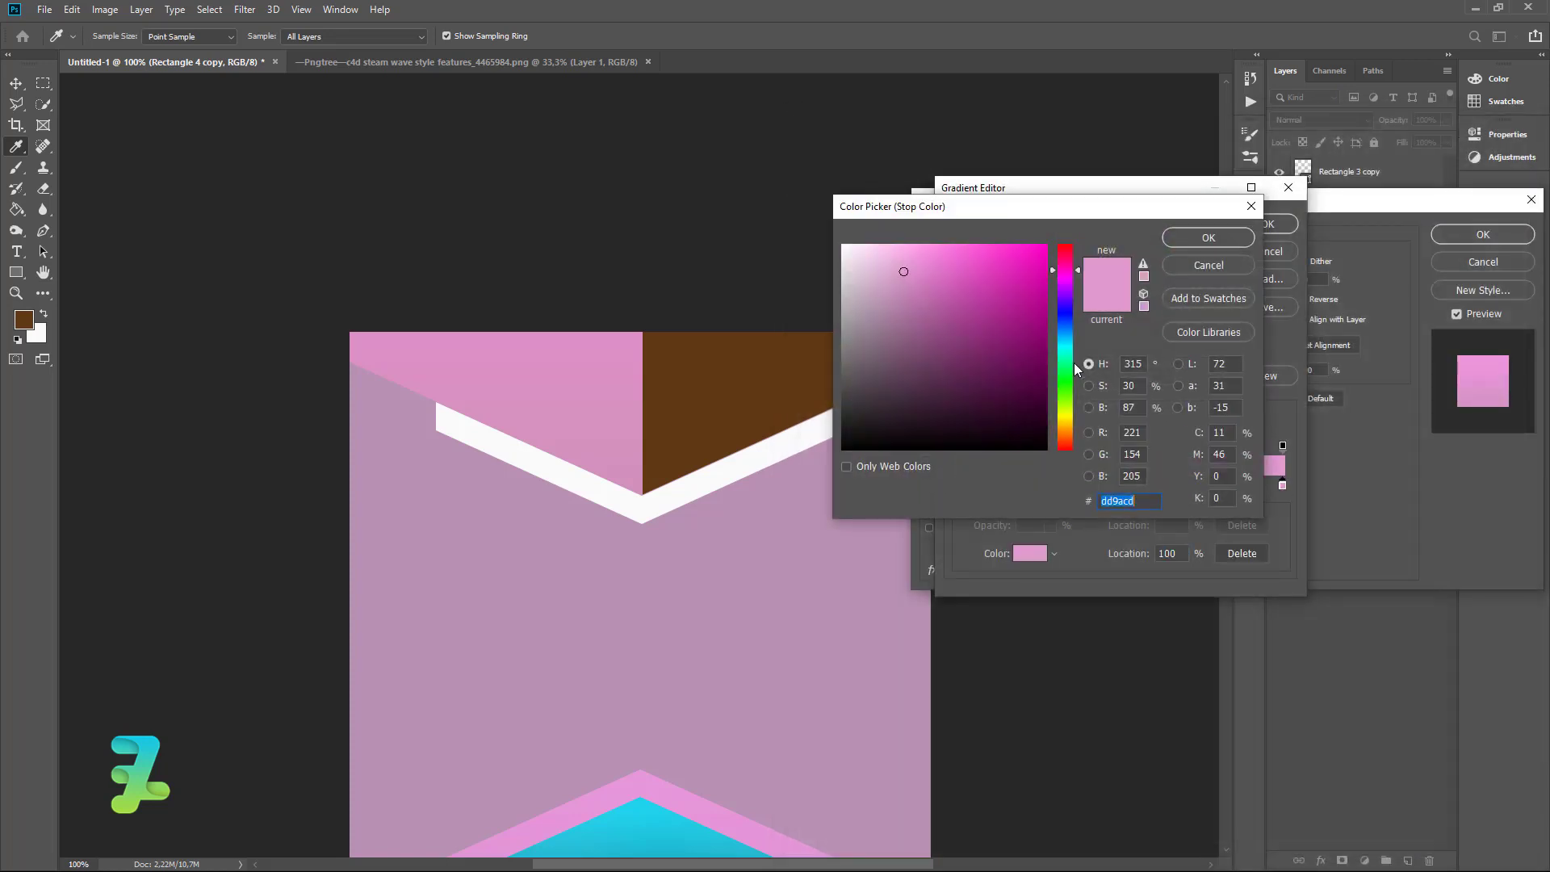
left_click(1063, 341)
left_click(1058, 258)
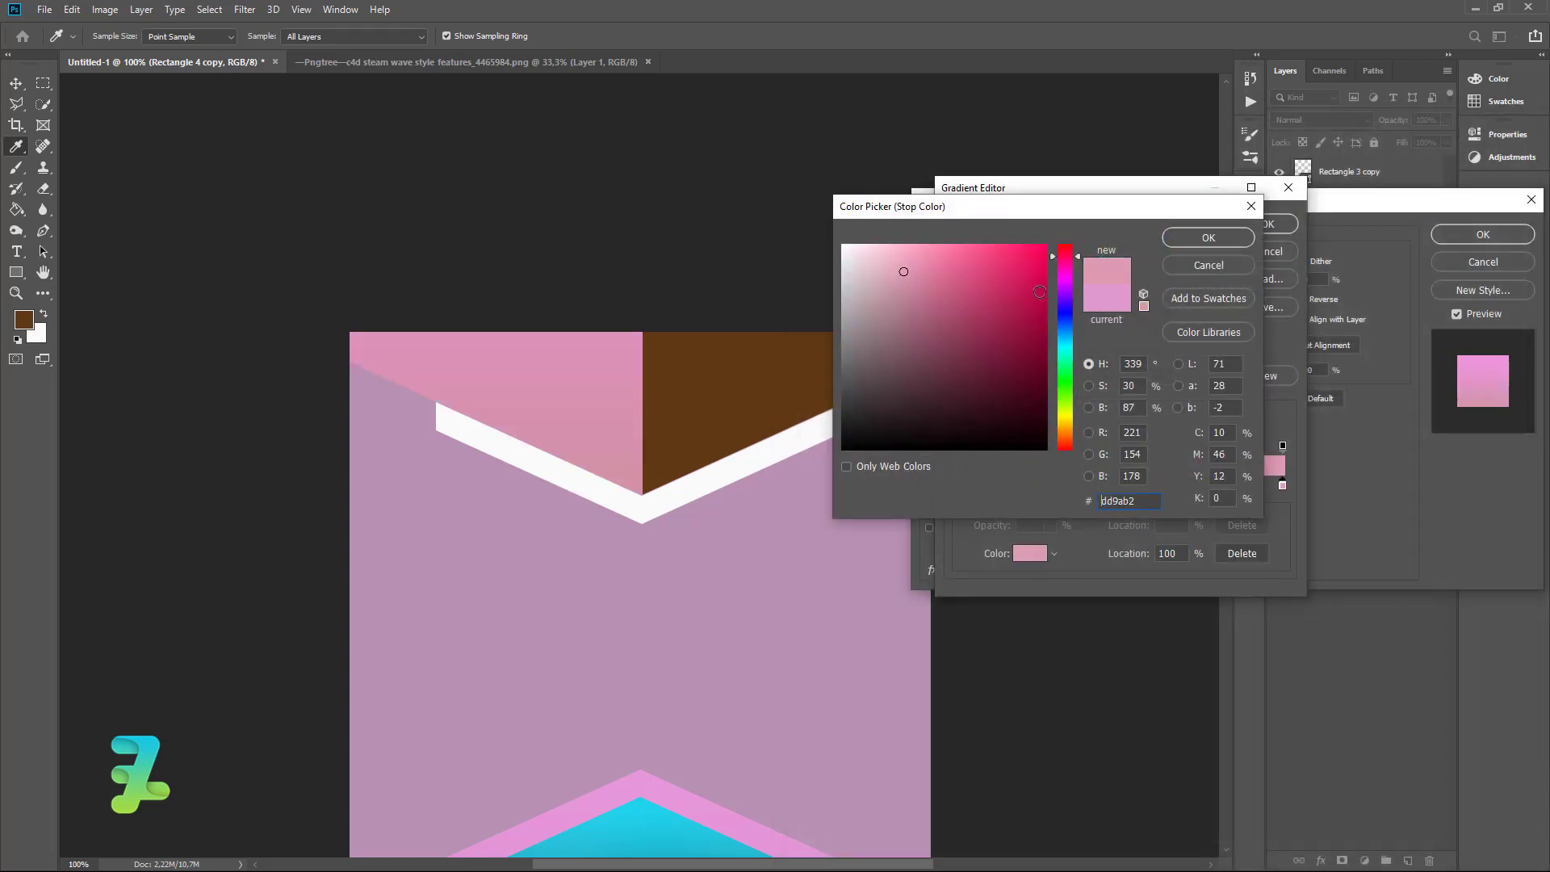
left_click(1064, 348)
left_click(1046, 244)
left_click(1210, 242)
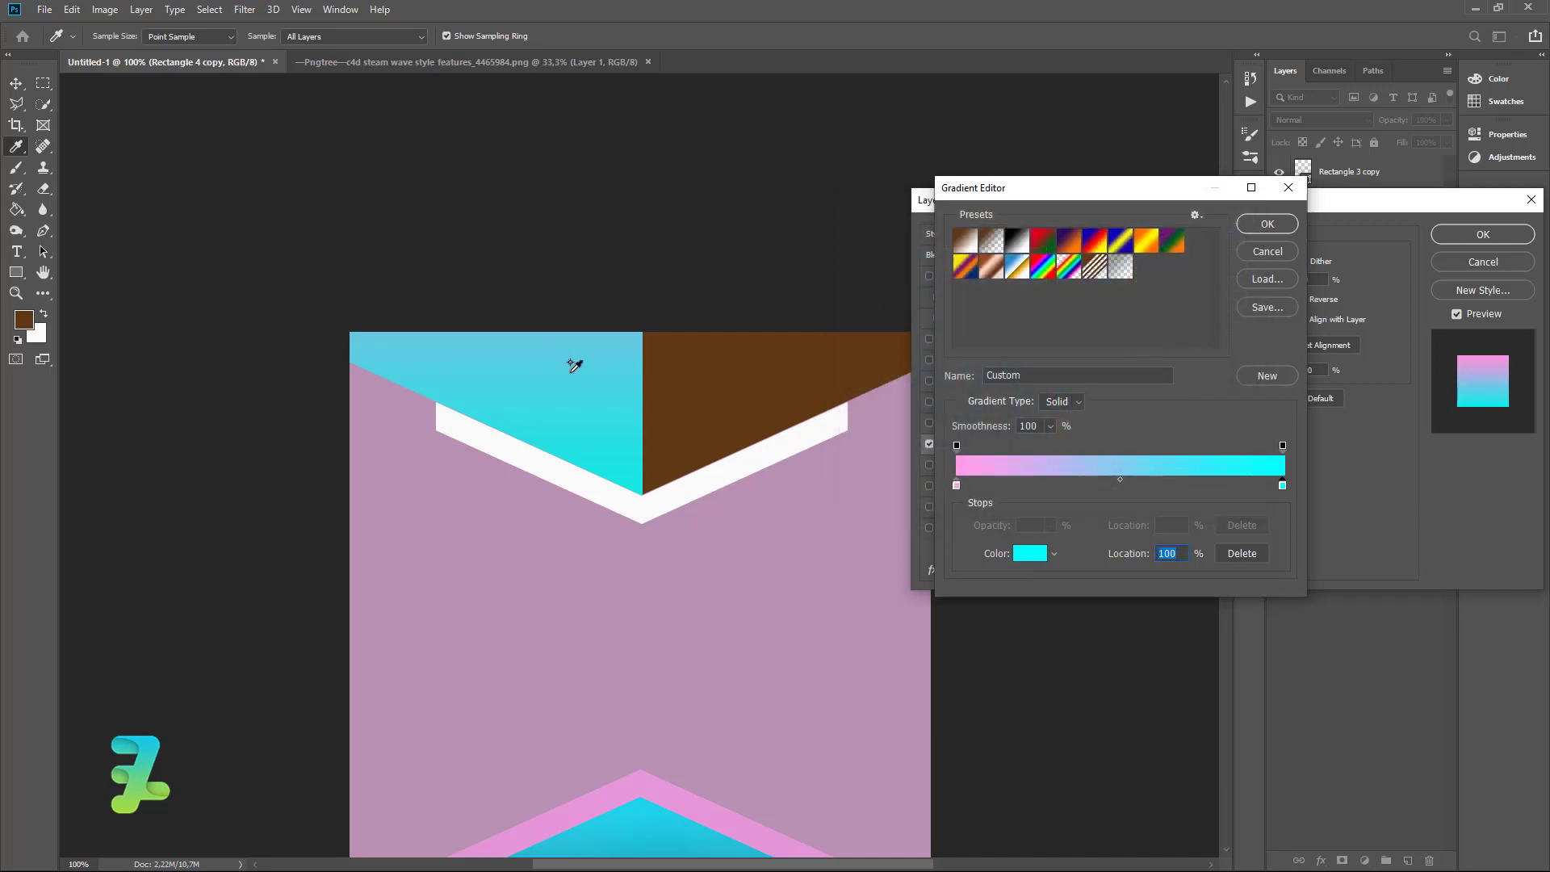
left_click(1266, 229)
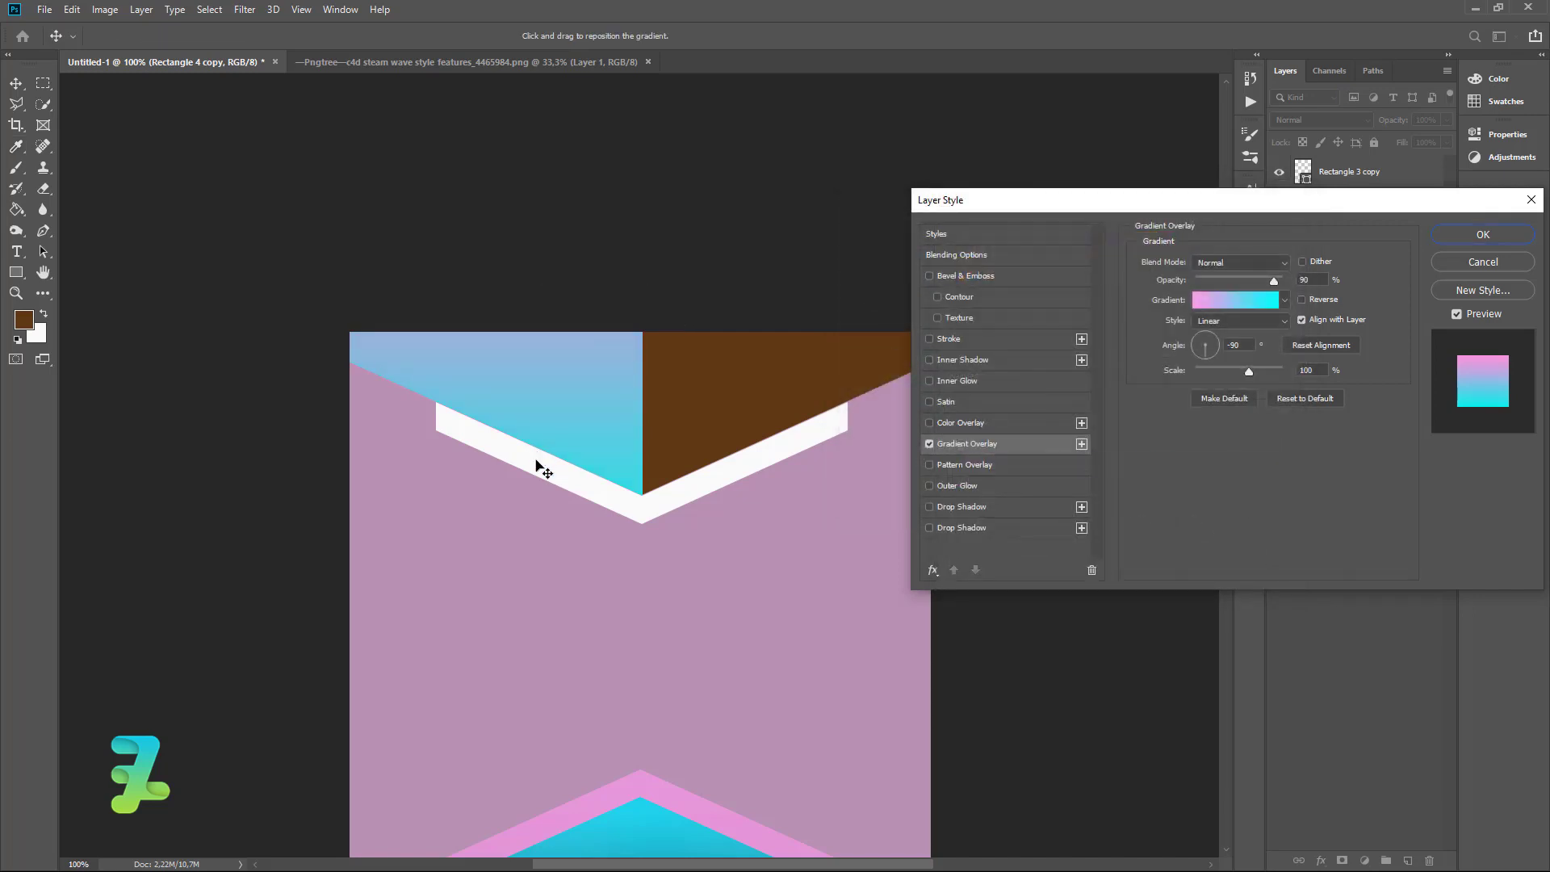
left_click_drag(1215, 363, 1233, 359)
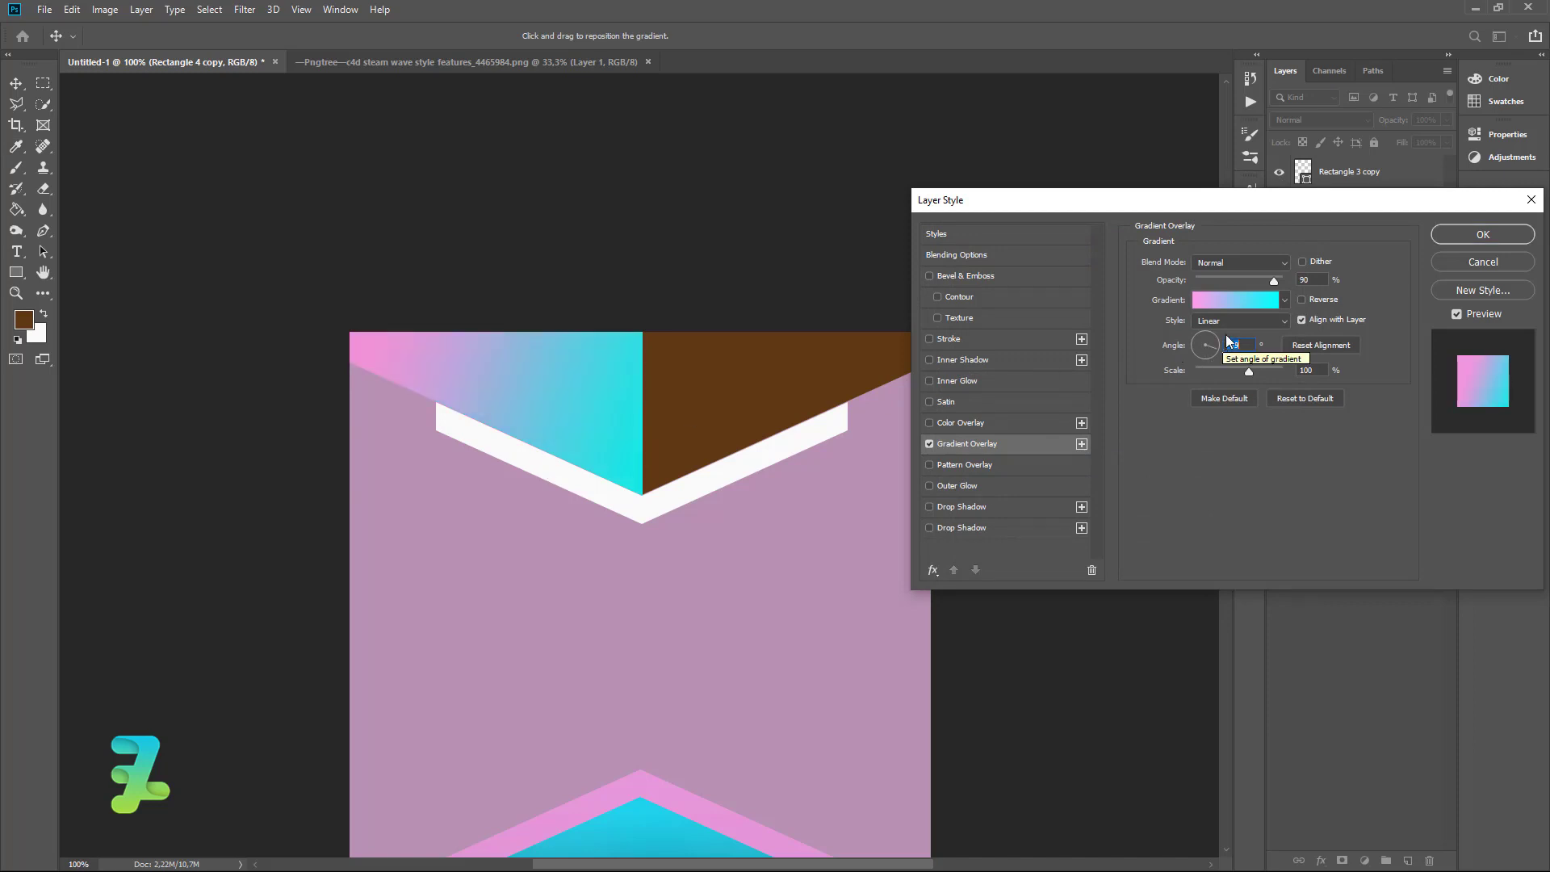
left_click(1483, 235)
Copy the gradient layer style from Rectangle 4 copy and paste it onto Rectangle 4
right_click(1387, 247)
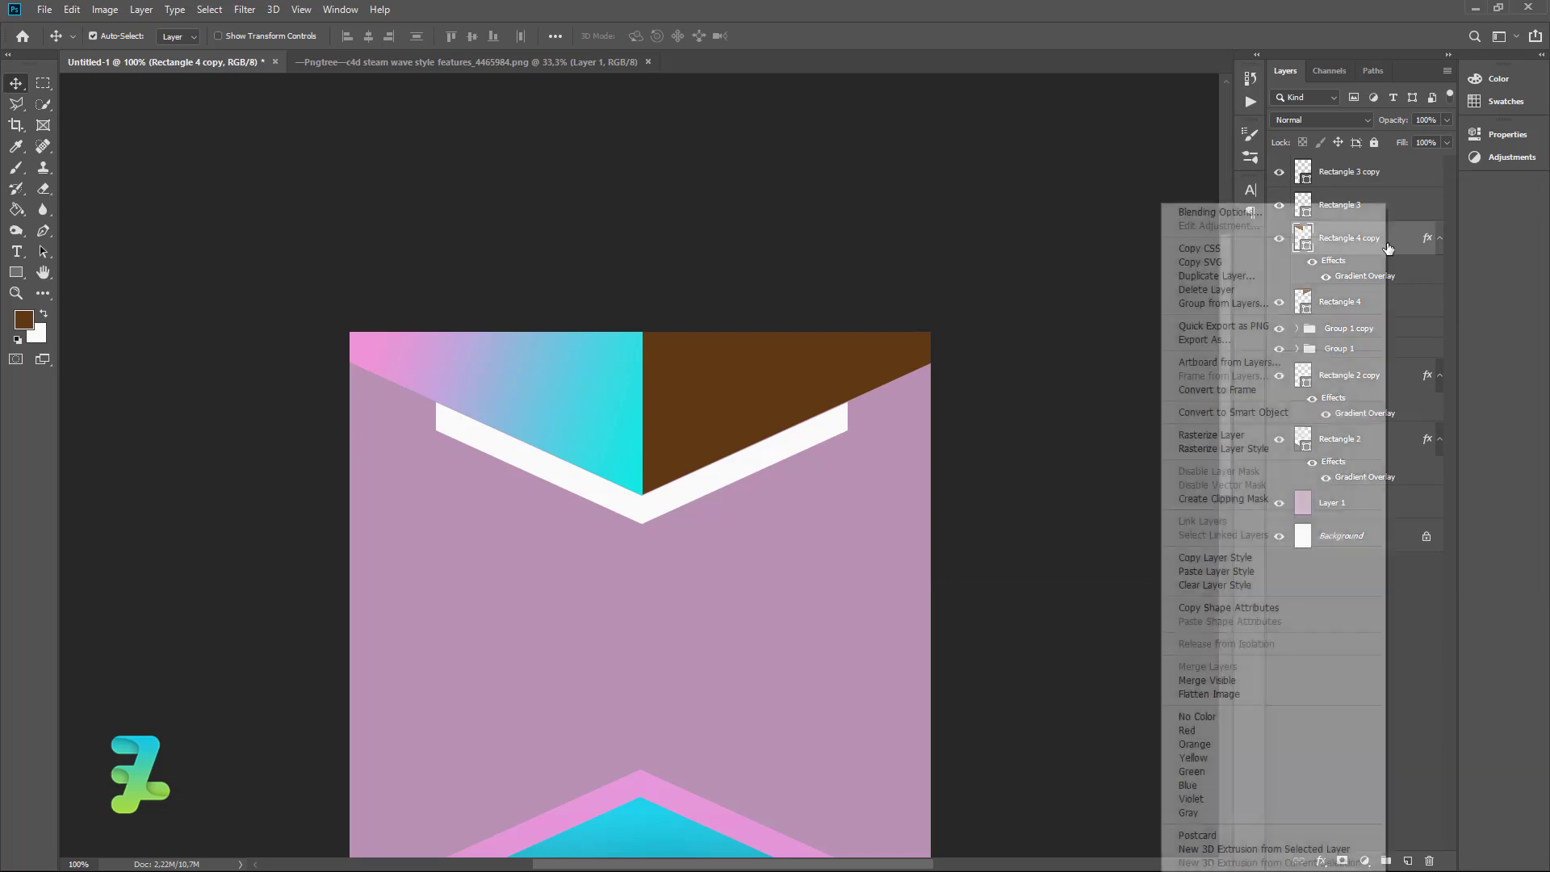
left_click(1256, 559)
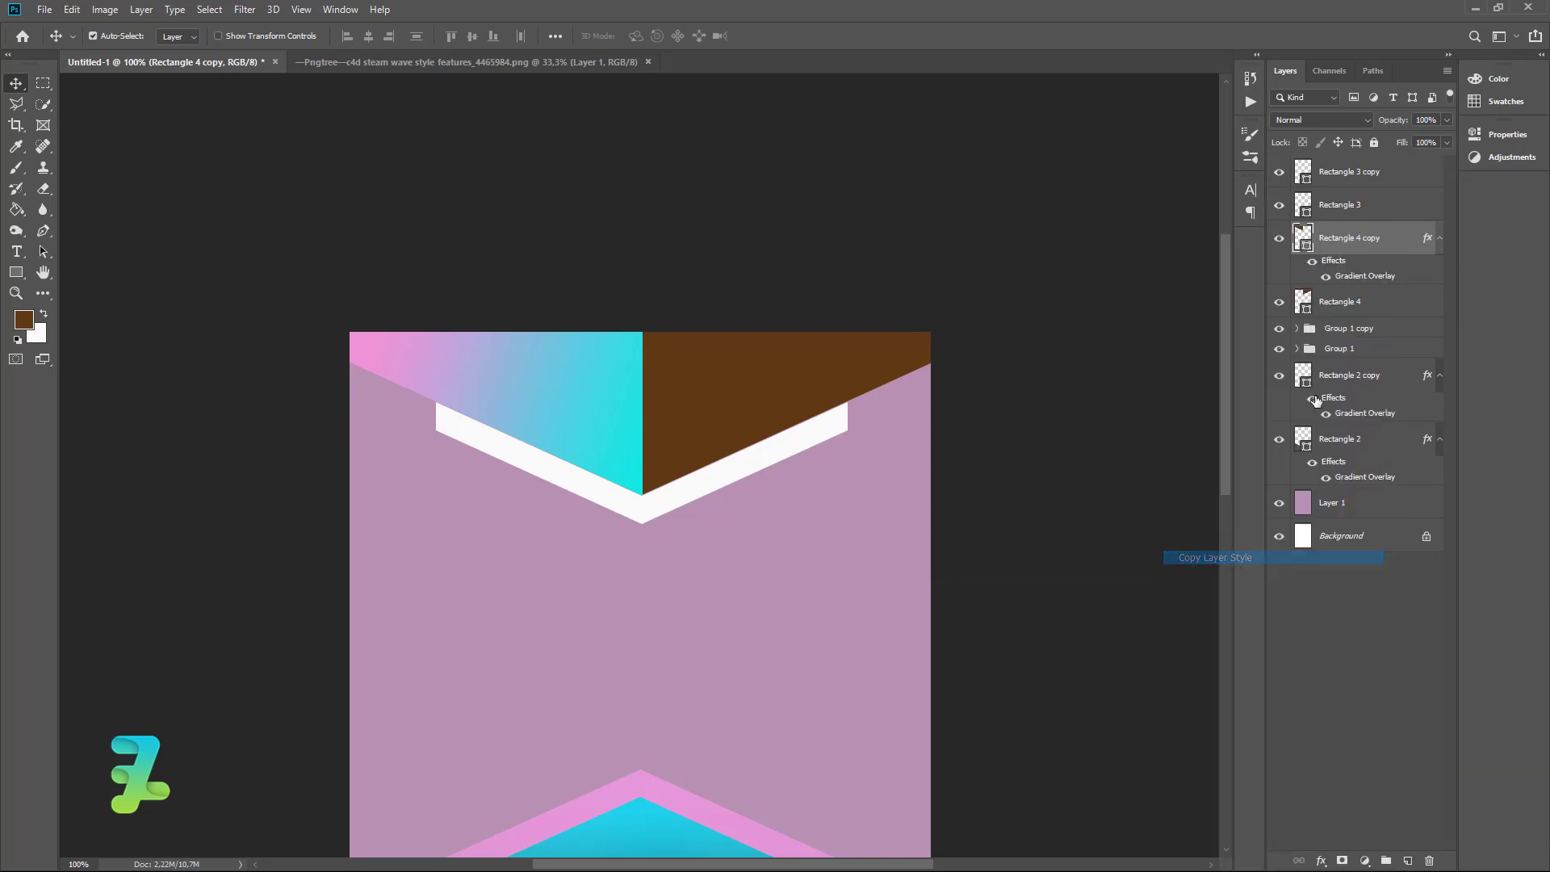
right_click(1389, 306)
left_click(1254, 570)
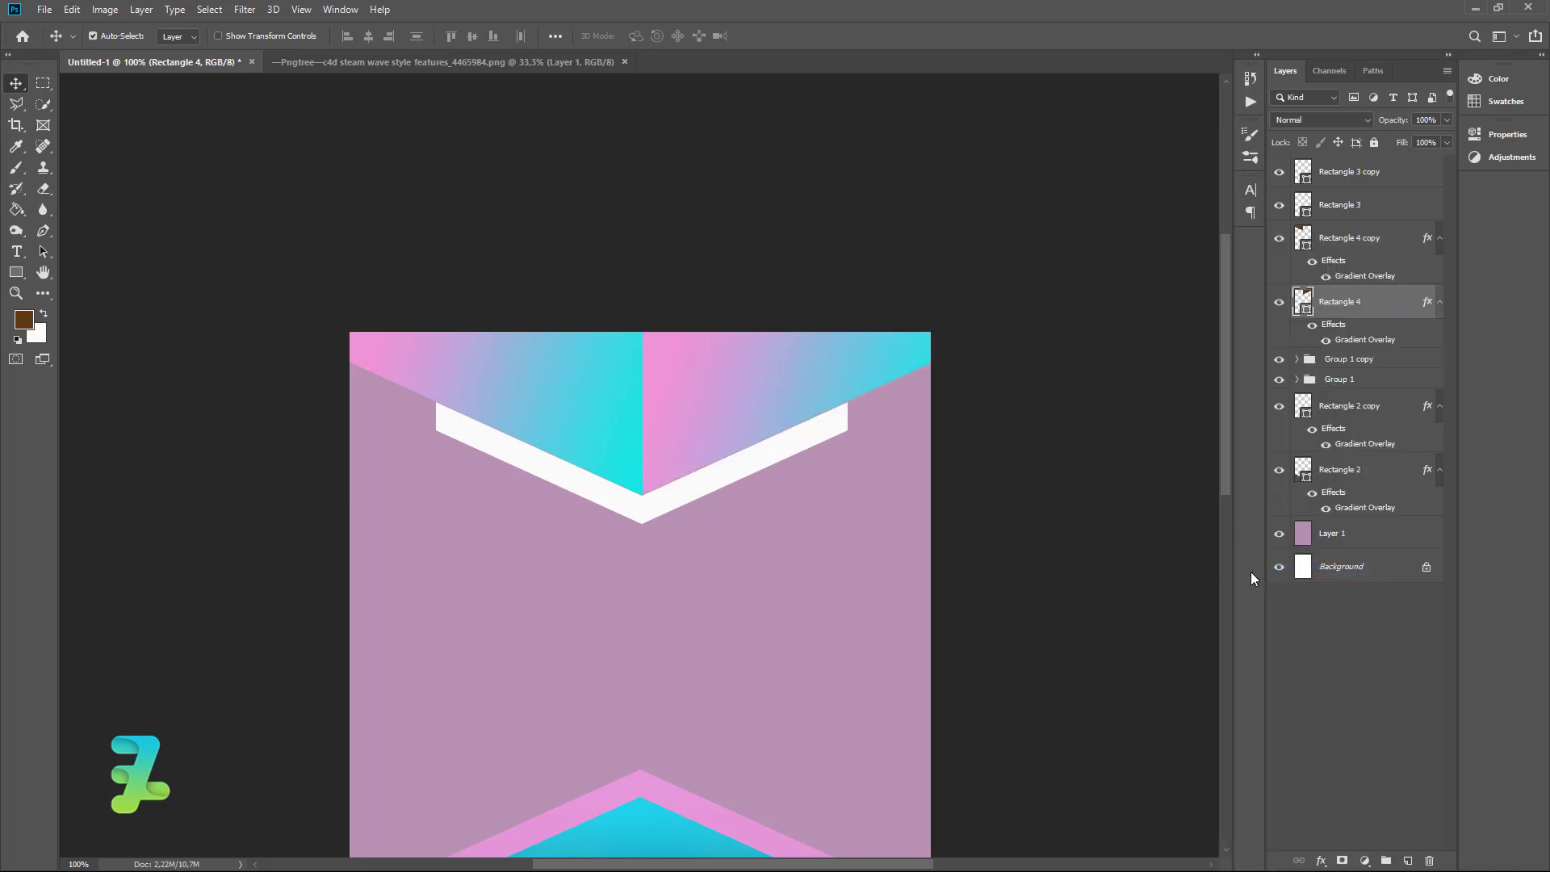
Mirror Rectangle 4's gradient overlay by setting its angle to -161°
double_click(1380, 341)
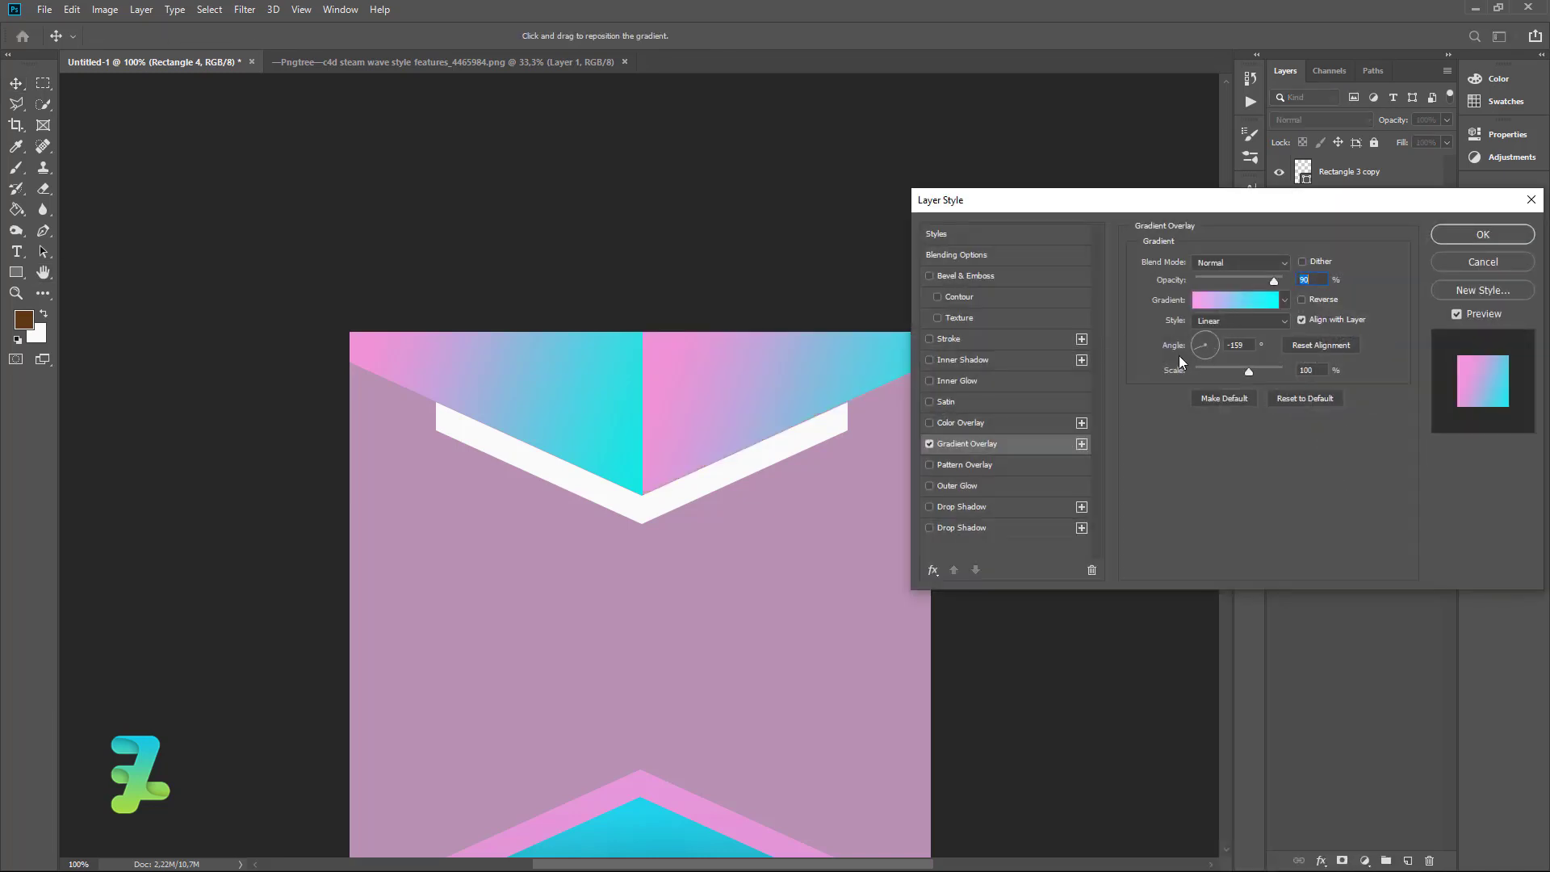
left_click(1178, 355)
left_click(1477, 235)
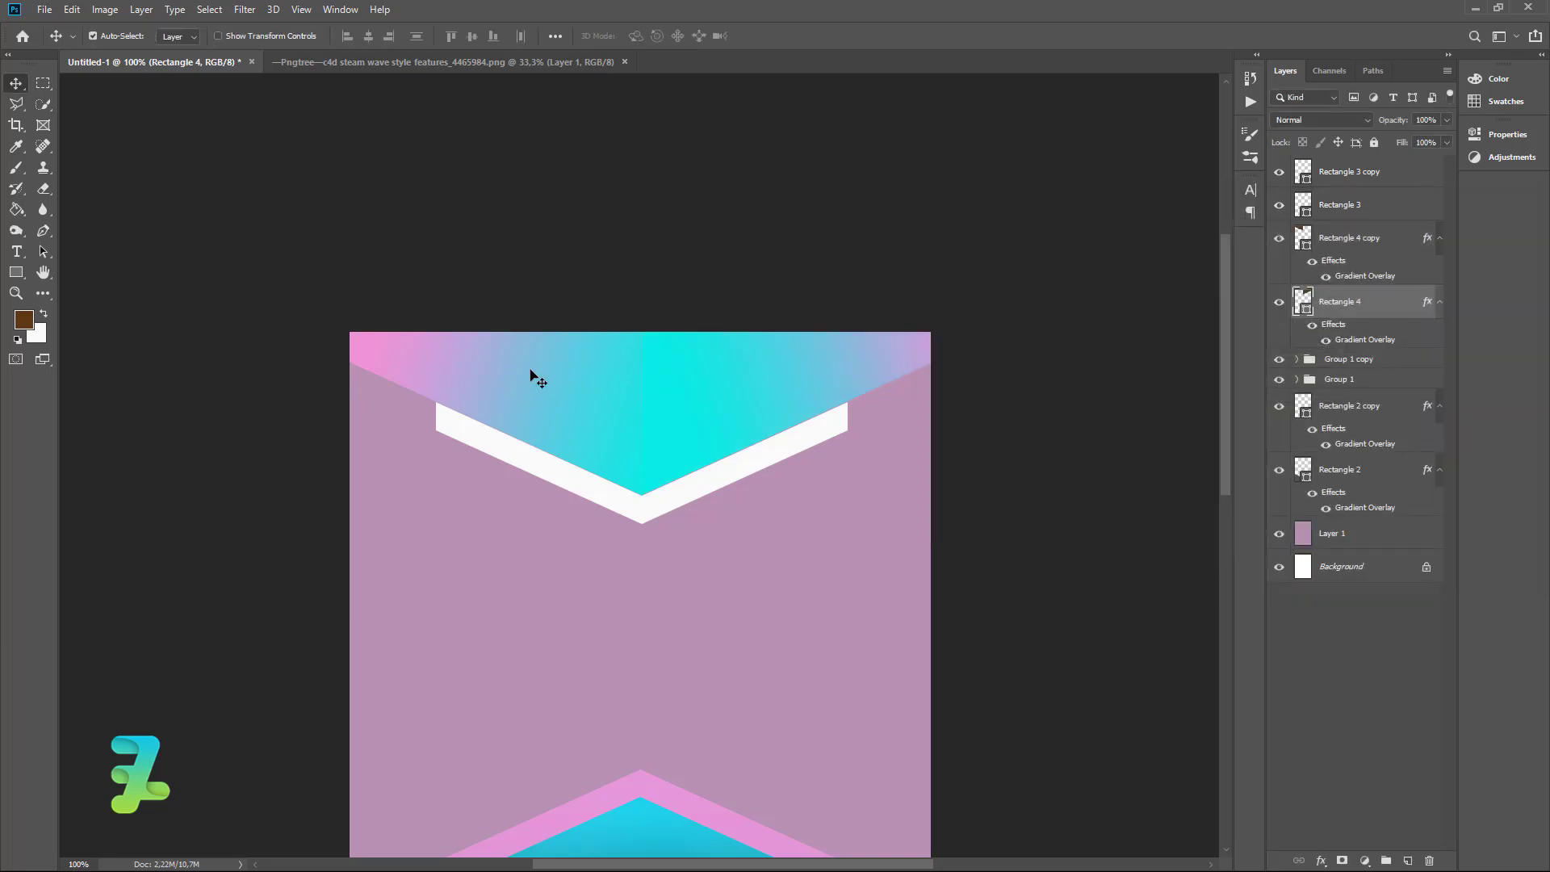
double_click(1368, 239)
double_click(1384, 323)
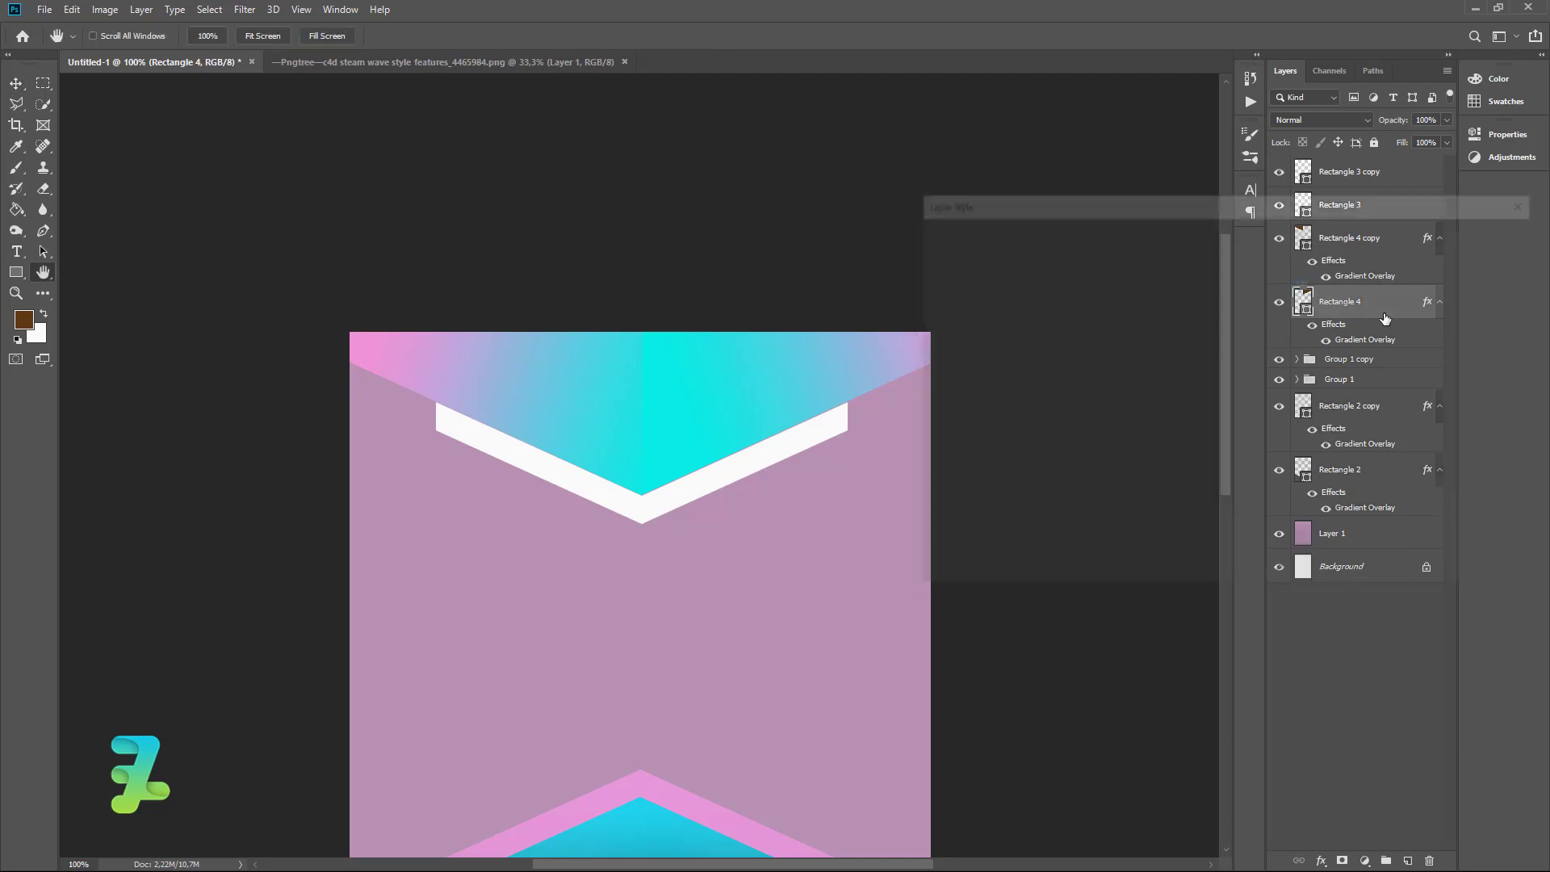
left_click(1490, 263)
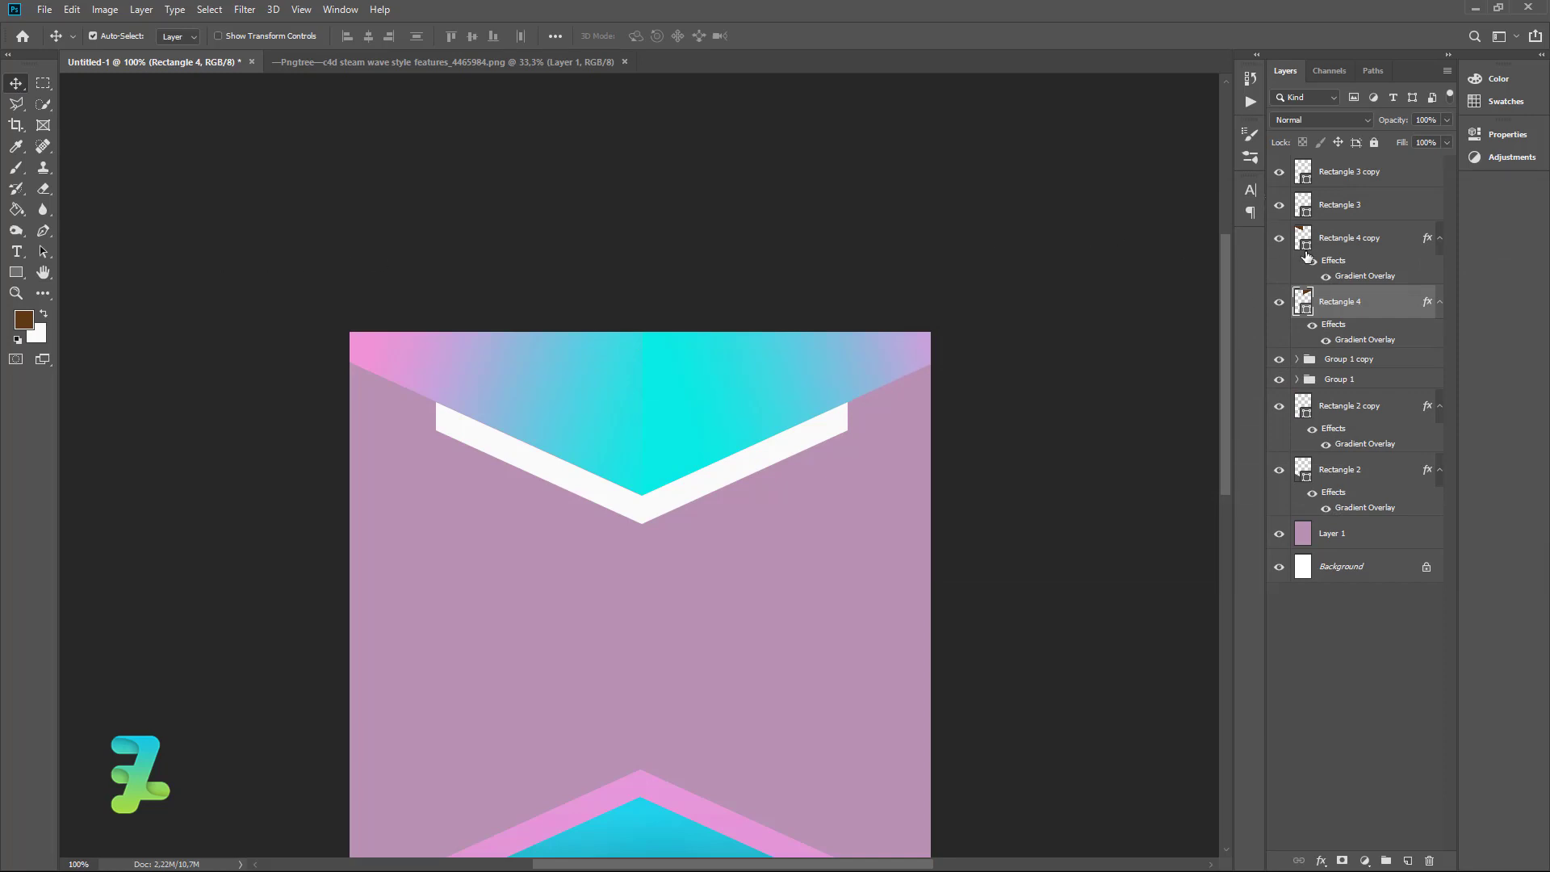
Drag the Pngtree cubes image into the poster as Layer 4 at the top of the stack
left_click(572, 70)
right_click(572, 69)
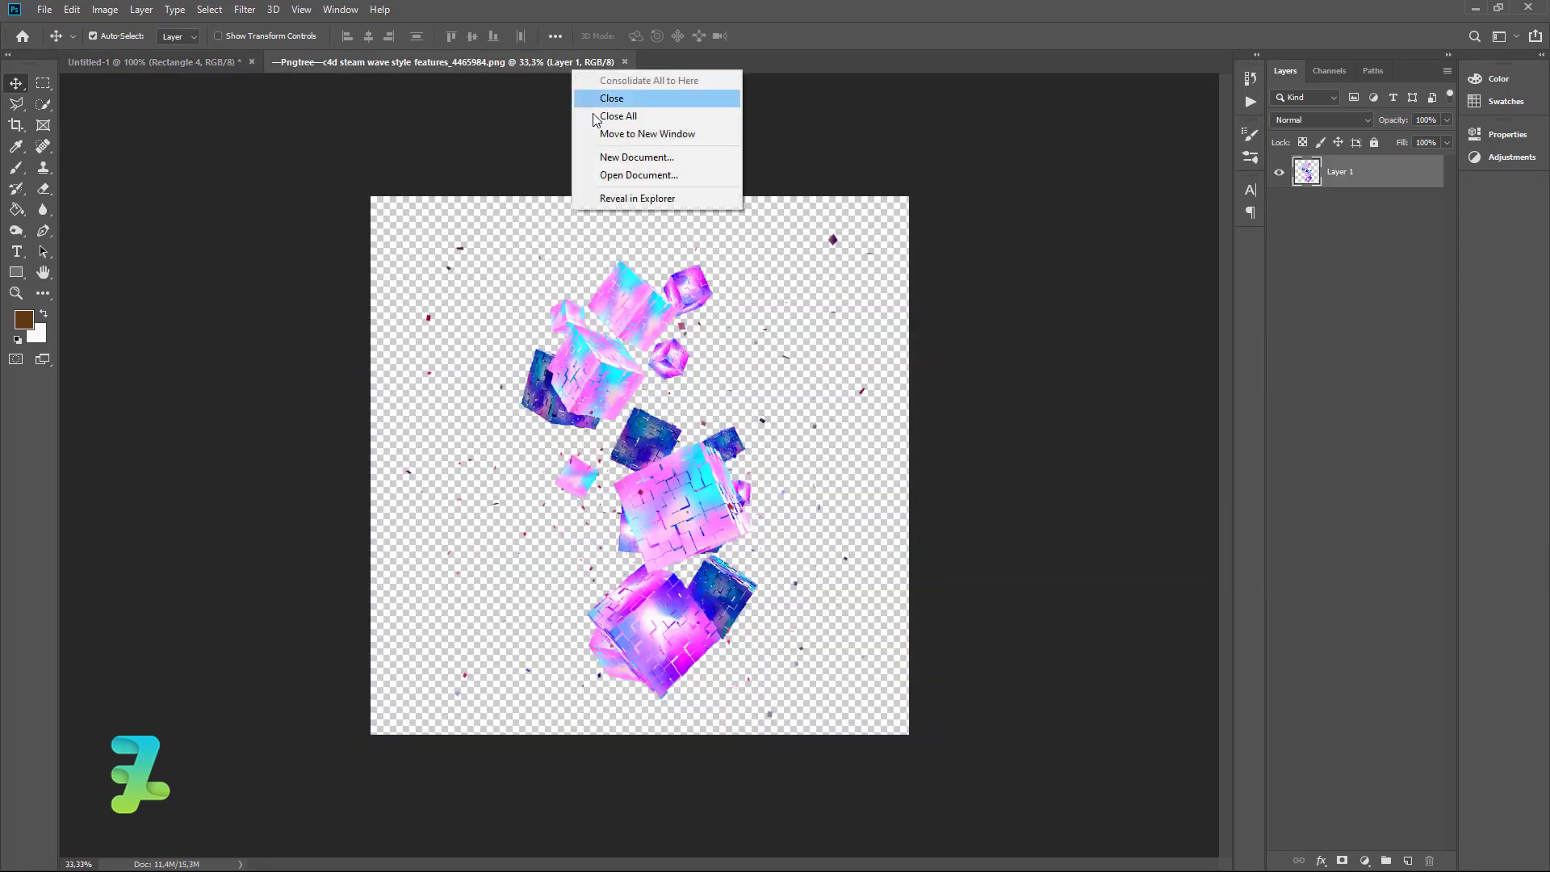
left_click(614, 131)
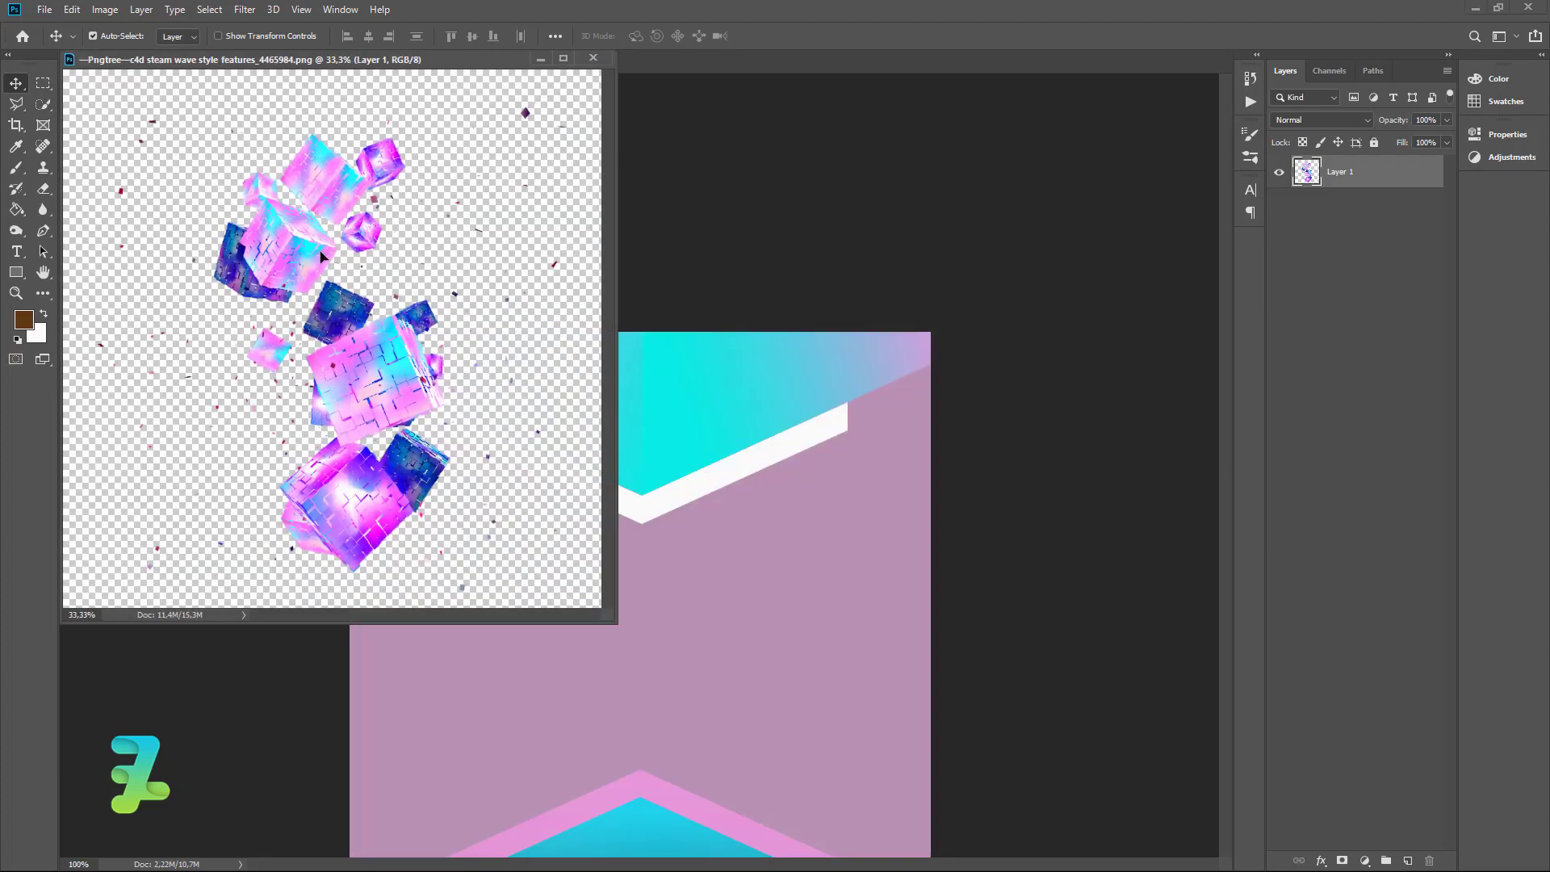
left_click_drag(321, 256, 670, 640)
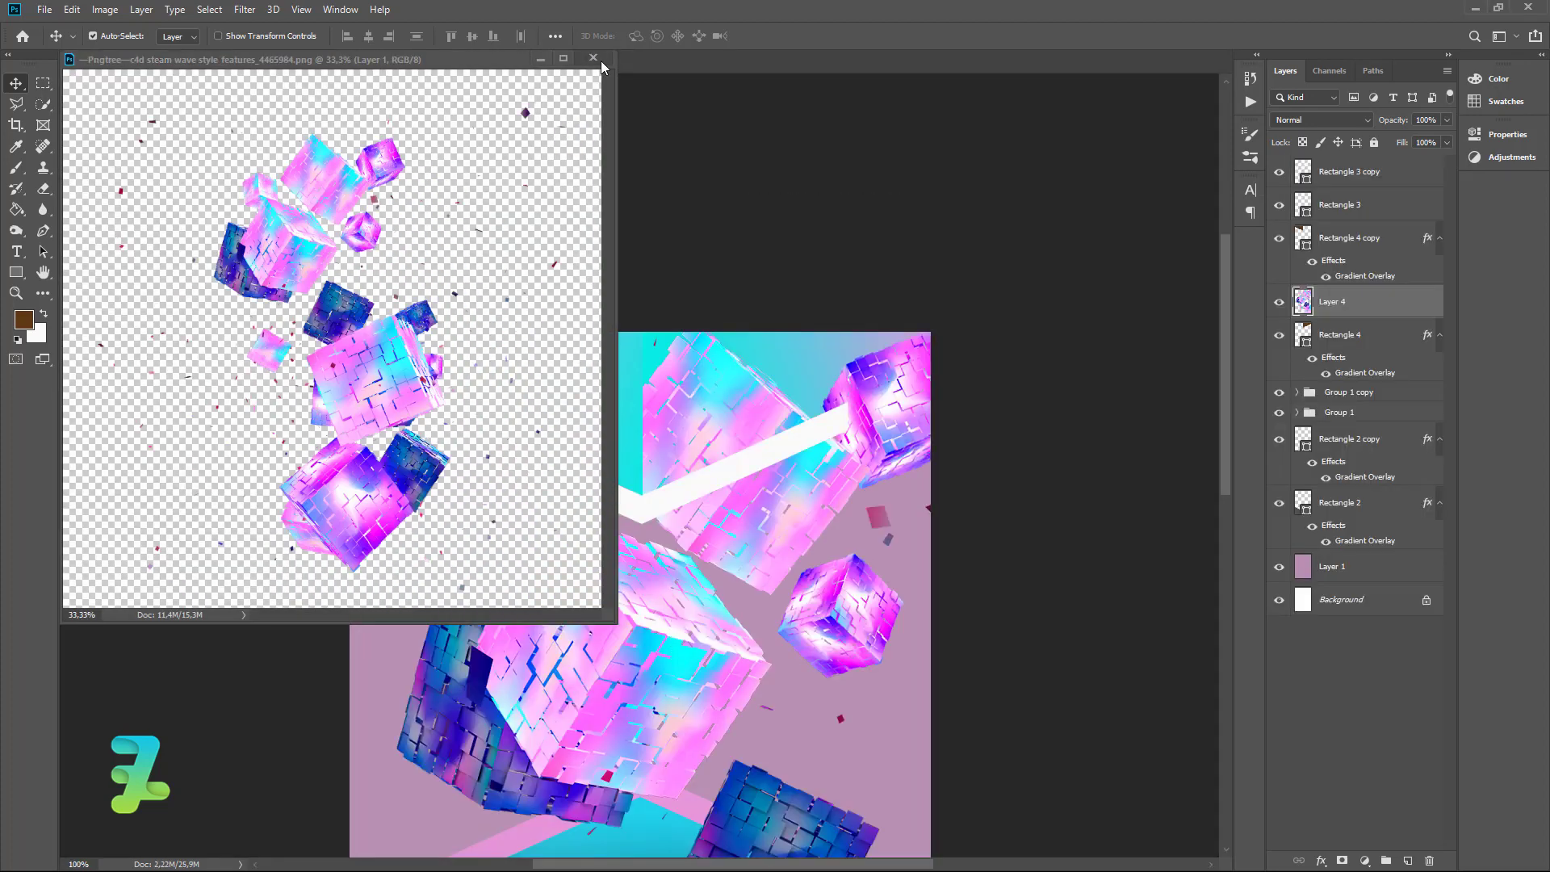
left_click(597, 60)
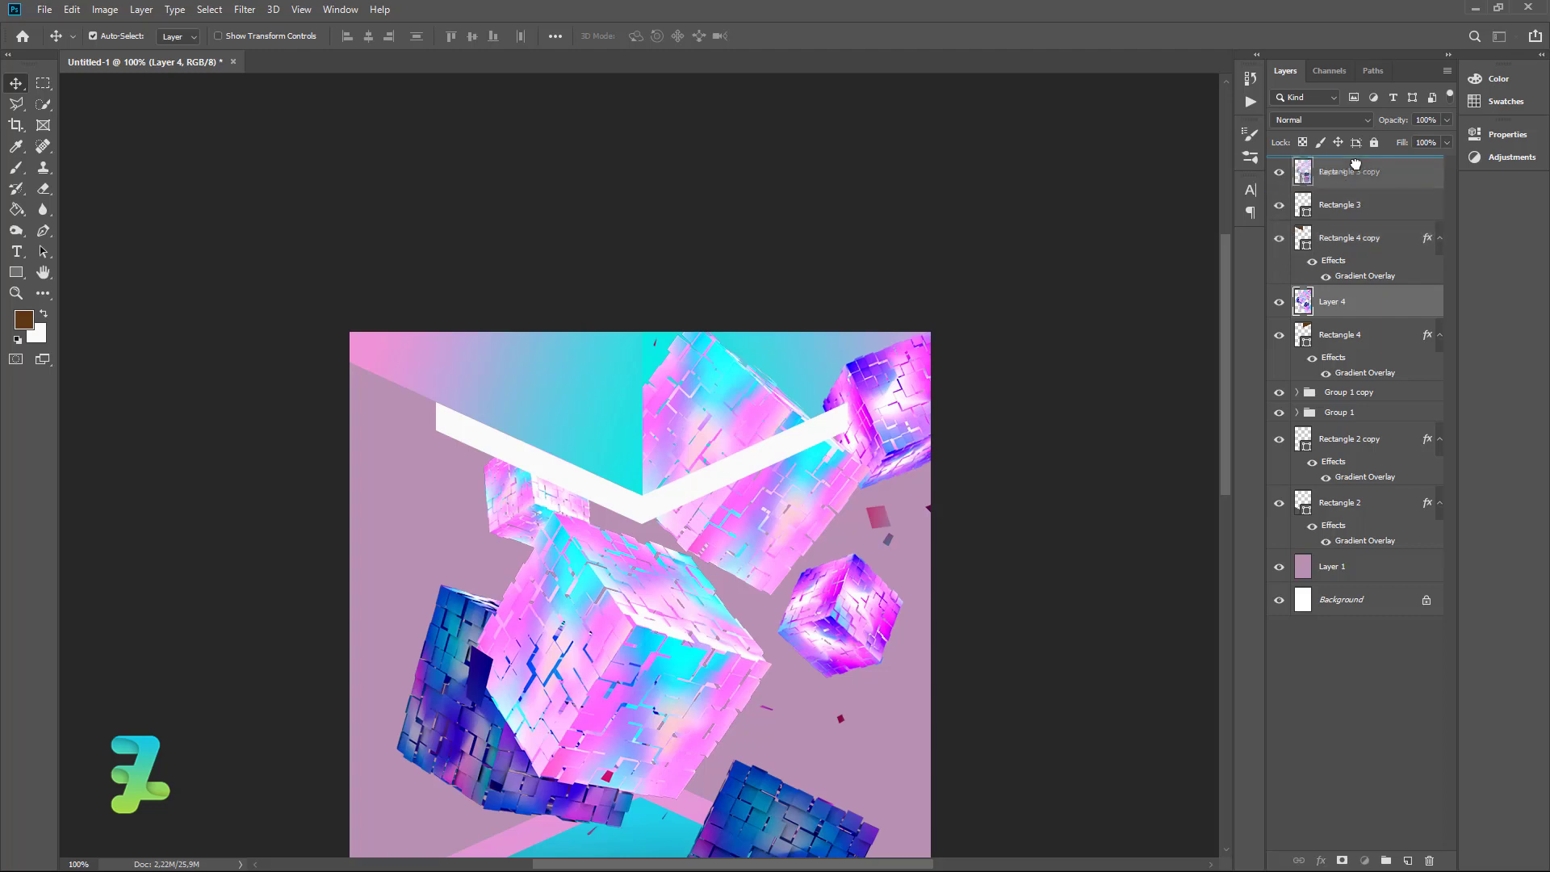
left_click_drag(1310, 275, 1364, 160)
Group the four top-panel rectangle layers into Group 2
left_click(1364, 204)
left_click(1362, 351, "shift")
key("ctrl")
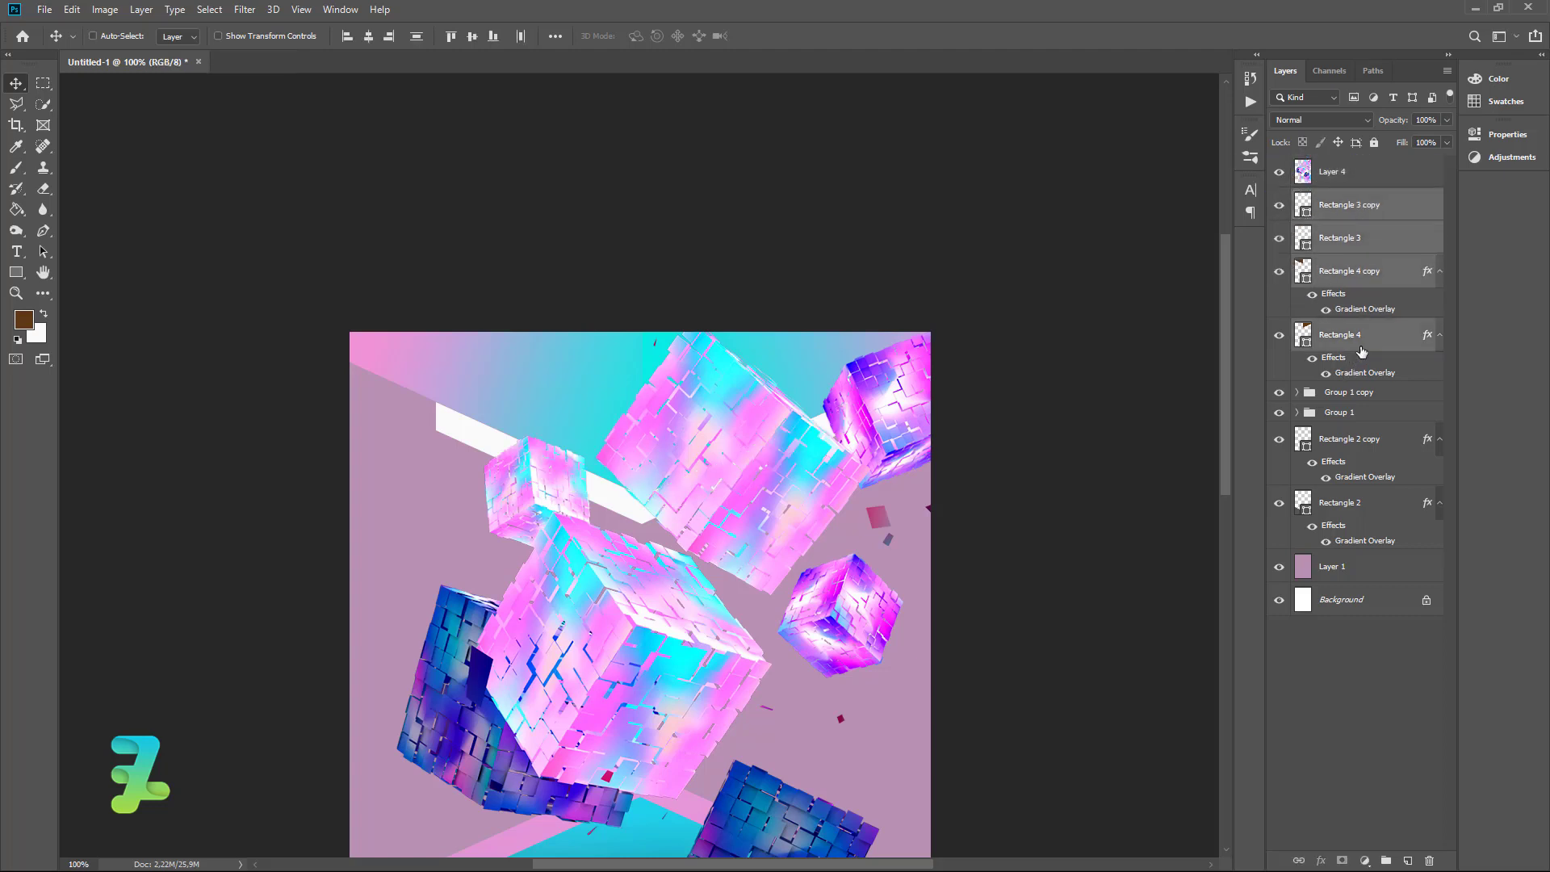
key("ctrl+j")
key("ctrl+g")
left_click(1305, 176)
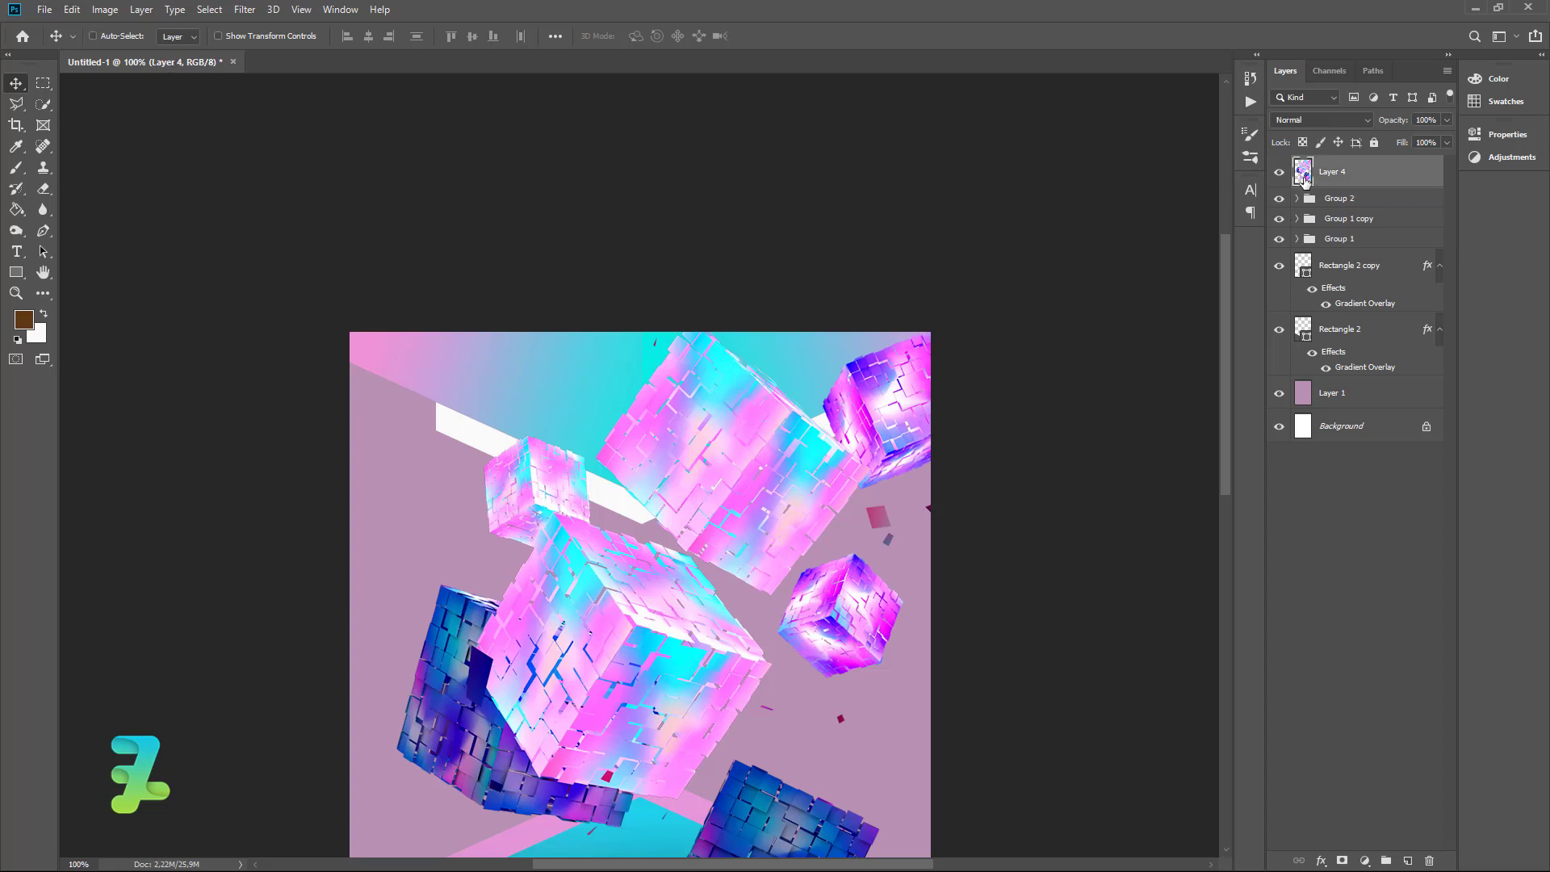
key("ctrl+minus")
key("ctrl+minus")
Move Layer 4 below Group 2 and scale it to 43.7%, centred on the poster
left_click_drag(1304, 181, 1373, 210)
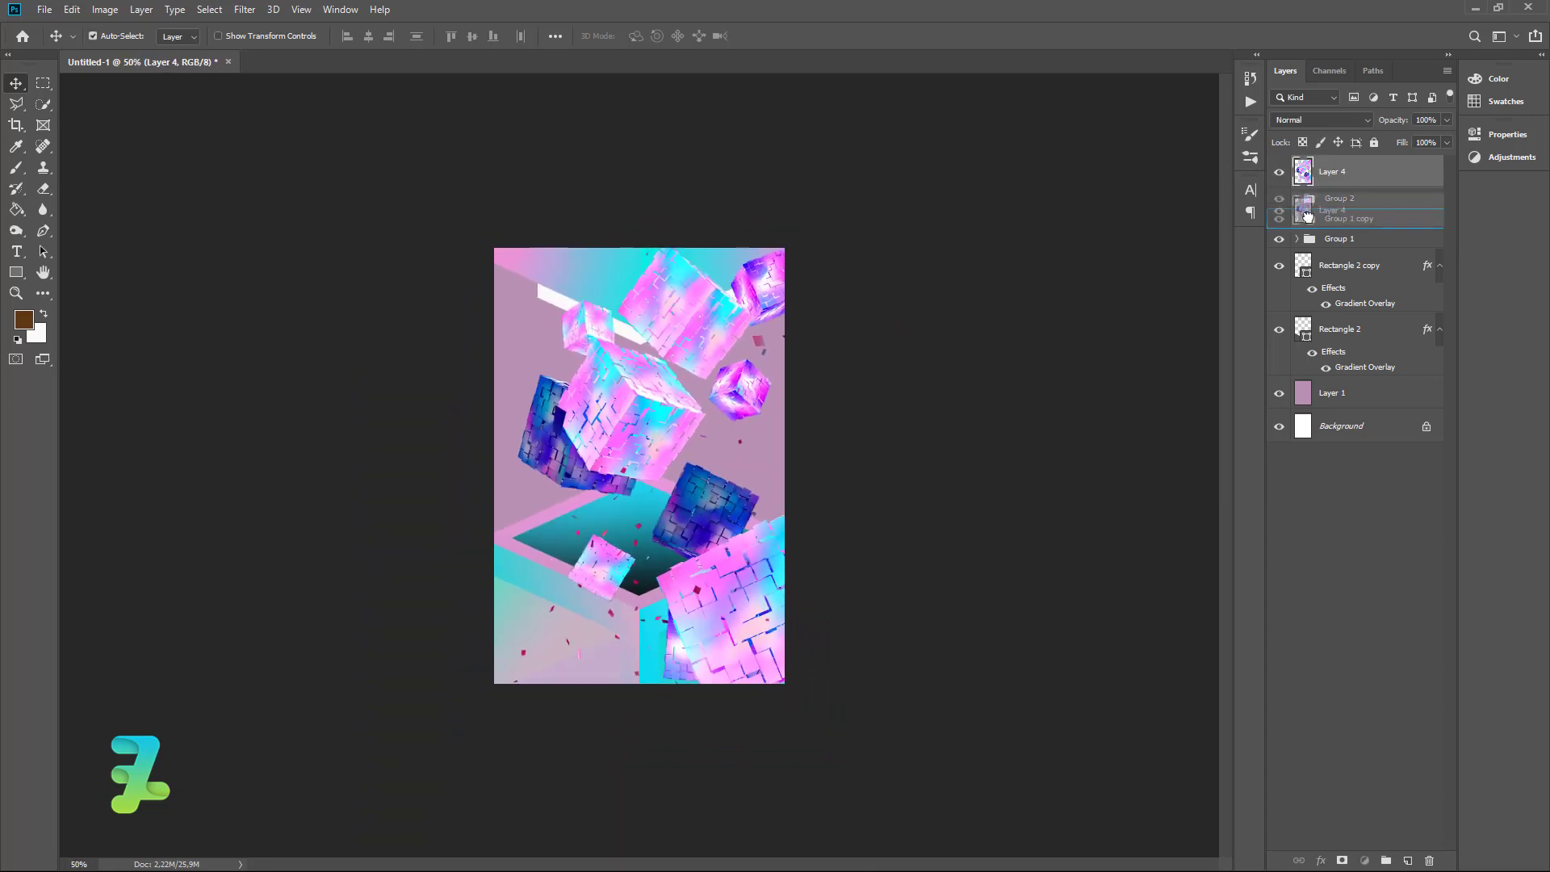
key("ctrl+t")
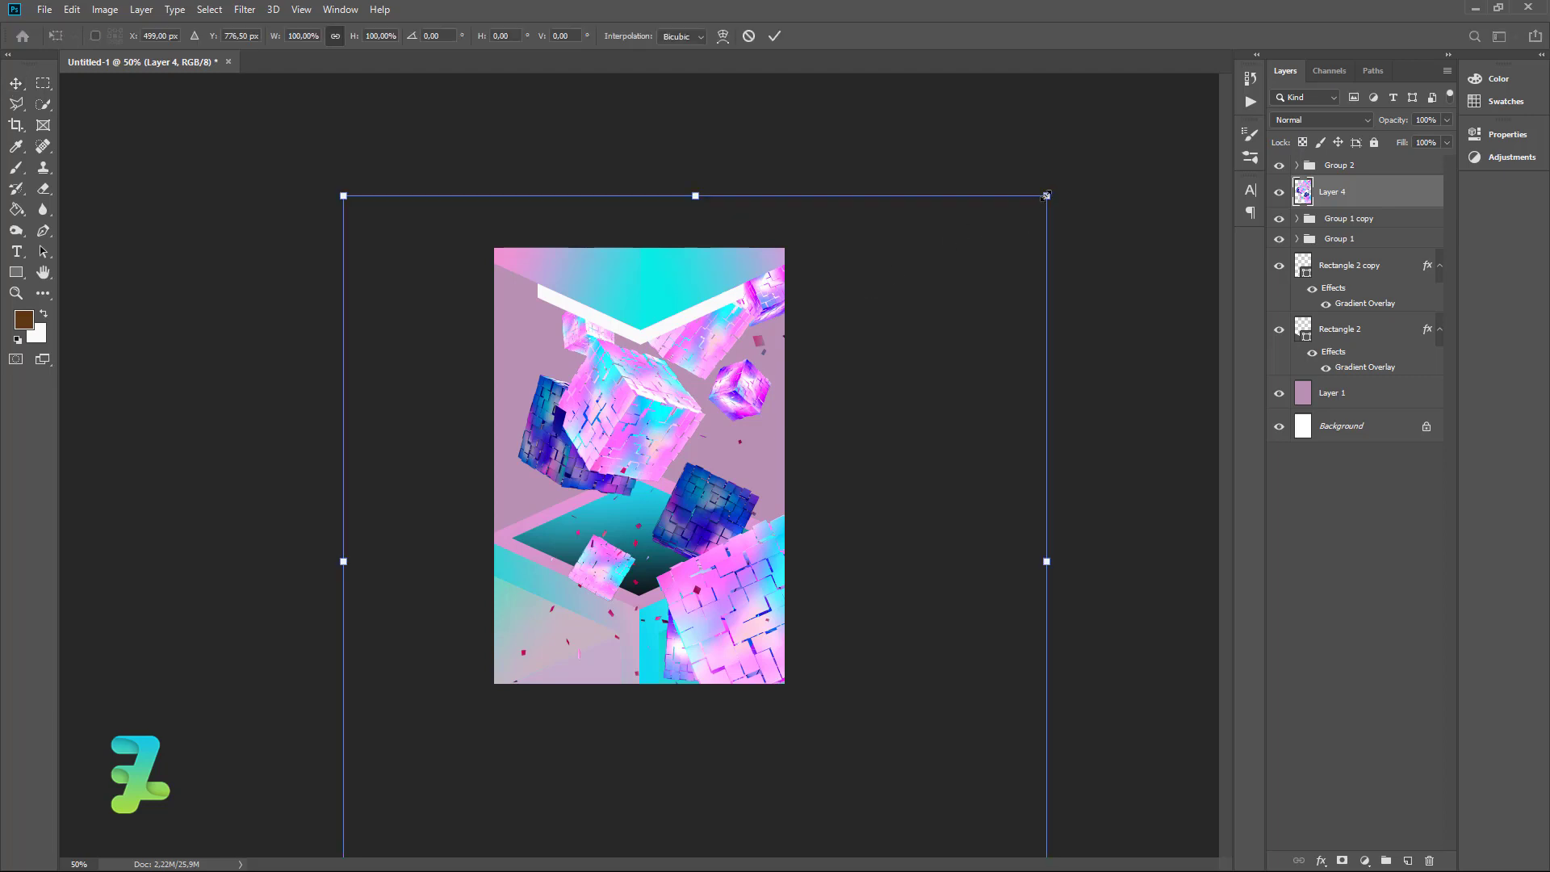
left_click_drag(1047, 195, 849, 401)
left_click_drag(713, 509, 655, 379)
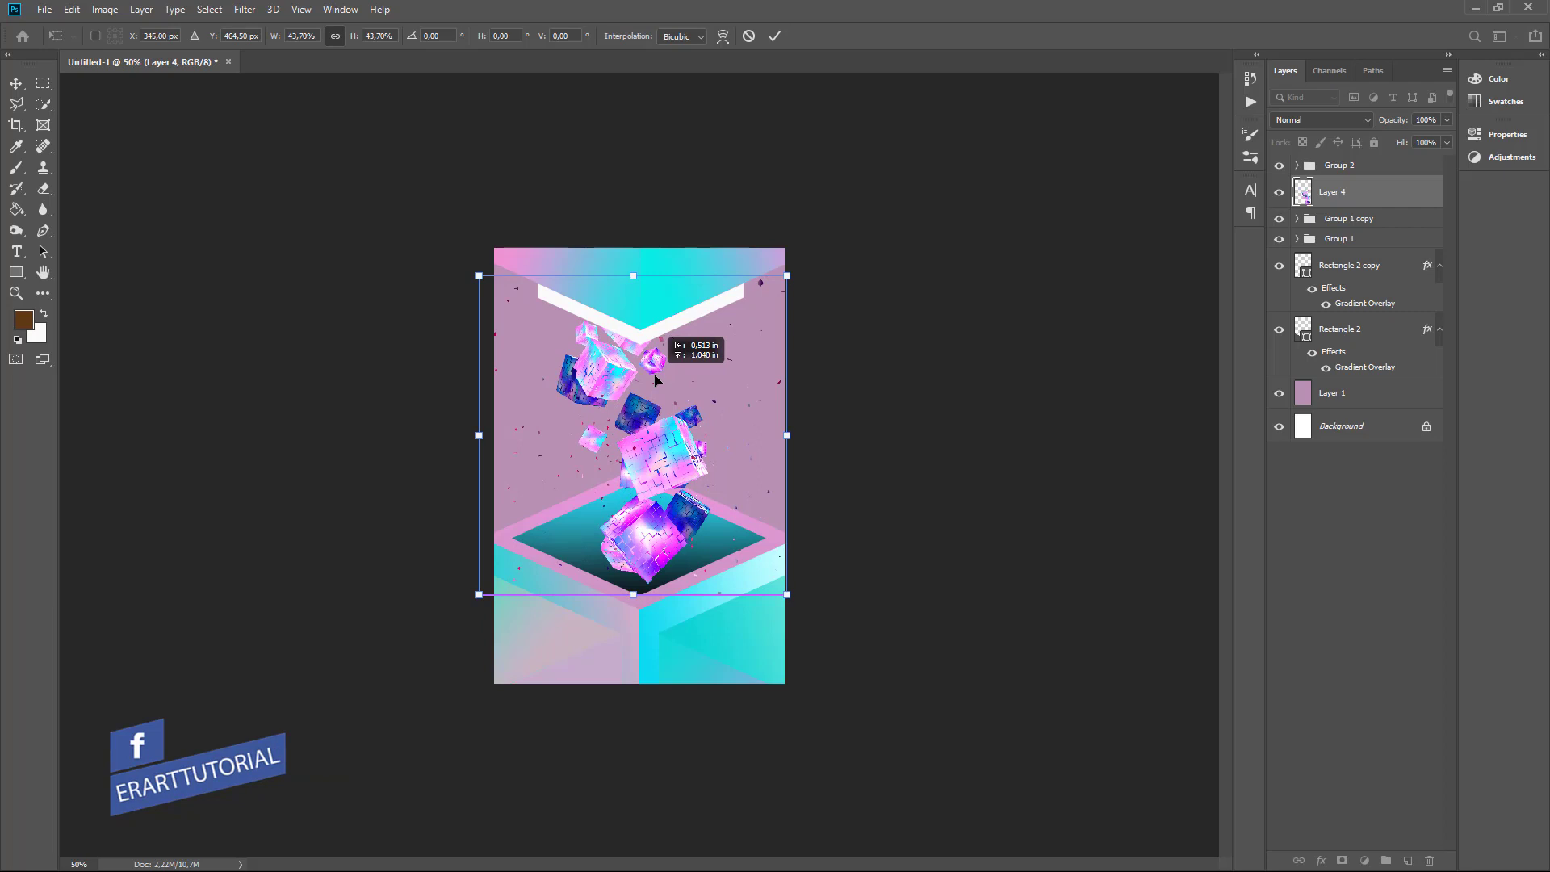
key("Return")
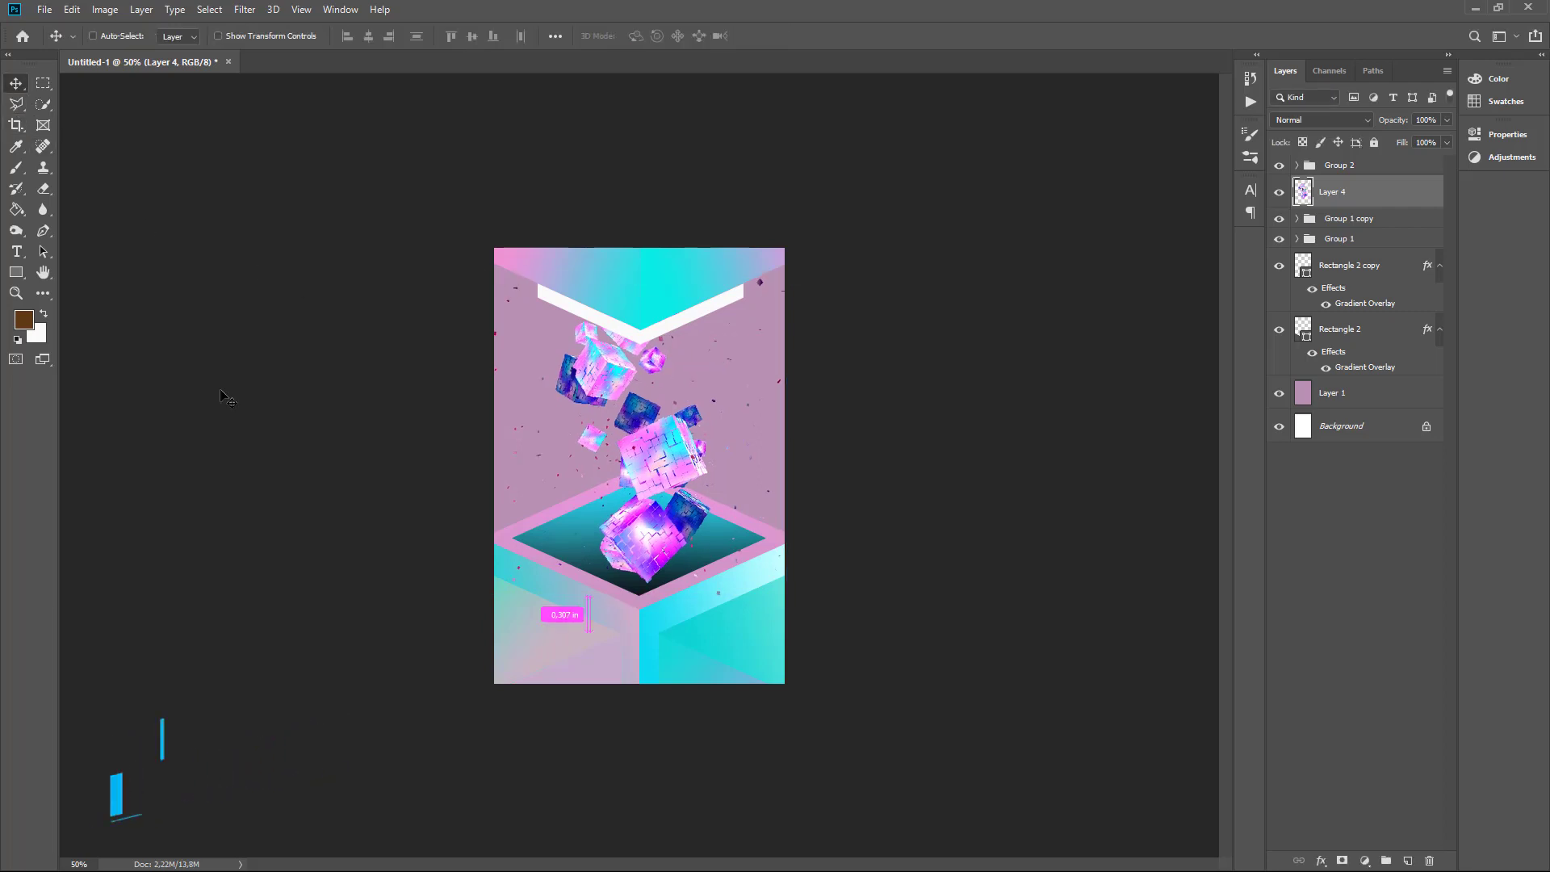
key("ctrl+plus")
key("ctrl+plus")
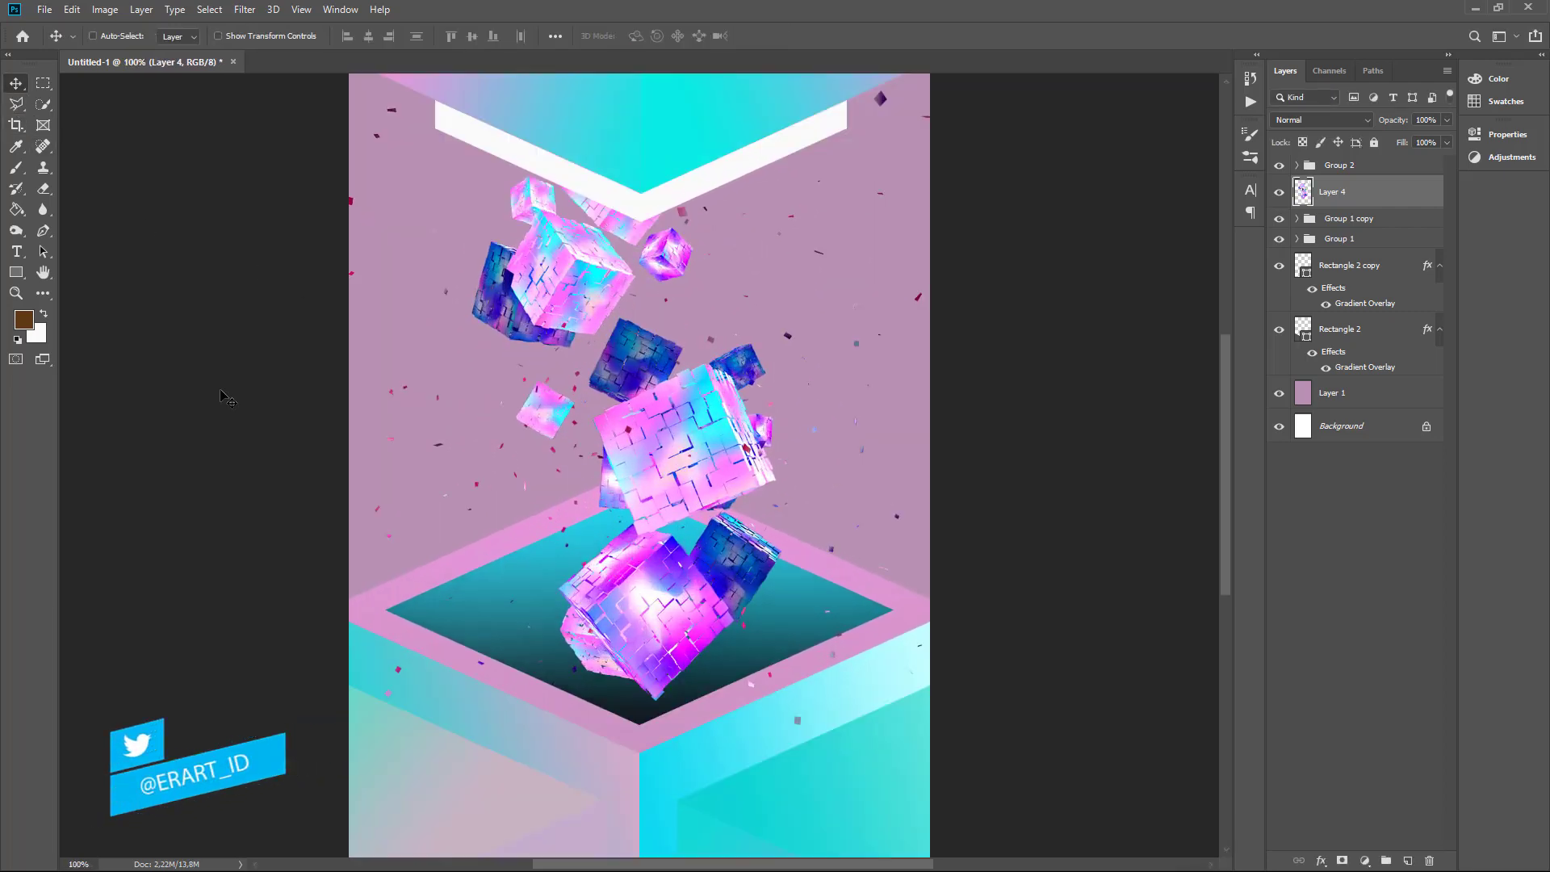
key("ctrl")
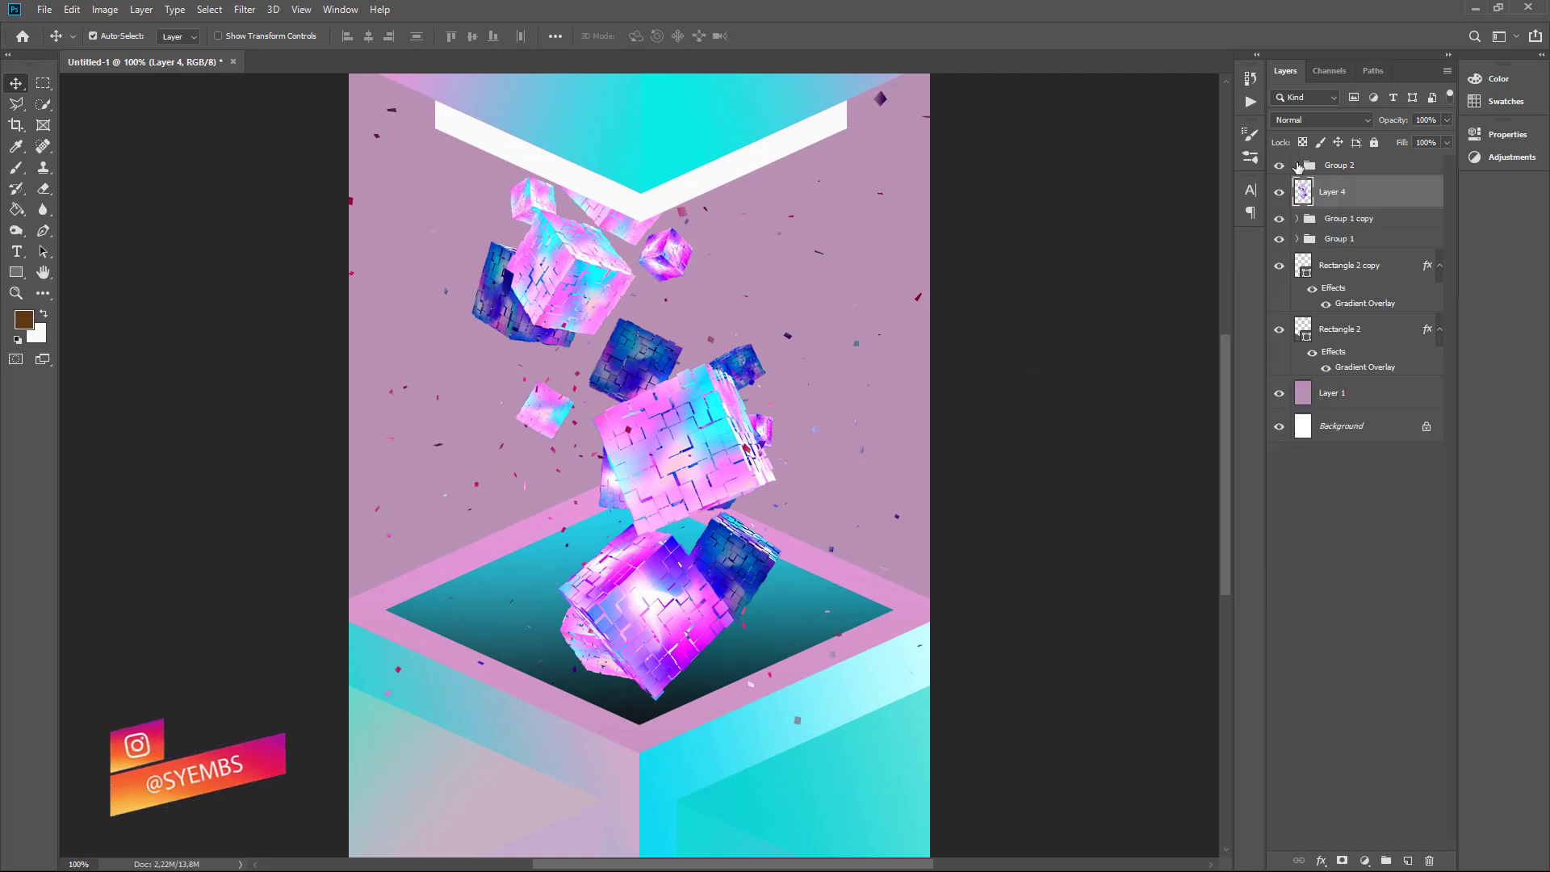
left_click(577, 119)
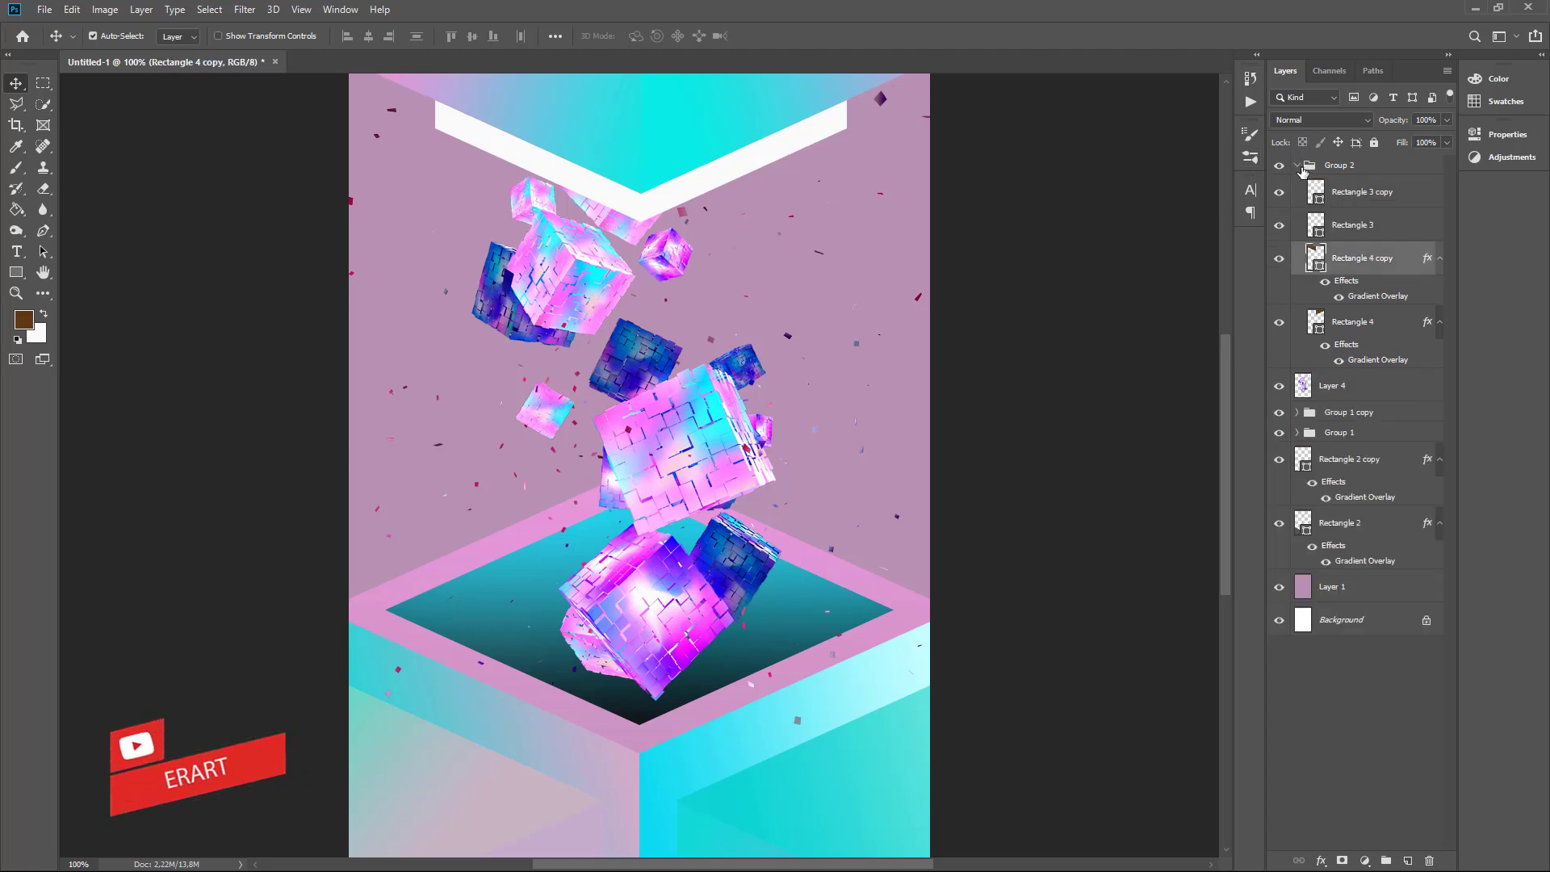
left_click(1302, 167)
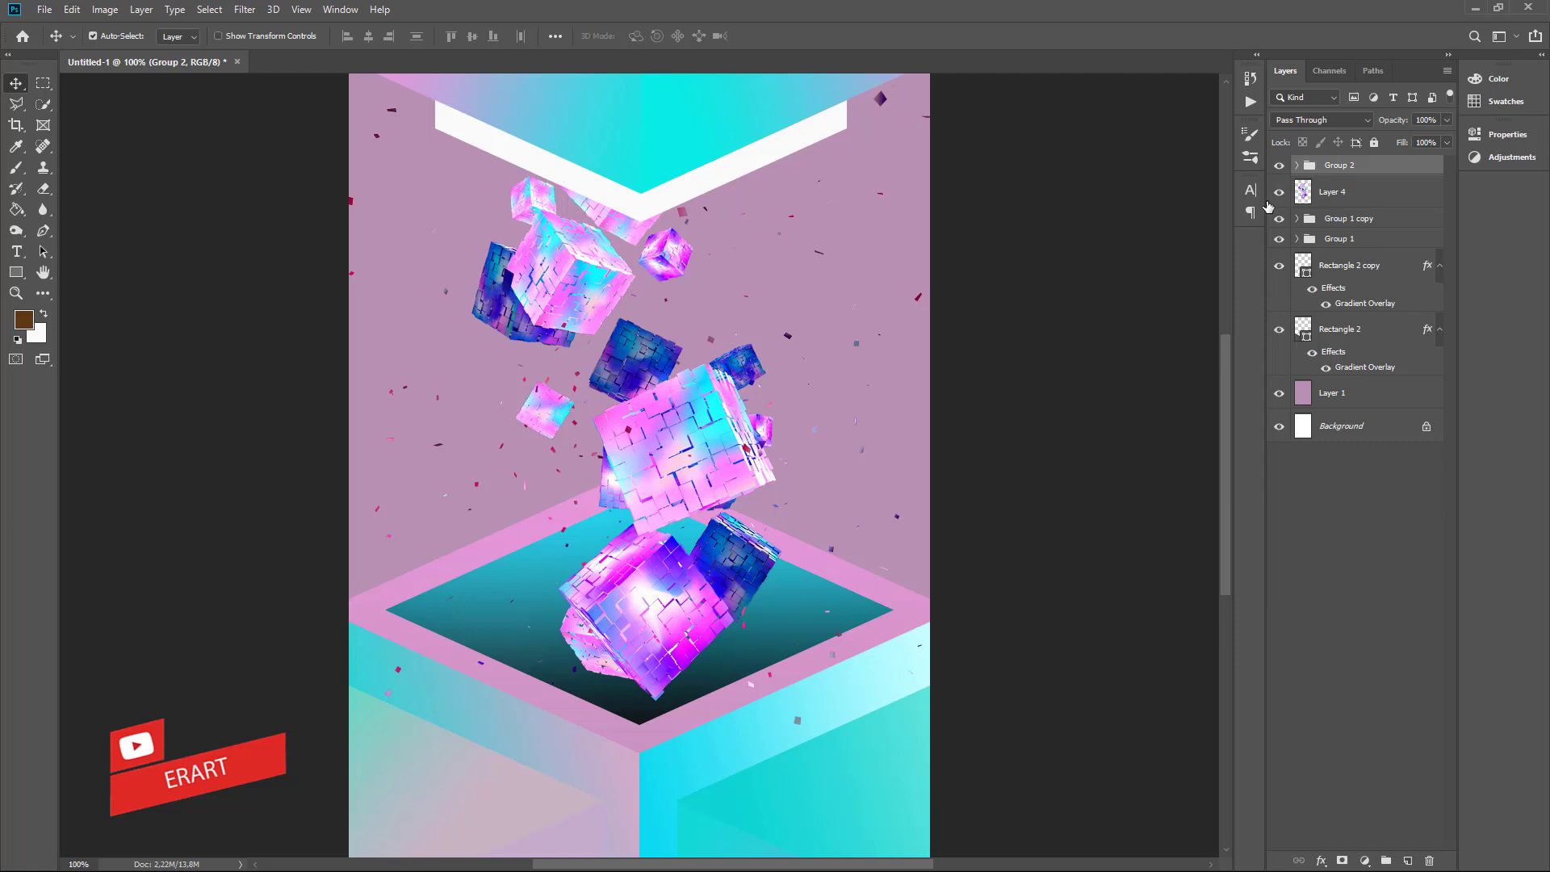
left_click(1300, 194)
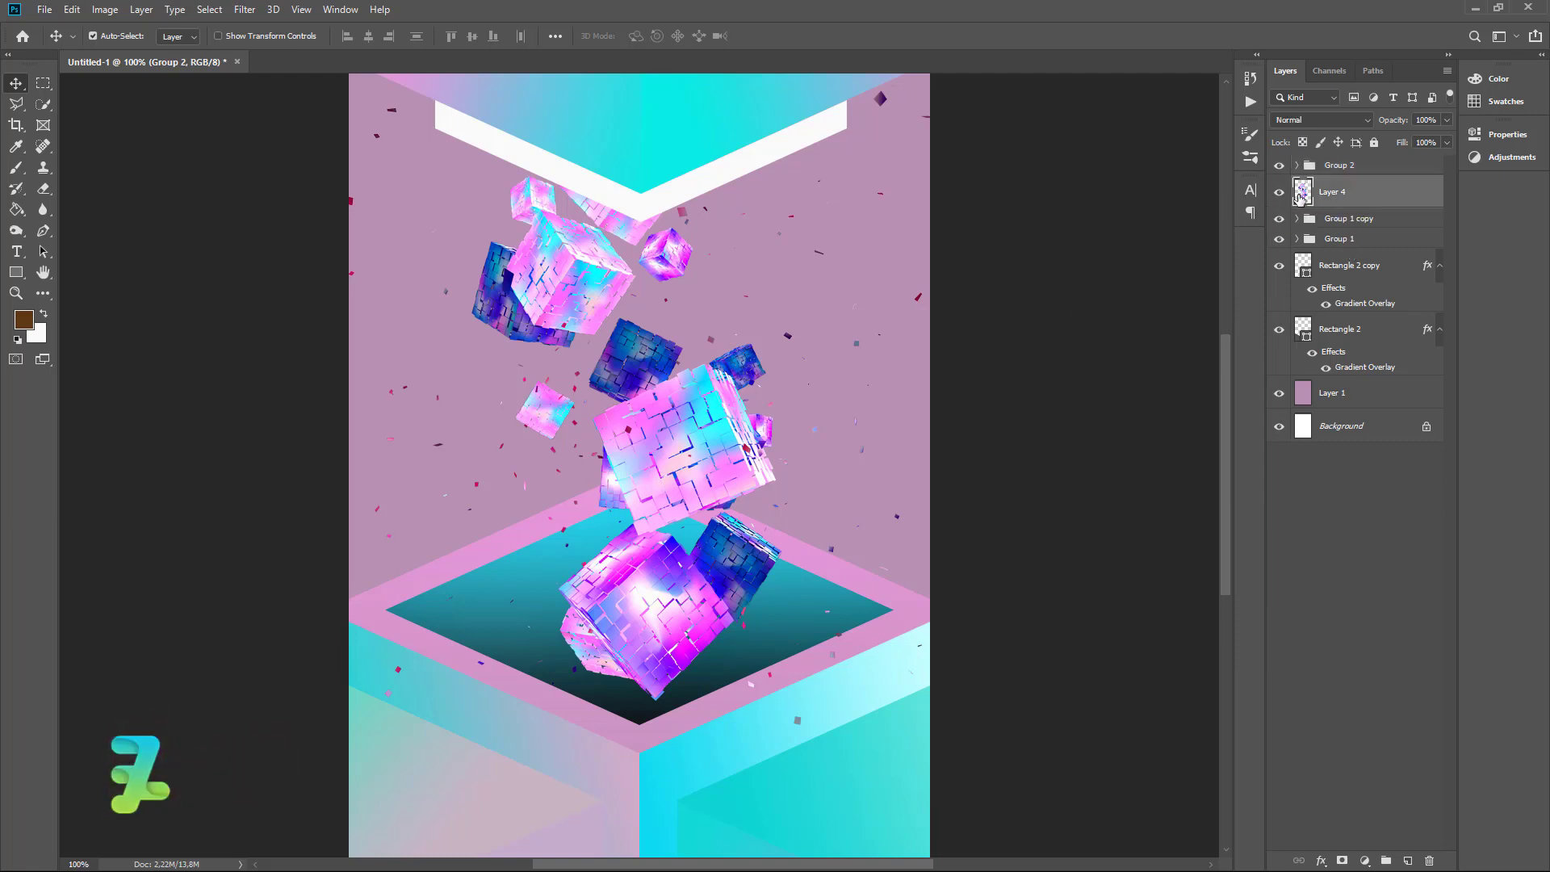
double_click(1300, 194)
left_click(1472, 287)
left_click_drag(1332, 194, 1333, 228)
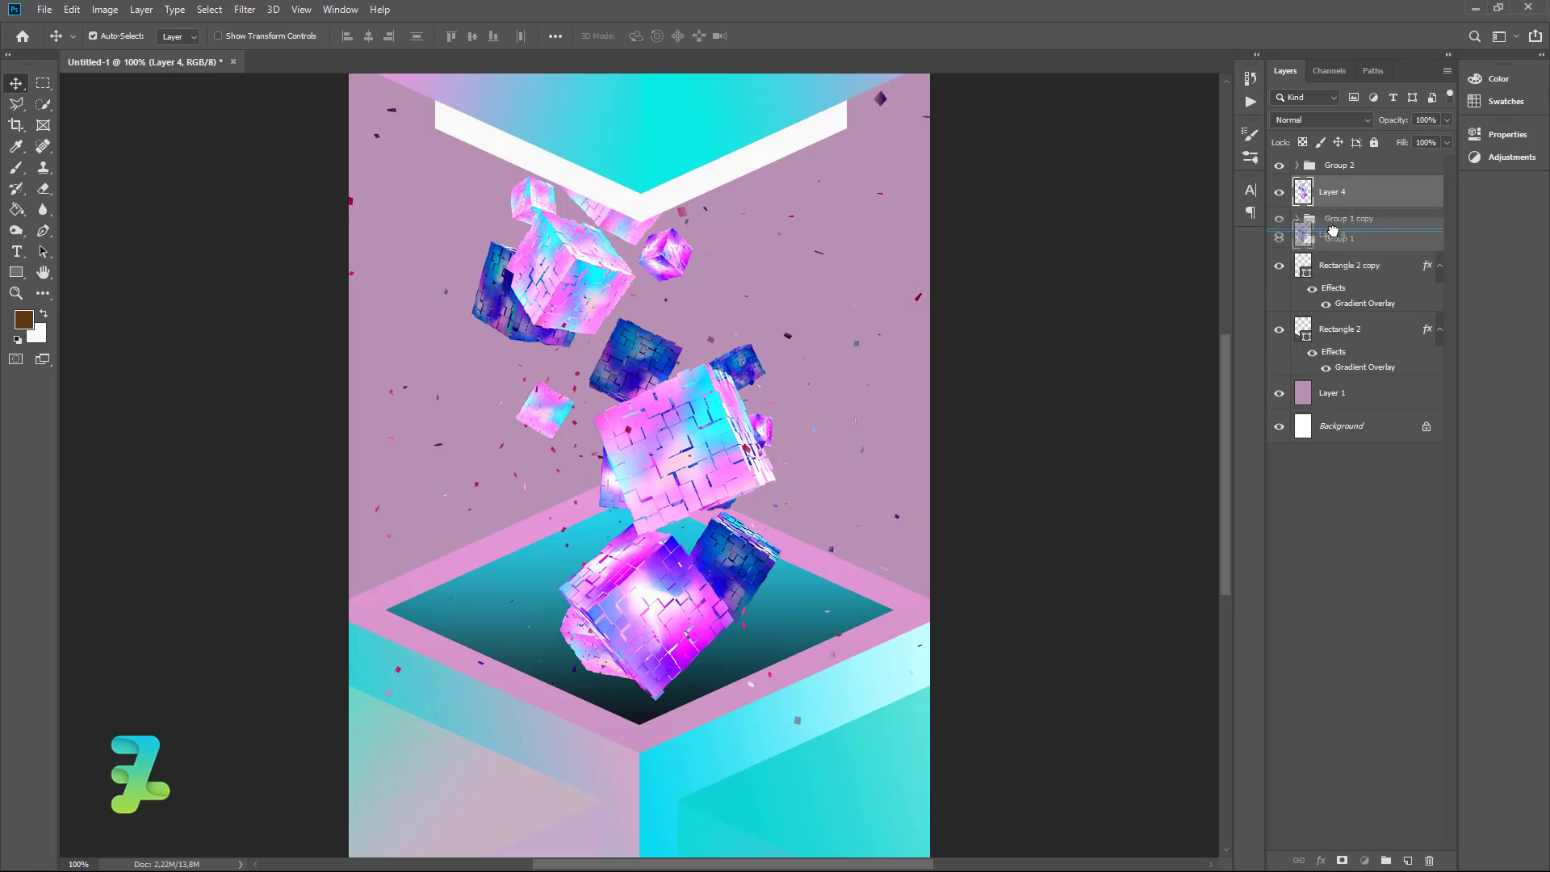
mouse_move(1333, 227)
left_mouse_down()
mouse_move(1348, 357)
mouse_move(1344, 227)
mouse_move(1308, 185)
left_mouse_up()
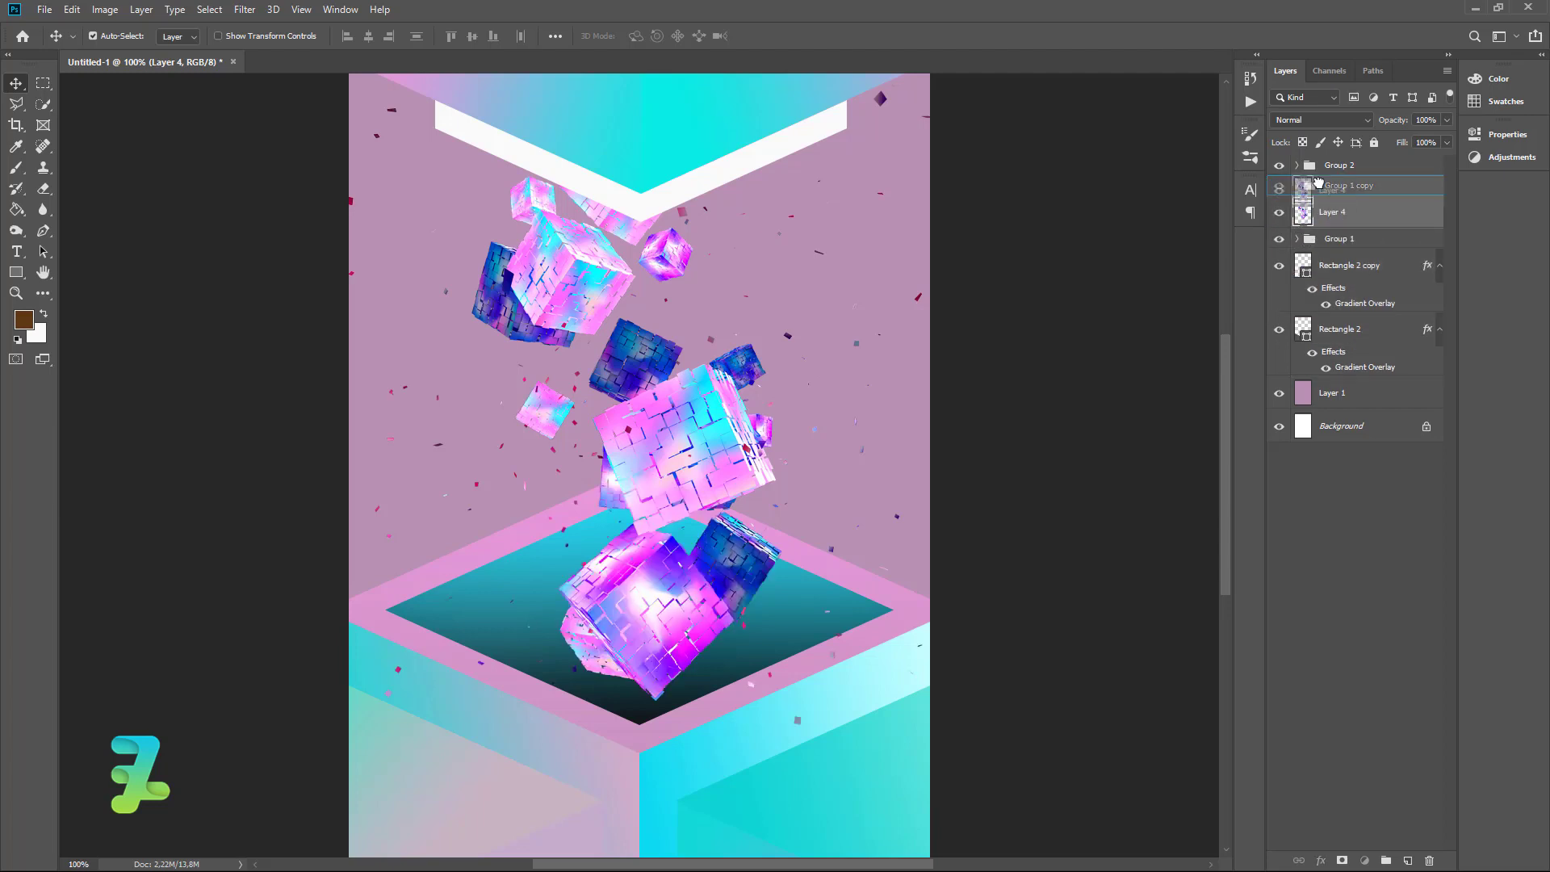
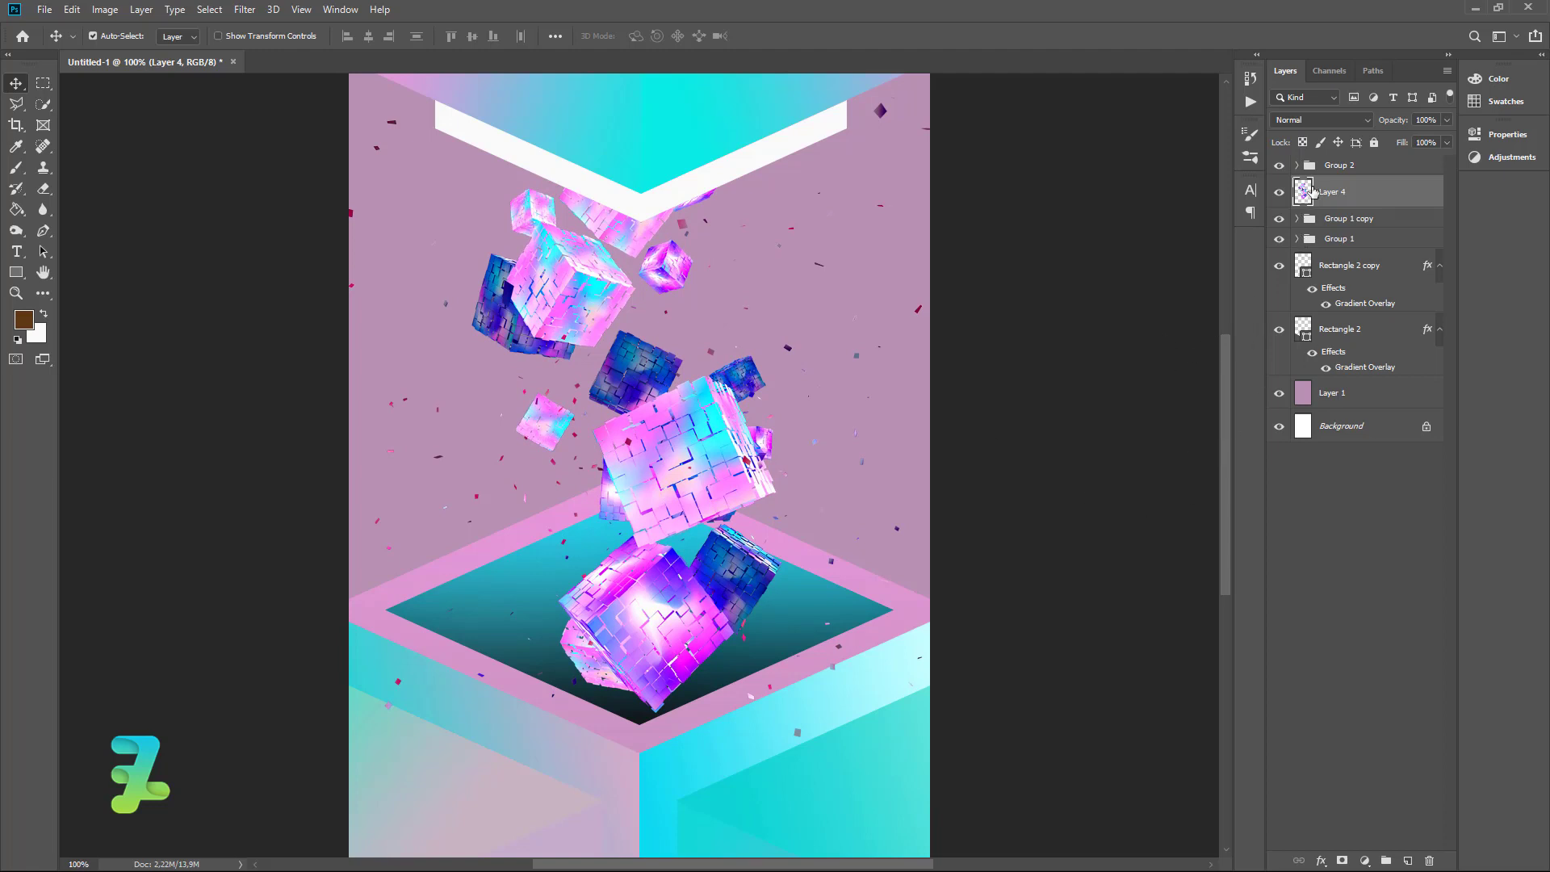
Duplicate Layer 4, move the copy into Group 1 above Rectangle 1, and clip it there
key("ctrl+j")
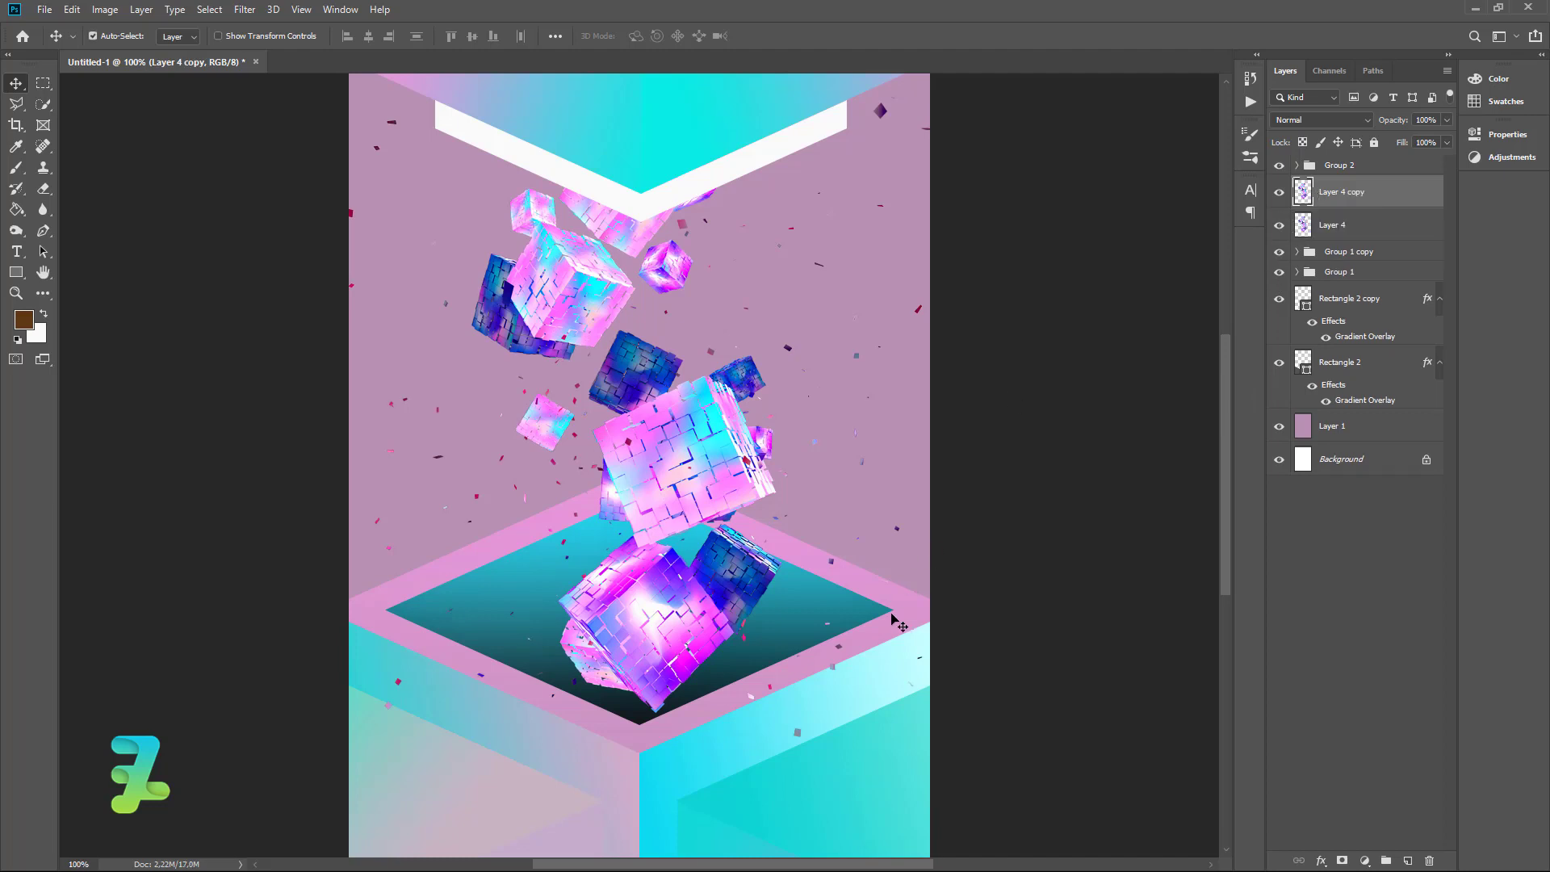
left_click(918, 605)
left_click_drag(1332, 191, 1364, 491)
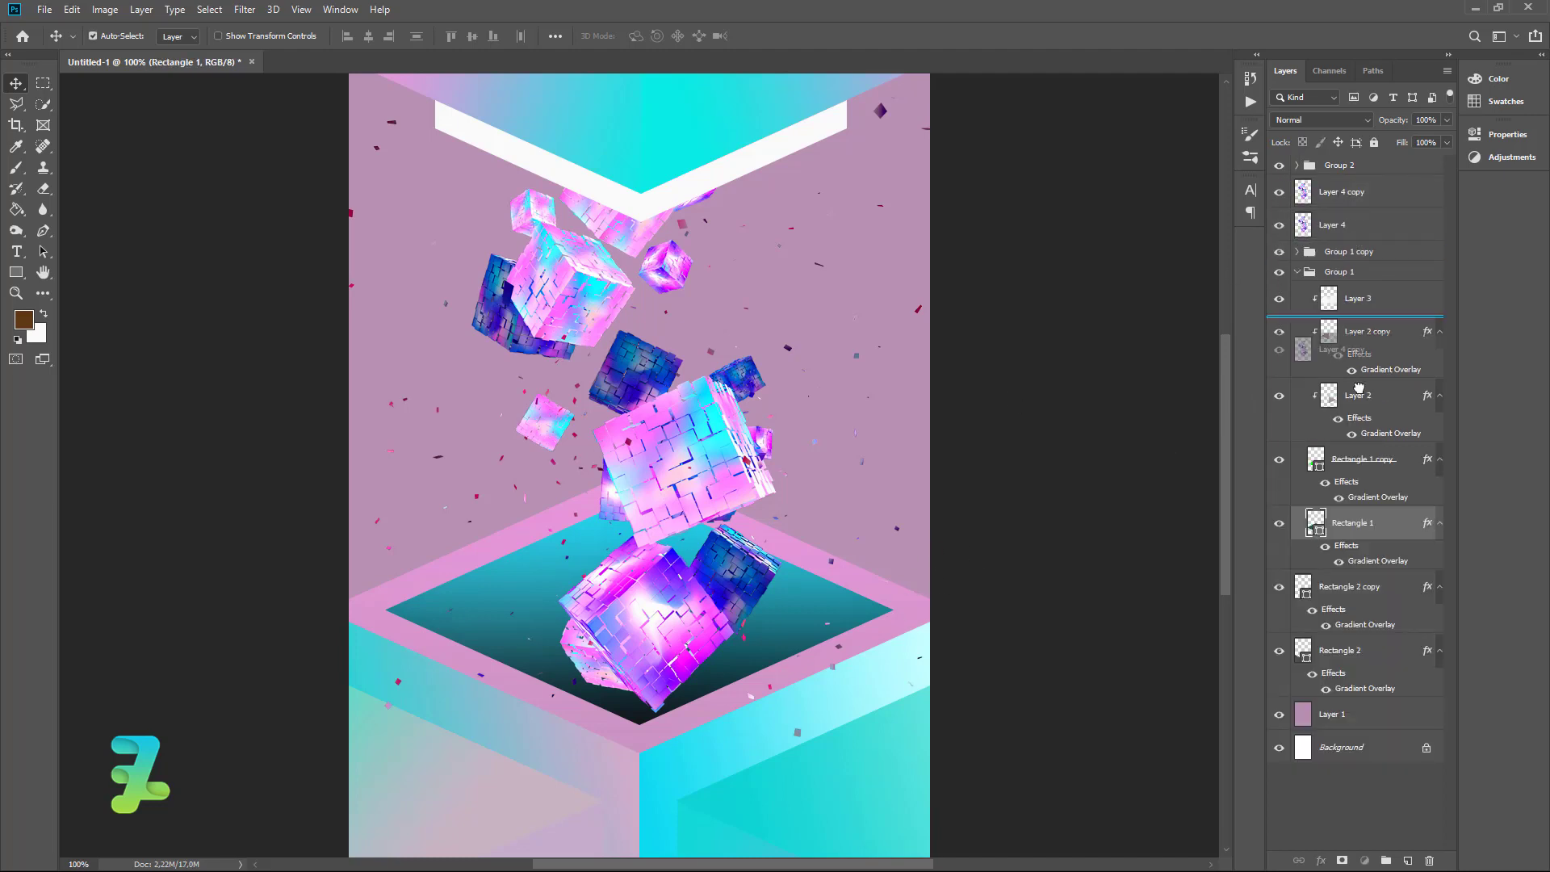
right_click(1389, 489)
left_click(1234, 498)
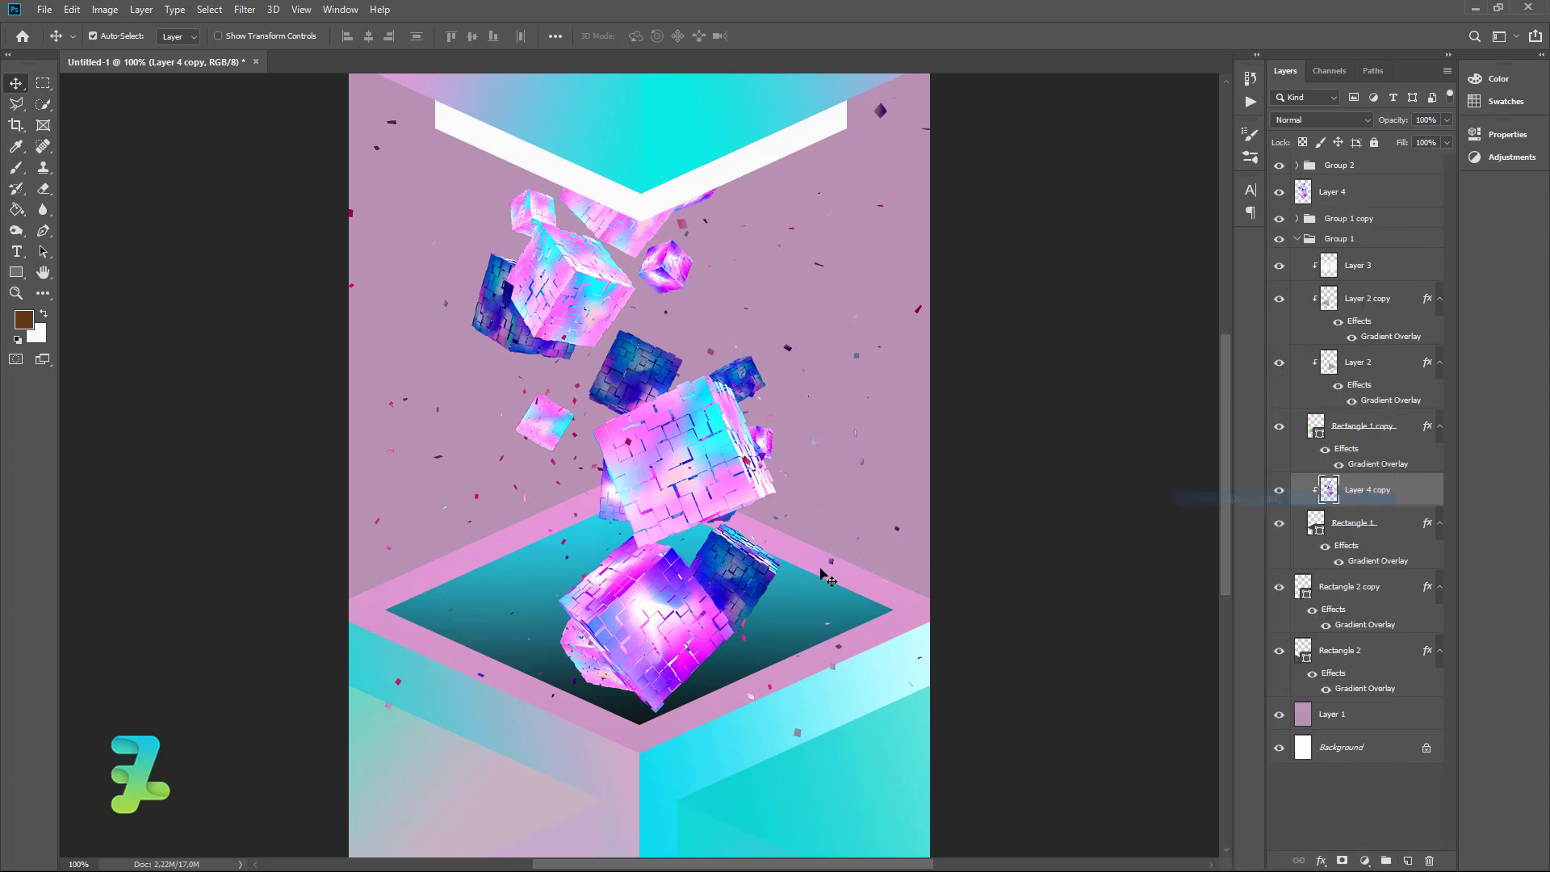
left_click_drag(708, 609, 706, 669)
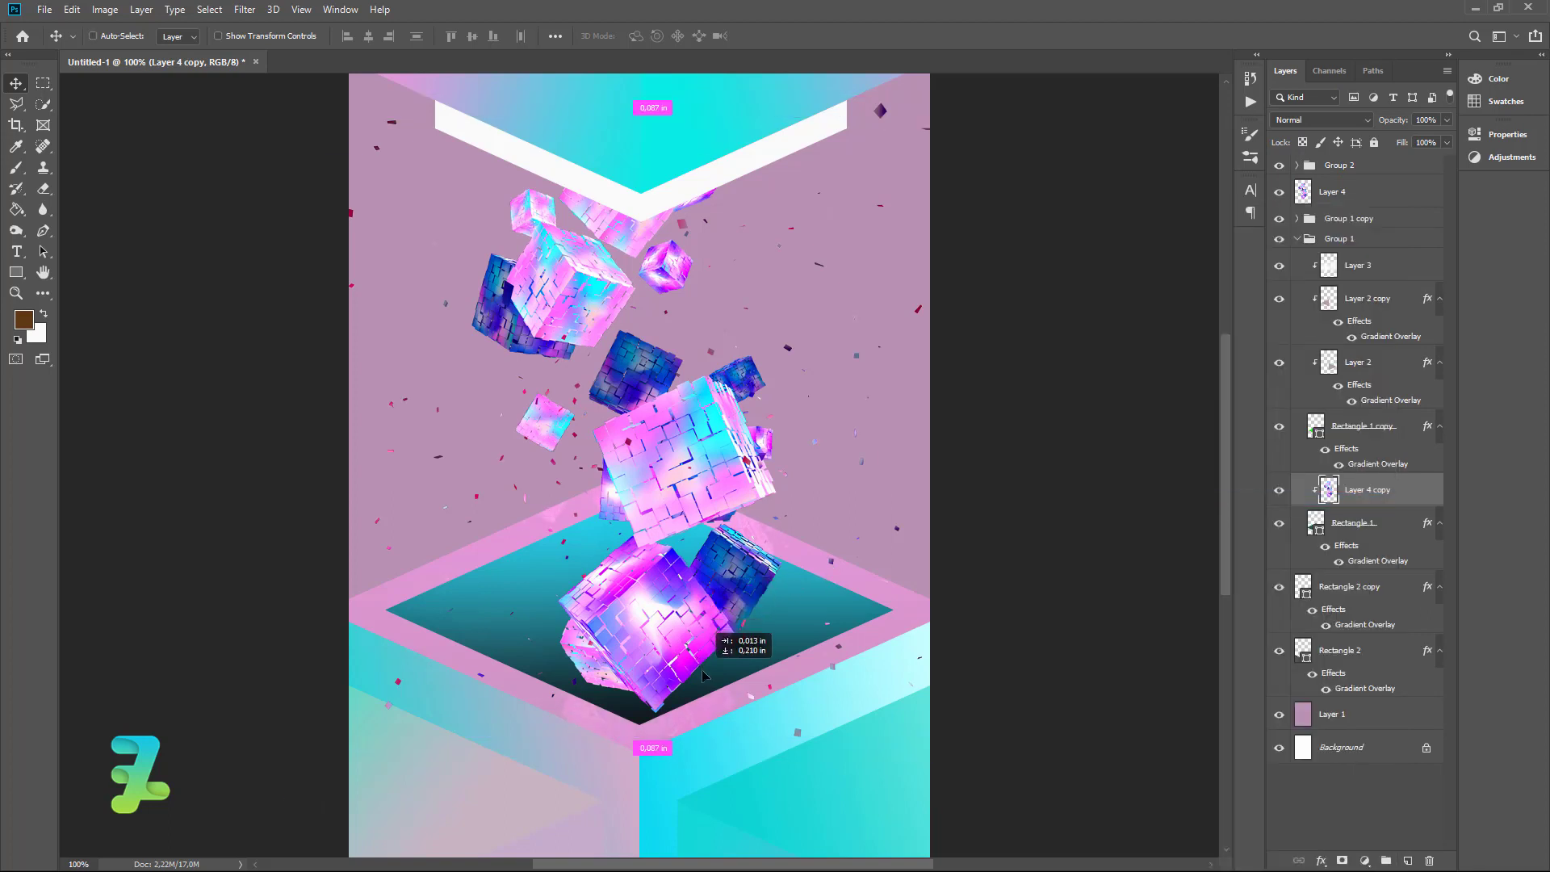
Flip the Layer 4 copy vertically and move it down below the box
key("ctrl+minus")
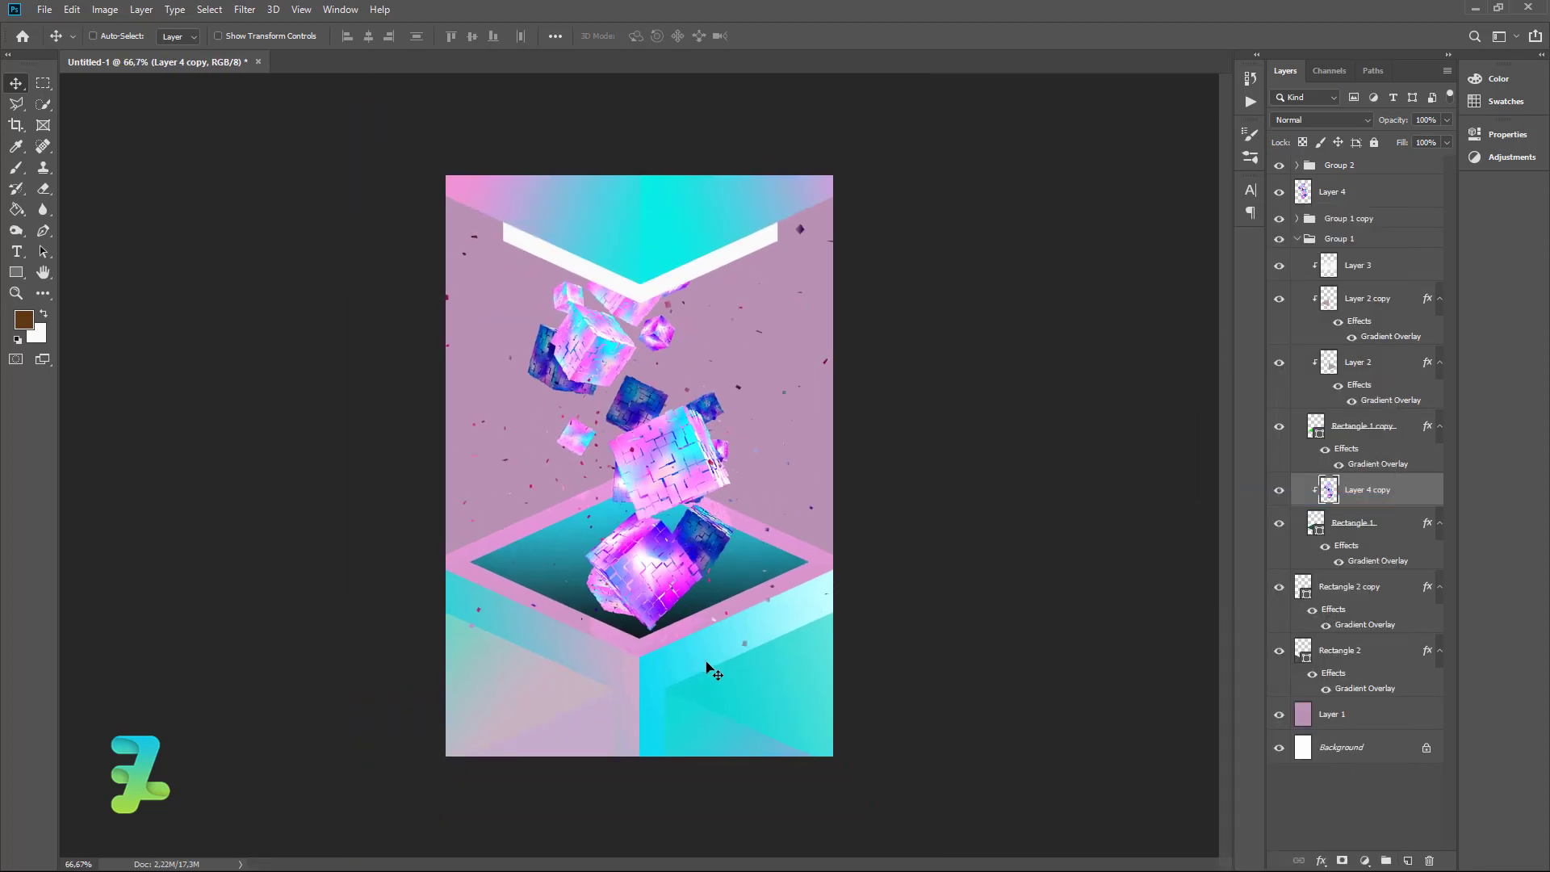
key("ctrl+minus")
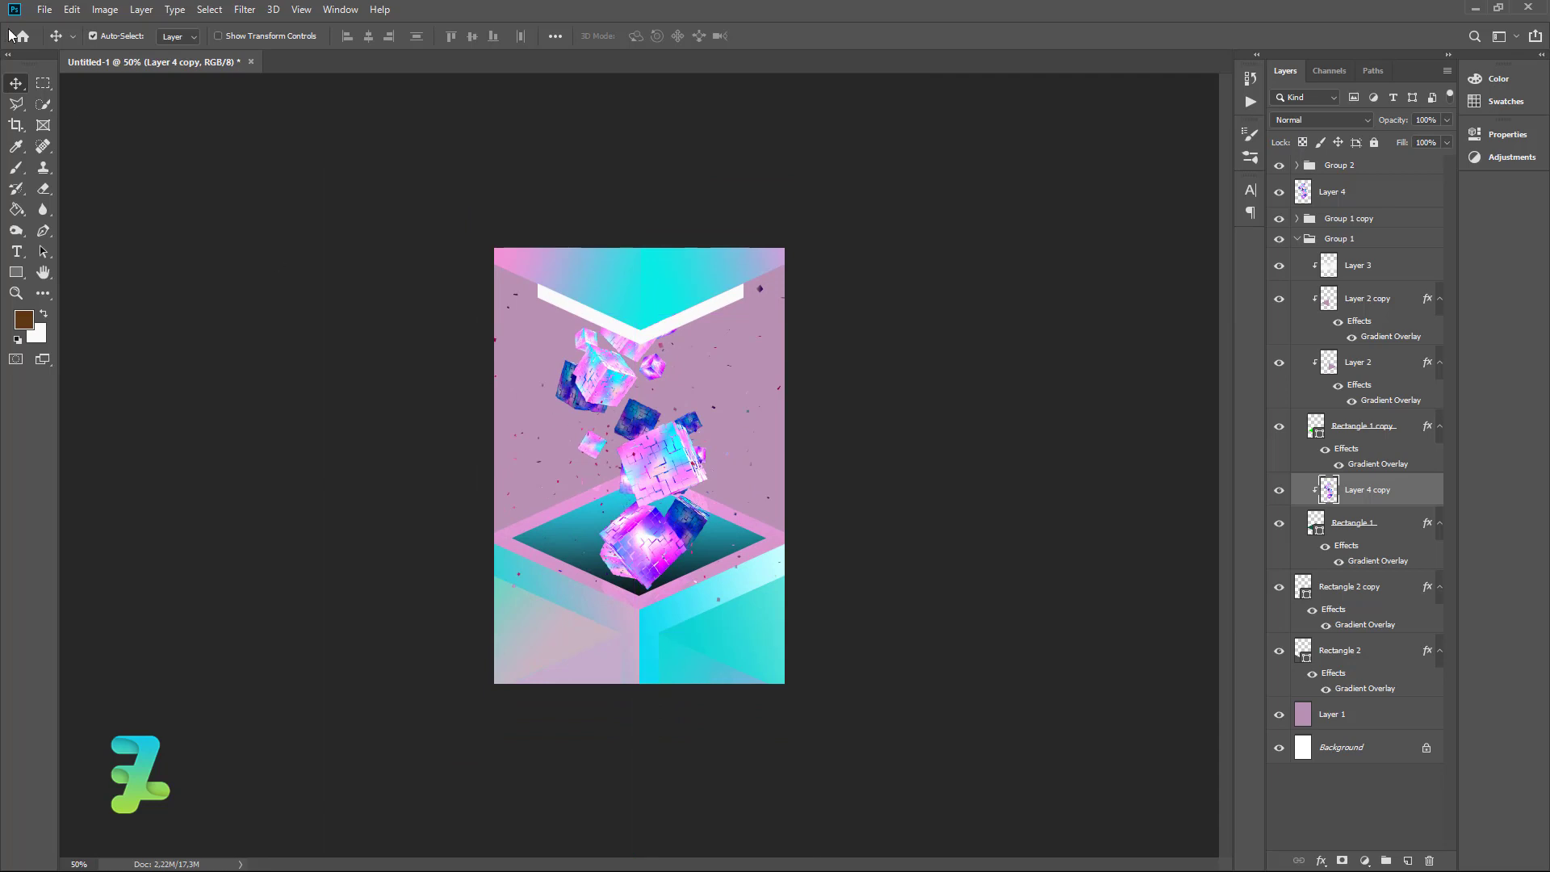
left_click(72, 9)
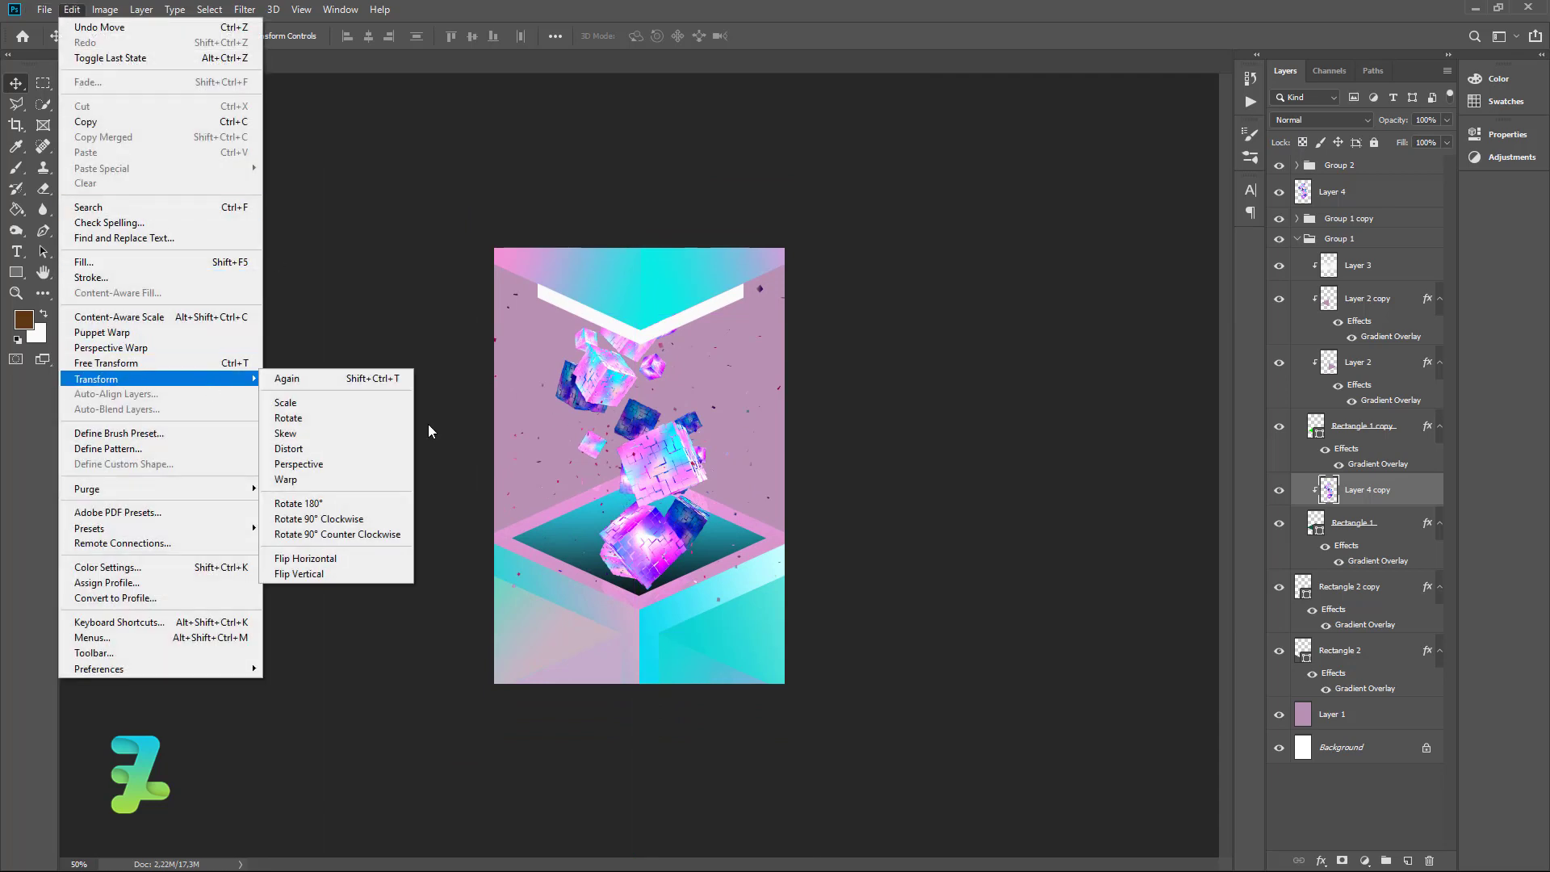
mouse_move(97, 378)
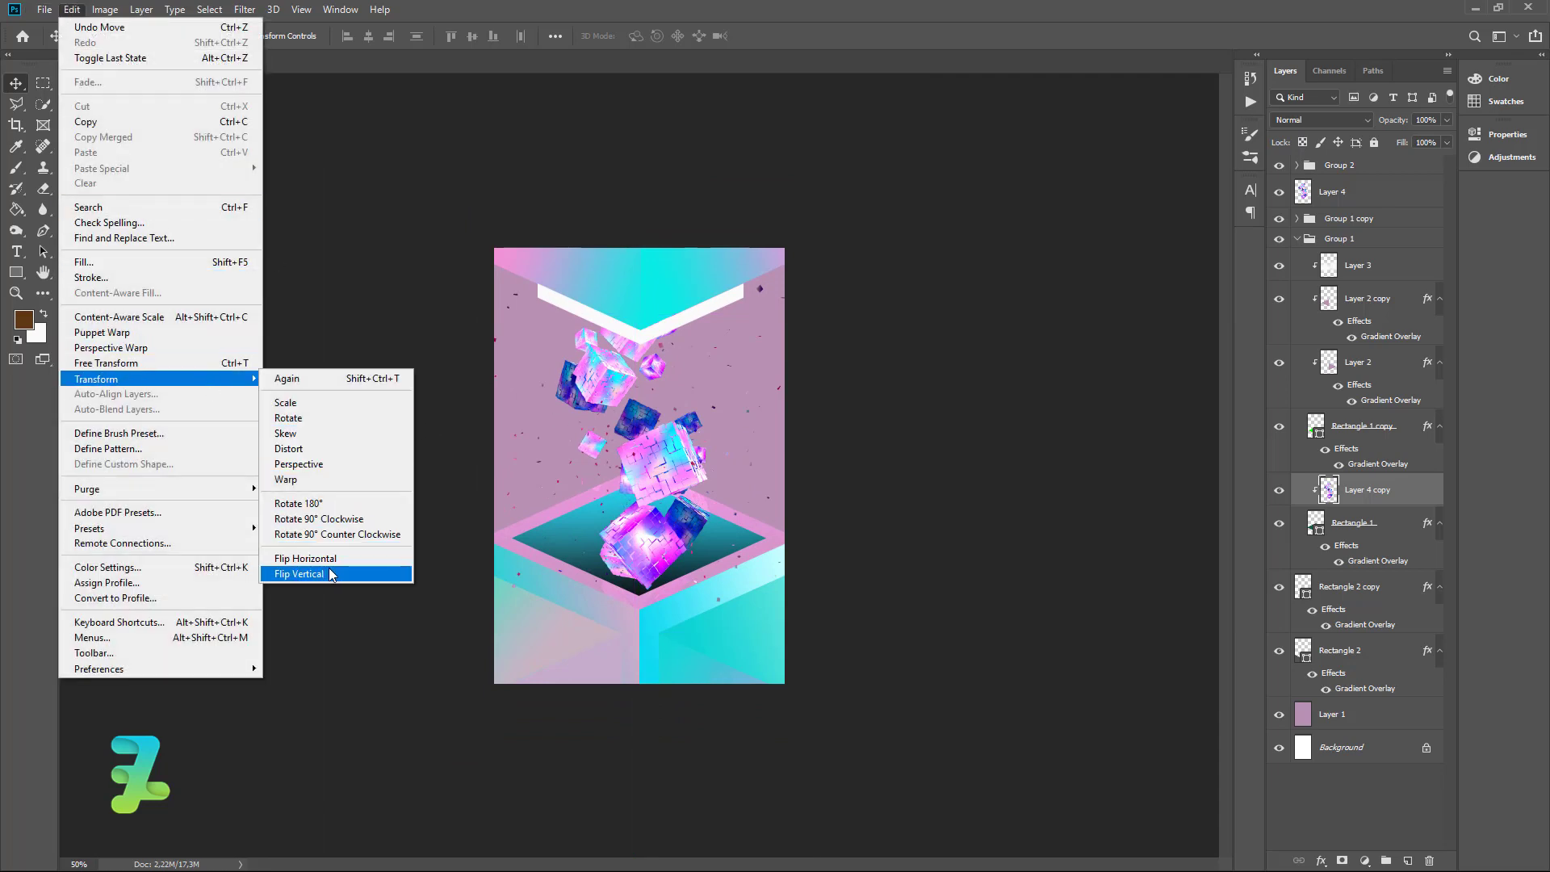
left_click(299, 573)
left_click_drag(669, 602, 625, 679)
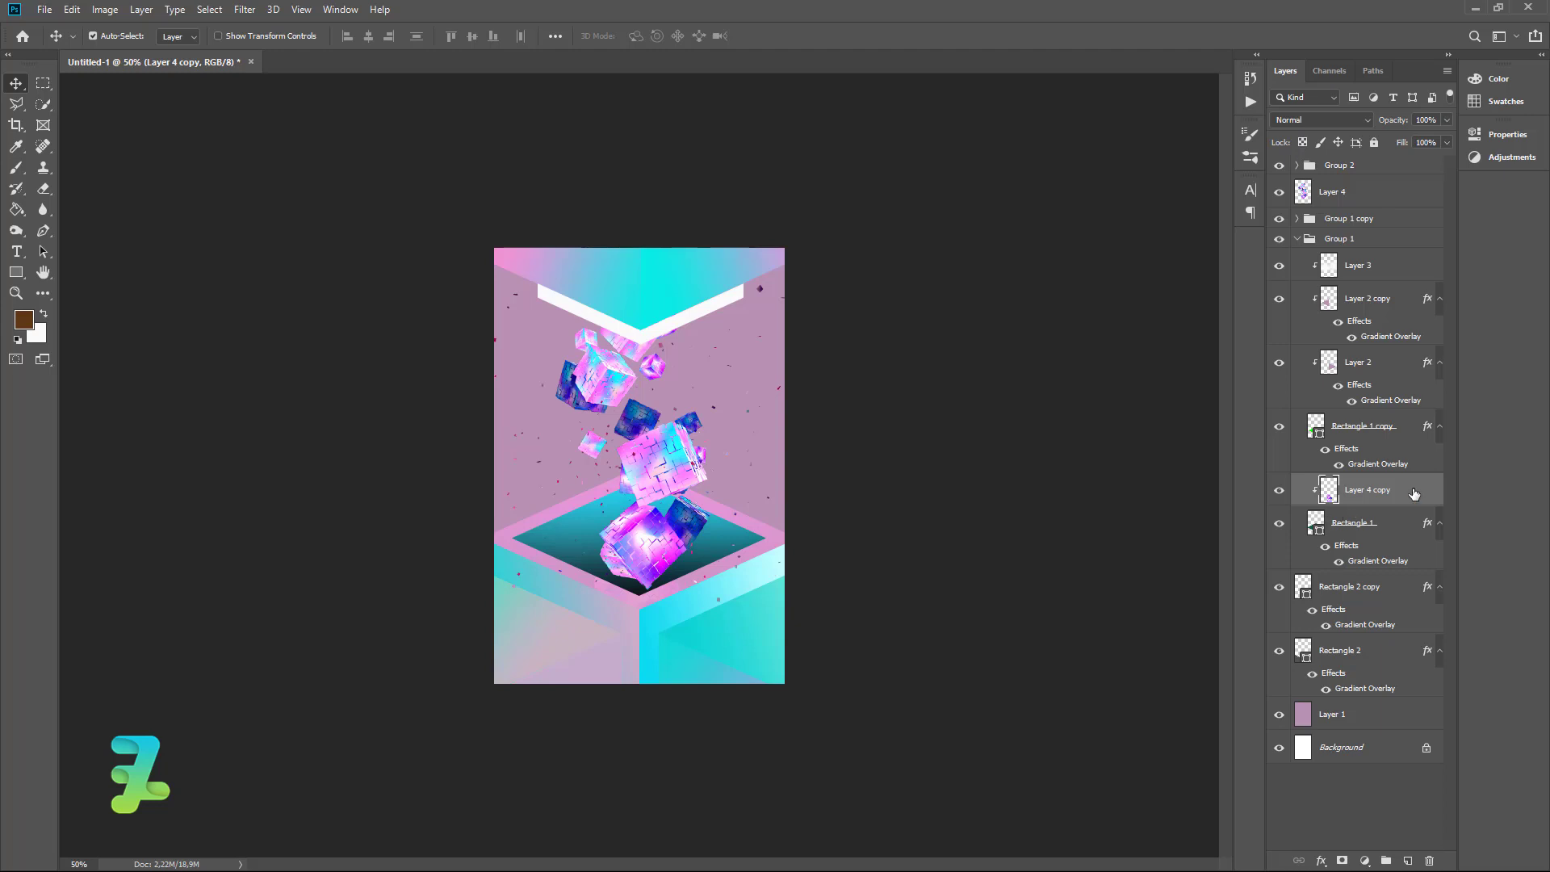
Release the clipping mask on the Layer 4 copy
right_click(1405, 492)
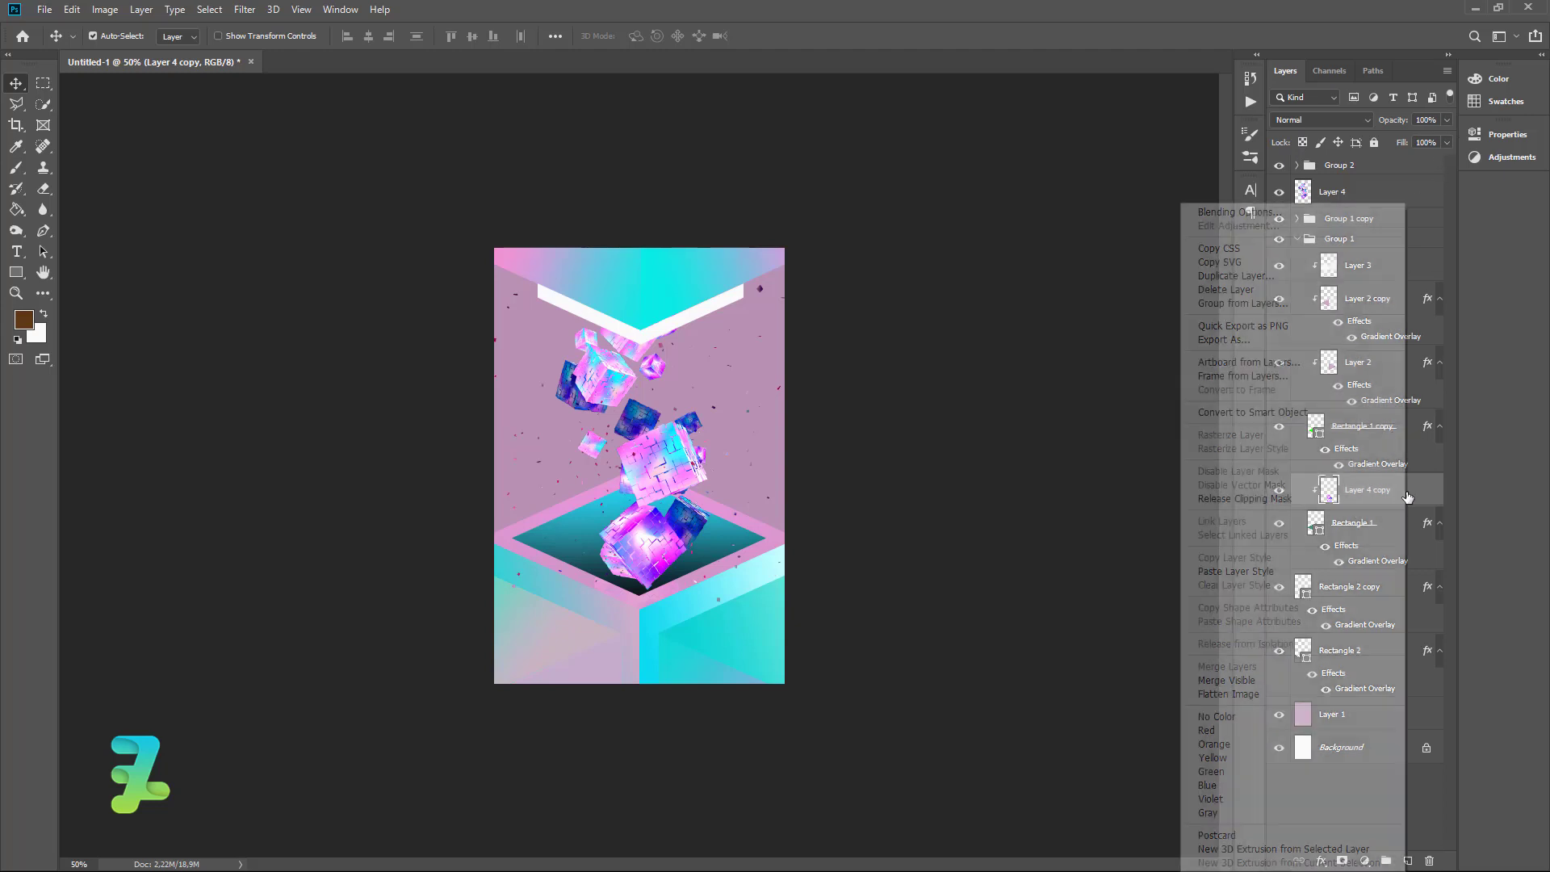
left_click(1282, 488)
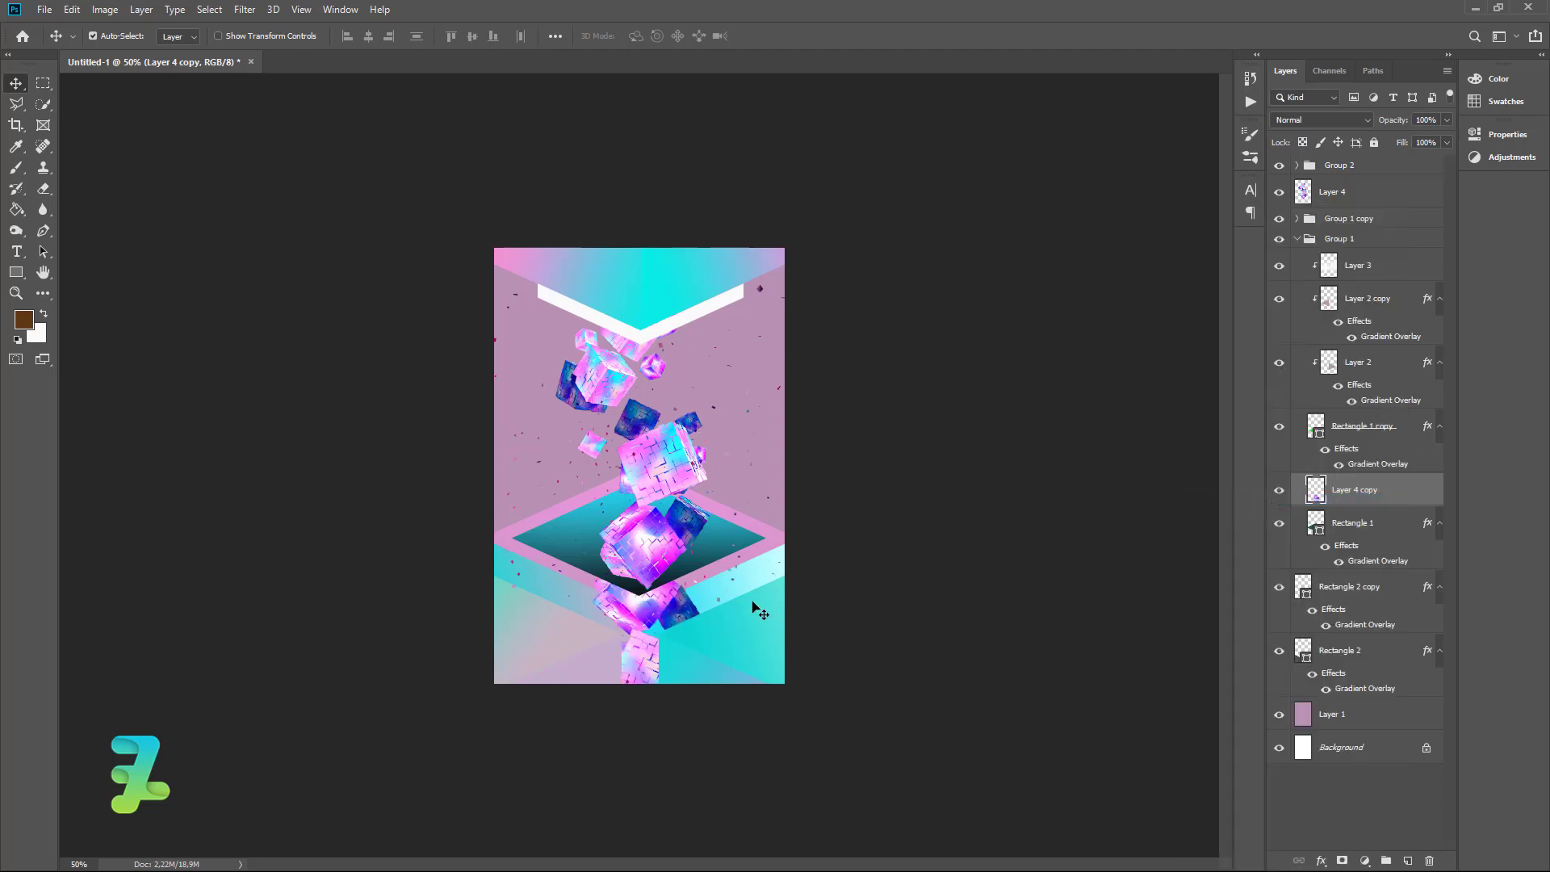
left_click(72, 9)
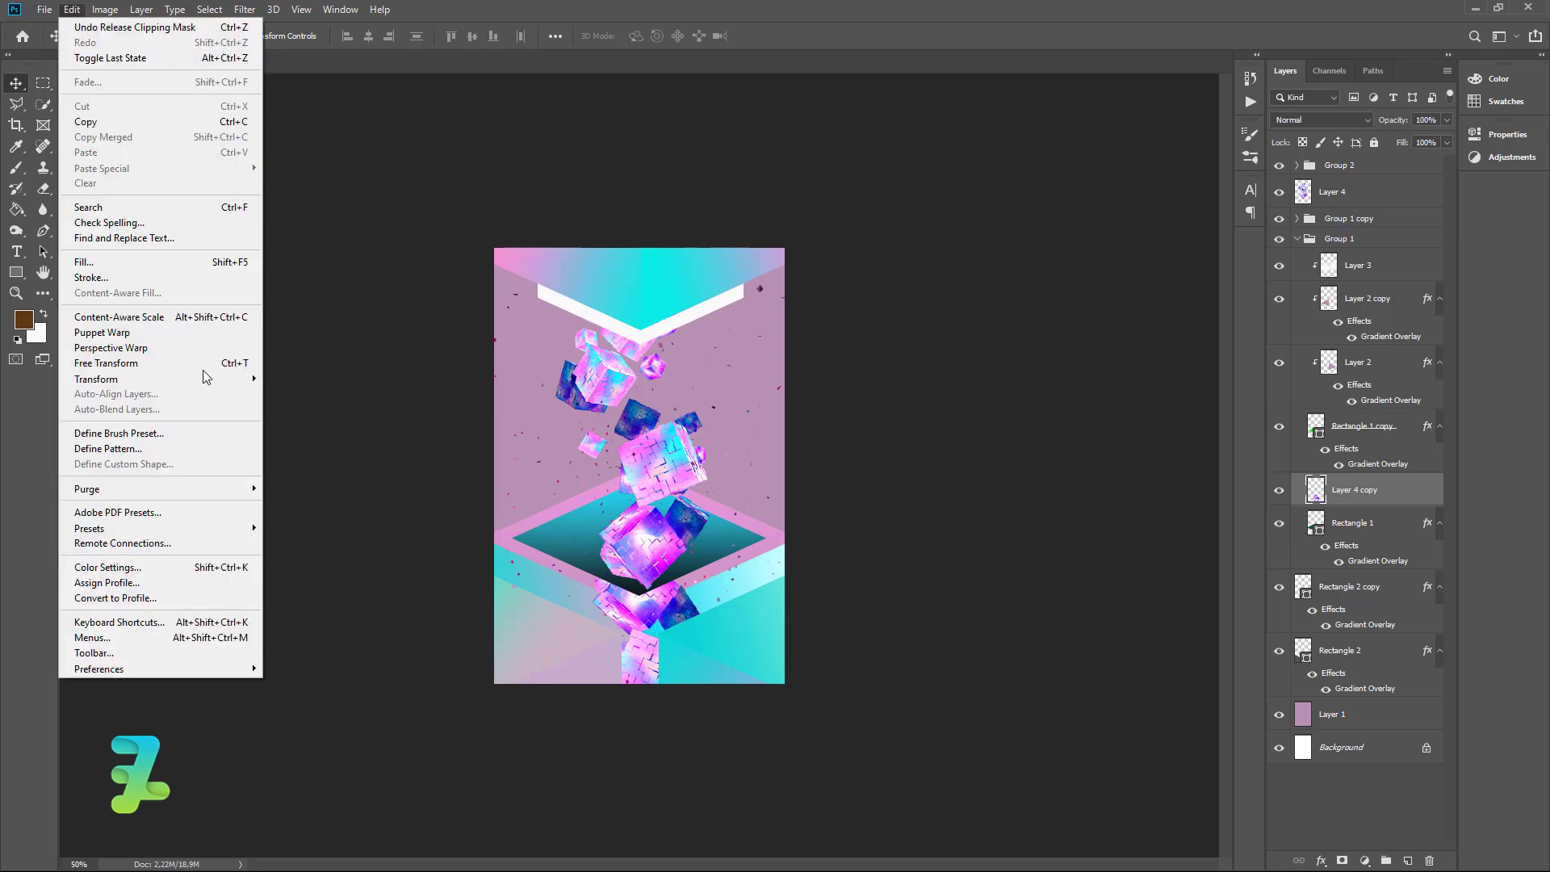
mouse_move(109, 379)
left_click(331, 463)
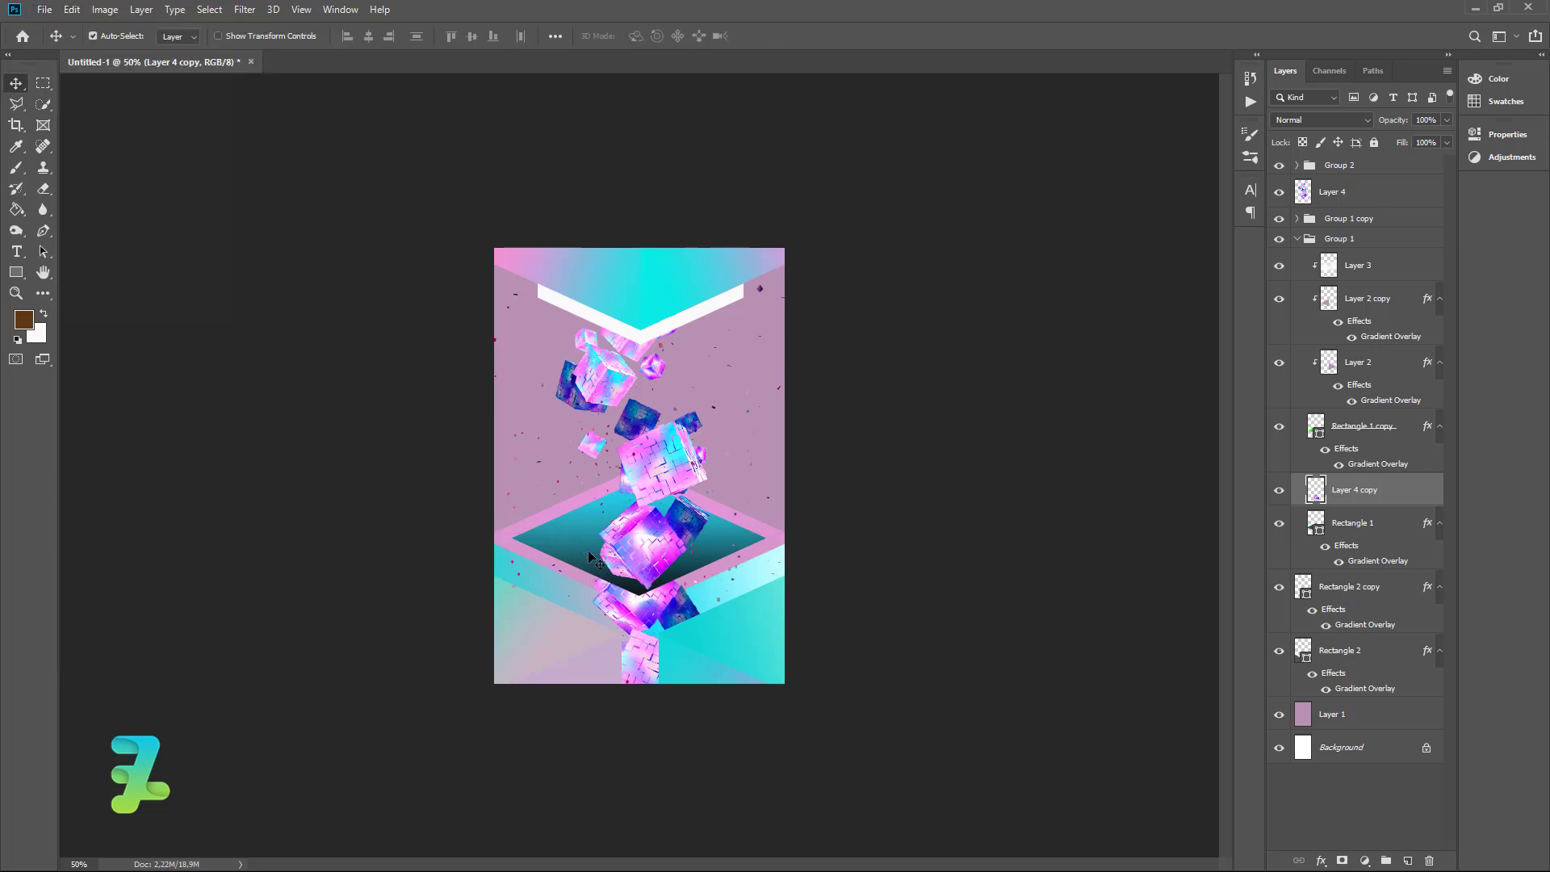
Perspective-stretch the reflection wider at the bottom, shift it down, and apply
left_click(72, 10)
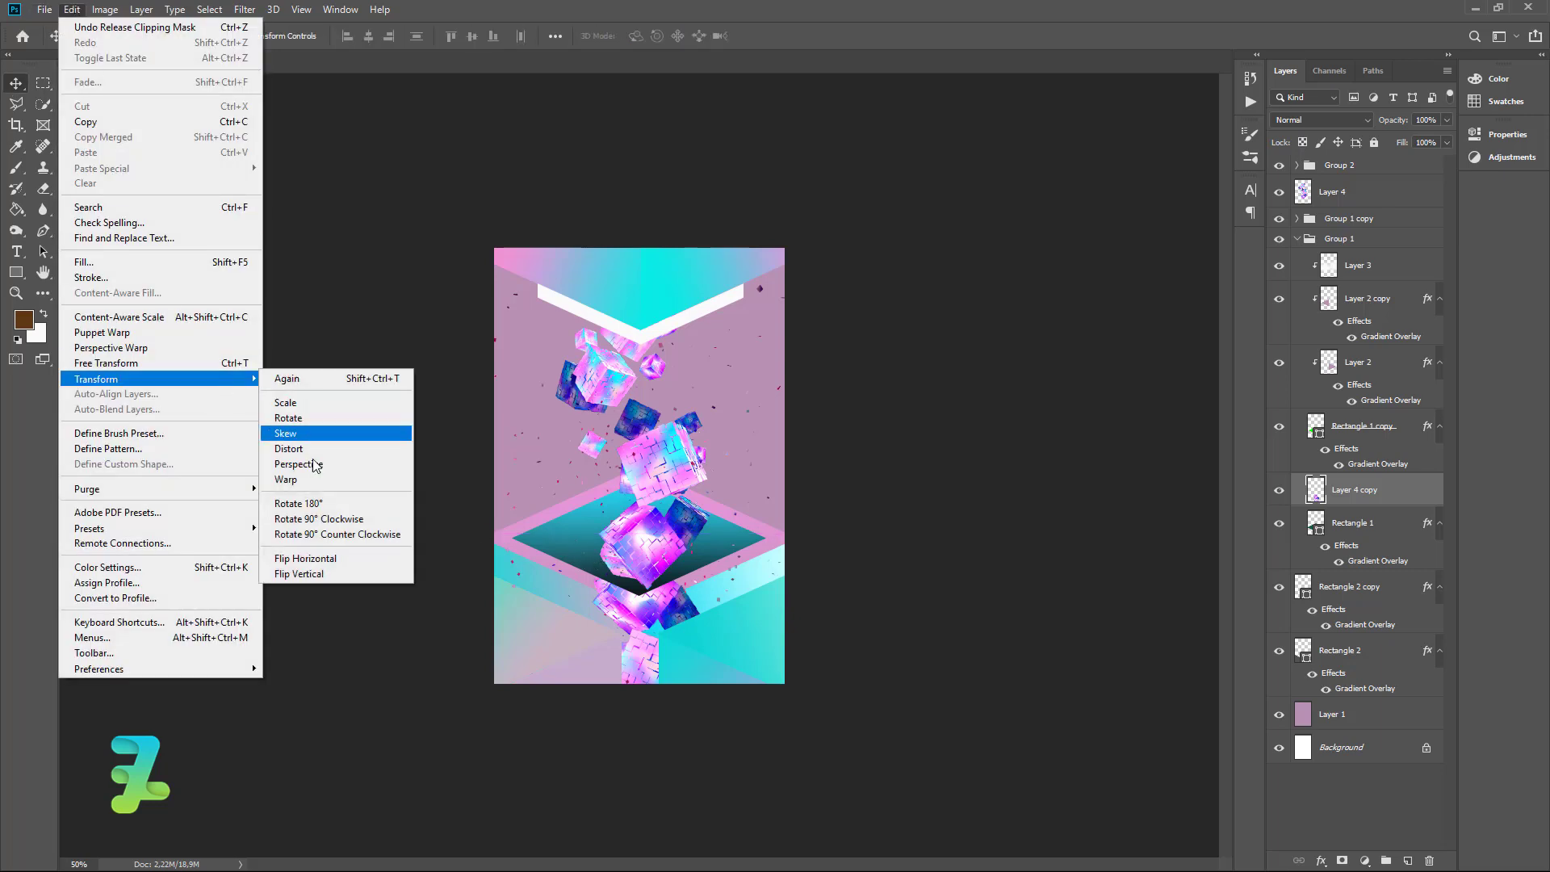
left_click(315, 466)
key("ctrl+minus")
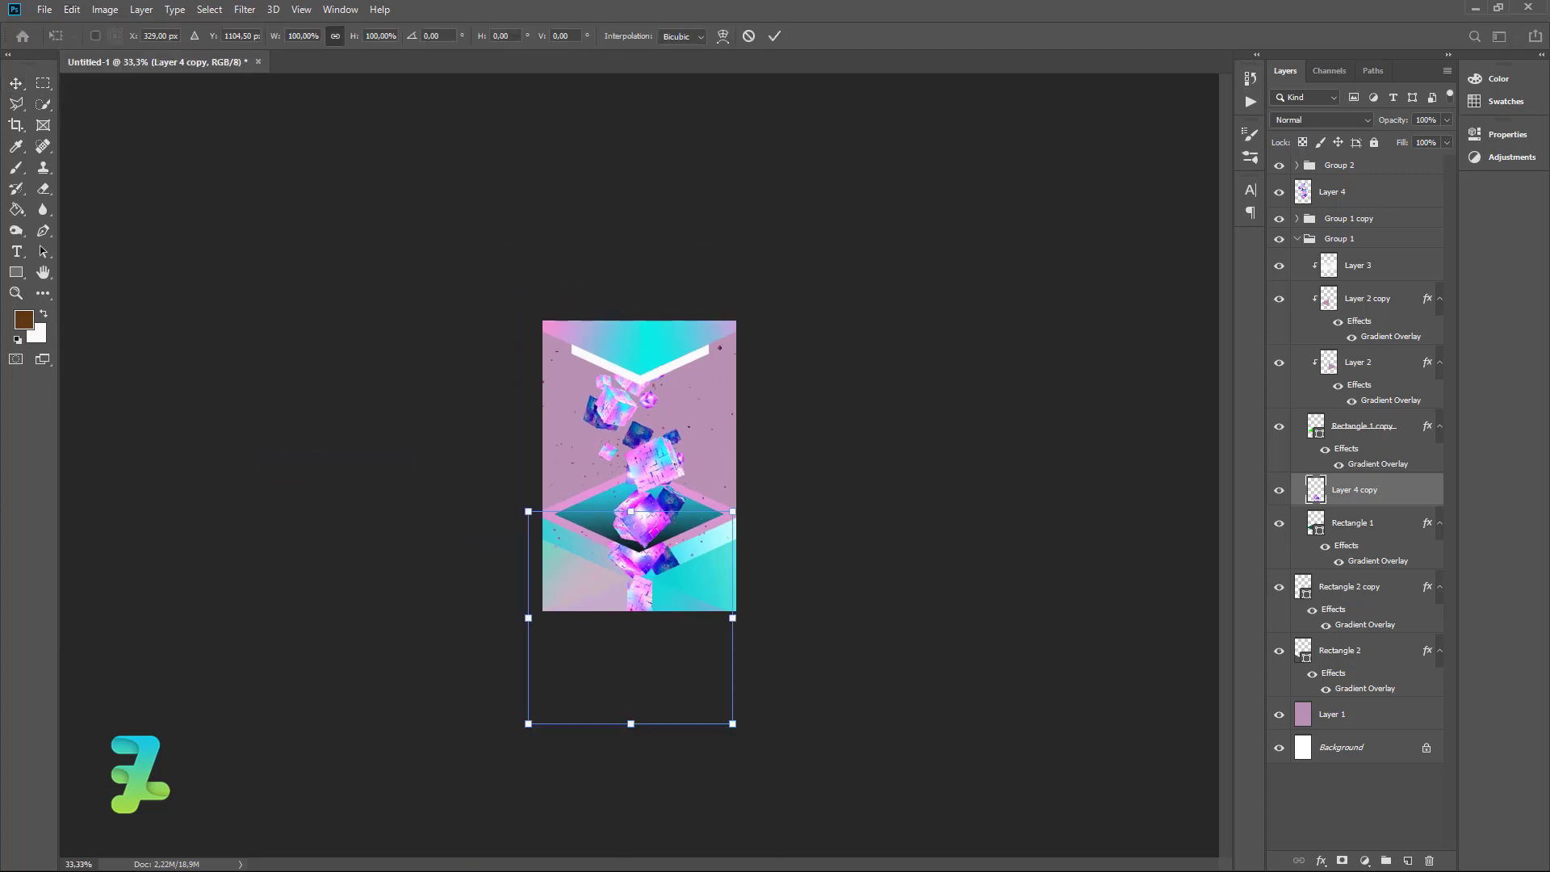
left_click_drag(733, 726, 1073, 663)
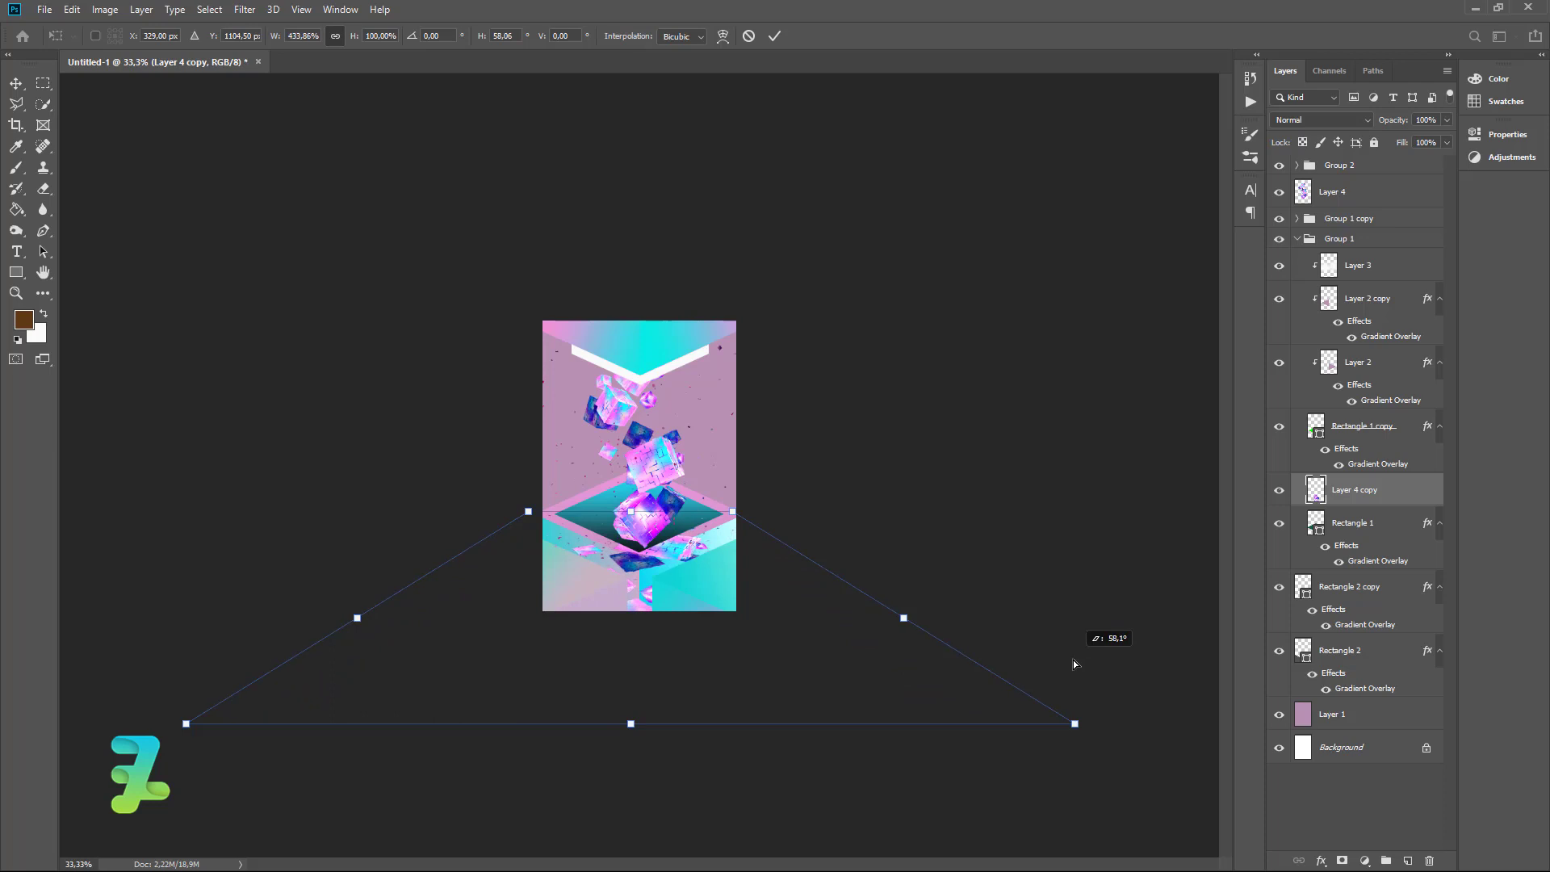
left_click_drag(648, 577, 646, 602)
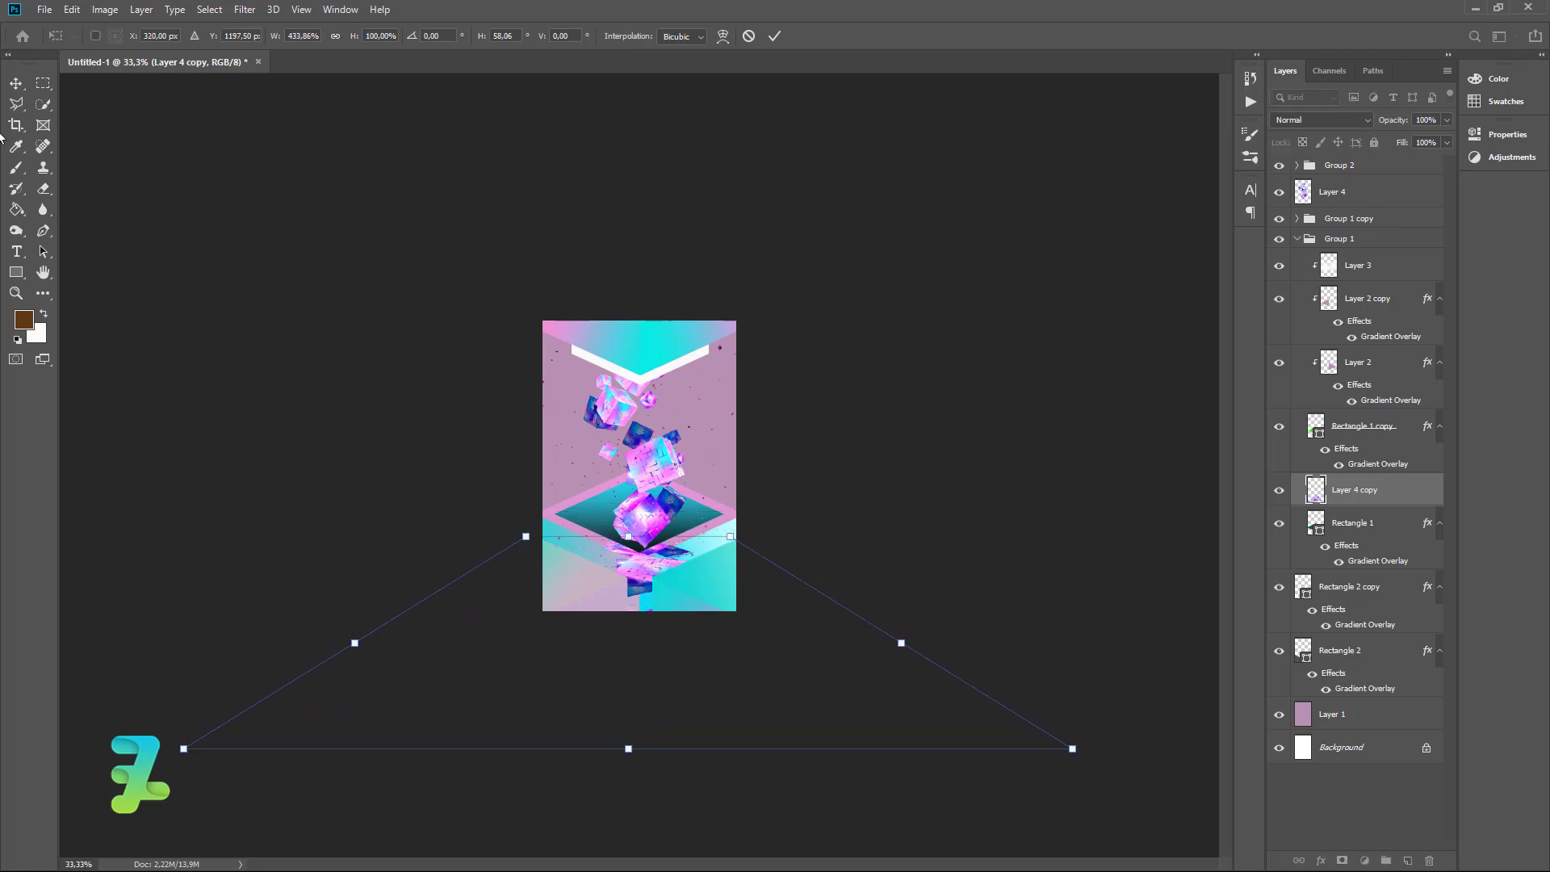
key("Return")
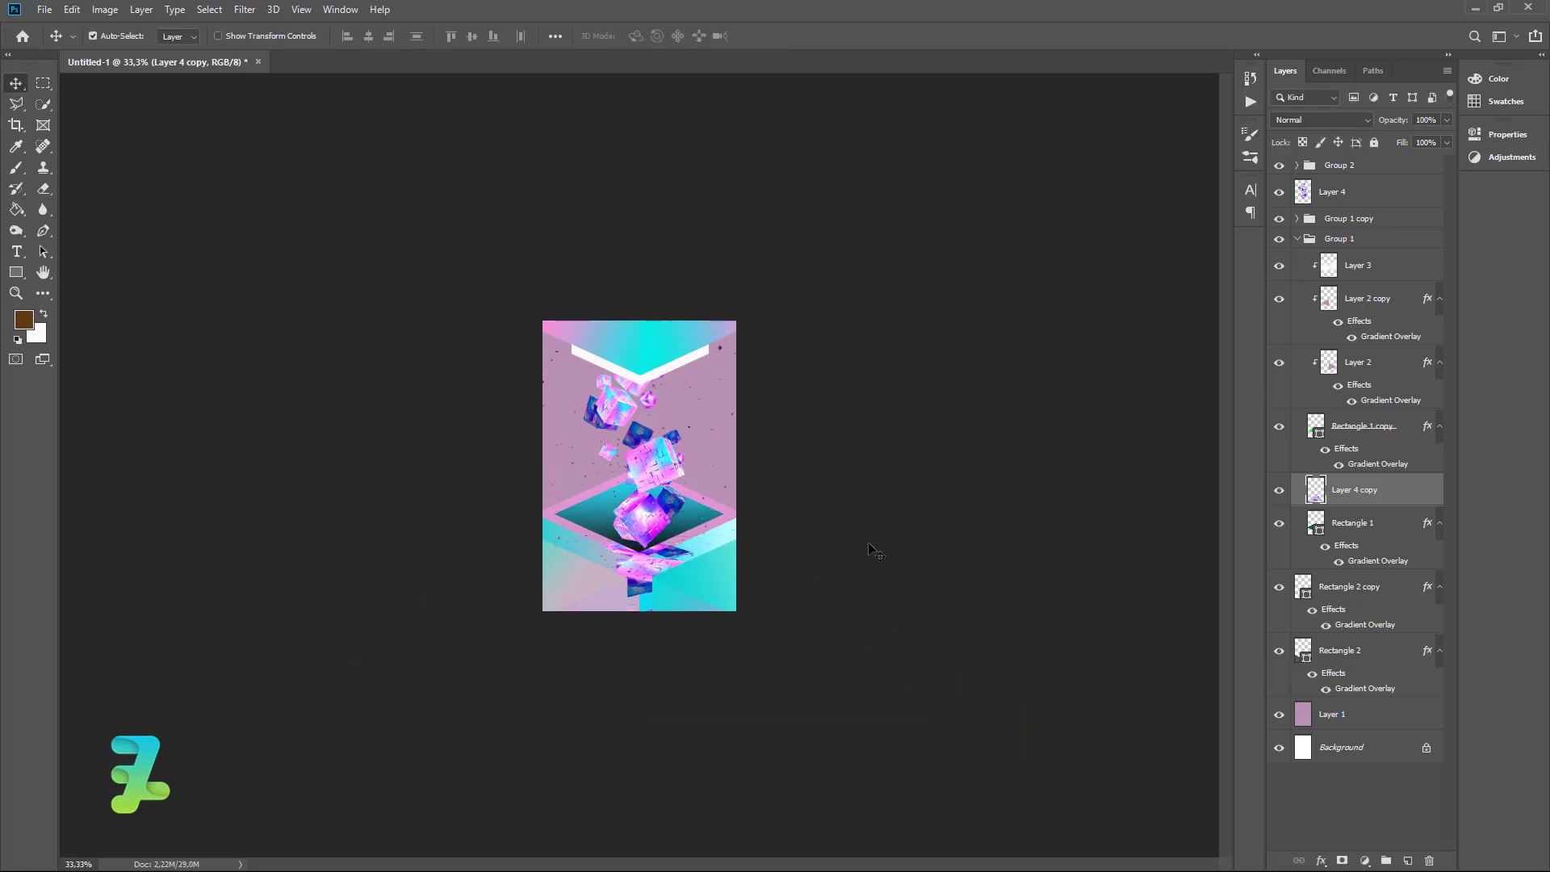
left_click(1396, 529, "ctrl")
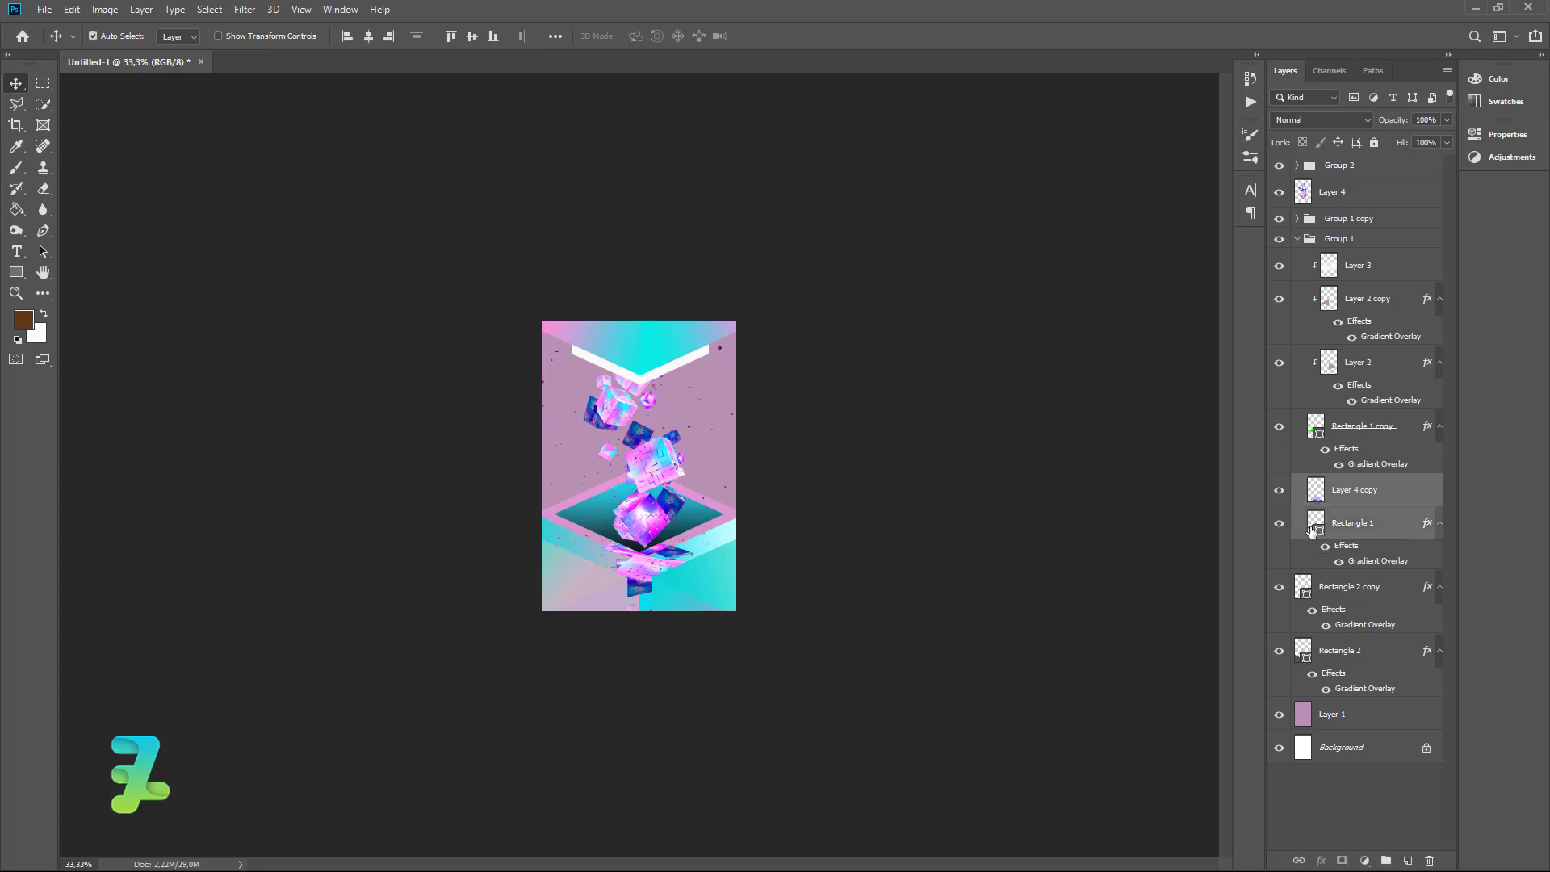
left_click(1312, 530)
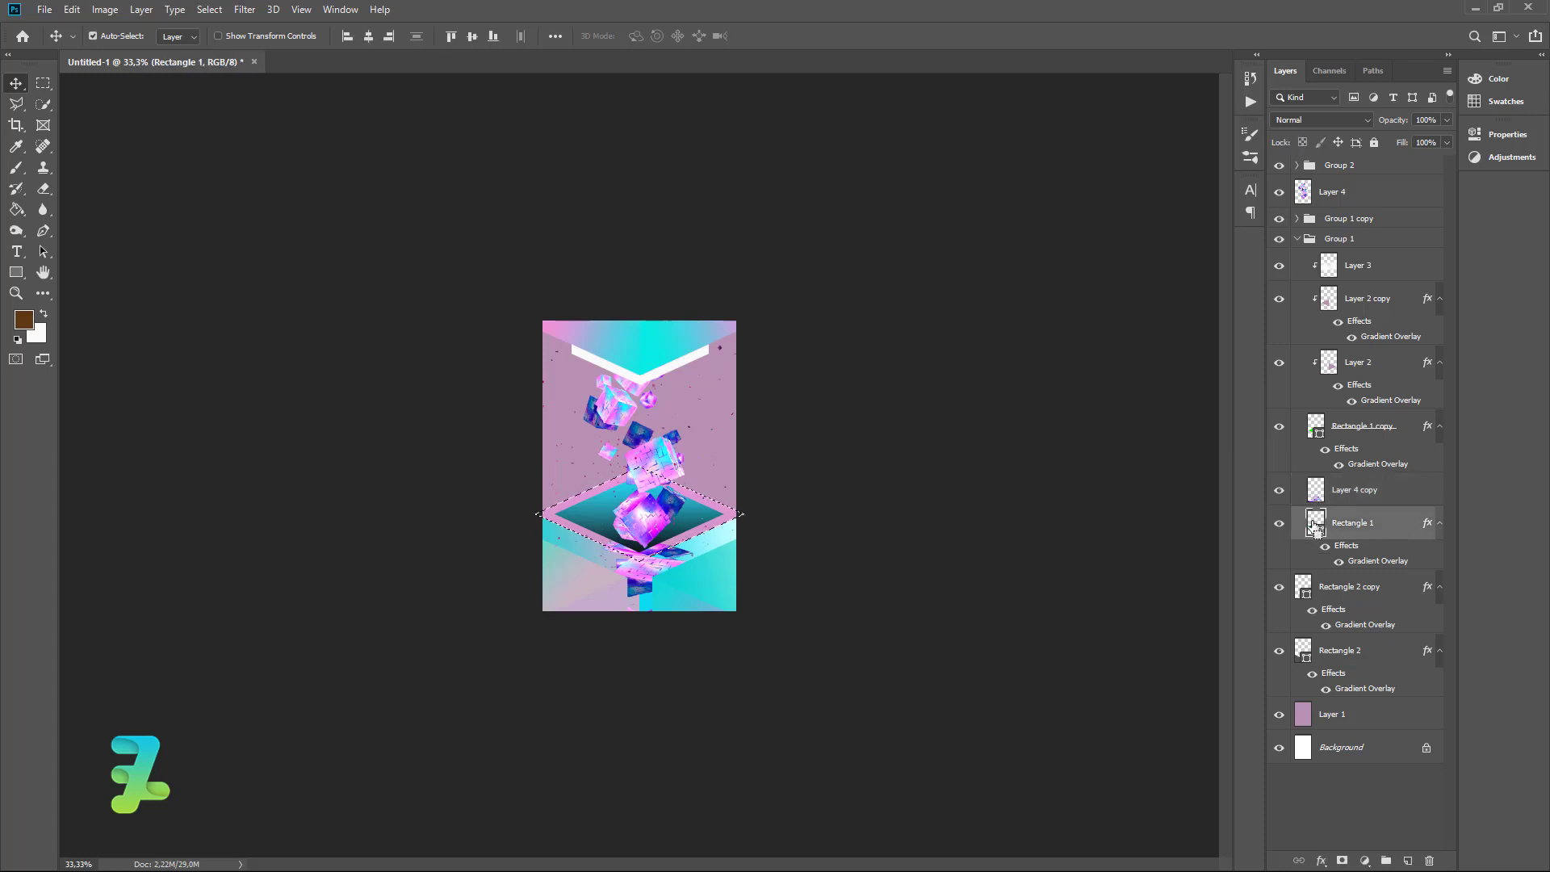
left_click(1365, 490)
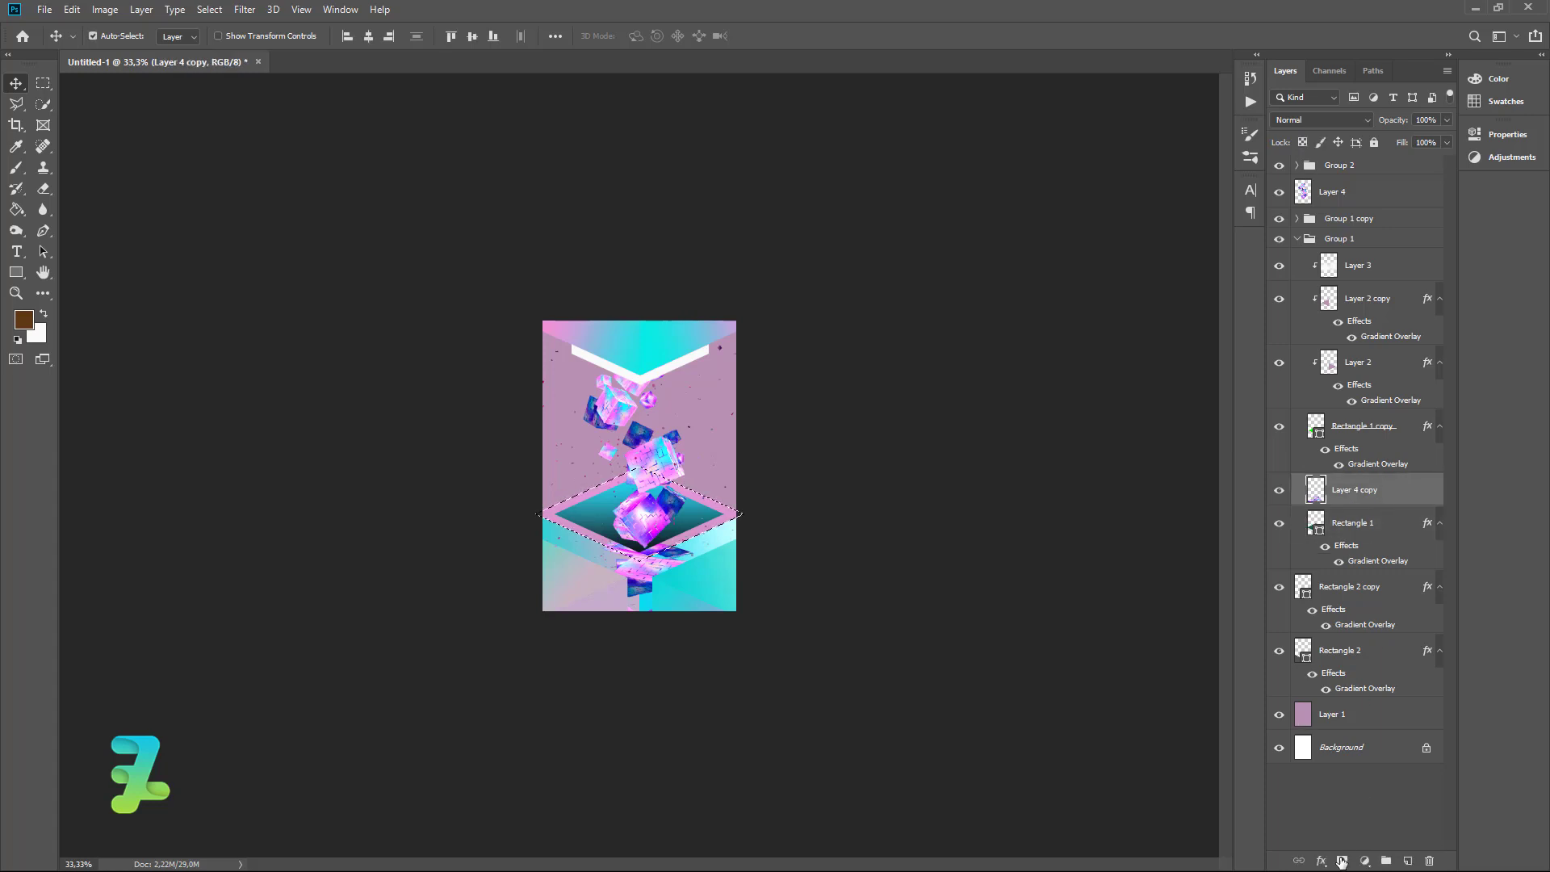
left_click(1340, 861)
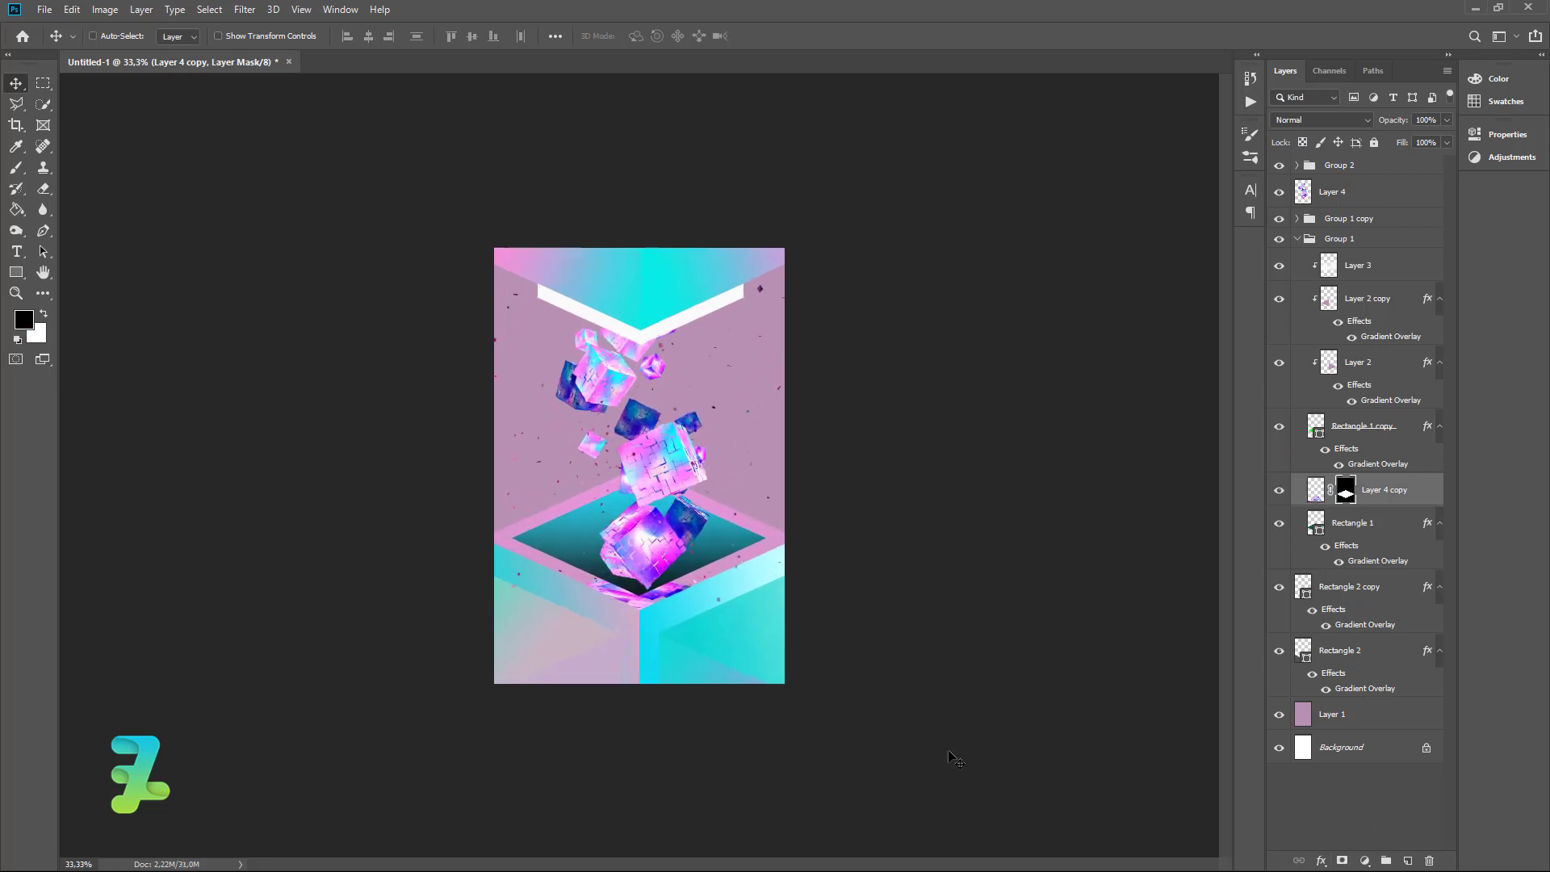
key("ctrl+1")
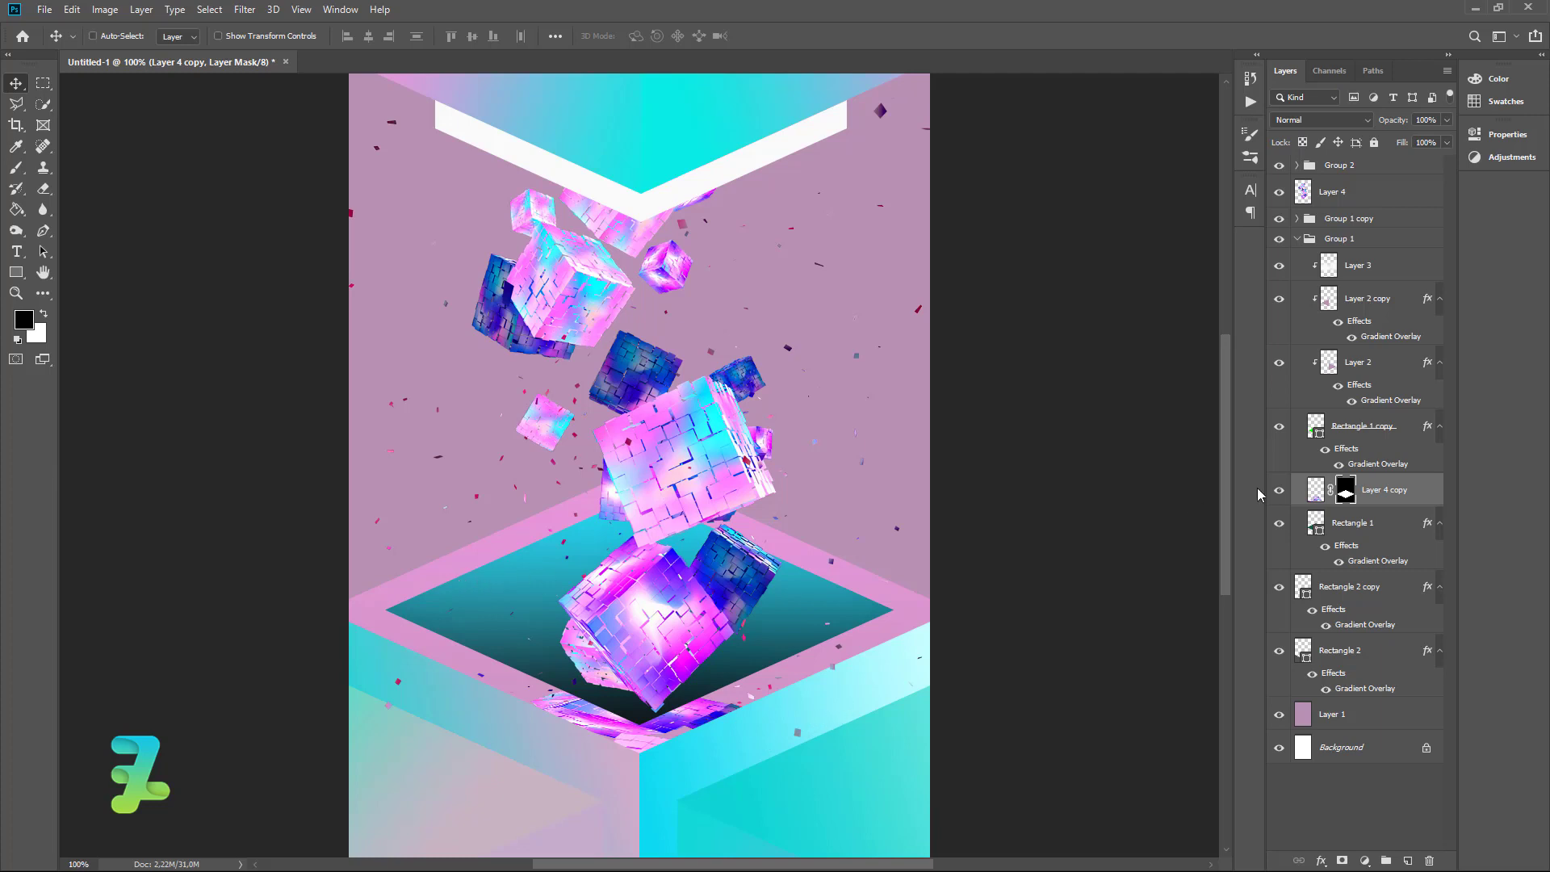
key("ctrl+minus")
key("ctrl+minus")
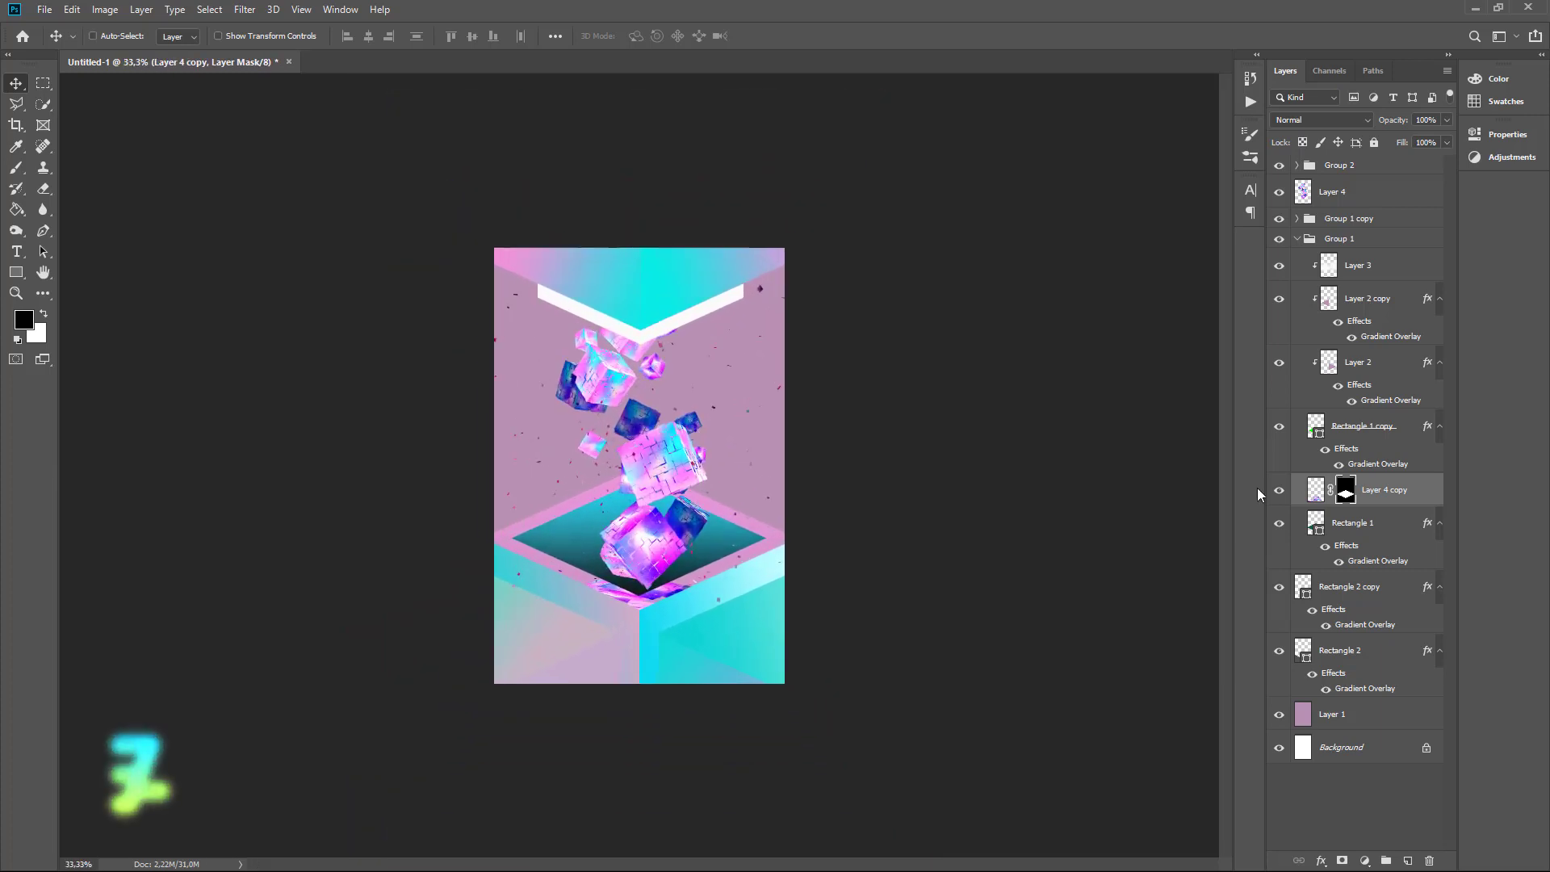
key("ctrl+plus")
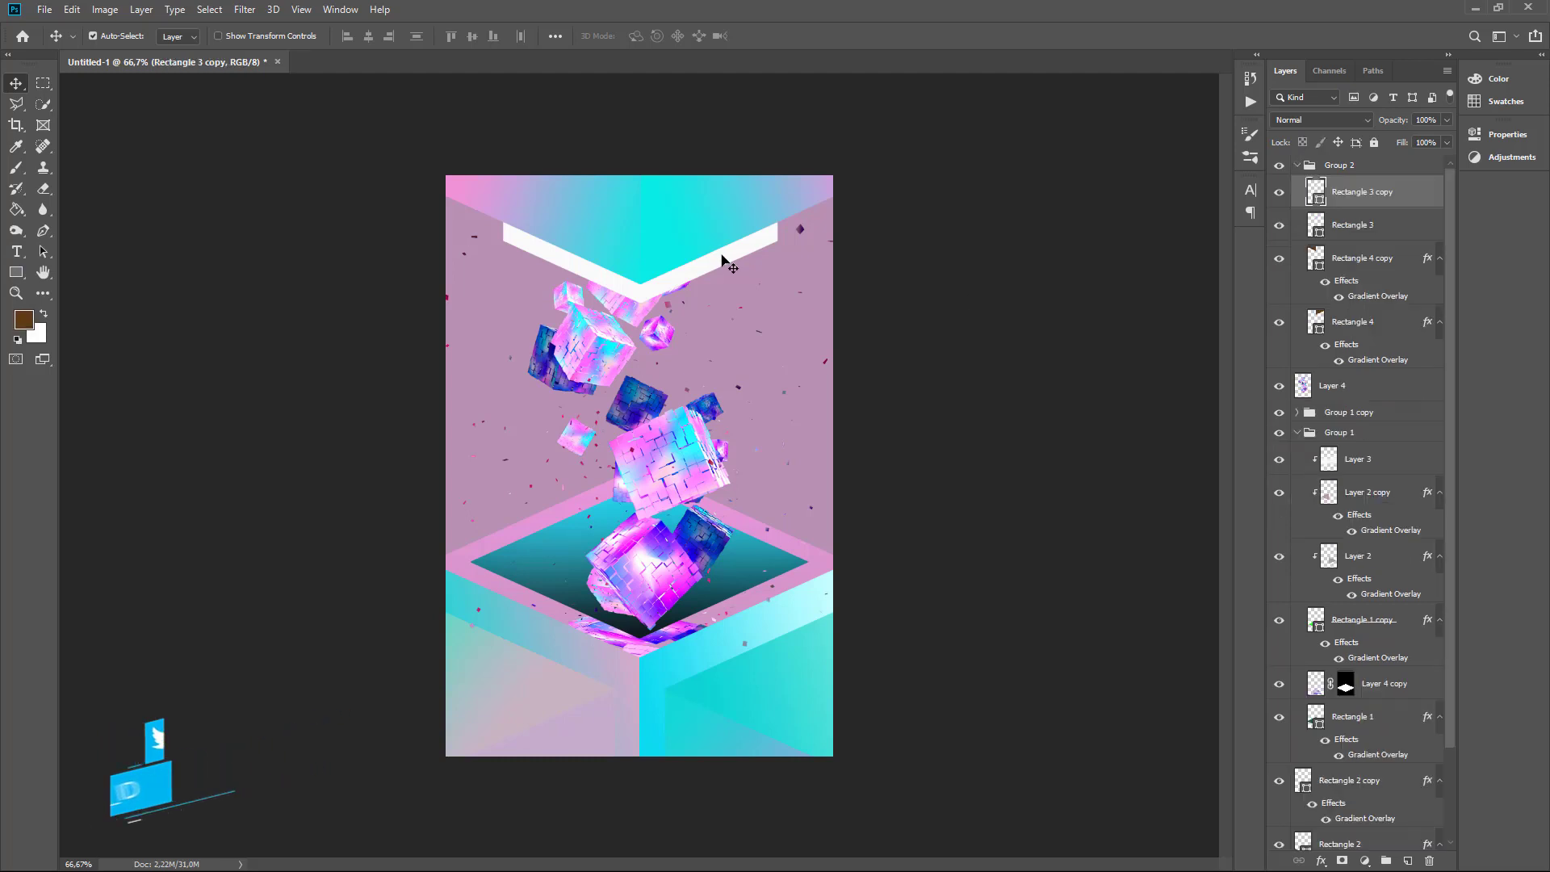
Group the two chevron rectangles into Group 3 and enable a Gradient Overlay on it
left_click(1382, 234, "shift")
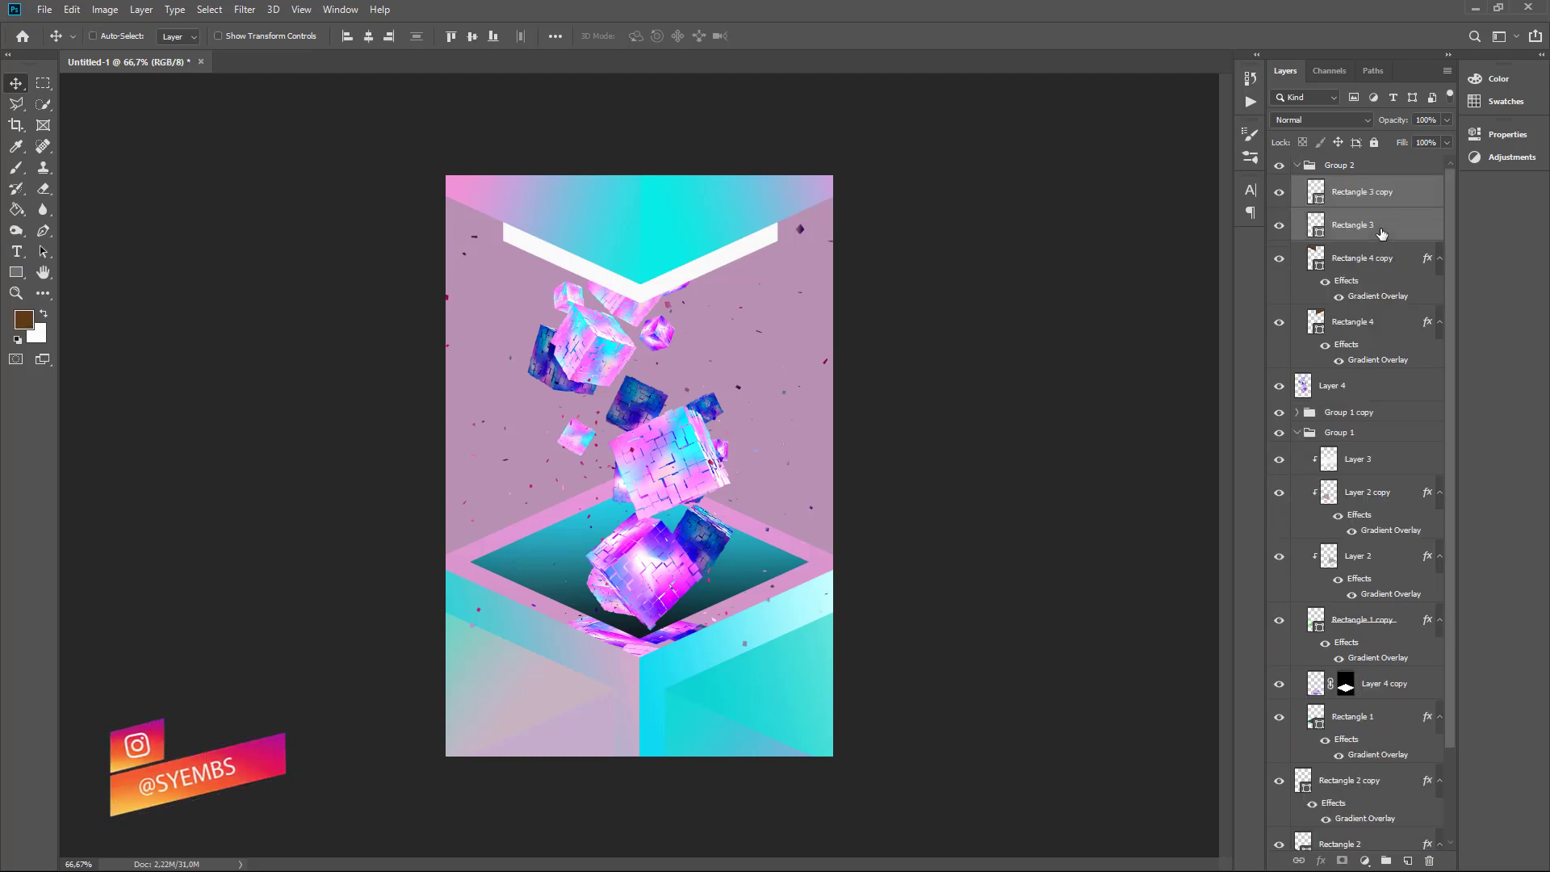
key("ctrl+g")
double_click(1407, 186)
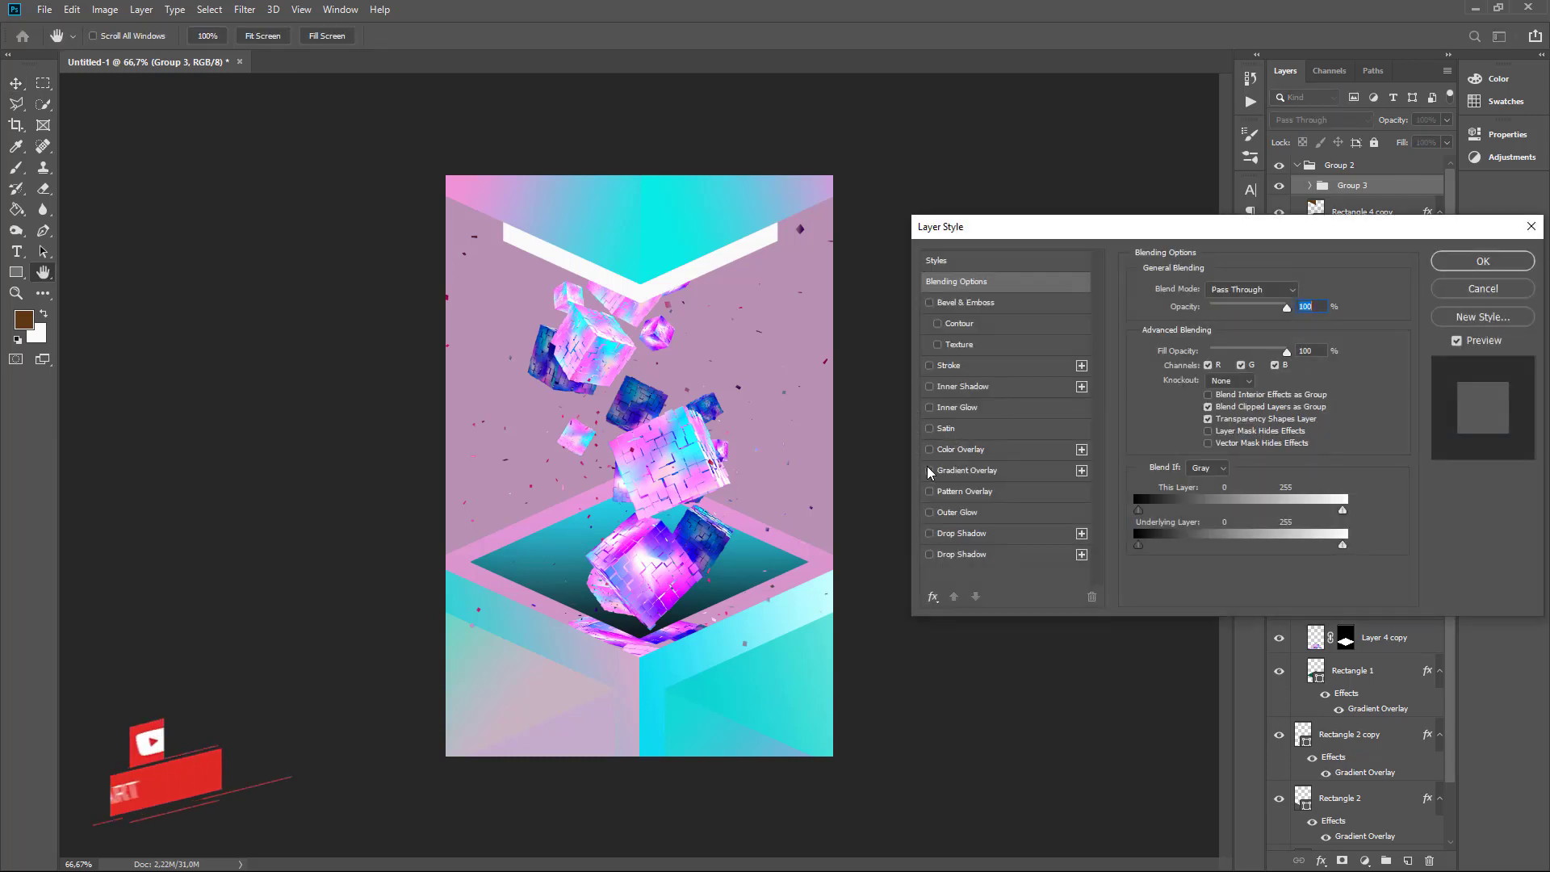
left_click(929, 470)
left_click(949, 471)
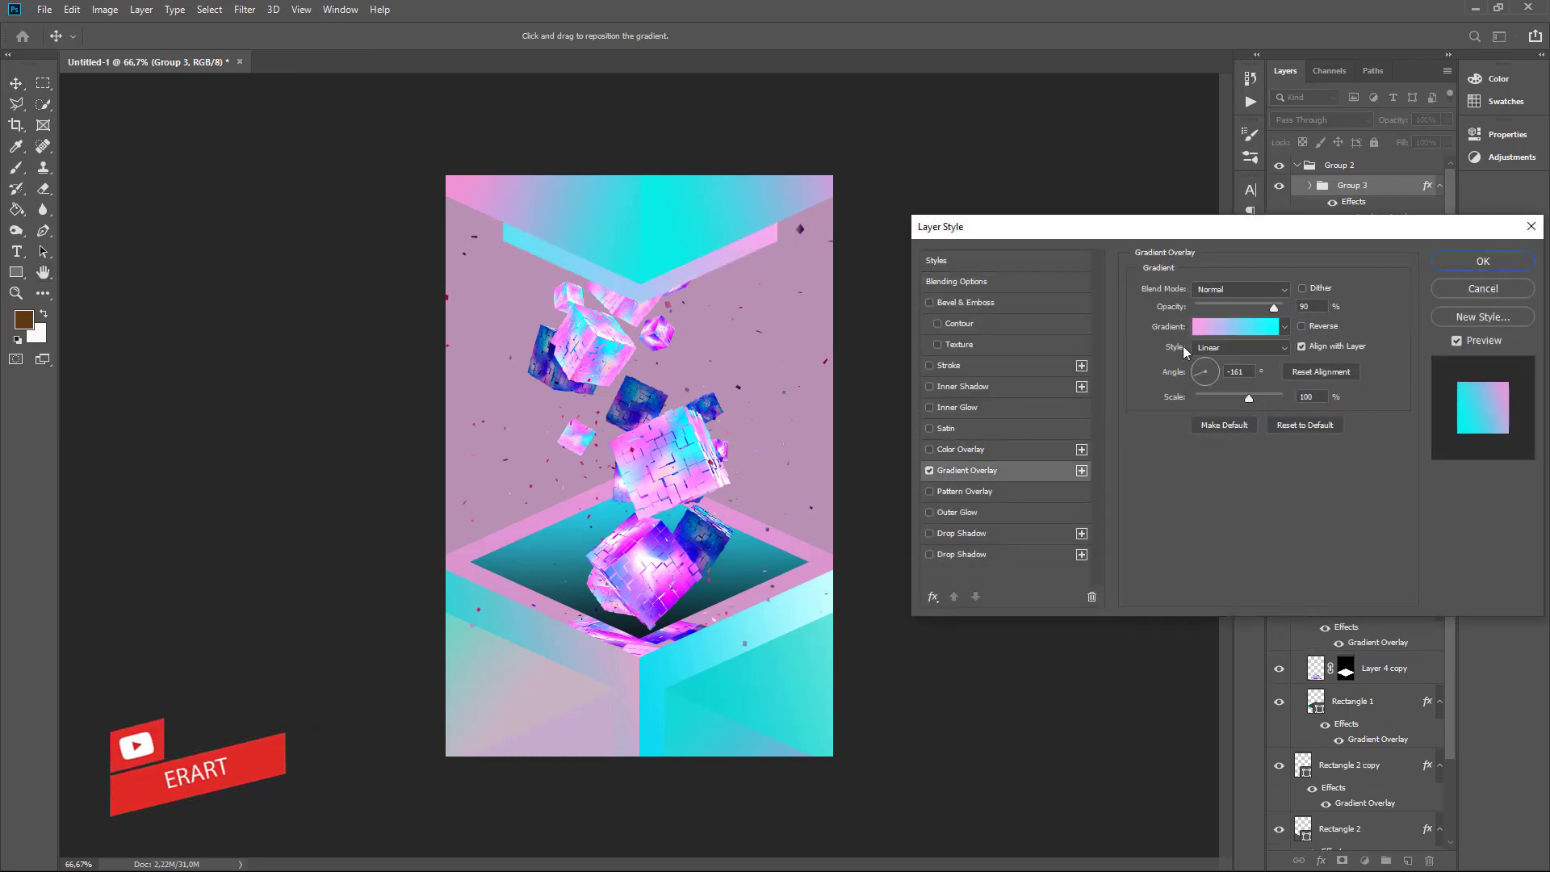
Use the Violet, Orange gradient with its left stop changed to pink #e52391
left_click(1253, 335)
double_click(980, 240)
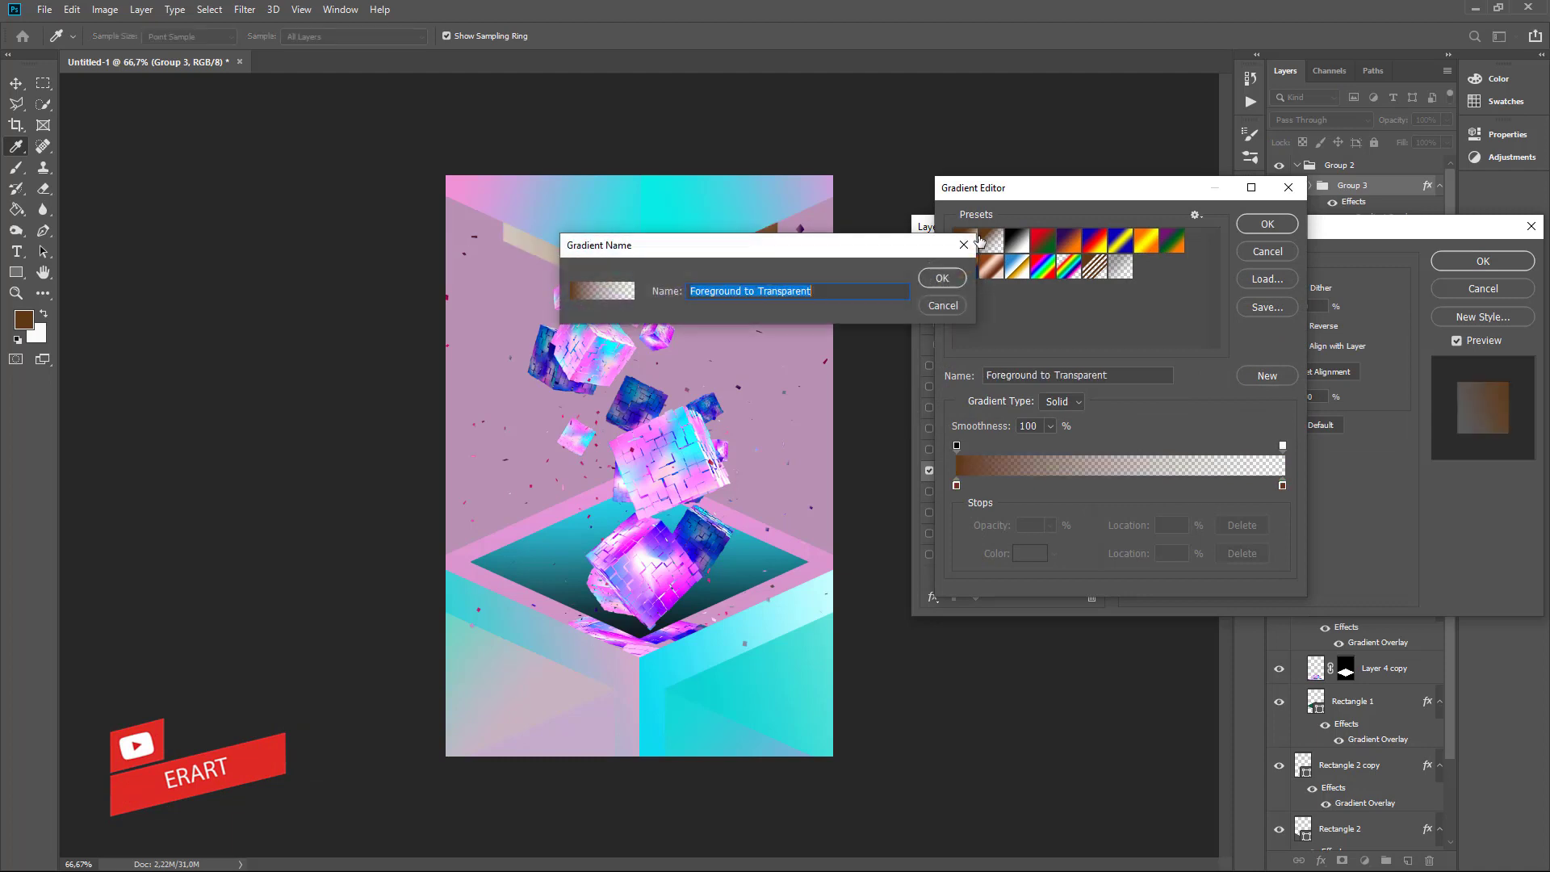
left_click(947, 306)
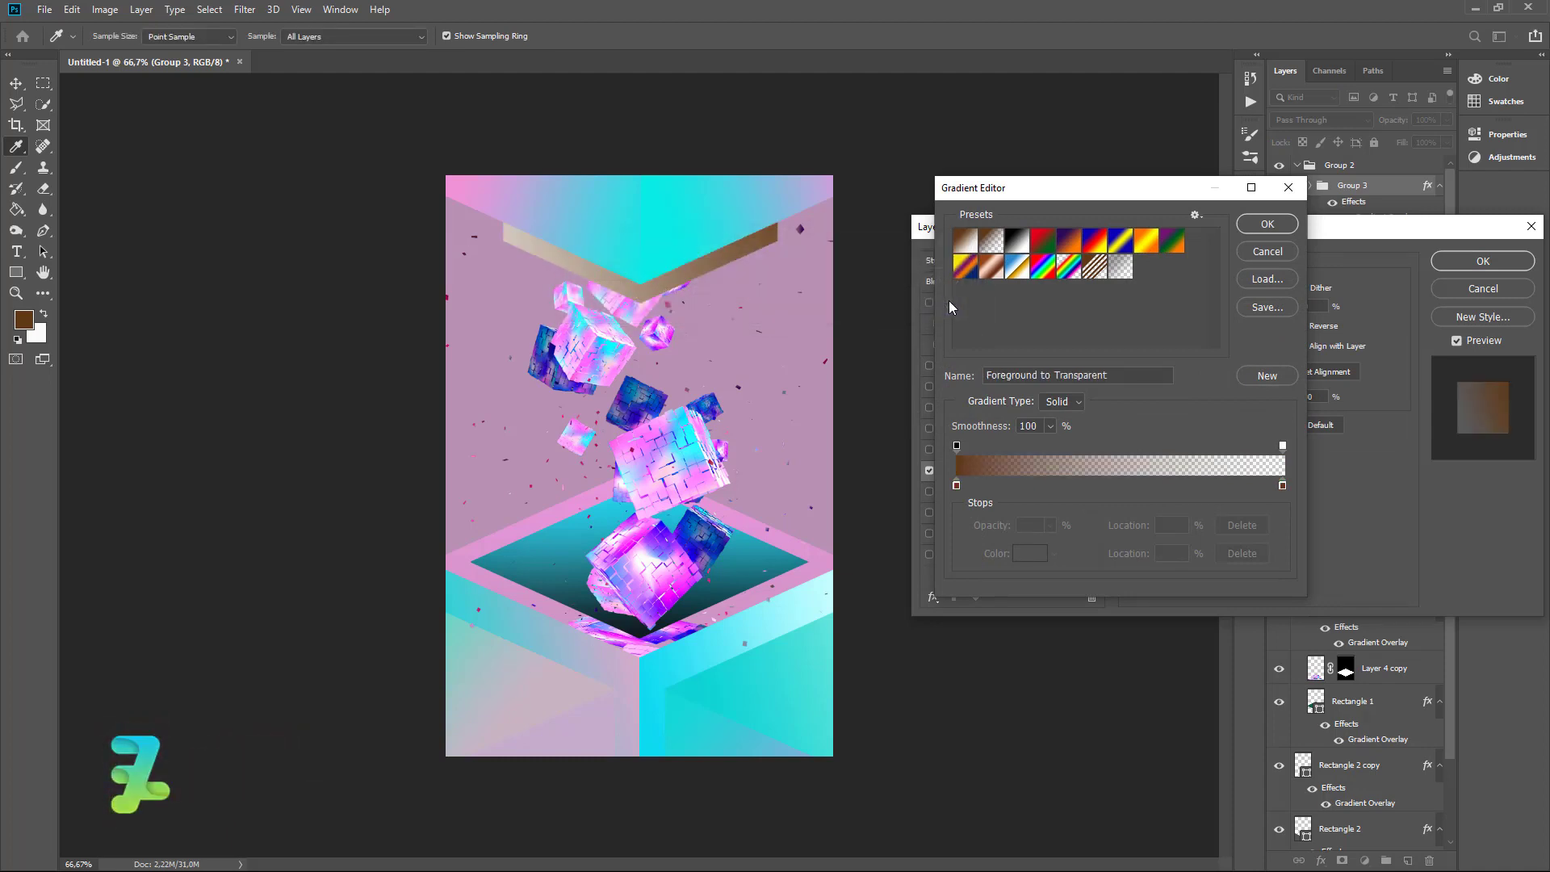
left_click(1063, 250)
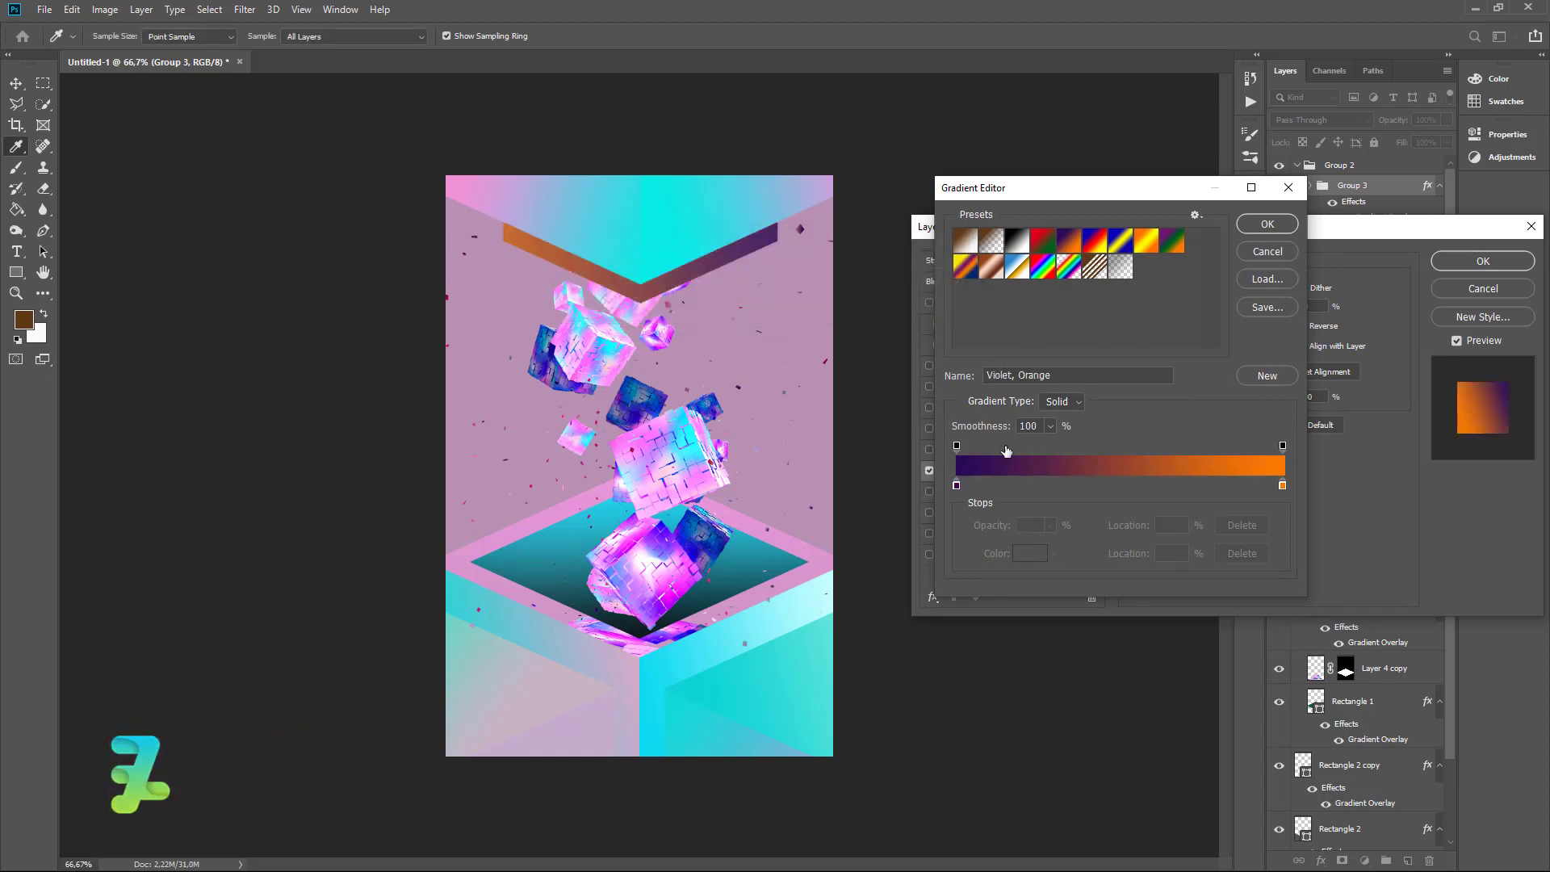
double_click(958, 485)
left_click_drag(1065, 301, 1066, 268)
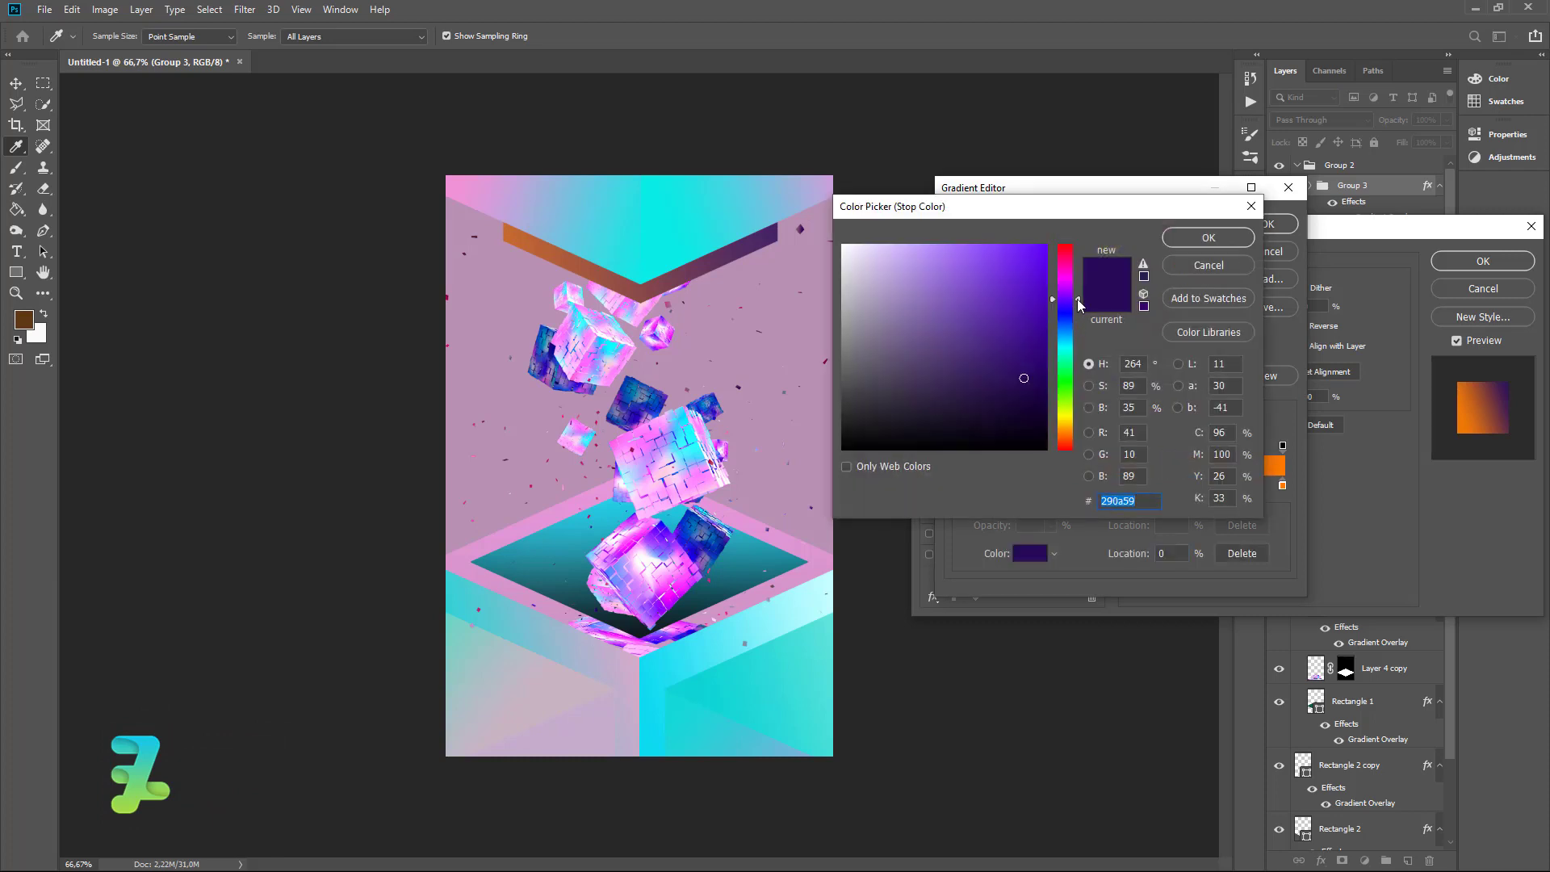
left_click(1017, 266)
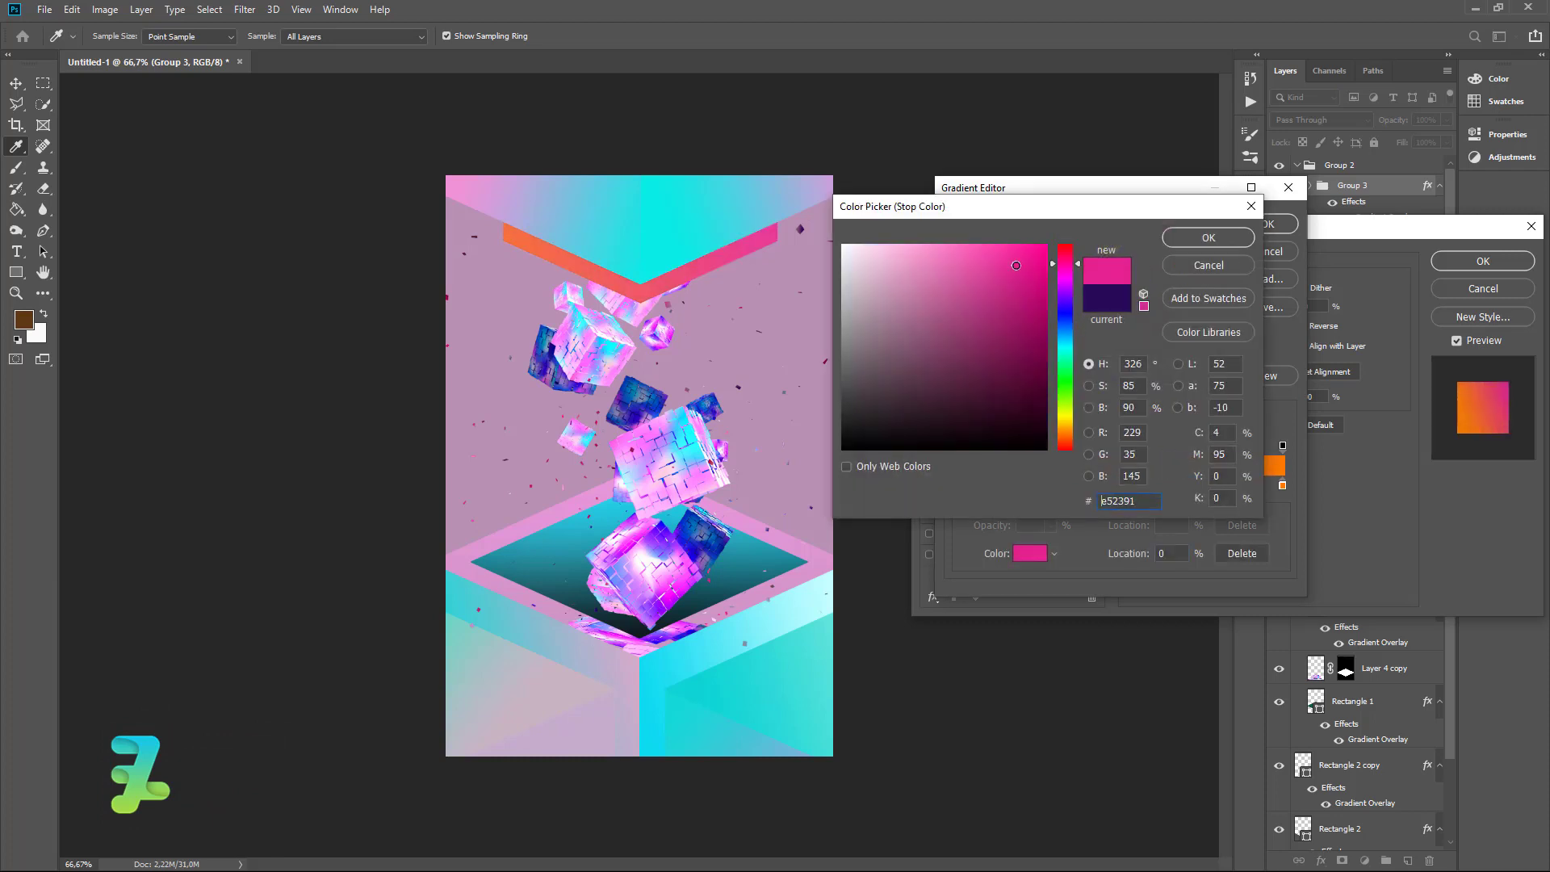
left_click(1173, 240)
left_click(1258, 228)
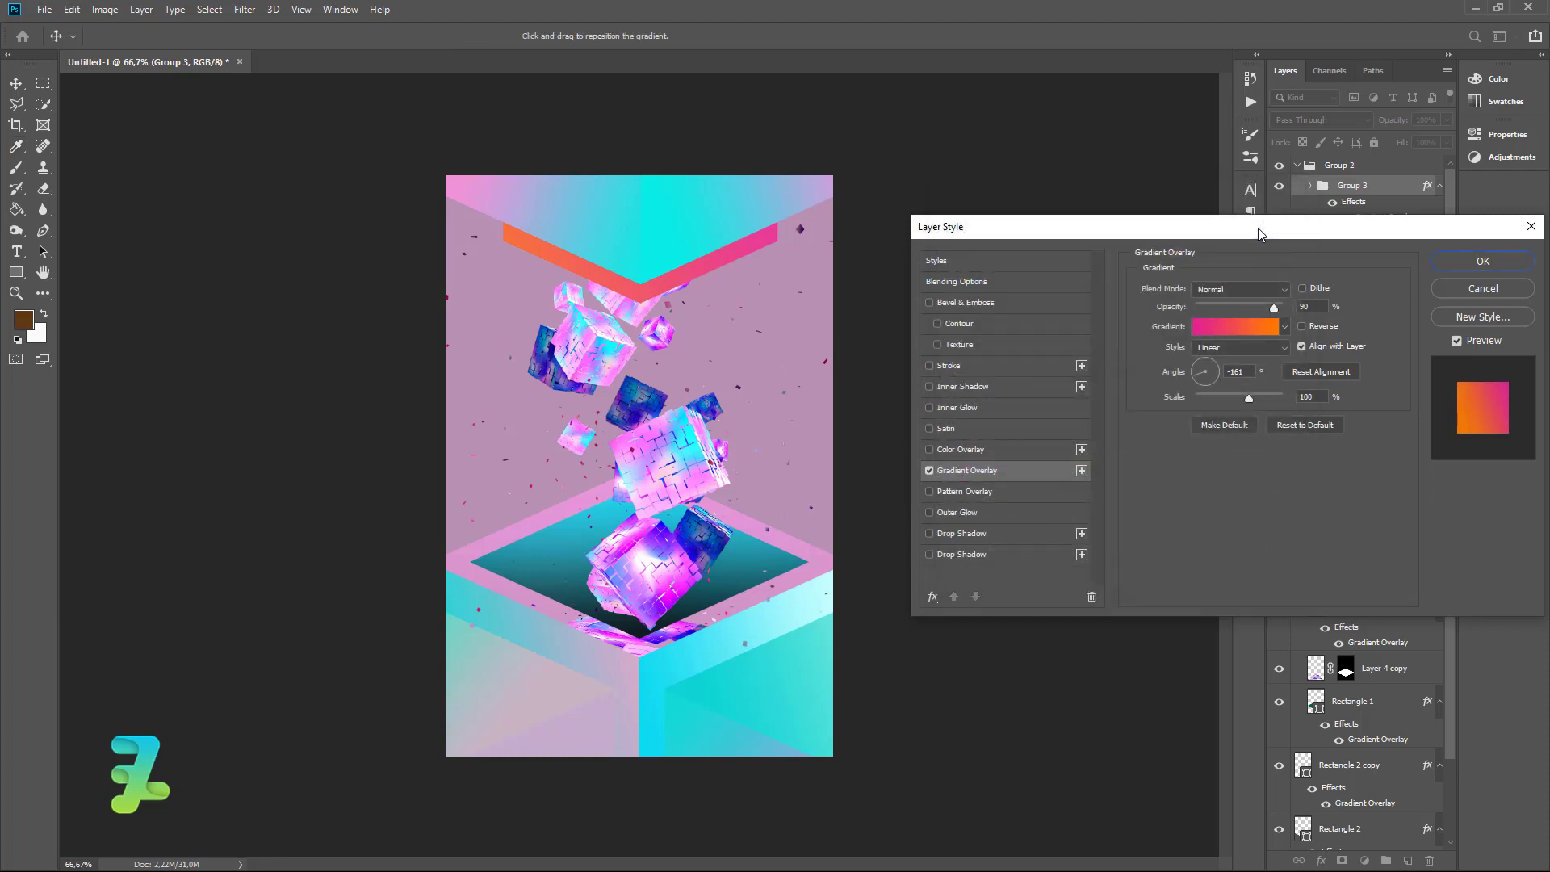
left_click(1468, 267)
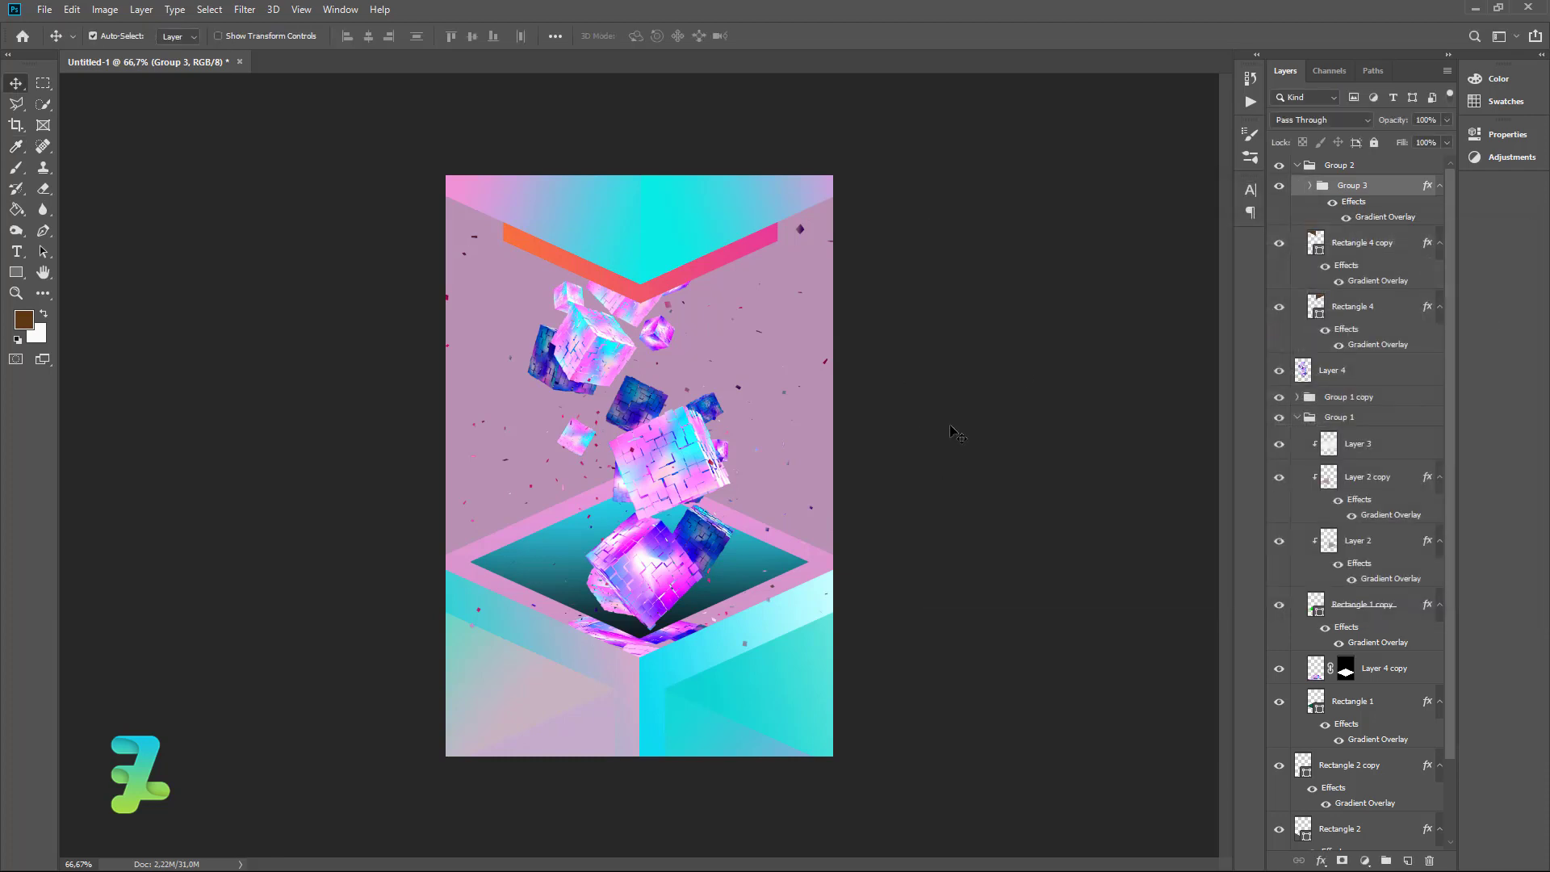
Stamp visible layers into Layer 5 and add 1.53% Uniform monochromatic noise
left_click(1296, 166)
key("ctrl+shift+alt+e")
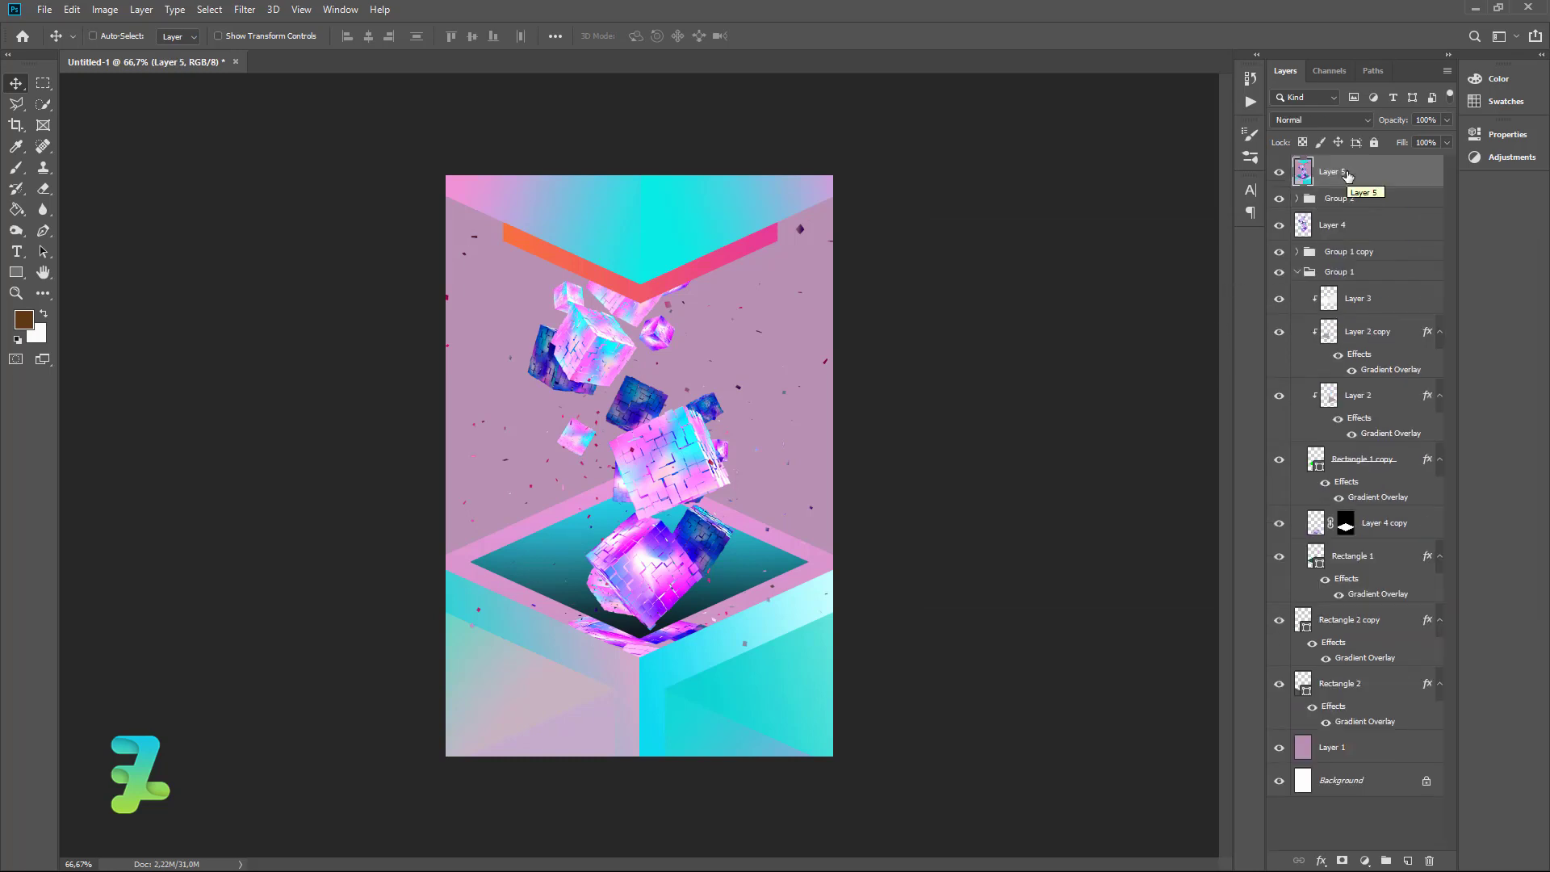
left_click(248, 11)
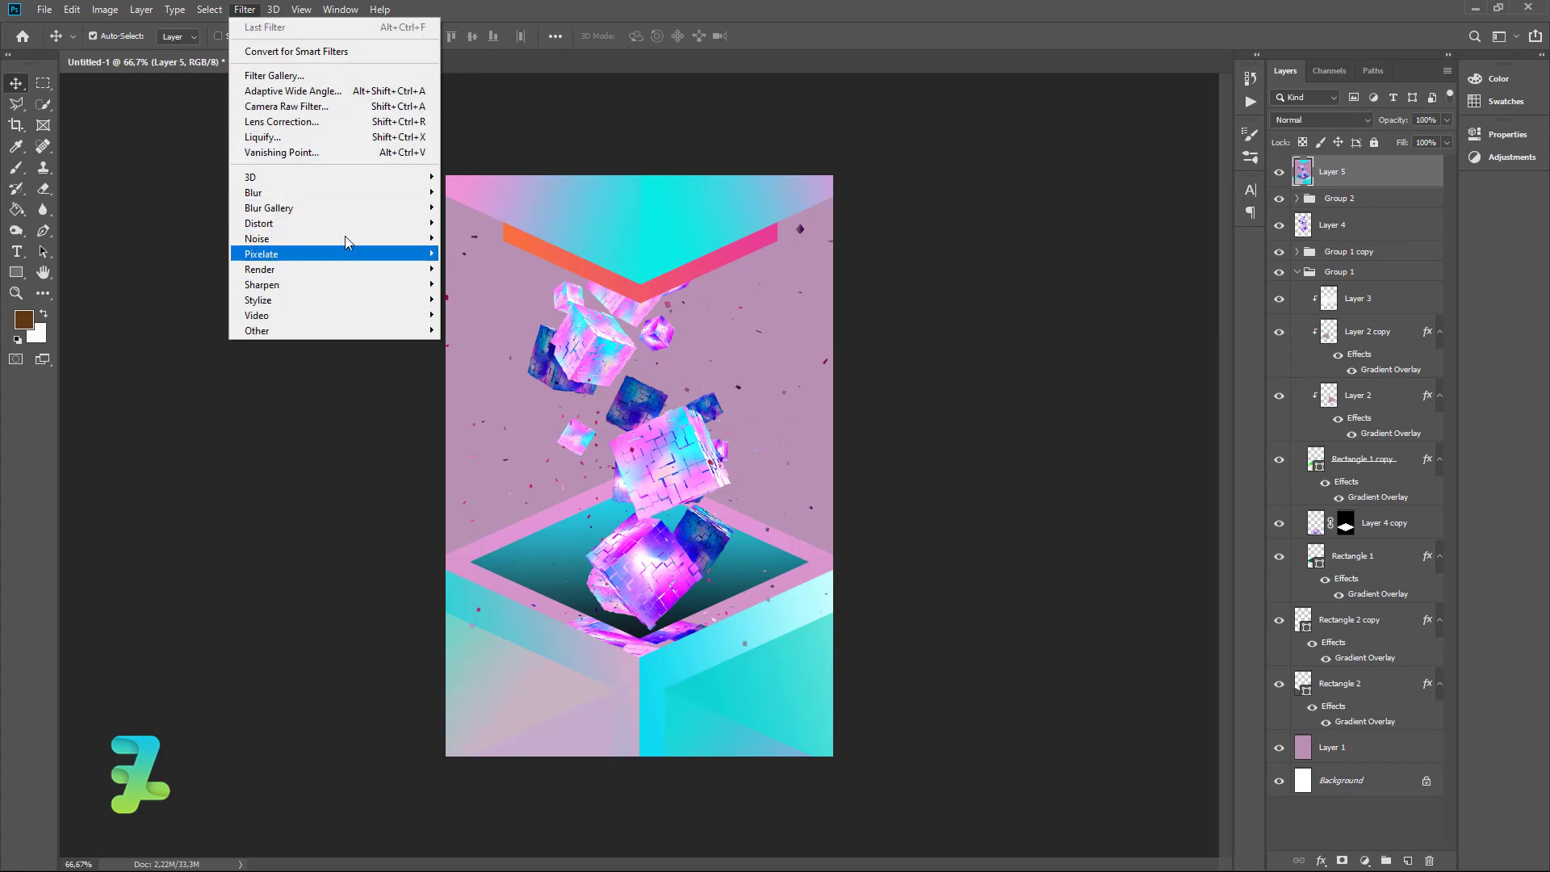
mouse_move(257, 239)
left_click(480, 239)
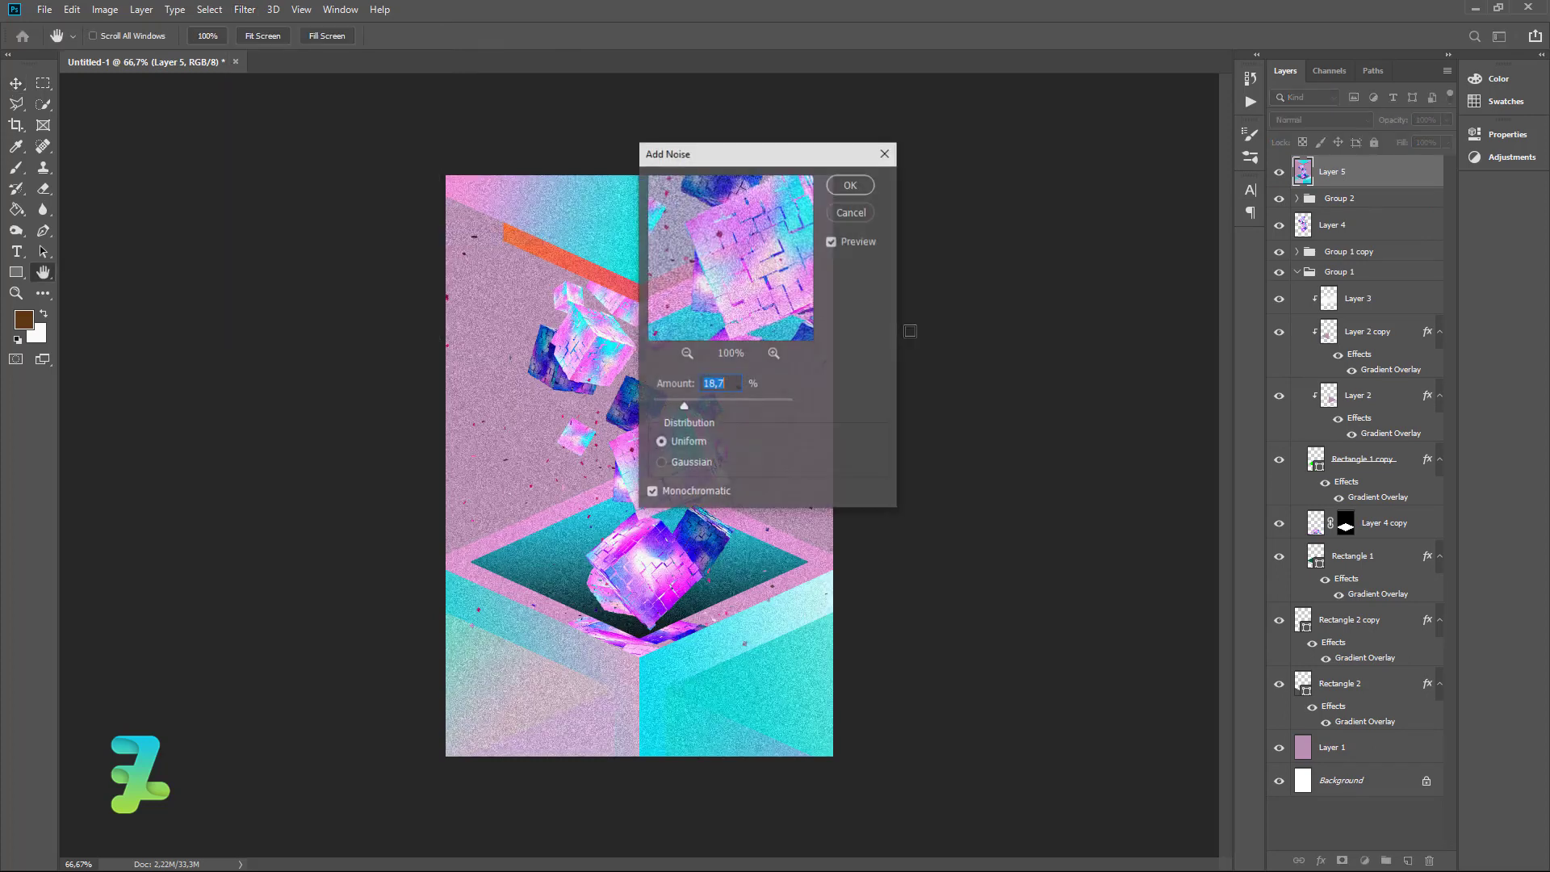
left_click_drag(688, 399, 655, 408)
left_click(664, 464)
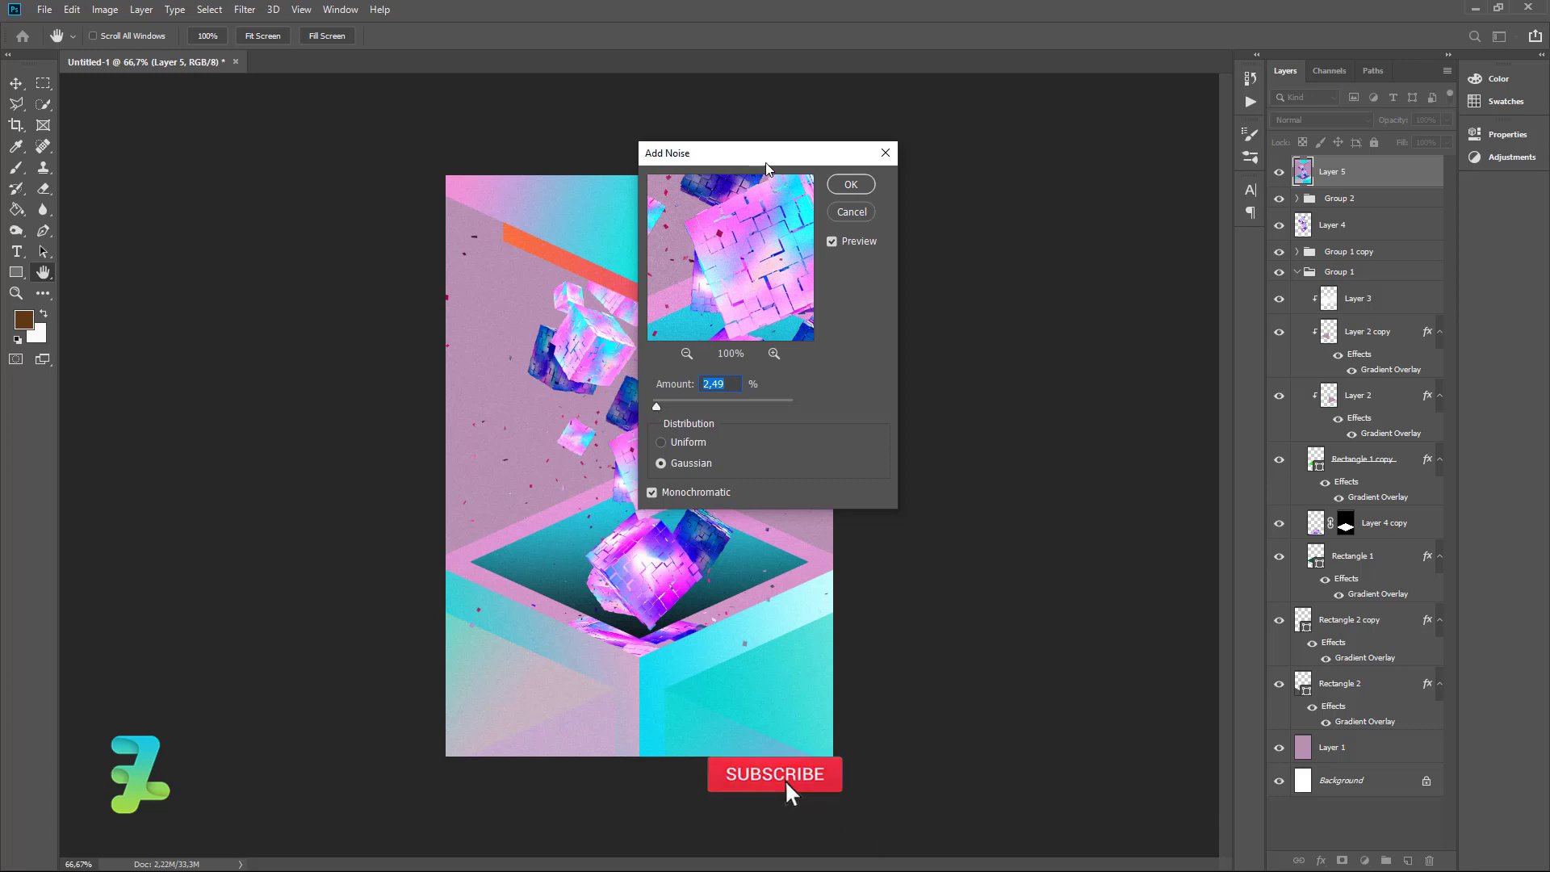
left_click_drag(767, 168, 1127, 205)
left_click_drag(1014, 443, 1018, 443)
left_click(1020, 479)
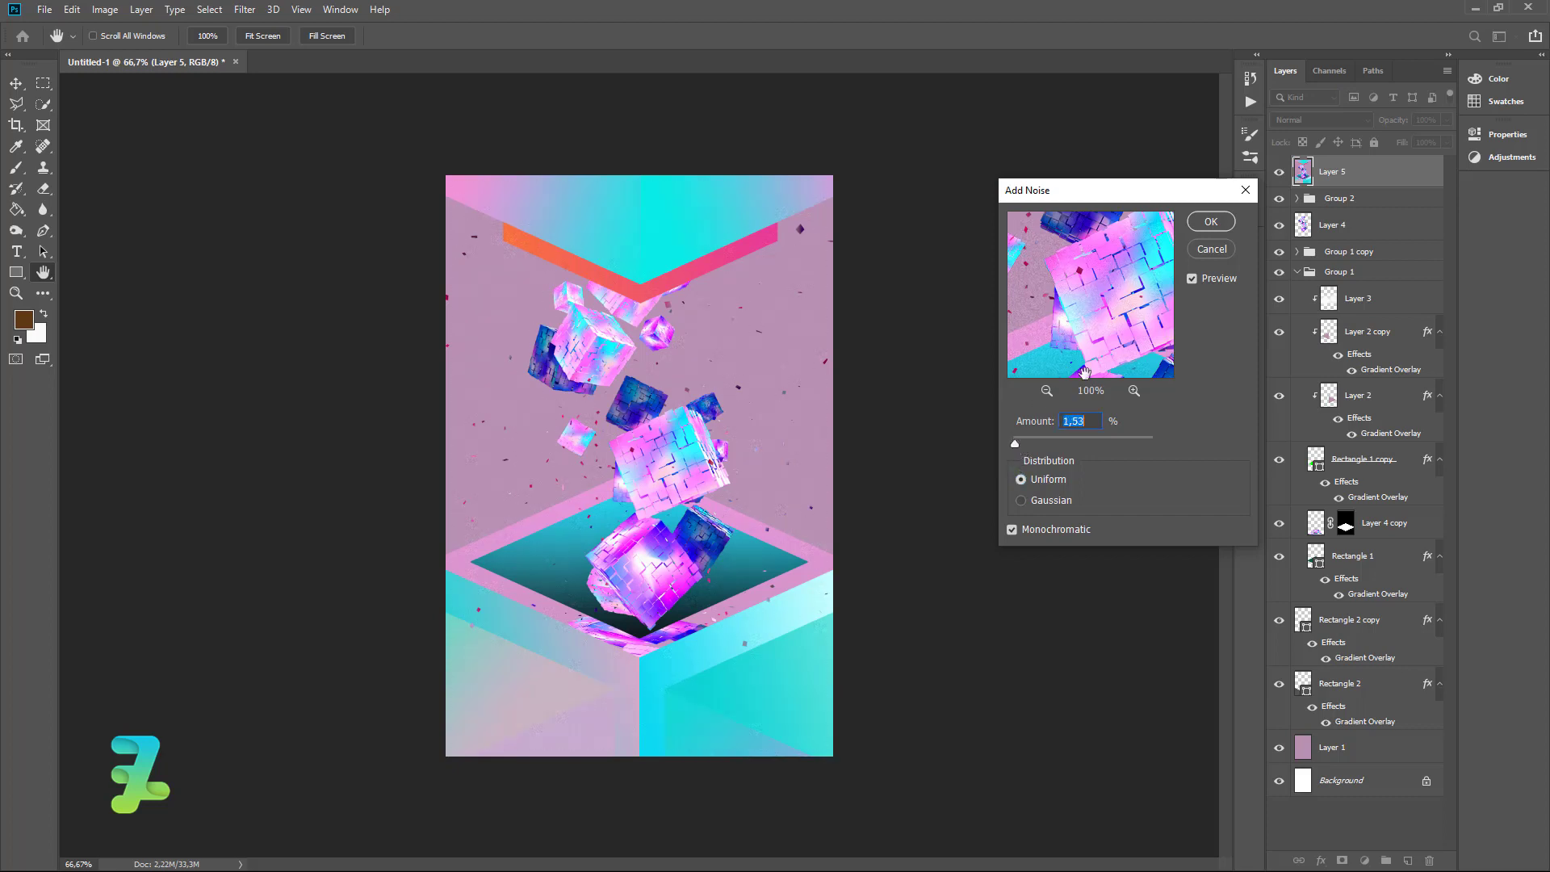
left_click(1211, 221)
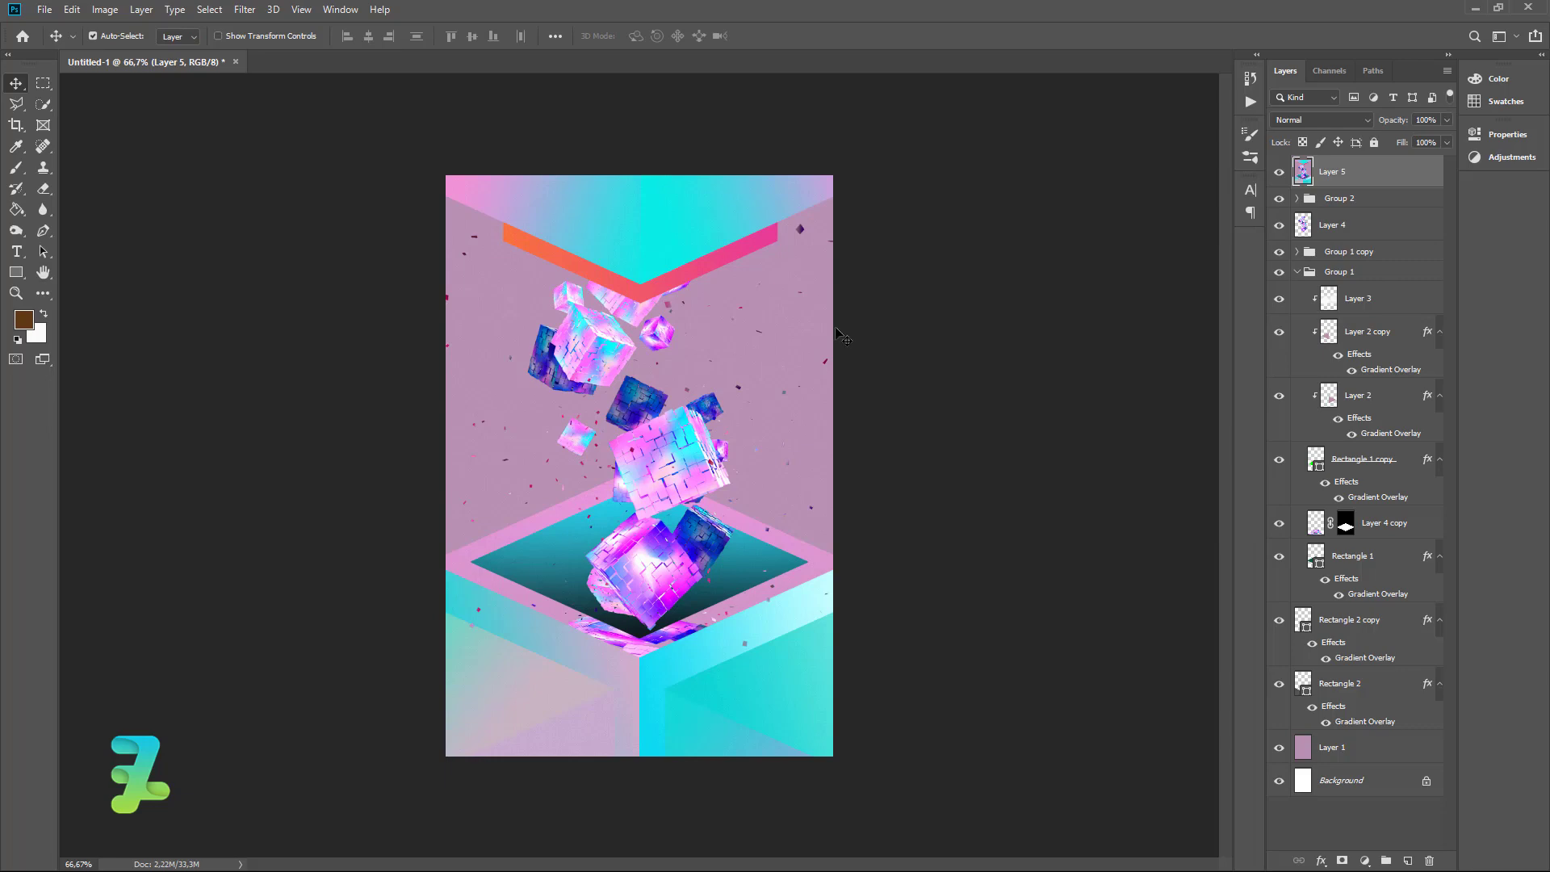